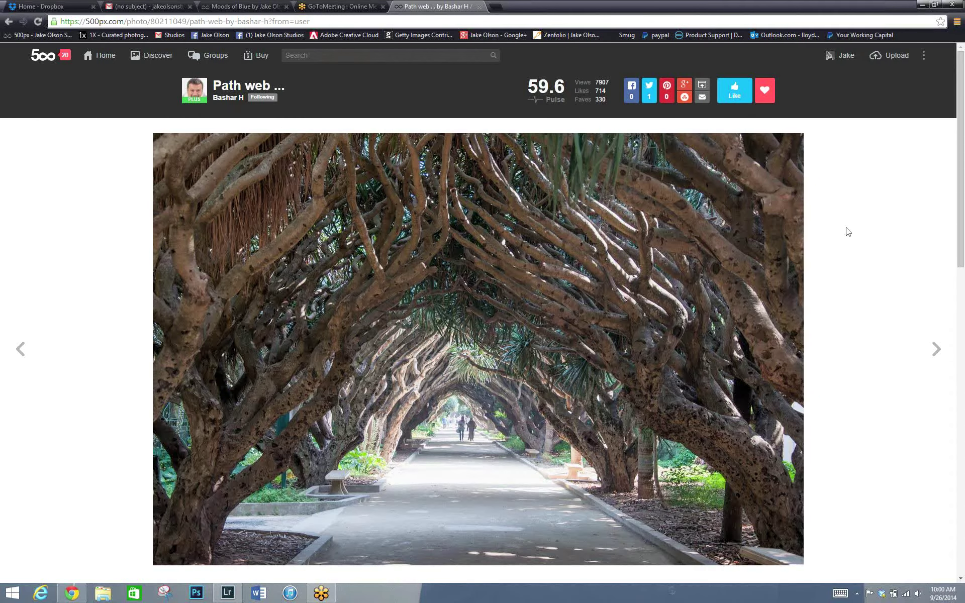
Go from the tree-tunnel photo page to My Profile, showing its grid of 199 photos.
scroll(964, 116, down, 2)
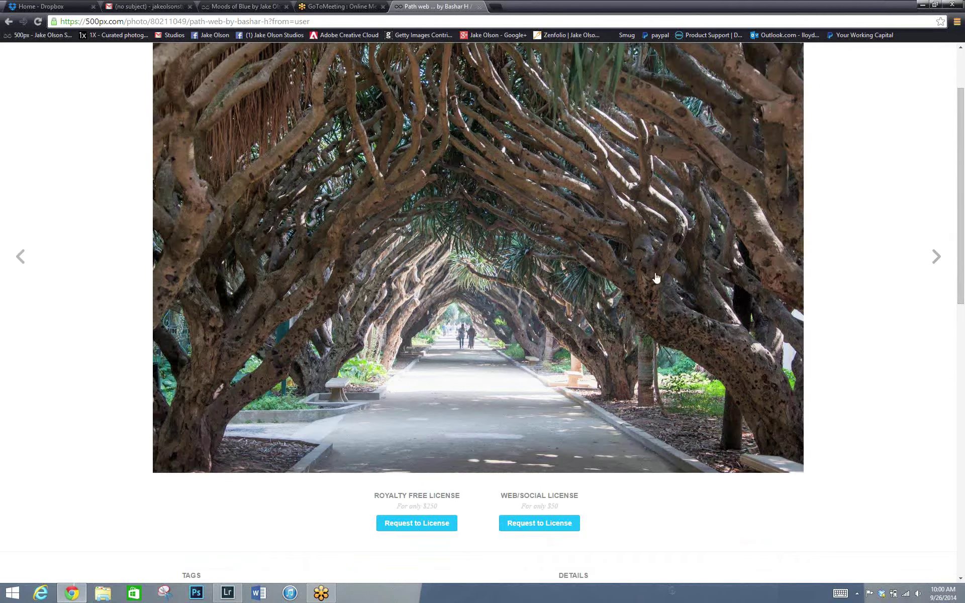
scroll(963, 213, up, 1)
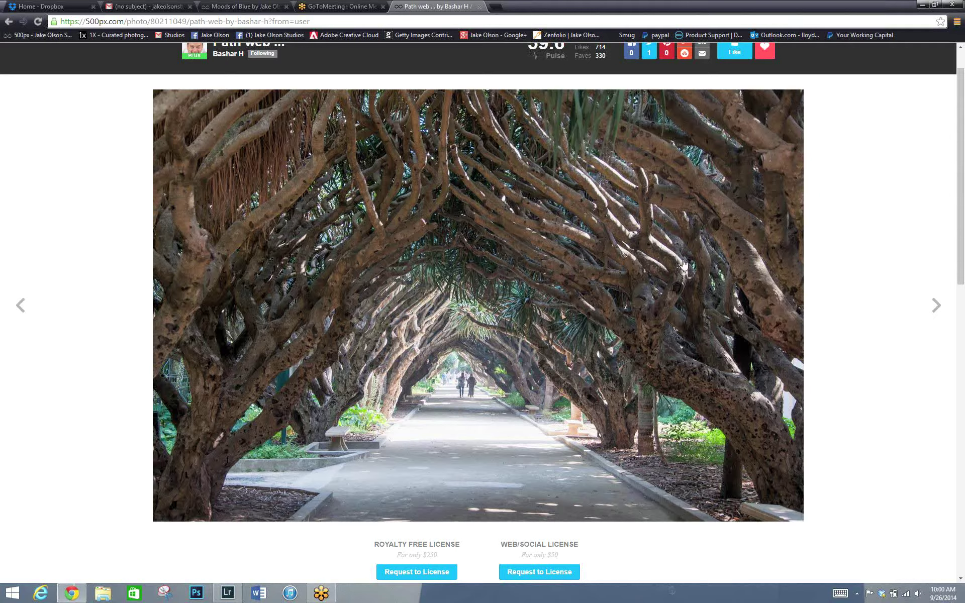
scroll(962, 128, up, 1)
click(842, 55)
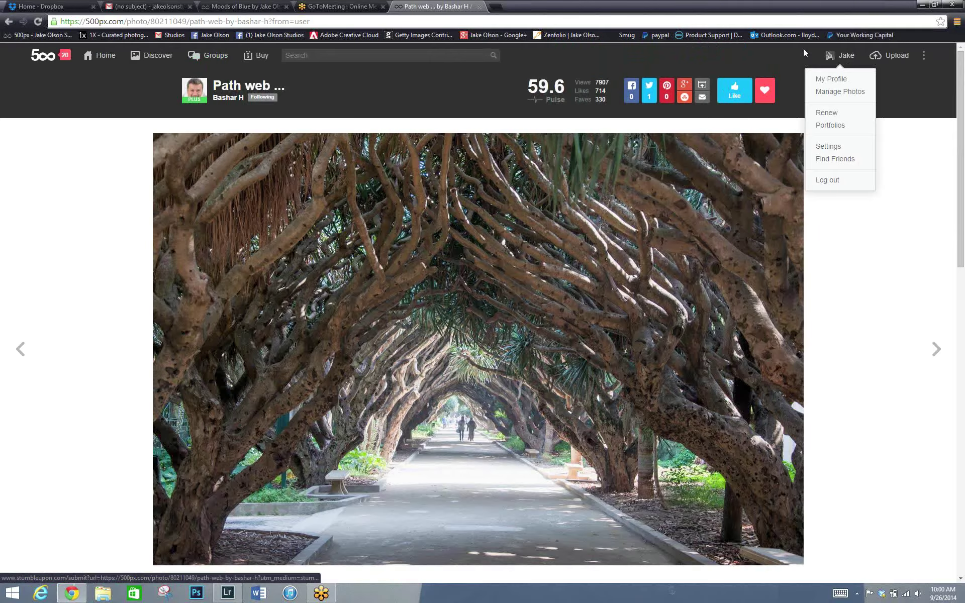
click(844, 55)
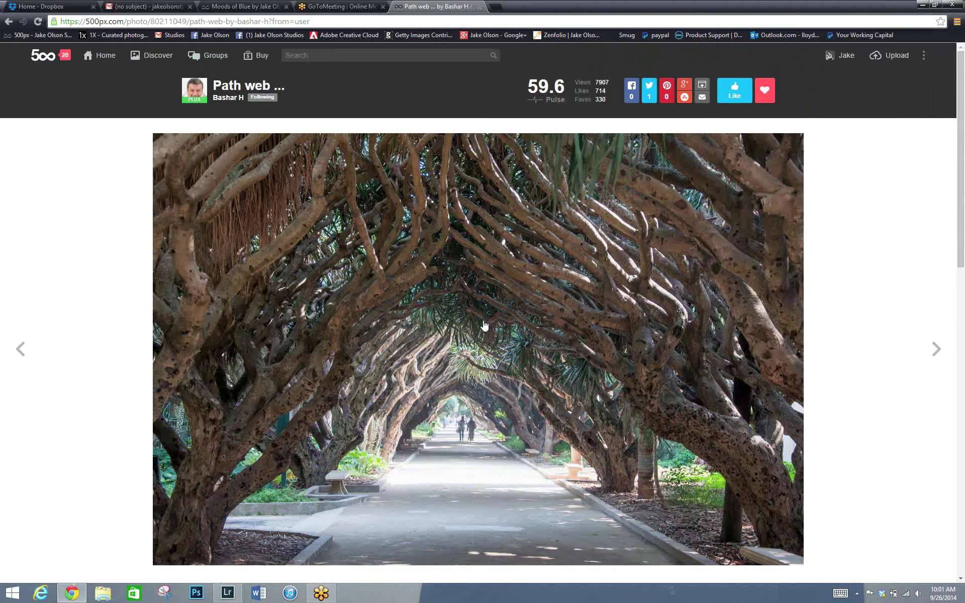
scroll(963, 149, down, 1)
scroll(963, 149, up, 1)
click(841, 53)
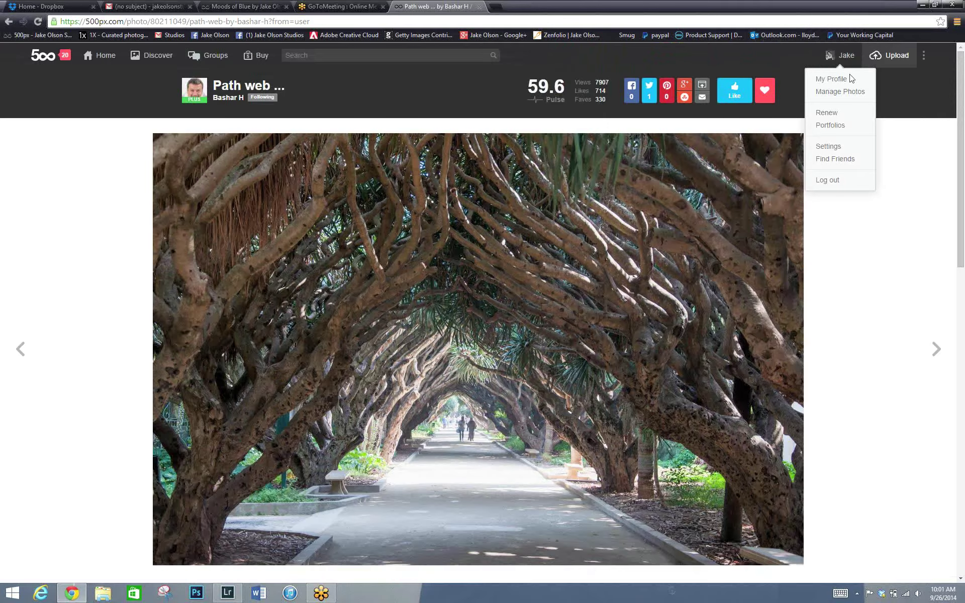
click(865, 73)
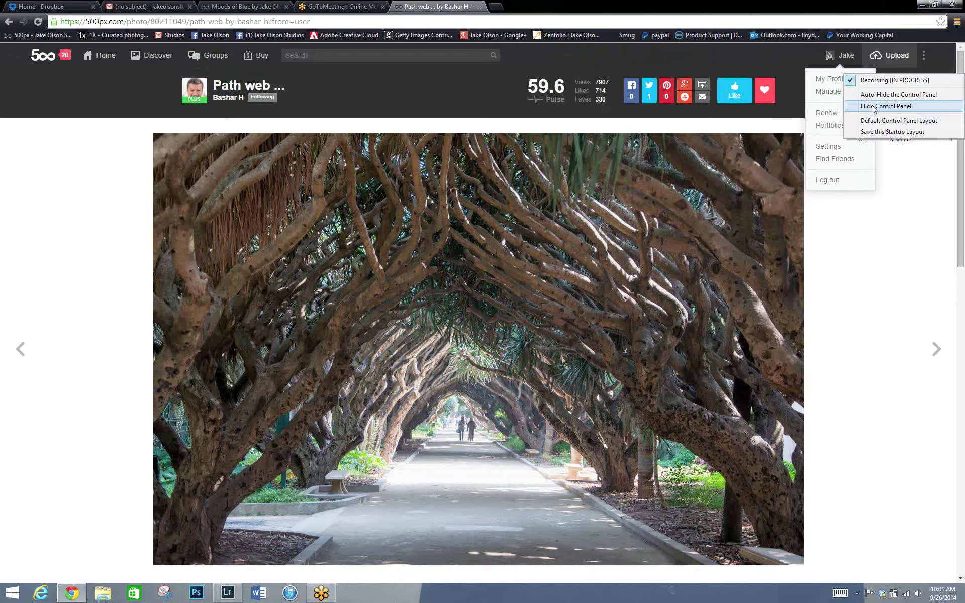
click(873, 106)
click(848, 56)
click(850, 59)
click(849, 76)
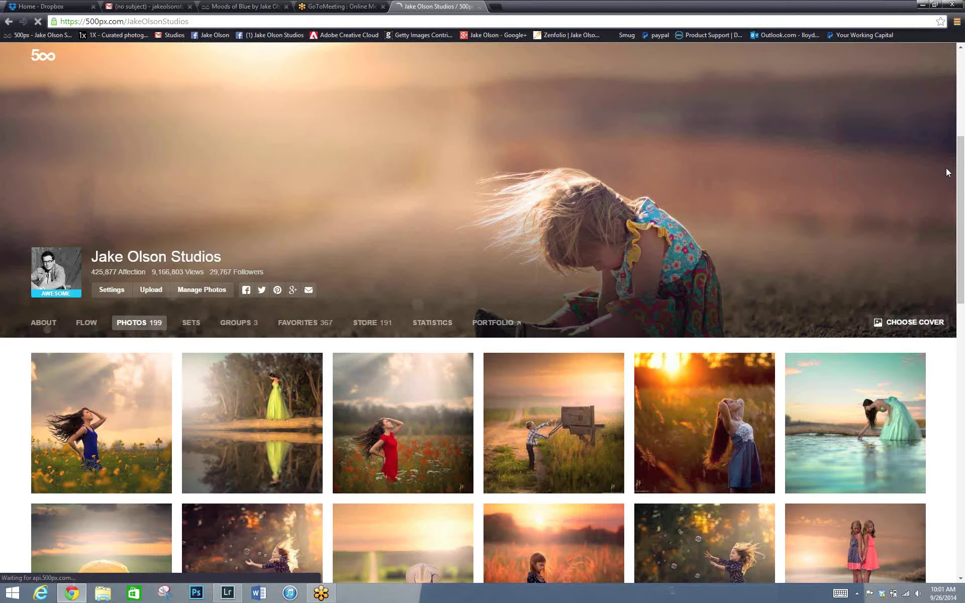
drag(961, 172, 962, 253)
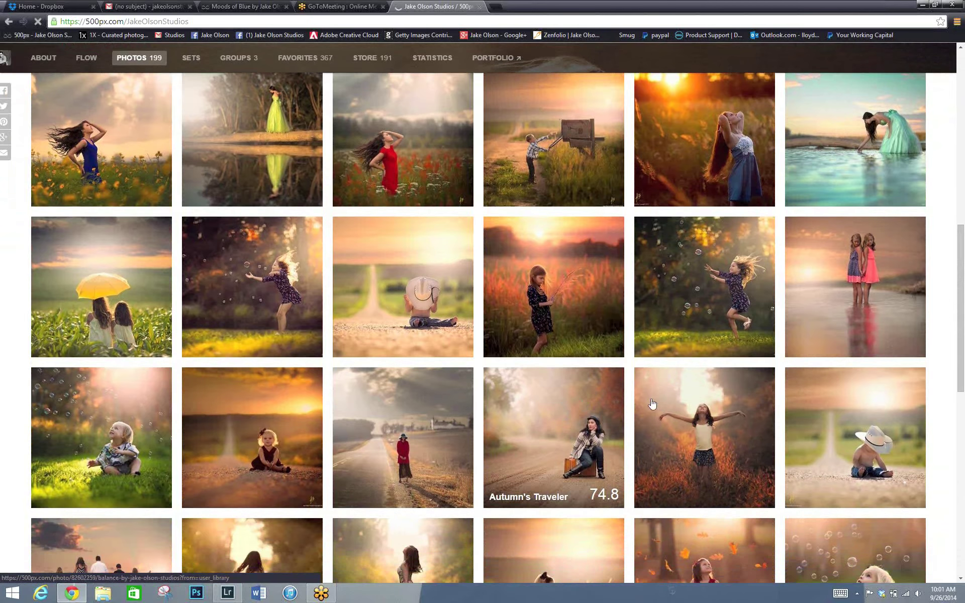
click(567, 399)
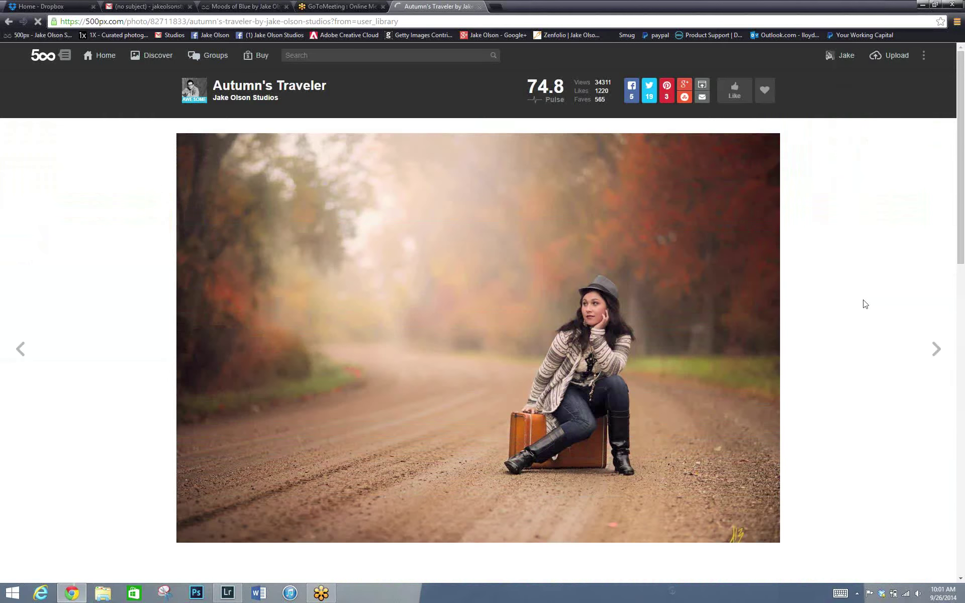
click(836, 57)
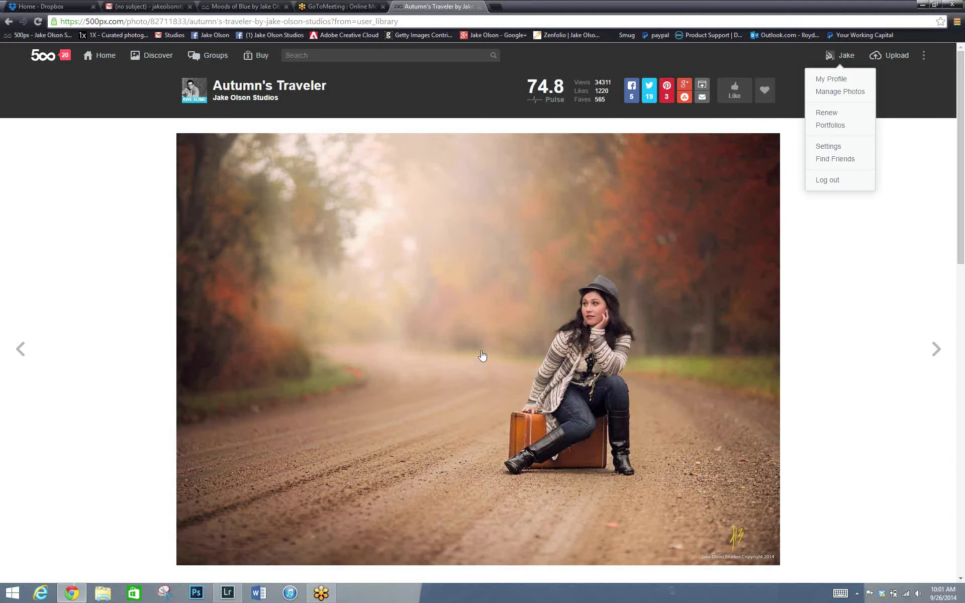
click(870, 78)
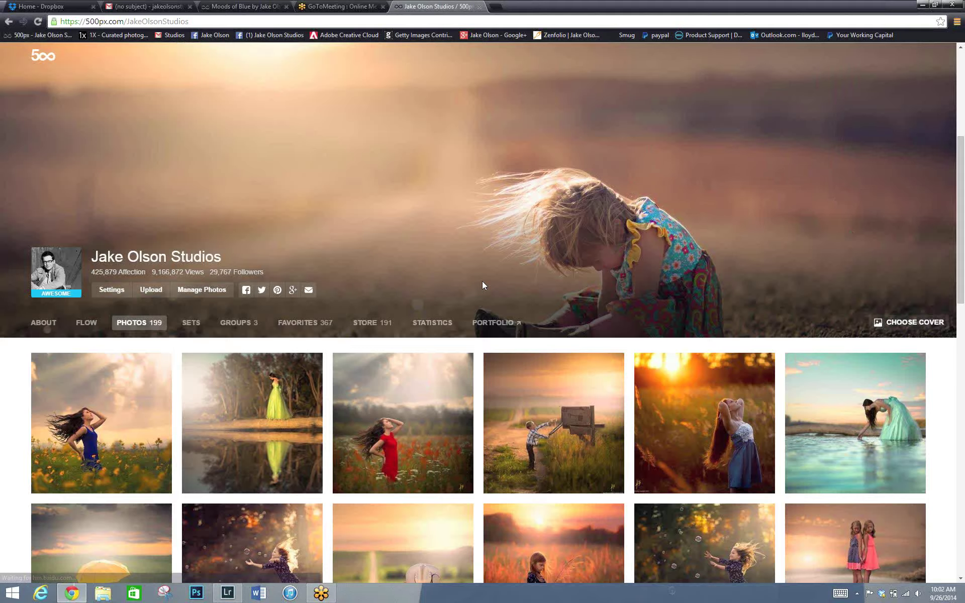
mouse_move(932, 55)
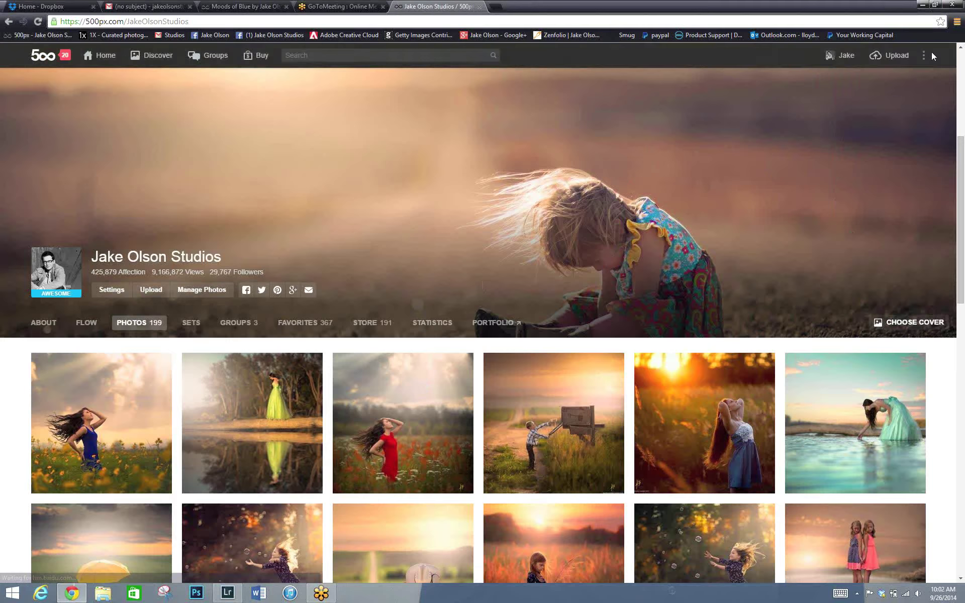
mouse_move(964, 1)
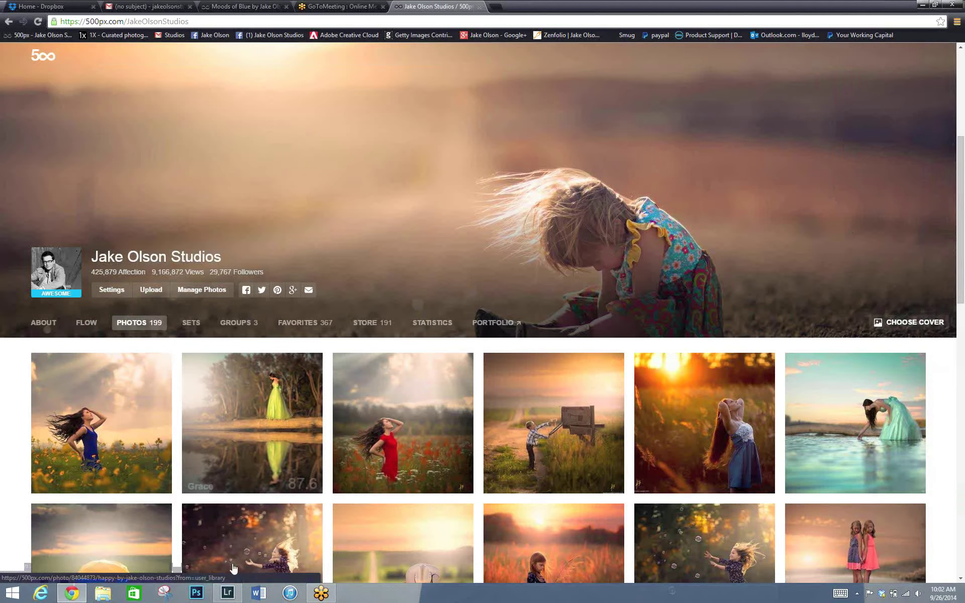
Switch to Lightroom and view the girl-in-red-dress sunflower photo large in Loupe view.
click(228, 594)
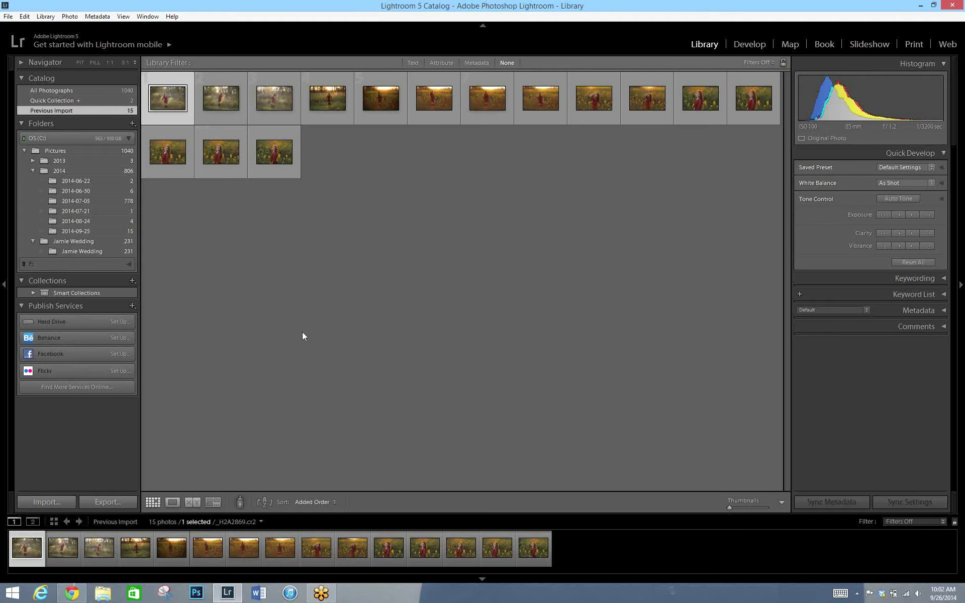
double_click(436, 102)
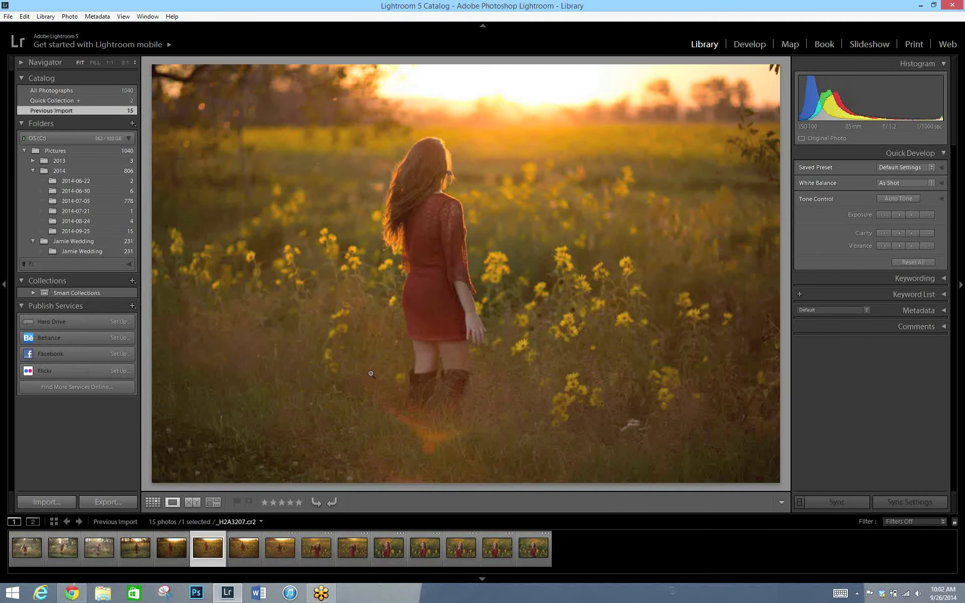
key(Right)
key(Right)
key(Right)
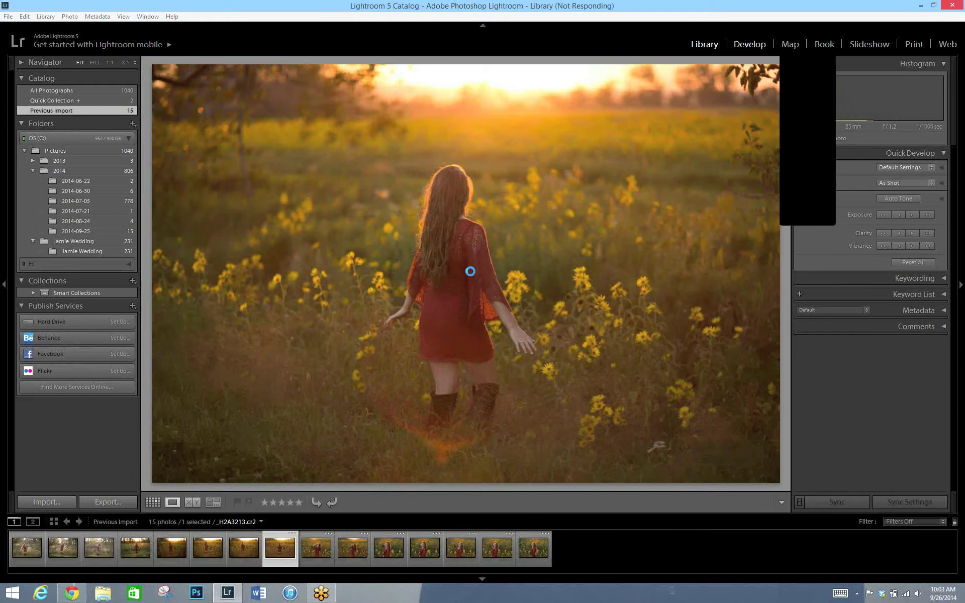
Force-quit the frozen Lightroom with End task in Task Manager.
key(ctrl+shift+Escape)
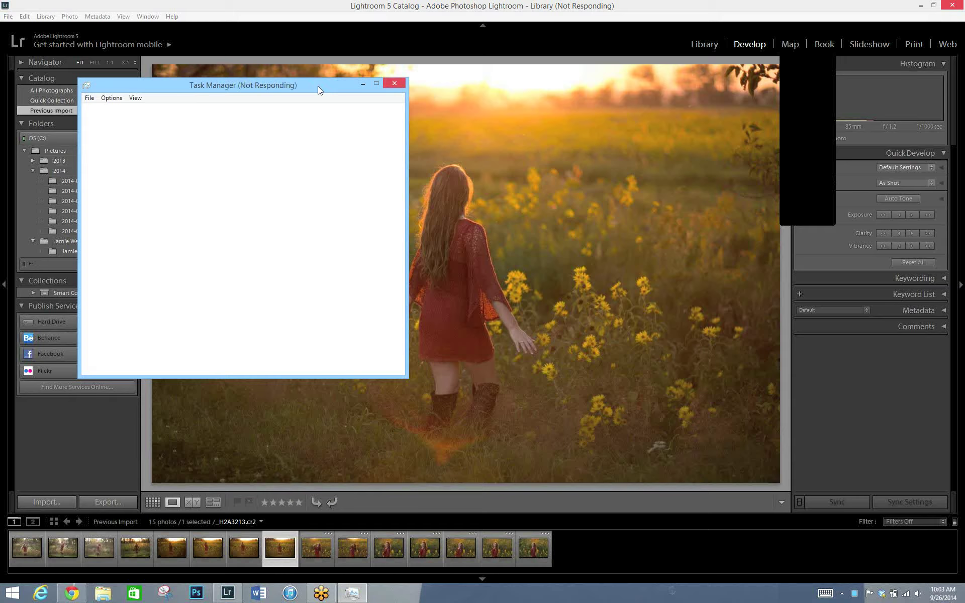
click(190, 171)
click(378, 363)
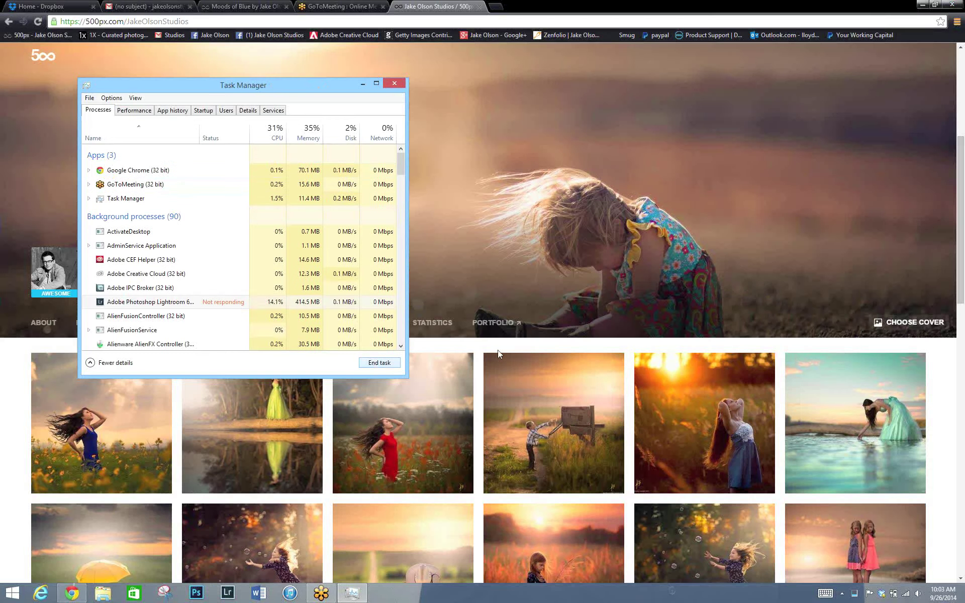
click(395, 85)
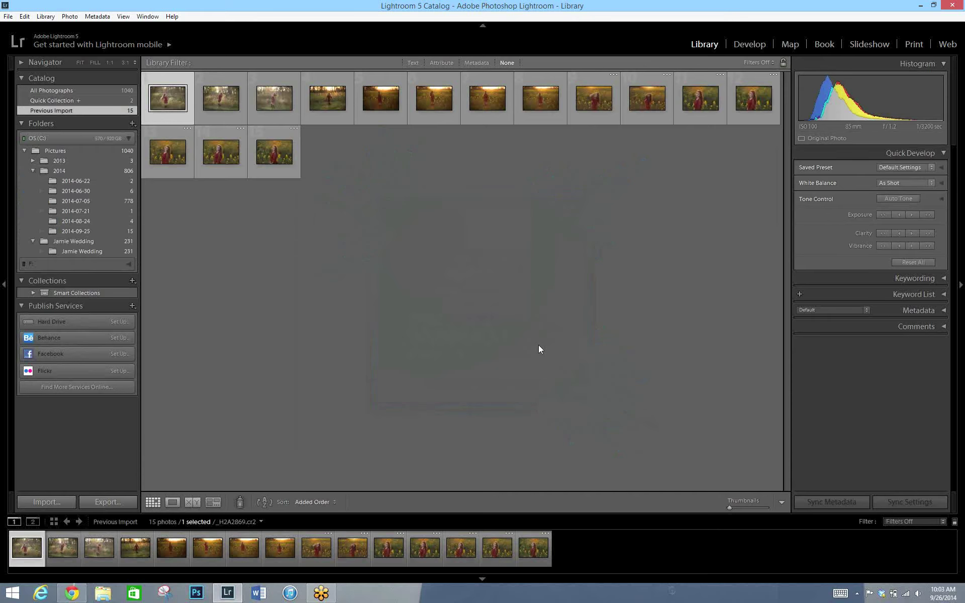
Reopen the sunflower-field photo _H2A3213 in Lightroom's Develop module.
double_click(533, 103)
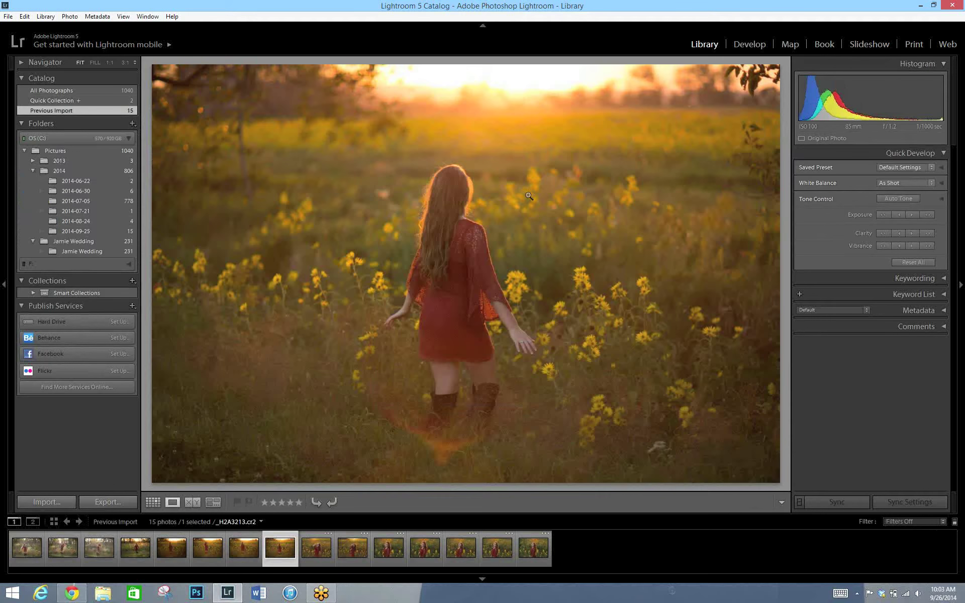
click(750, 44)
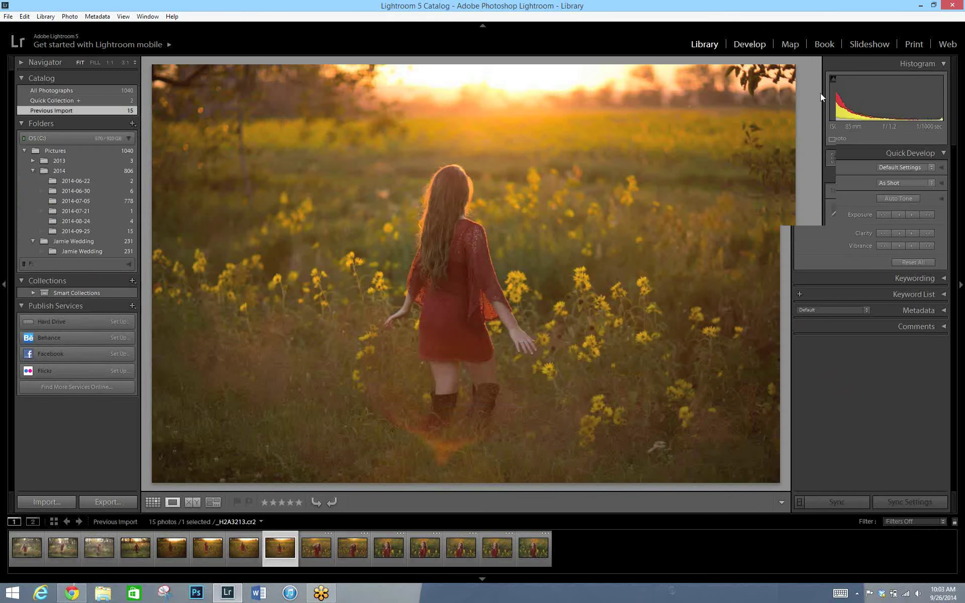
key(r)
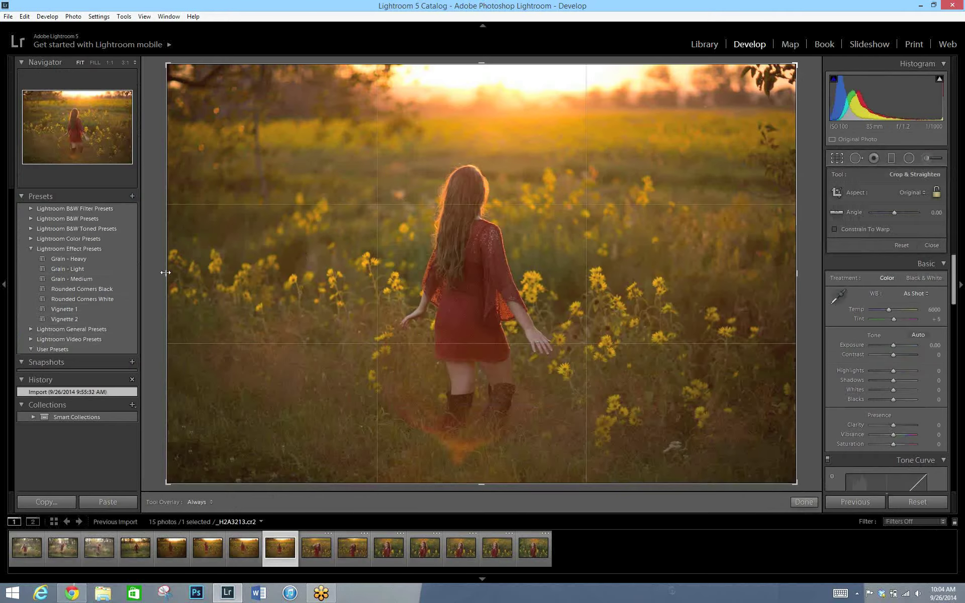
Pull the crop's left and right edges in around the girl and apply the crop.
drag(165, 274, 230, 257)
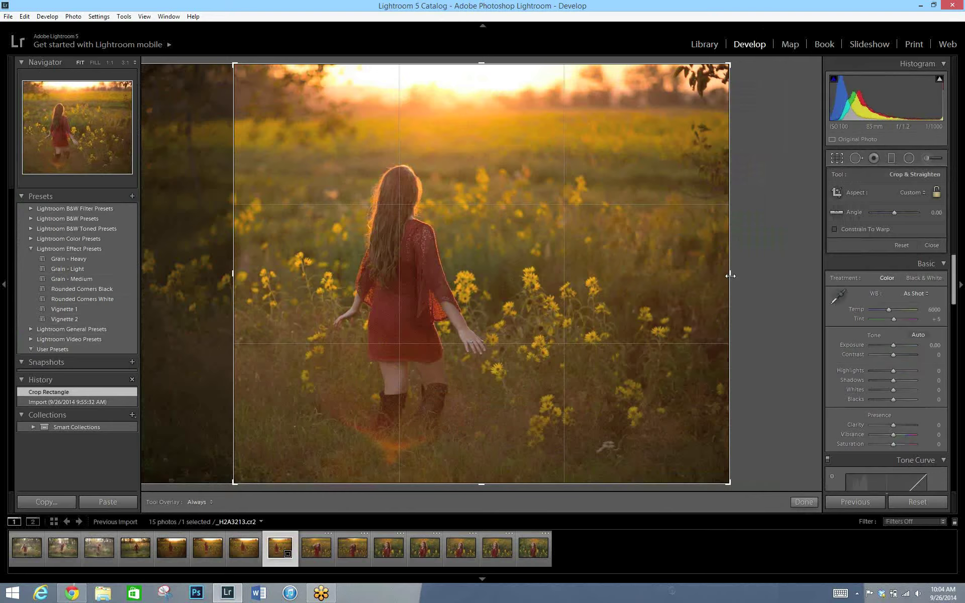
drag(730, 275, 698, 276)
drag(263, 277, 265, 276)
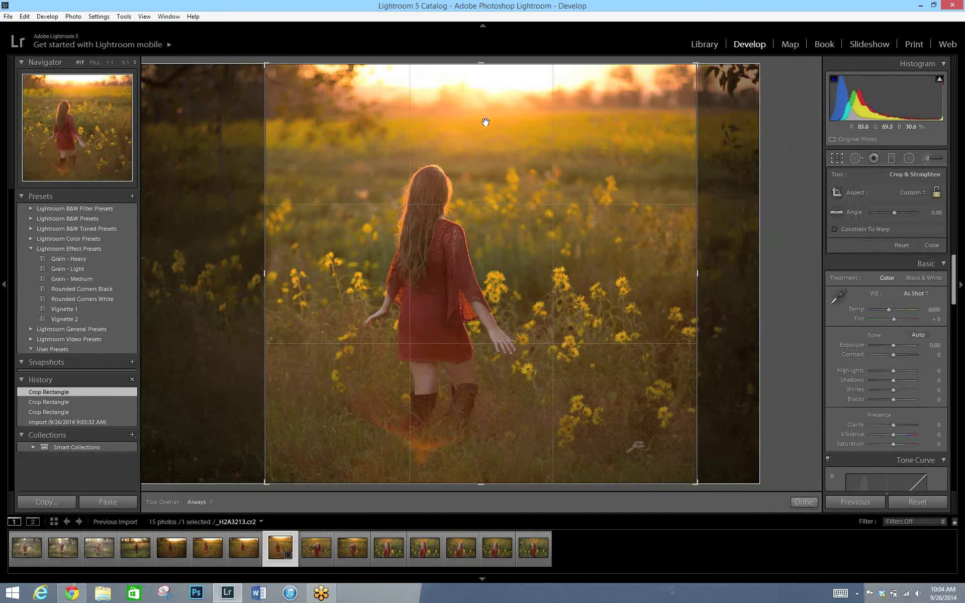
key(Return)
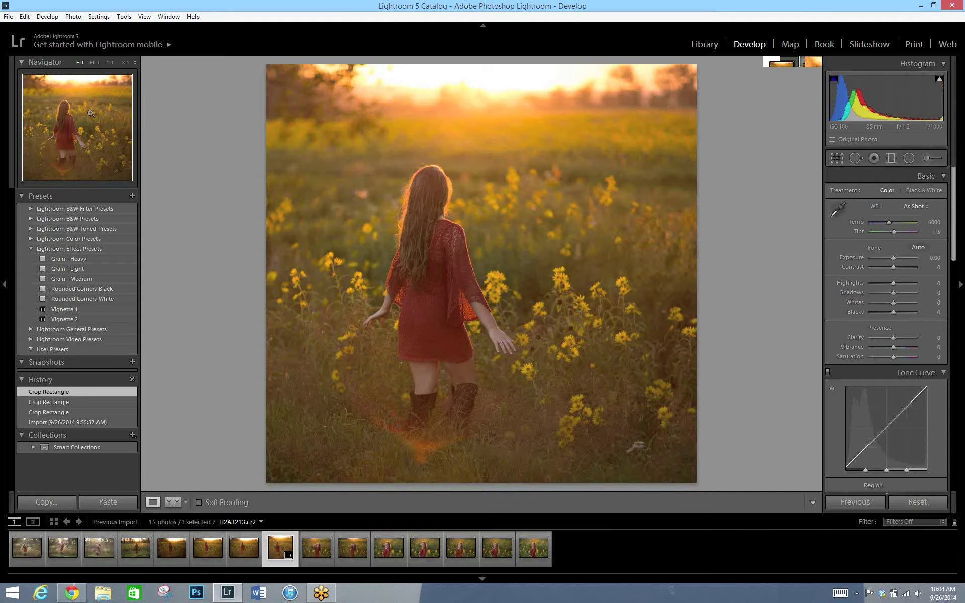
Browse a few filmstrip photos, then reselect the cropped sunflower-field photo.
click(170, 552)
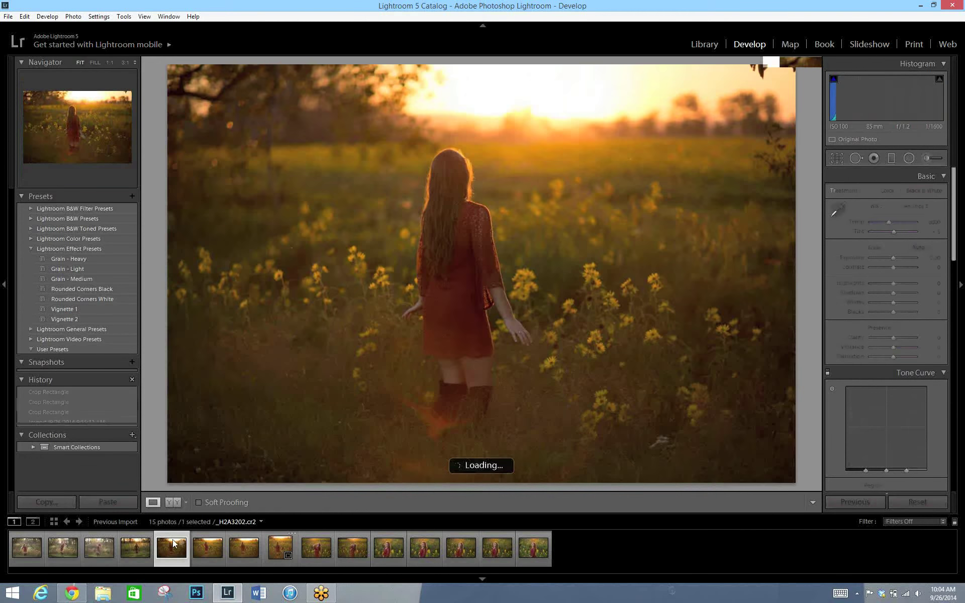
key(Right)
key(Right)
click(456, 551)
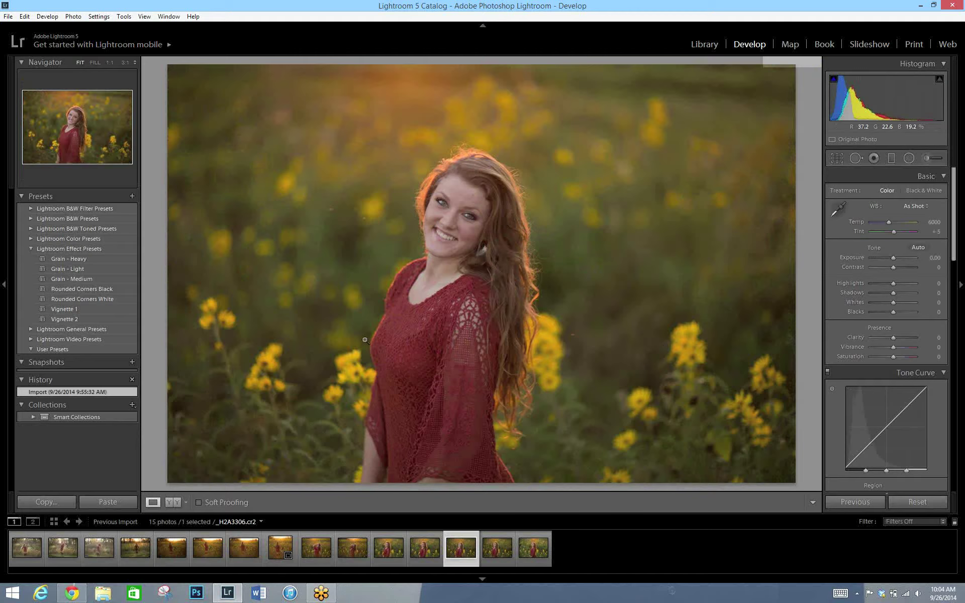
click(280, 548)
Send the photo to Photoshop with Photo > Edit In > Edit in Adobe Photoshop CC.
click(73, 16)
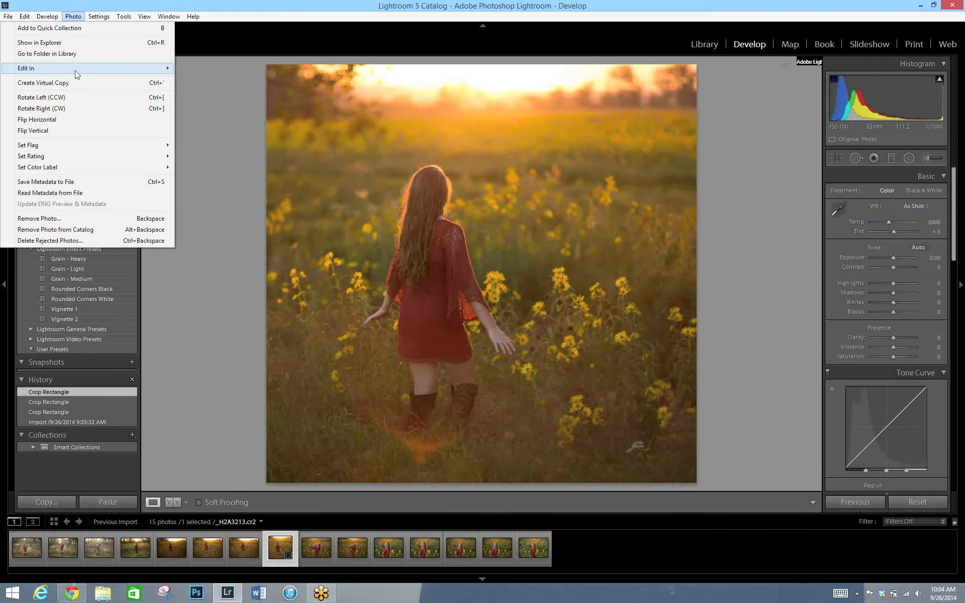
mouse_move(150, 69)
click(197, 70)
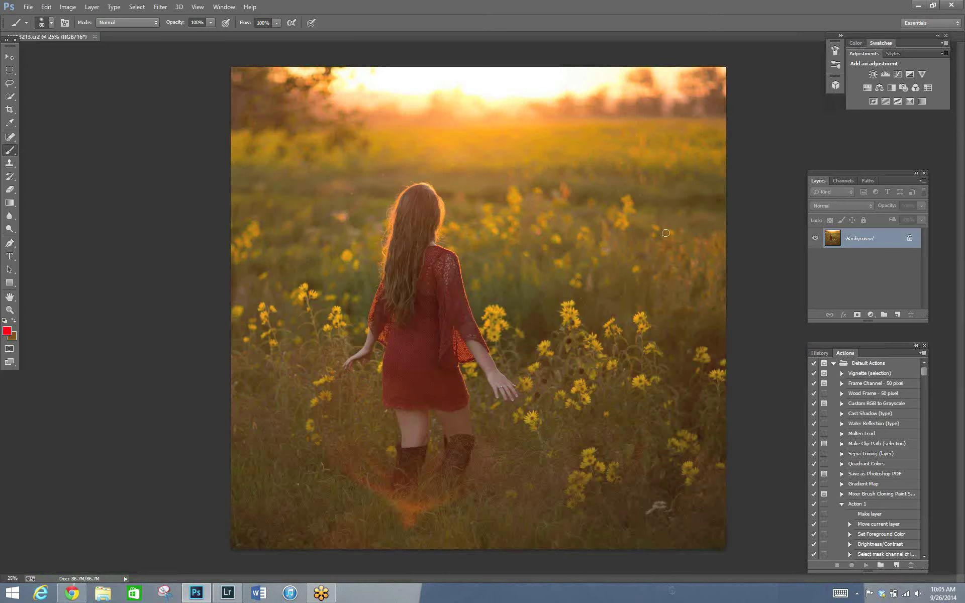
Convert the Background to Layer 0 and spot-heal a small blemish in the field.
double_click(857, 242)
key(Return)
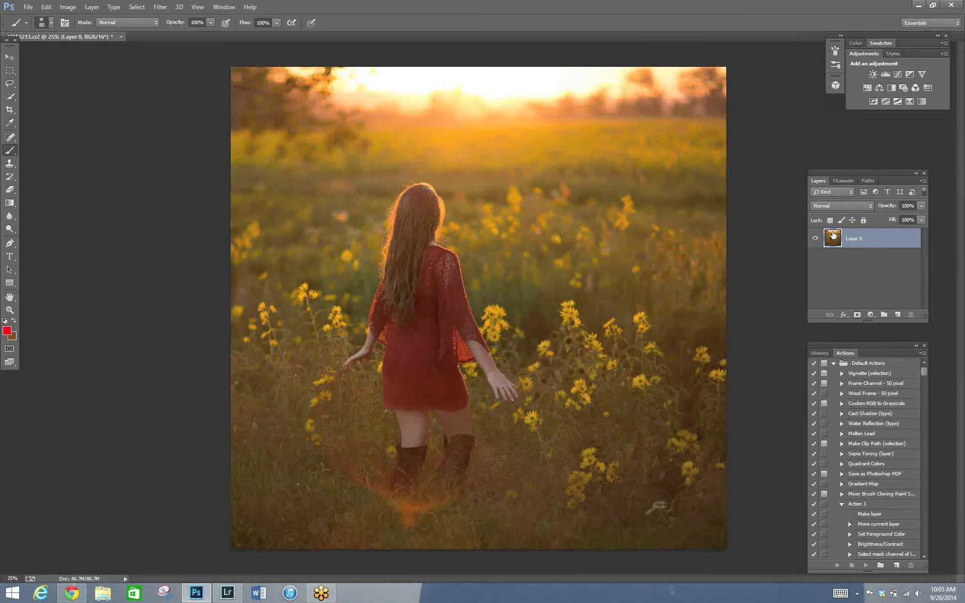
click(11, 138)
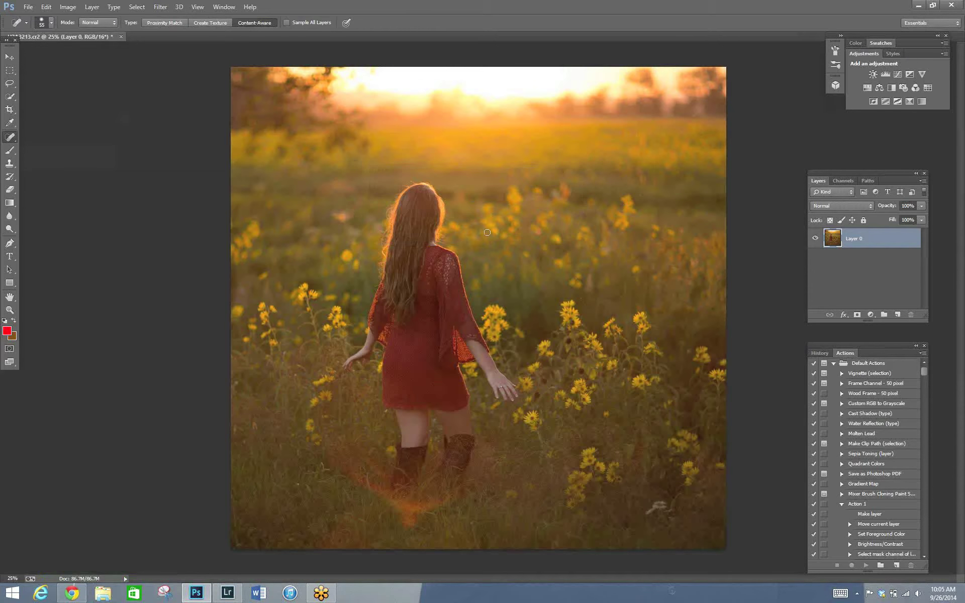
click(504, 148)
Duplicate Layer 0 as Layer 0 copy.
right_click(853, 243)
click(744, 208)
click(569, 185)
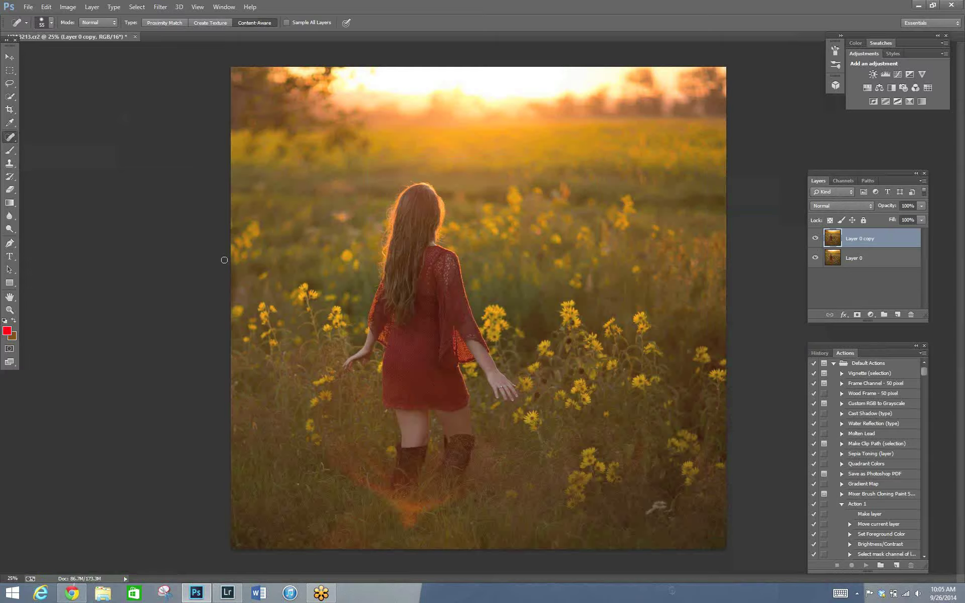
Clone grass over the orange smudge near the boots with a roughly 300 px Clone Stamp.
click(9, 163)
key(bracketright)
key(bracketright)
key(bracketright)
key(bracketright)
key(bracketright)
key(bracketright)
key(bracketright)
key(bracketright)
key(bracketright)
key(bracketright)
key(bracketright)
key(bracketright)
key(bracketright)
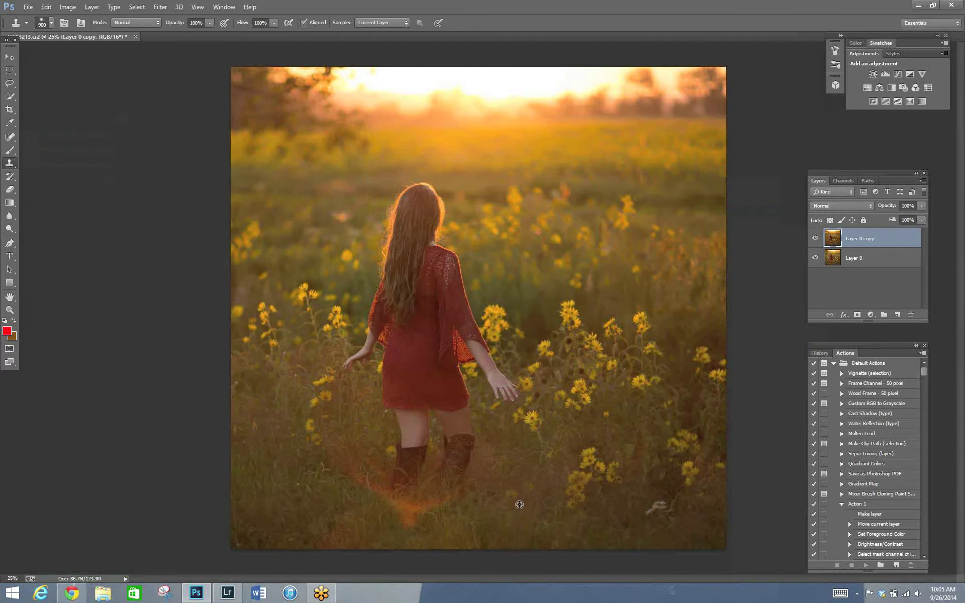
key(bracketleft)
key(bracketleft)
key(bracketleft)
key(bracketleft)
key(bracketleft)
key(bracketleft)
mouse_move(441, 507)
mouse_down()
mouse_move(405, 526)
mouse_move(399, 513)
mouse_up()
key(bracketleft)
mouse_move(389, 504)
mouse_down()
mouse_move(323, 487)
mouse_move(334, 480)
mouse_up()
Sample fresh grass near the bottom edge, adjusting the clone brush between 150 and 400 px.
key(bracketright)
key(bracketright)
key(bracketleft)
key(bracketleft)
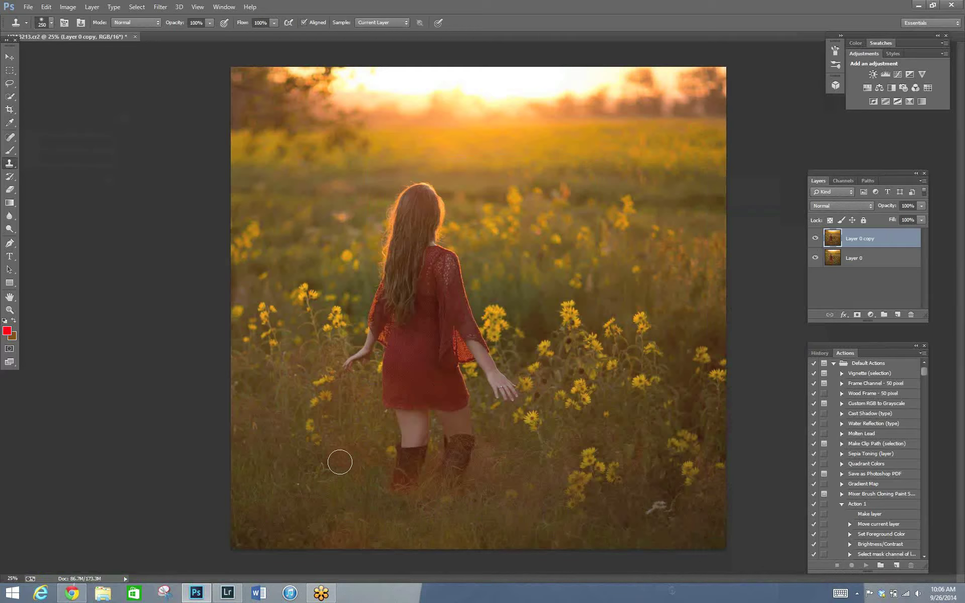
key(bracketleft)
key(bracketleft)
key(bracketleft)
key(bracketright)
key(bracketright)
key(bracketright)
key(bracketright)
alt+click(504, 530)
key(bracketleft)
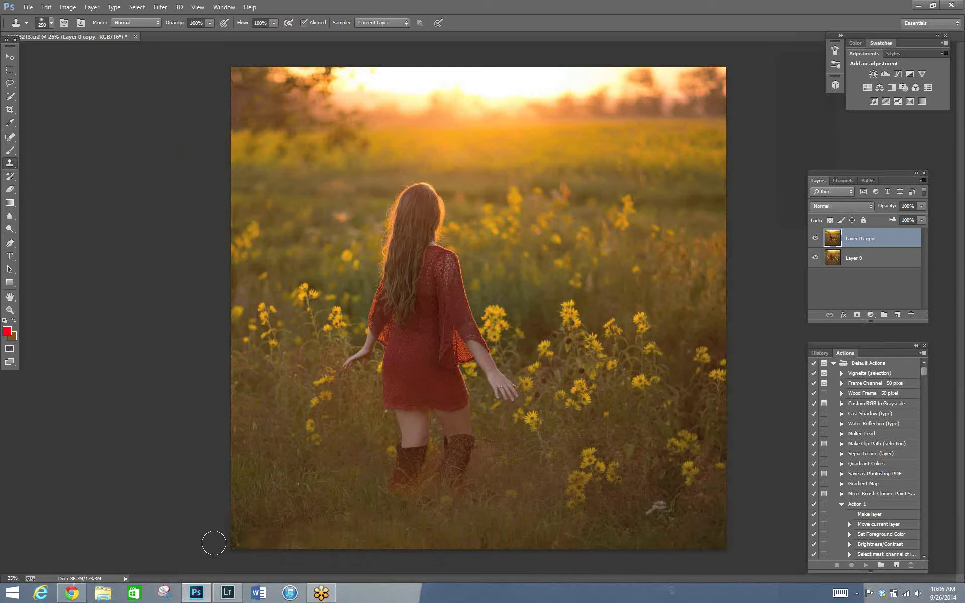
key(bracketright)
key(bracketright)
key(bracketleft)
key(bracketleft)
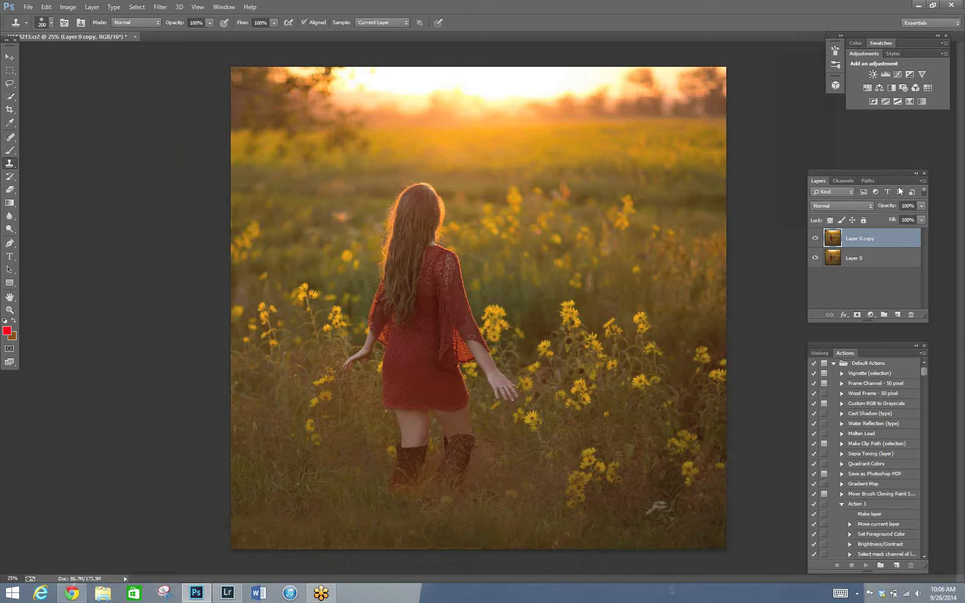
Flatten the image and convert the Background back to Layer 0.
click(922, 182)
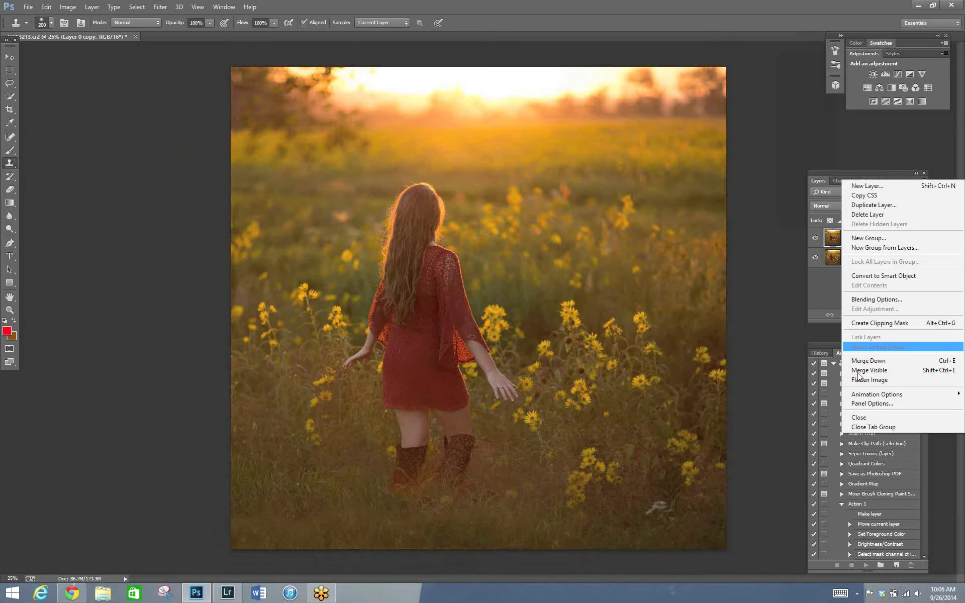
click(870, 382)
double_click(855, 243)
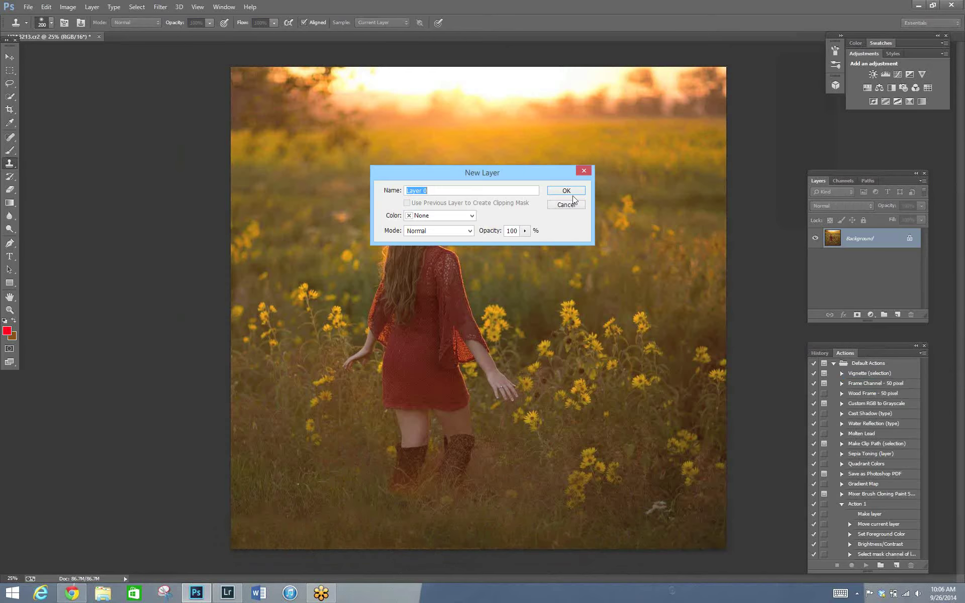
click(567, 193)
Try a Multiply copy of Layer 0 at 38% opacity, then delete it.
right_click(855, 239)
click(745, 209)
key(Return)
click(858, 210)
click(819, 248)
click(921, 205)
drag(903, 215, 889, 217)
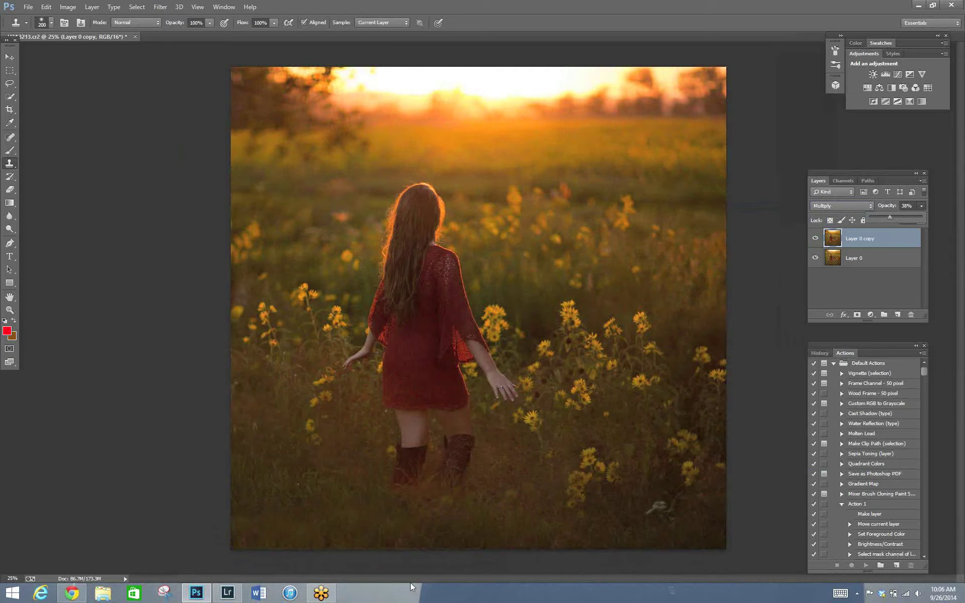
drag(833, 246, 910, 313)
key(bracketleft)
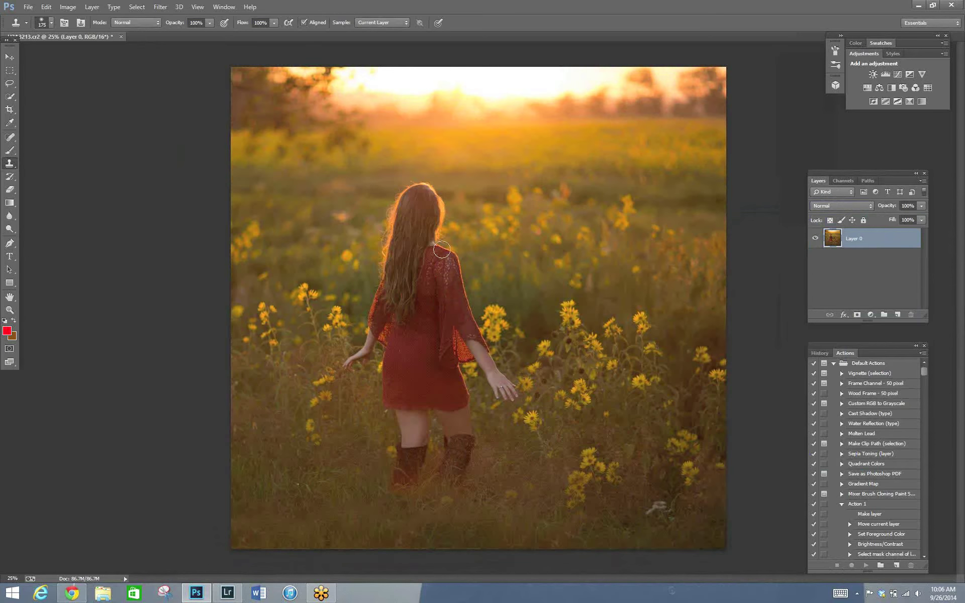
Duplicate Layer 0 into a new Layer 0 copy.
right_click(850, 237)
click(739, 209)
click(571, 185)
Resize the Clone Stamp brush between 80 and 250 px, ending at 250.
key(bracketleft)
key(bracketleft)
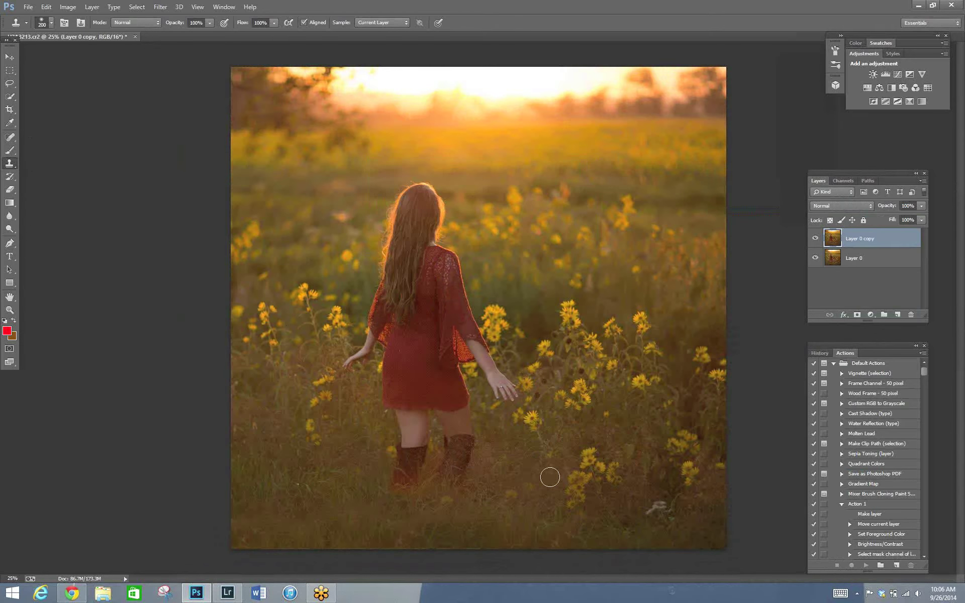
key(bracketleft)
key(bracketleft)
key(bracketleft)
key(bracketleft)
key(bracketleft)
key(bracketleft)
key(bracketright)
key(bracketright)
key(bracketright)
key(bracketright)
key(bracketright)
key(bracketright)
key(bracketright)
key(bracketleft)
key(bracketleft)
key(bracketleft)
key(bracketright)
key(bracketright)
key(bracketright)
Clone grass over the boot bottoms and along the lower edge of the photo.
drag(384, 489, 427, 495)
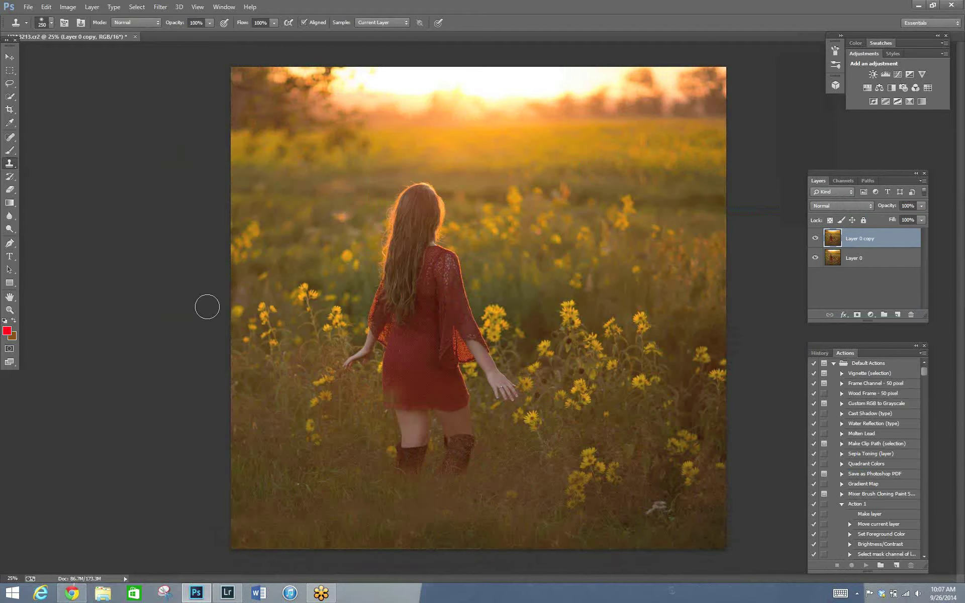
key(bracketright)
key(bracketright)
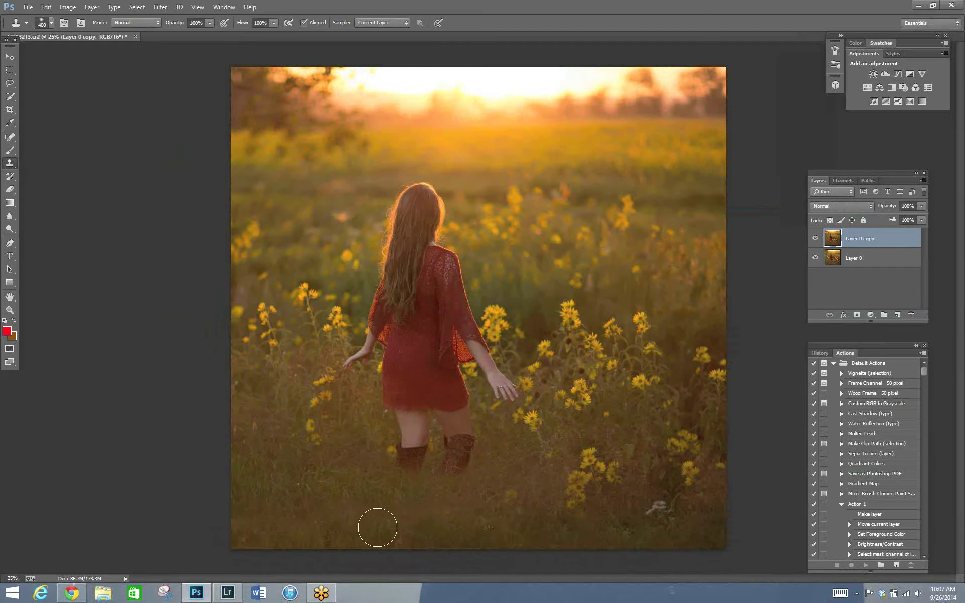
alt+click(546, 523)
drag(446, 519, 329, 523)
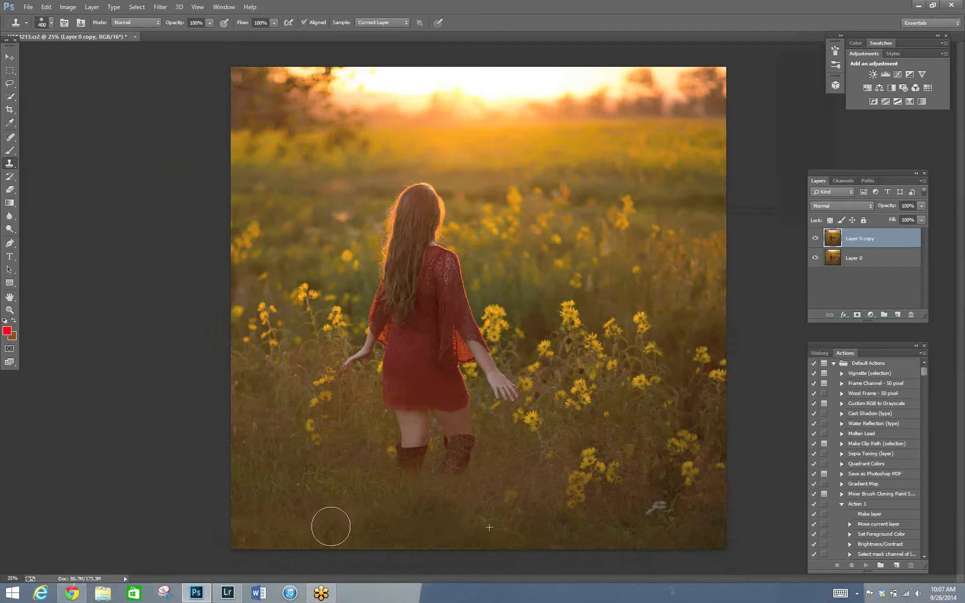
alt+click(528, 508)
click(470, 538)
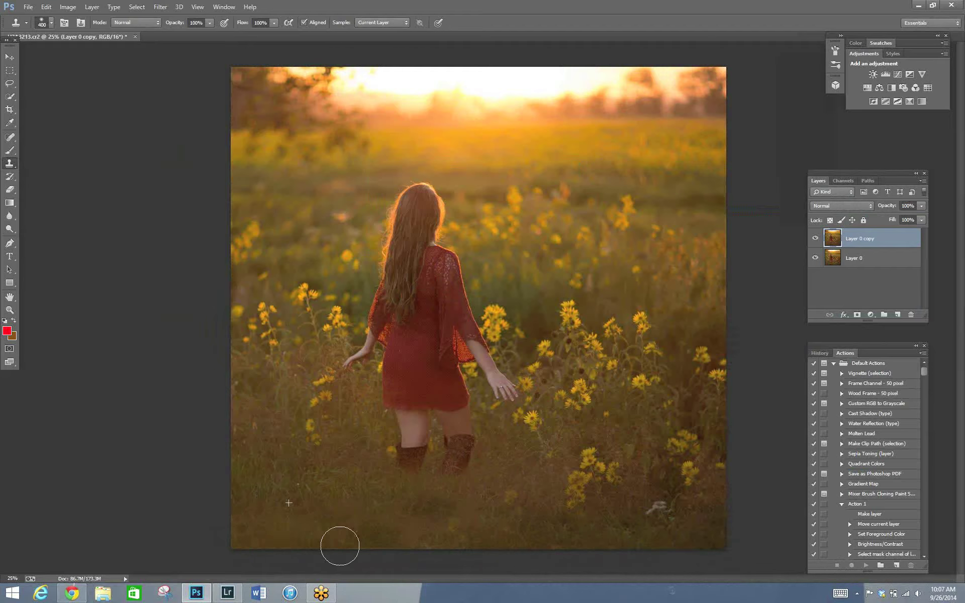
key(bracketleft)
key(bracketleft)
Patch a grass spot below the boots with the Patch Tool, then deselect.
click(10, 136)
right_click(9, 137)
click(60, 159)
mouse_move(511, 512)
mouse_down()
mouse_move(526, 513)
mouse_move(512, 515)
mouse_up()
key(ctrl+z)
key(ctrl+alt+z)
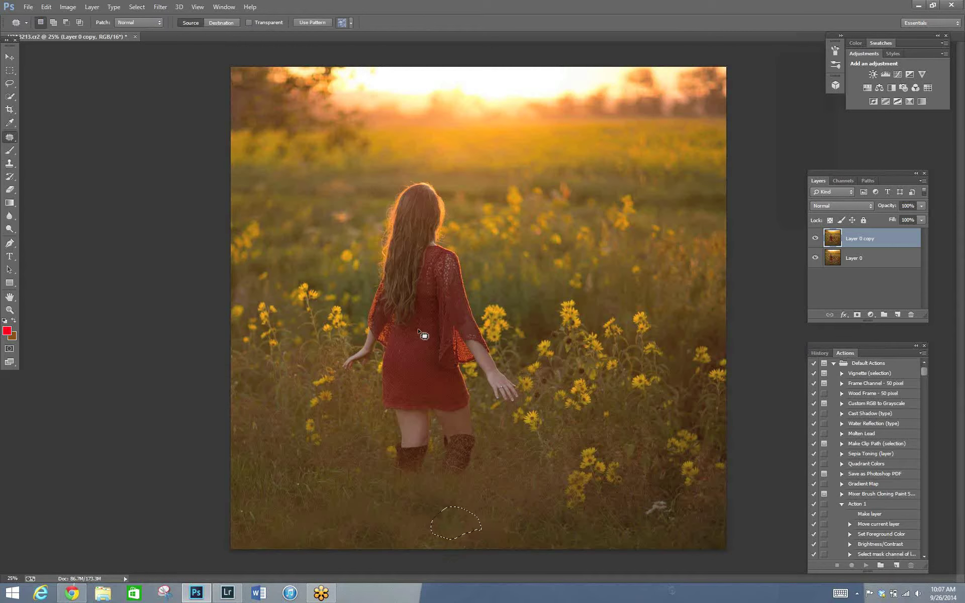
click(129, 7)
click(146, 26)
Flatten the image, unlock the Background as Layer 0, and duplicate it as Layer 0 copy.
click(922, 182)
click(860, 382)
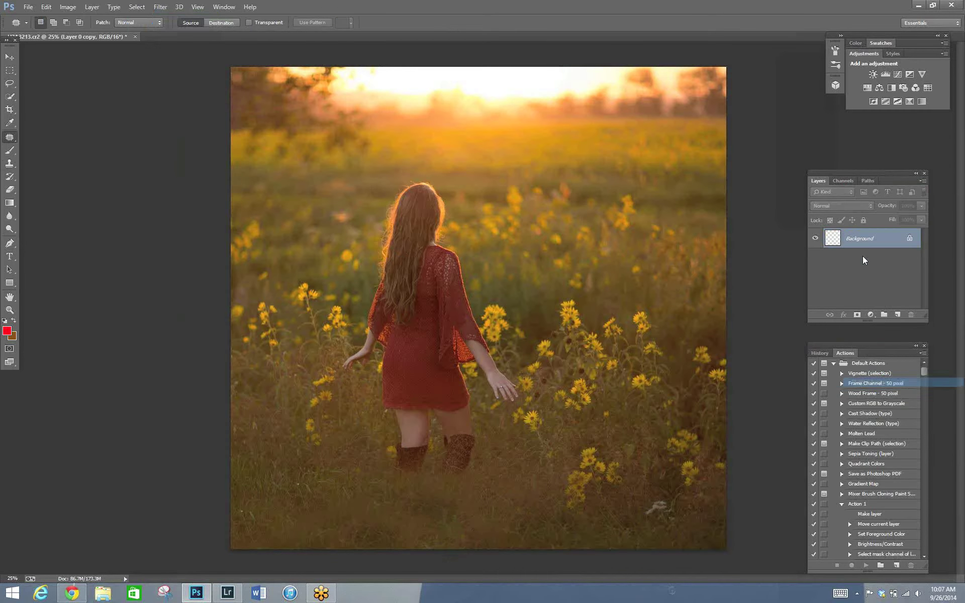
double_click(843, 237)
click(566, 191)
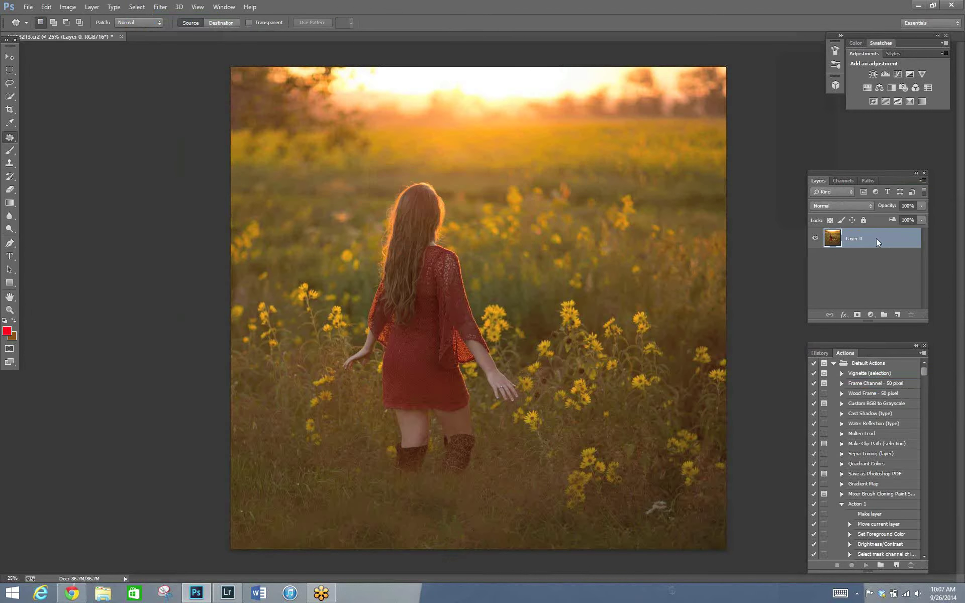
right_click(882, 238)
click(849, 230)
click(570, 185)
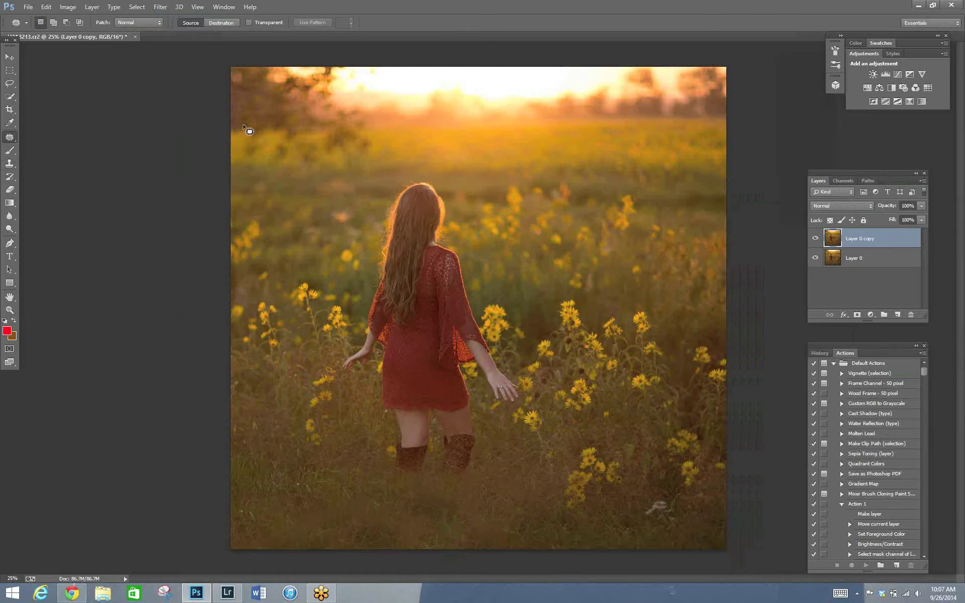
click(160, 7)
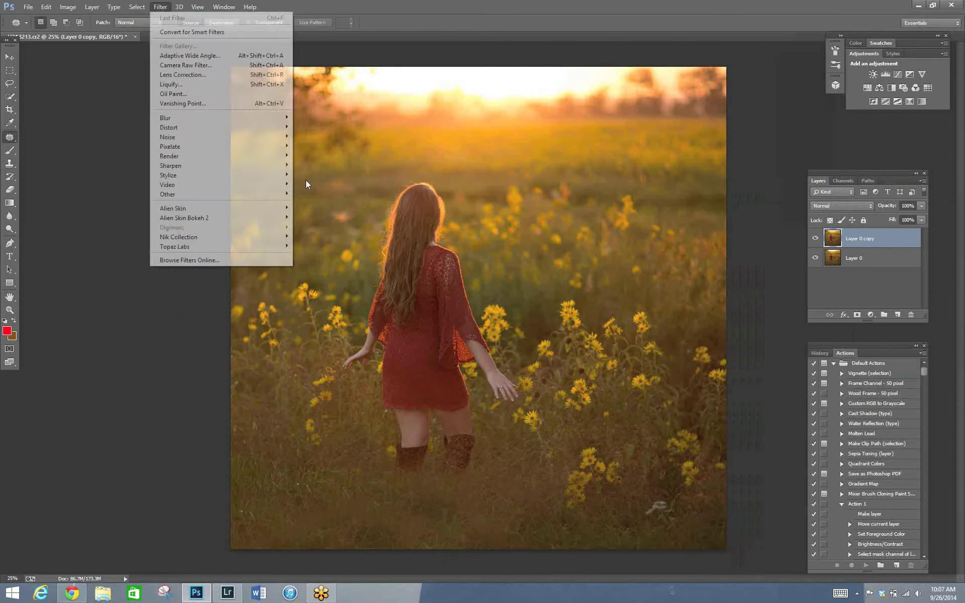
Apply the Alien Skin Bokeh blur with a slightly raised amount.
mouse_move(218, 221)
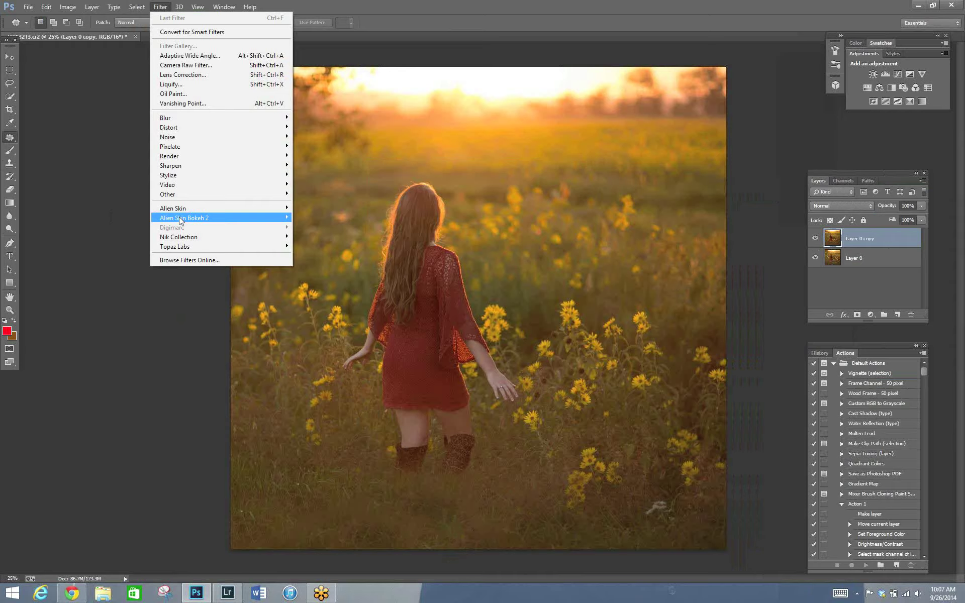
mouse_move(173, 209)
click(127, 218)
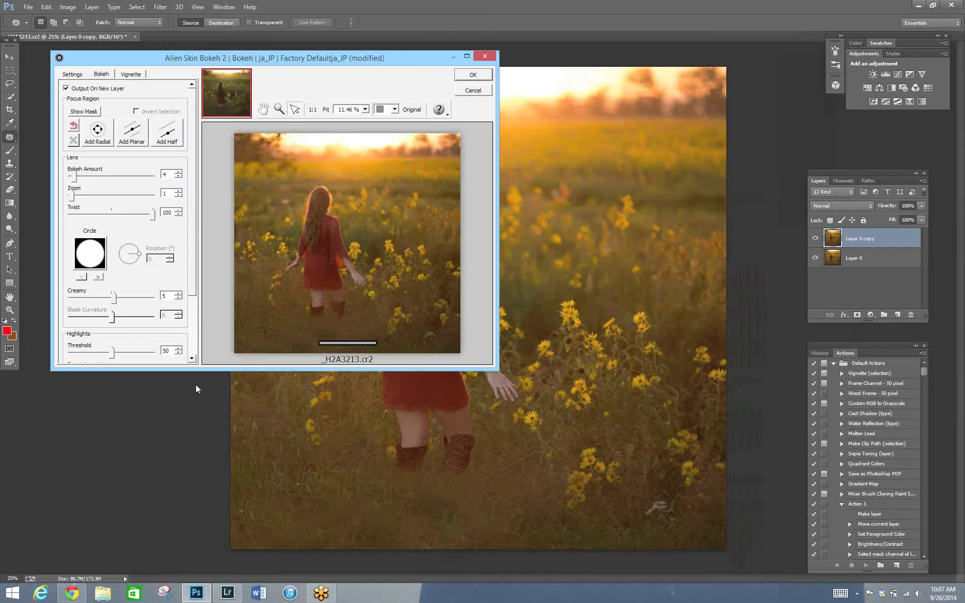
drag(74, 176, 75, 177)
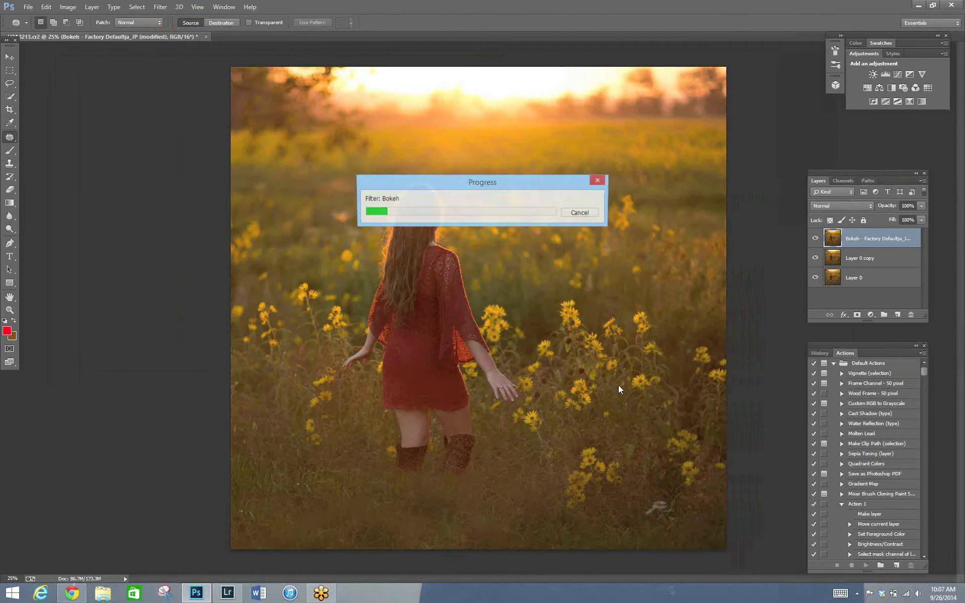
Add a layer mask to the Bokeh layer and set up a black Brush for masking.
click(858, 316)
click(14, 321)
right_click(10, 150)
click(50, 155)
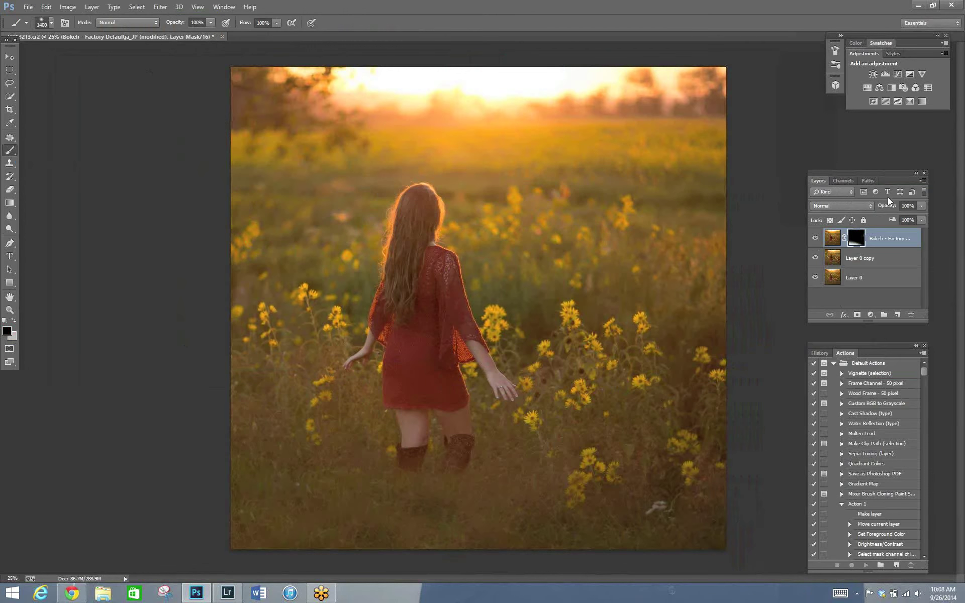
Flatten the image and convert the Background into Layer 0.
click(924, 180)
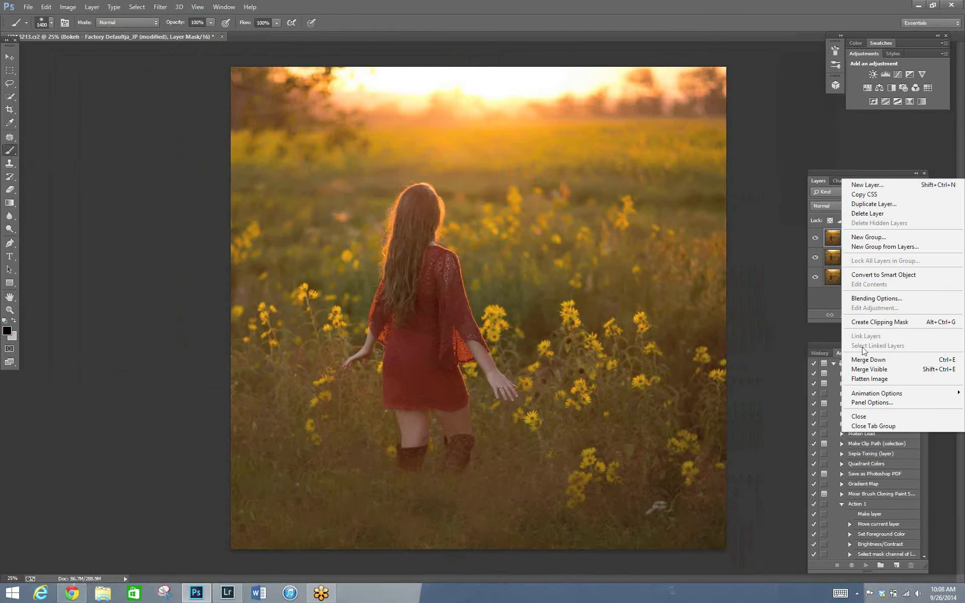
click(867, 380)
double_click(849, 237)
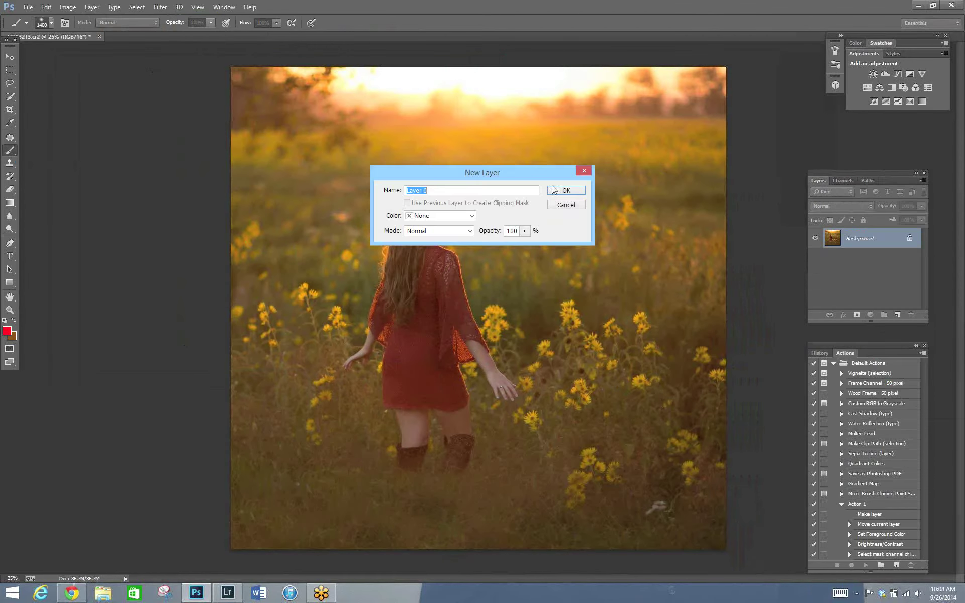
key(Return)
Duplicate Layer 0 and shrink the brush to 1300.
right_click(855, 238)
click(739, 210)
key(Return)
key(bracketleft)
key(bracketleft)
Raise the contrast to 52 with Brightness/Contrast.
click(68, 6)
mouse_move(88, 32)
click(210, 32)
drag(714, 377, 740, 387)
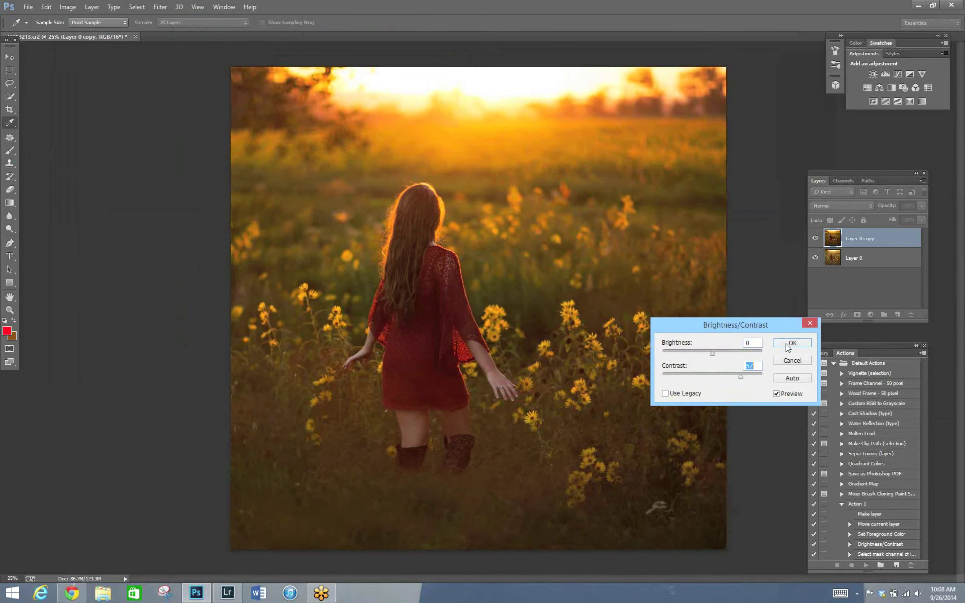
key(Return)
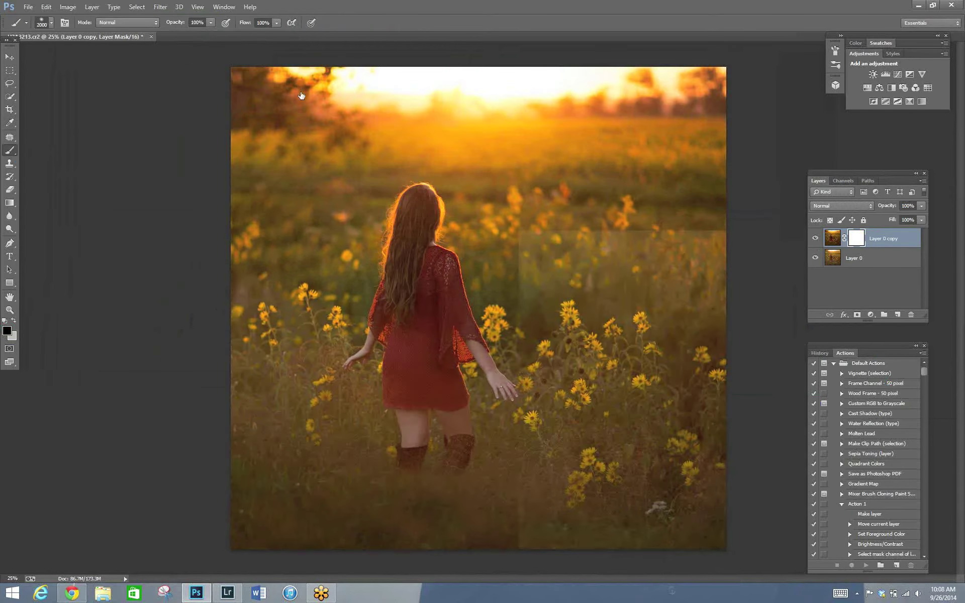
Swap the foreground and background colours and reduce the brush to 600.
click(14, 321)
click(7, 330)
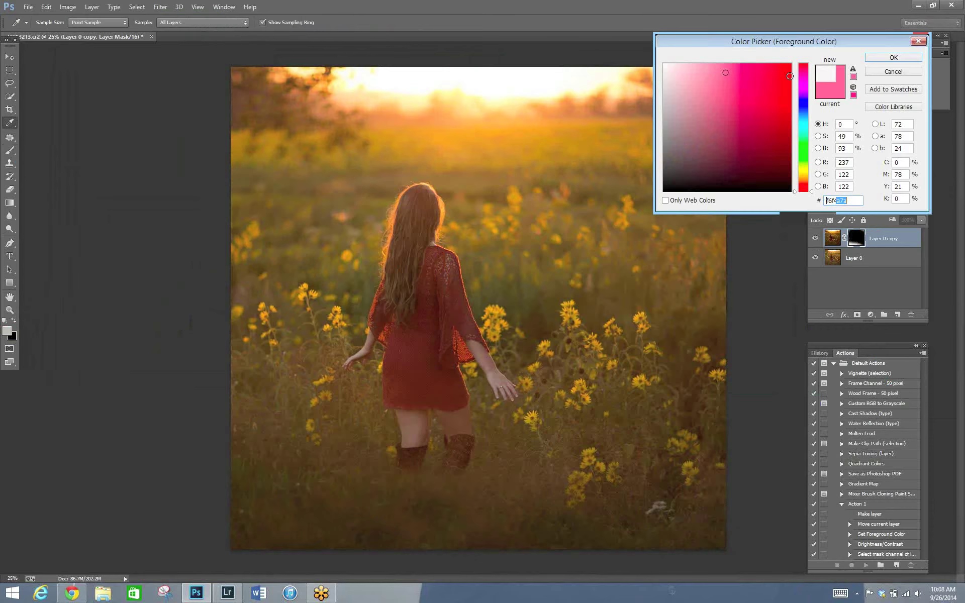
key(Escape)
key(bracketleft)
key(bracketleft)
key(bracketleft)
key(bracketleft)
key(bracketleft)
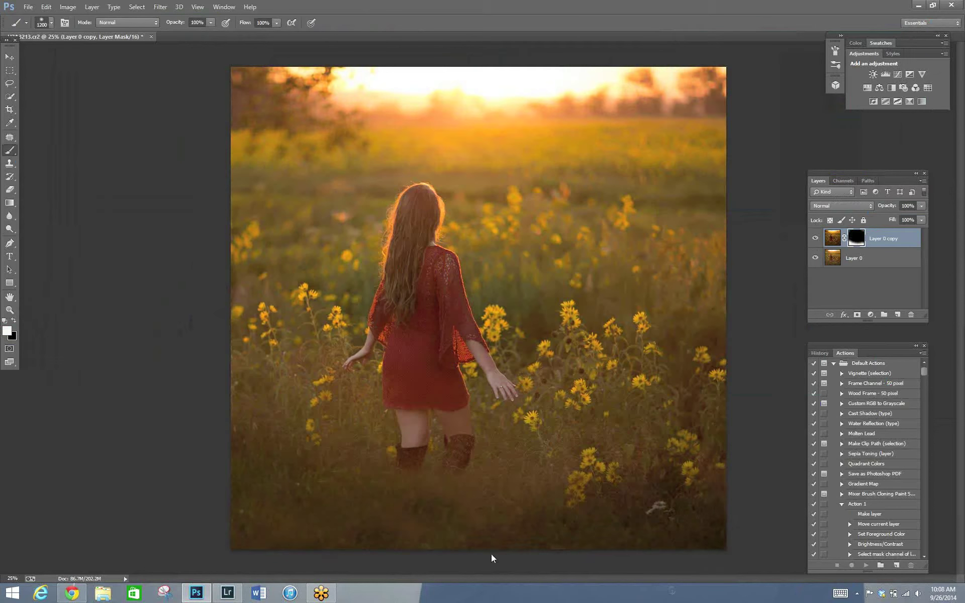
key(bracketleft)
key(bracketleft)
key(bracketleft)
key(bracketleft)
key(bracketleft)
key(bracketleft)
key(bracketleft)
Flatten the image again into Layer 0 and sample a brown colour from the photo.
click(922, 182)
click(861, 382)
double_click(875, 238)
key(Return)
key(bracketright)
alt+click(349, 509)
click(46, 7)
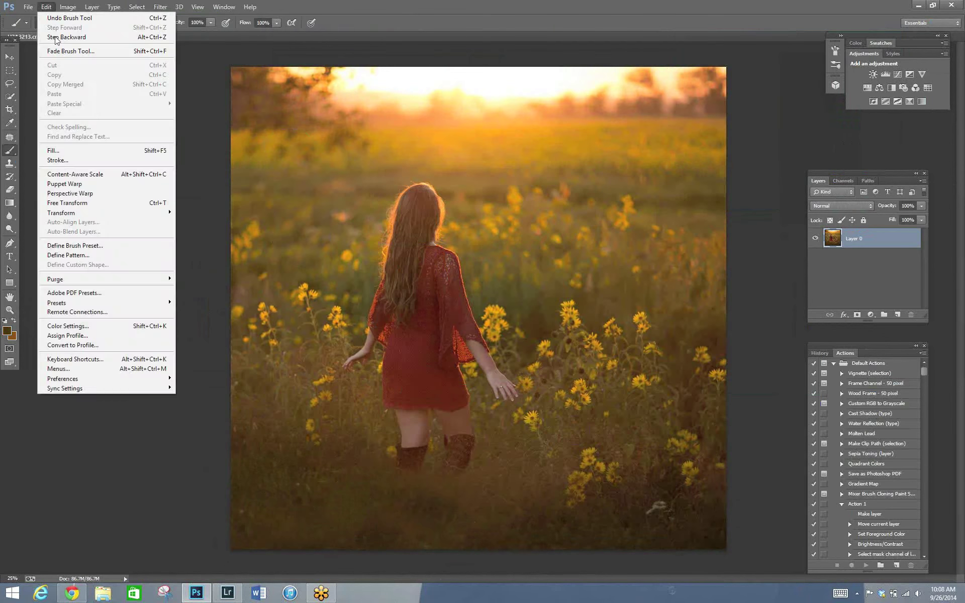
Duplicate Layer 0 into a new Layer 0 copy.
click(852, 266)
right_click(863, 238)
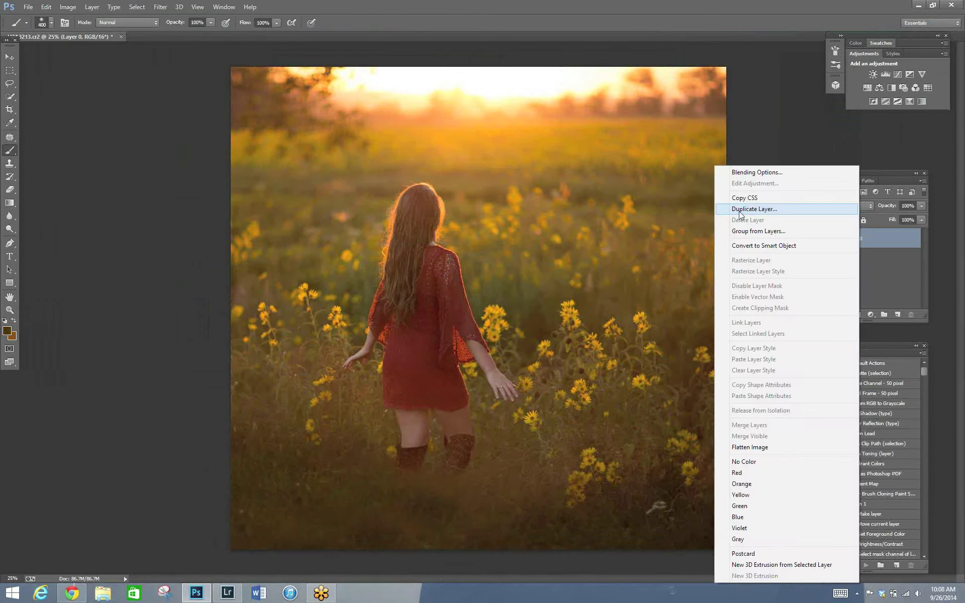
click(786, 204)
key(Return)
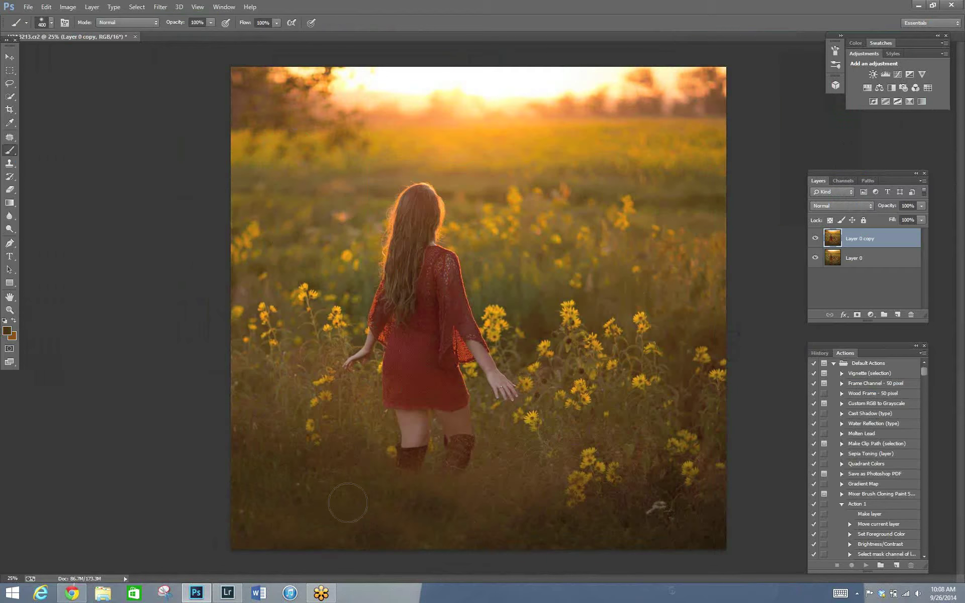
key(bracketleft)
Select the Clone Stamp tool with a 250 brush size.
click(47, 7)
click(10, 176)
right_click(11, 176)
click(9, 163)
right_click(10, 164)
click(60, 165)
key(bracketright)
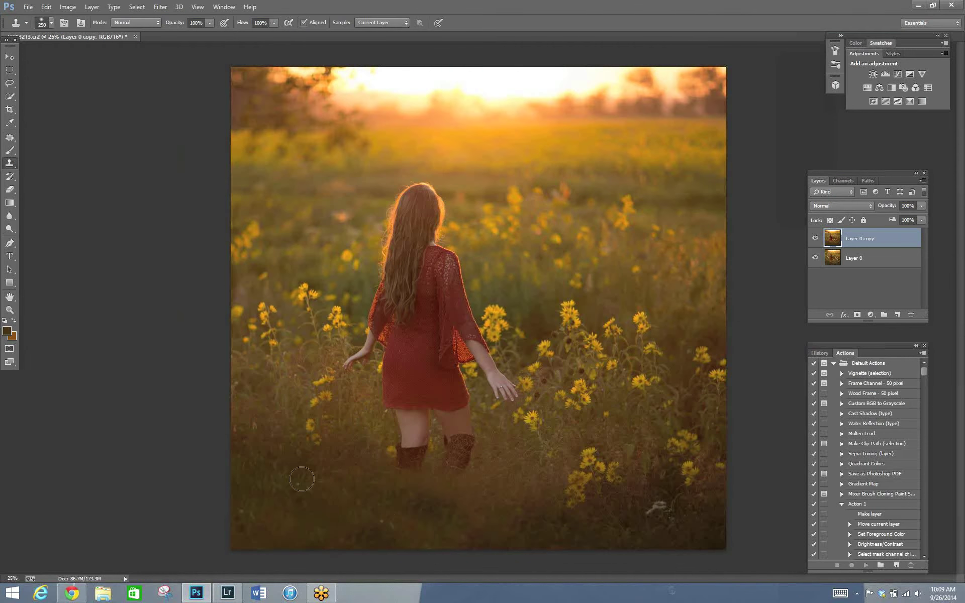
Clone grass from the lower field over the lower-left area.
alt+click(412, 511)
drag(301, 528, 285, 540)
key(bracketleft)
key(bracketleft)
key(bracketright)
key(bracketright)
click(227, 594)
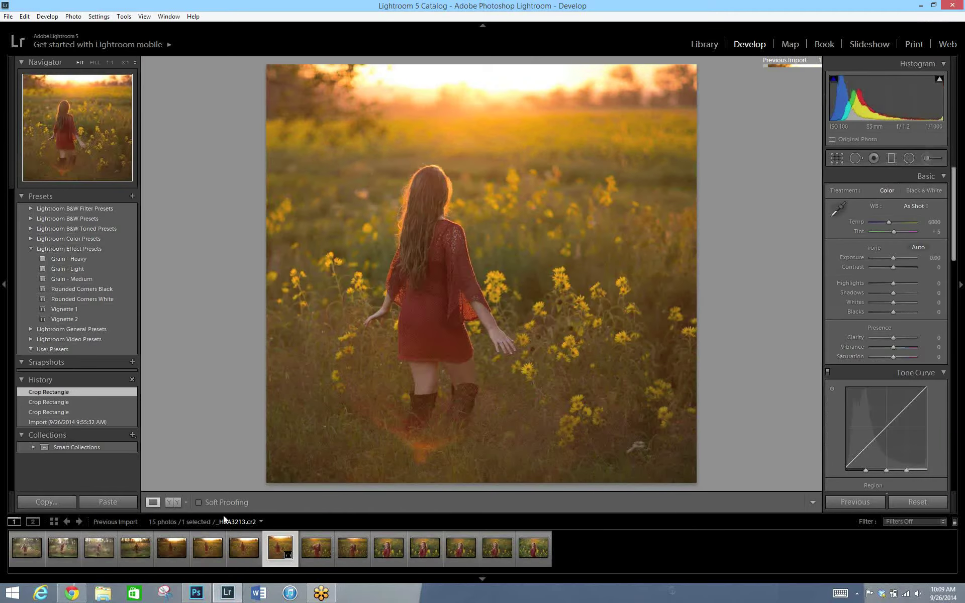
Browse the shoot in Lightroom's Library and select the sunset sky photo from another folder.
click(172, 548)
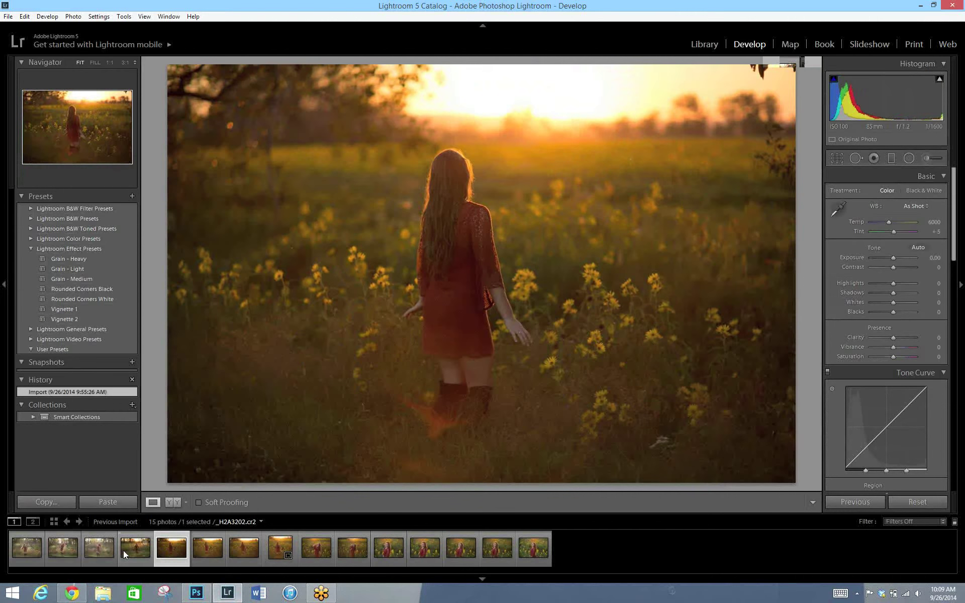
key(Left)
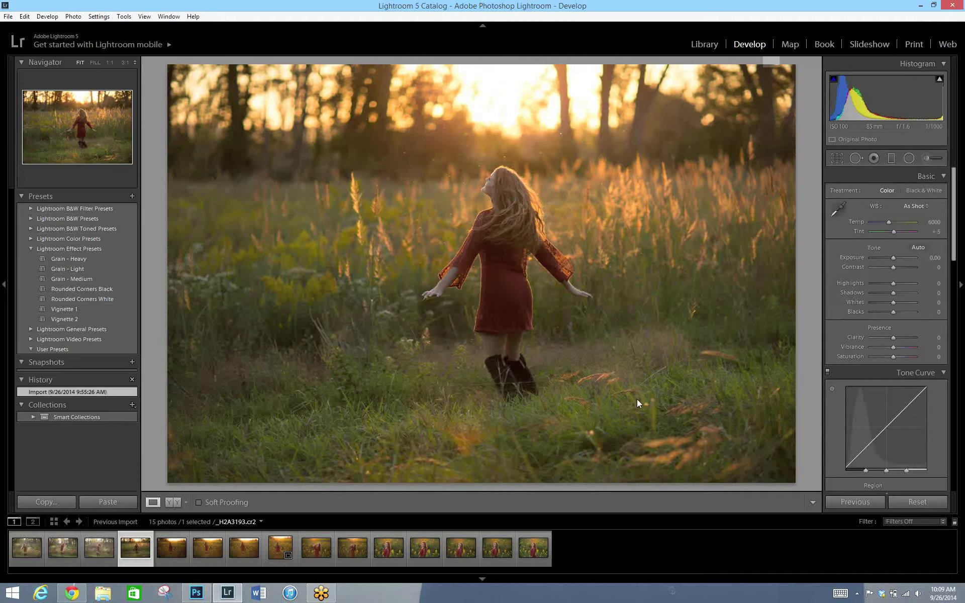
key(e)
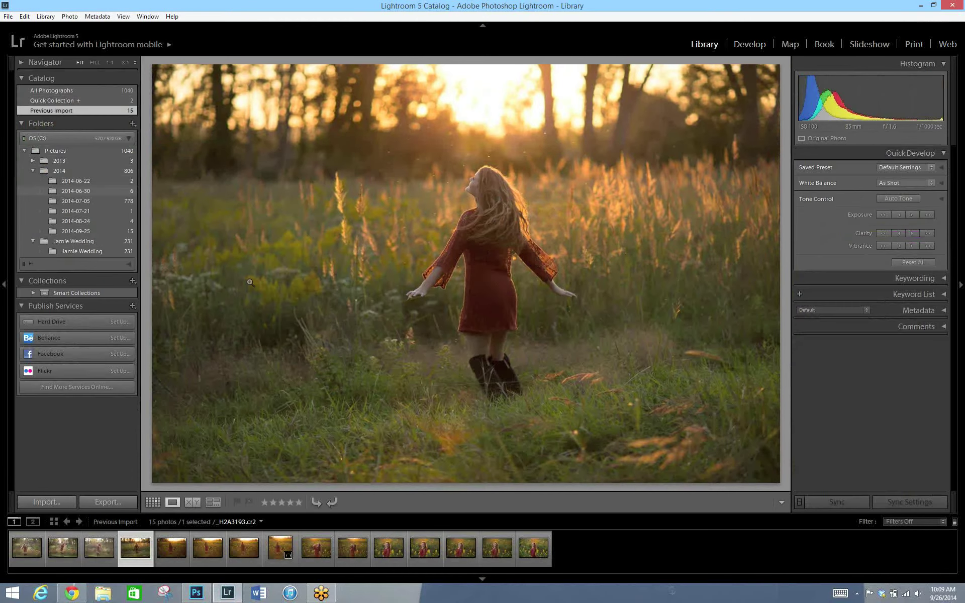
click(76, 191)
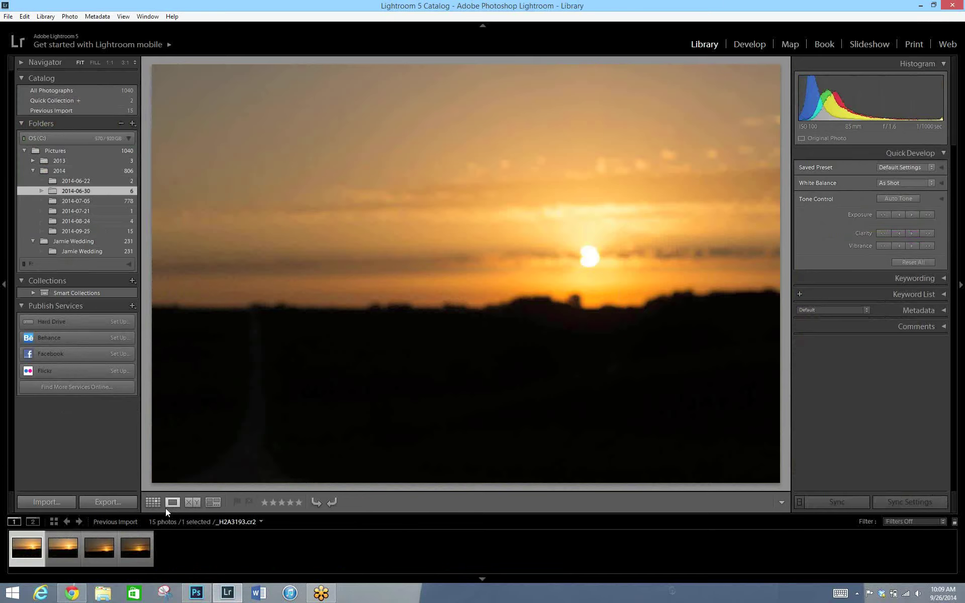
click(106, 551)
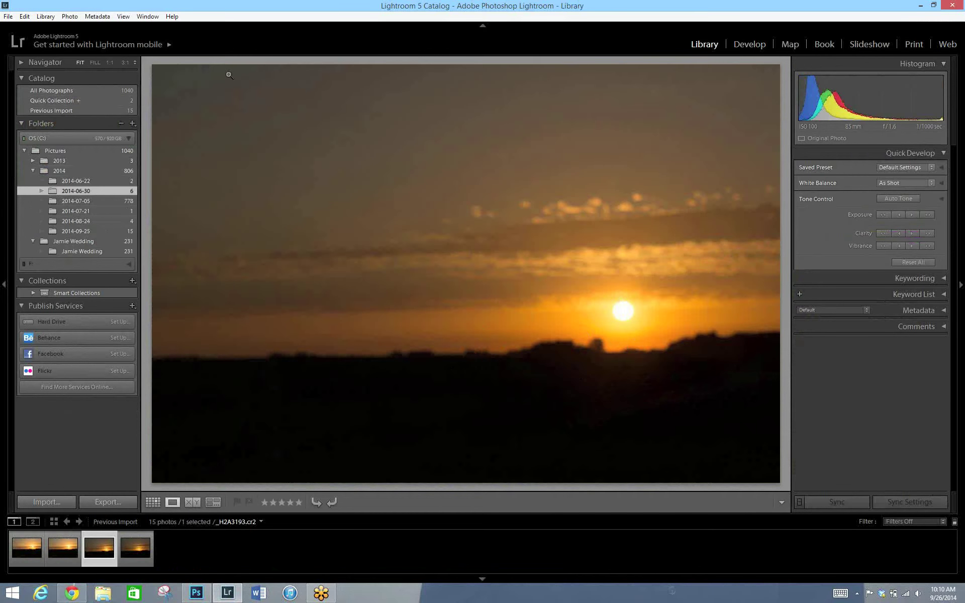
key(alt+p)
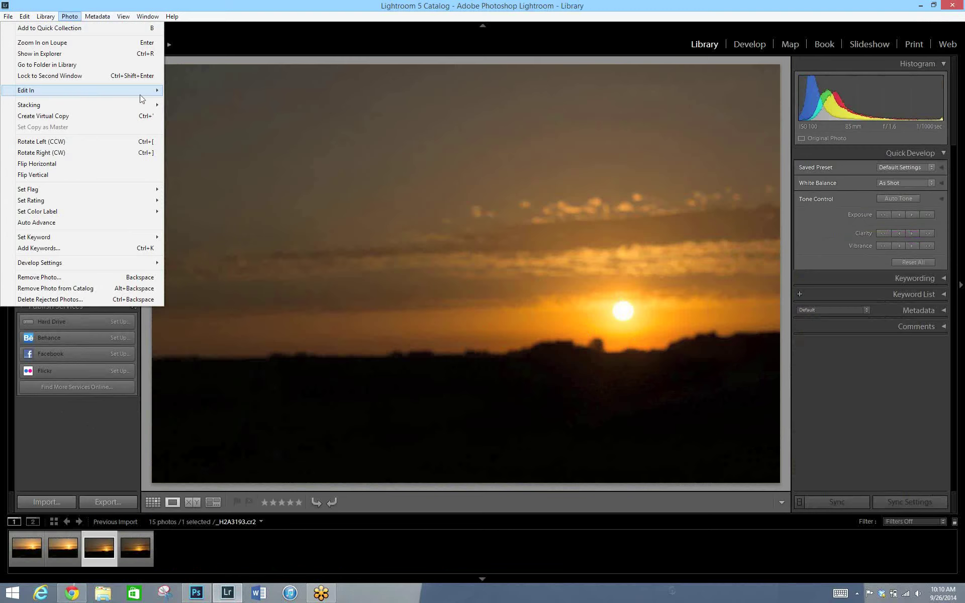
Edit the sunset photo in Photoshop and convert its Background to Layer 0.
mouse_move(146, 91)
key(Return)
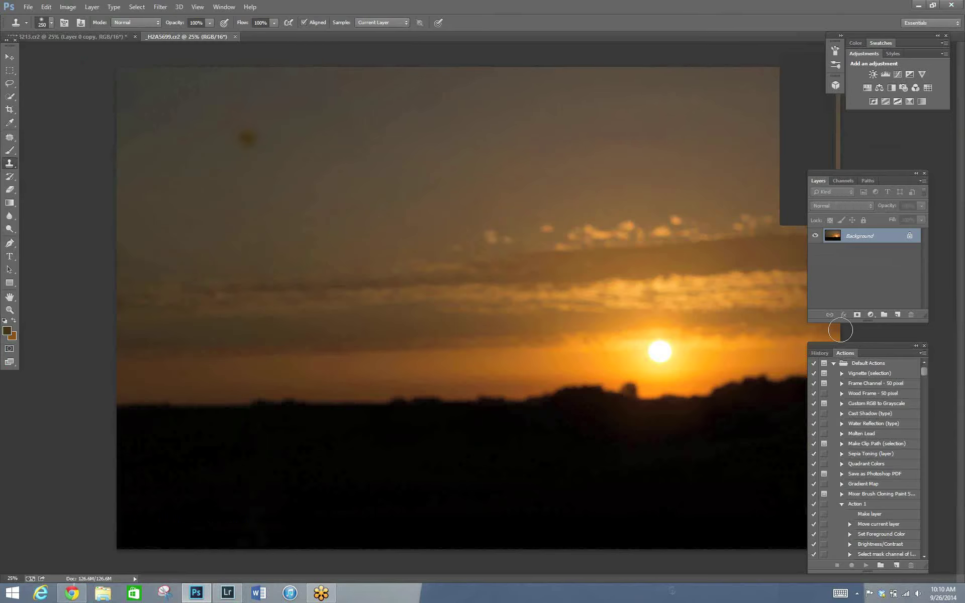
double_click(862, 237)
click(566, 192)
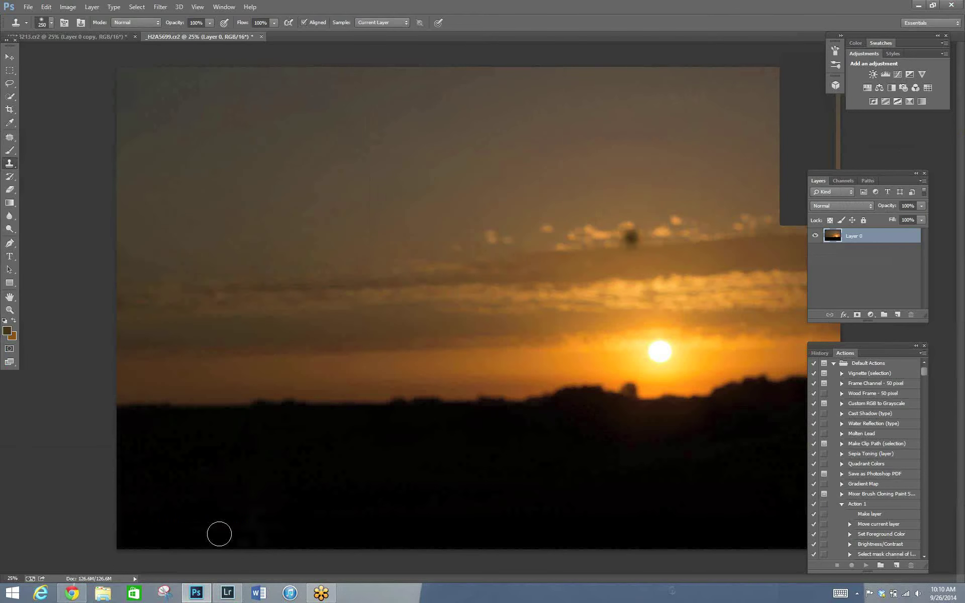
Switch between Lightroom and the two Photoshop documents, ending on the sunset.
click(227, 593)
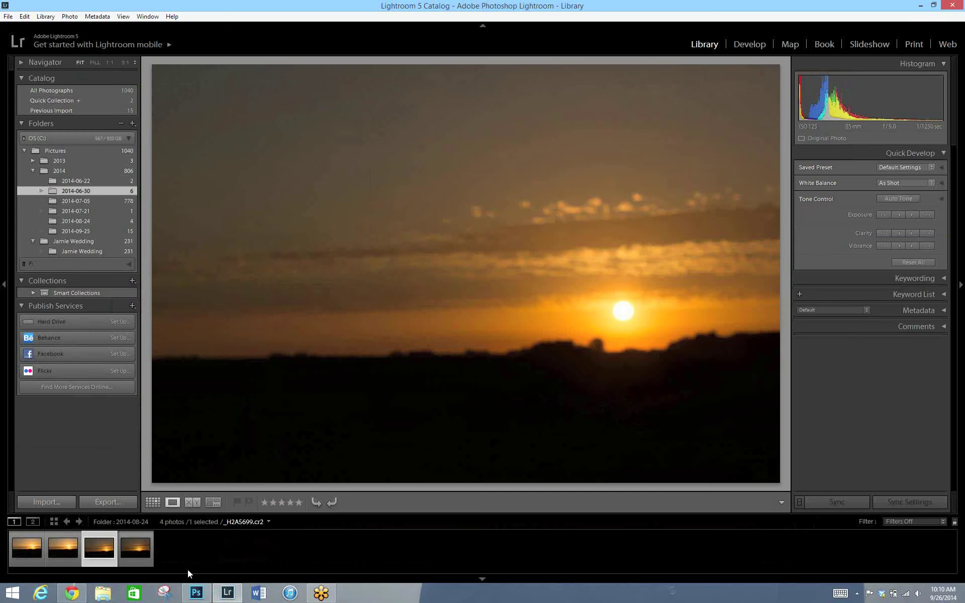
click(196, 593)
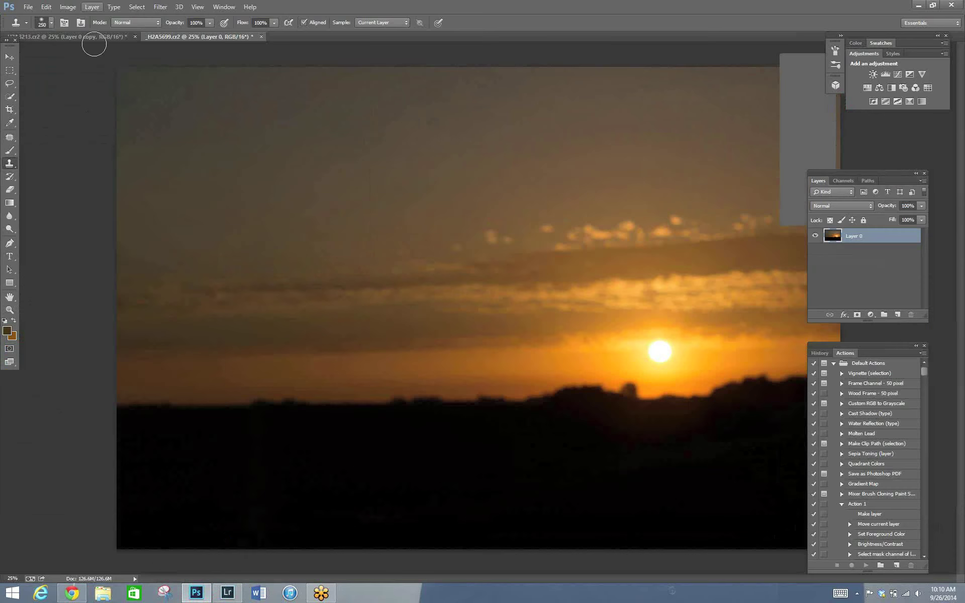
click(94, 37)
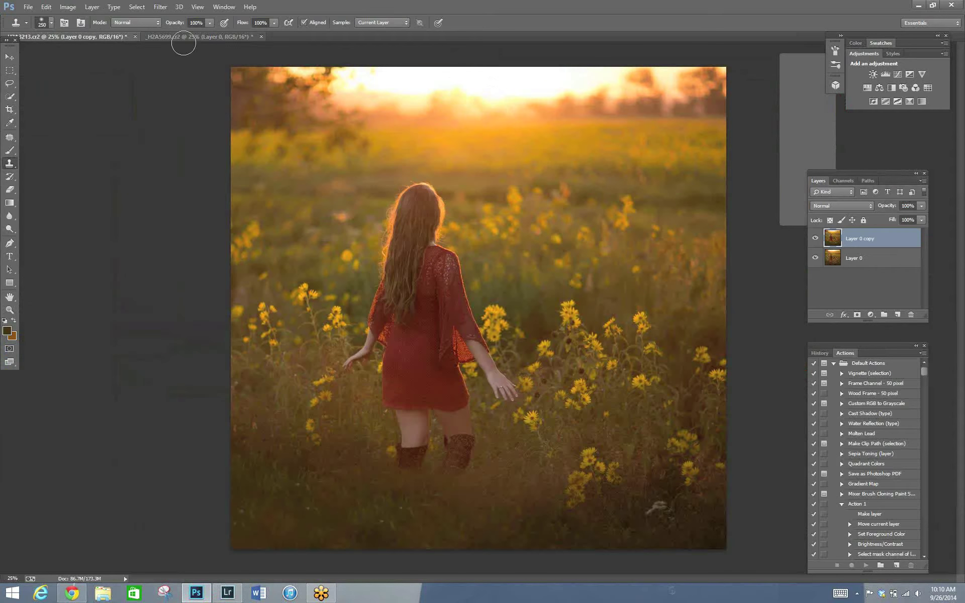
click(191, 38)
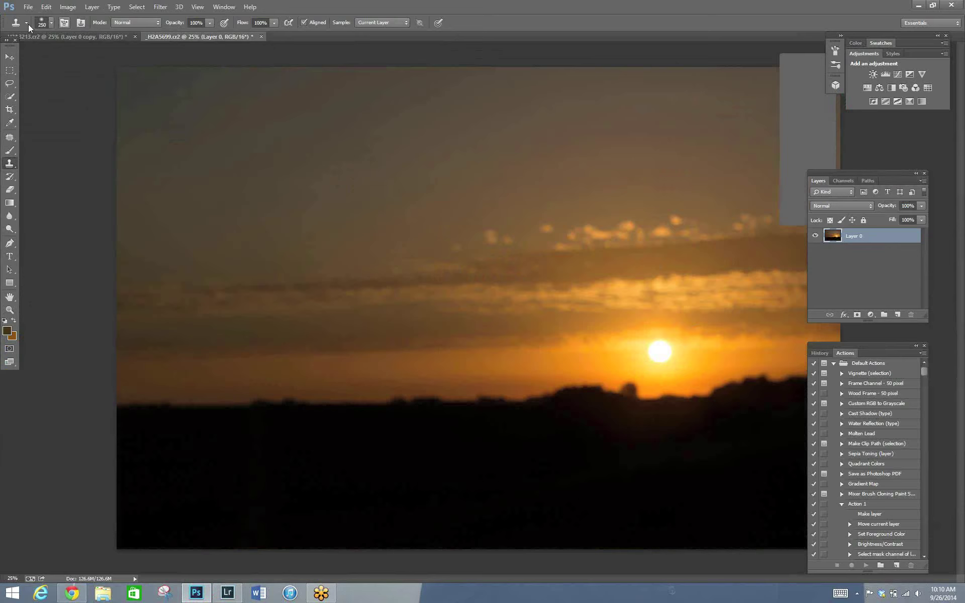
click(67, 7)
mouse_move(92, 7)
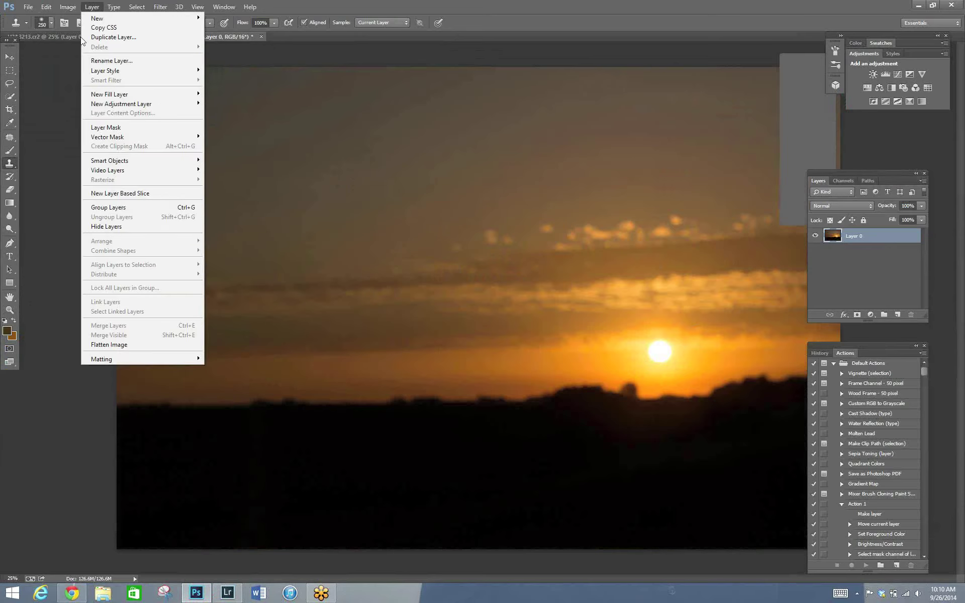
click(215, 54)
Test-move the sunset layer back to the top-left and open Canvas Size (24×16 inches).
click(8, 56)
drag(170, 95, 321, 251)
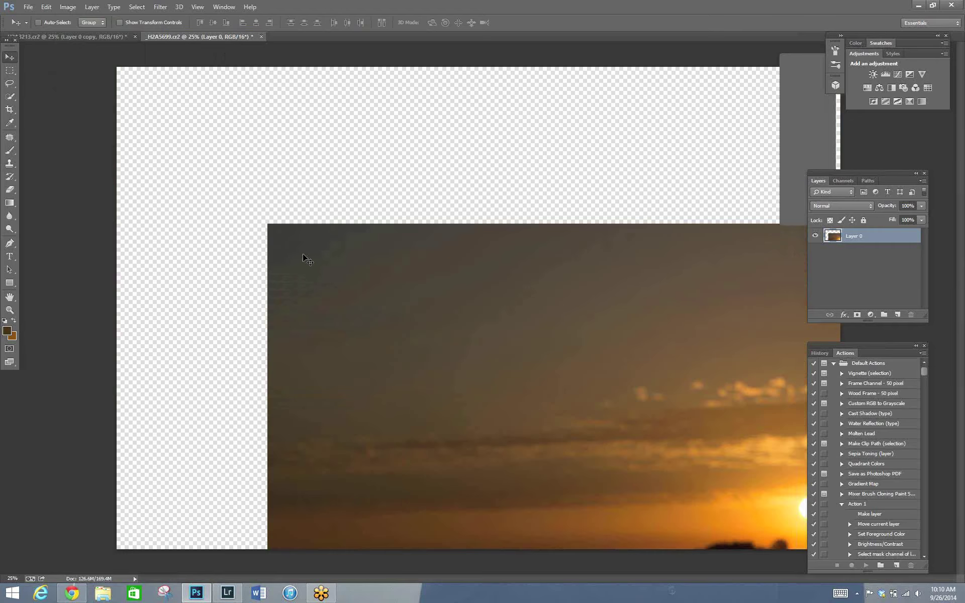
drag(292, 250, 164, 88)
click(67, 5)
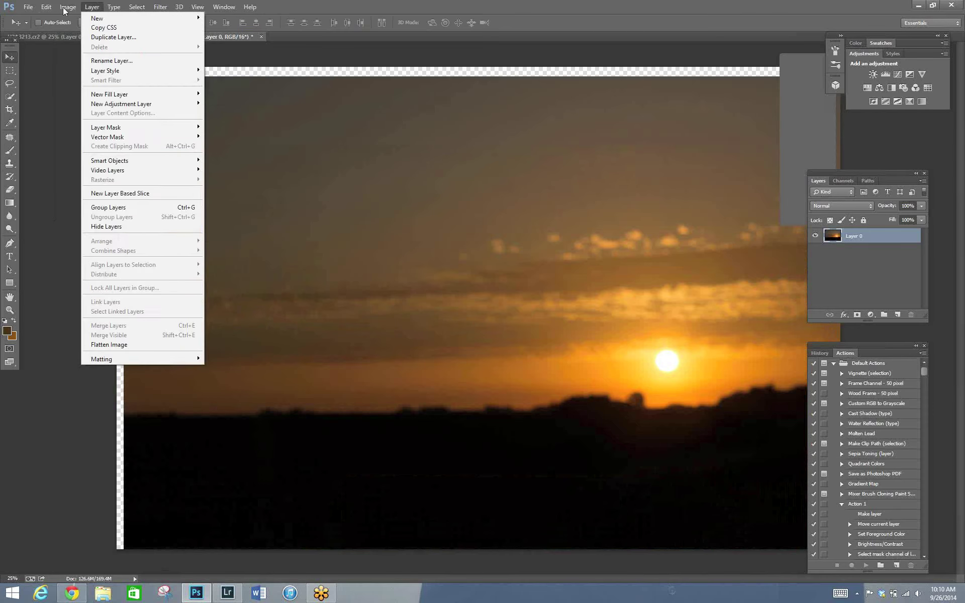
click(83, 89)
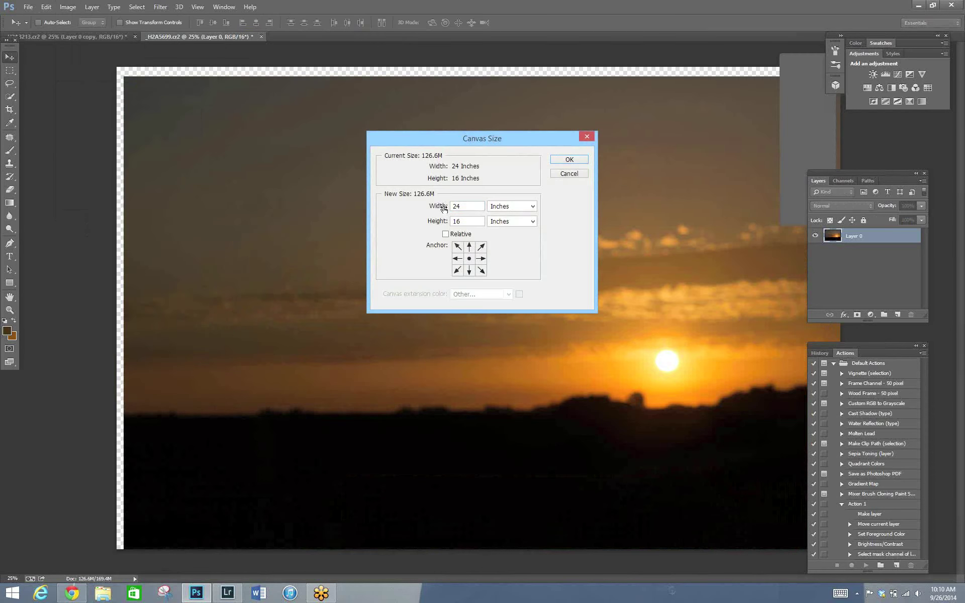
text(44)
Enlarge the canvas to 44 × 46 inches.
click(456, 221)
key(BackSpace)
text(4)
key(Return)
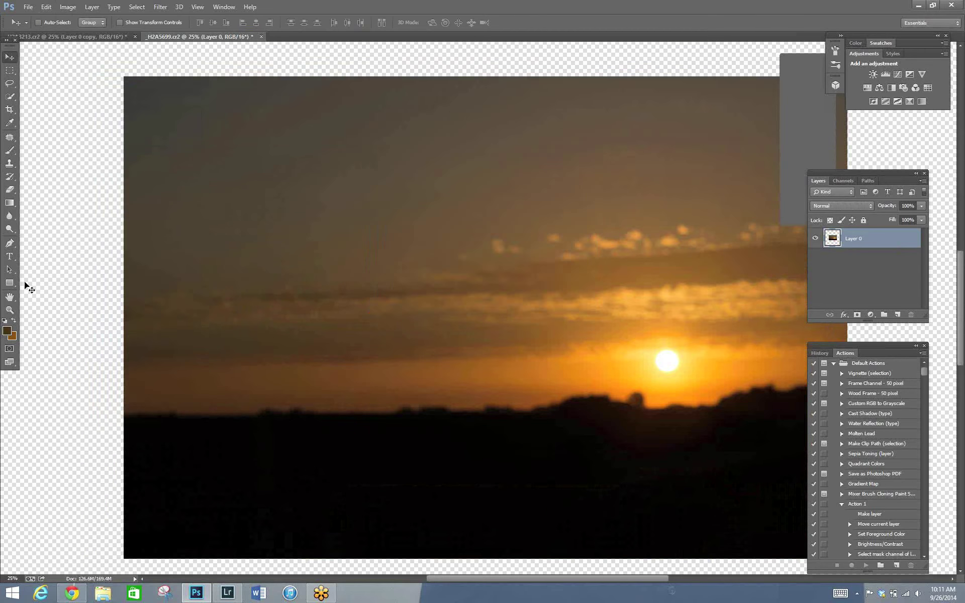
Zoom out and move the sunset toward the upper left of the canvas.
key(z)
drag(330, 208, 281, 209)
key(v)
drag(489, 303, 457, 267)
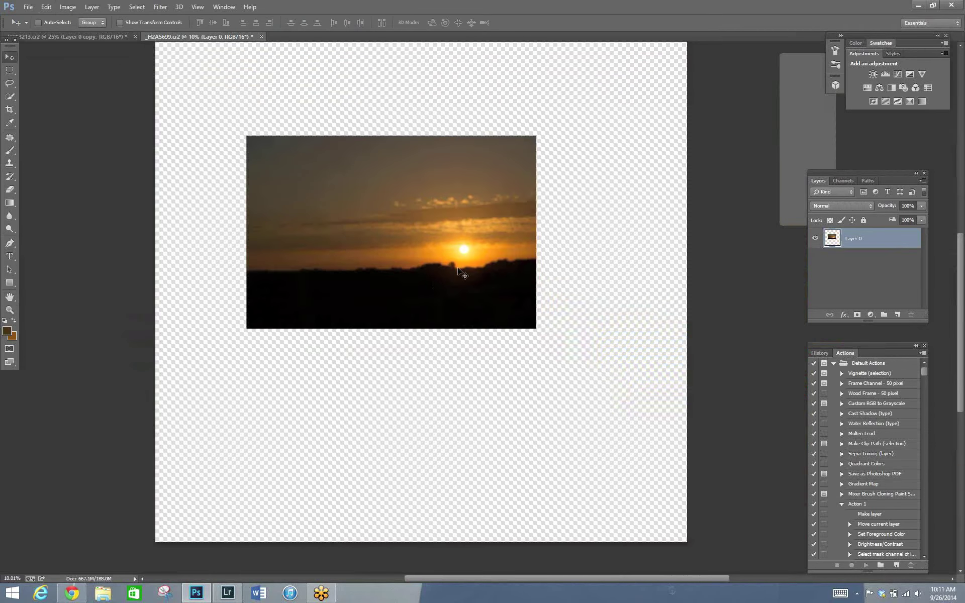
Flatten the girl-in-field photo and convert it into Layer 0.
click(59, 35)
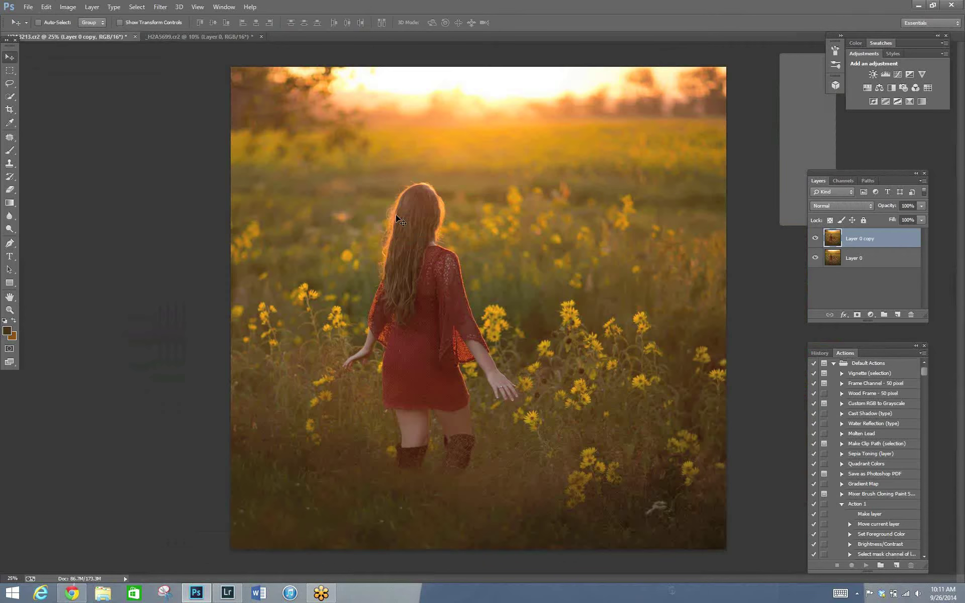
click(923, 182)
click(864, 380)
double_click(860, 239)
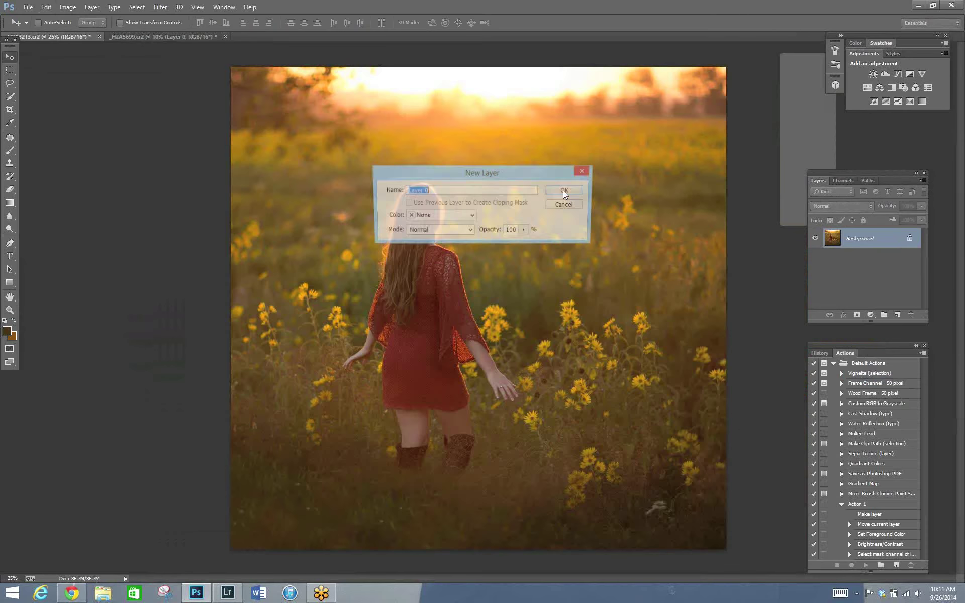
key(Return)
Drag the girl photo into the sunset document and zoom in on it.
drag(337, 88, 447, 382)
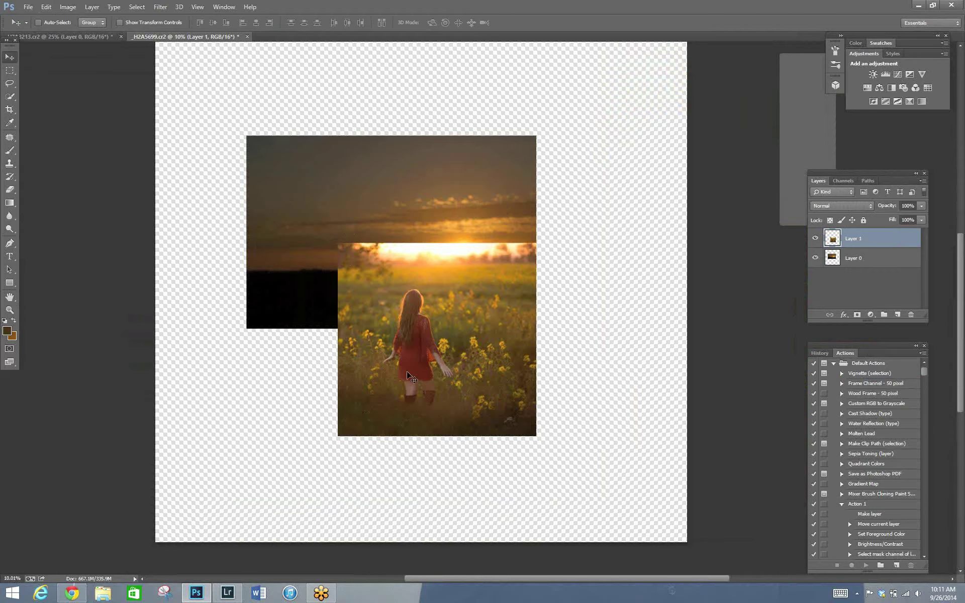
key(z)
drag(475, 278, 607, 293)
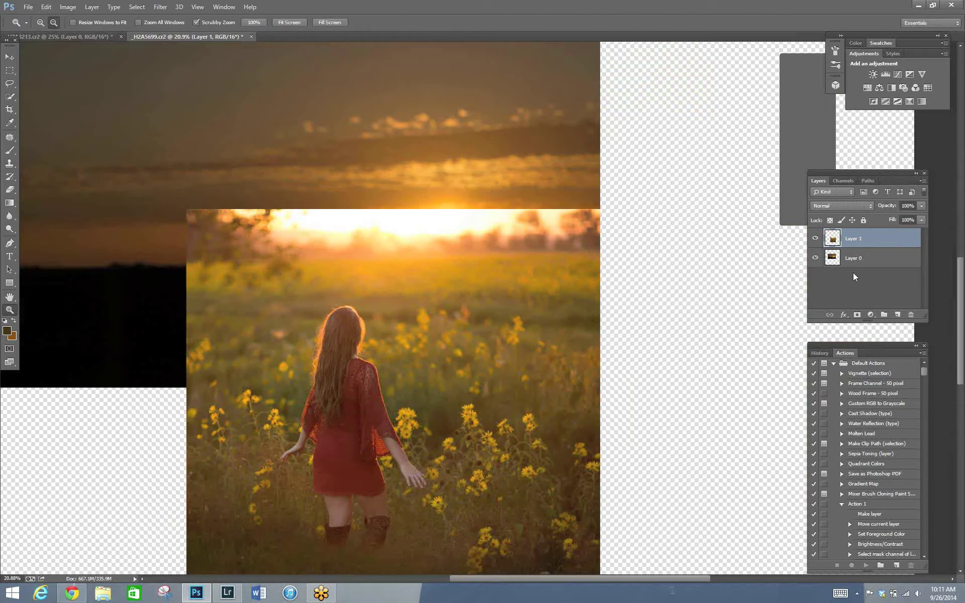
Mask Layer 1 and paint out its top with a large black brush to reveal the sunset.
click(857, 315)
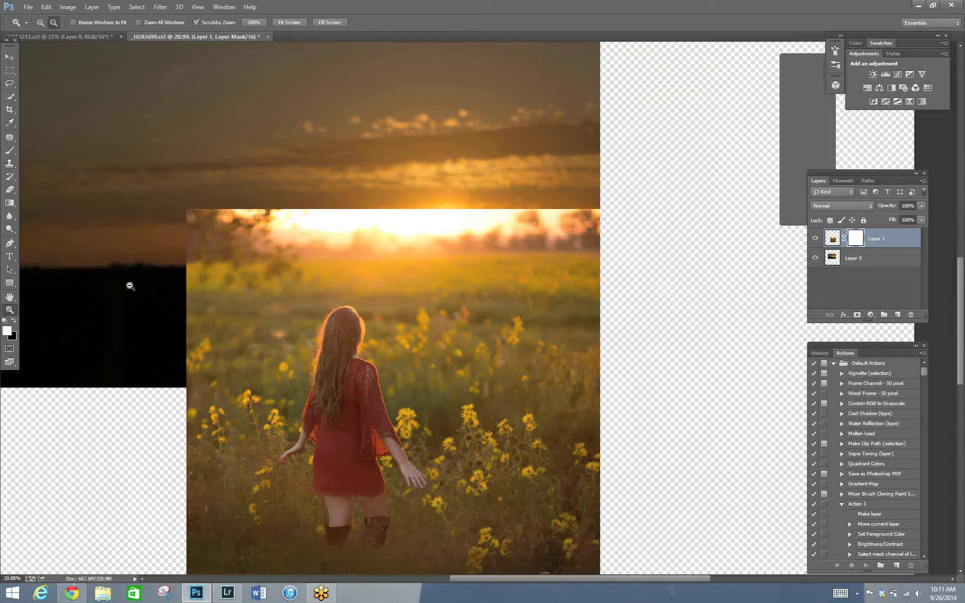
click(15, 322)
click(15, 322)
click(9, 150)
key(bracketright)
key(bracketright)
key(bracketright)
key(bracketright)
key(bracketright)
key(bracketright)
key(bracketright)
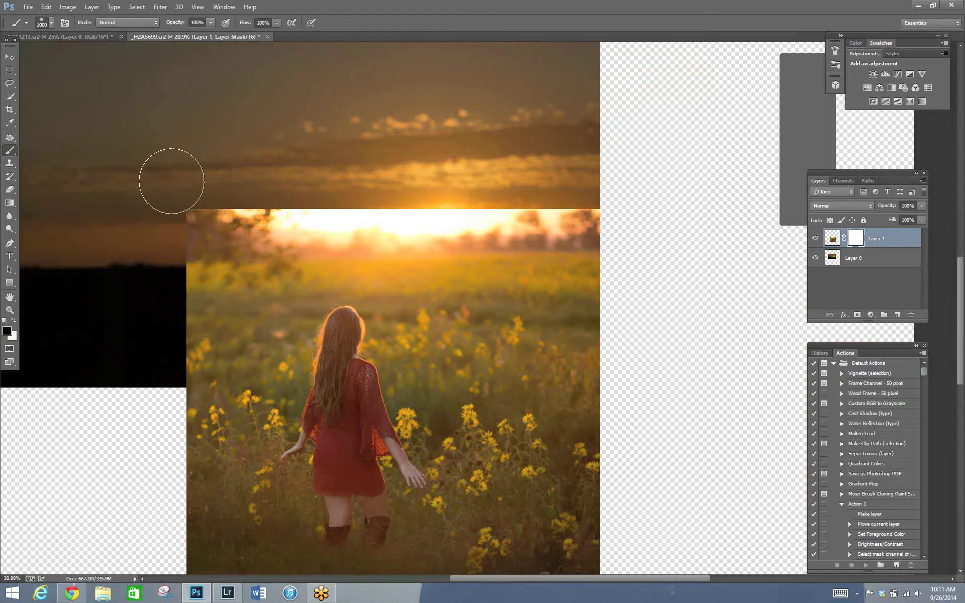
key(bracketright)
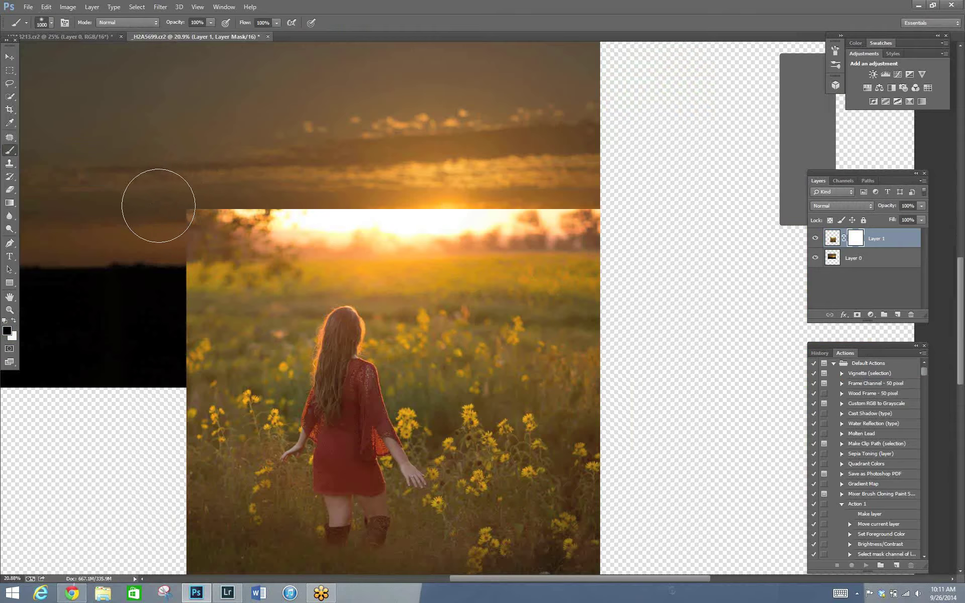
drag(157, 206, 778, 207)
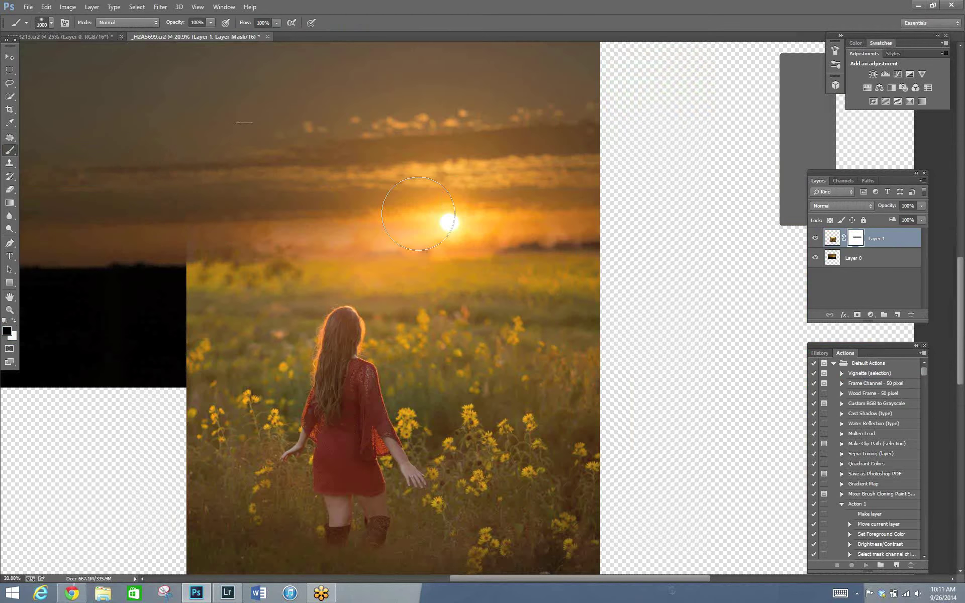
Nudge the field photo slightly with the Move tool to close the gap.
click(9, 57)
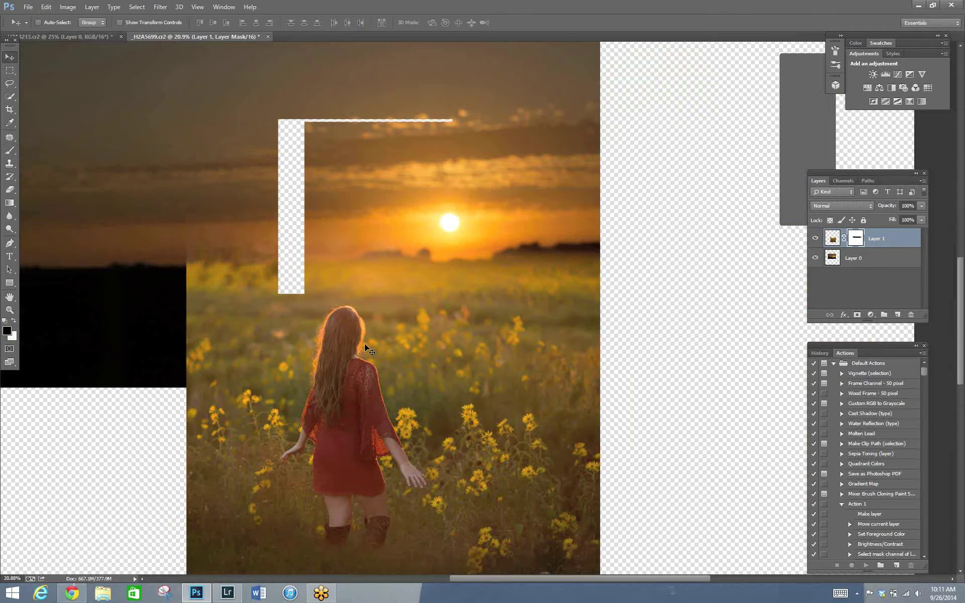
drag(367, 349, 368, 343)
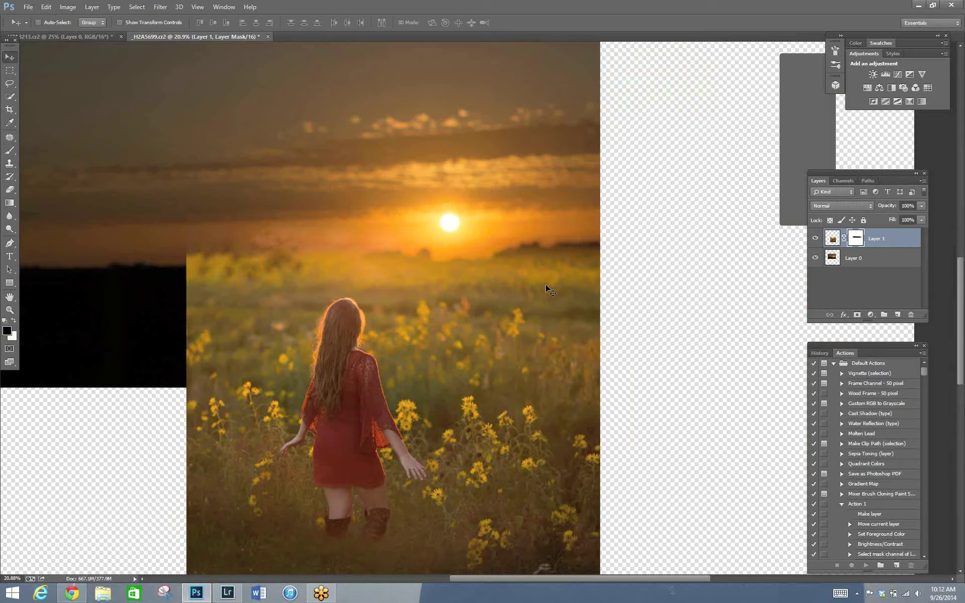
click(14, 321)
click(9, 153)
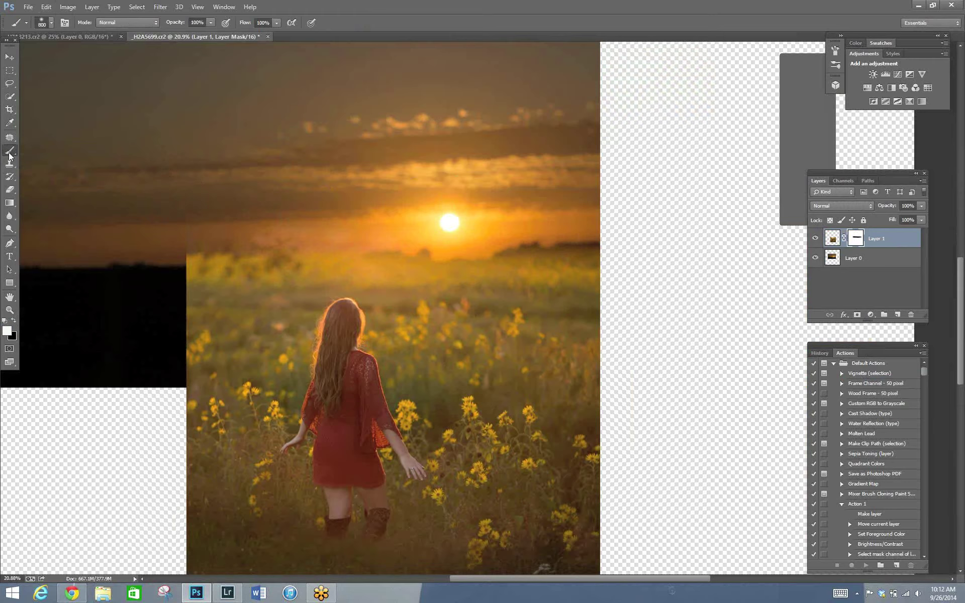
Paint the field photo's sky back on the mask with a large 14% opacity white brush.
key(bracketright)
click(212, 23)
drag(165, 37, 165, 38)
key(bracketright)
key(bracketright)
key(bracketright)
key(bracketright)
key(bracketleft)
key(bracketleft)
drag(465, 276, 260, 279)
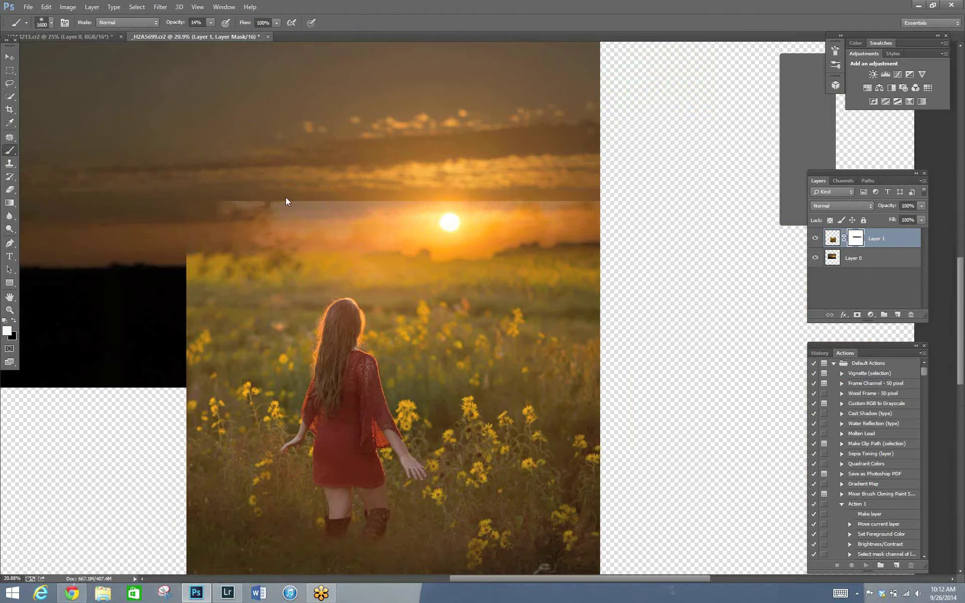
Brighten the haze along the horizon and upper left at 100% opacity.
key(bracketleft)
key(bracketleft)
key(bracketleft)
key(bracketleft)
key(bracketleft)
key(bracketleft)
key(bracketleft)
key(0)
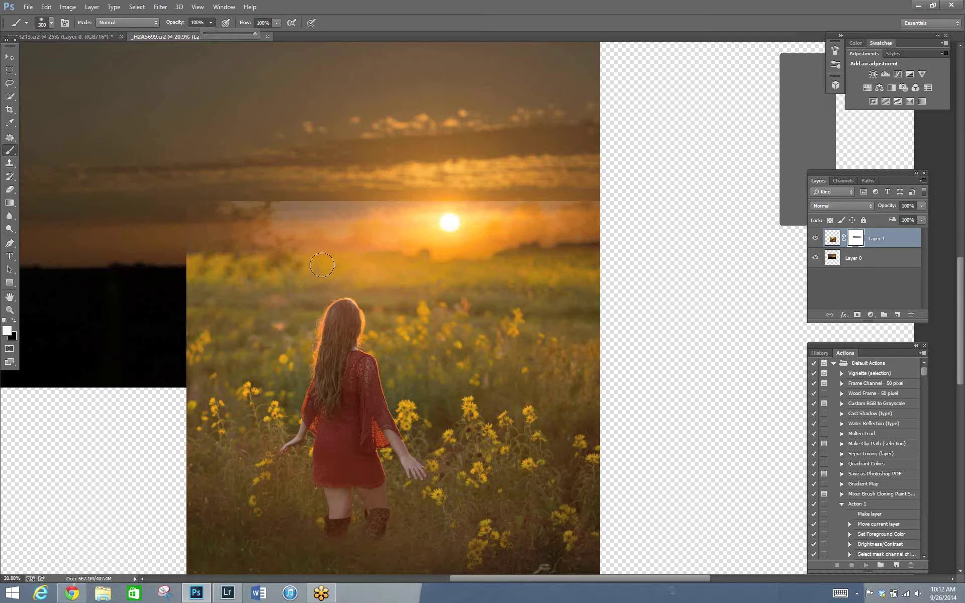
key(bracketleft)
drag(348, 252, 553, 251)
key(bracketright)
key(bracketright)
key(bracketright)
key(bracketright)
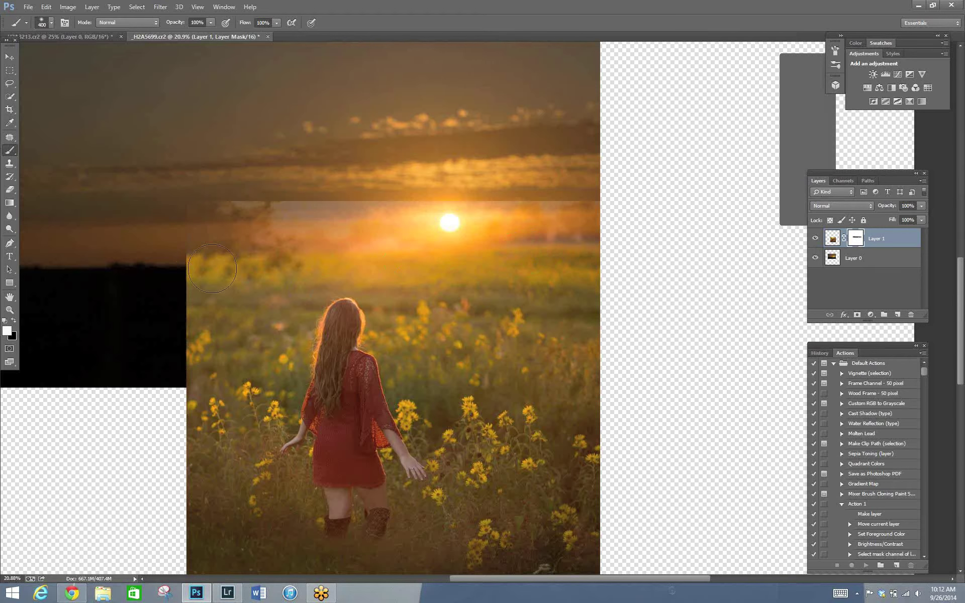
mouse_move(213, 253)
mouse_down()
mouse_move(393, 270)
mouse_move(534, 258)
mouse_up()
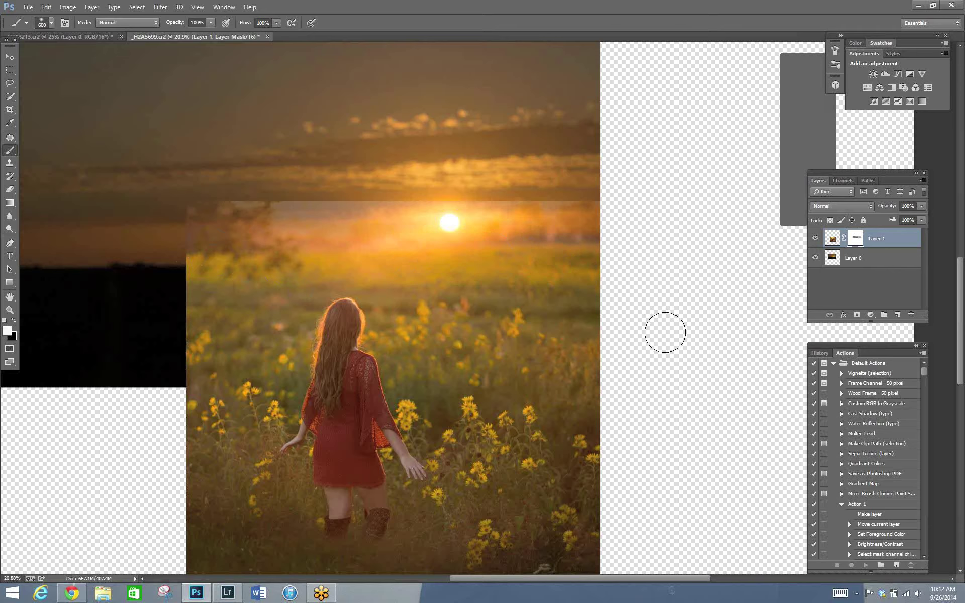
Settle the brush at 600 and target Layer 1's pixels instead of its mask.
key(bracketright)
key(bracketleft)
key(bracketleft)
key(bracketleft)
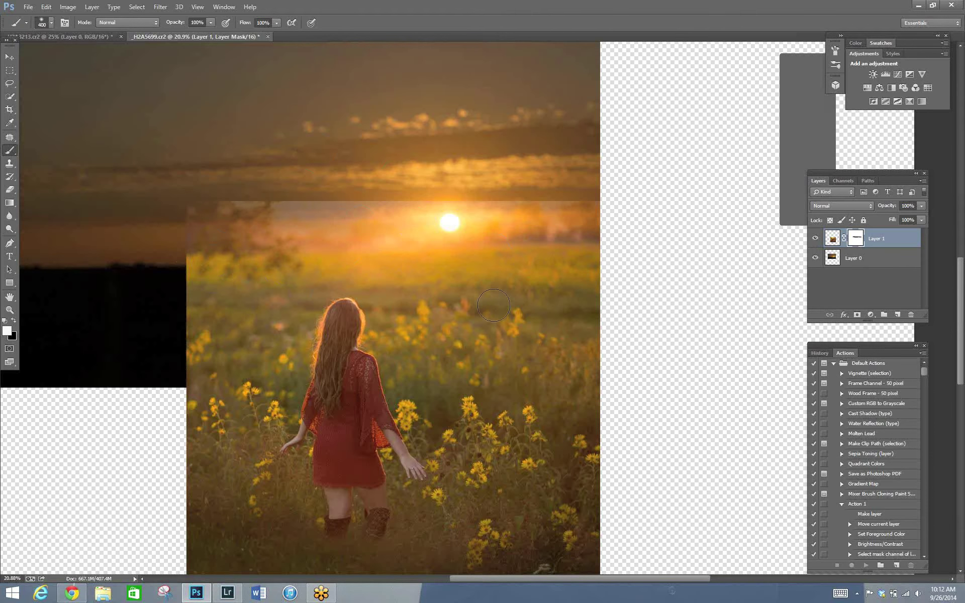
key(bracketright)
key(bracketright)
key(bracketleft)
key(bracketright)
key(ctrl+2)
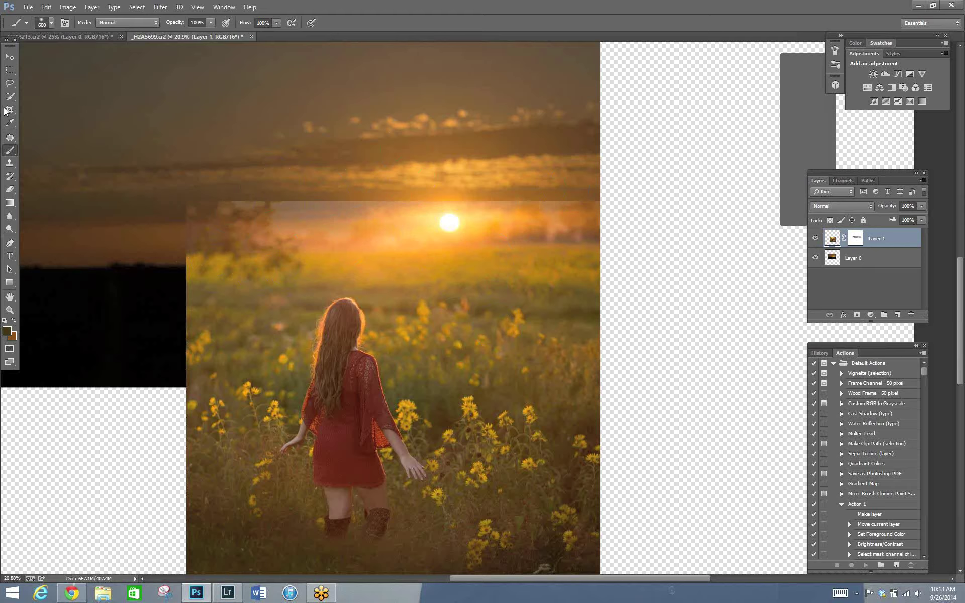
click(10, 71)
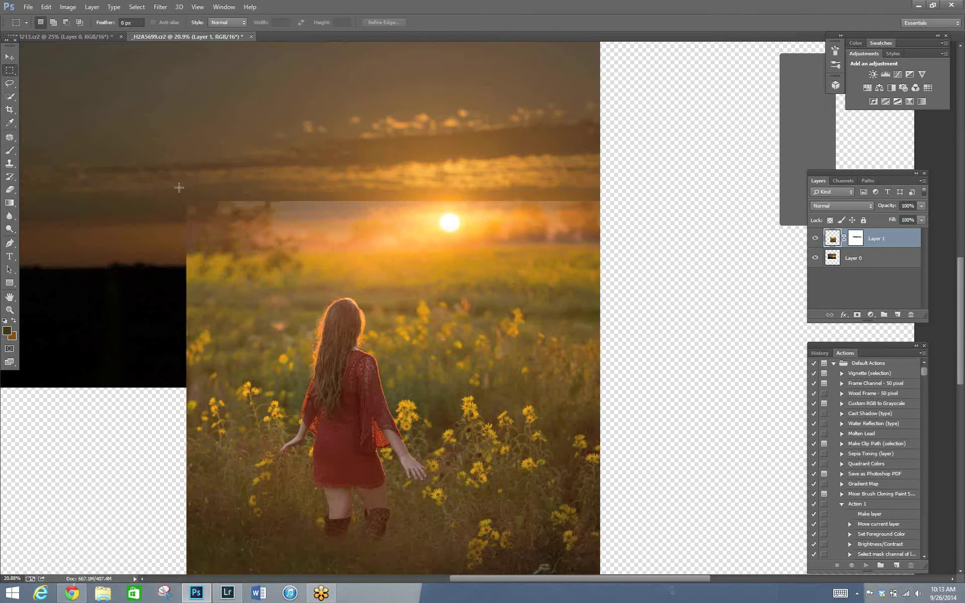
Select the sunset band, scale it about 352% taller into the sky, then deselect.
drag(581, 278, 606, 237)
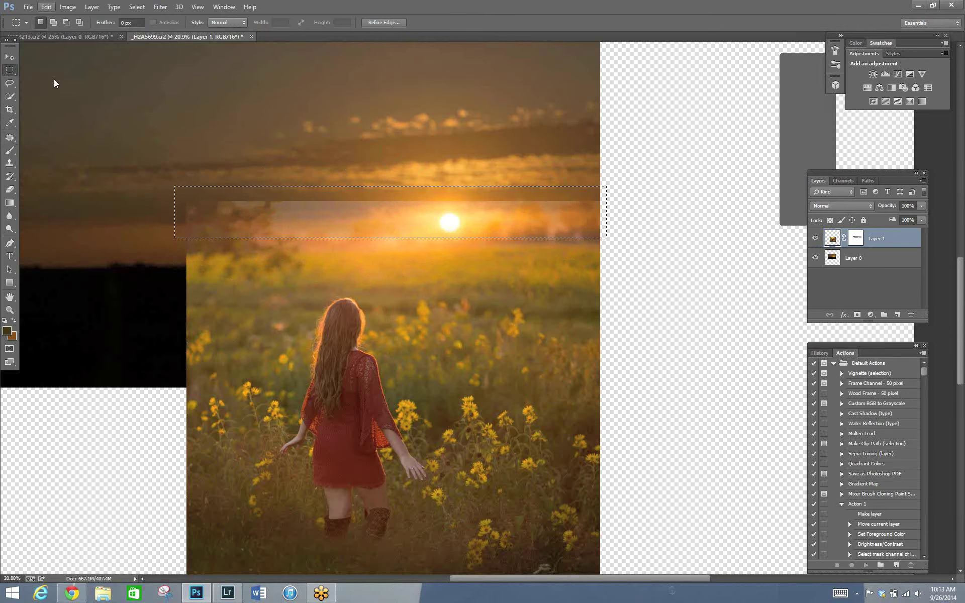
click(46, 7)
mouse_move(126, 212)
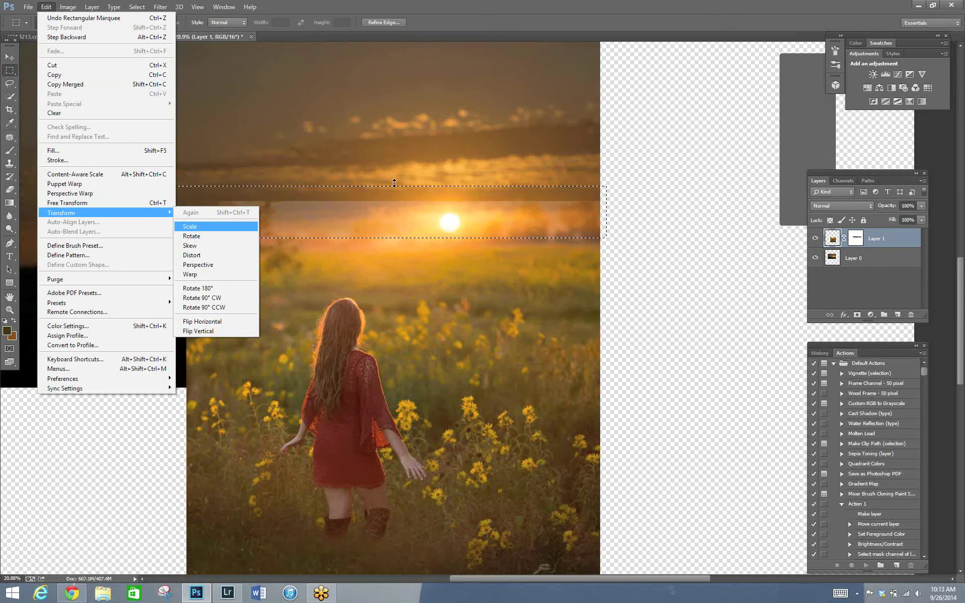
key(Return)
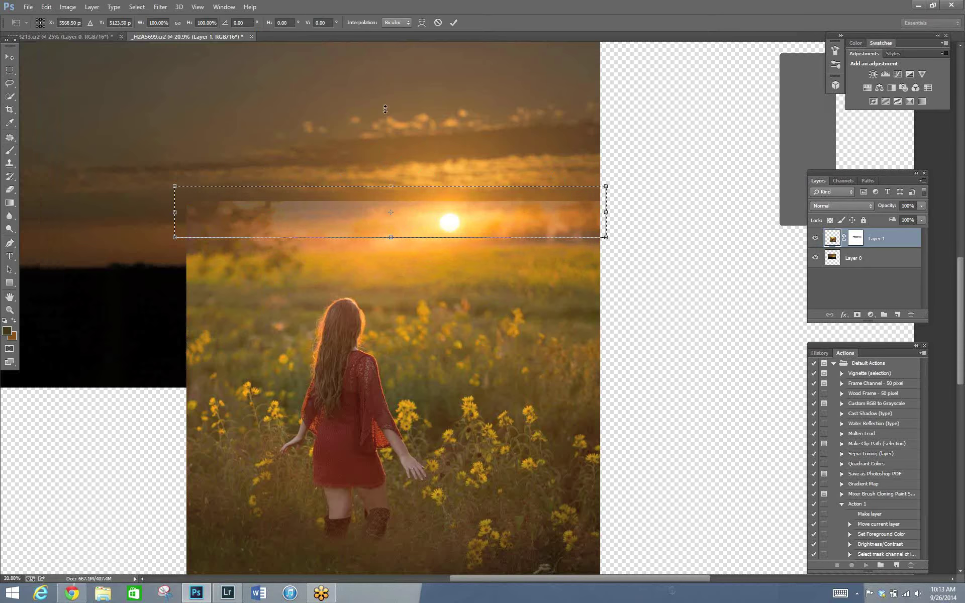
drag(386, 109, 406, 108)
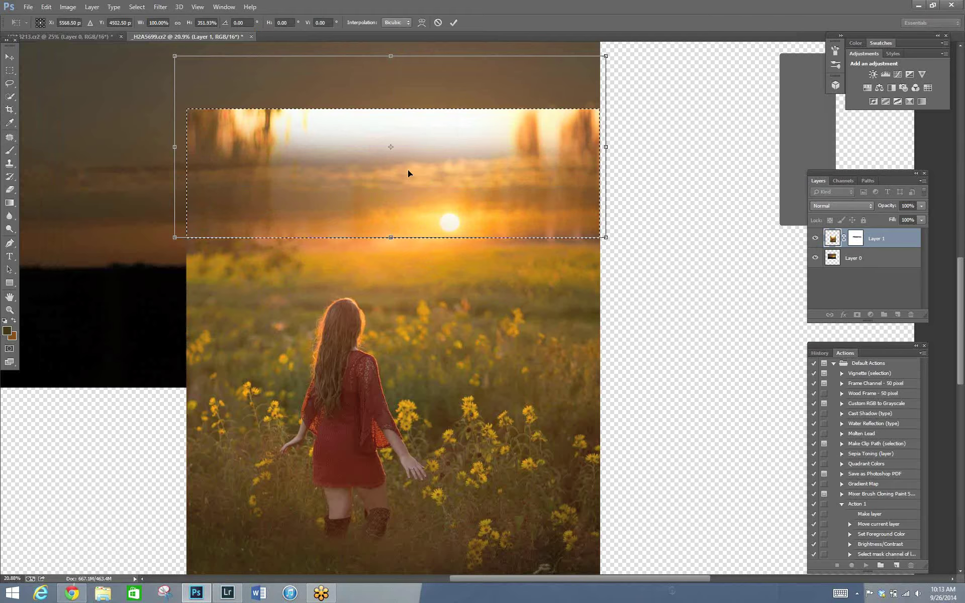
key(Return)
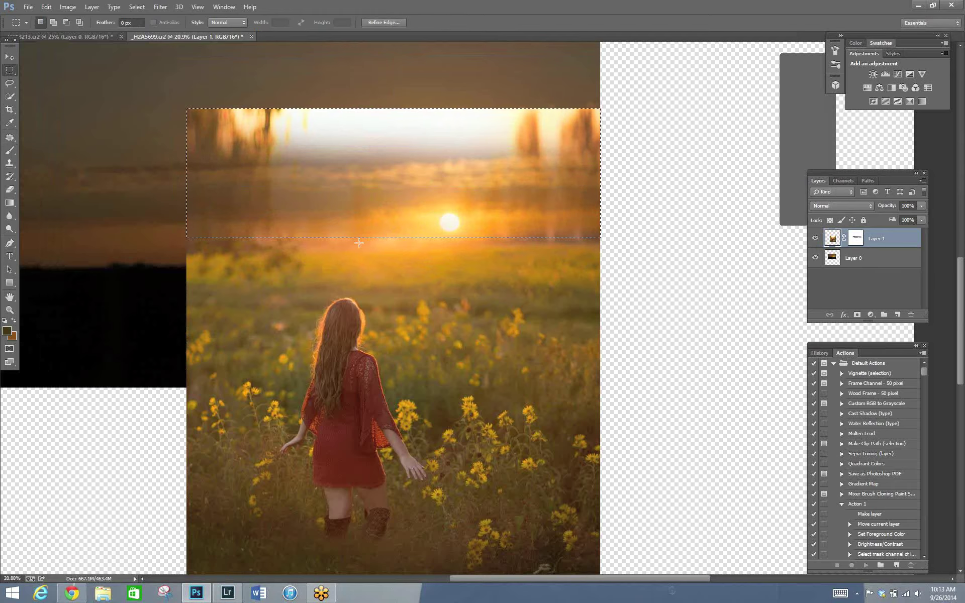
click(138, 8)
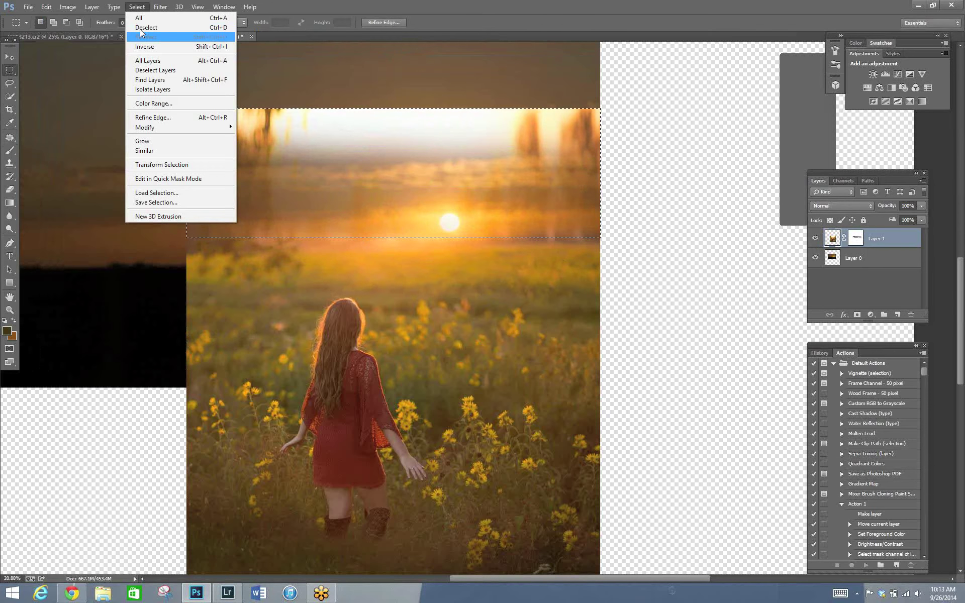
click(145, 27)
click(855, 238)
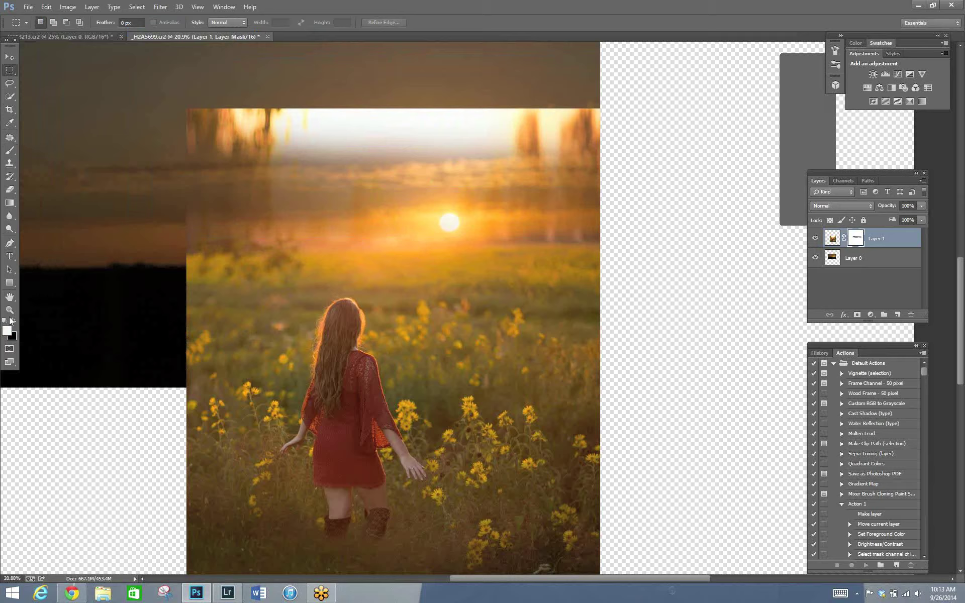
Paint black on Layer 1's mask over the stretched bright band and around the sun, clearing the treeline.
click(10, 150)
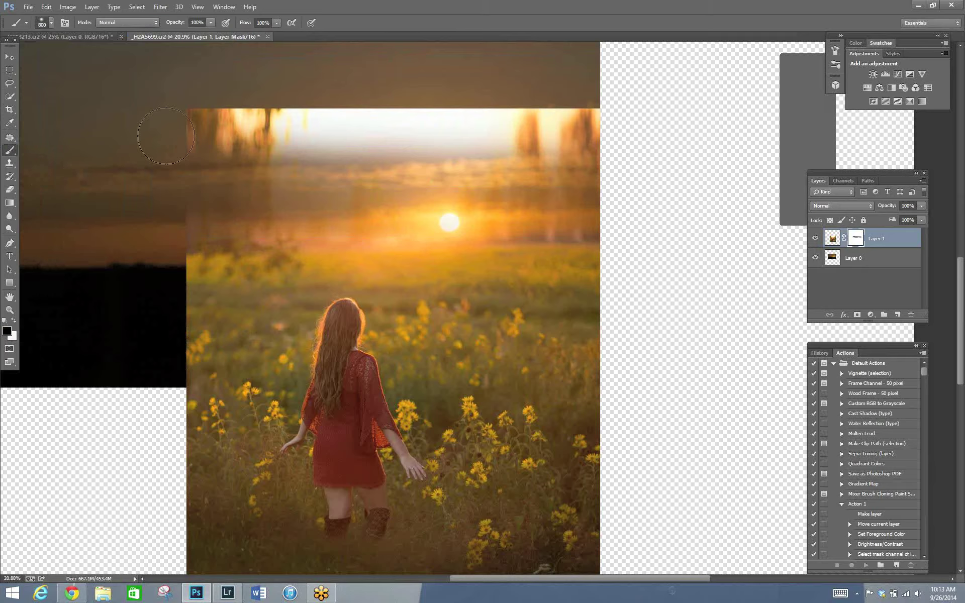
mouse_move(368, 99)
mouse_down()
mouse_move(618, 126)
mouse_move(302, 130)
mouse_up()
key(bracketleft)
key(bracketleft)
key(bracketleft)
mouse_move(290, 198)
mouse_down()
mouse_move(527, 187)
mouse_move(582, 152)
mouse_move(544, 151)
mouse_move(578, 203)
mouse_move(522, 194)
mouse_move(553, 182)
mouse_move(309, 237)
mouse_up()
mouse_move(189, 232)
mouse_down()
mouse_move(301, 261)
mouse_move(201, 267)
mouse_move(352, 261)
mouse_up()
drag(788, 283, 320, 275)
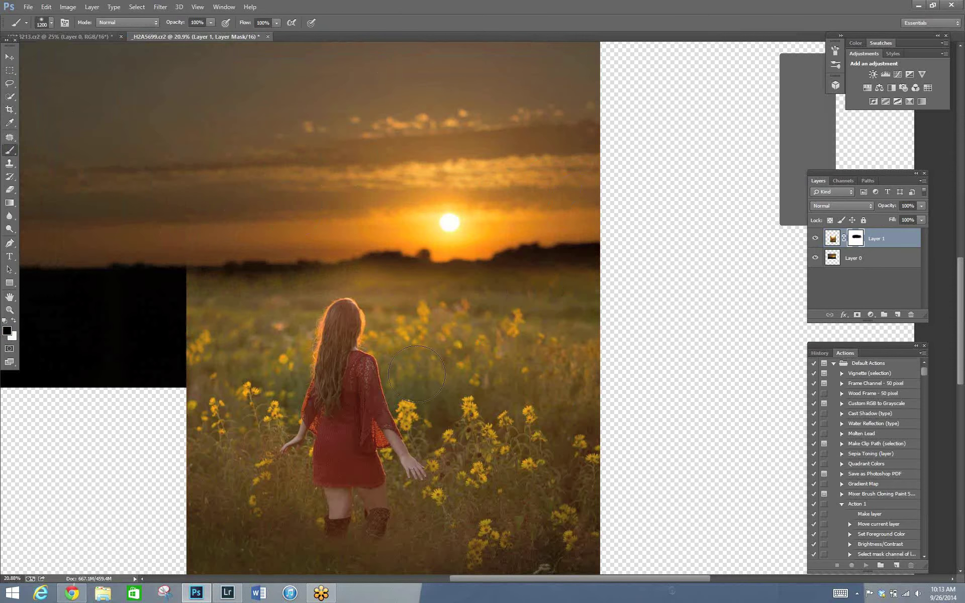
Paint soft white haze across the horizon at 15% brush opacity with an 800 px brush.
key(x)
key(bracketleft)
key(bracketleft)
click(166, 33)
key(bracketleft)
key(bracketleft)
key(bracketleft)
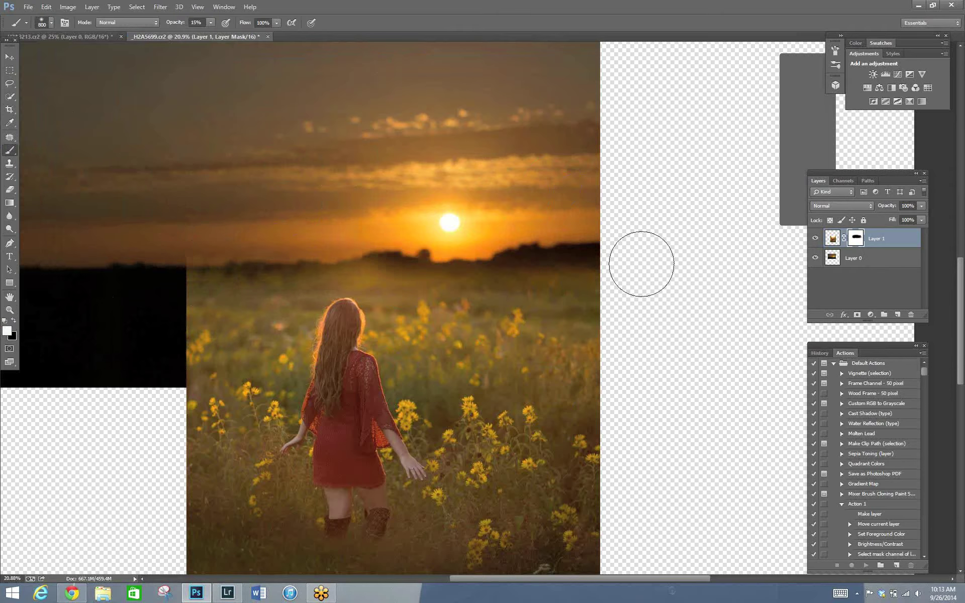
key(bracketright)
drag(155, 254, 758, 273)
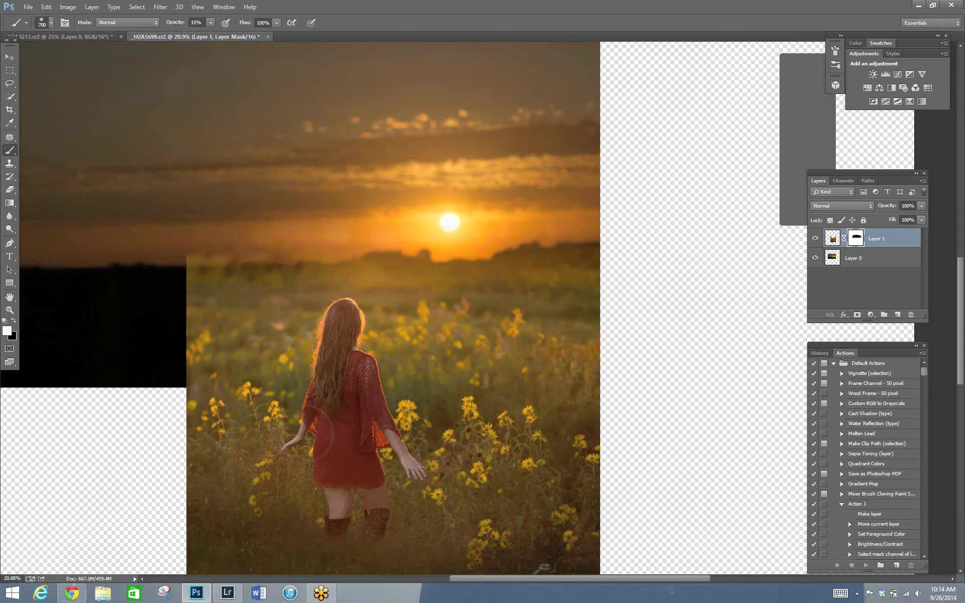
key(bracketleft)
key(bracketright)
drag(629, 258, 497, 259)
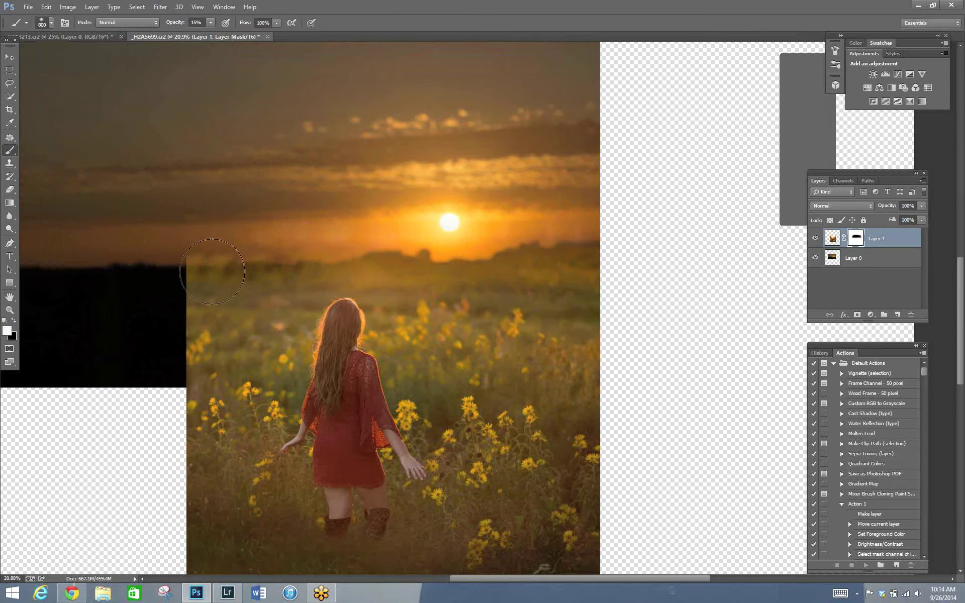
key(bracketleft)
key(bracketleft)
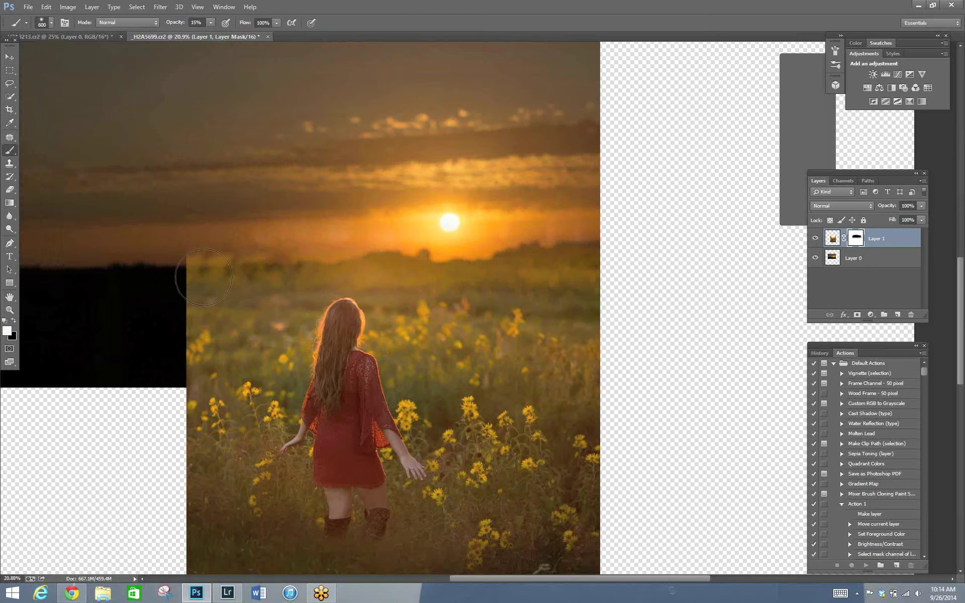
Raise brush opacity to 100% and brighten the horizon toward the sun with a 400 px brush.
click(208, 23)
drag(210, 32, 260, 33)
key(bracketleft)
mouse_move(240, 276)
mouse_down()
mouse_move(553, 255)
mouse_move(598, 274)
mouse_up()
key(bracketleft)
key(bracketright)
key(bracketright)
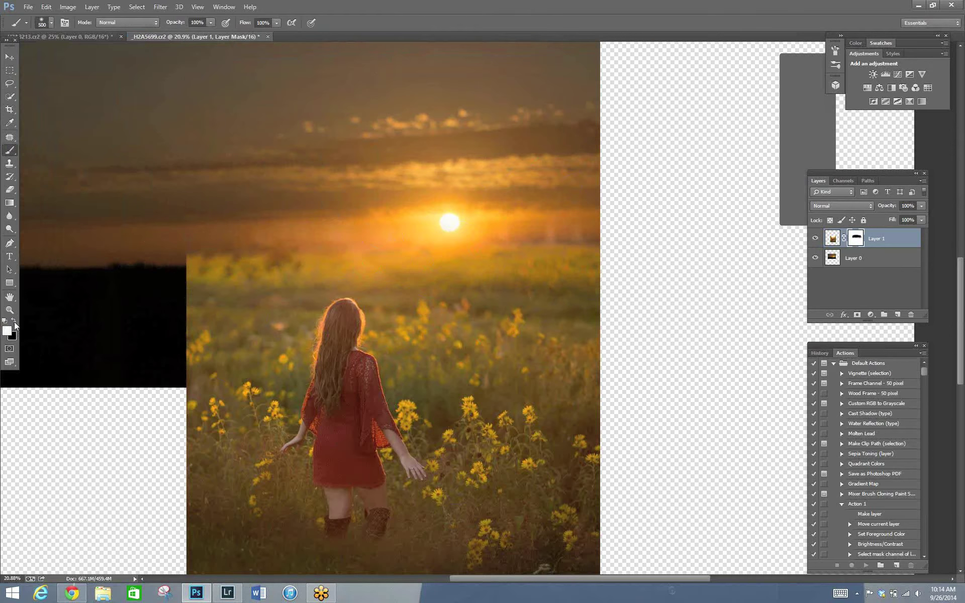
key(x)
key(bracketleft)
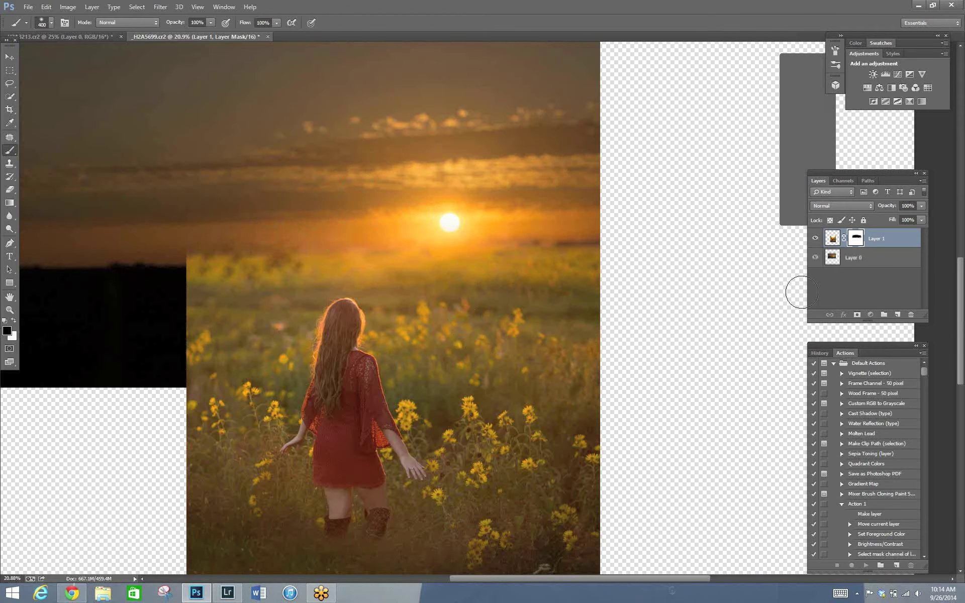
Raise Layer 0's brightness to 47 with Brightness/Contrast.
click(854, 258)
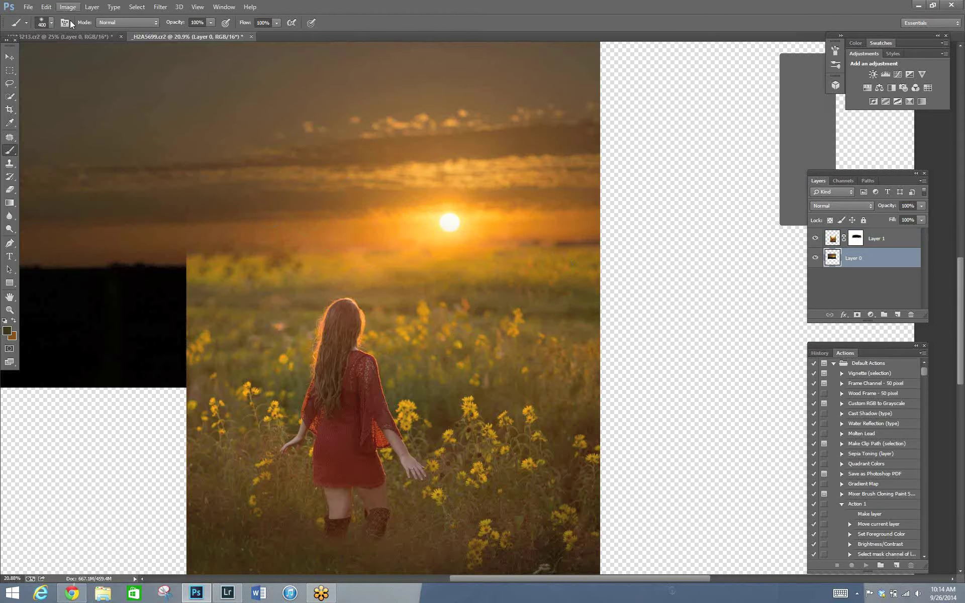
click(68, 7)
mouse_move(116, 32)
click(179, 31)
click(728, 359)
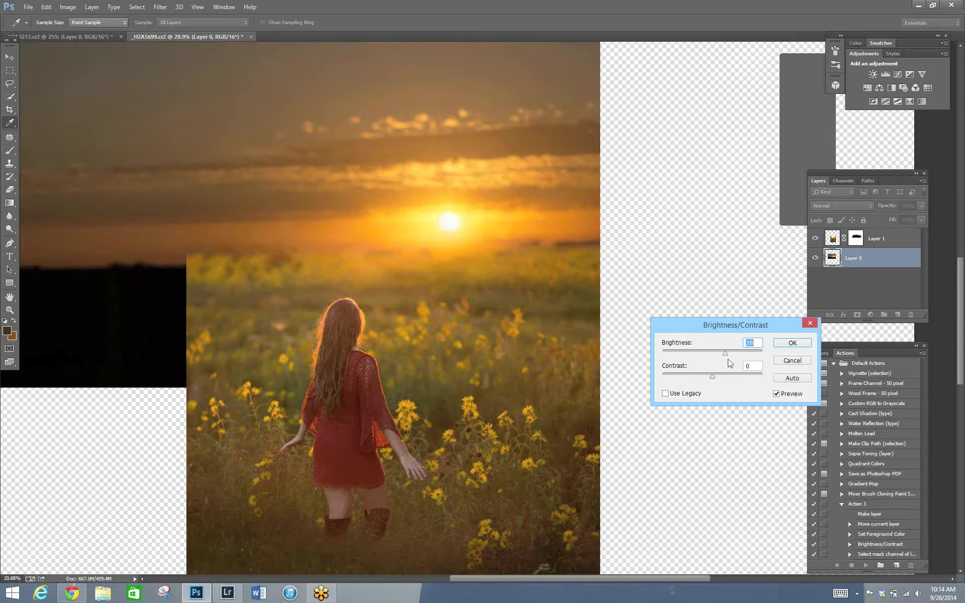
click(788, 344)
Darken the girl photo with Brightness/Contrast at brightness -35 and contrast 86.
key(b)
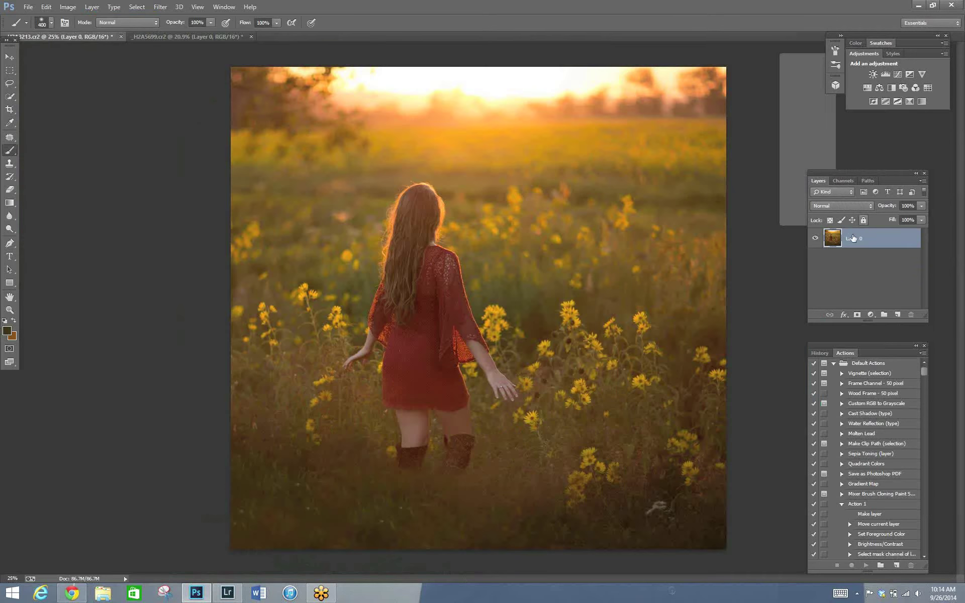
right_click(853, 238)
click(774, 155)
click(68, 7)
mouse_move(81, 29)
click(201, 29)
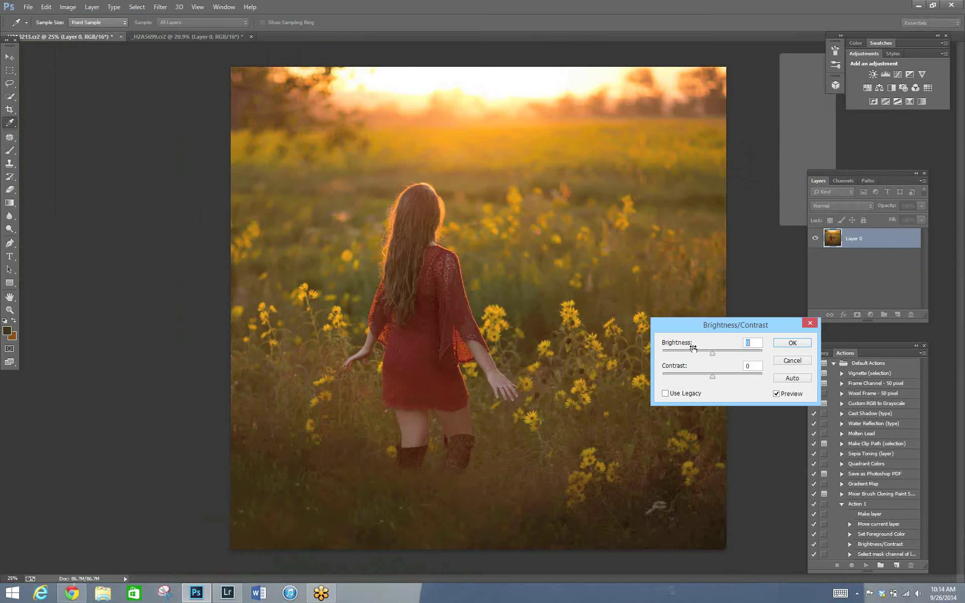
drag(713, 353, 731, 377)
key(shift+Up)
key(shift+Up)
key(shift+Up)
key(shift+Up)
key(shift+Up)
click(792, 344)
Move the girl photo over the sunset sky and stack Layer 2 above Layer 1.
key(b)
key(v)
mouse_move(298, 85)
mouse_down()
mouse_move(219, 40)
mouse_move(310, 230)
mouse_move(294, 315)
mouse_up()
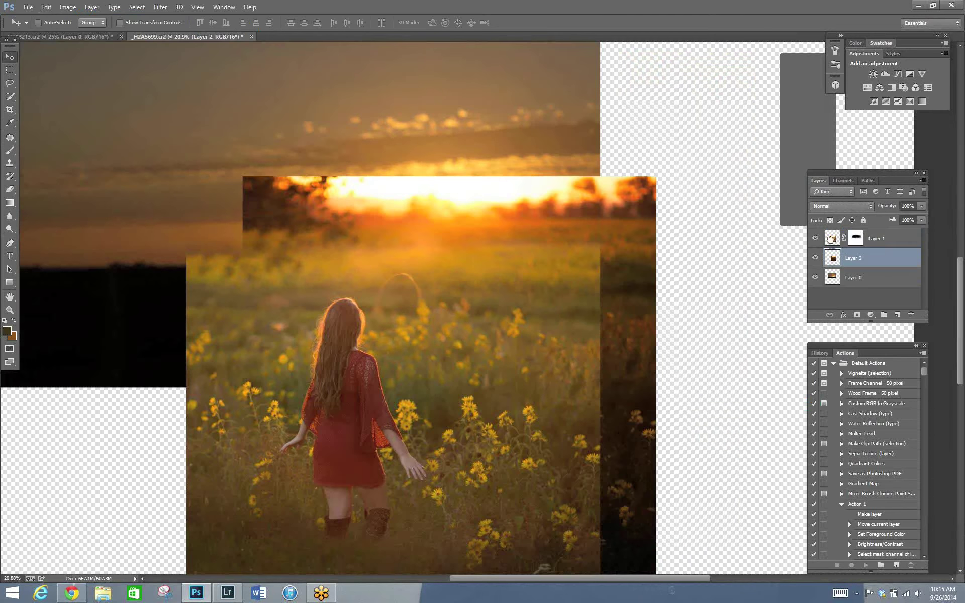
drag(832, 239, 832, 237)
drag(320, 273, 394, 298)
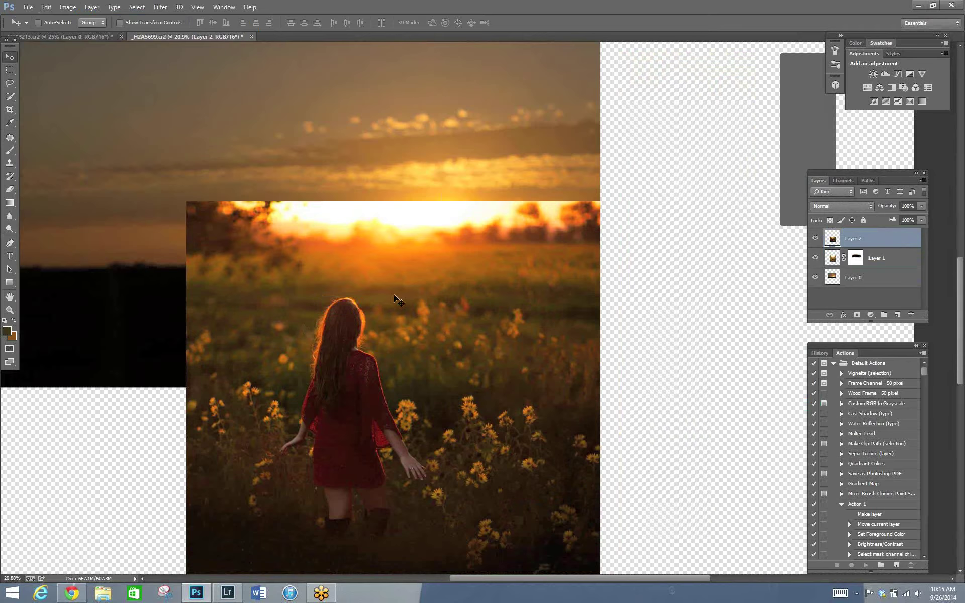
Set Layer 2's blend mode to Darken and nudge the sunset sky Layer 0 slightly upward.
click(869, 203)
click(837, 235)
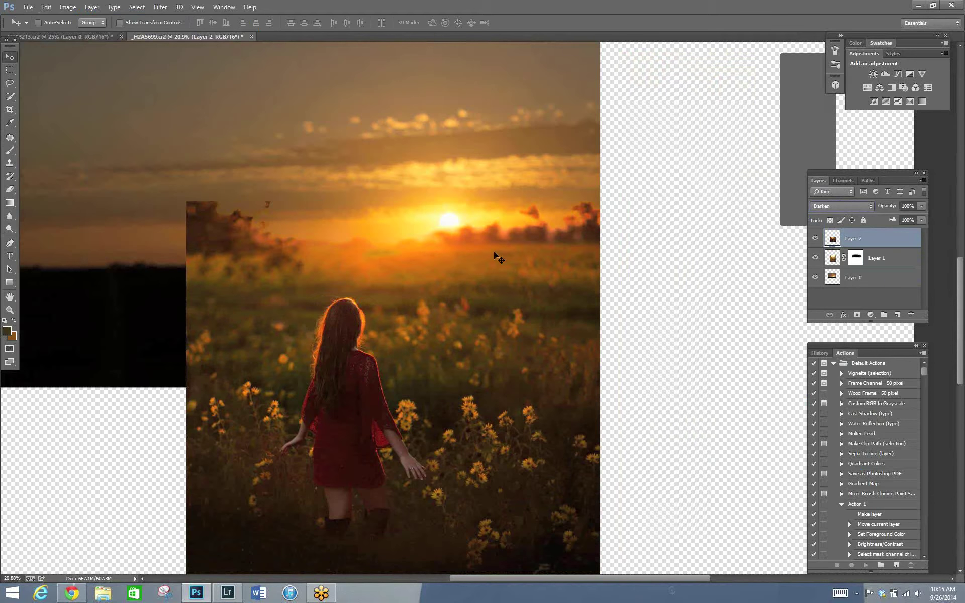
click(824, 276)
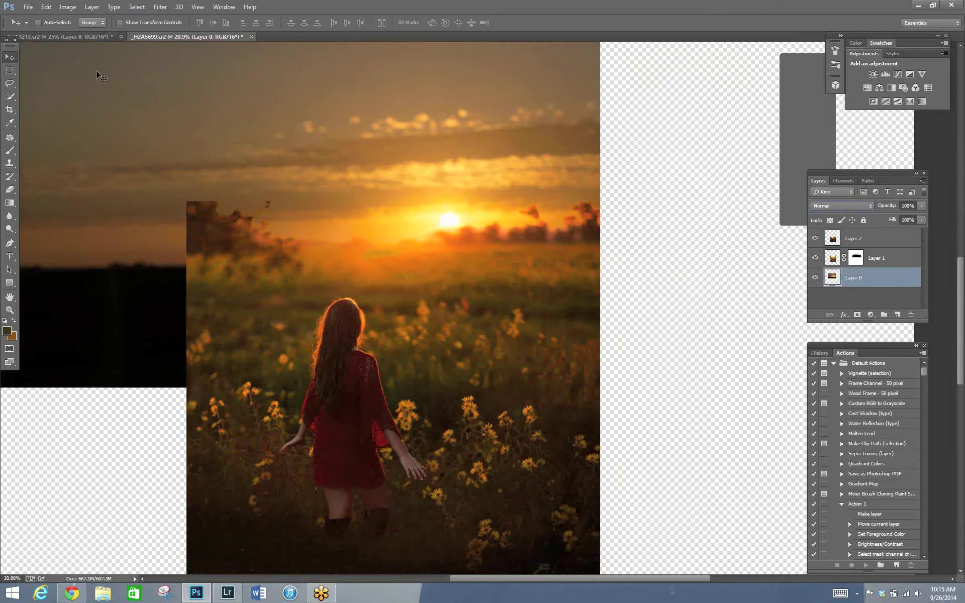
drag(411, 123, 421, 111)
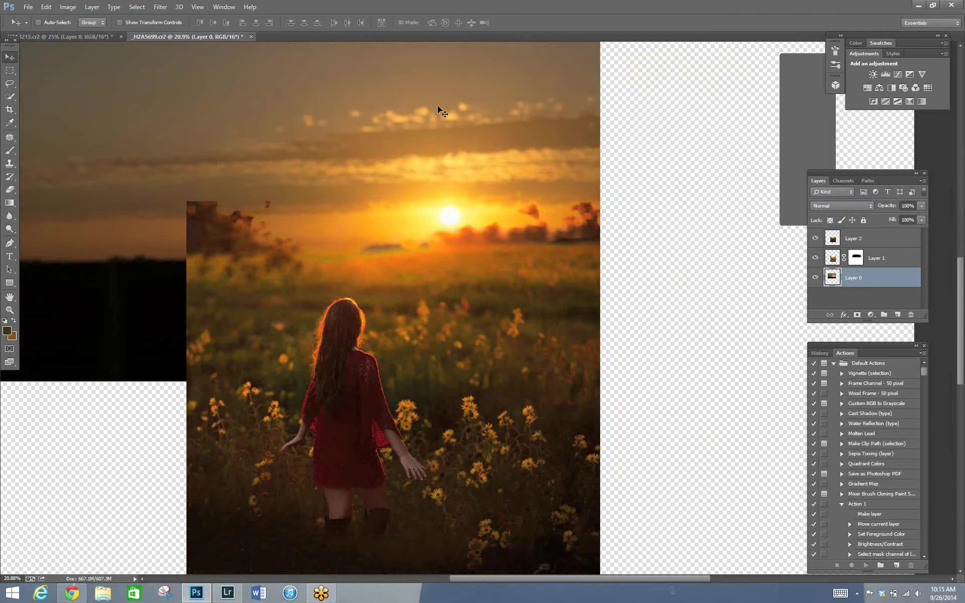
drag(428, 140, 455, 137)
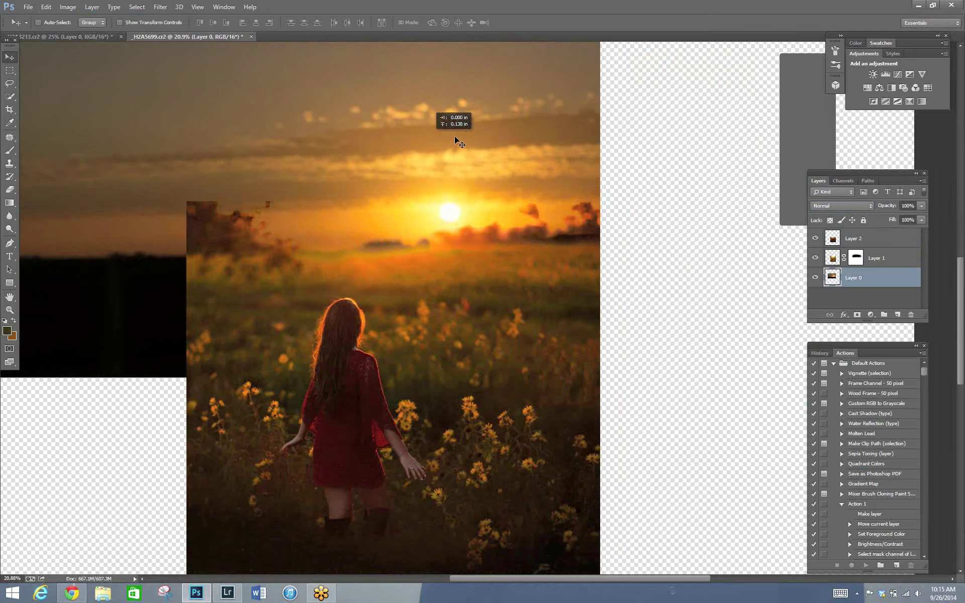
Duplicate Layer 0 to create Layer 0 copy.
right_click(863, 287)
click(723, 211)
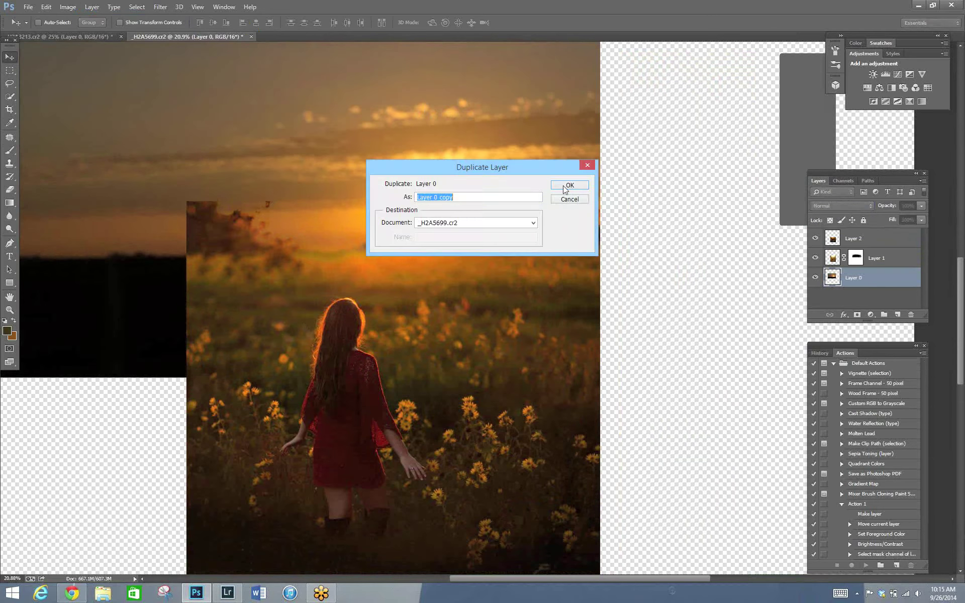
key(Return)
Liquify the hill edge under the sun with a 400 px Forward Warp brush.
click(161, 6)
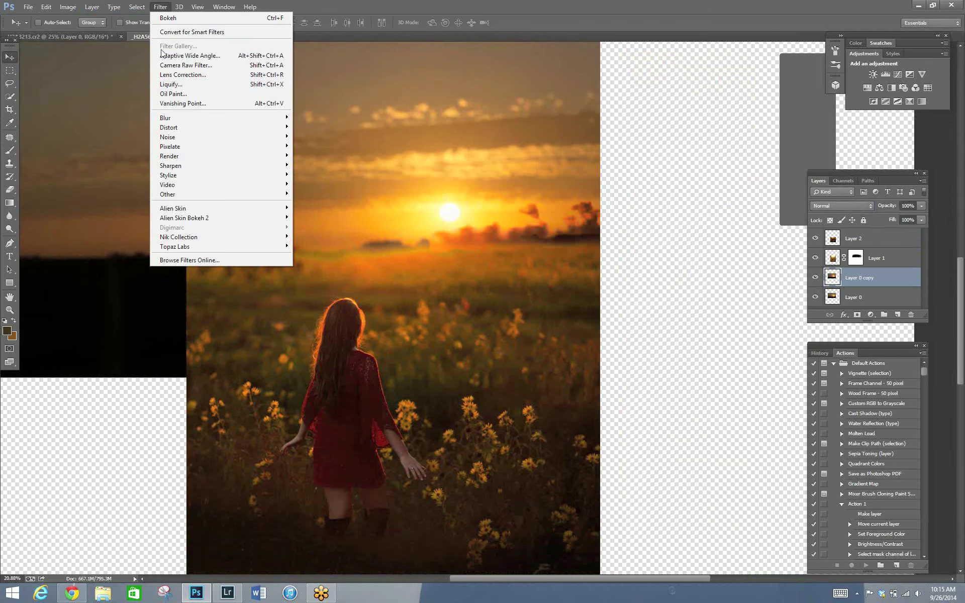
click(167, 85)
mouse_move(455, 290)
mouse_down()
mouse_move(455, 298)
mouse_move(402, 291)
mouse_up()
key(bracketright)
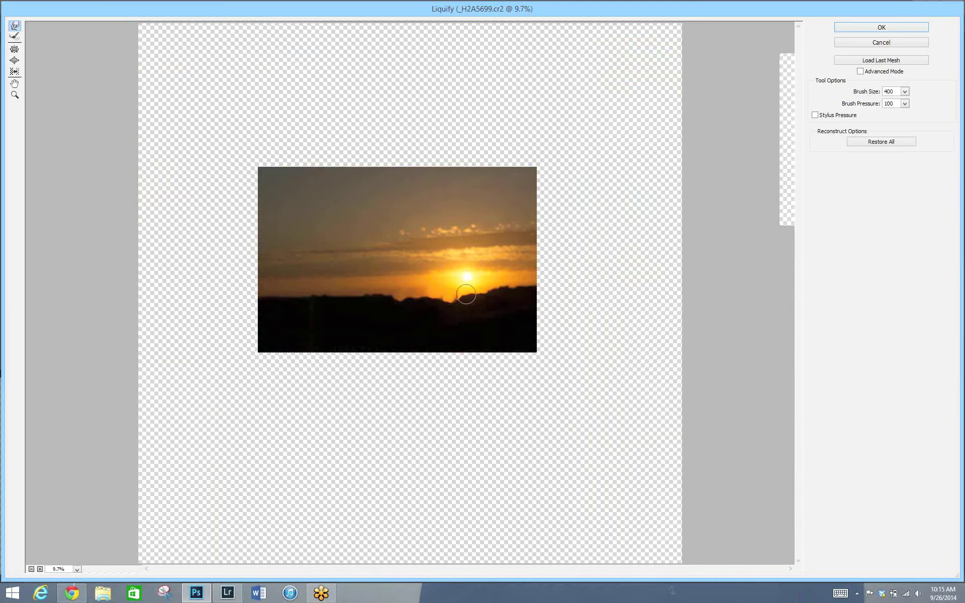
drag(466, 294, 534, 291)
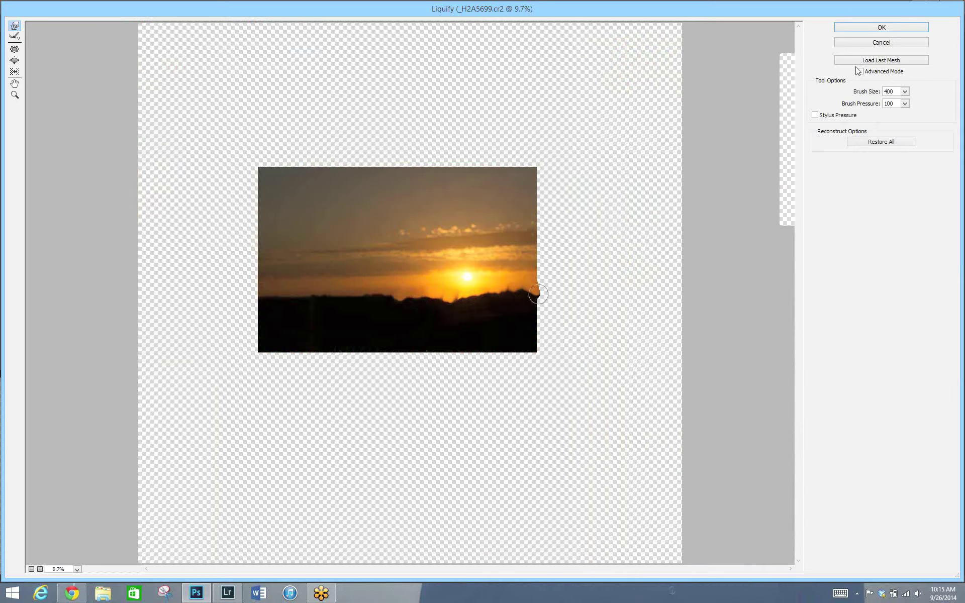
click(869, 32)
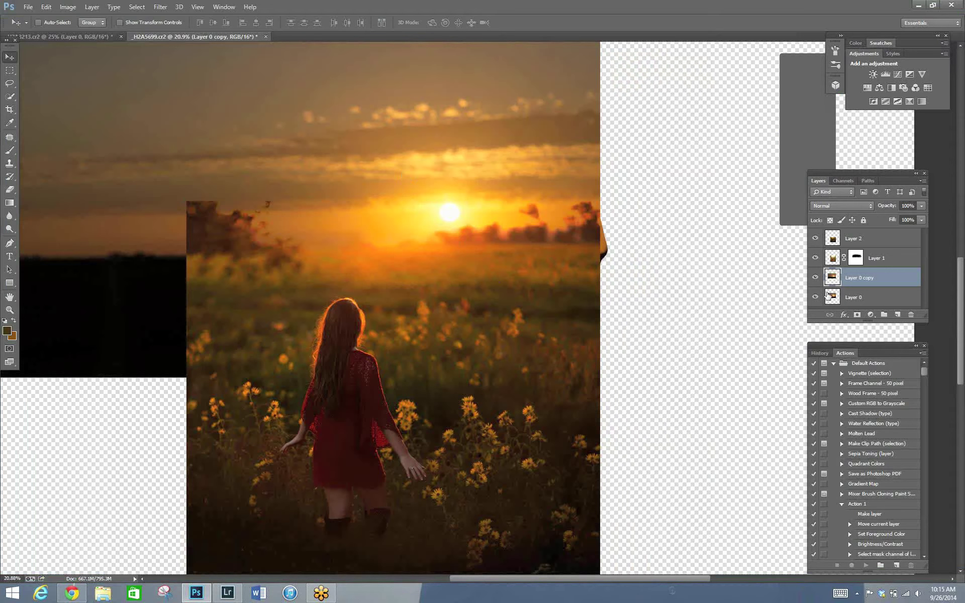
Darken Layer 2 to brightness -67 with Brightness/Contrast.
click(831, 239)
click(69, 10)
mouse_move(90, 32)
click(210, 32)
drag(713, 352, 690, 353)
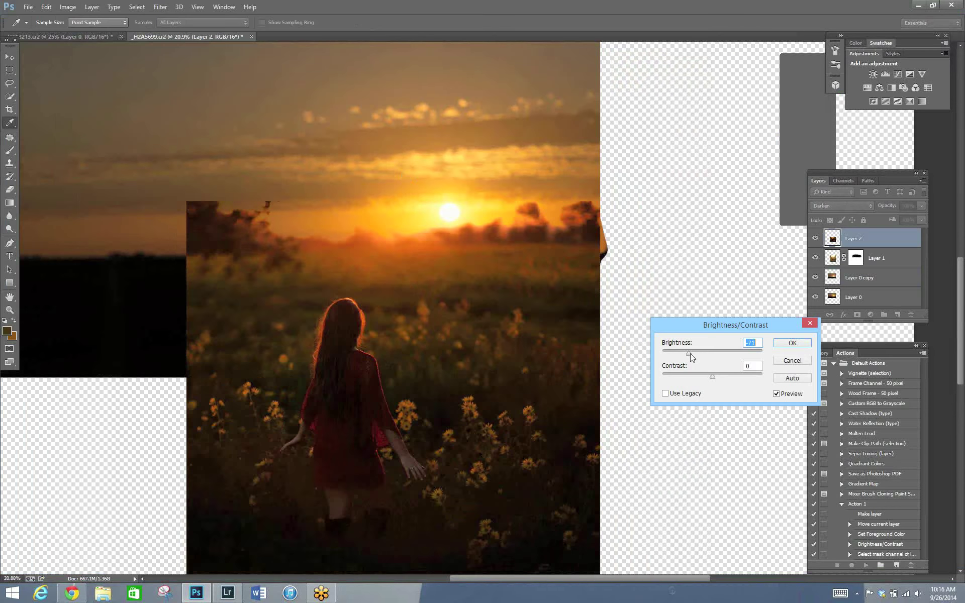
click(784, 346)
Add an inverted black mask to Layer 2 and paint dark trees back in with white.
click(857, 314)
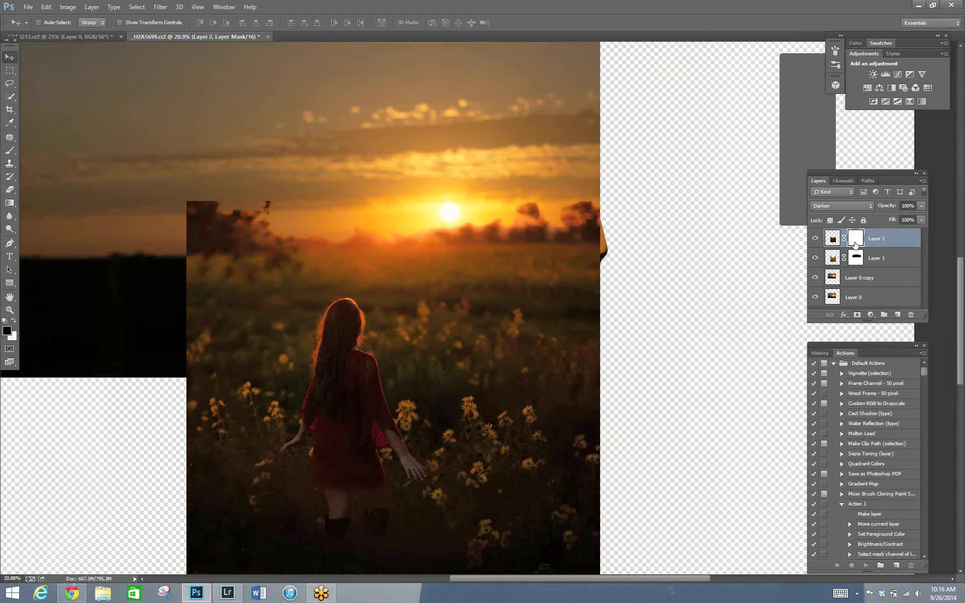
key(ctrl+i)
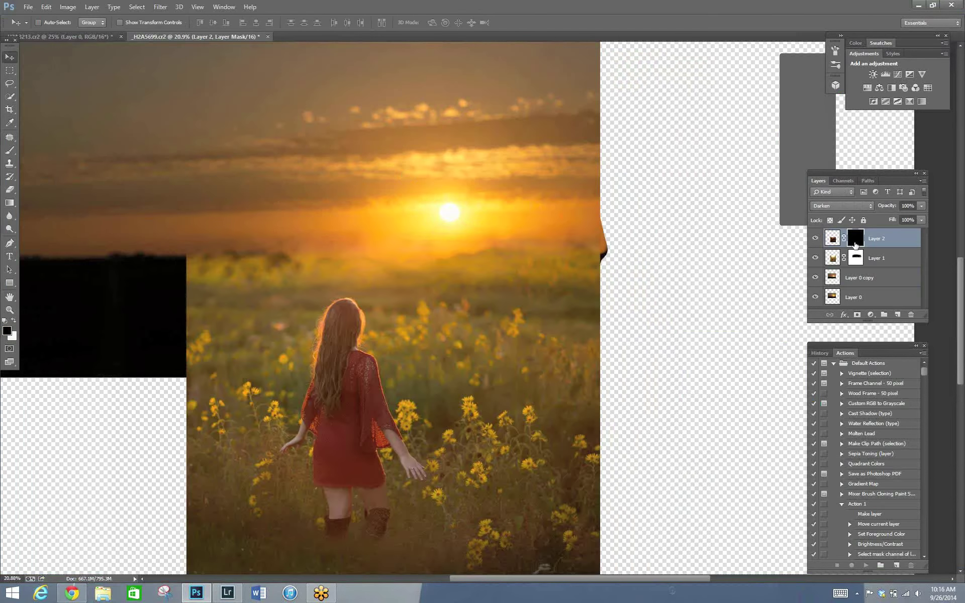
click(14, 320)
click(9, 150)
mouse_move(491, 248)
mouse_down()
mouse_move(596, 211)
mouse_move(606, 222)
mouse_move(559, 244)
mouse_move(245, 229)
mouse_move(189, 260)
mouse_move(217, 232)
mouse_move(206, 226)
mouse_move(238, 233)
mouse_up()
key(bracketleft)
key(bracketright)
key(bracketright)
key(bracketright)
key(bracketright)
key(bracketright)
key(bracketright)
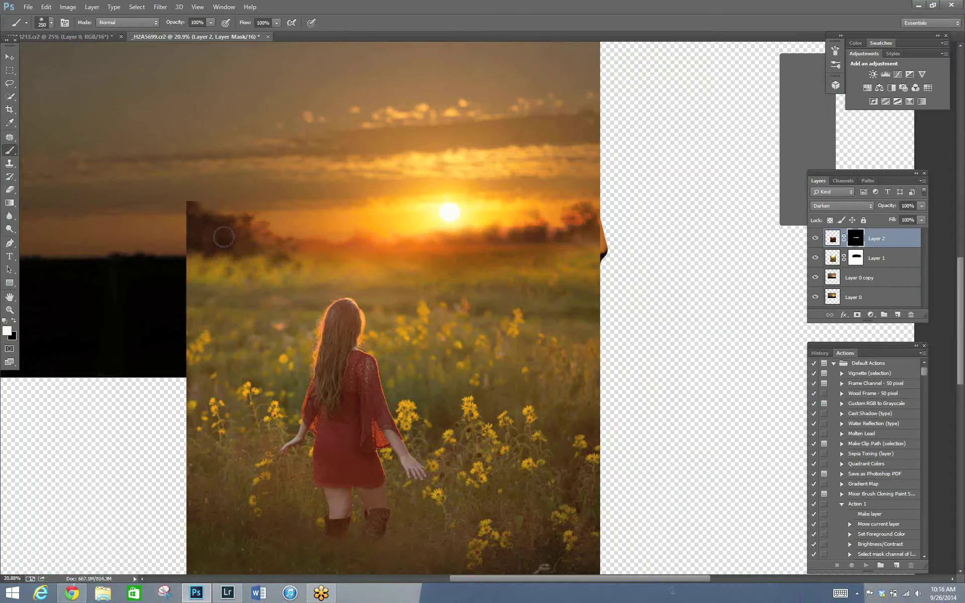
key(bracketleft)
key(bracketleft)
Set brush hardness to 100% and refine the tree line, alternating black and white on the mask.
key(bracketright)
click(14, 320)
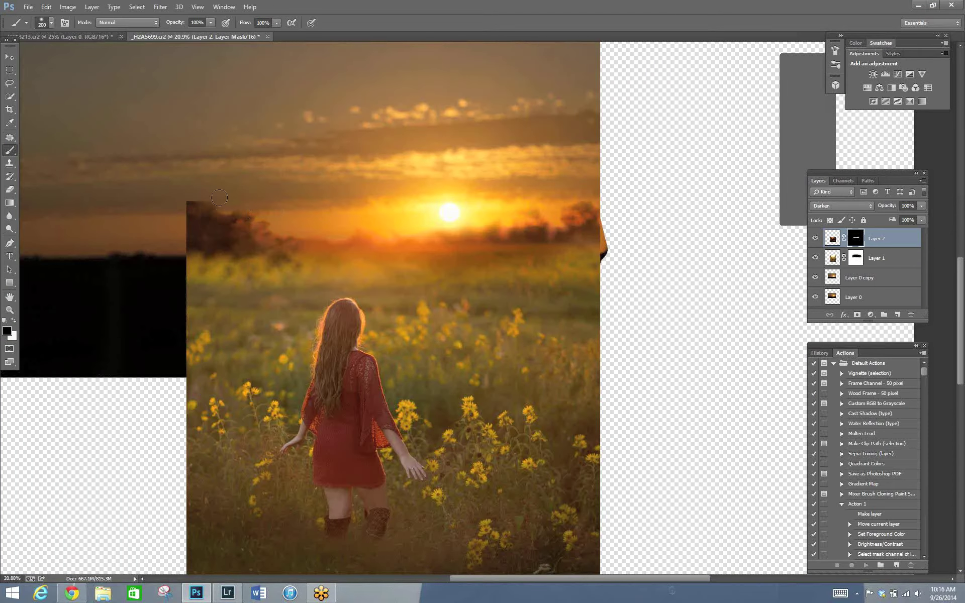
click(49, 26)
text(100)
key(Return)
key(Return)
key(bracketright)
key(bracketleft)
key(x)
key(bracketright)
key(bracketright)
key(bracketleft)
key(x)
key(bracketright)
key(bracketright)
key(bracketright)
Set Layer 2's opacity to 82%.
key(ctrl+2)
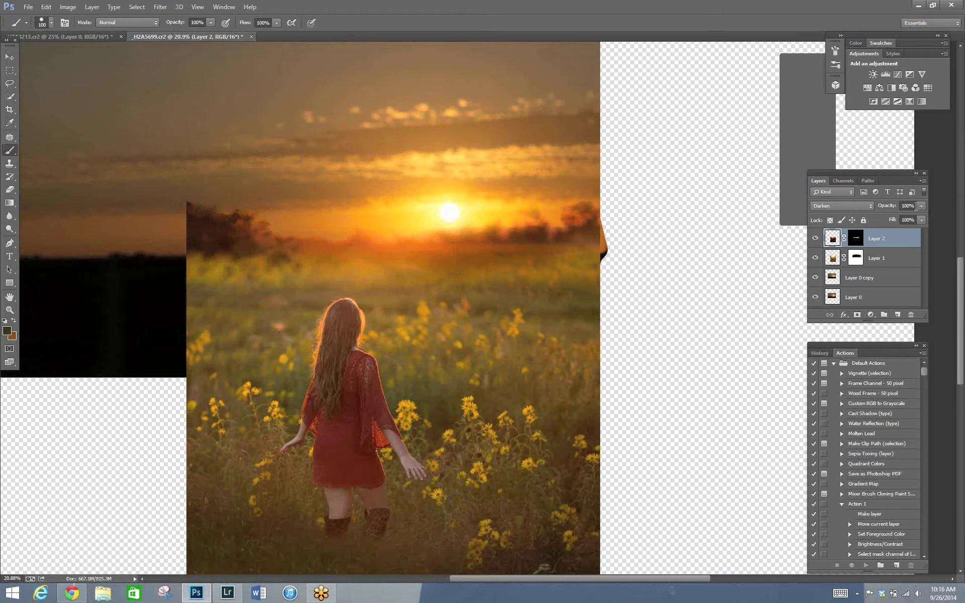
click(922, 206)
drag(912, 219, 913, 219)
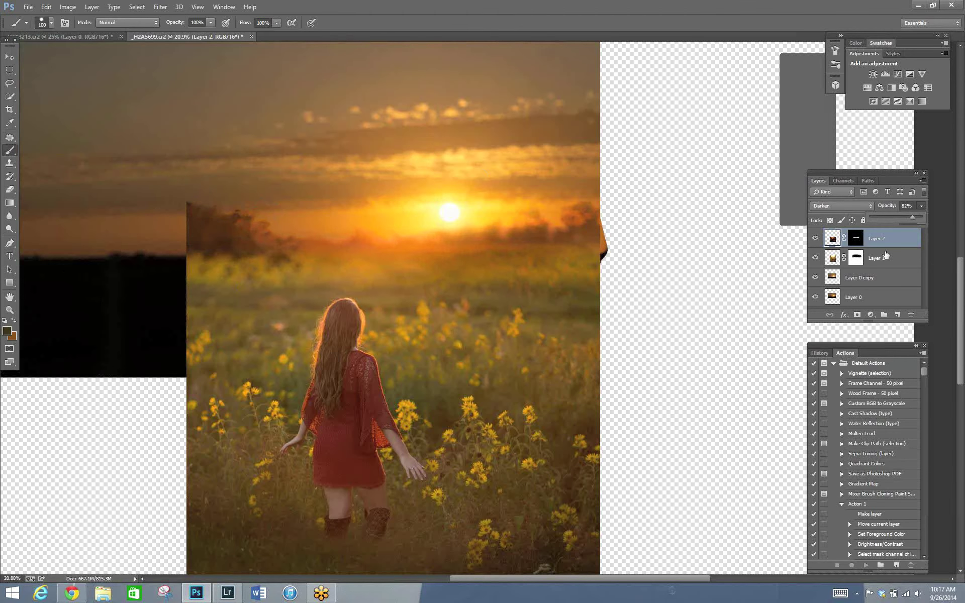
Undo the last mask brush stroke and lower the brush opacity to 42%.
click(856, 240)
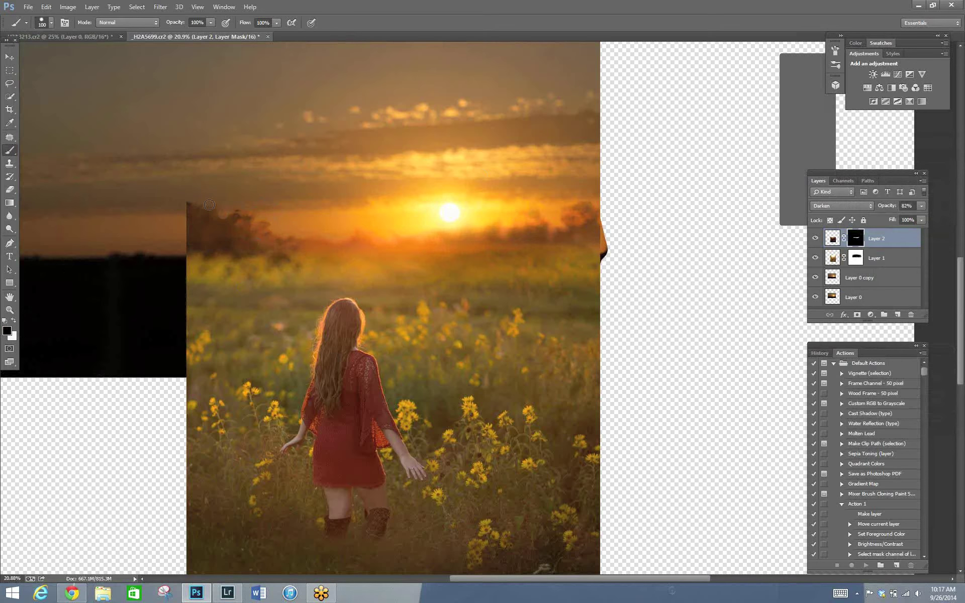
click(45, 7)
click(54, 39)
drag(206, 20, 186, 35)
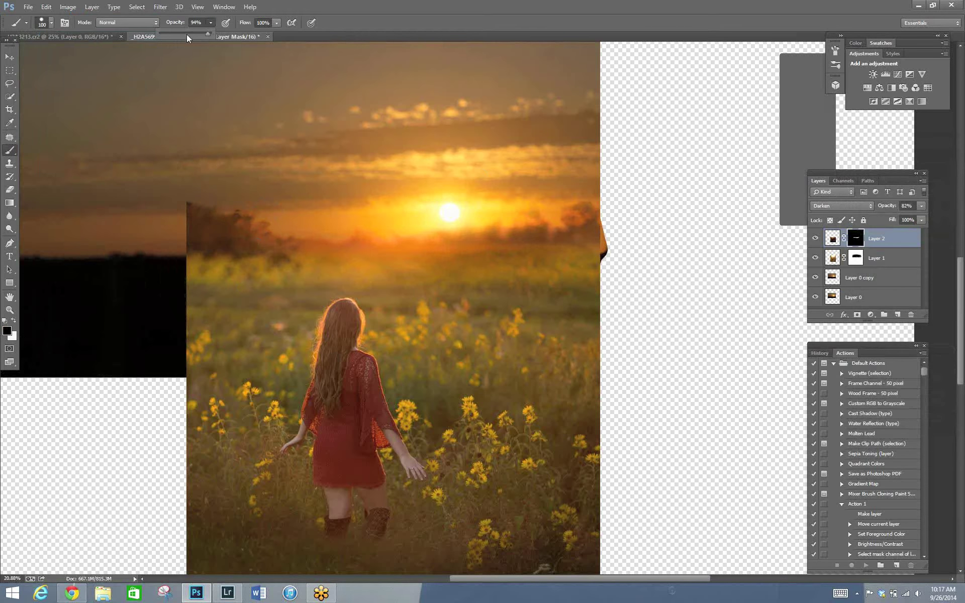
click(216, 207)
key(bracketright)
key(bracketright)
Undo the last brush stroke and zoom out on the composite.
click(218, 203)
key(x)
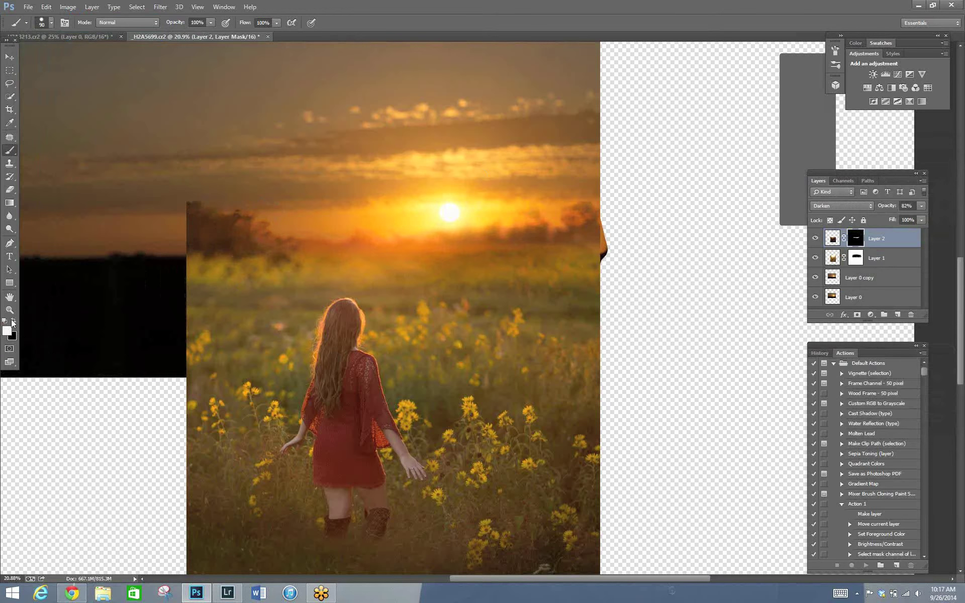
click(46, 7)
click(57, 37)
key(z)
scroll(465, 391, down, 3)
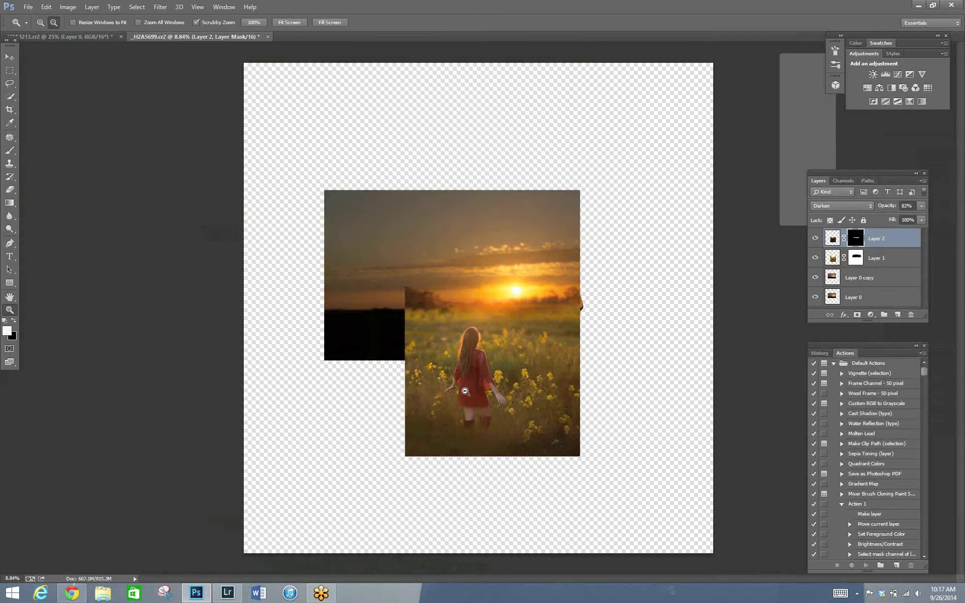
Crop the canvas to a portrait frame with the sunset sky above the girl.
click(10, 111)
drag(321, 322, 324, 308)
drag(632, 310, 565, 322)
drag(474, 531, 474, 502)
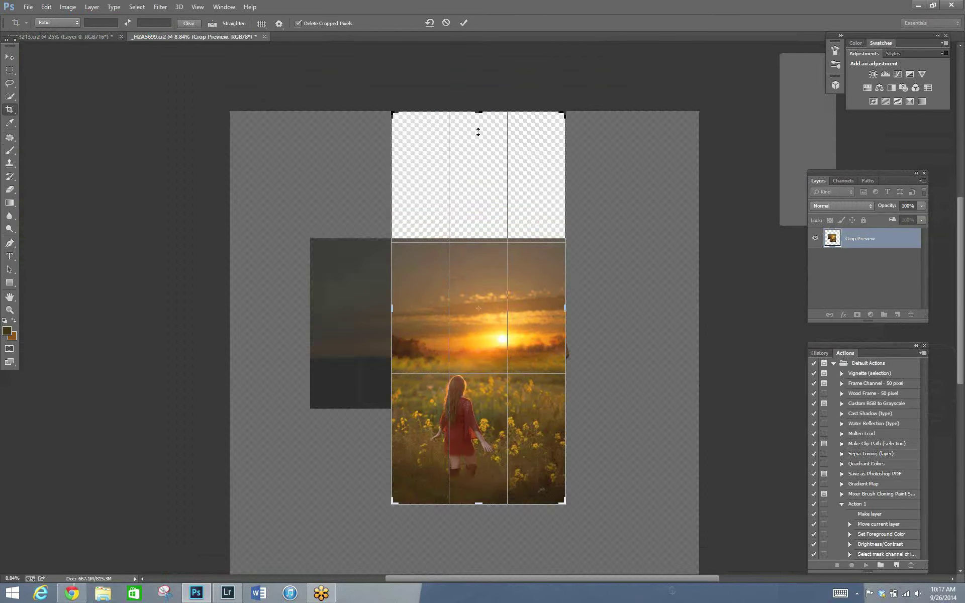
drag(478, 132, 479, 195)
key(Return)
key(z)
mouse_move(582, 414)
mouse_down()
mouse_move(612, 424)
mouse_move(596, 401)
mouse_up()
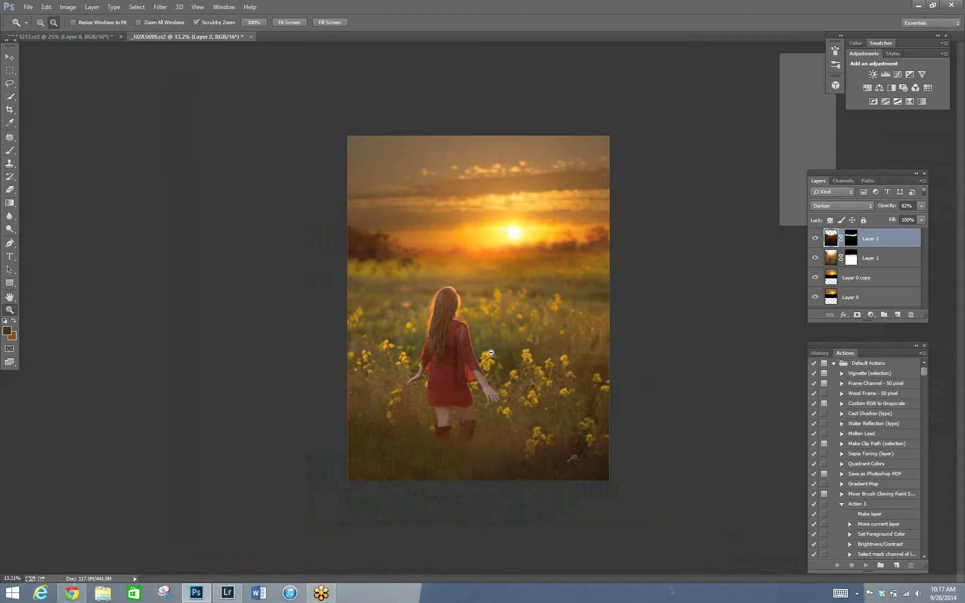
drag(525, 357, 523, 281)
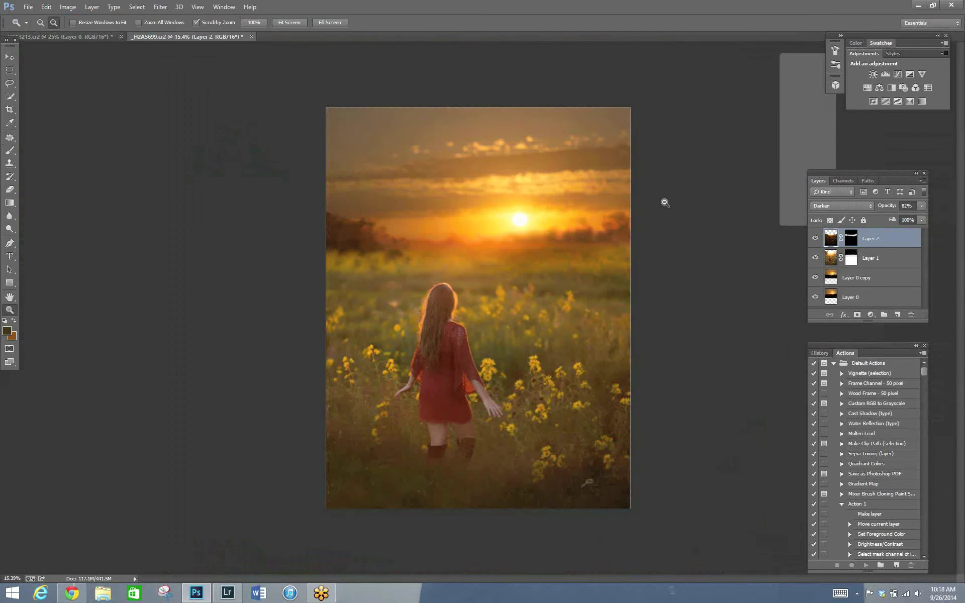
Apply Brightness/Contrast to Layer 1 with brightness 12 and contrast 21.
click(833, 258)
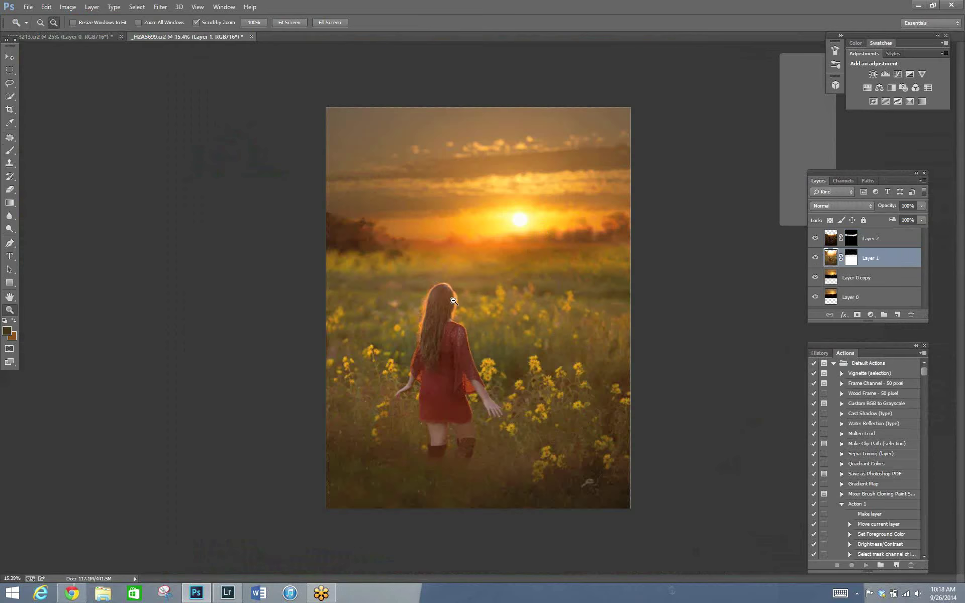
click(450, 327)
alt+click(450, 326)
click(68, 6)
mouse_move(151, 32)
click(197, 32)
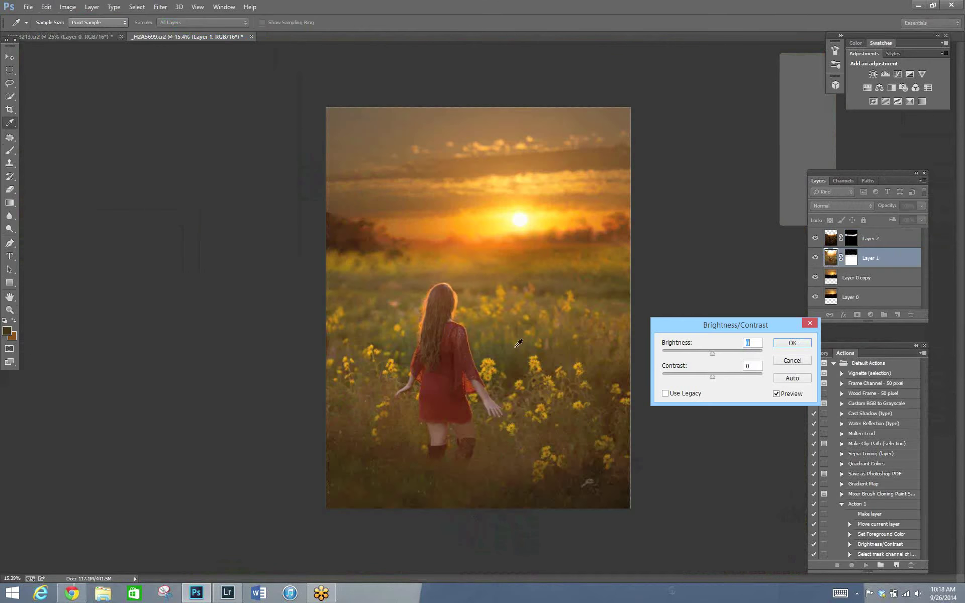
drag(716, 377, 734, 382)
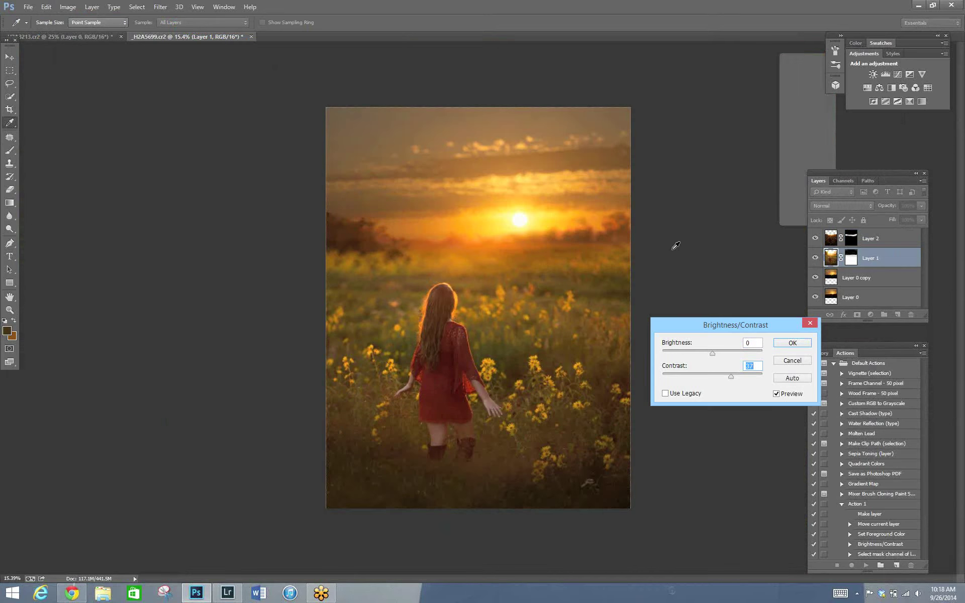
click(717, 354)
drag(717, 354, 716, 353)
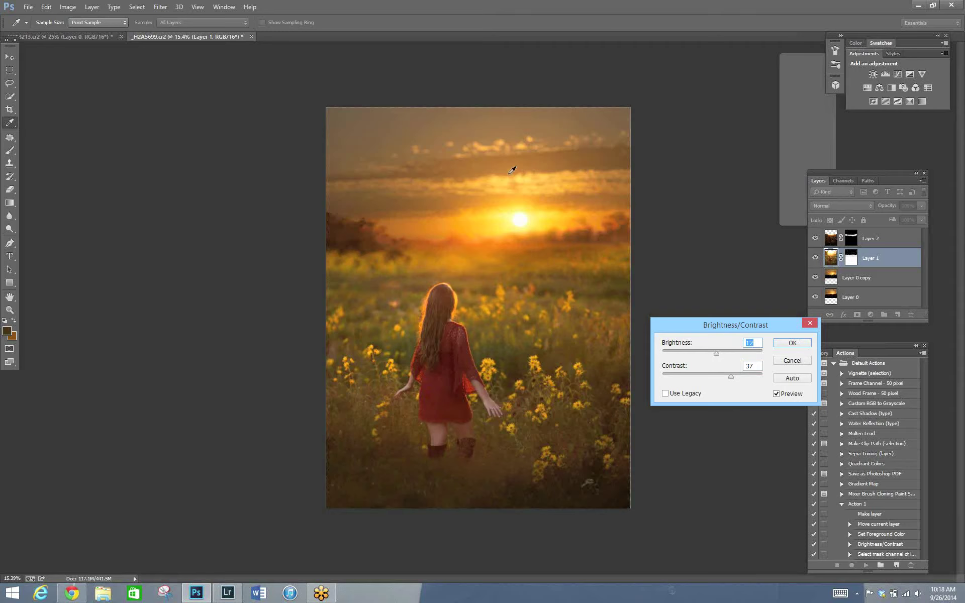
drag(729, 376, 724, 379)
key(z)
click(792, 344)
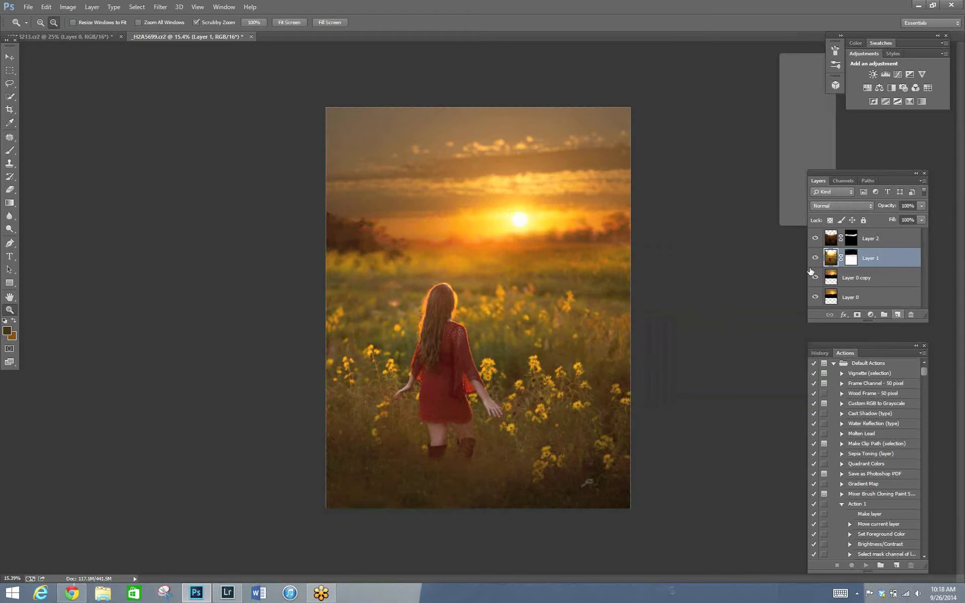
Add a new empty layer at the top and set the foreground colour to near-white f9f8f4.
key(ctrl+shift+alt+n)
key(ctrl+shift+bracketright)
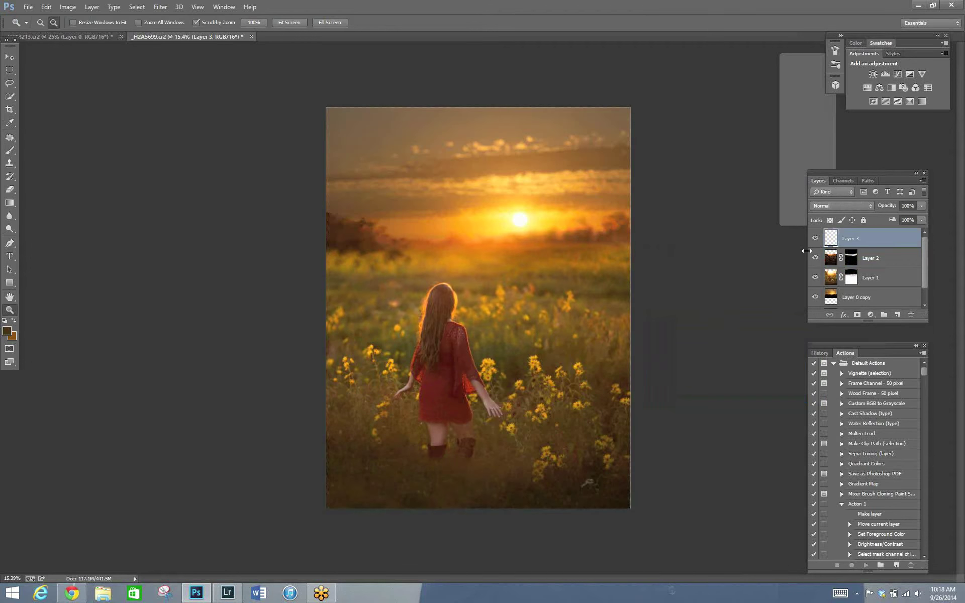
click(11, 332)
click(666, 68)
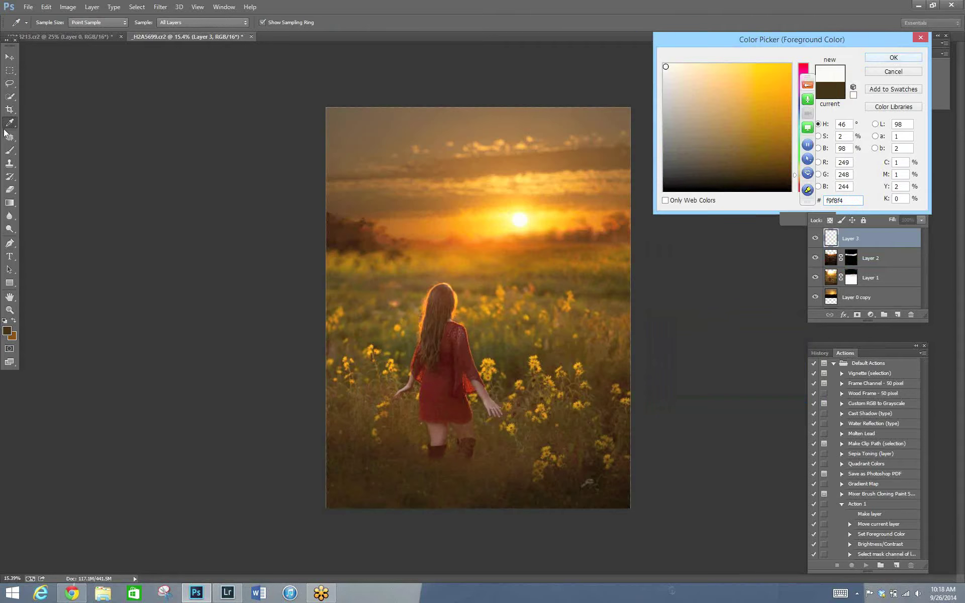
click(893, 58)
Paint a wide white stroke across the middle with a 2000 px standard brush.
key(z)
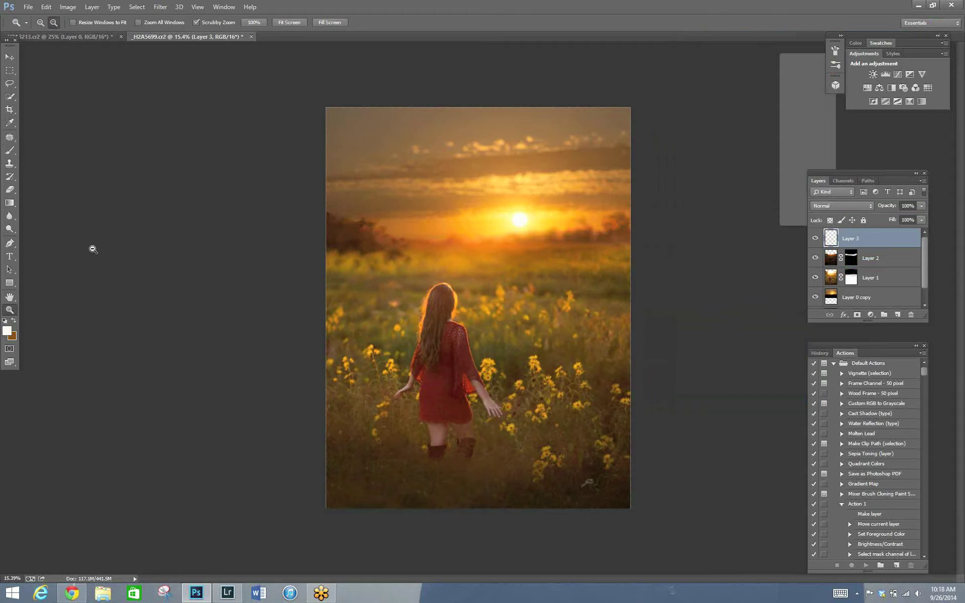
click(9, 150)
click(38, 151)
key(bracketright)
key(bracketright)
key(bracketright)
key(bracketright)
key(bracketright)
key(bracketright)
key(bracketright)
key(bracketright)
key(bracketright)
key(bracketright)
key(bracketright)
key(bracketright)
key(bracketright)
key(bracketright)
key(bracketright)
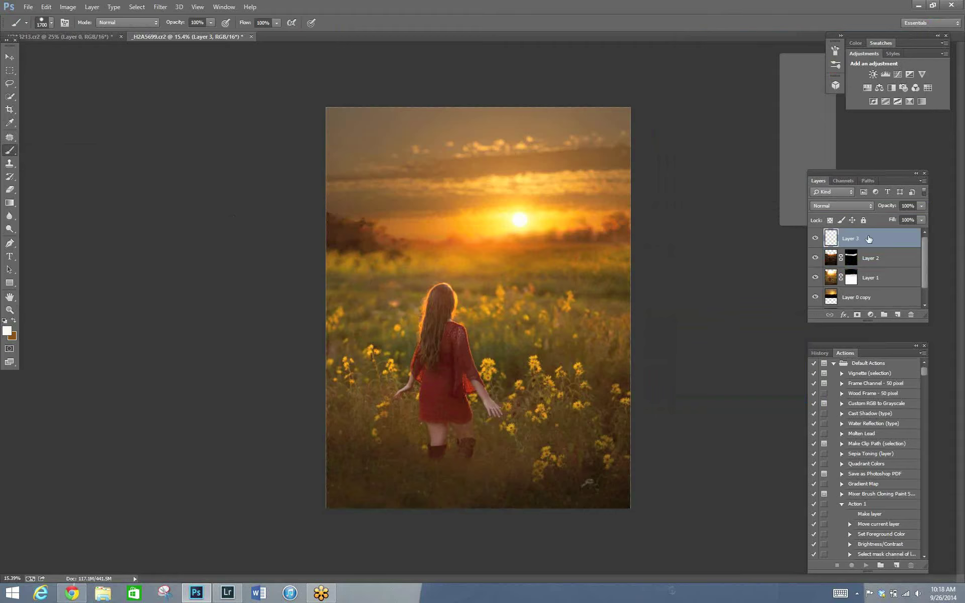
key(bracketright)
key(bracketright)
key(bracketright)
drag(237, 236, 558, 244)
Undo the hard stroke and repaint the haze across the middle with 0% brush hardness.
click(46, 7)
click(50, 16)
click(51, 23)
drag(113, 79, 53, 78)
drag(280, 212, 656, 225)
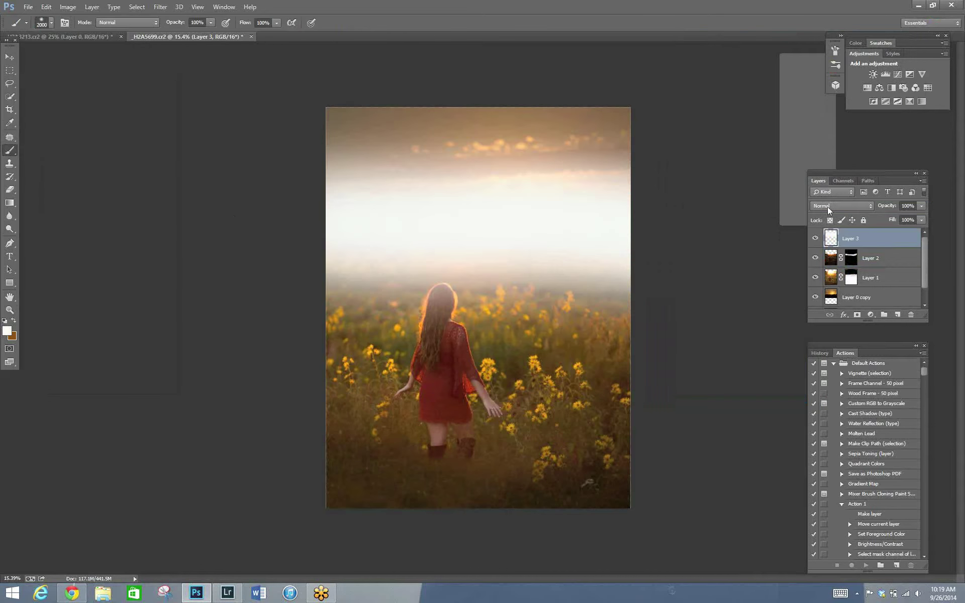
Set the haze layer to 10% opacity, add a layer mask, and switch to black with a 300 px brush.
click(922, 206)
drag(878, 217, 876, 220)
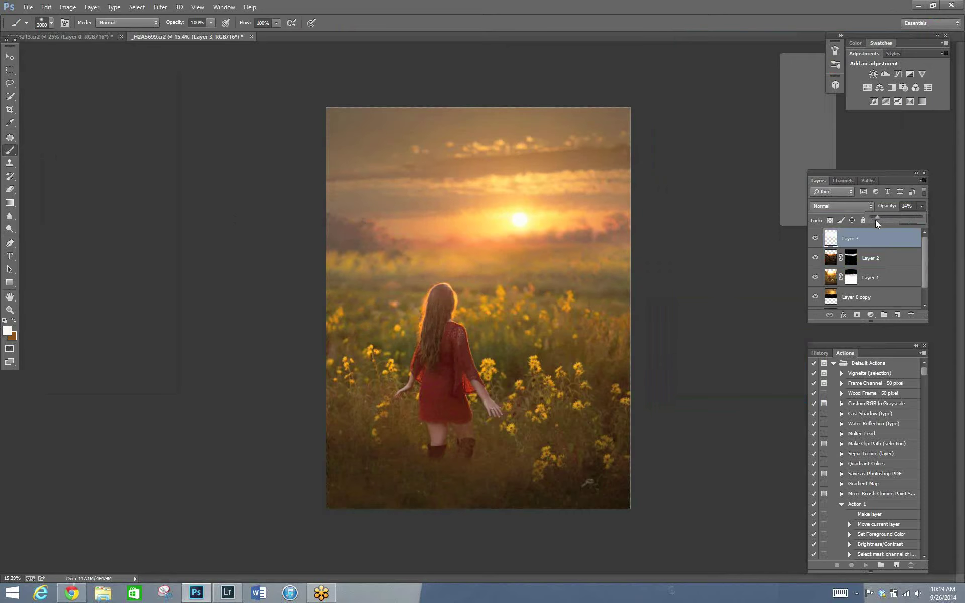
key(bracketleft)
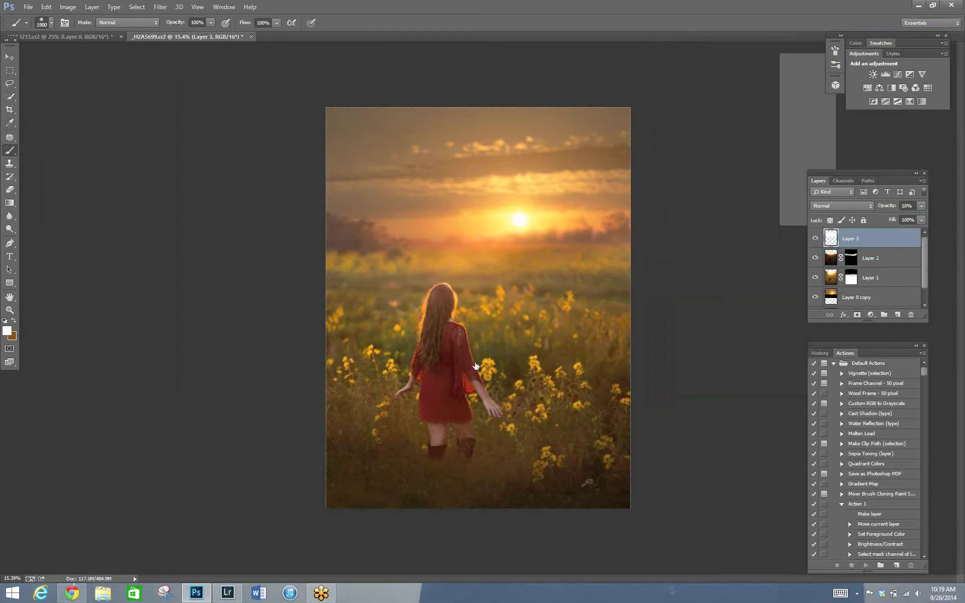
key(bracketleft)
key(bracketleft)
key(bracketleft)
key(bracketleft)
key(bracketleft)
key(bracketleft)
key(bracketleft)
key(bracketleft)
key(bracketleft)
key(bracketleft)
key(bracketleft)
key(bracketleft)
key(bracketleft)
click(857, 314)
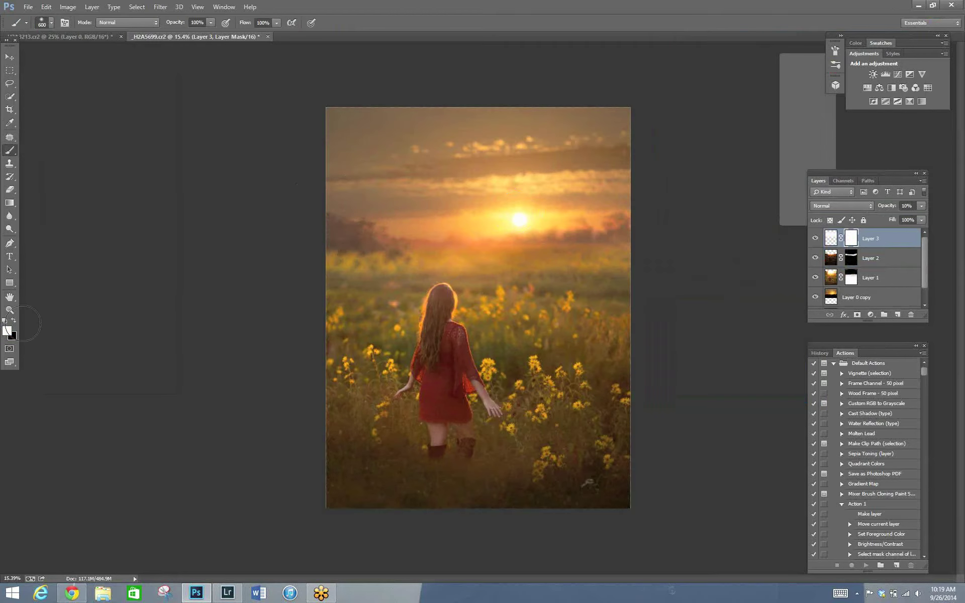
key(x)
key(bracketleft)
key(bracketleft)
key(bracketleft)
Mask the haze off the girl's head, then paint a 2700 px white glow over the sun on a new layer.
click(445, 309)
click(897, 314)
key(bracketright)
key(bracketright)
key(bracketright)
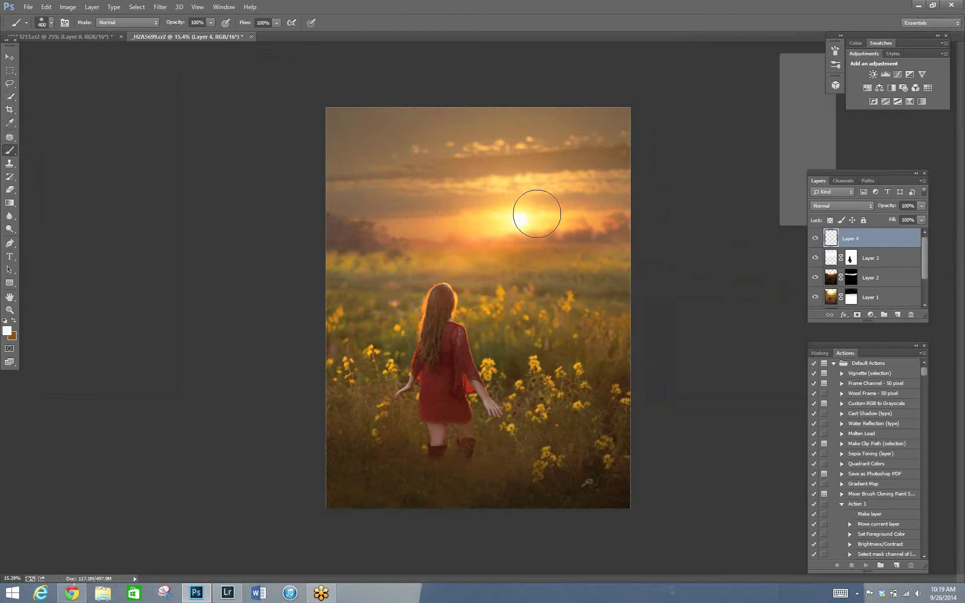
key(bracketright)
key(bracketright)
key(bracketright)
key(bracketright)
key(bracketright)
click(520, 217)
Lower the sun glow layer's opacity to 39%.
key(bracketleft)
key(bracketleft)
key(bracketleft)
key(bracketleft)
key(bracketleft)
key(bracketleft)
key(bracketleft)
click(921, 219)
drag(898, 215, 890, 213)
key(bracketleft)
key(bracketleft)
key(bracketleft)
key(bracketleft)
key(bracketleft)
key(bracketleft)
key(bracketleft)
key(bracketleft)
key(bracketleft)
key(bracketleft)
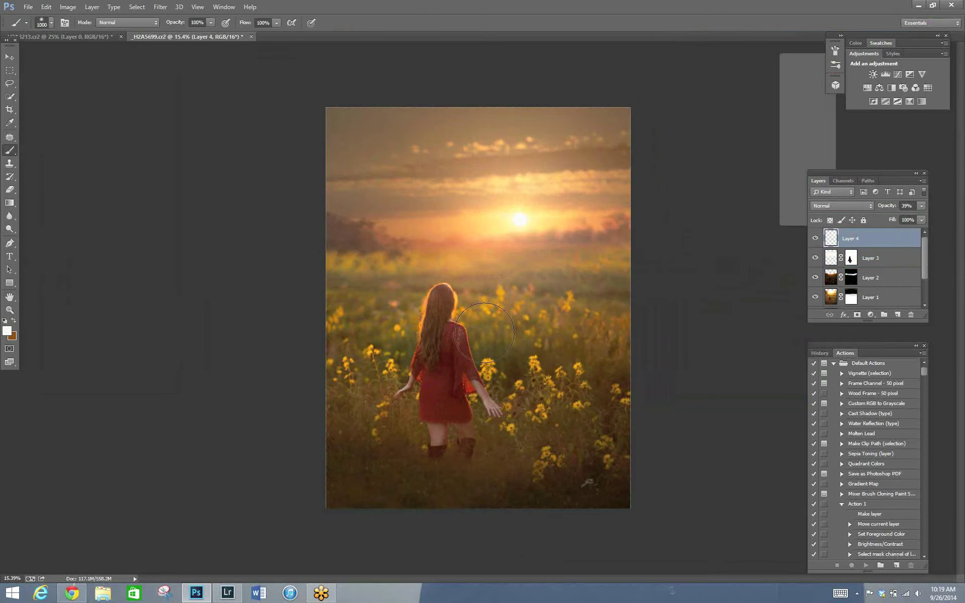
Add a mask to the glow layer and paint black to remove the glow from the girl.
click(857, 315)
key(d)
key(x)
key(bracketleft)
key(bracketleft)
key(bracketleft)
key(bracketleft)
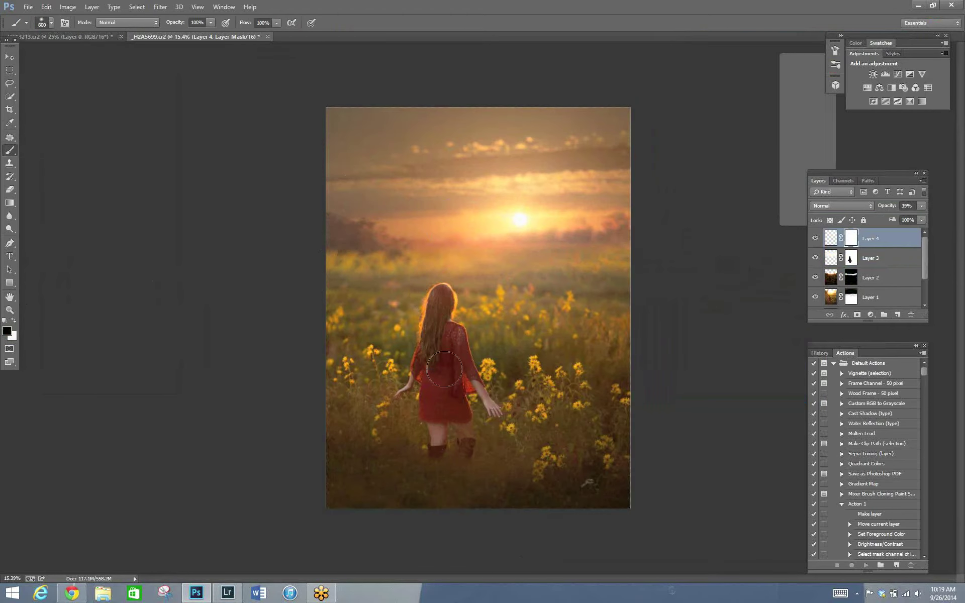
mouse_move(444, 370)
mouse_down()
mouse_move(425, 322)
mouse_move(466, 398)
mouse_move(442, 397)
mouse_move(467, 455)
mouse_up()
key(bracketright)
Flatten the image into a single Layer 0.
click(923, 181)
click(837, 352)
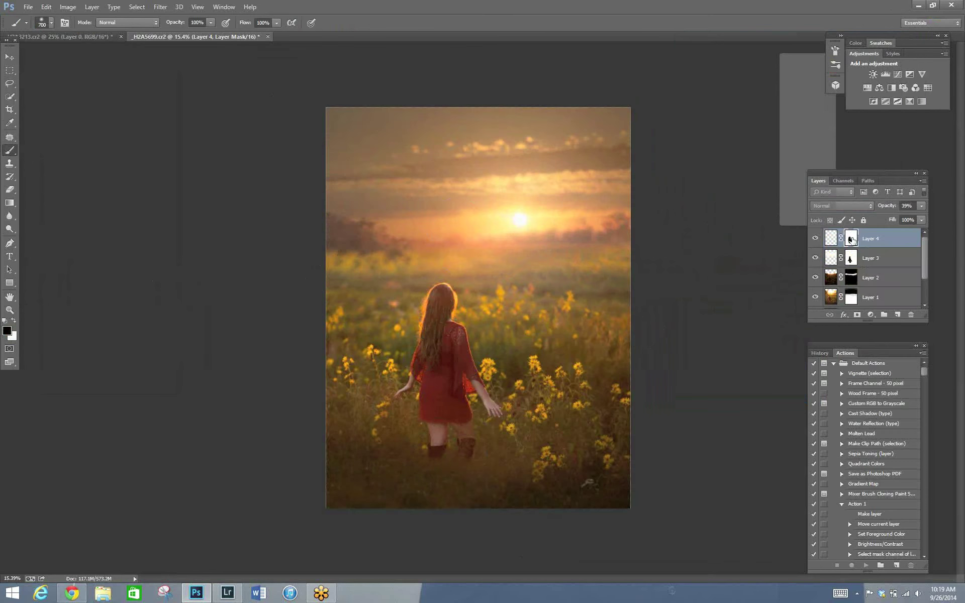
key(F2)
click(569, 189)
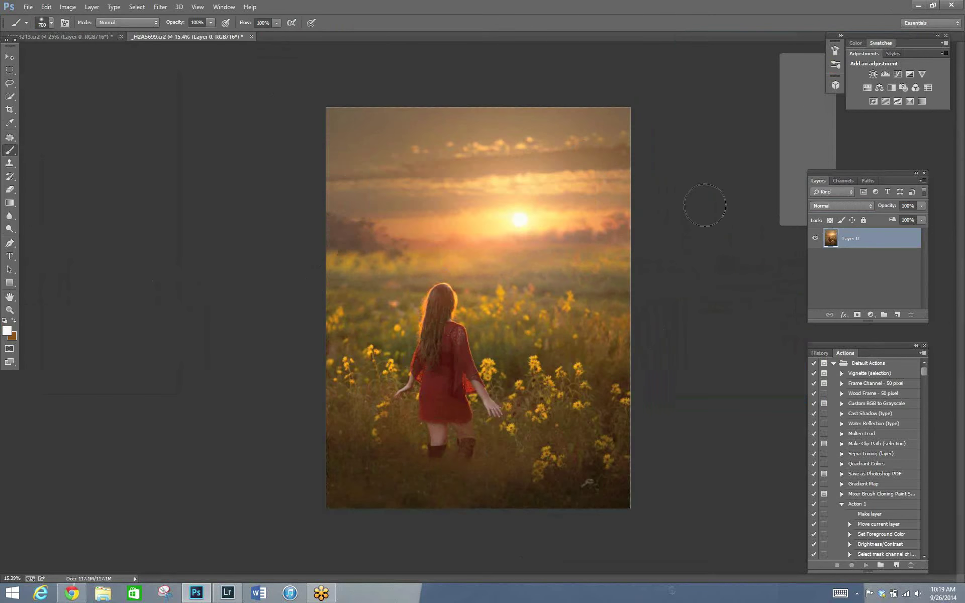
Duplicate the flattened layer and darken the copy to −1.25 exposure with the Camera Raw Filter.
right_click(849, 238)
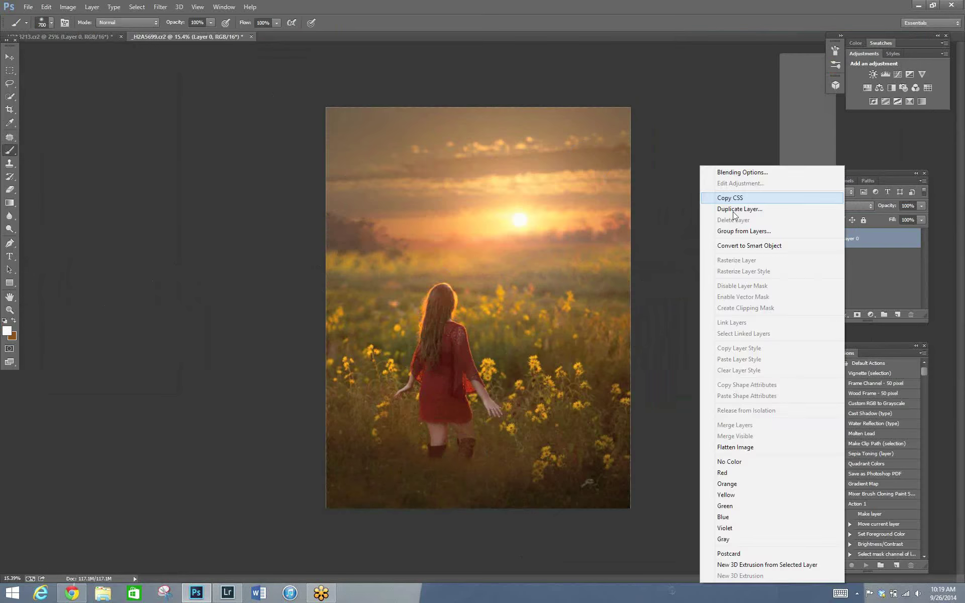
key(Return)
key(Return)
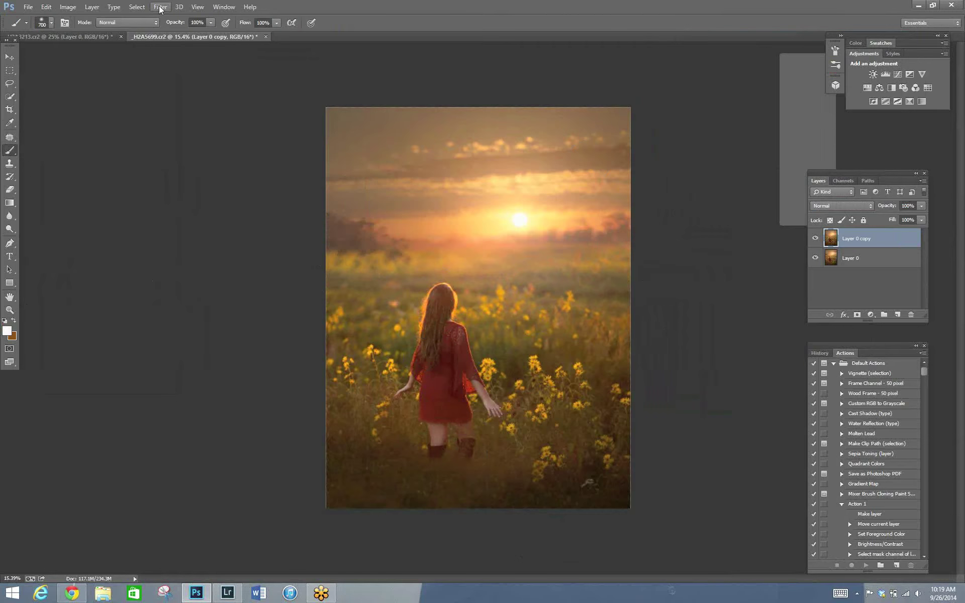
click(179, 54)
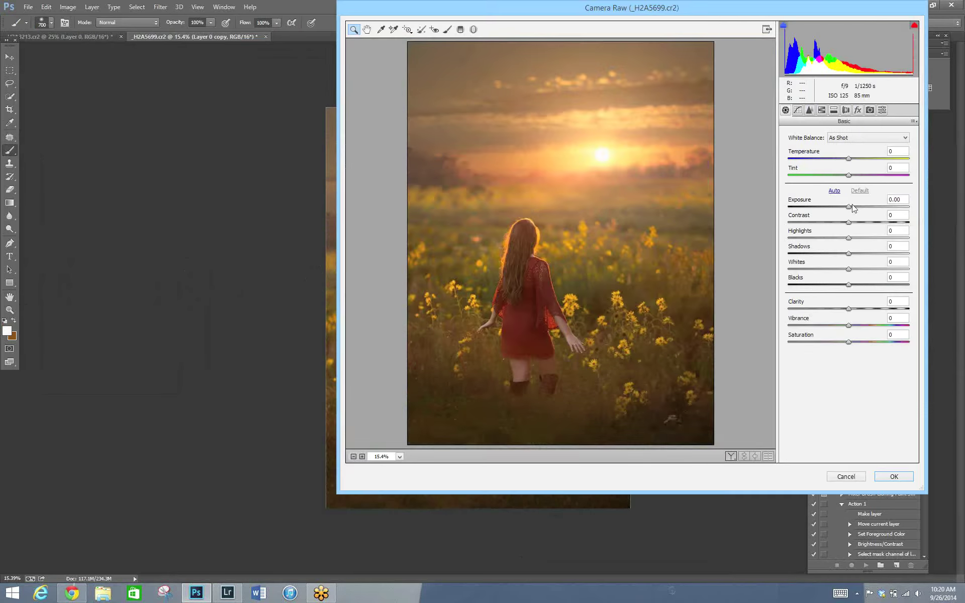
drag(849, 206, 840, 210)
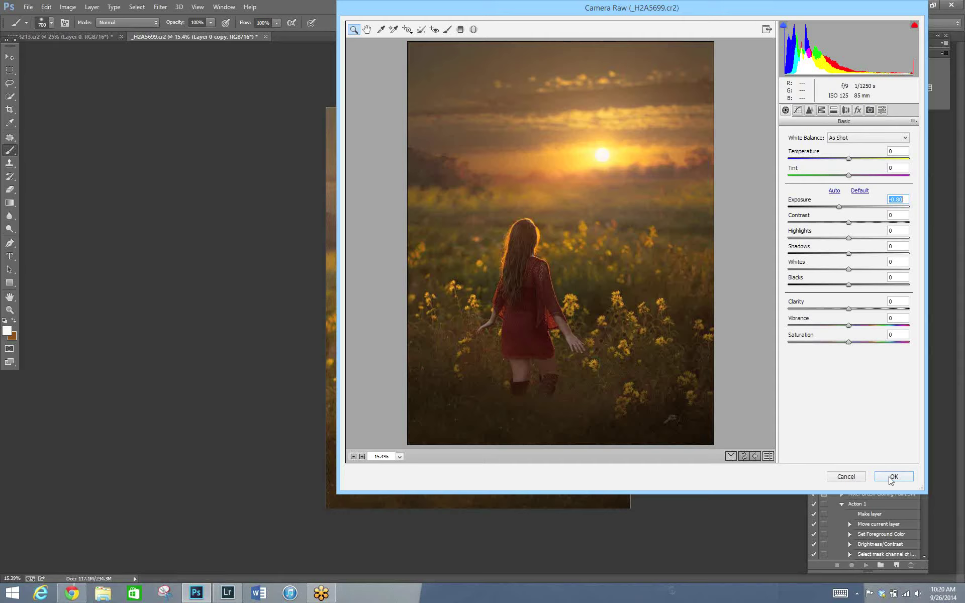
key(Return)
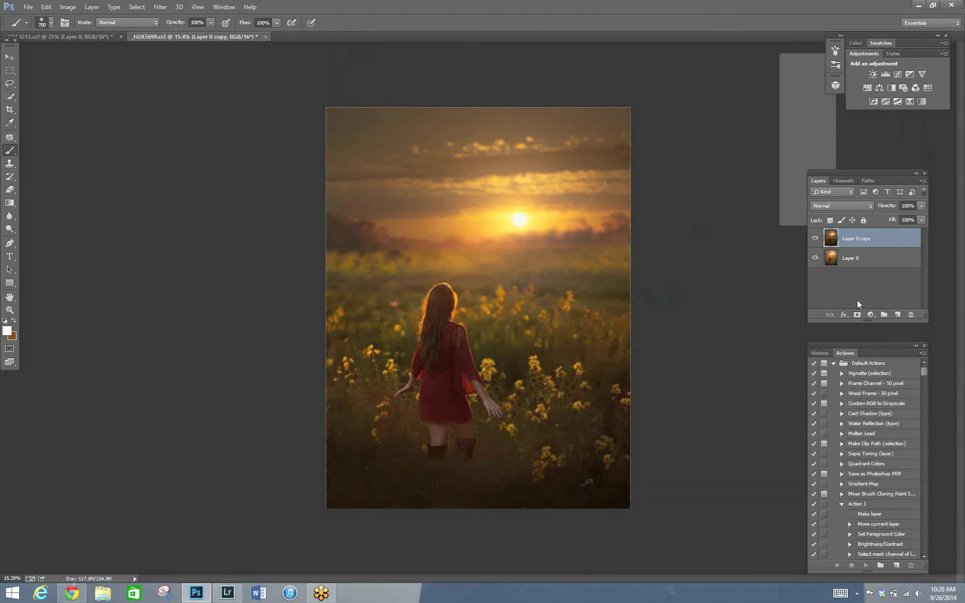
Paint the copy's mask with a large brush so the sun and both sides of the field stay bright.
key(bracketright)
key(bracketright)
key(bracketright)
key(bracketright)
key(bracketright)
key(bracketright)
key(bracketright)
key(bracketright)
key(bracketright)
key(bracketright)
key(bracketright)
key(bracketright)
key(bracketright)
key(bracketright)
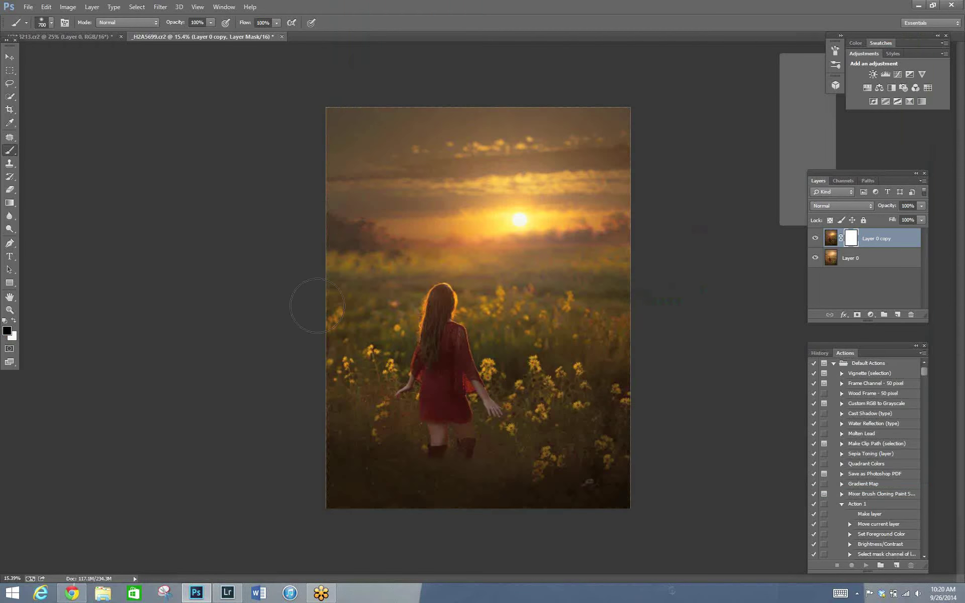
key(bracketright)
click(523, 238)
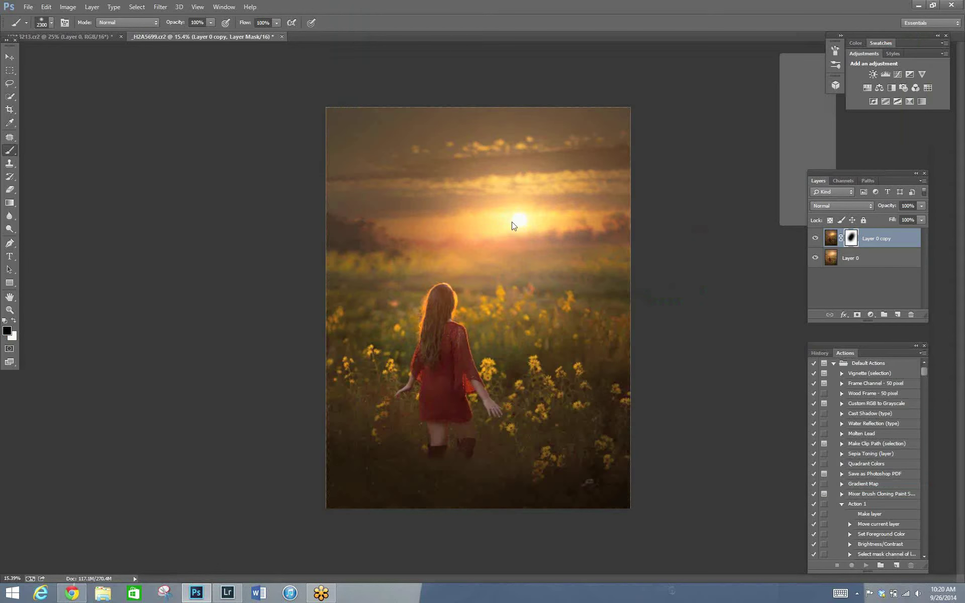
key(bracketleft)
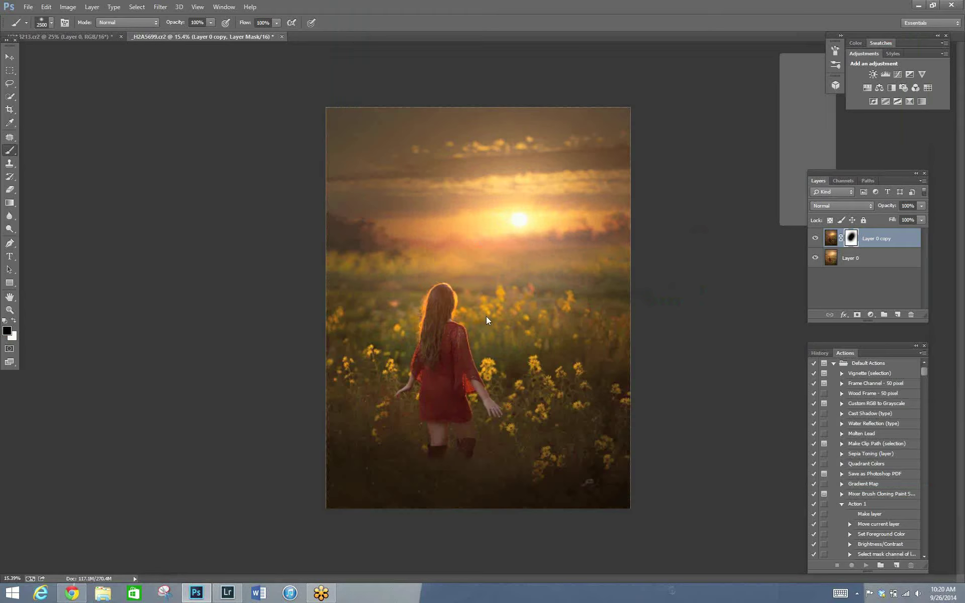
click(578, 359)
click(372, 334)
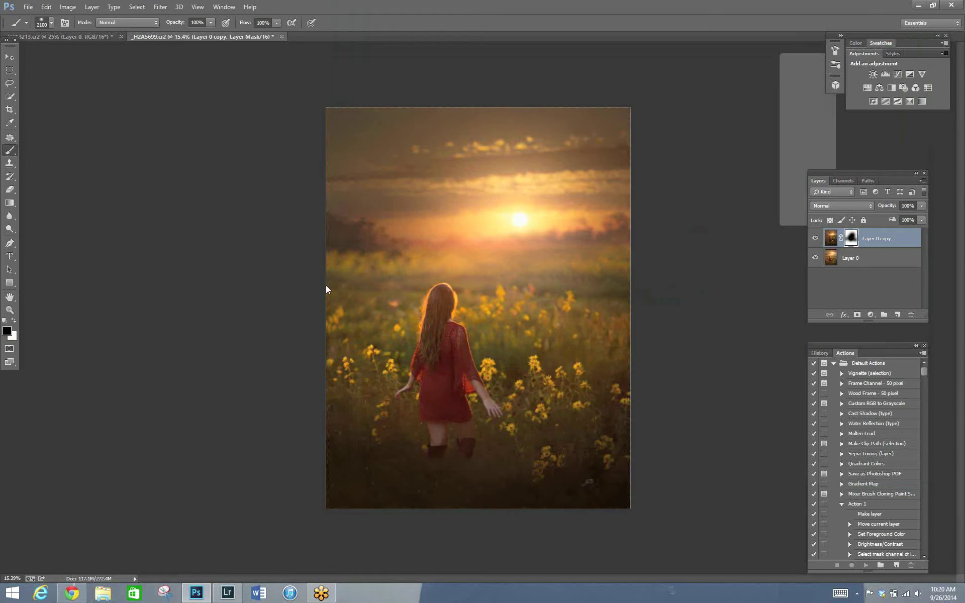
key(bracketleft)
key(bracketleft)
key(bracketleft)
key(bracketleft)
key(bracketleft)
key(bracketleft)
key(bracketleft)
key(bracketleft)
key(bracketleft)
key(bracketleft)
key(bracketleft)
key(bracketleft)
key(bracketleft)
key(bracketleft)
key(bracketleft)
click(10, 309)
drag(468, 365, 481, 373)
alt+click(481, 373)
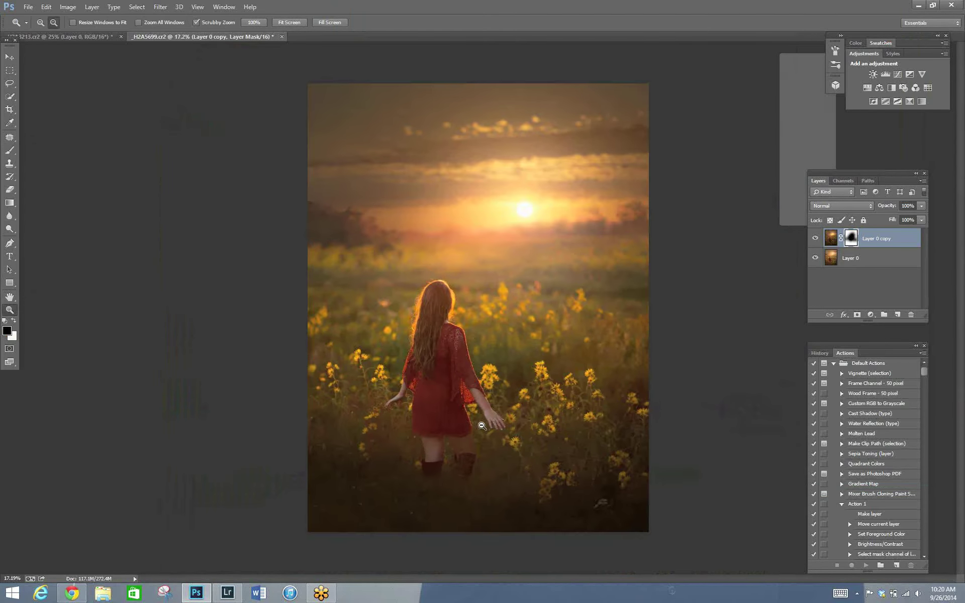
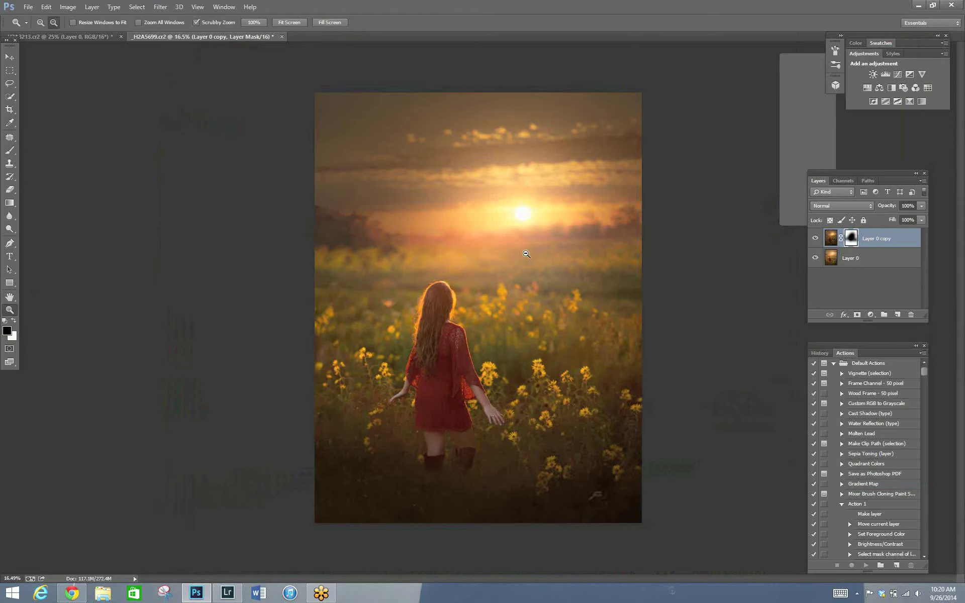
Flatten the image and convert the background into an unlocked Layer 0, then zoom to fit the photo.
click(922, 182)
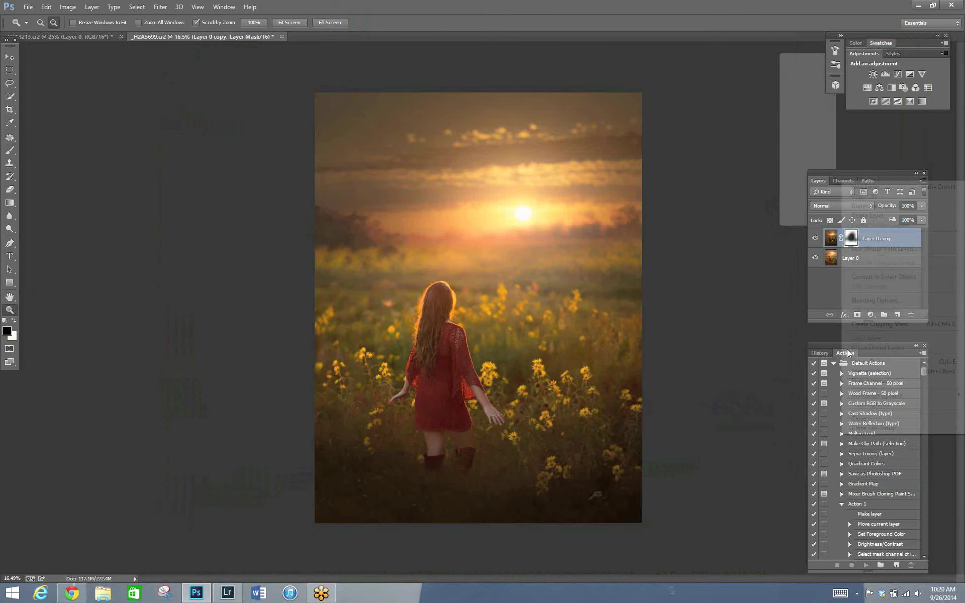
click(854, 382)
key(ctrl+shift+n)
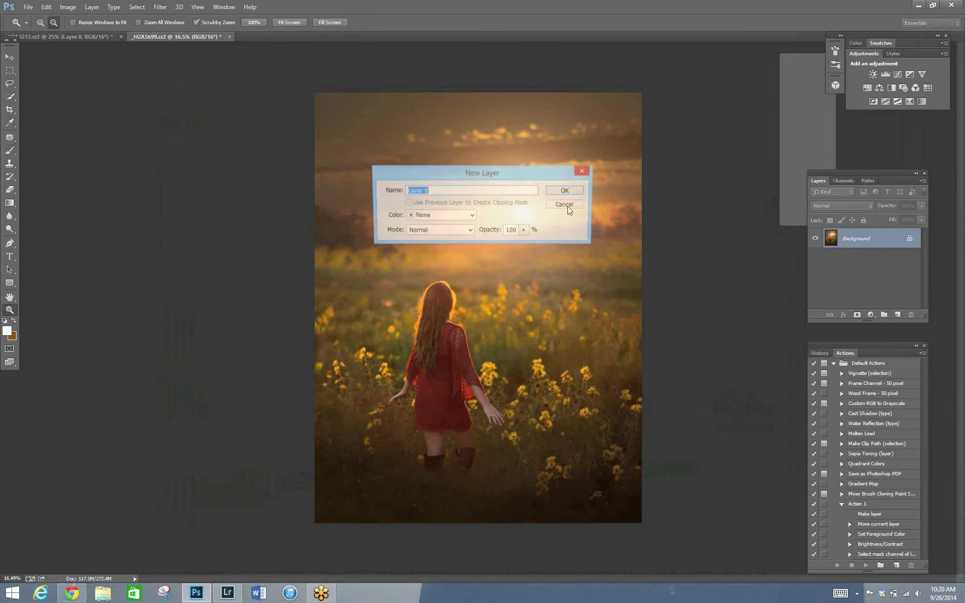
key(Escape)
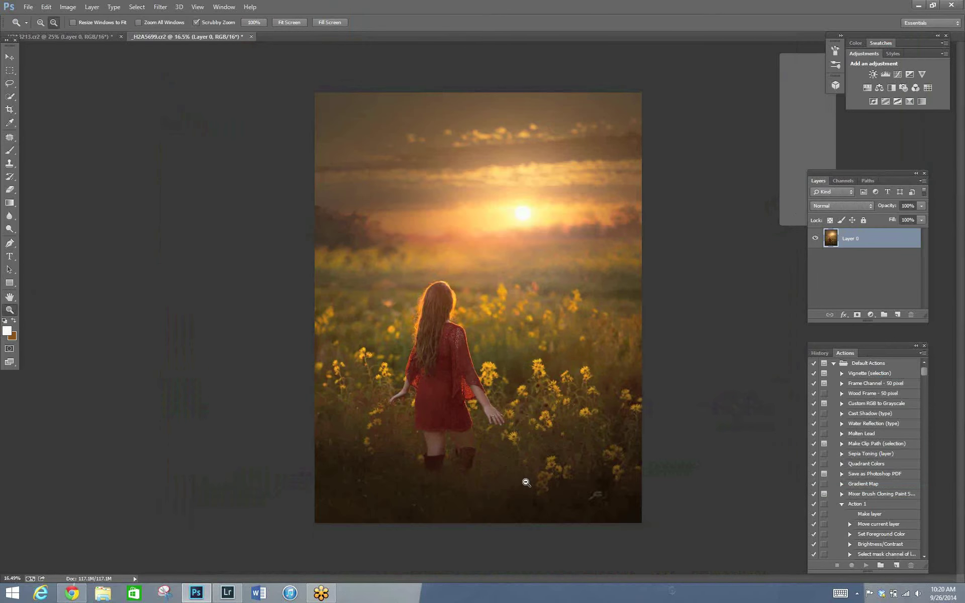
click(508, 476)
drag(508, 475, 480, 376)
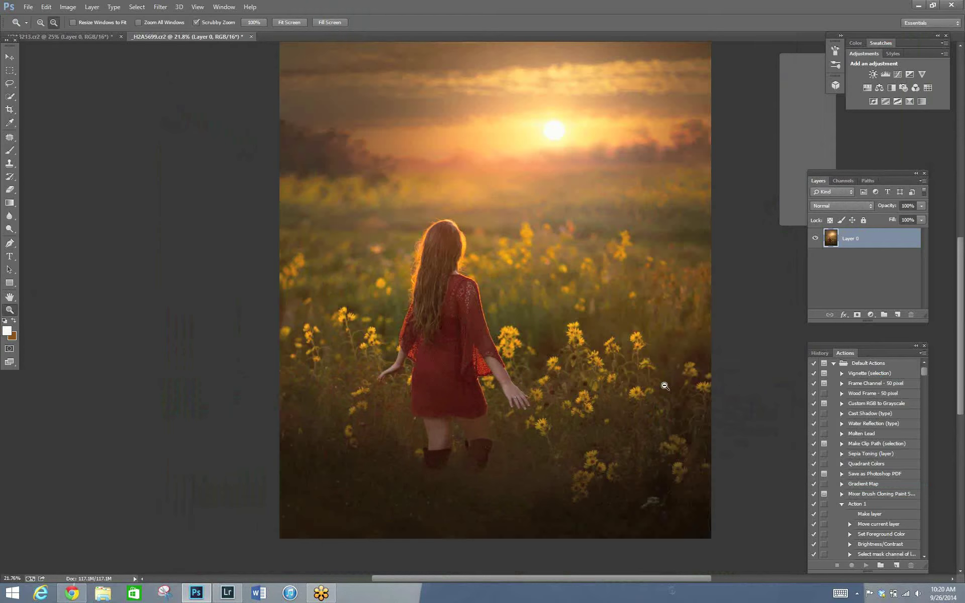
Duplicate Layer 0 and set the copy to Multiply blending at 16% opacity.
right_click(858, 240)
key(Escape)
right_click(851, 240)
click(744, 207)
key(Return)
click(830, 203)
click(835, 234)
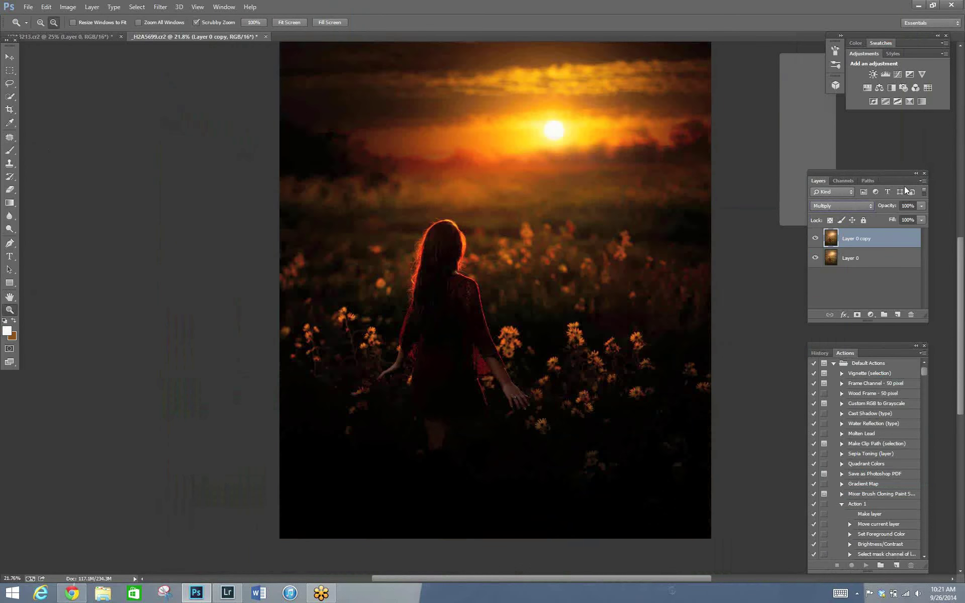
click(921, 220)
click(885, 220)
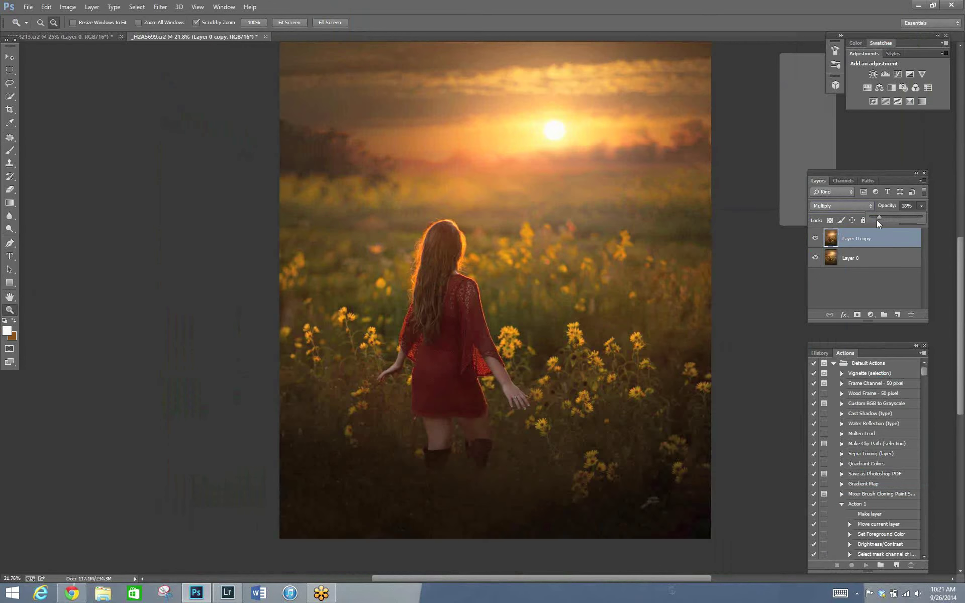
drag(878, 222, 881, 221)
Add a layer mask to the copy and paint black over the photo's centre.
click(857, 315)
click(9, 150)
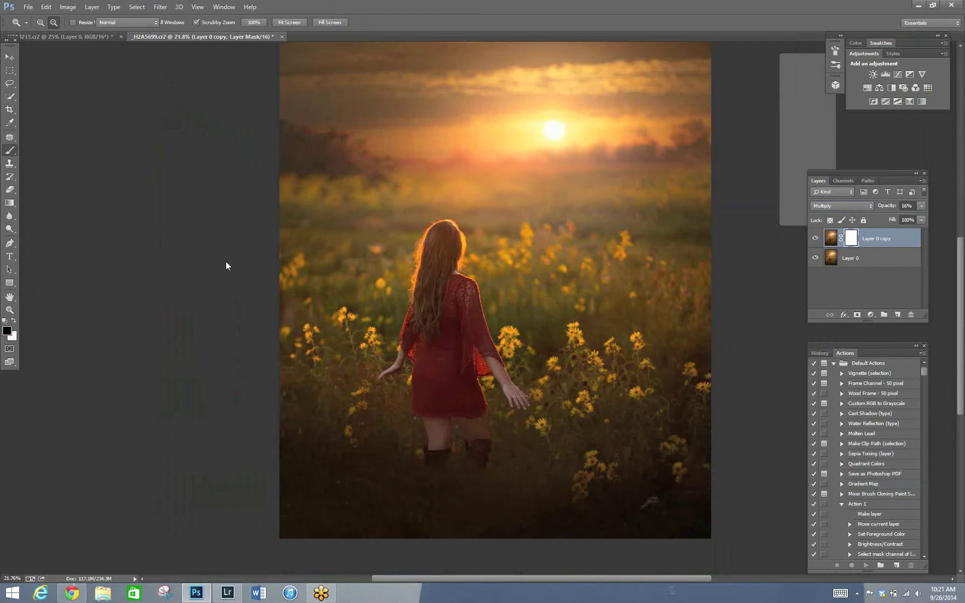
mouse_move(614, 357)
mouse_down()
mouse_move(627, 234)
mouse_move(403, 185)
mouse_up()
key(bracketleft)
key(bracketleft)
key(bracketleft)
key(bracketleft)
key(bracketleft)
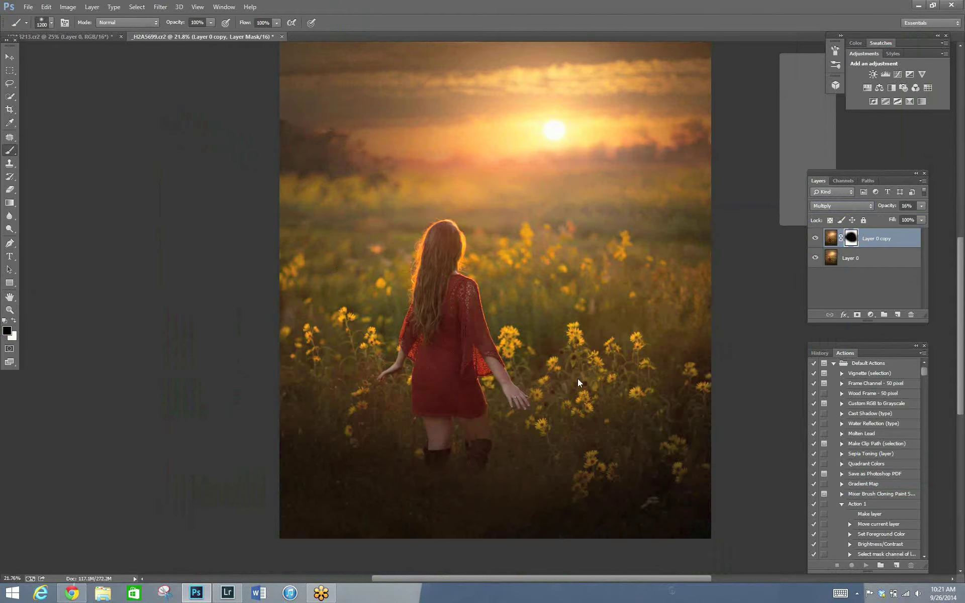
Refit the view on the whole photo and return to a smaller mask brush.
click(10, 310)
drag(397, 209, 79, 198)
key(ctrl+plus)
key(b)
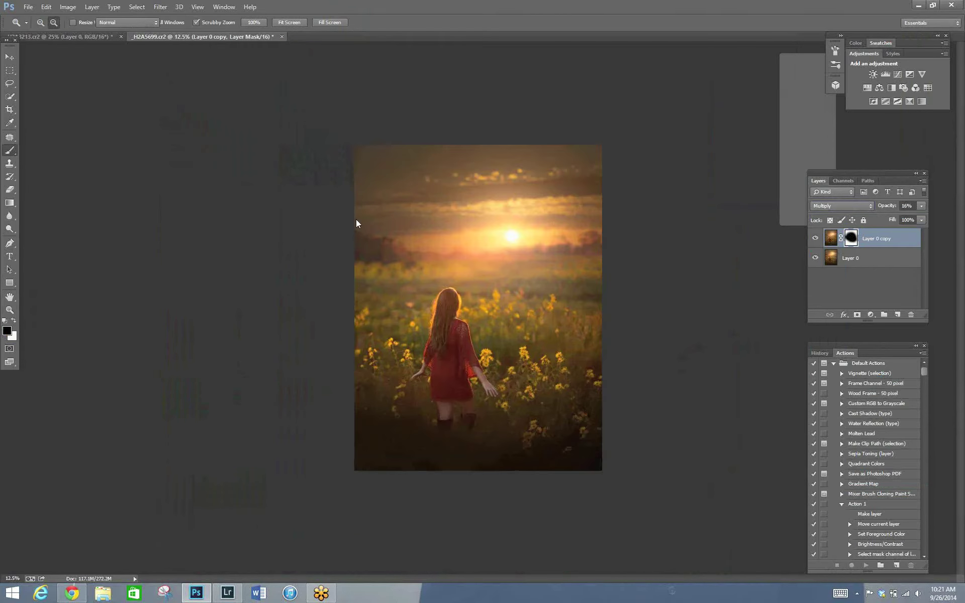
key(bracketleft)
key(bracketleft)
key(bracketleft)
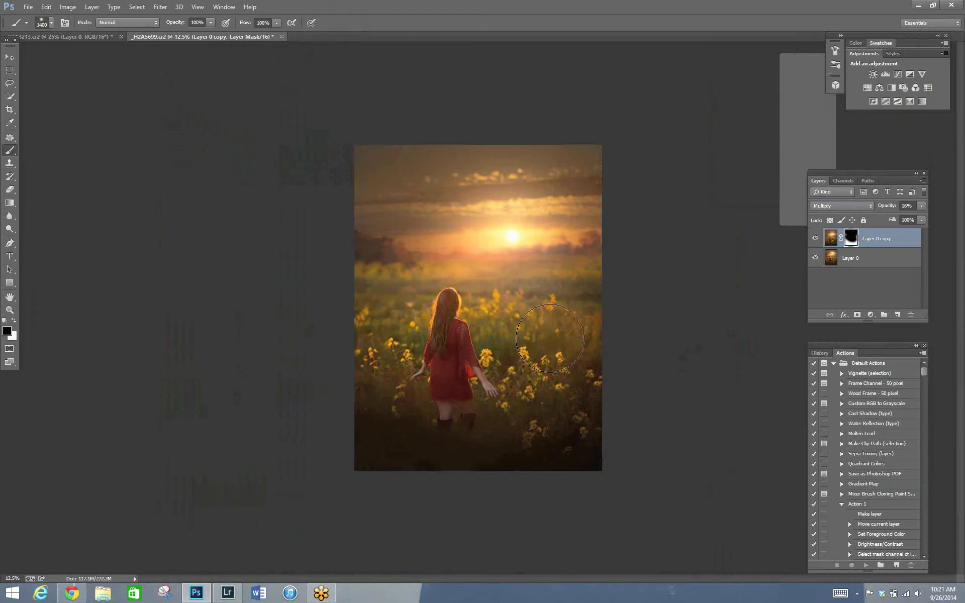
key(bracketleft)
key(bracketleft)
Switch to white and paint the mask back across the lower foreground with a fine brush.
key(x)
key(bracketleft)
key(bracketleft)
key(bracketleft)
key(bracketleft)
key(bracketleft)
key(bracketleft)
key(bracketleft)
key(bracketleft)
key(bracketright)
key(bracketleft)
key(bracketleft)
key(alt+space)
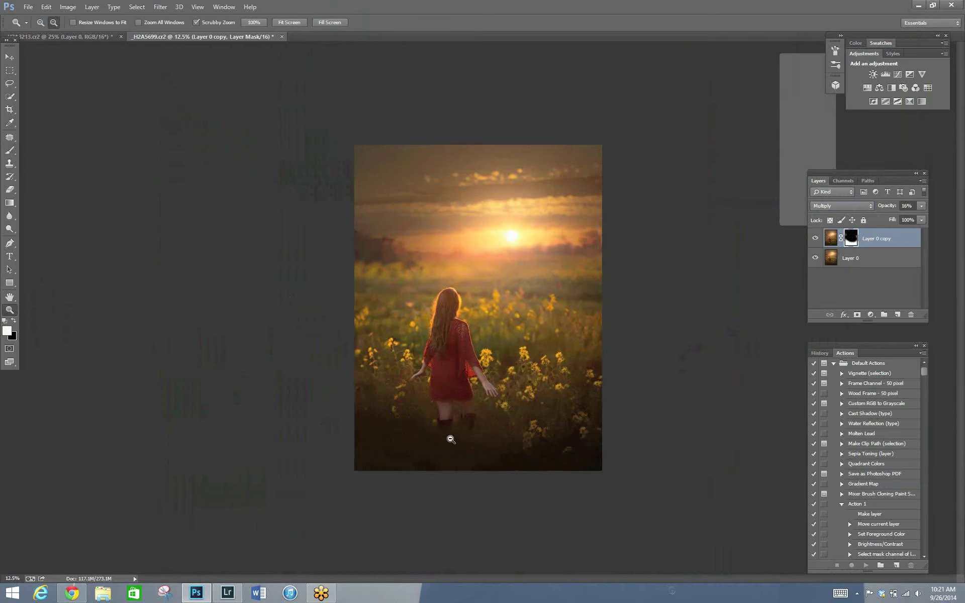
click(447, 437)
click(9, 137)
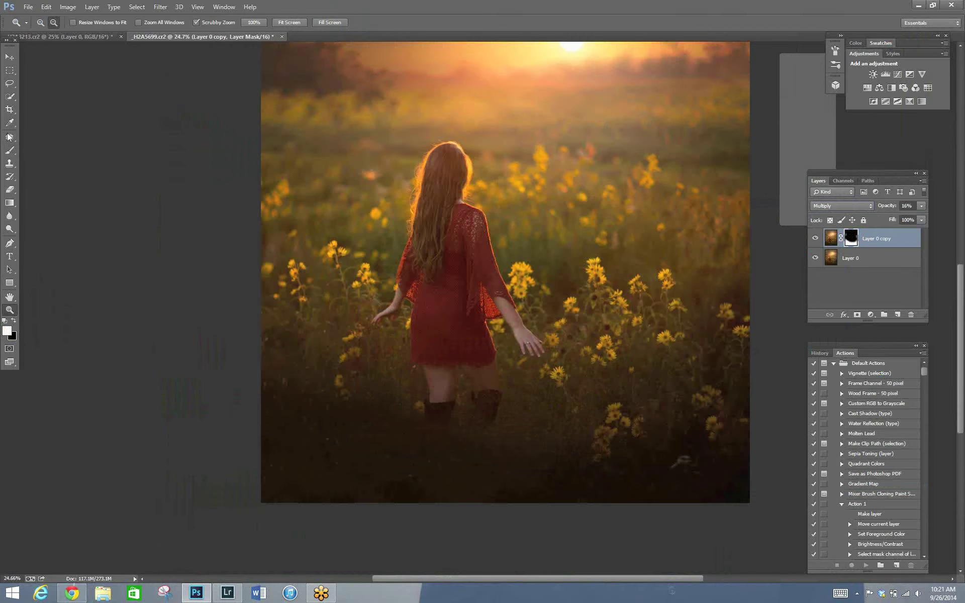
Flatten the layers and heal a blemish on the girl's leg with the Spot Healing Brush.
key(shift+j)
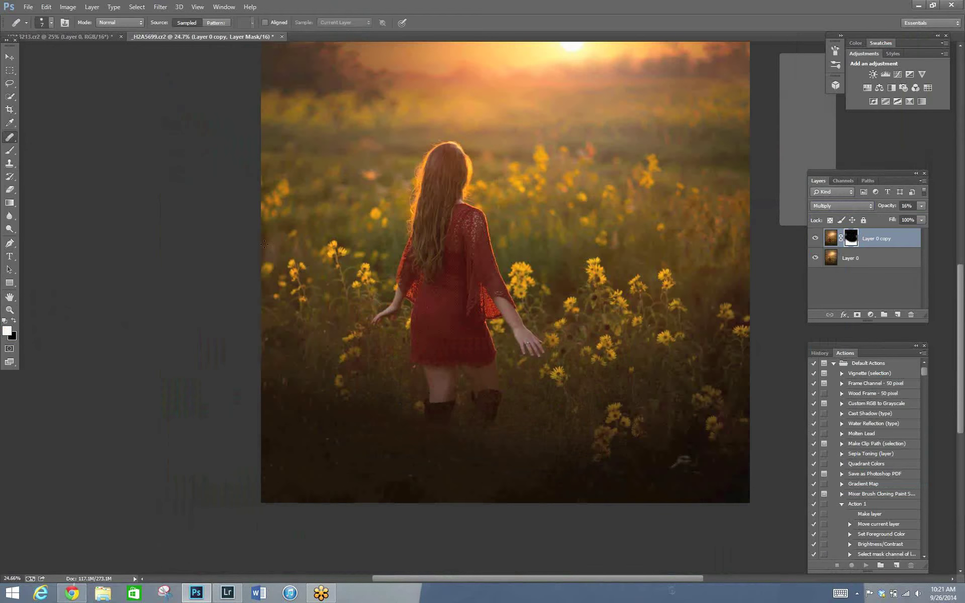
key(shift+j)
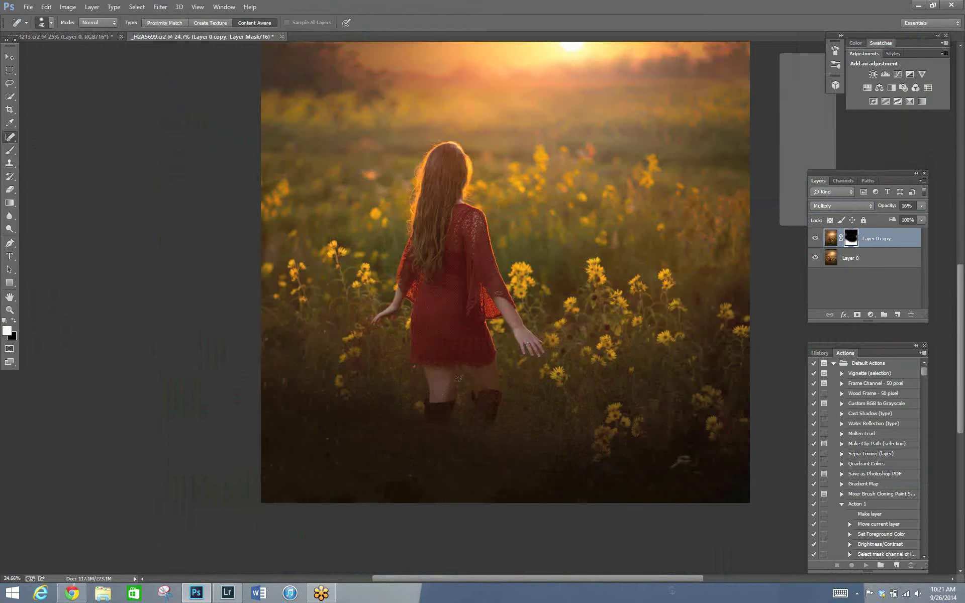
click(923, 181)
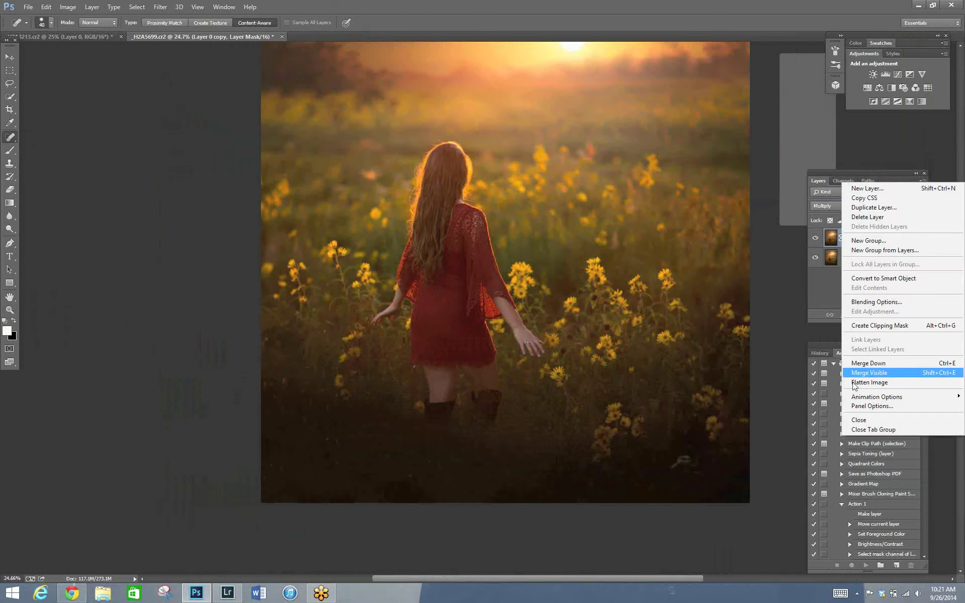
click(853, 382)
double_click(856, 238)
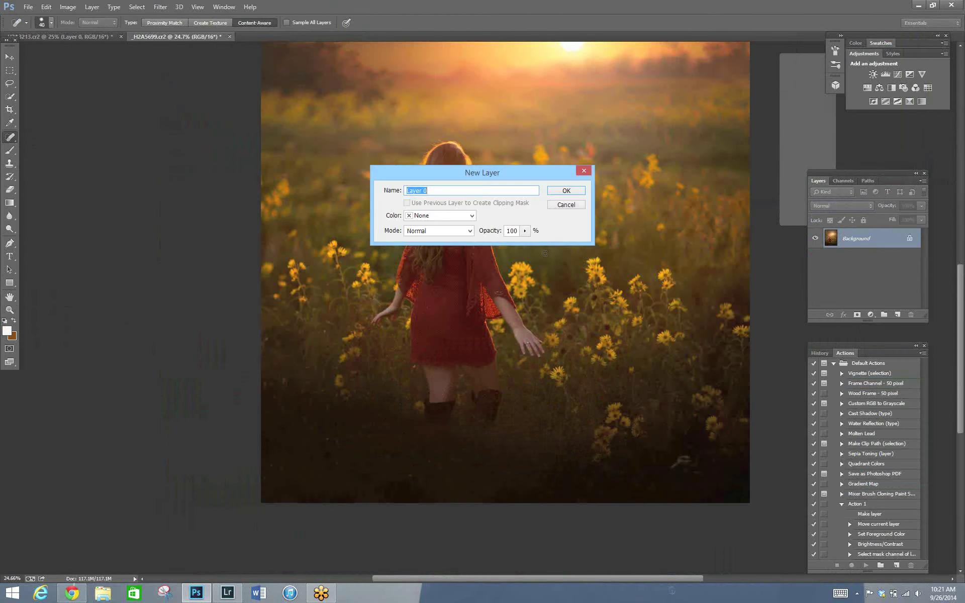
key(Escape)
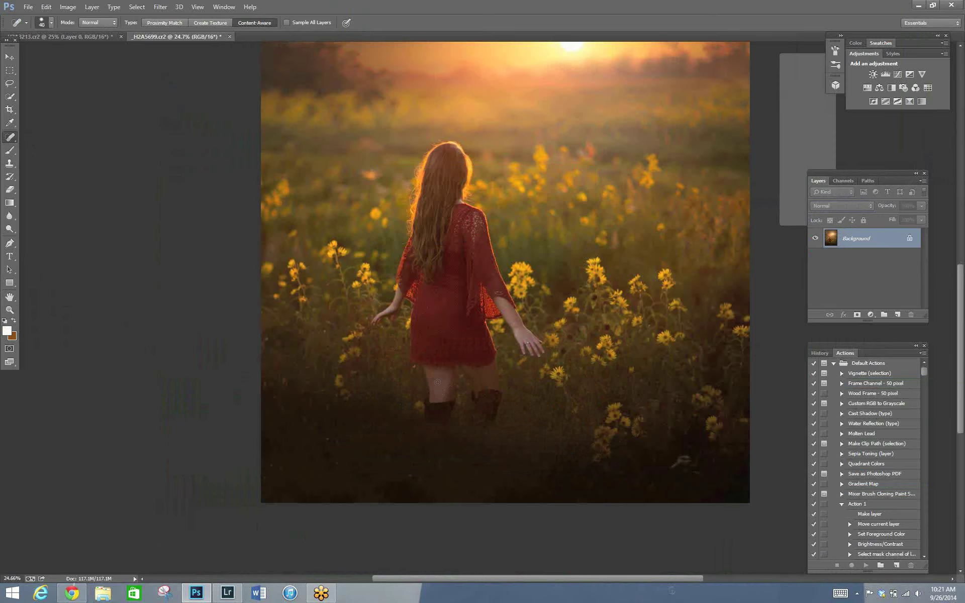
click(439, 378)
key(bracketright)
Convert the background into Layer 0 and duplicate it as Layer 0 copy.
double_click(860, 238)
key(Return)
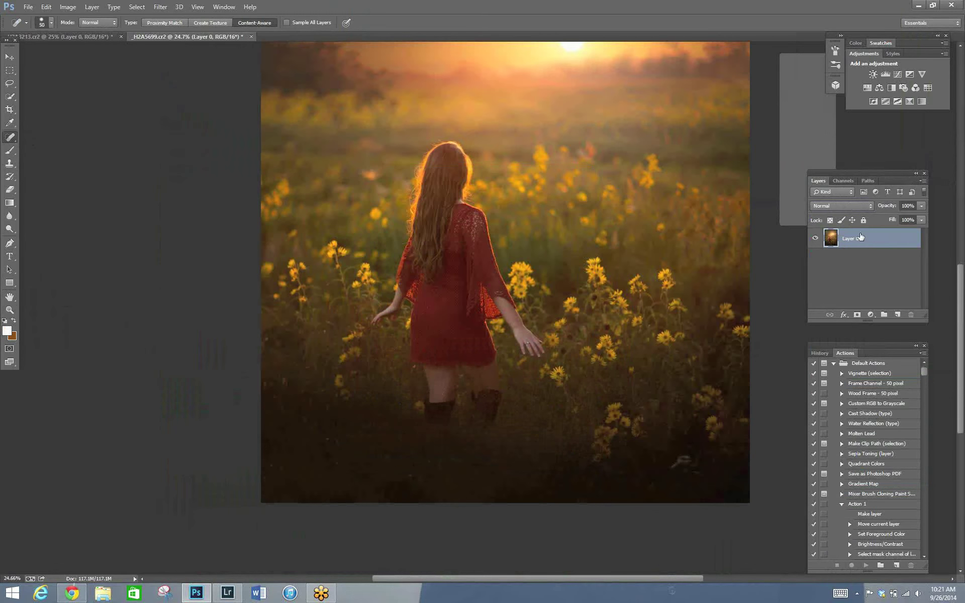
right_click(861, 237)
click(740, 210)
key(Return)
click(161, 6)
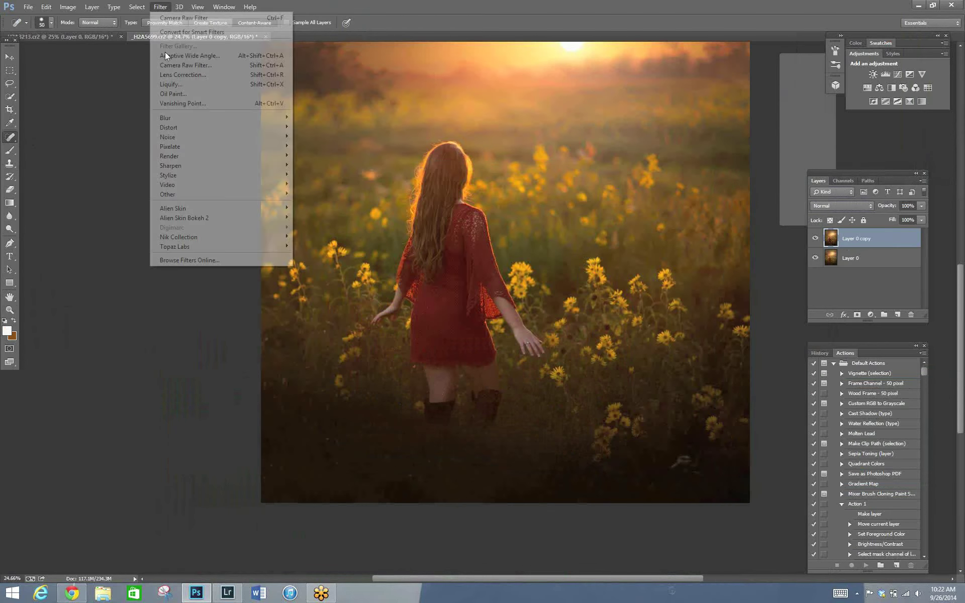
Apply a small Liquify Forward Warp to the field beside the girl's left hand.
click(171, 85)
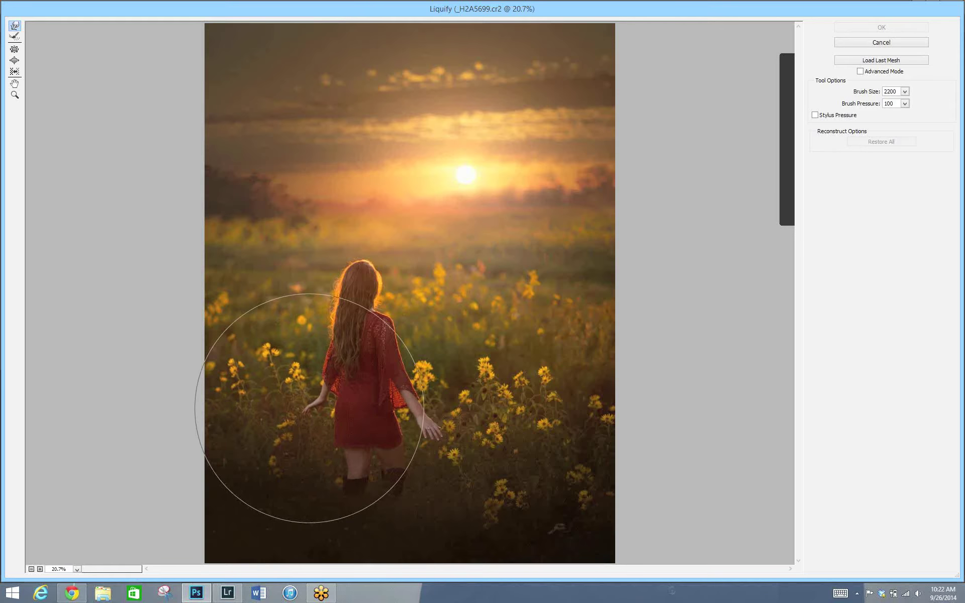
drag(310, 408, 304, 410)
key(bracketleft)
key(bracketleft)
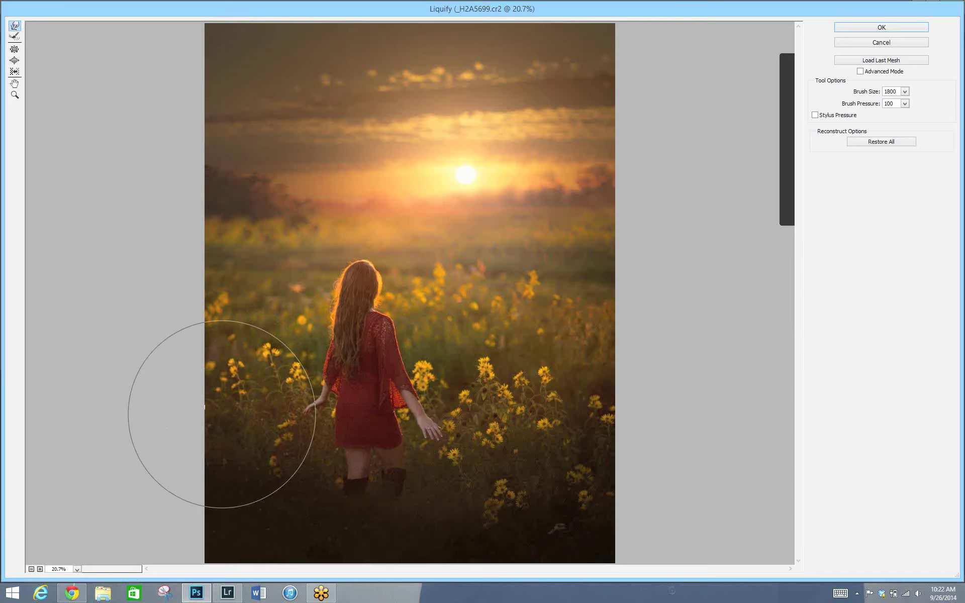
key(bracketleft)
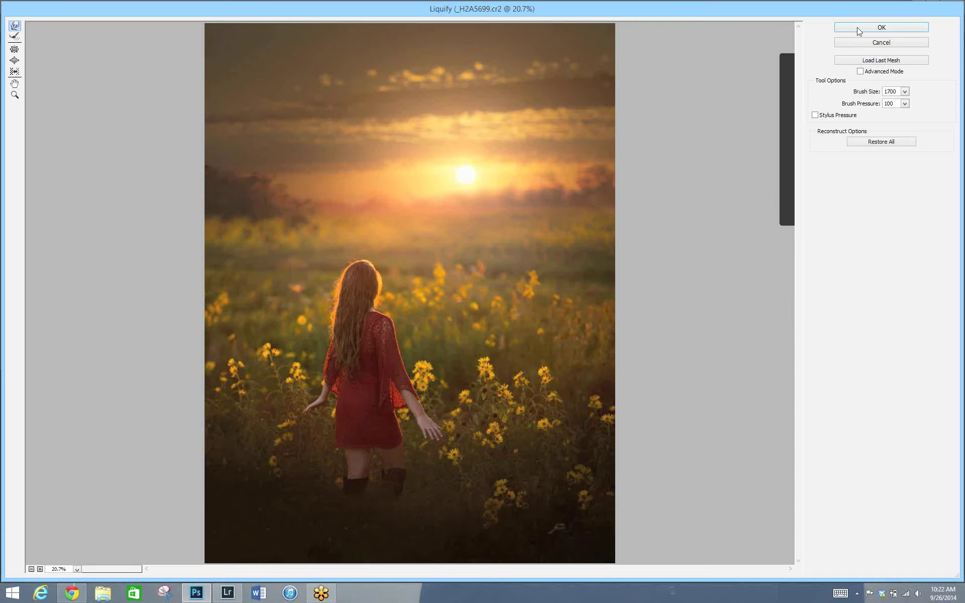
click(858, 27)
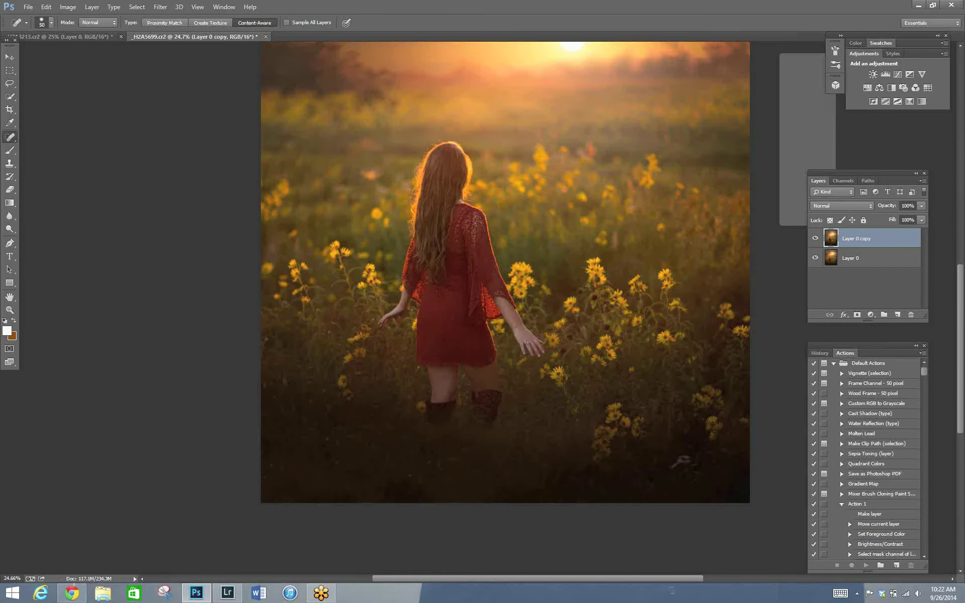
Pick the Clone Stamp with a larger brush, then flatten the image back into Layer 0.
click(10, 163)
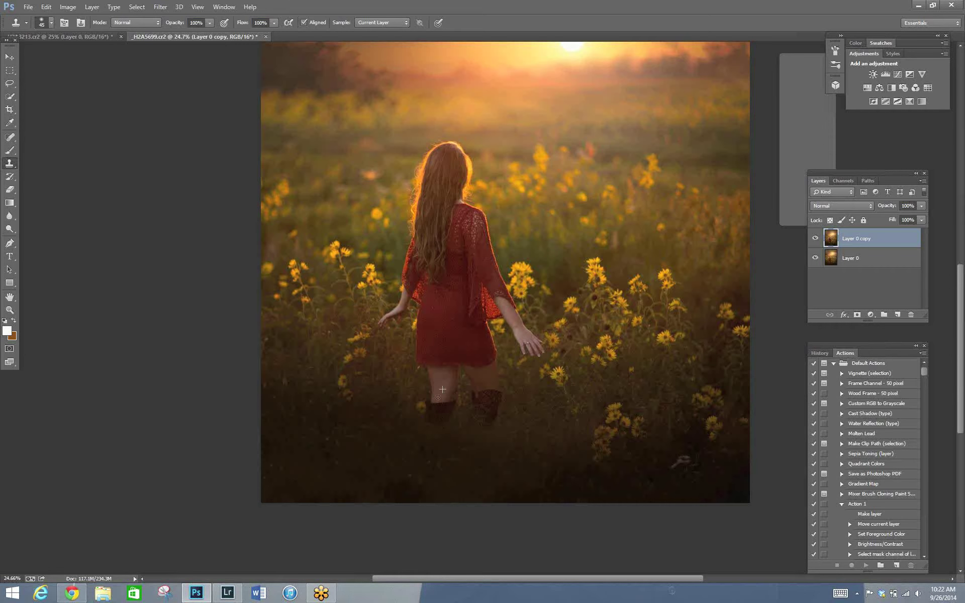
key(bracketright)
key(bracketright)
click(923, 182)
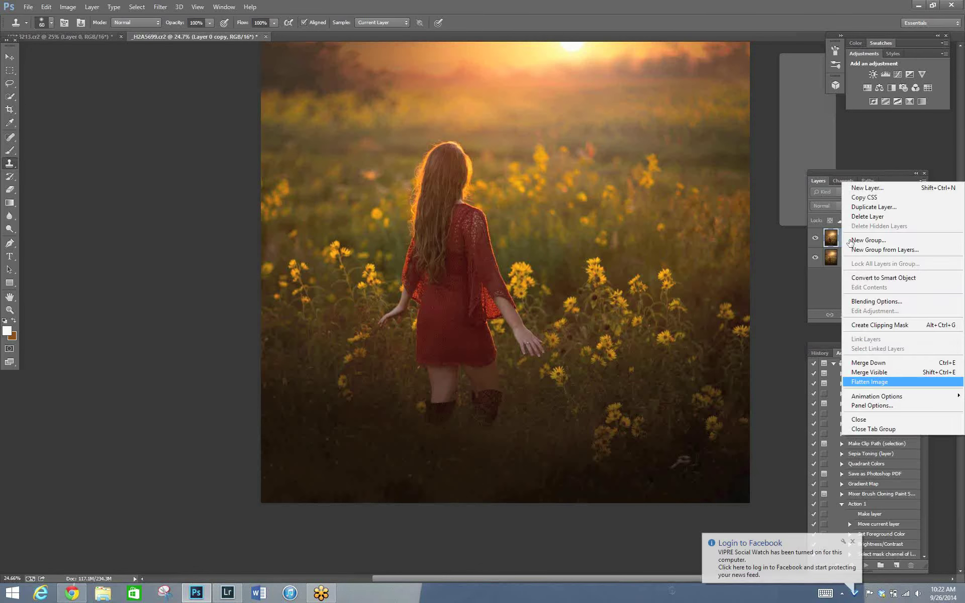
click(865, 386)
key(ctrl+shift+n)
click(558, 189)
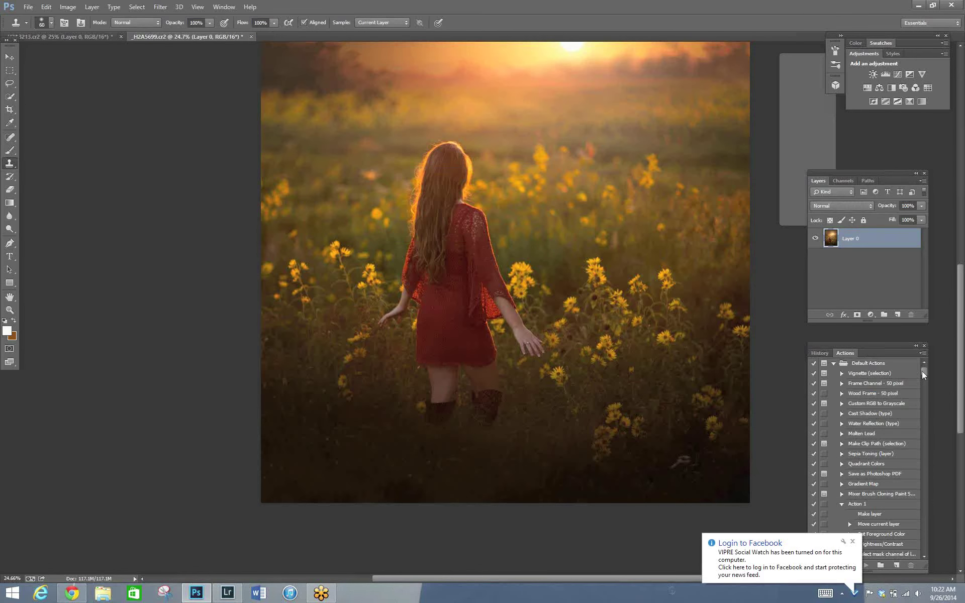
Run the Extra Sharp Detail action and continue through its dialogs until it finishes.
scroll(916, 451, down, 15)
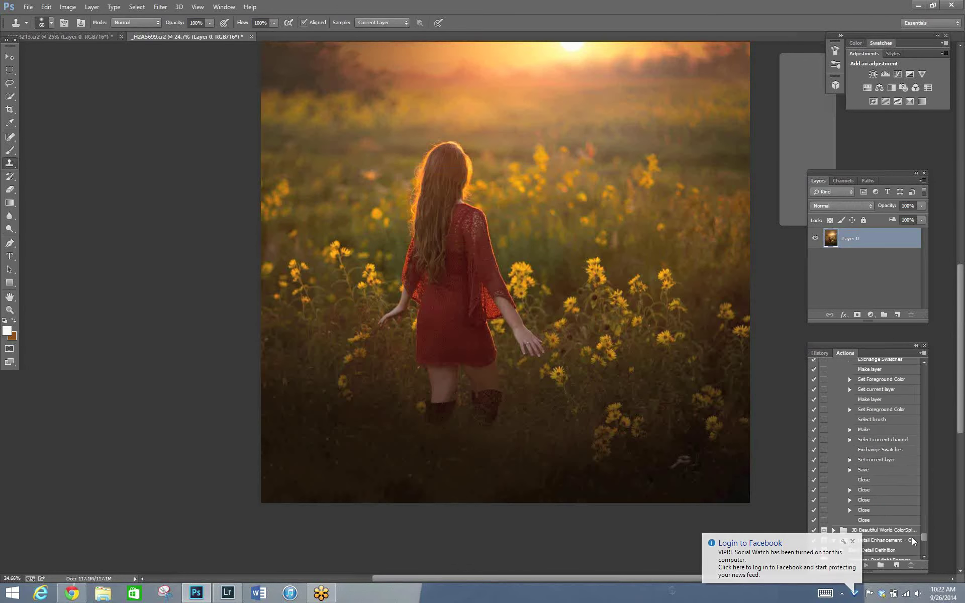
scroll(913, 543, down, 10)
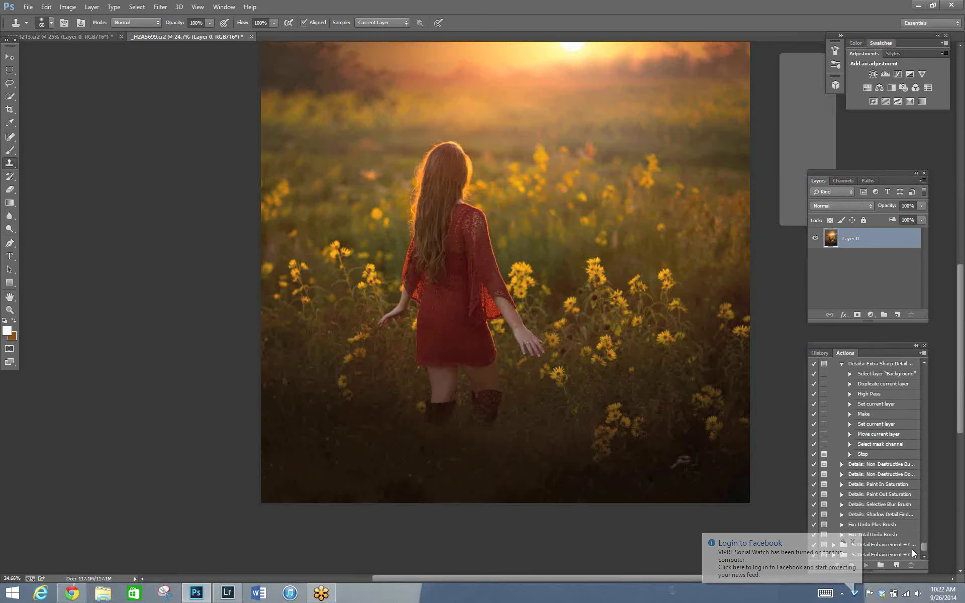
scroll(913, 542, up, 6)
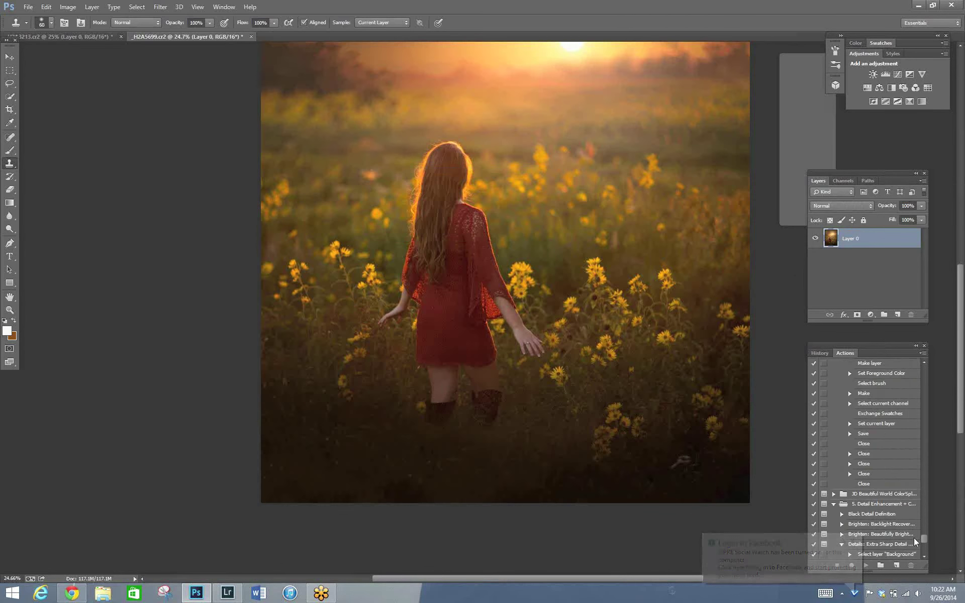
click(876, 532)
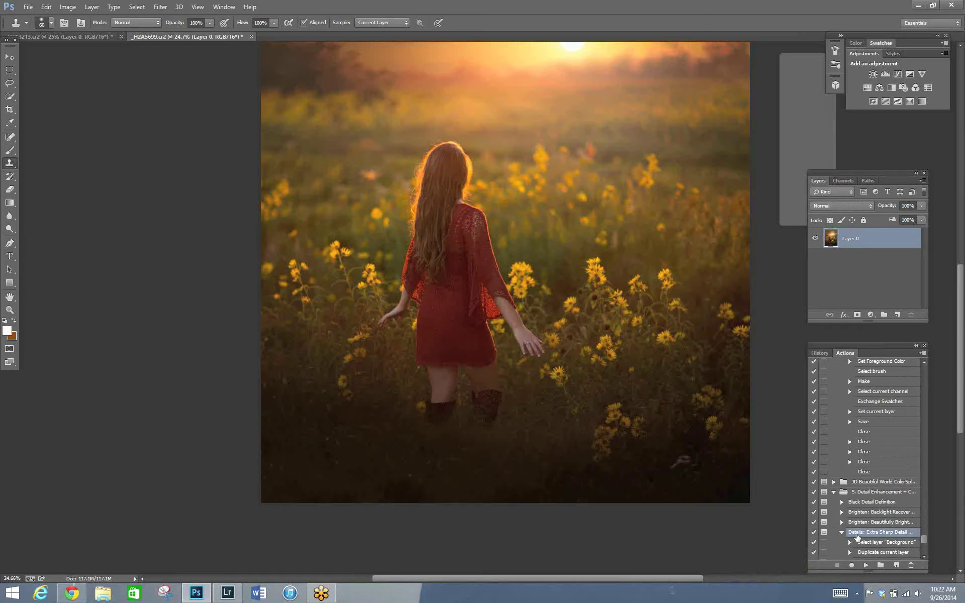
click(865, 565)
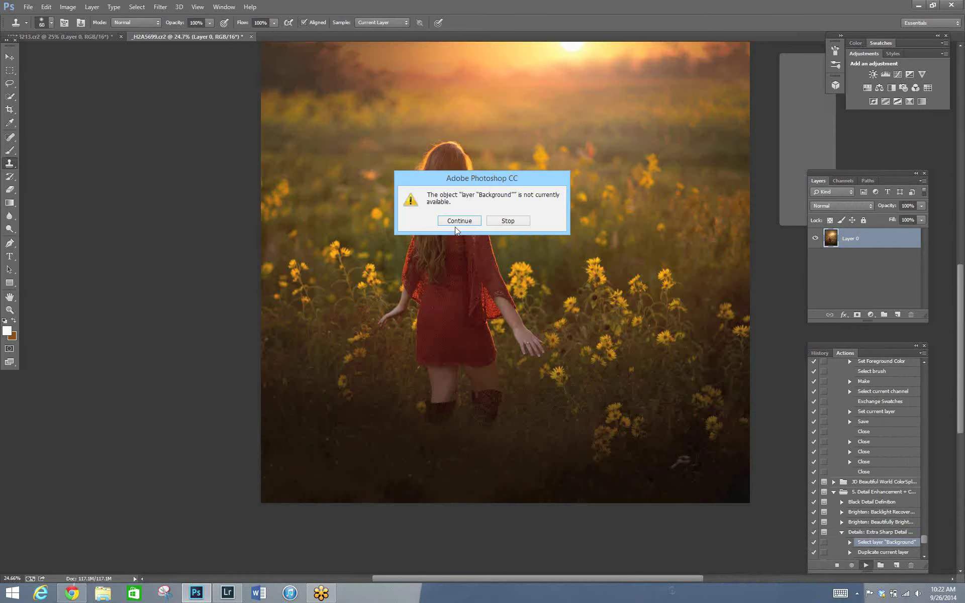
click(458, 222)
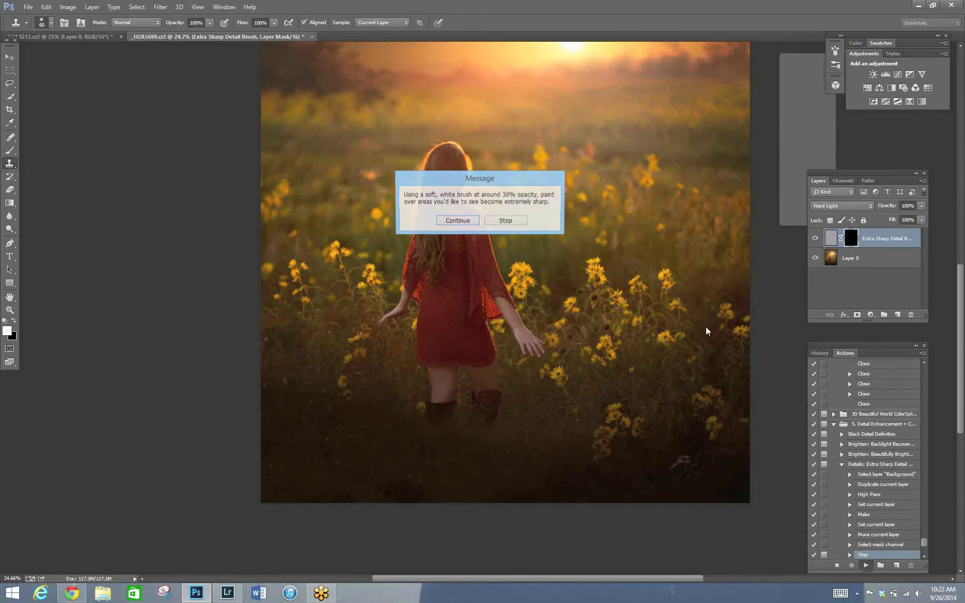
click(458, 221)
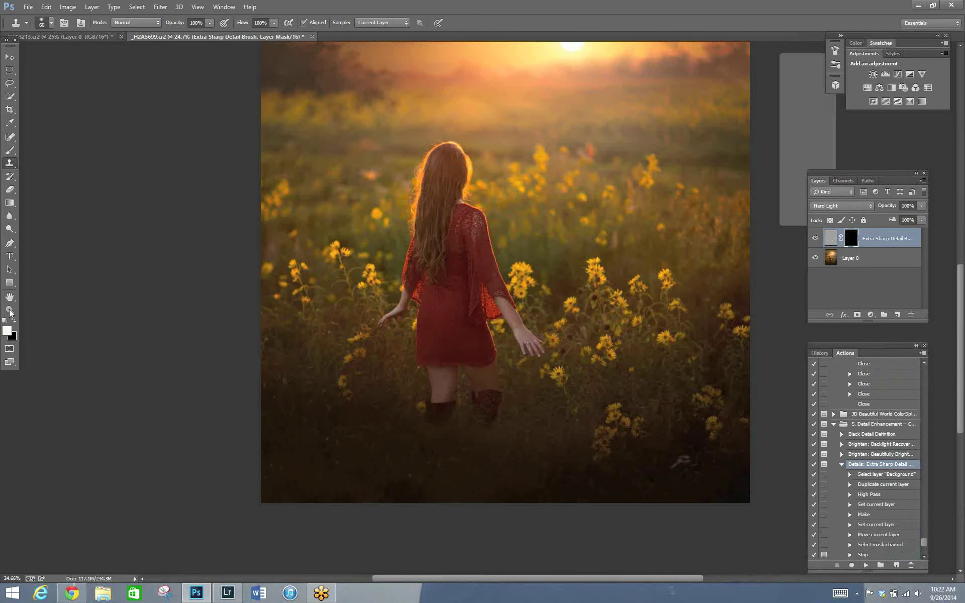
Paint sharpness onto the shoulder lace and dress sleeve with a small white brush.
key(b)
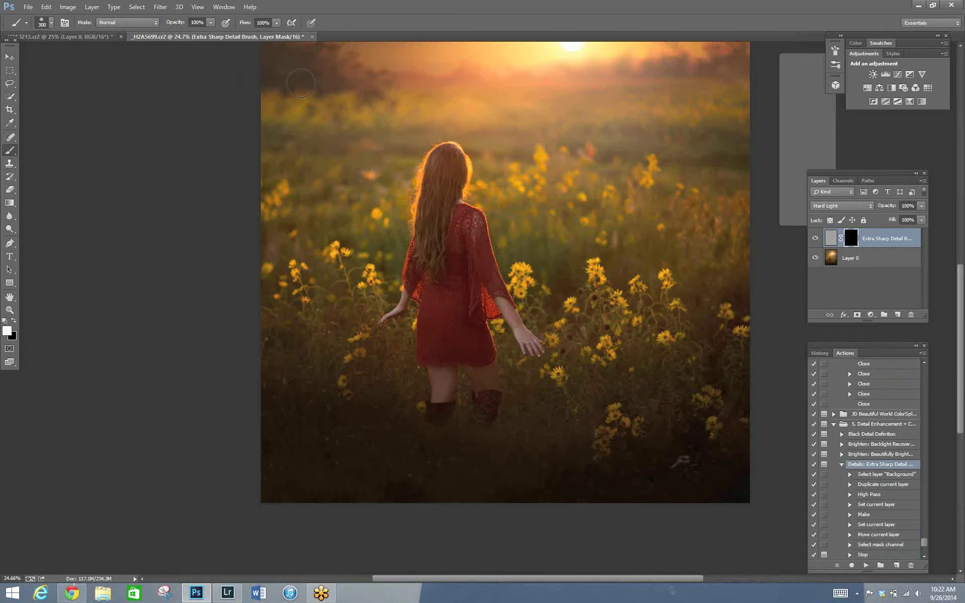
key(bracketleft)
key(bracketleft)
key(bracketleft)
click(468, 231)
drag(470, 269, 488, 279)
key(bracketleft)
key(bracketleft)
key(bracketleft)
key(bracketright)
key(bracketright)
key(bracketright)
key(bracketright)
key(bracketleft)
Paint sharpness down to the hand and over nearby flowers, then set brush opacity to 24%.
key(bracketleft)
key(bracketleft)
key(bracketleft)
mouse_move(612, 353)
mouse_down()
mouse_move(596, 365)
mouse_move(555, 338)
mouse_up()
mouse_move(648, 323)
mouse_down()
mouse_move(667, 332)
mouse_move(719, 316)
mouse_move(719, 372)
mouse_up()
key(bracketright)
mouse_move(548, 365)
mouse_down()
mouse_move(572, 368)
mouse_move(608, 305)
mouse_up()
key(bracketleft)
key(bracketright)
key(2)
key(4)
Flatten the sharpened image into a single Layer 0 and switch over to Lightroom.
click(9, 297)
key(z)
alt+click(387, 226)
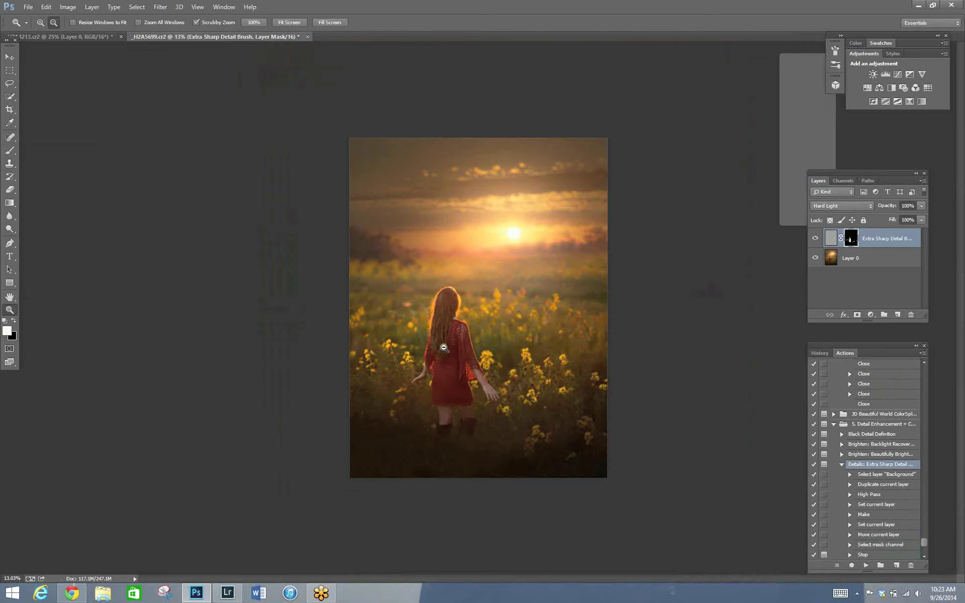
drag(444, 347, 456, 354)
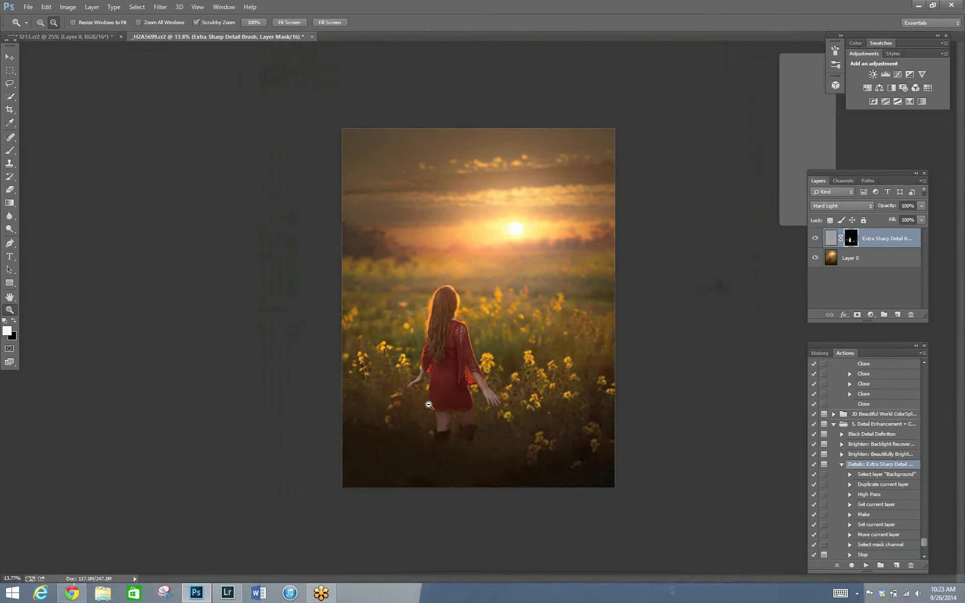
click(528, 442)
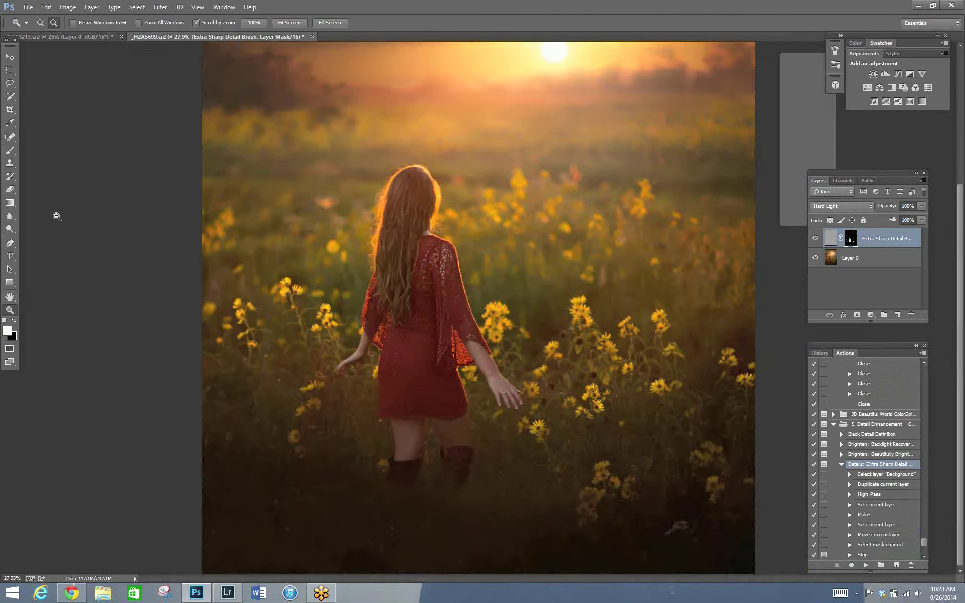
click(9, 151)
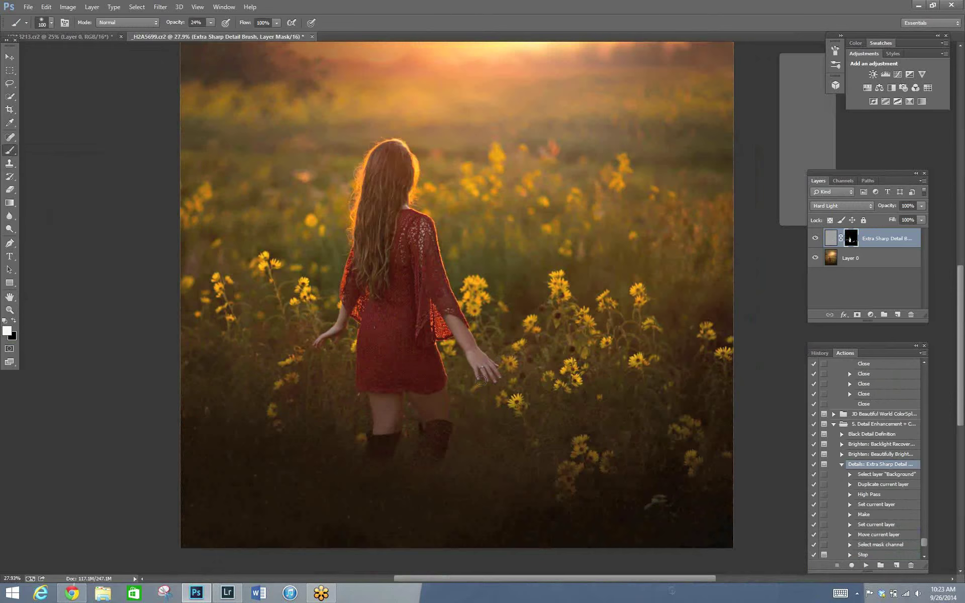
key(z)
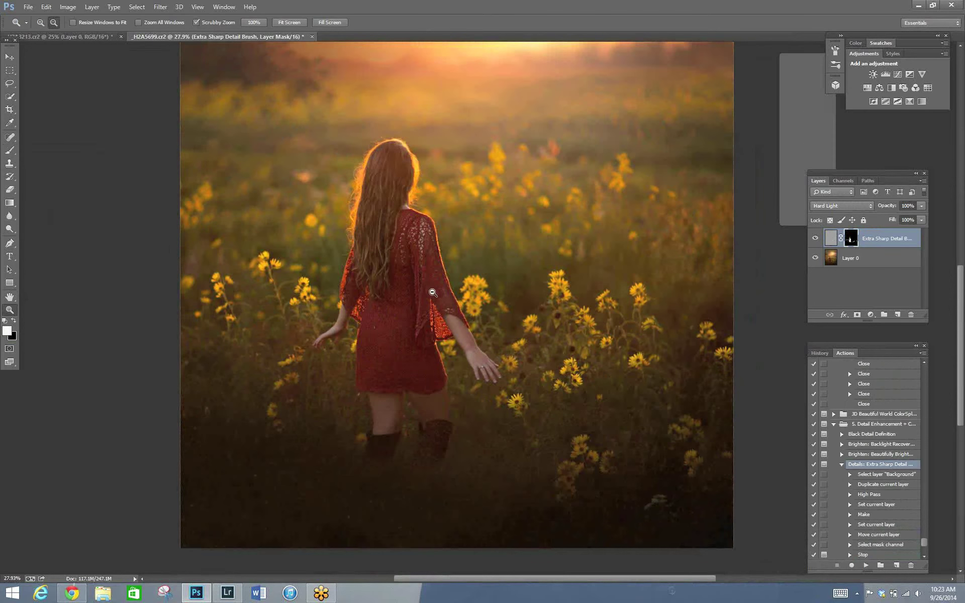
scroll(444, 494, down, 3)
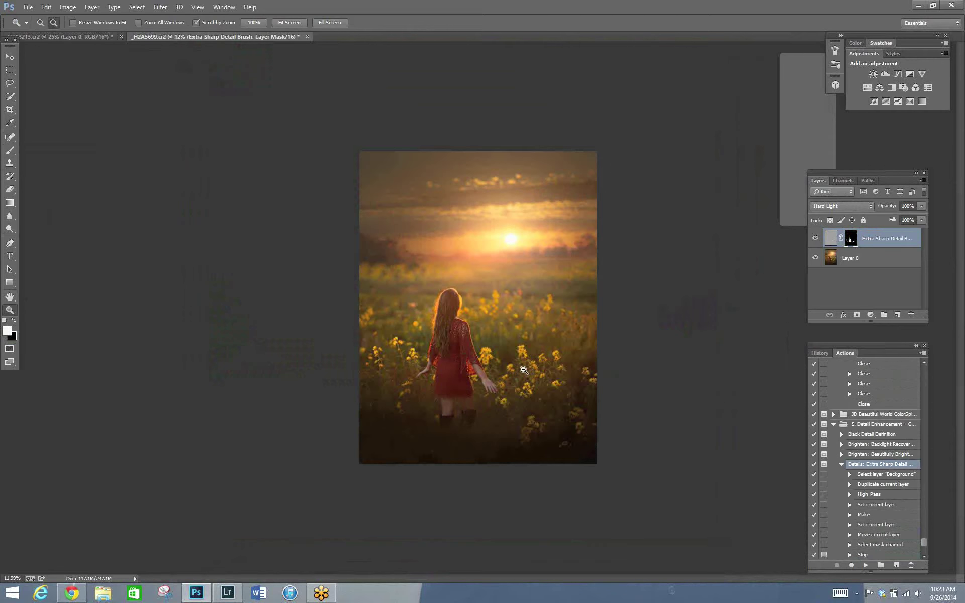
click(923, 181)
click(865, 382)
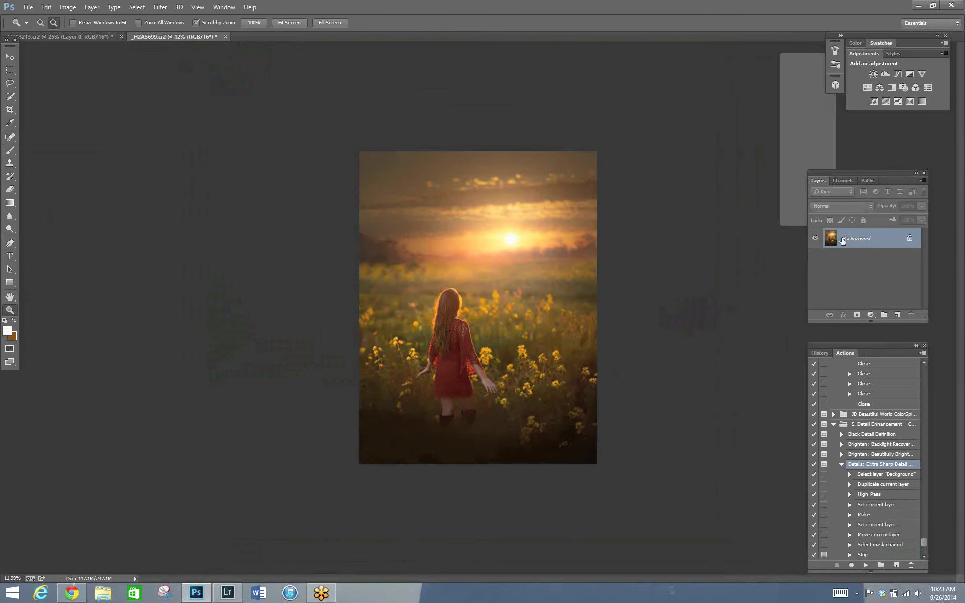
key(Return)
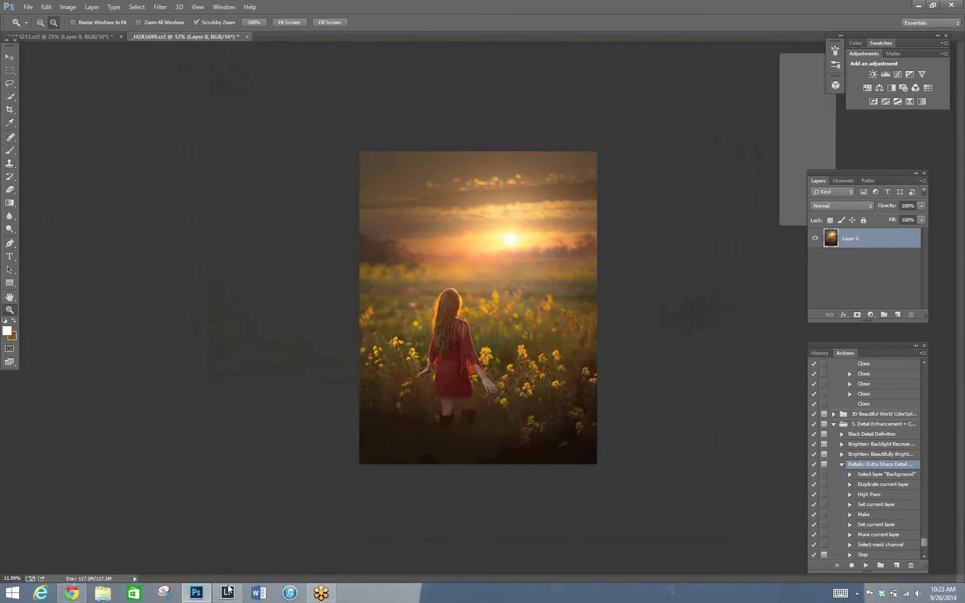
click(238, 592)
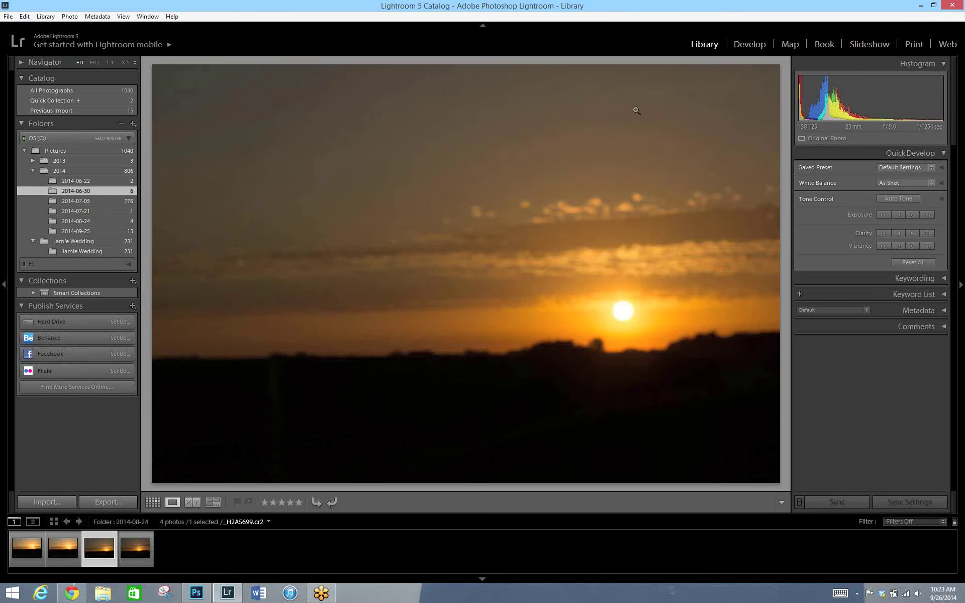
Browse the dated folders and open the 2014-09-25 folder.
click(94, 161)
click(103, 191)
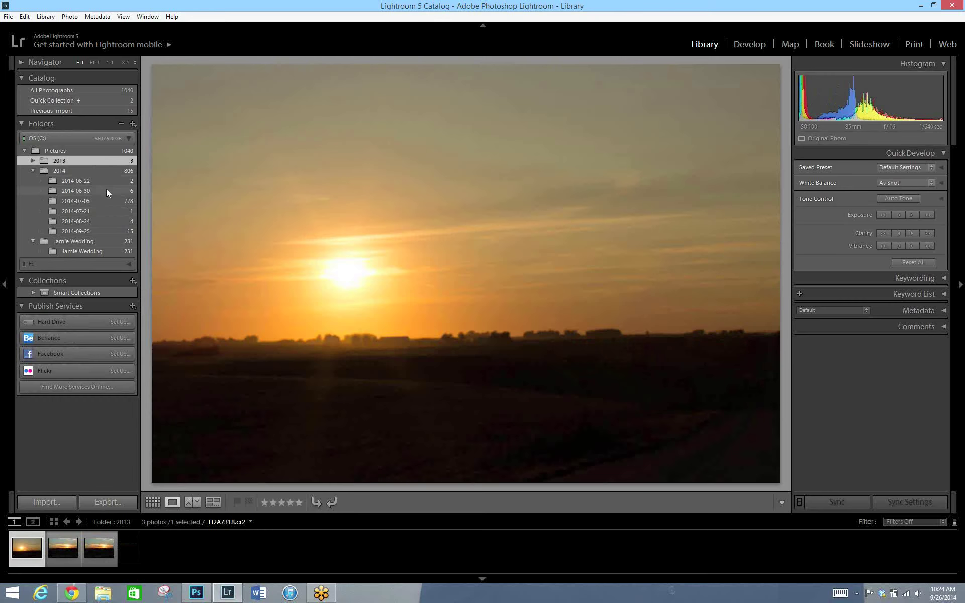
click(102, 220)
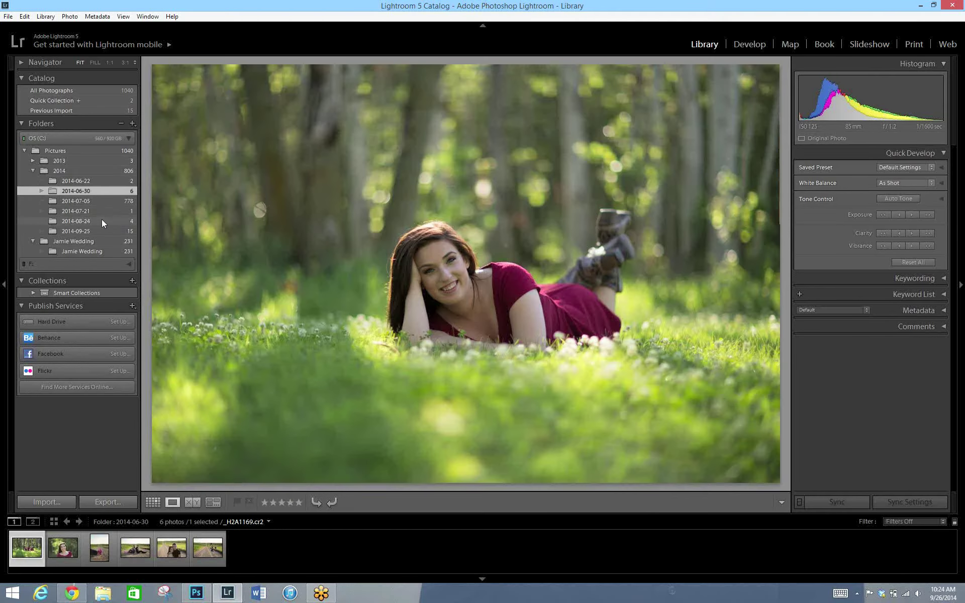
click(100, 208)
click(105, 193)
click(103, 222)
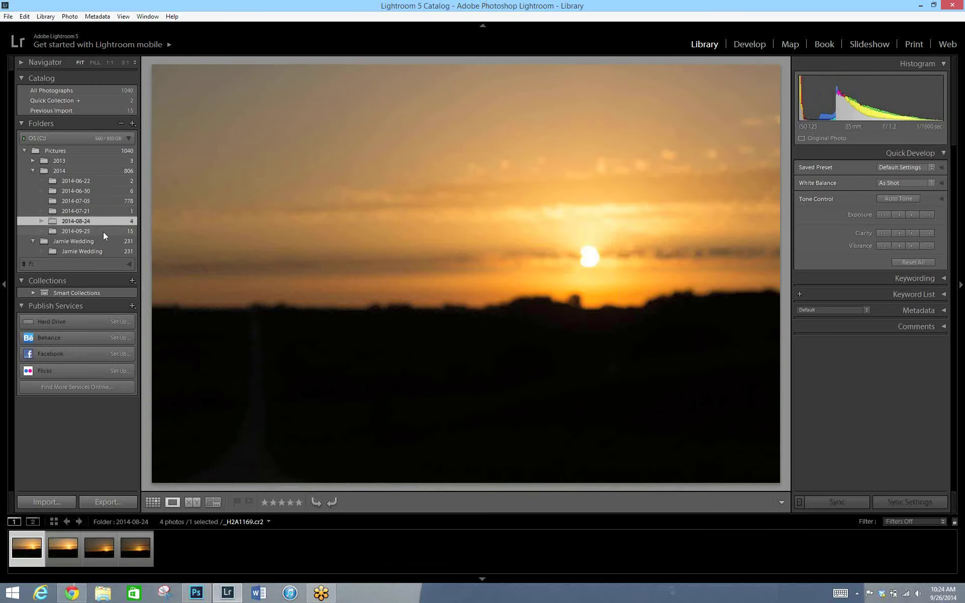
click(104, 231)
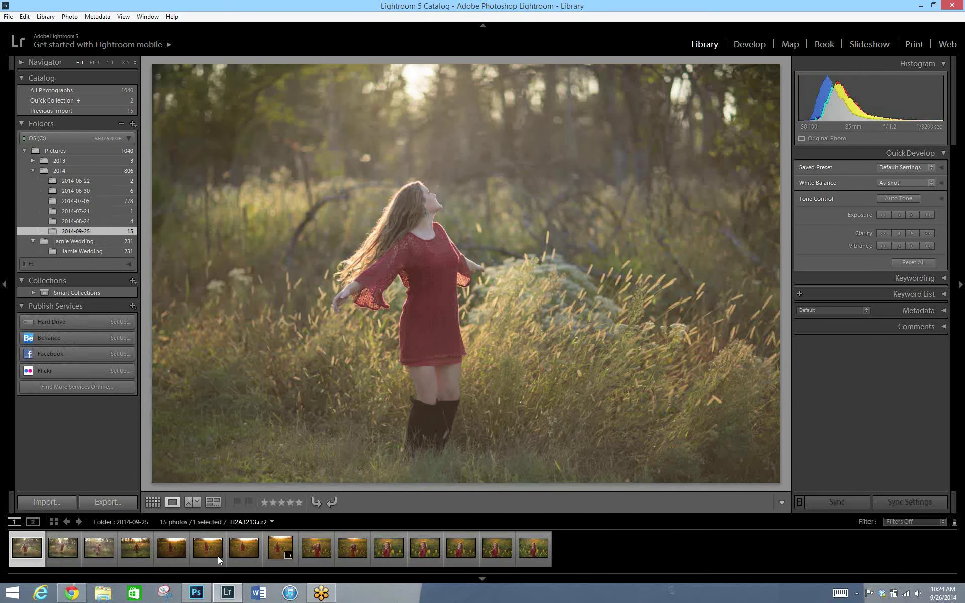
Select _H2A3202.cr2 in the filmstrip and send it to Photoshop CC for editing.
click(169, 551)
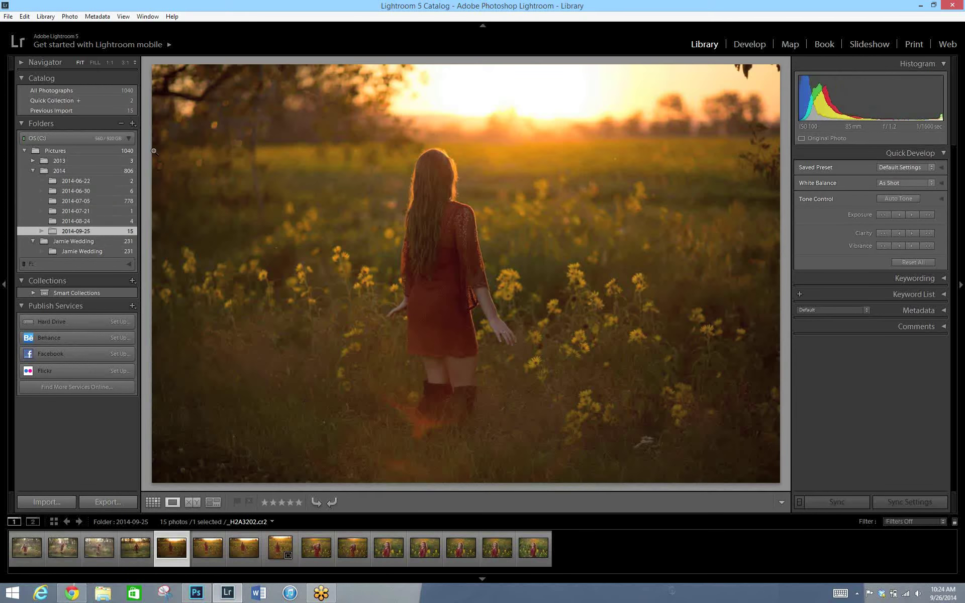
click(210, 550)
click(240, 550)
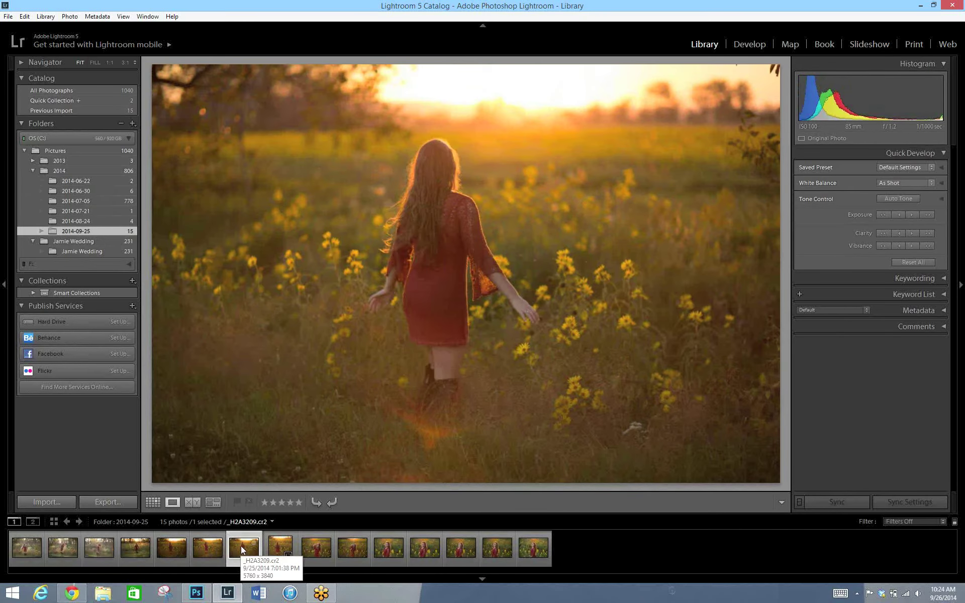
click(169, 551)
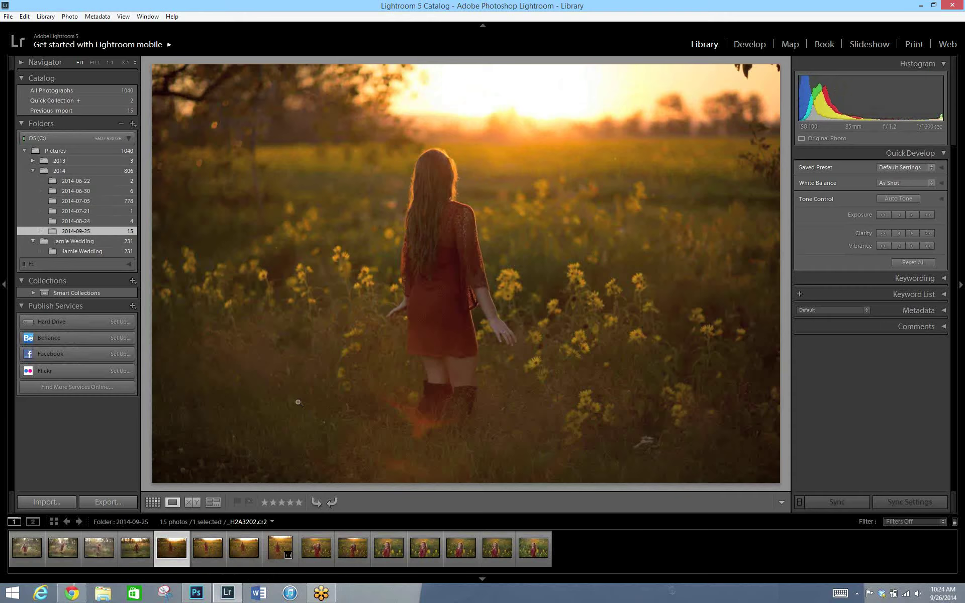
click(70, 16)
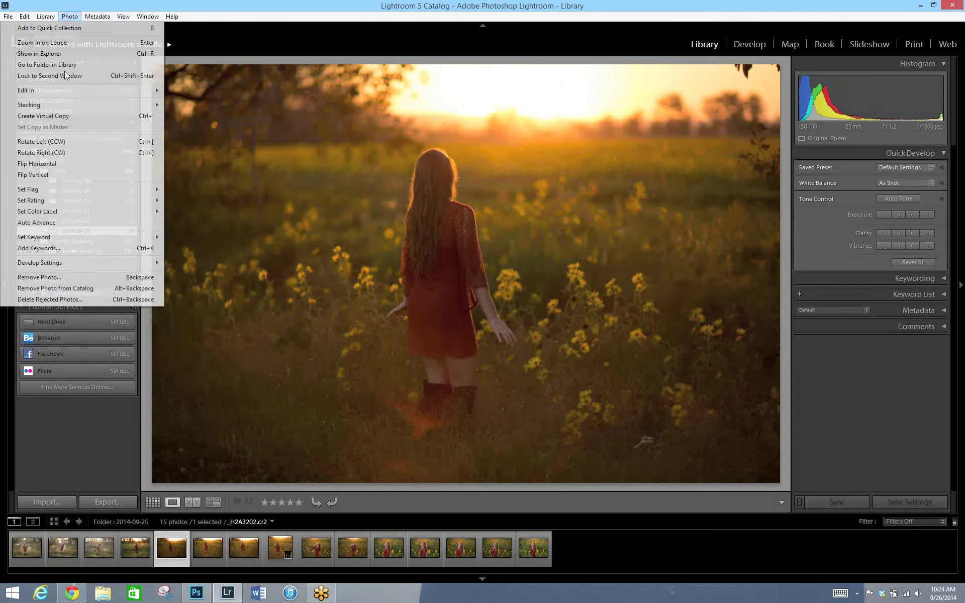
mouse_move(101, 91)
click(479, 403)
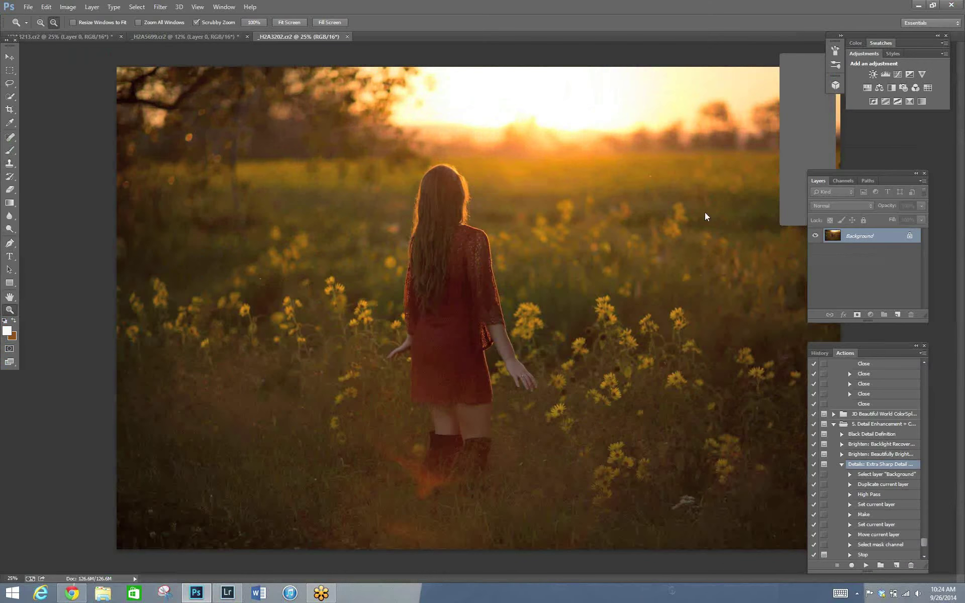
Convert _H2A3202.cr2's background to Layer 0 and return to the _H2A5699.cr2 document.
double_click(860, 236)
key(Return)
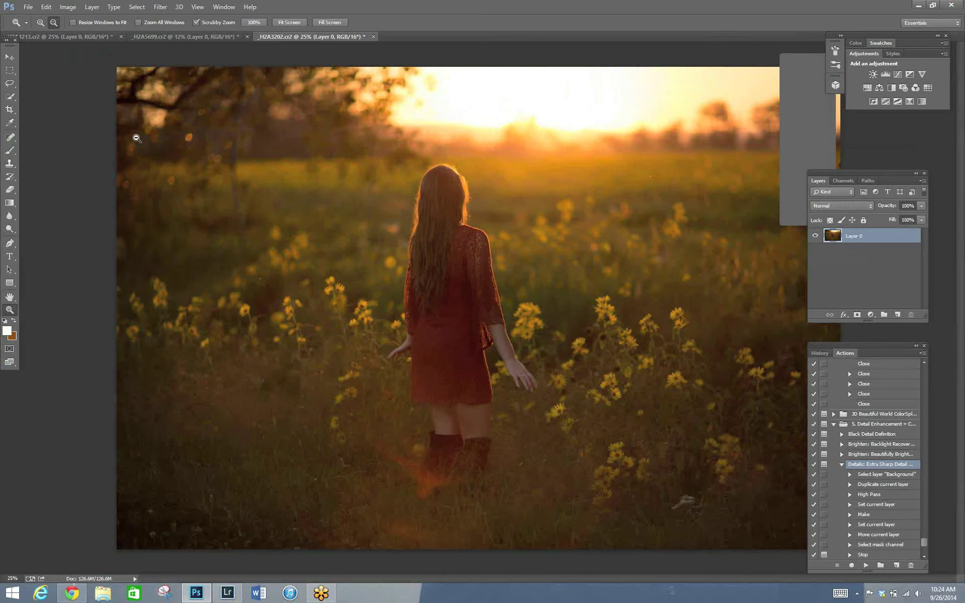
click(181, 35)
Zoom in and out on the girl in _H2A5699.cr2, then start duplicating Layer 0.
click(9, 57)
key(z)
click(501, 453)
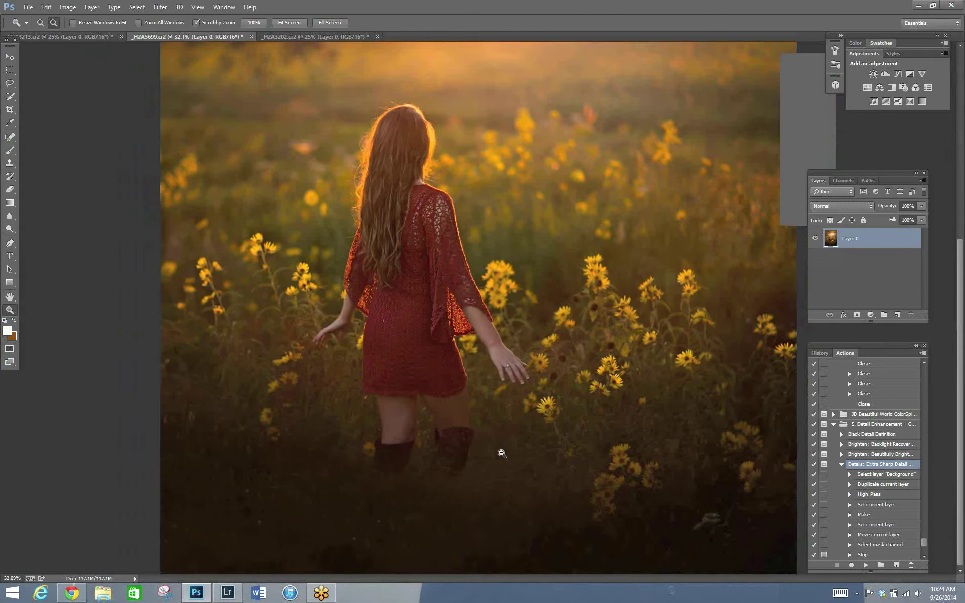
alt+click(479, 459)
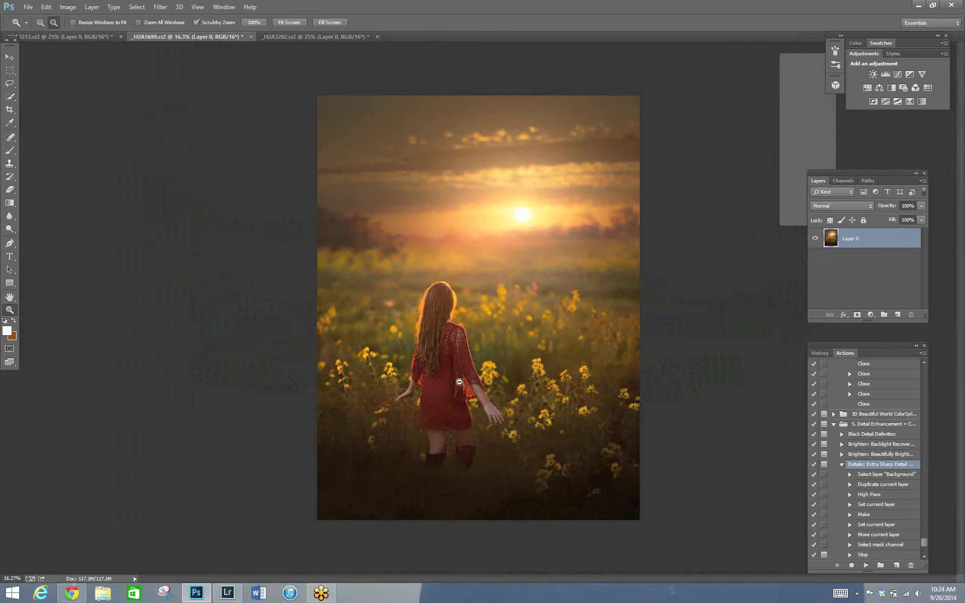
scroll(510, 451, up, 5)
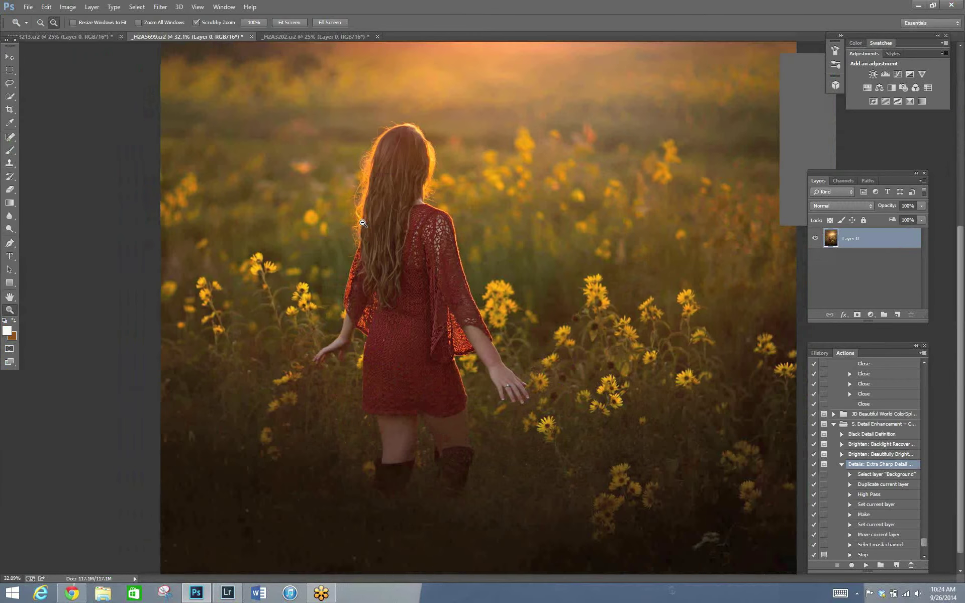
right_click(858, 236)
Create a Layer 0 copy and switch to the Sponge tool in Saturate mode.
key(Return)
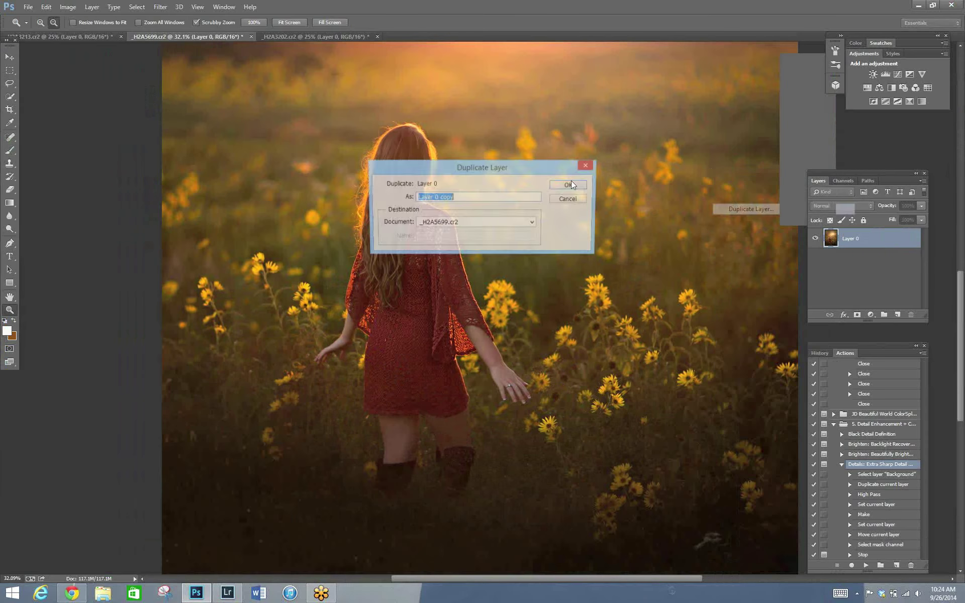
click(569, 183)
click(10, 230)
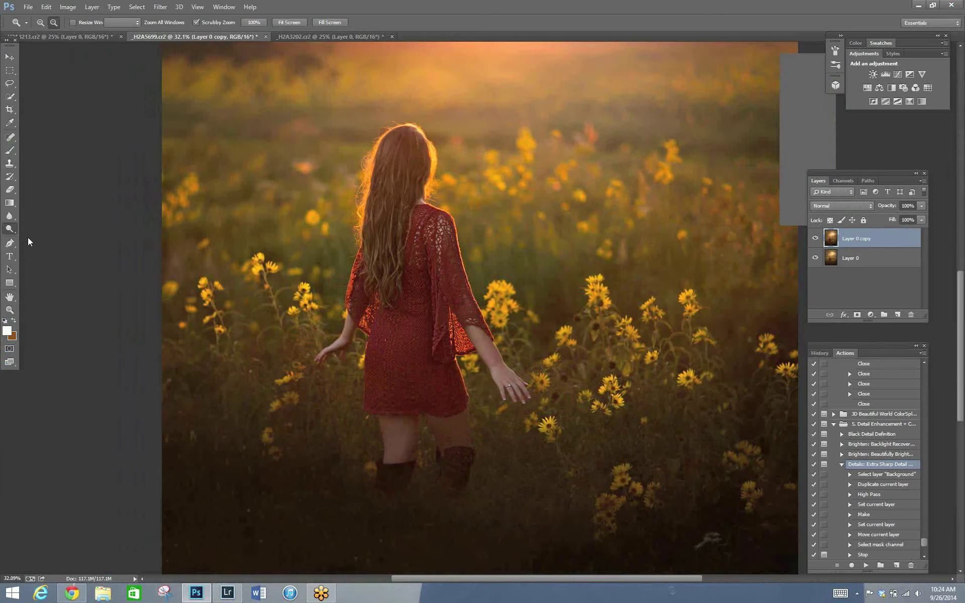
click(51, 249)
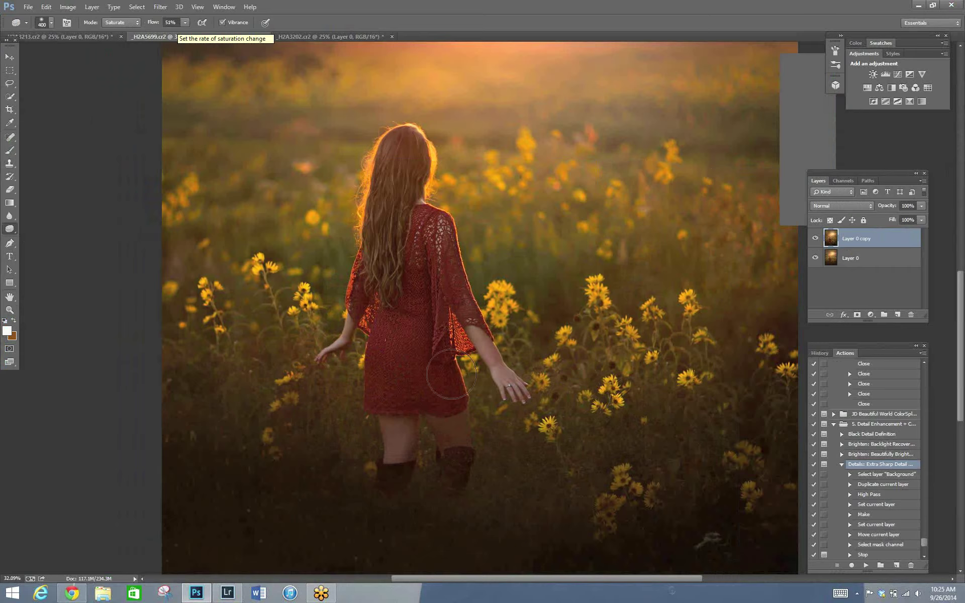
Sponge the girl's red dress at 51% flow, resizing the brush for the hem.
key(bracketleft)
key(bracketleft)
key(bracketleft)
key(bracketleft)
key(bracketleft)
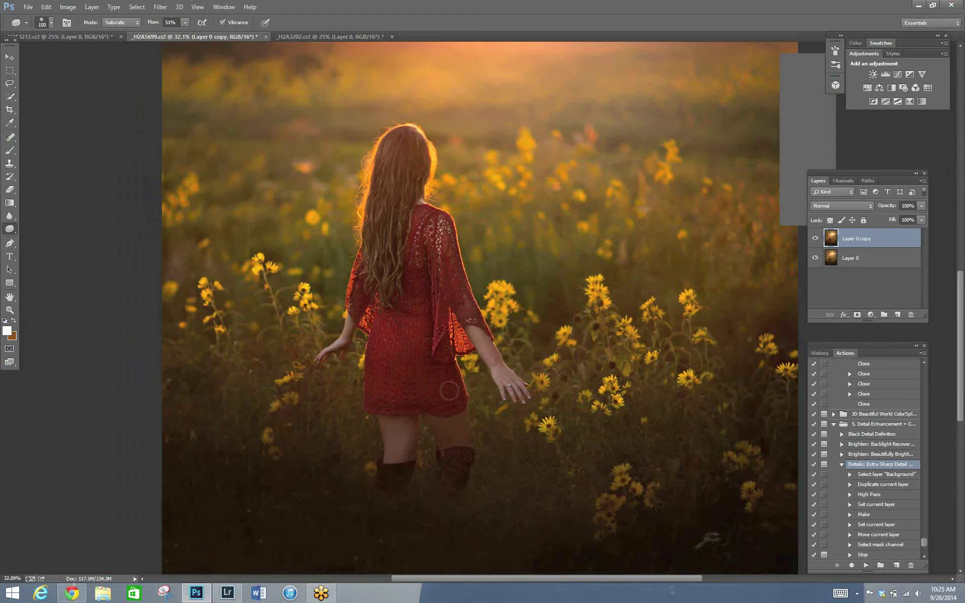
key(bracketright)
key(bracketright)
key(bracketleft)
key(bracketleft)
key(bracketright)
key(bracketright)
key(bracketleft)
key(bracketleft)
key(bracketleft)
key(bracketleft)
key(bracketleft)
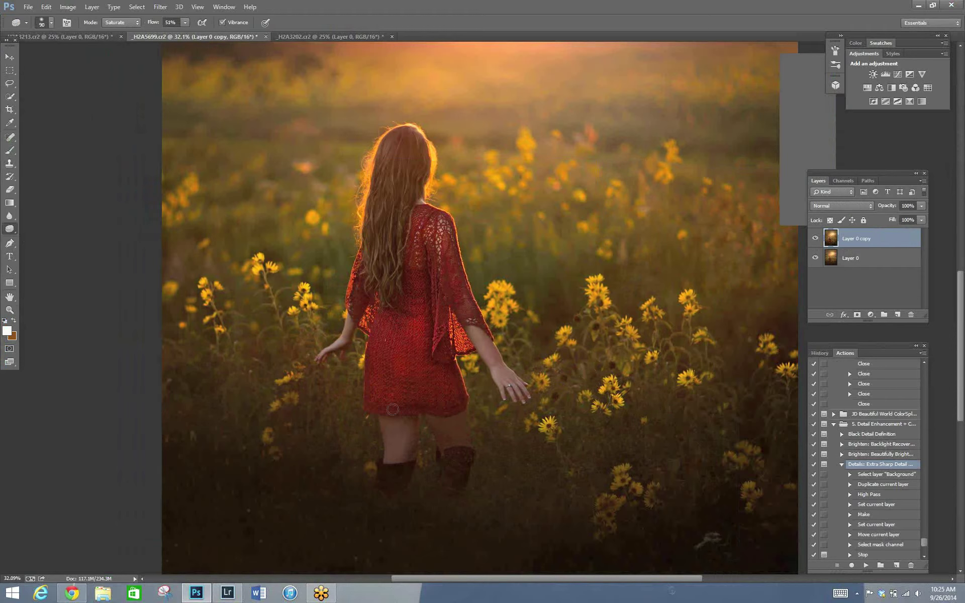
key(bracketright)
key(bracketright)
key(bracketright)
key(bracketright)
click(9, 310)
Set the dress copy to 64% opacity and paint on a new layer mask.
drag(729, 372, 658, 370)
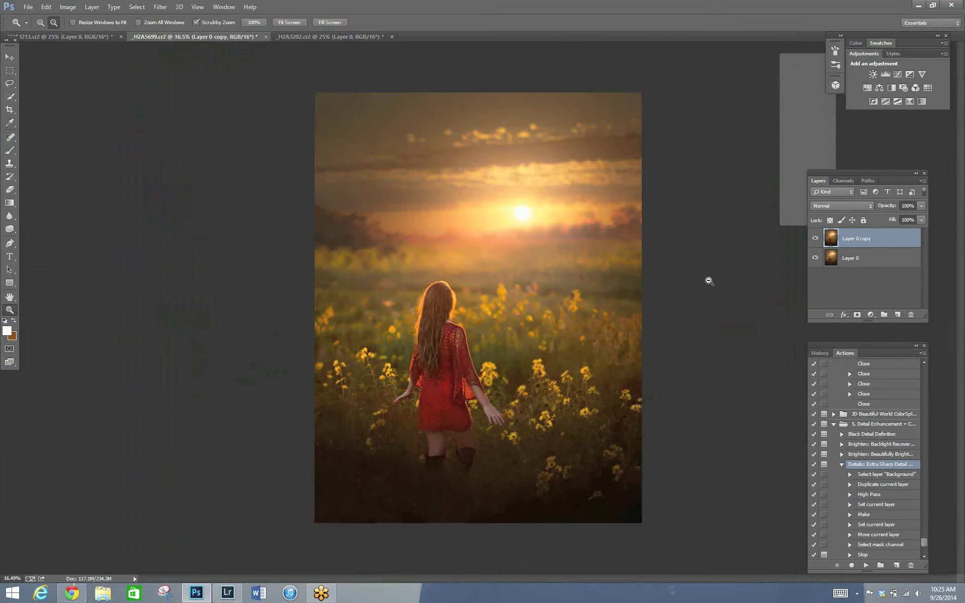
click(922, 219)
click(857, 316)
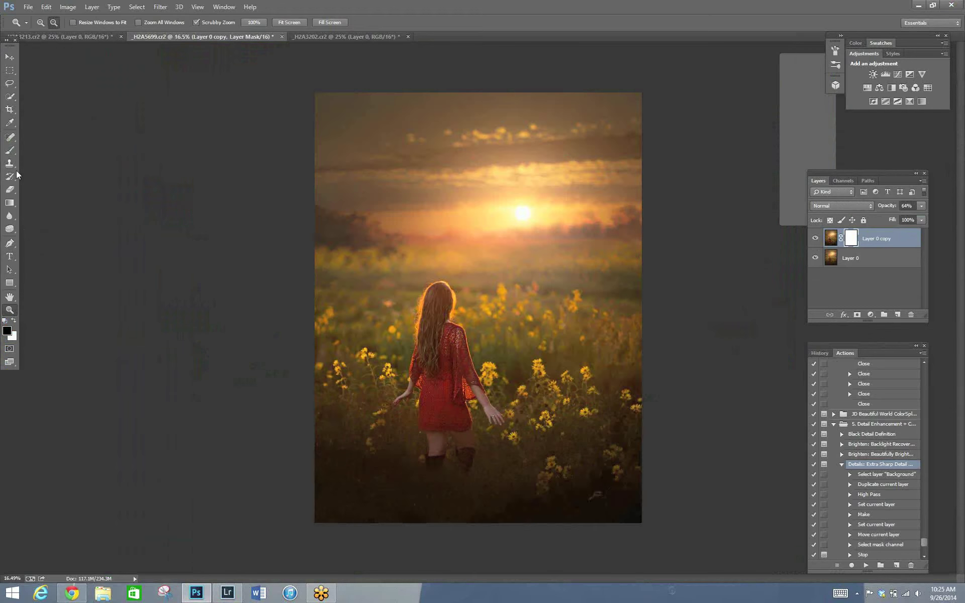
click(12, 150)
key(bracketright)
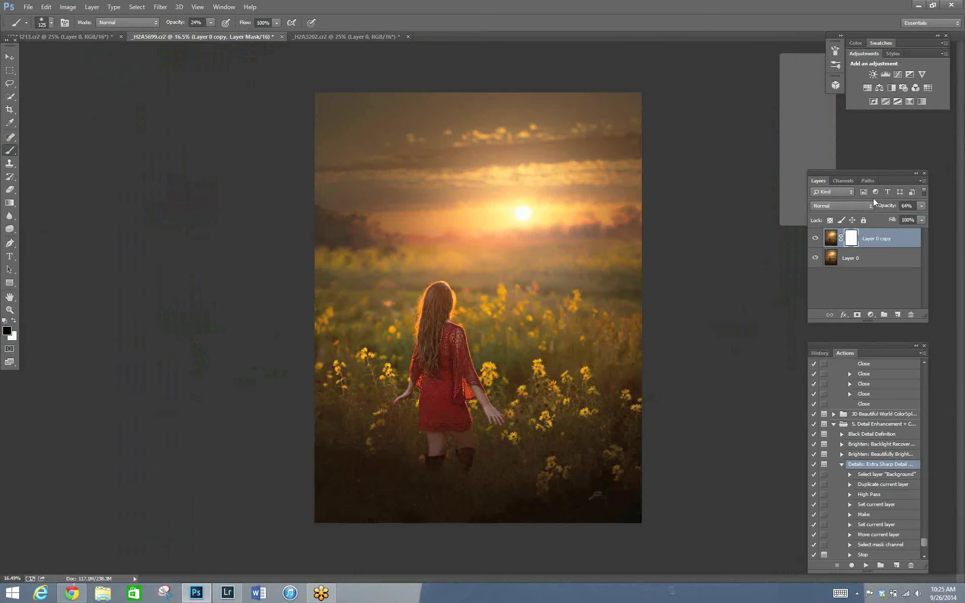
Flatten the image and convert the background back into Layer 0.
click(923, 181)
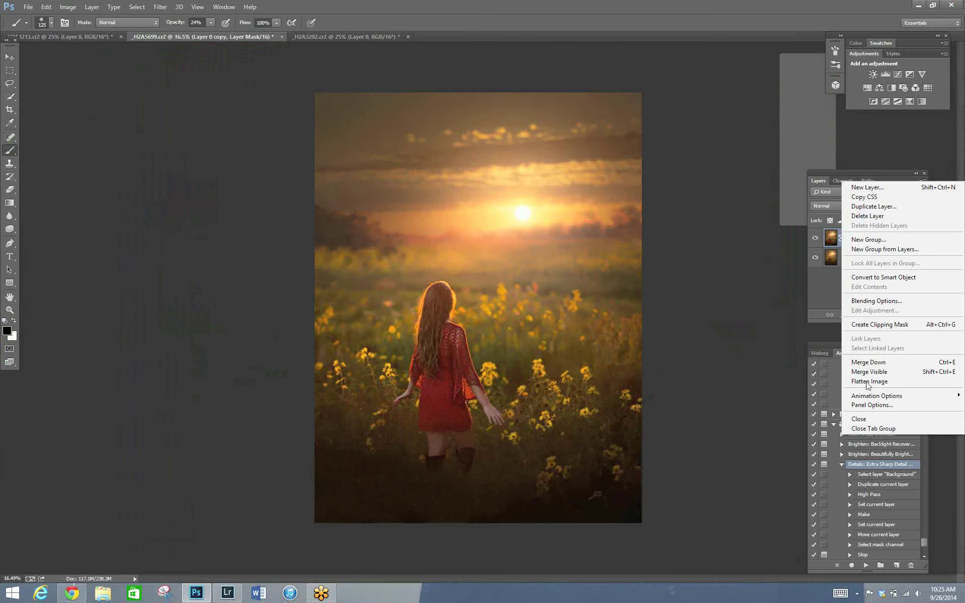
click(865, 381)
double_click(848, 244)
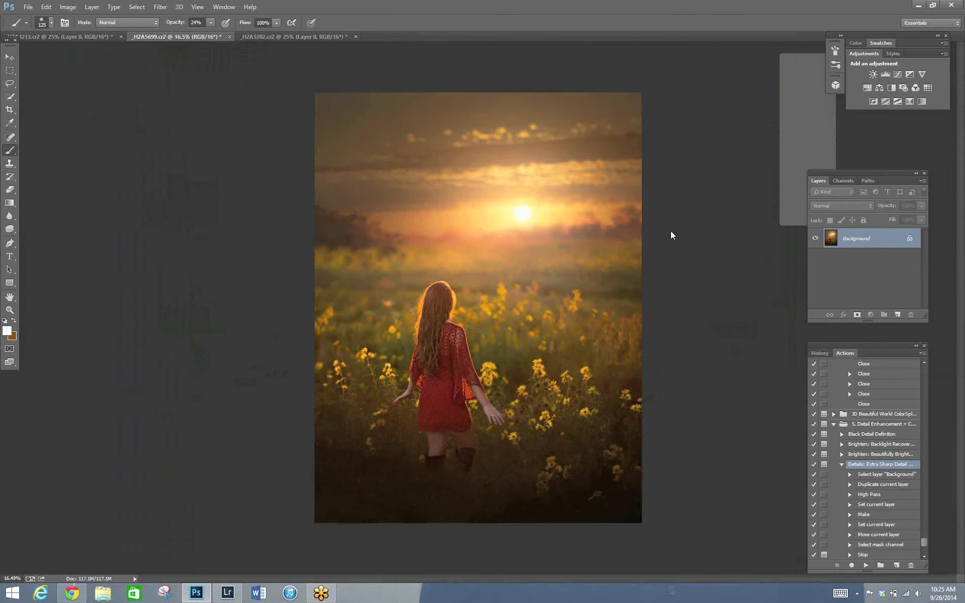
key(Return)
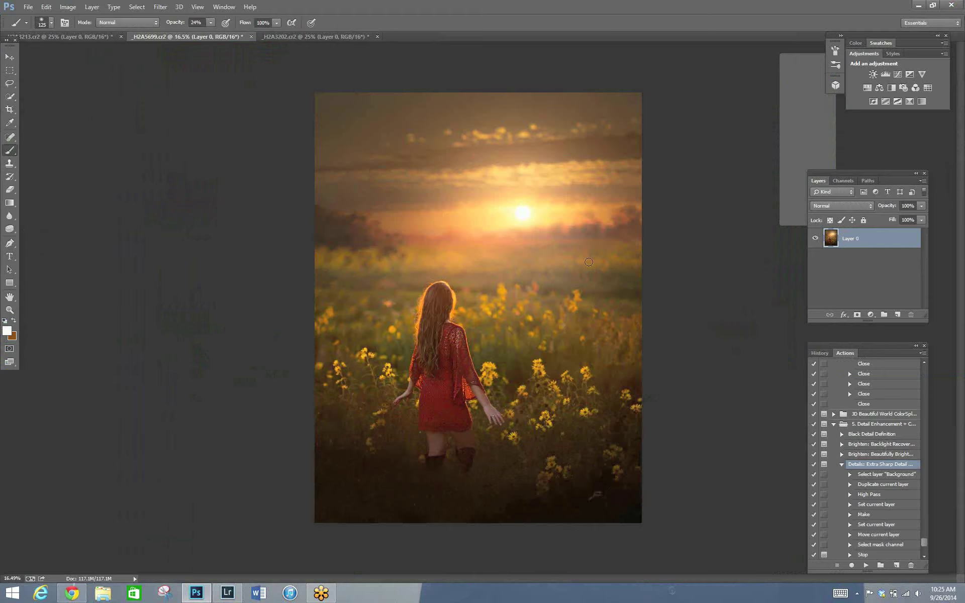
Duplicate Layer 0 to create a Layer 0 copy.
right_click(862, 237)
click(757, 209)
click(568, 185)
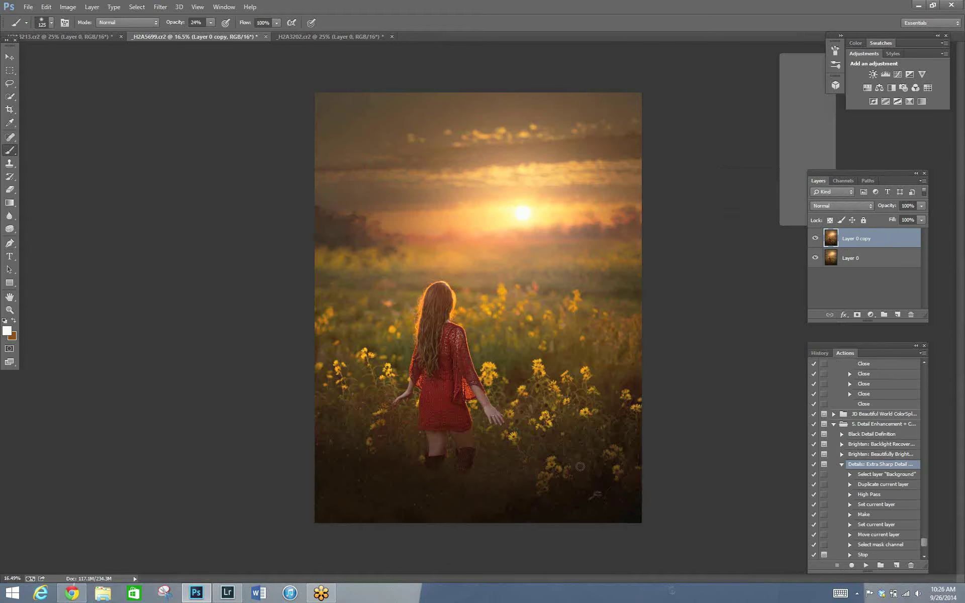
Apply Replace Color sampled on the yellow flowers with Hue shifted to -12.
click(68, 6)
mouse_move(82, 32)
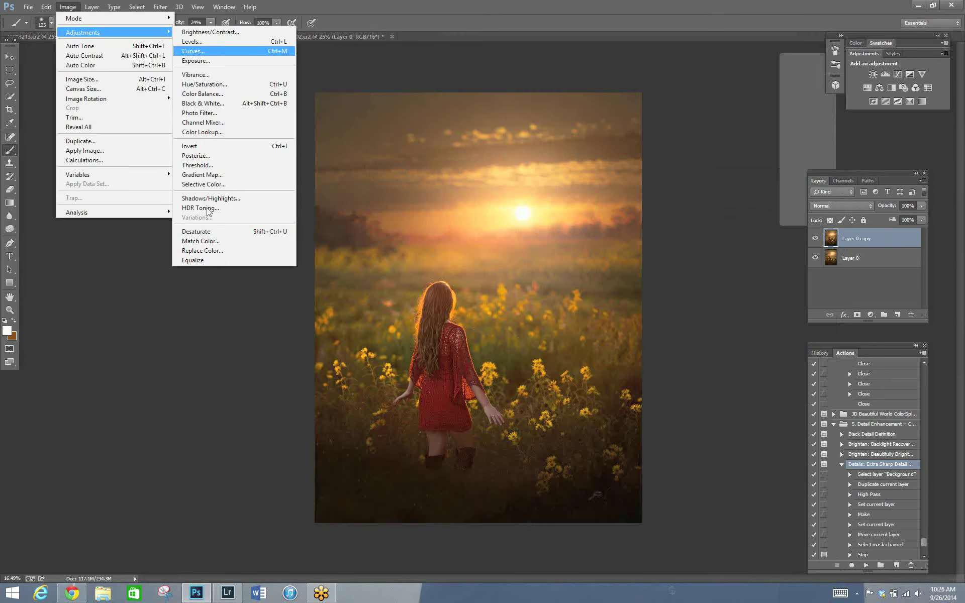
click(203, 250)
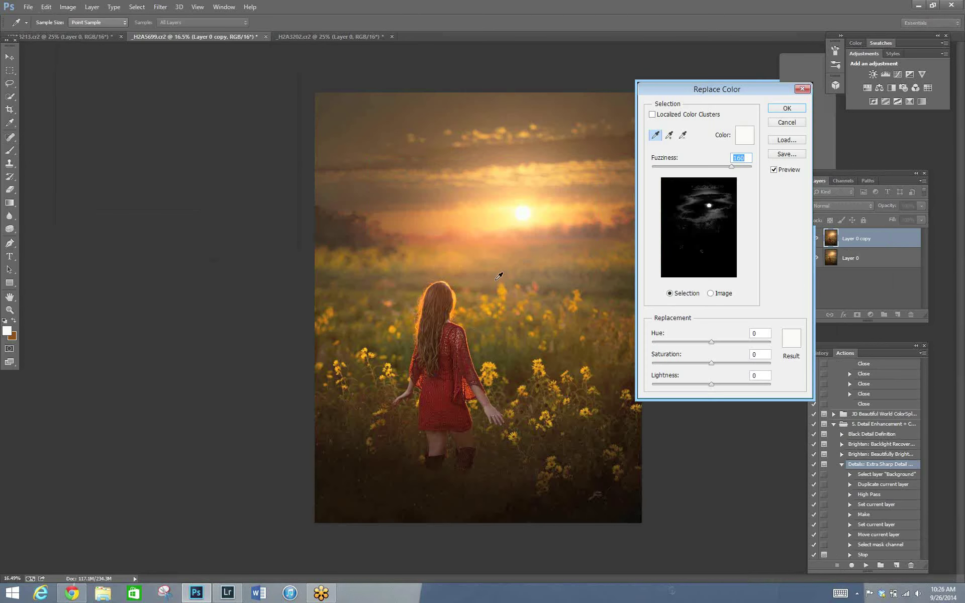
click(488, 363)
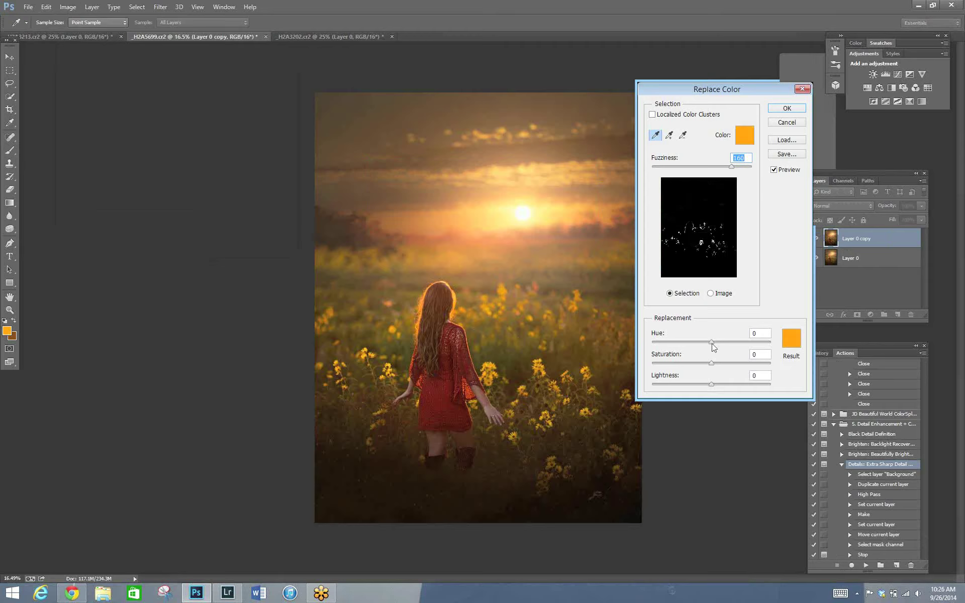
mouse_move(709, 343)
mouse_down()
mouse_move(721, 344)
mouse_move(711, 344)
mouse_up()
key(Return)
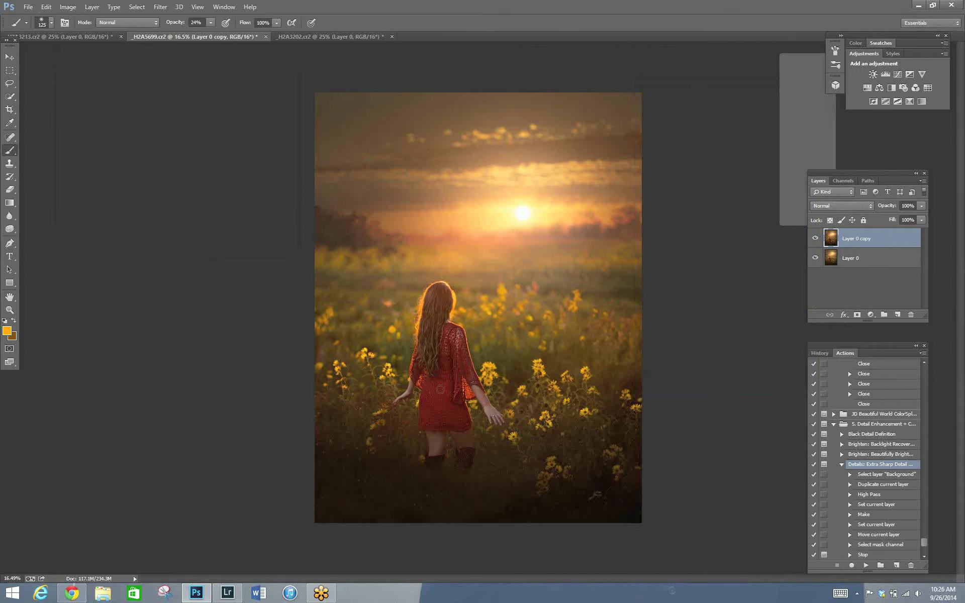
Flatten the hue change and convert the background into Layer 0.
click(923, 181)
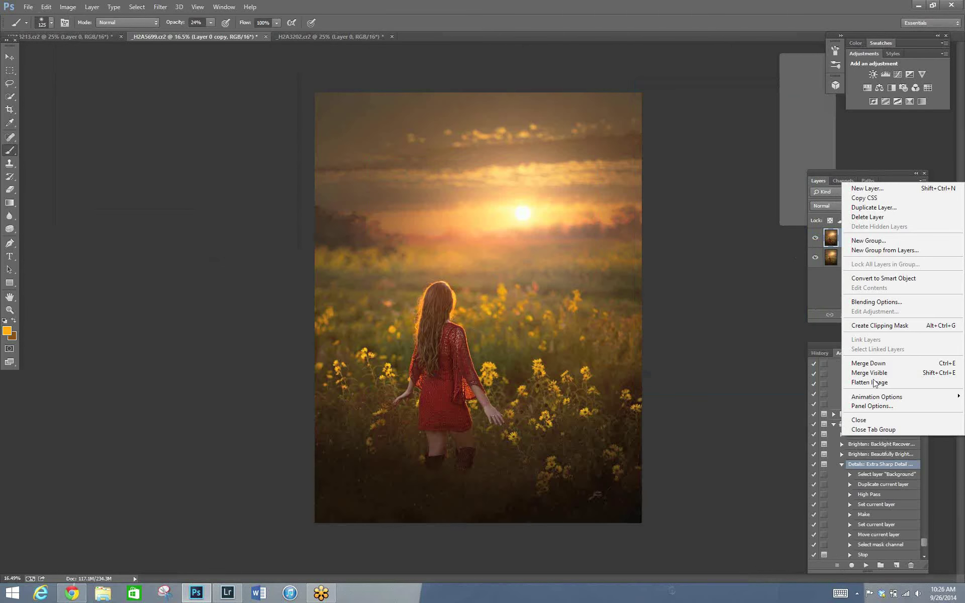
click(870, 383)
double_click(854, 239)
click(562, 195)
Duplicate Layer 0 and run the Alien Skin Exposure 5 filter on the copy.
right_click(859, 238)
click(749, 209)
key(Return)
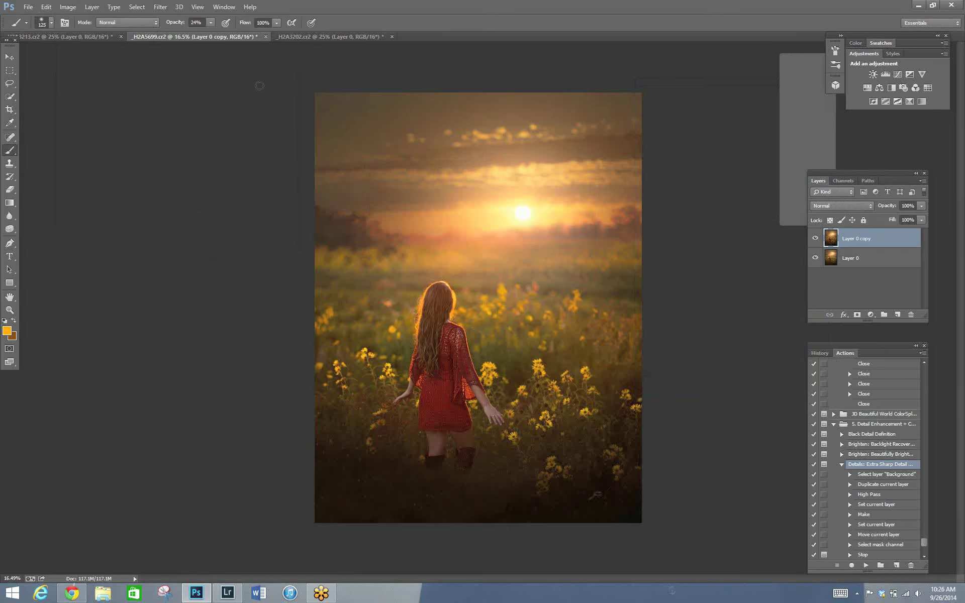
click(160, 6)
mouse_move(171, 208)
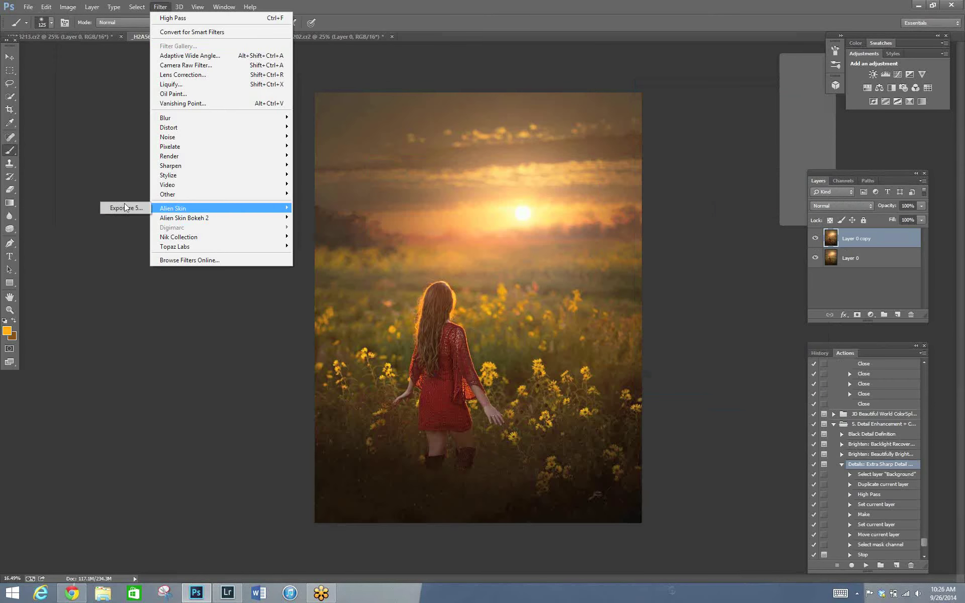
key(Return)
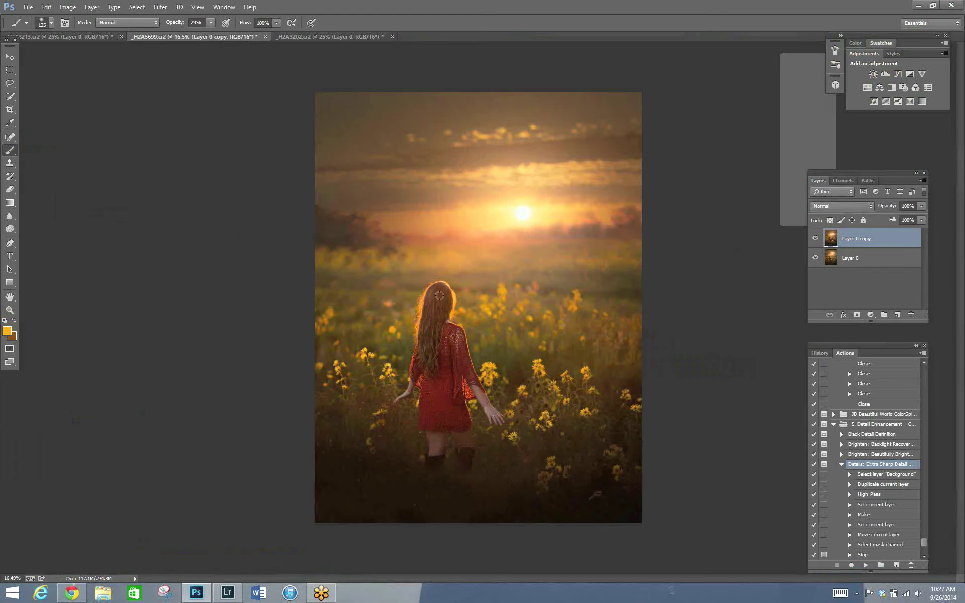
click(67, 7)
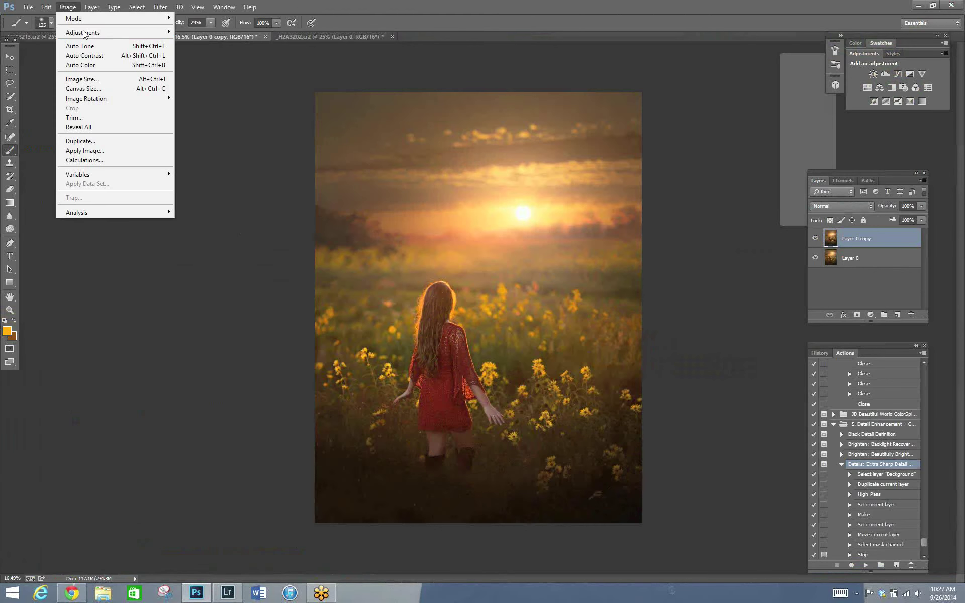
Open and dismiss the Brightness/Contrast adjustment.
mouse_move(120, 32)
click(201, 32)
click(792, 343)
Add a layer mask to Layer 0 copy and invert it to black.
click(858, 315)
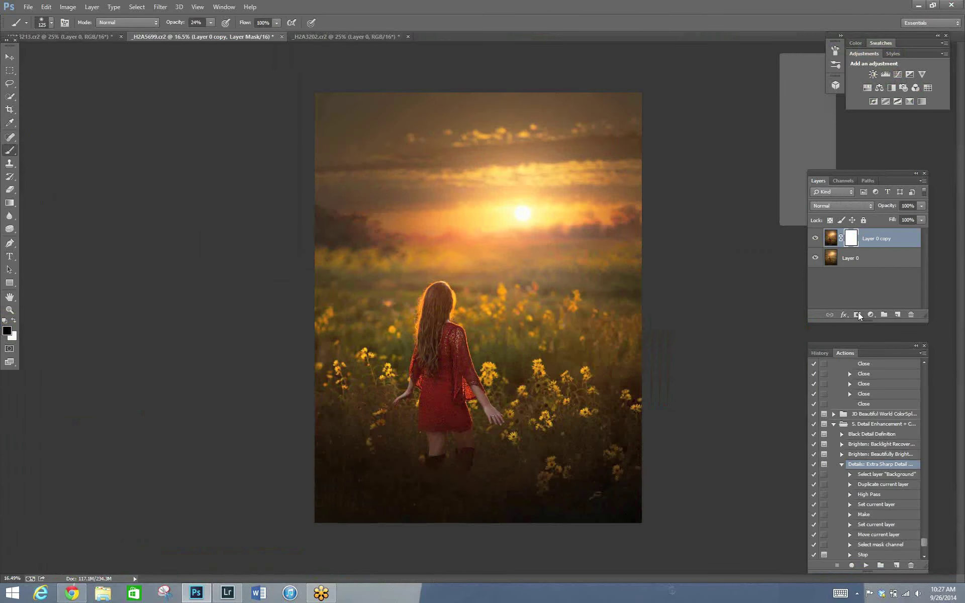
key(ctrl+i)
key(ctrl+o)
key(Escape)
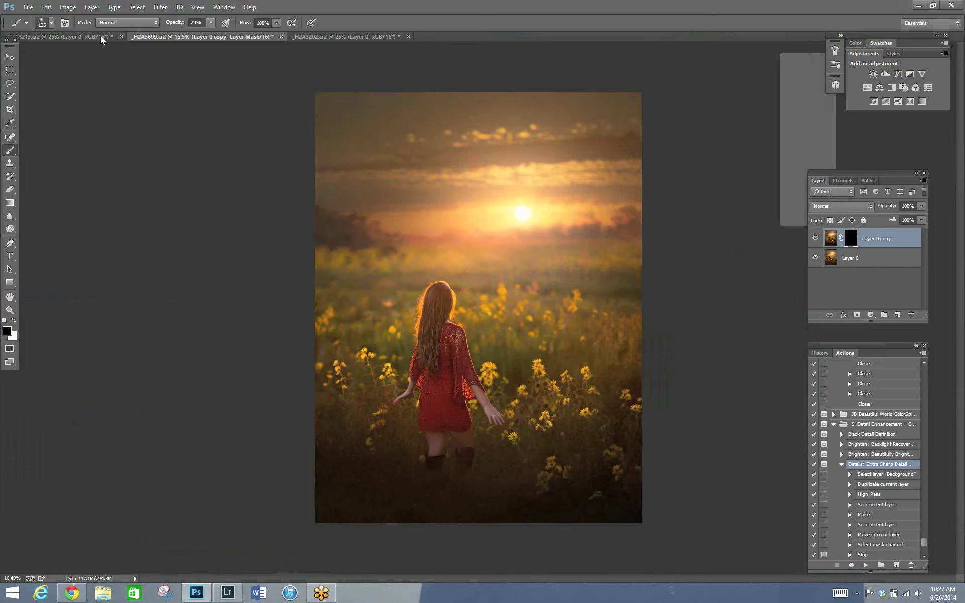
click(46, 6)
click(55, 17)
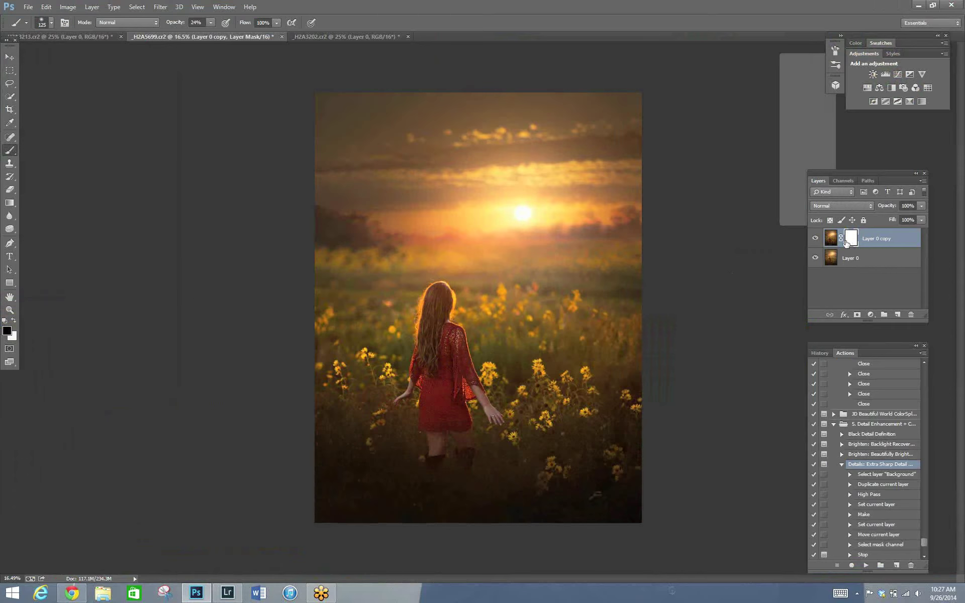
drag(846, 243, 848, 246)
key(ctrl+i)
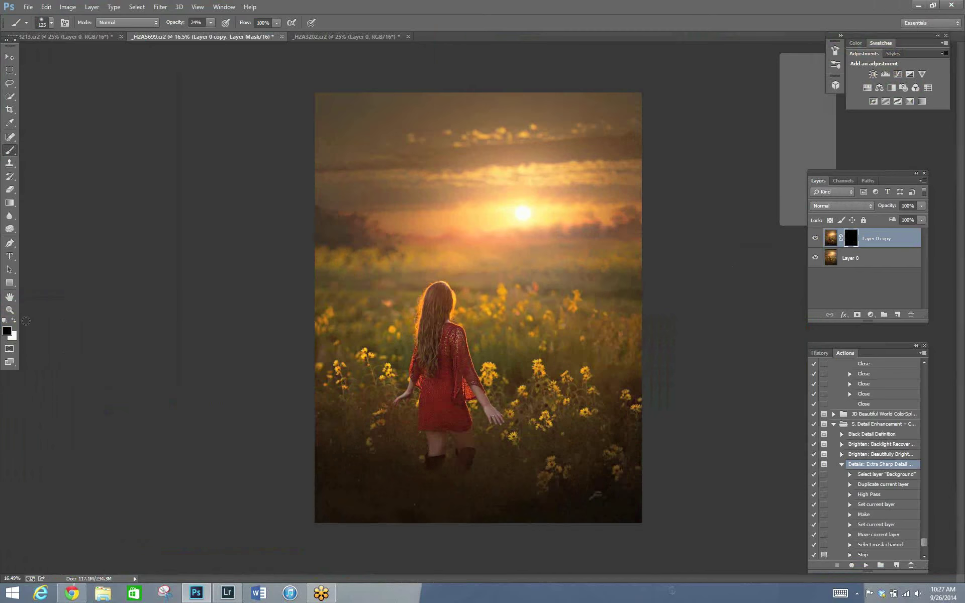
Paint white over the girl's hair with a 100% opacity, 250 px brush.
key(x)
click(210, 22)
drag(210, 34, 250, 34)
key(bracketright)
key(bracketright)
key(bracketright)
key(bracketright)
mouse_move(442, 298)
mouse_down()
mouse_move(424, 338)
mouse_move(435, 311)
mouse_up()
key(x)
key(bracketright)
key(bracketright)
key(bracketleft)
key(bracketleft)
key(bracketleft)
key(bracketleft)
key(bracketleft)
key(bracketleft)
Flatten the image and convert the background into Layer 0.
click(923, 181)
click(866, 380)
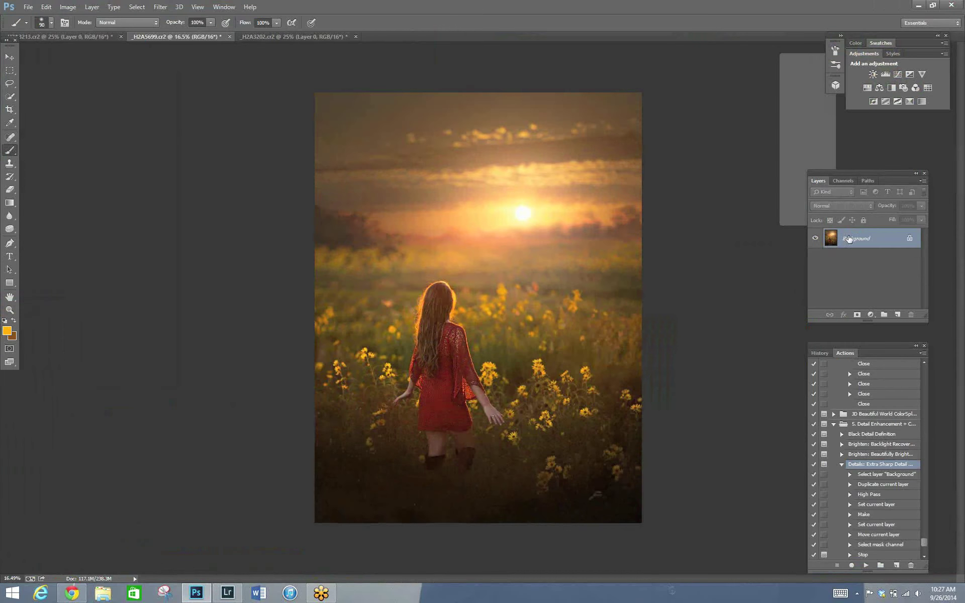
double_click(854, 240)
key(Return)
Create a Layer 0 copy and bring up Filter > Nik Collection.
right_click(854, 239)
click(731, 210)
click(563, 186)
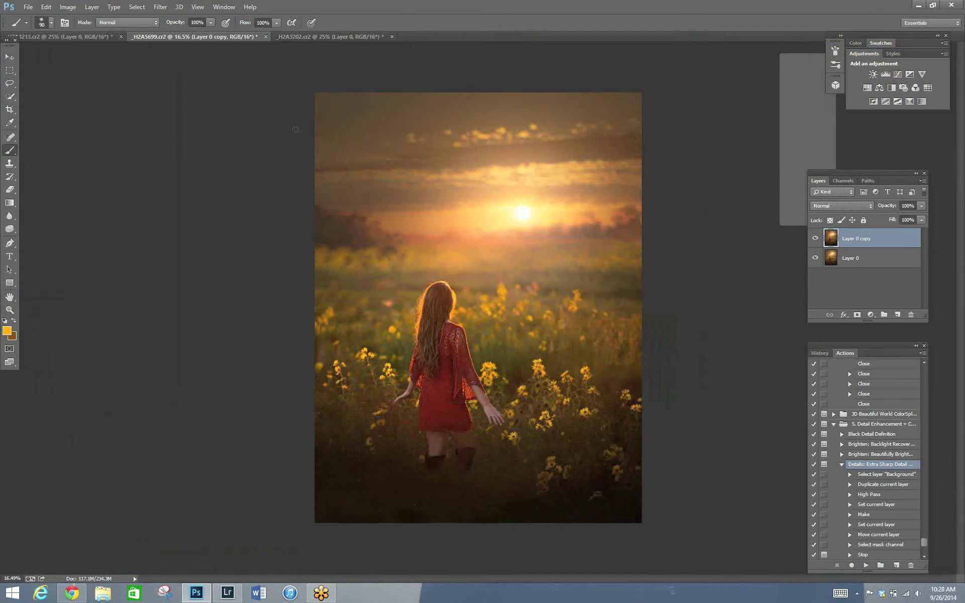
click(153, 7)
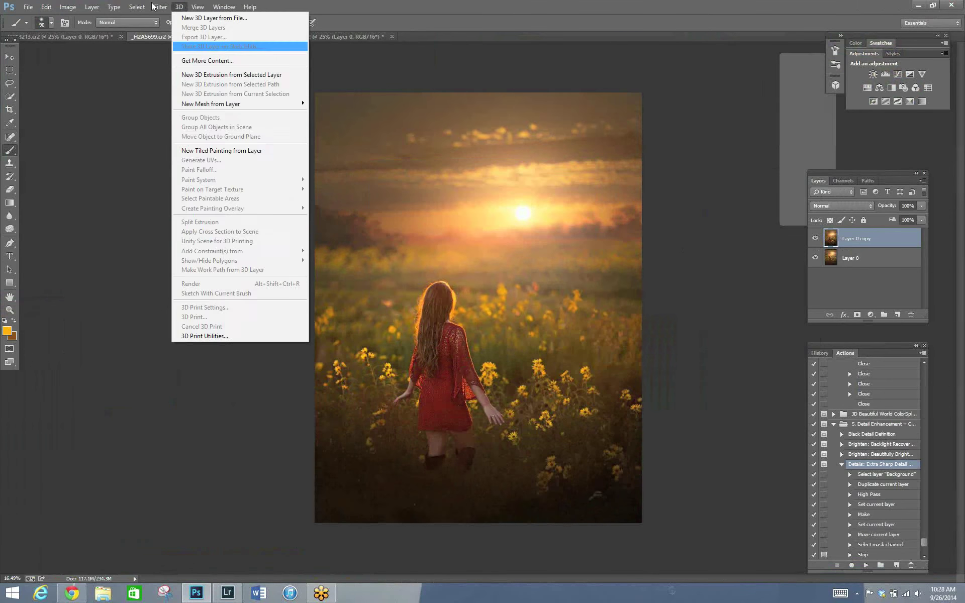
mouse_move(166, 237)
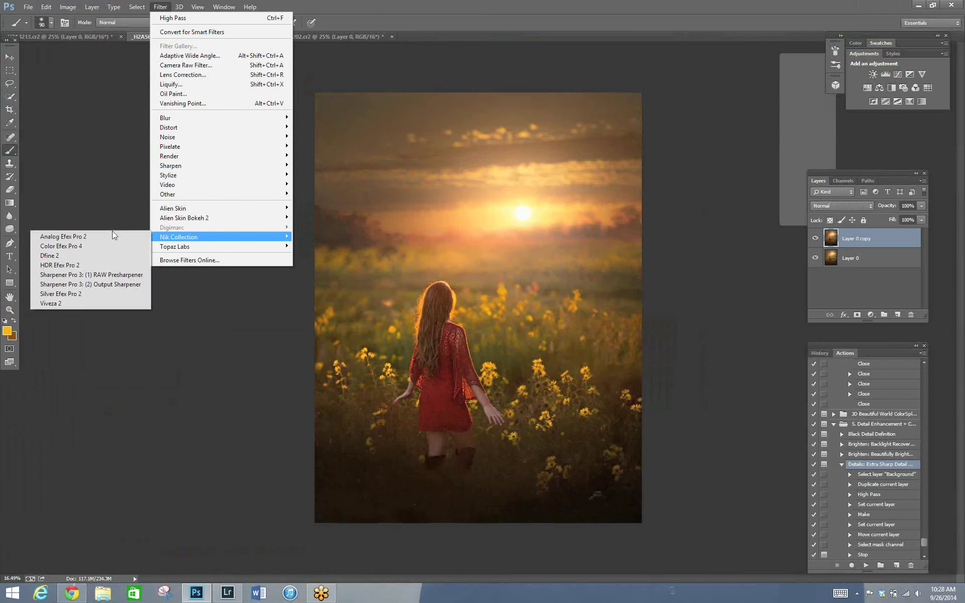
Apply Color Efex Pro 4's Film Efex: Vintage with lower brightness and a slightly eased vignette.
click(91, 246)
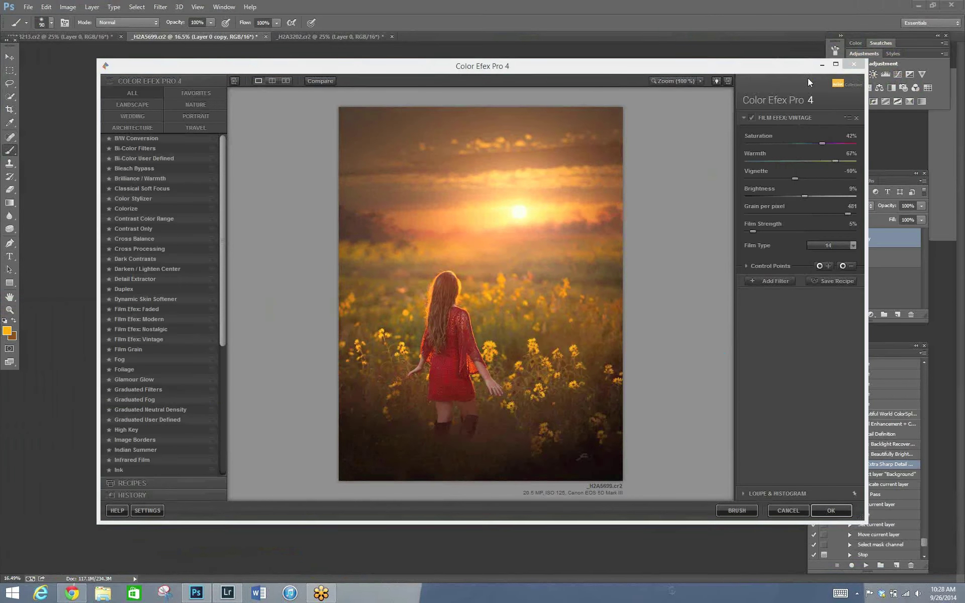
drag(796, 197, 798, 198)
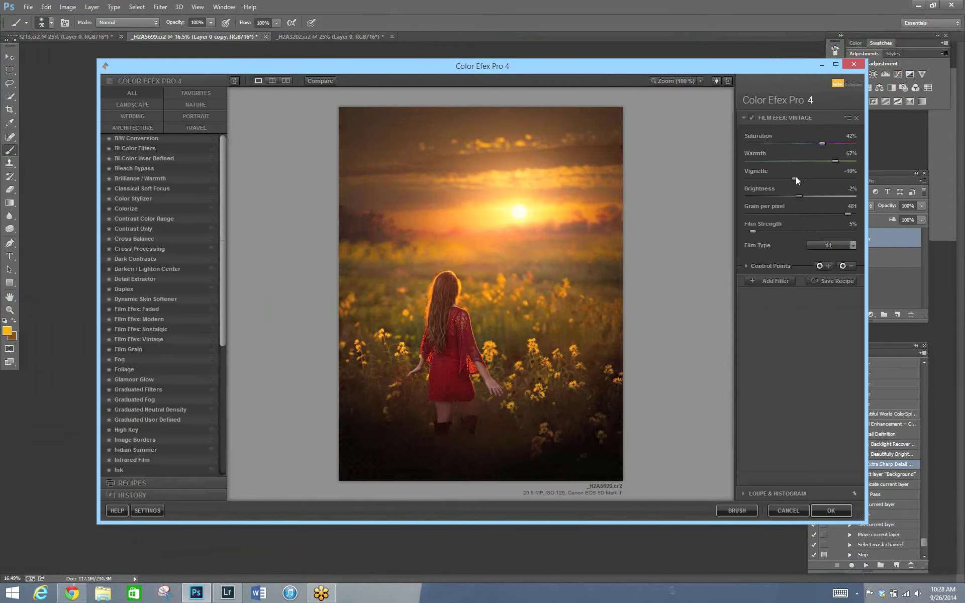
drag(791, 177, 794, 177)
click(820, 513)
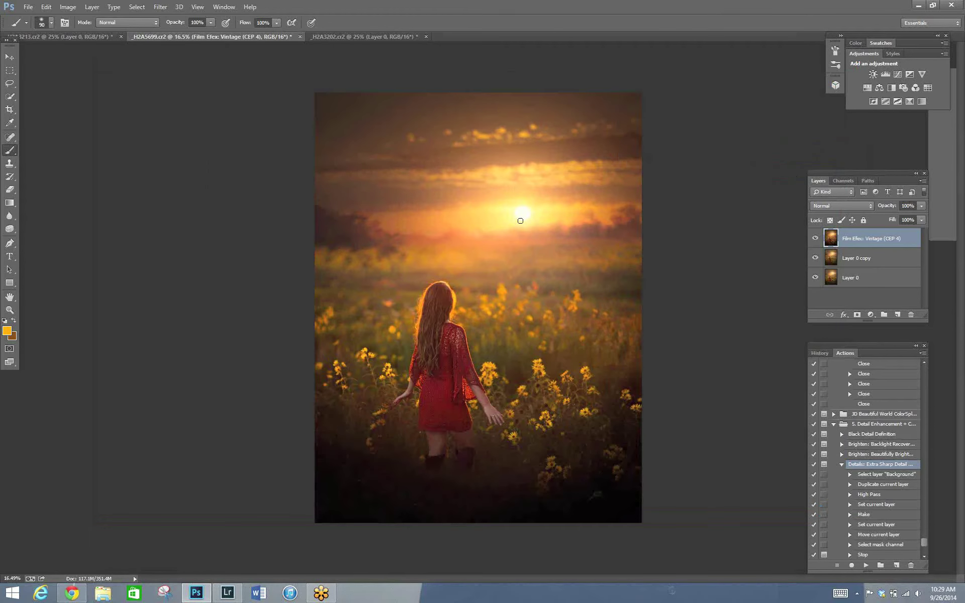
Add a white mask to the Film Efex layer and set a 30% opacity, 1400 px brush.
click(857, 315)
drag(211, 22, 183, 39)
key(bracketright)
key(bracketright)
key(bracketright)
key(bracketright)
key(bracketright)
key(bracketright)
key(bracketright)
key(bracketright)
key(bracketright)
key(bracketright)
key(bracketright)
key(bracketright)
key(bracketright)
key(bracketright)
key(bracketright)
key(bracketright)
key(bracketright)
key(bracketright)
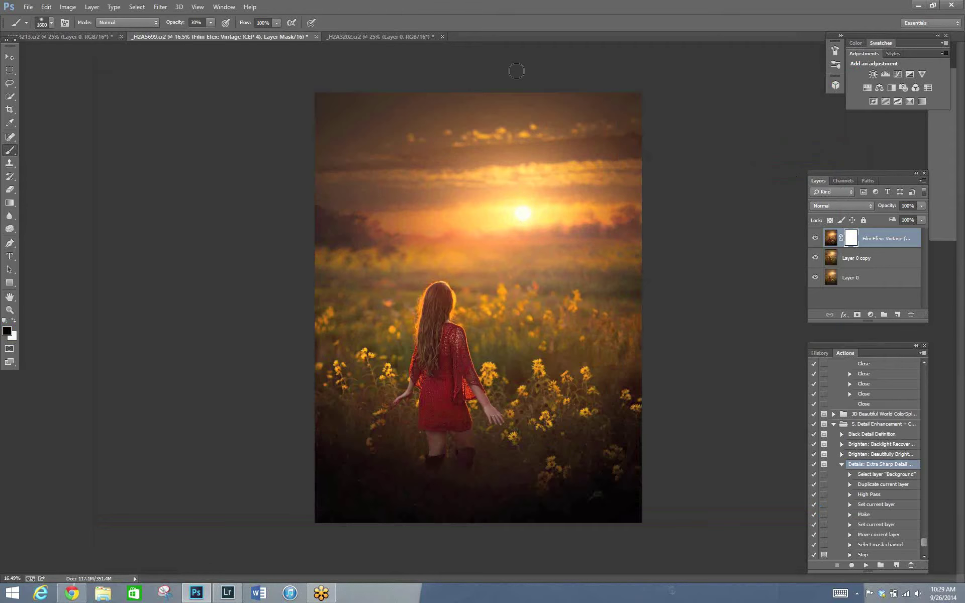
key(bracketleft)
key(bracketleft)
key(bracketleft)
key(bracketleft)
key(bracketleft)
key(bracketleft)
key(bracketleft)
key(bracketleft)
key(bracketleft)
key(bracketleft)
key(bracketleft)
key(bracketright)
key(bracketright)
key(bracketright)
key(bracketright)
key(bracketright)
key(bracketright)
key(bracketright)
key(bracketright)
key(bracketright)
key(bracketright)
key(bracketleft)
Add a new empty Layer 1 on top and set the foreground to orange.
click(297, 447)
key(bracketleft)
key(bracketleft)
click(897, 315)
alt+click(390, 413)
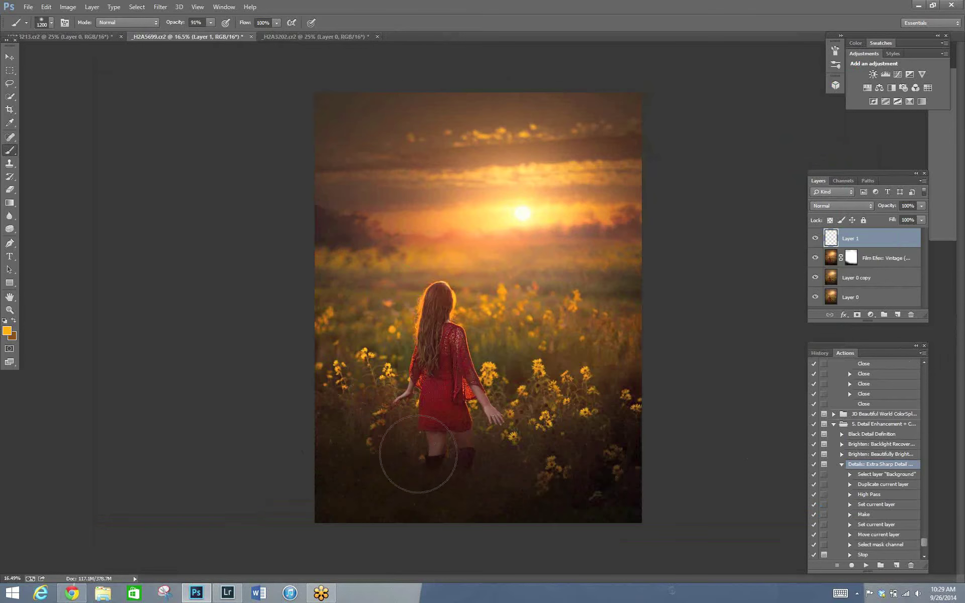
Sample a warmer yellow from the photo as the foreground colour.
key(bracketleft)
key(bracketleft)
key(bracketleft)
key(bracketleft)
key(bracketleft)
key(bracketleft)
click(7, 331)
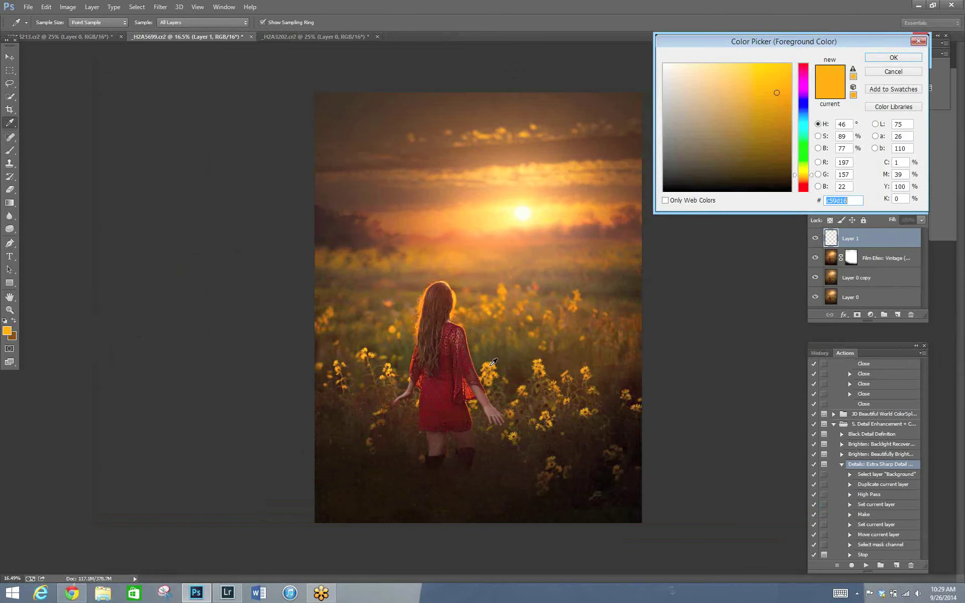
click(488, 364)
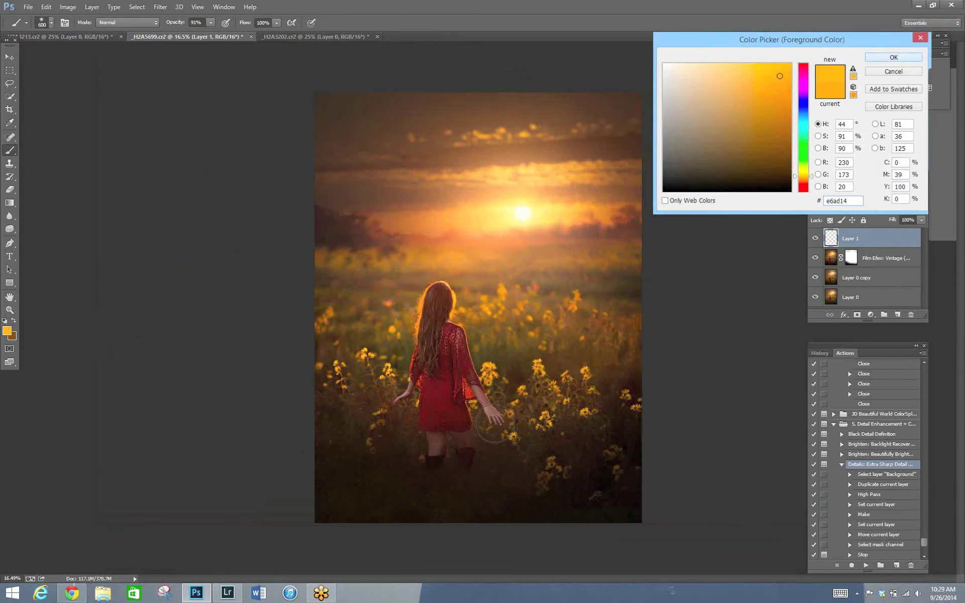
click(881, 73)
Dab a soft yellow glow along the lower sunflower field on Layer 1.
click(351, 488)
click(402, 514)
click(357, 436)
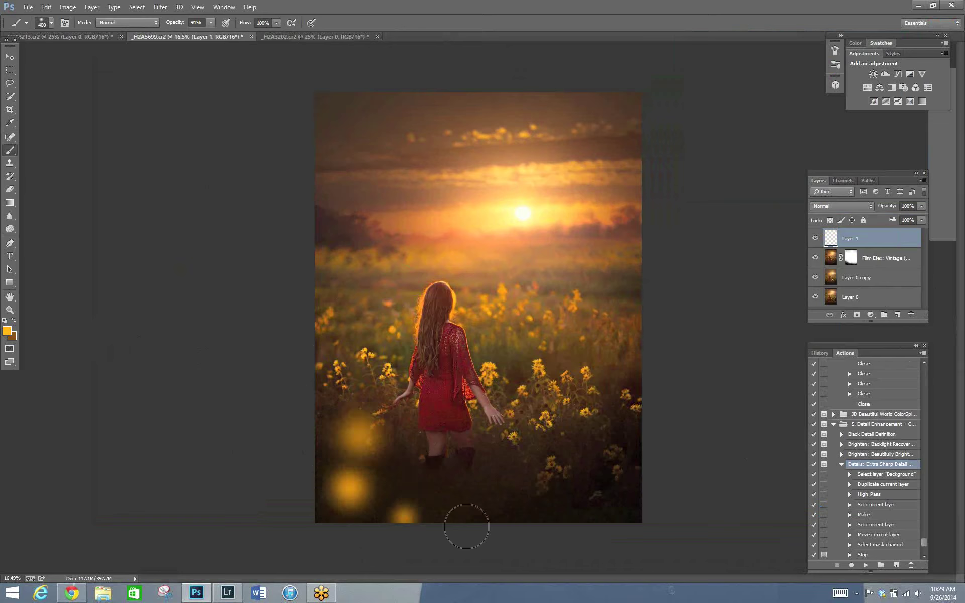
click(417, 495)
click(472, 508)
click(533, 503)
key(bracketright)
key(bracketleft)
key(bracketleft)
click(497, 470)
click(605, 507)
click(623, 495)
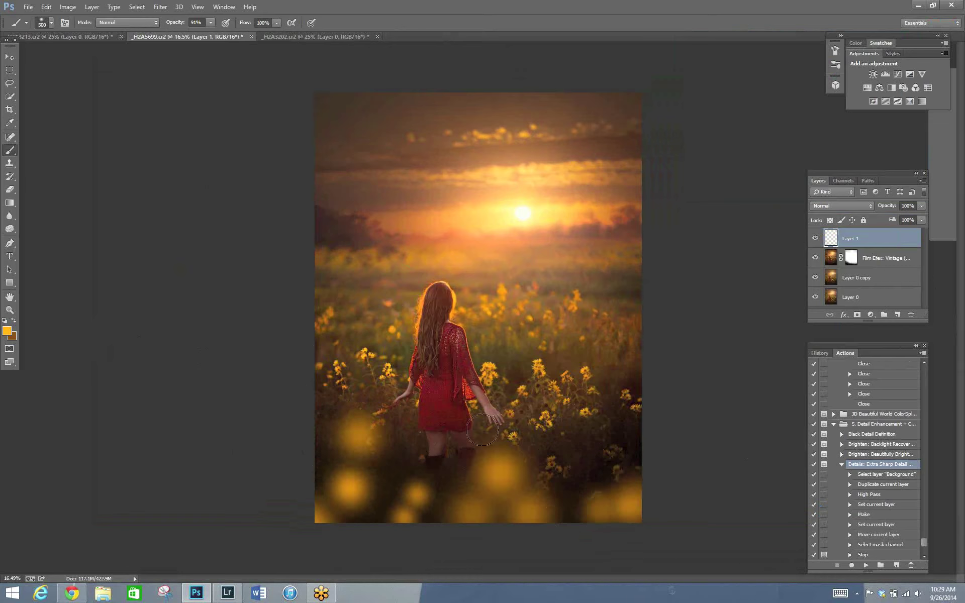
click(569, 506)
key(bracketleft)
Lower Layer 1 to 32% opacity and add more glow below the boots and lower right.
click(922, 220)
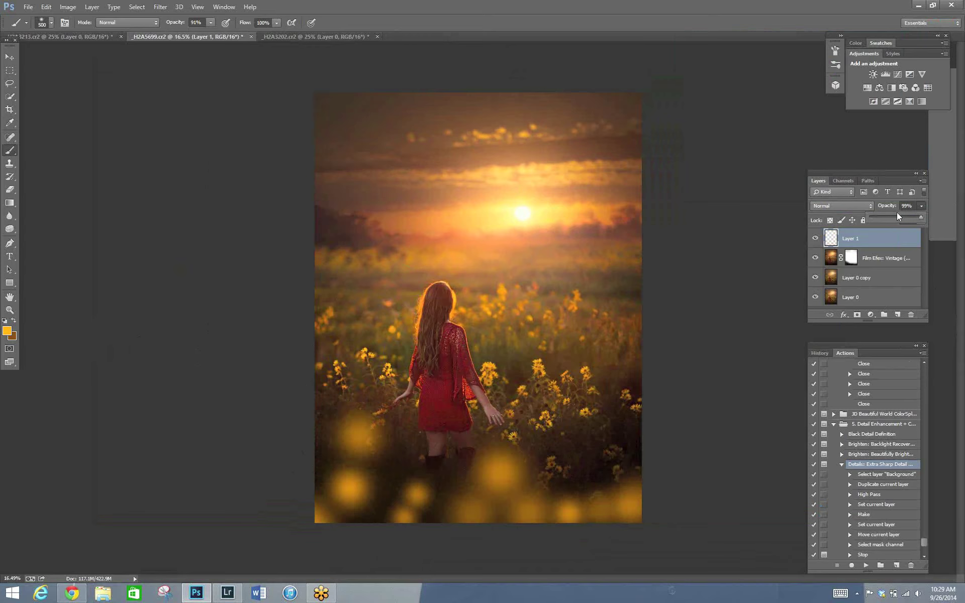
drag(888, 212, 862, 229)
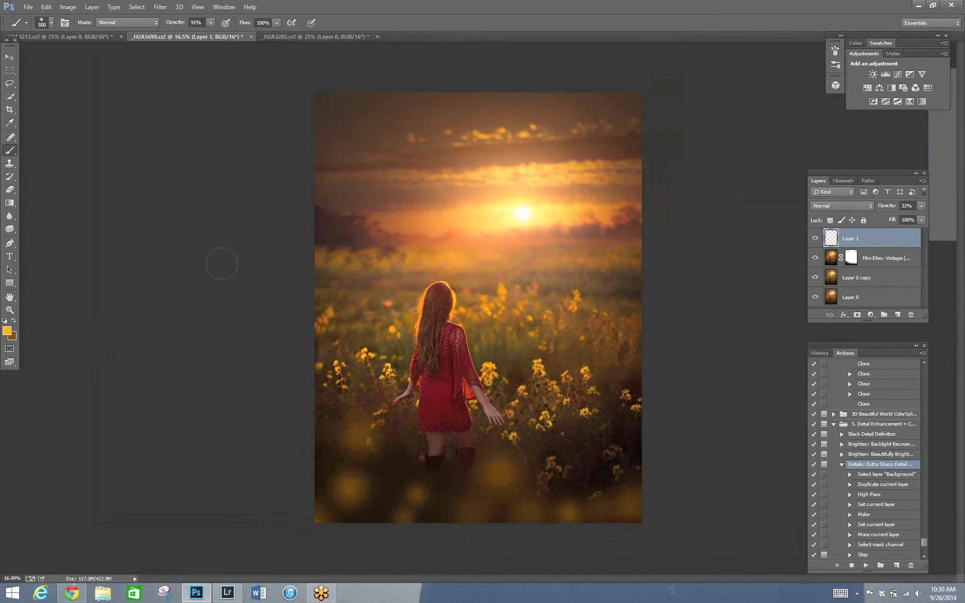
key(bracketright)
click(391, 471)
key(bracketright)
key(bracketright)
key(bracketright)
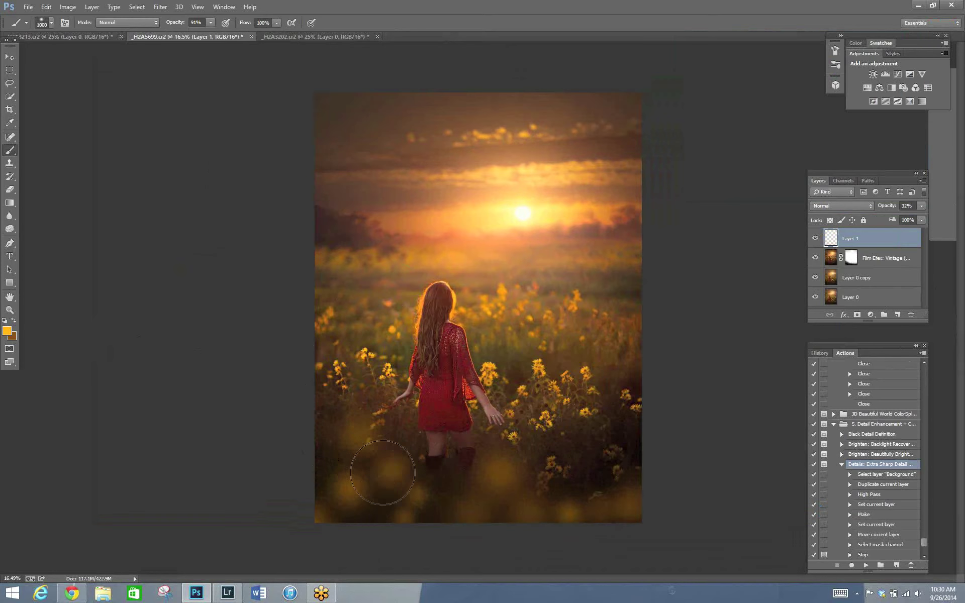
key(bracketleft)
key(bracketleft)
key(bracketleft)
key(bracketleft)
key(bracketleft)
key(bracketleft)
key(bracketleft)
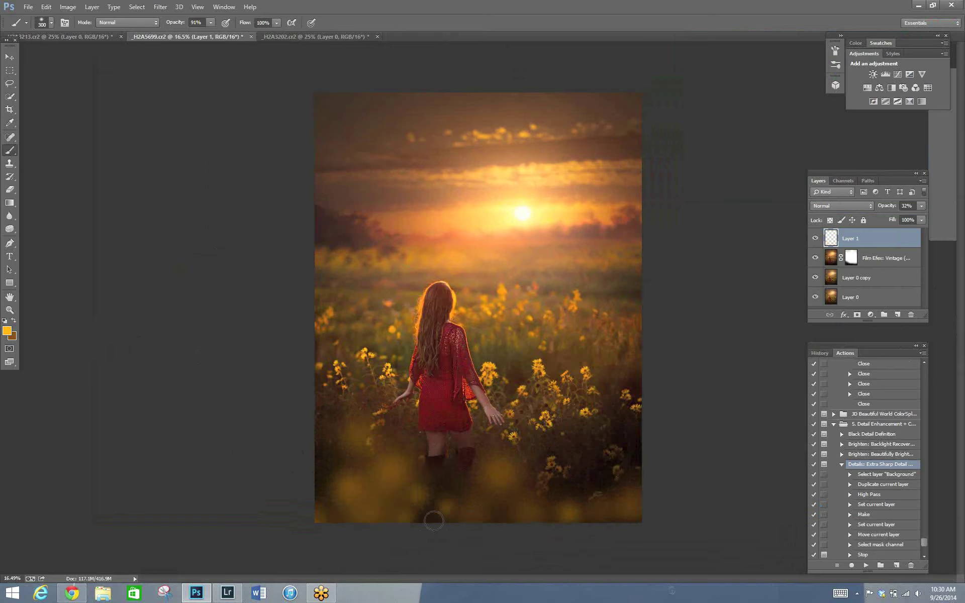
click(435, 491)
key(bracketright)
key(bracketright)
key(bracketright)
click(432, 491)
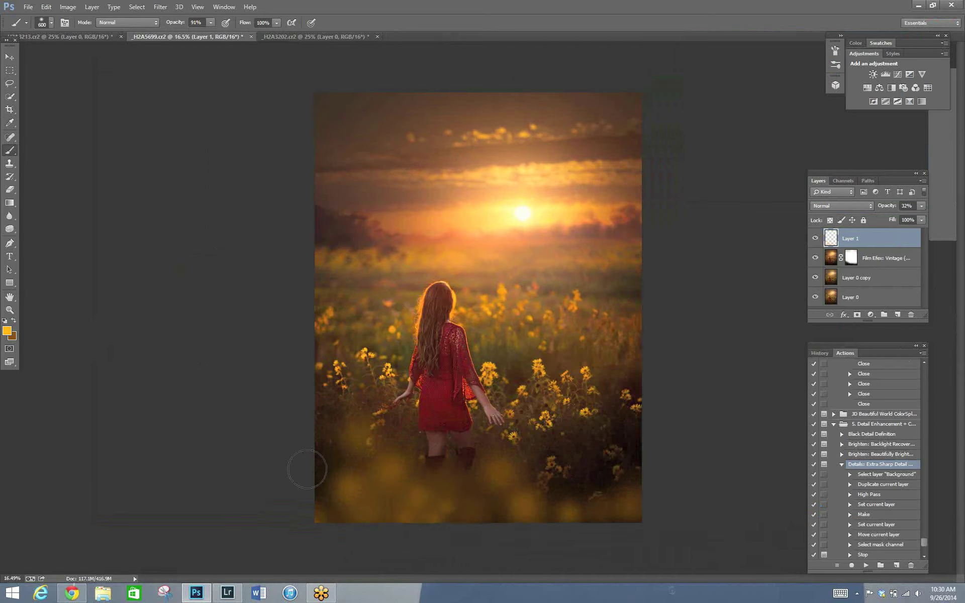
click(617, 495)
key(bracketleft)
click(578, 460)
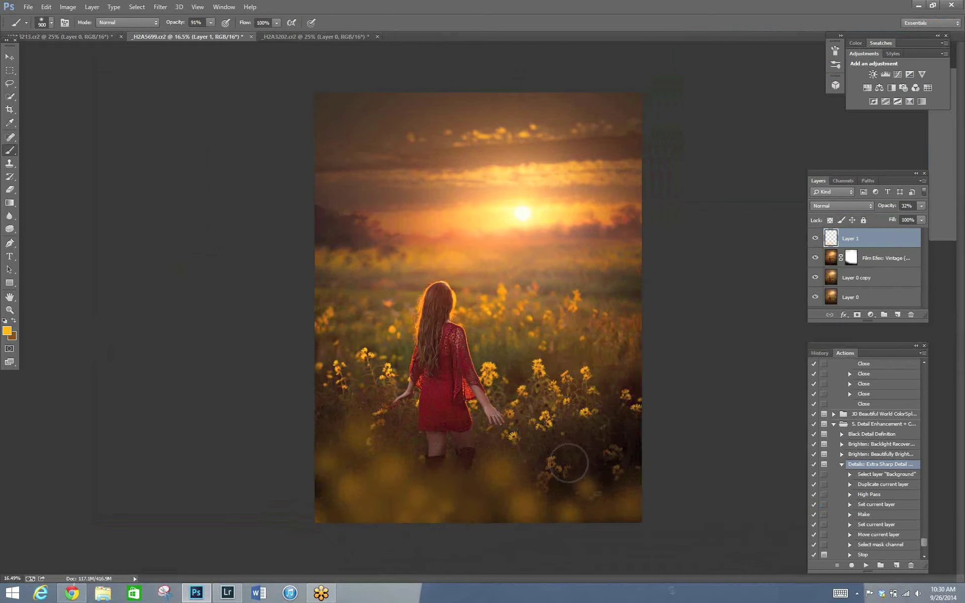
Fade Layer 1 to 10% opacity and add a new empty layer above it.
click(903, 216)
click(879, 222)
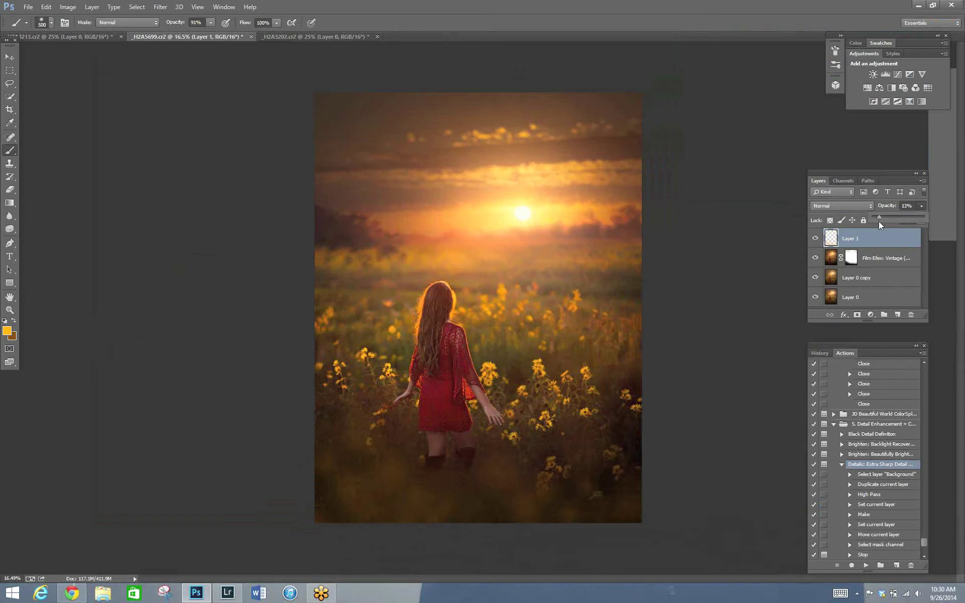
drag(879, 222, 878, 221)
key(ctrl+shift+alt+n)
Brush a soft yellow glow along the bottom of the photo on Layer 2.
key(bracketright)
key(bracketright)
key(bracketright)
click(491, 503)
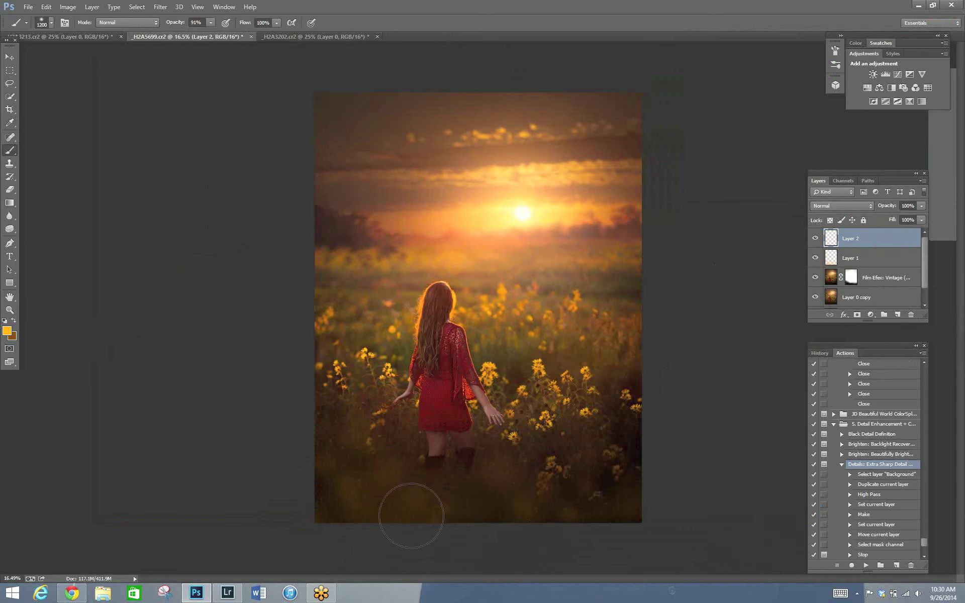
click(396, 501)
click(359, 461)
click(341, 435)
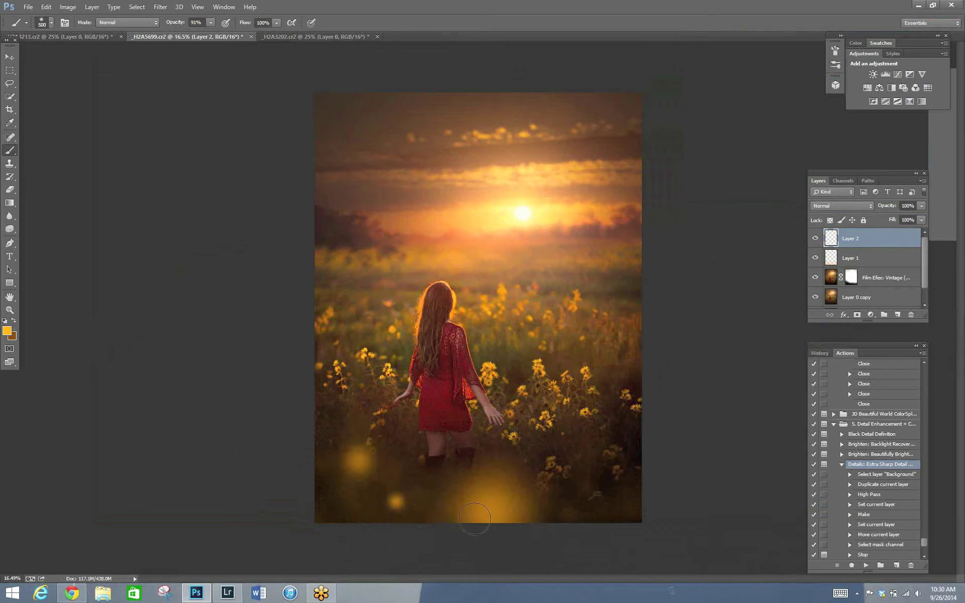
click(324, 495)
key(bracketright)
key(bracketleft)
key(bracketleft)
click(589, 486)
click(564, 507)
click(624, 506)
Fade Layer 2's opacity down to 5%.
drag(899, 220, 876, 221)
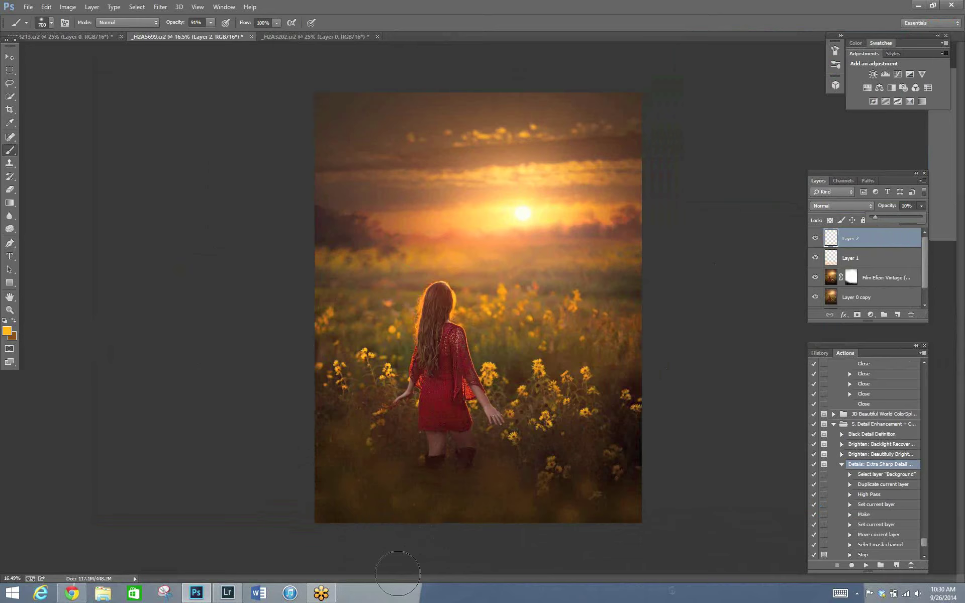
key(bracketleft)
key(bracketleft)
key(bracketleft)
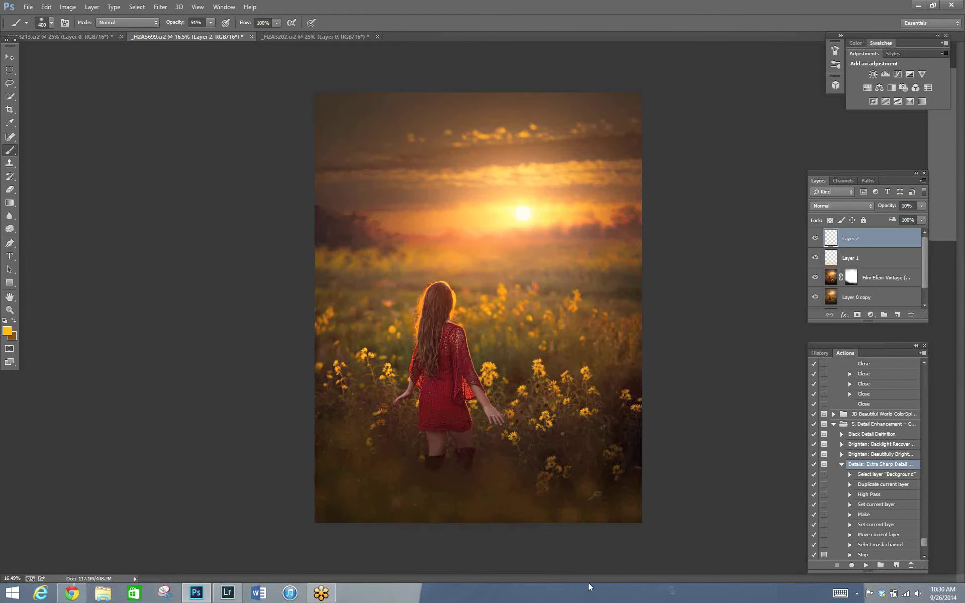
key(bracketright)
key(bracketright)
key(bracketright)
key(bracketleft)
key(bracketleft)
key(bracketleft)
key(bracketleft)
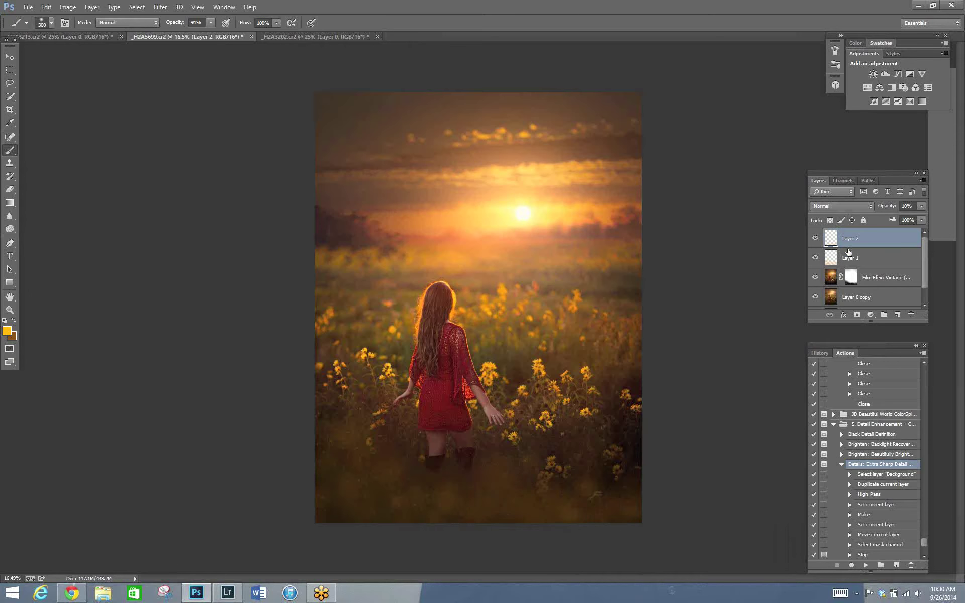
click(921, 206)
drag(876, 219, 874, 219)
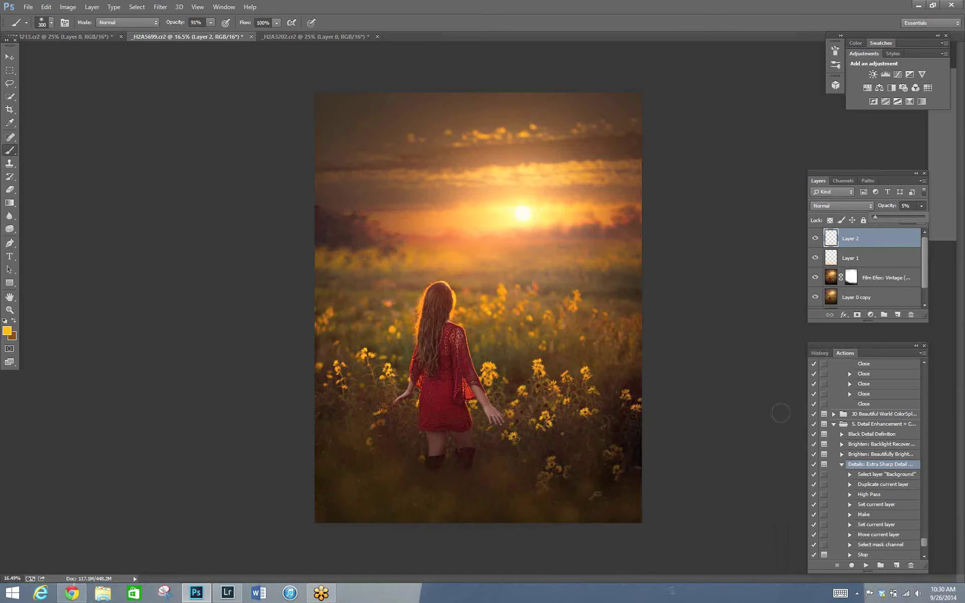
Delete Layer 2 and Layer 1 by dragging them to the trash.
drag(830, 242, 911, 315)
drag(833, 244, 911, 315)
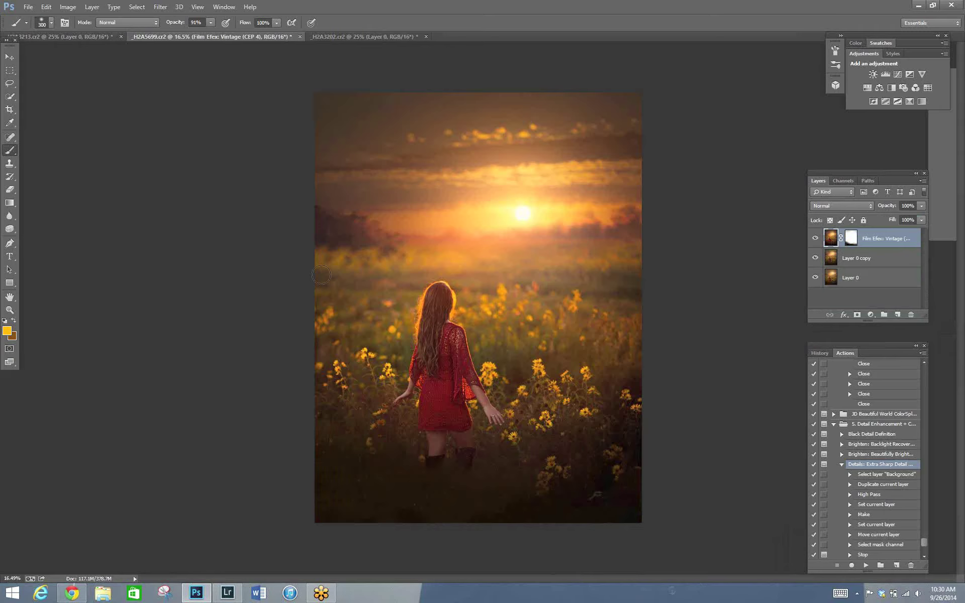
key(bracketleft)
key(bracketleft)
key(bracketleft)
Save the edit as layered TIFF _H2A5699 with default TIFF options, then switch to Lightroom.
click(28, 7)
click(42, 126)
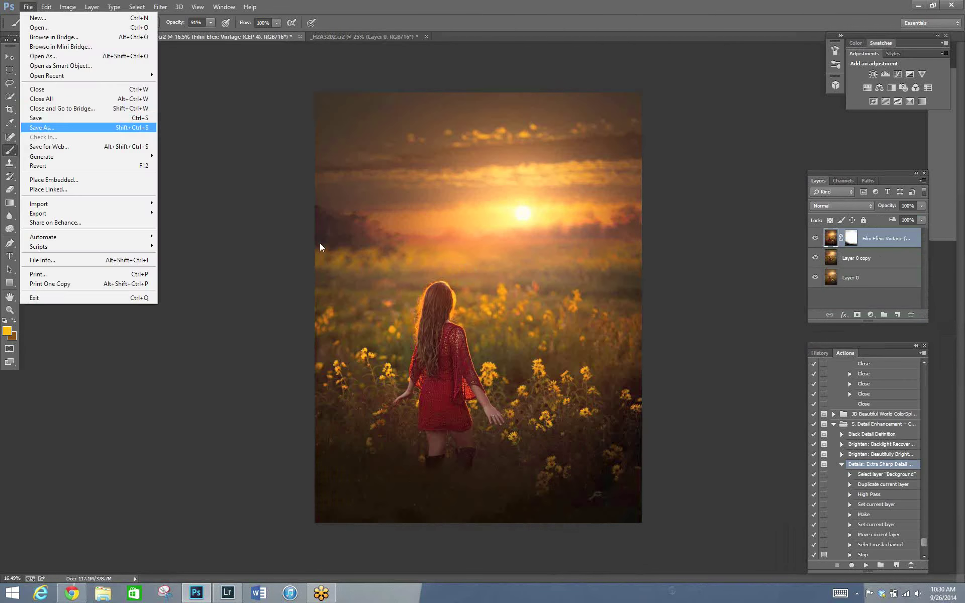
click(383, 342)
click(548, 134)
key(Return)
click(226, 593)
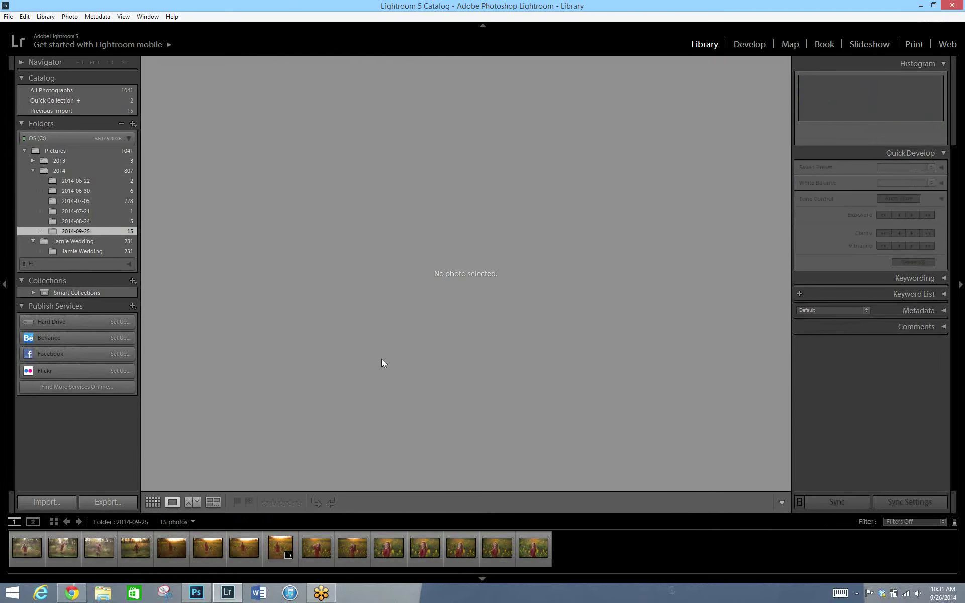
Check the saved sunflower edit in the 2014-08-24 folder, then return to Grid view.
click(104, 221)
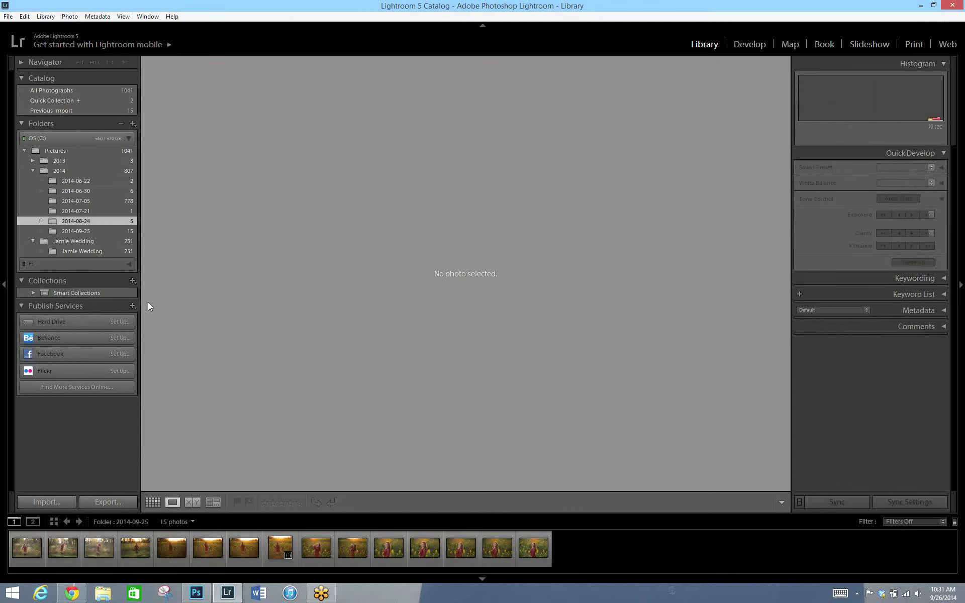
click(101, 548)
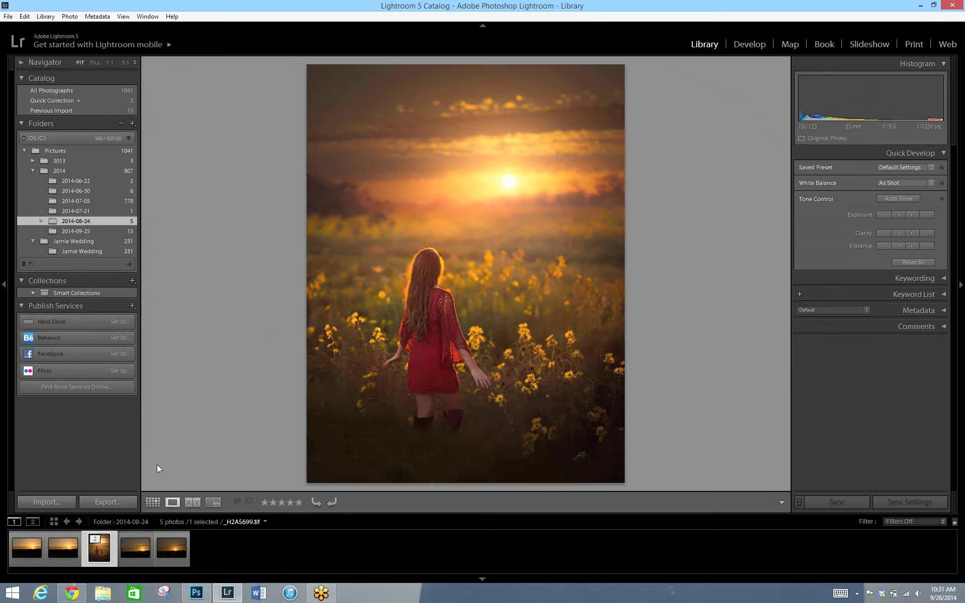
click(152, 502)
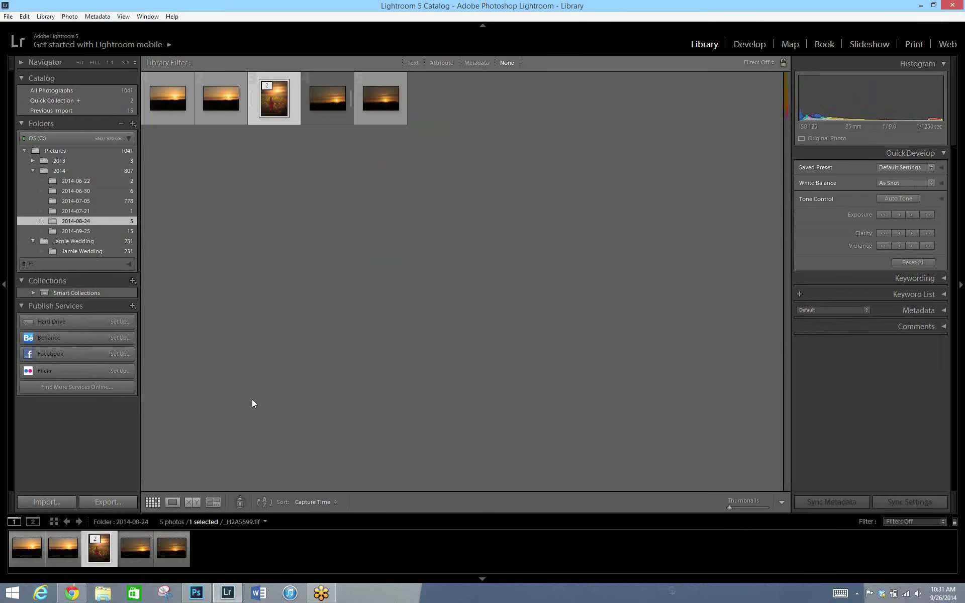
Open photo _H2A3193 from the 2014-09-25 folder at full size.
click(107, 231)
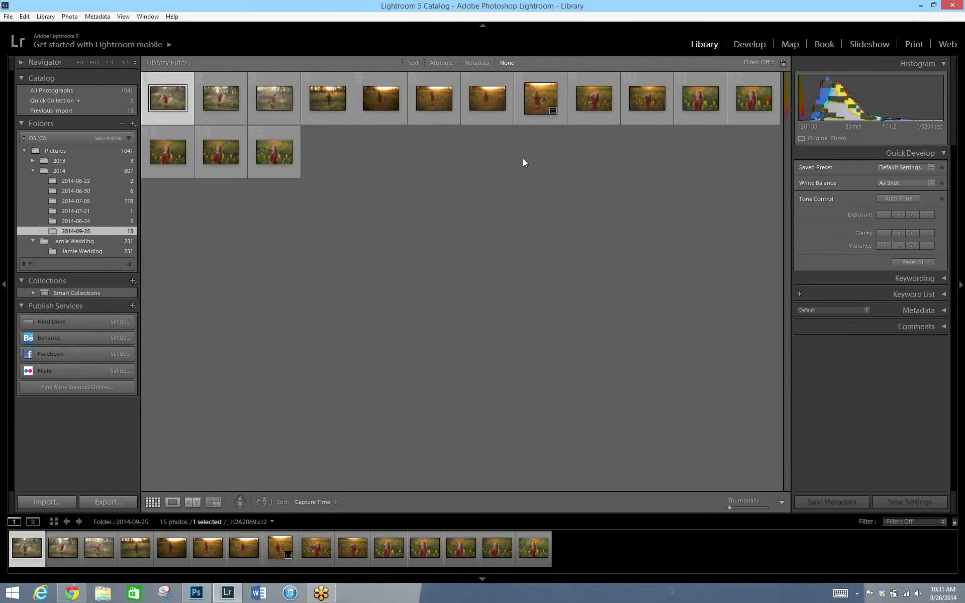
click(336, 103)
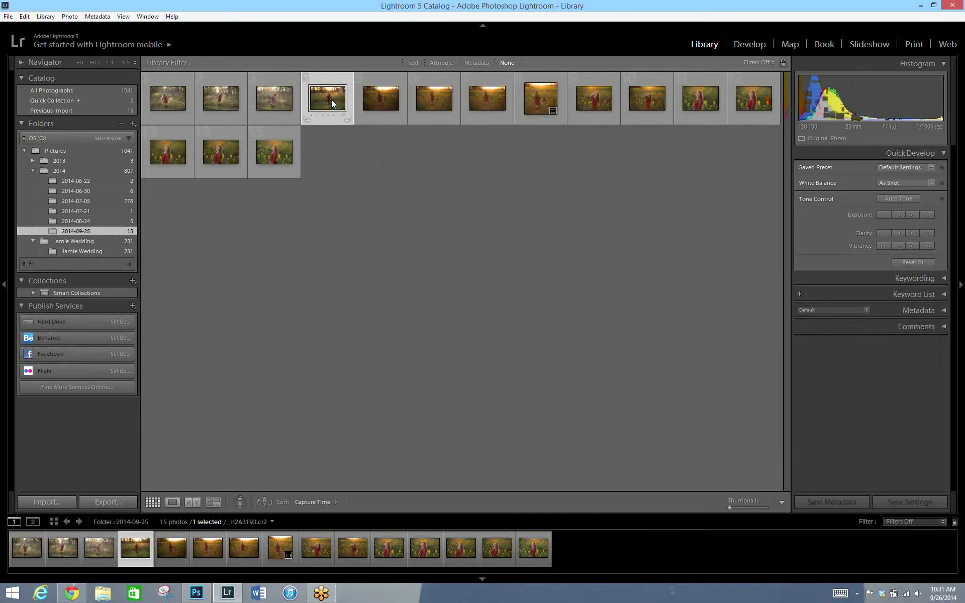
double_click(333, 102)
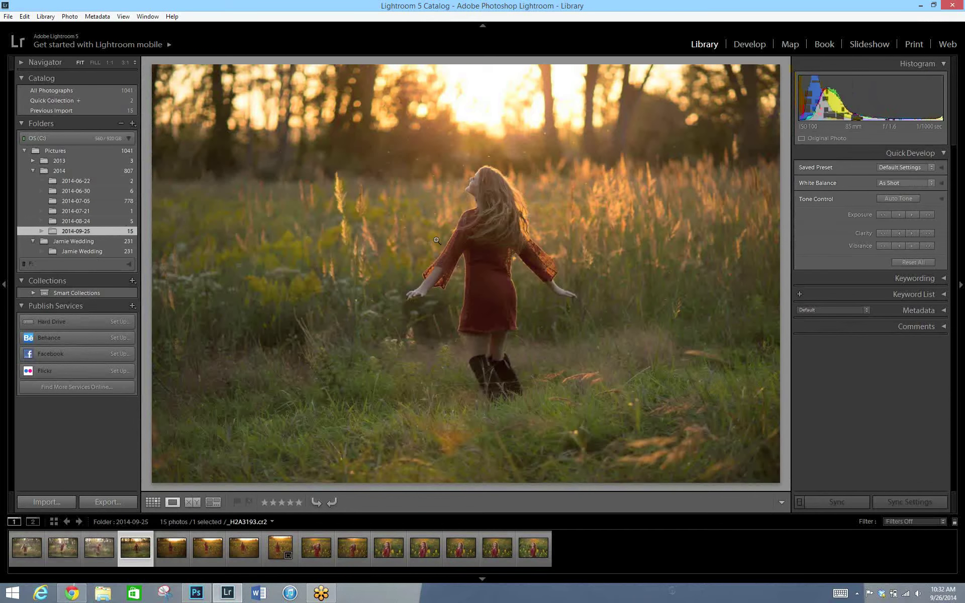
Switch back to Photoshop CC showing _H2A5699.tif with its Film Efex: Vintage layer.
mouse_move(196, 595)
click(196, 595)
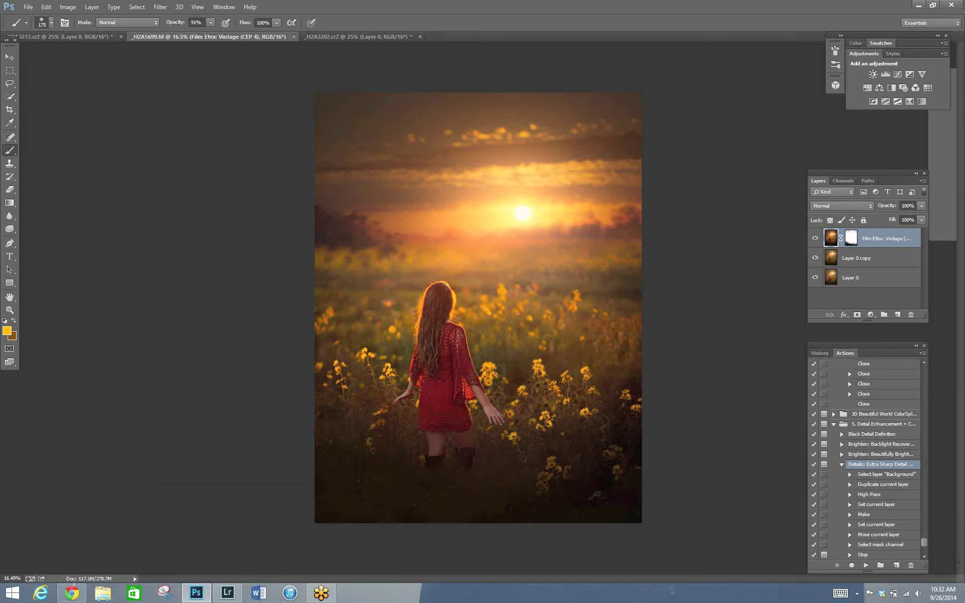
click(12, 229)
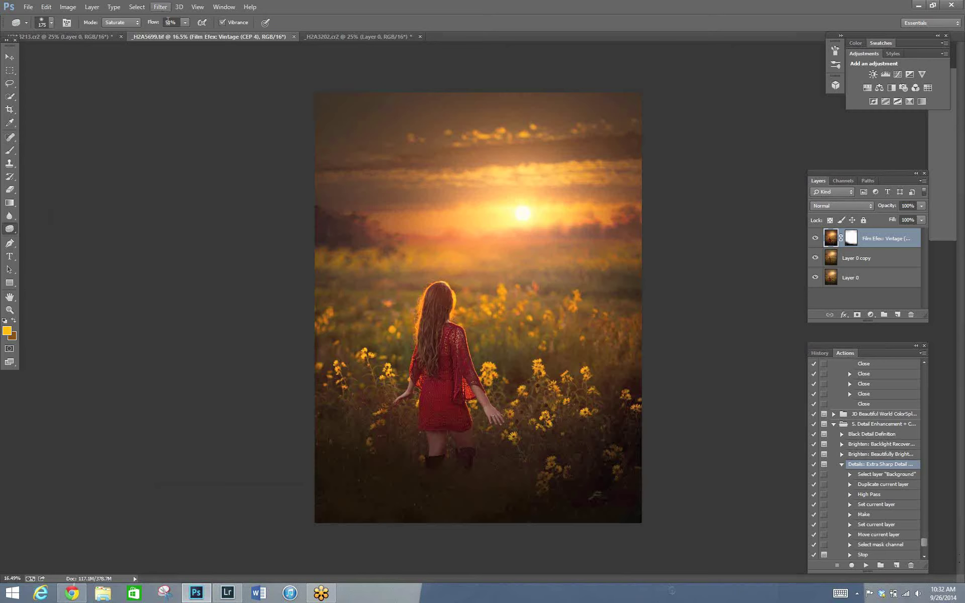
click(442, 293)
click(93, 31)
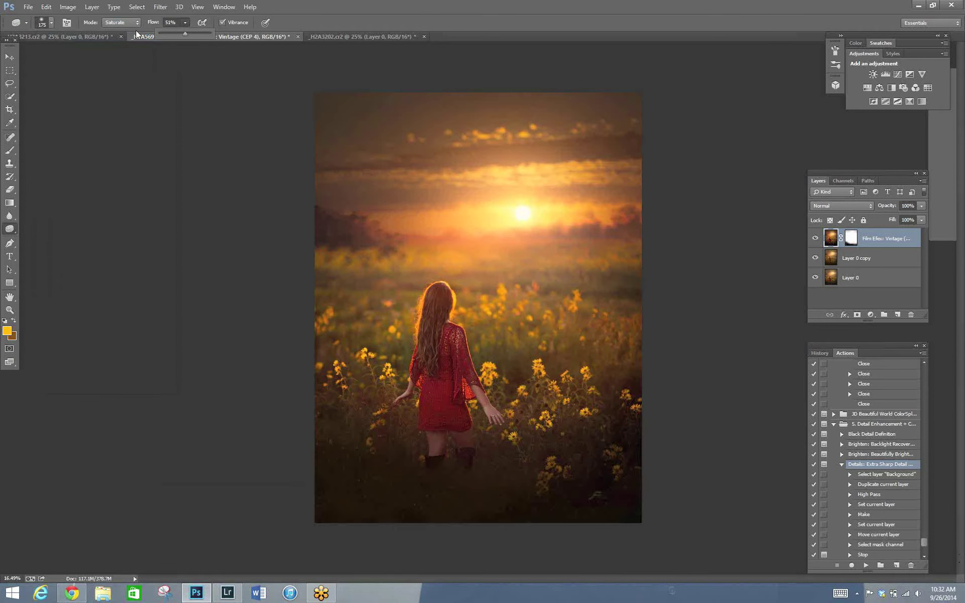
click(120, 22)
click(120, 32)
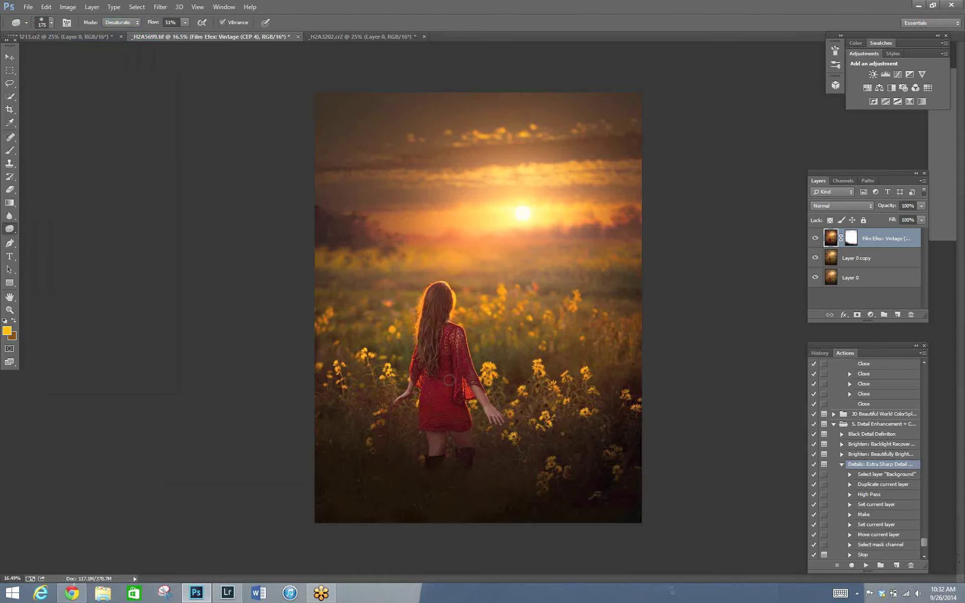
click(45, 7)
click(54, 37)
click(45, 7)
click(53, 36)
click(44, 9)
click(65, 37)
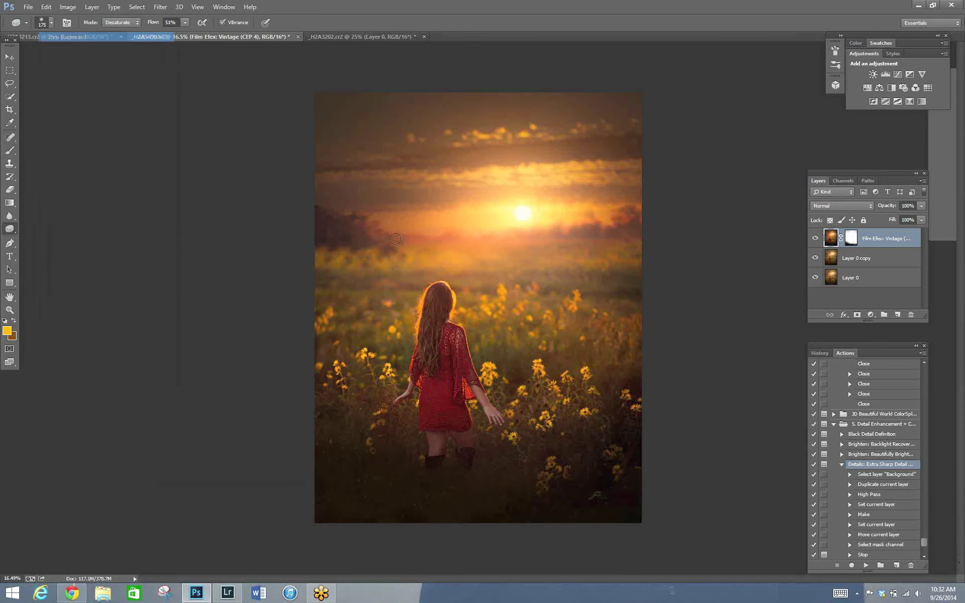
click(46, 7)
click(54, 37)
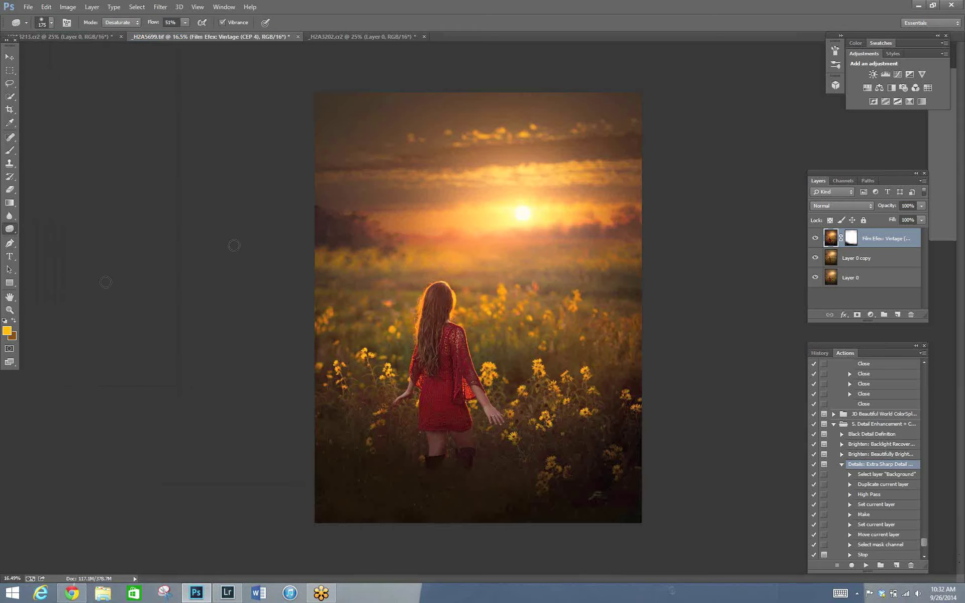
key(z)
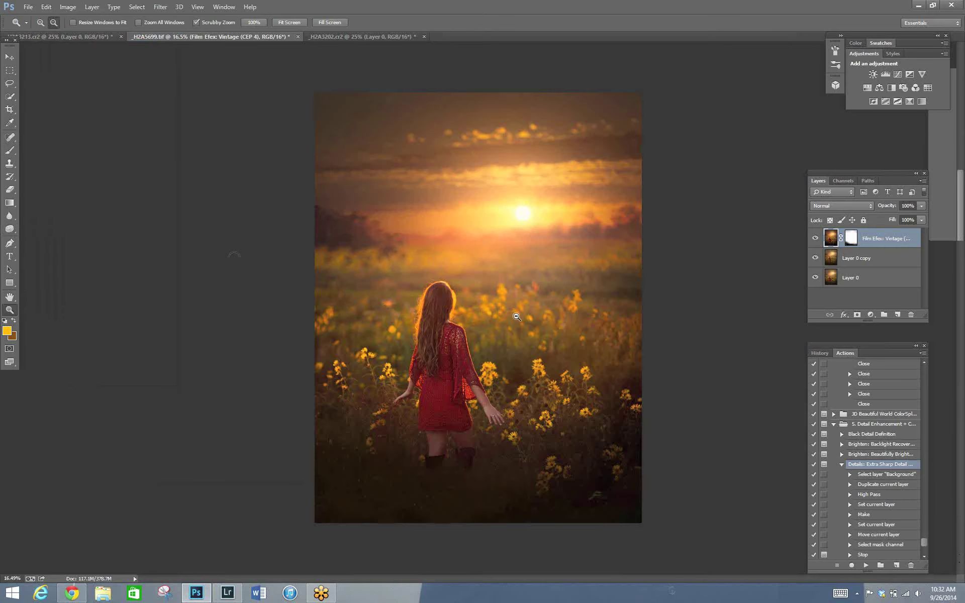
Save _H2A5699 over the existing TIFF with the same settings, then return to Lightroom.
drag(516, 317, 529, 336)
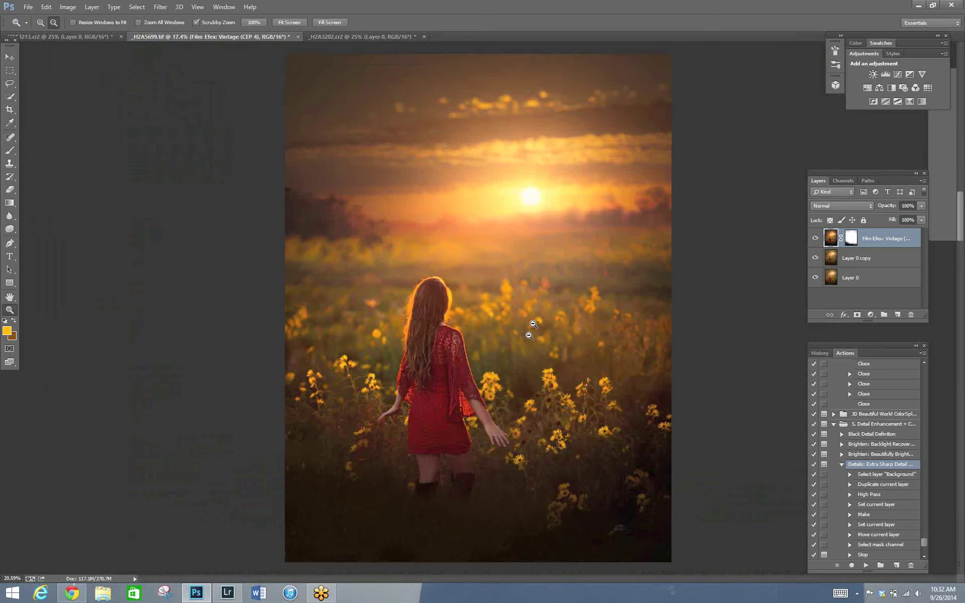
alt+click(561, 378)
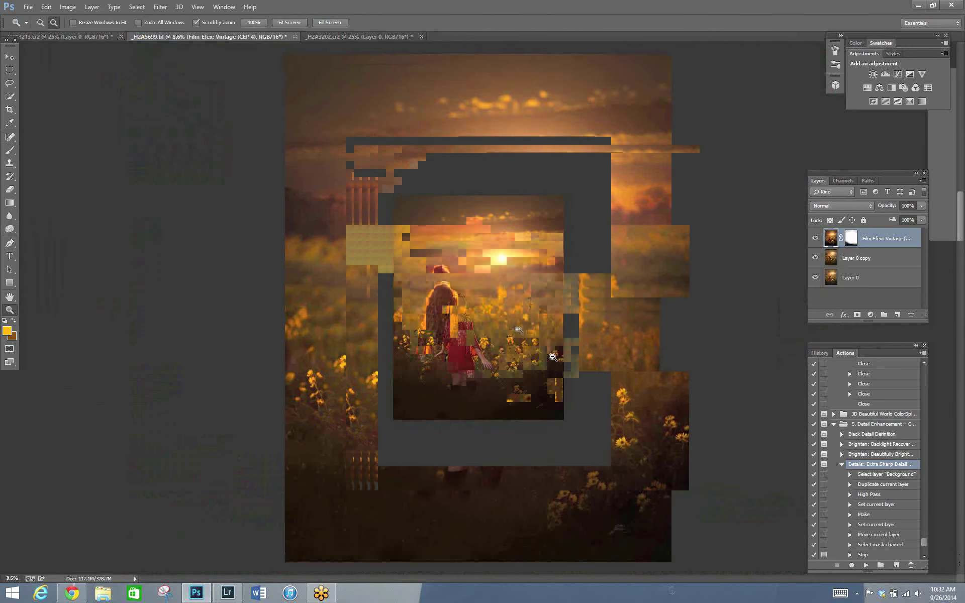
click(28, 6)
click(55, 127)
key(Return)
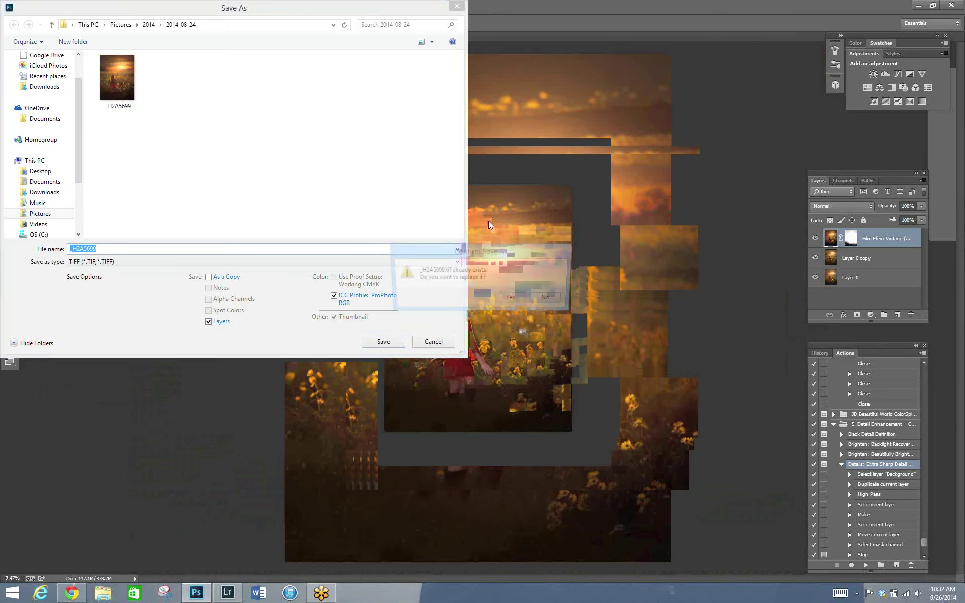
click(512, 299)
click(551, 133)
key(alt+Tab)
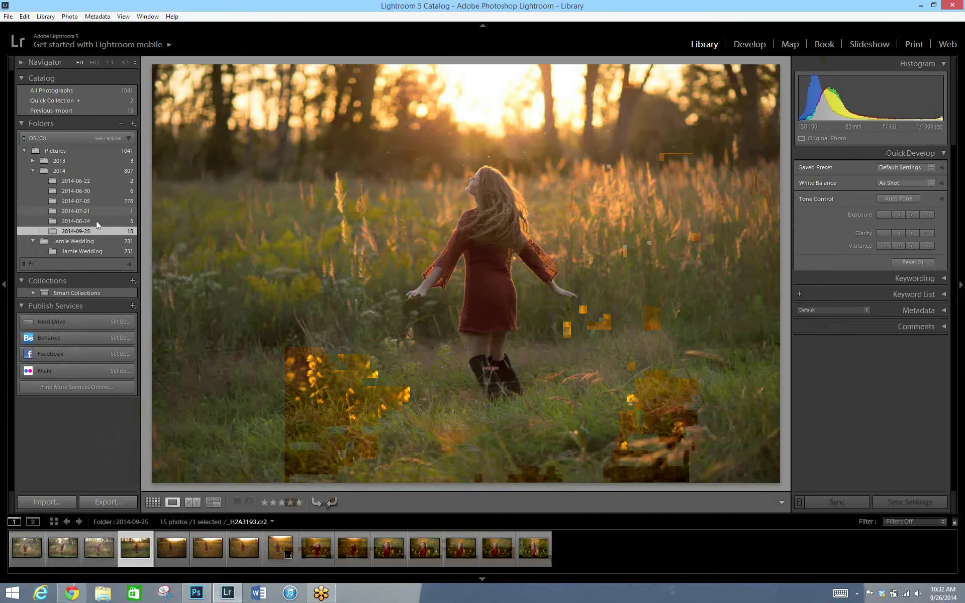
click(112, 210)
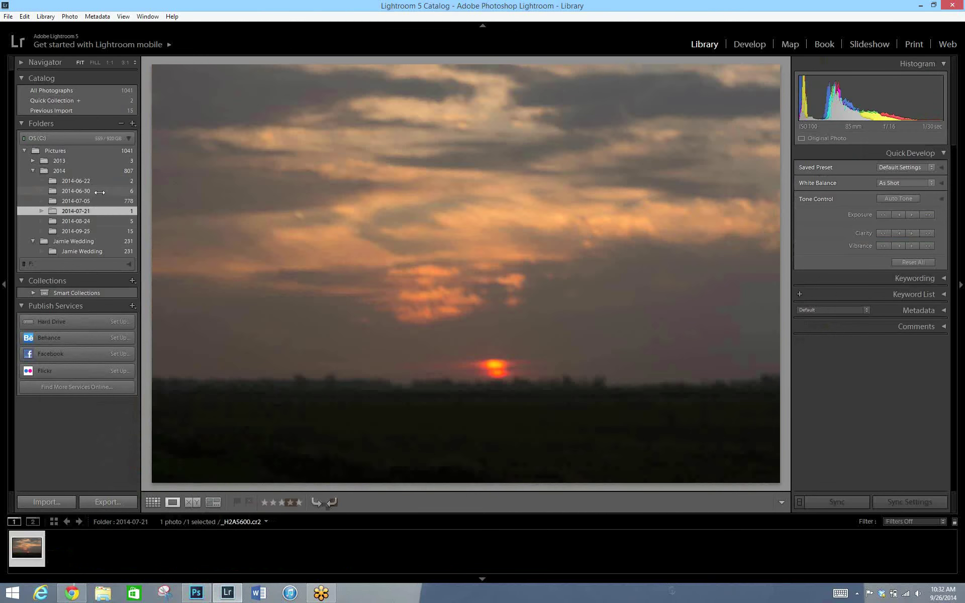
click(100, 192)
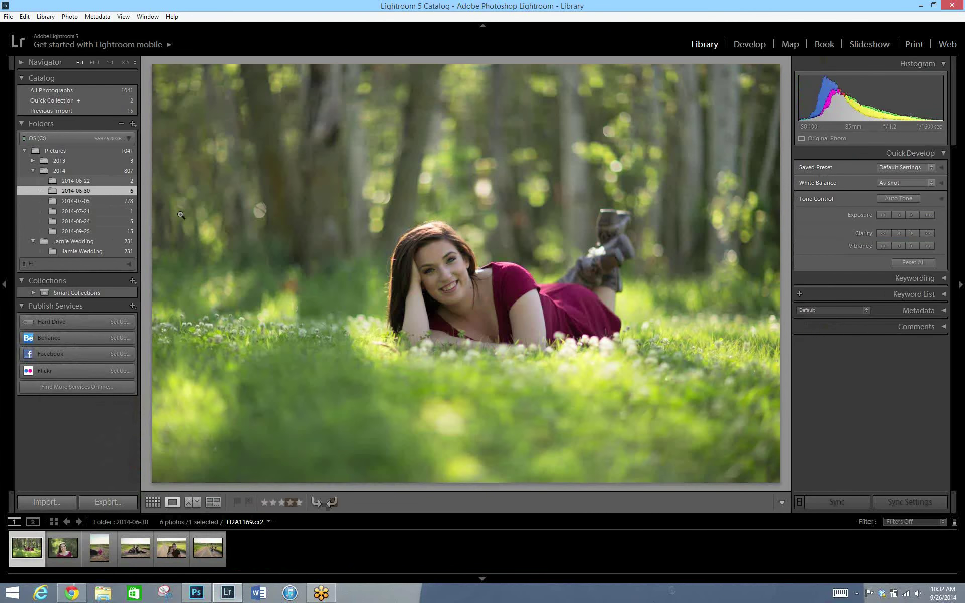
click(90, 181)
key(Right)
key(Left)
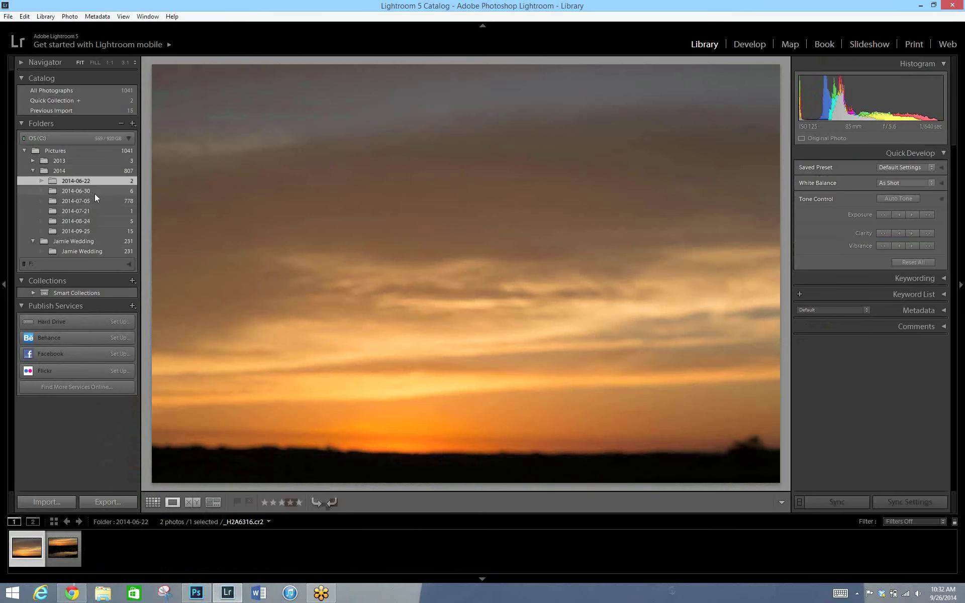
click(95, 192)
click(98, 226)
click(101, 232)
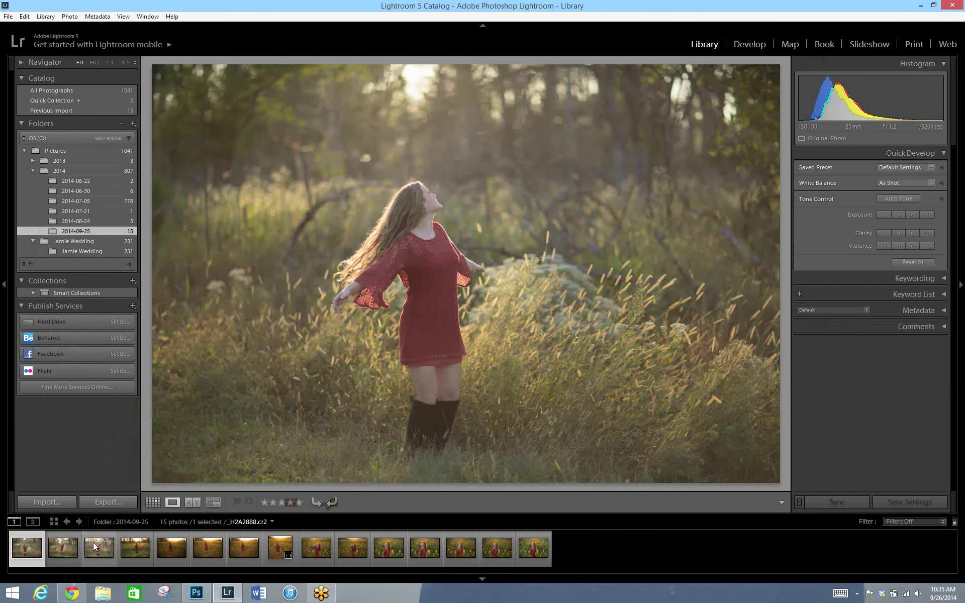
Browse the filmstrip and select the smiling sunflower portrait _H2A3306.cr2.
click(94, 547)
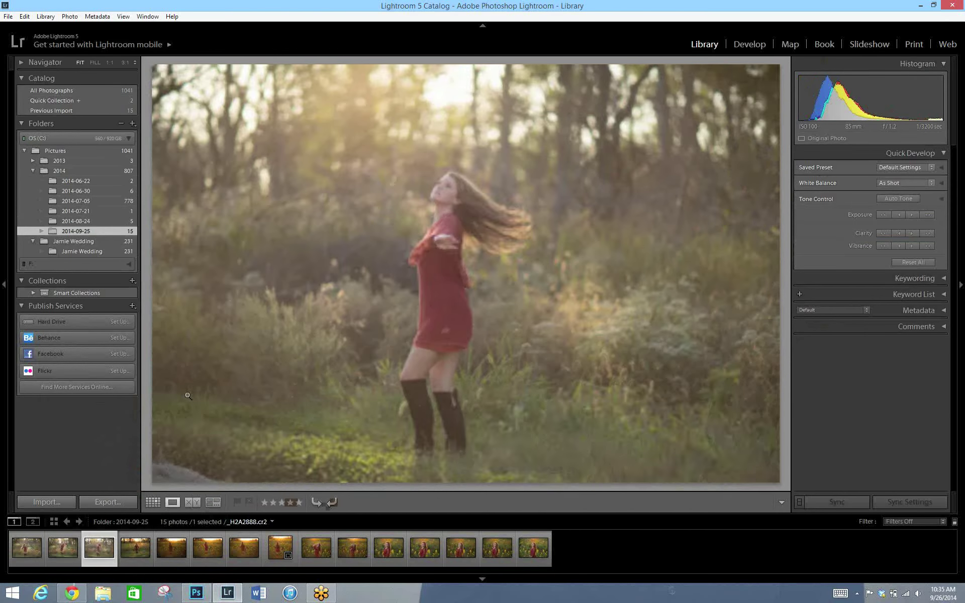
click(60, 553)
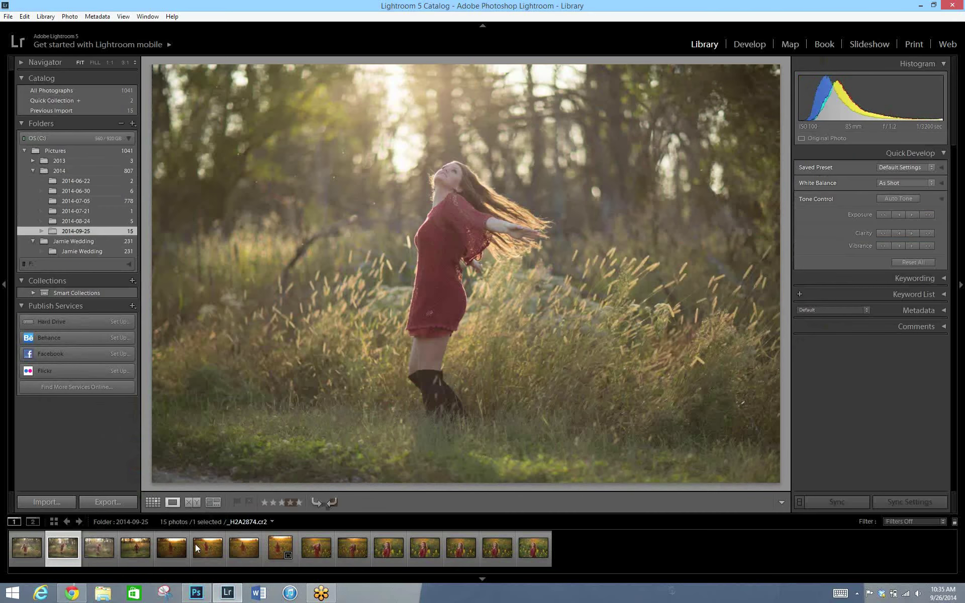
click(316, 548)
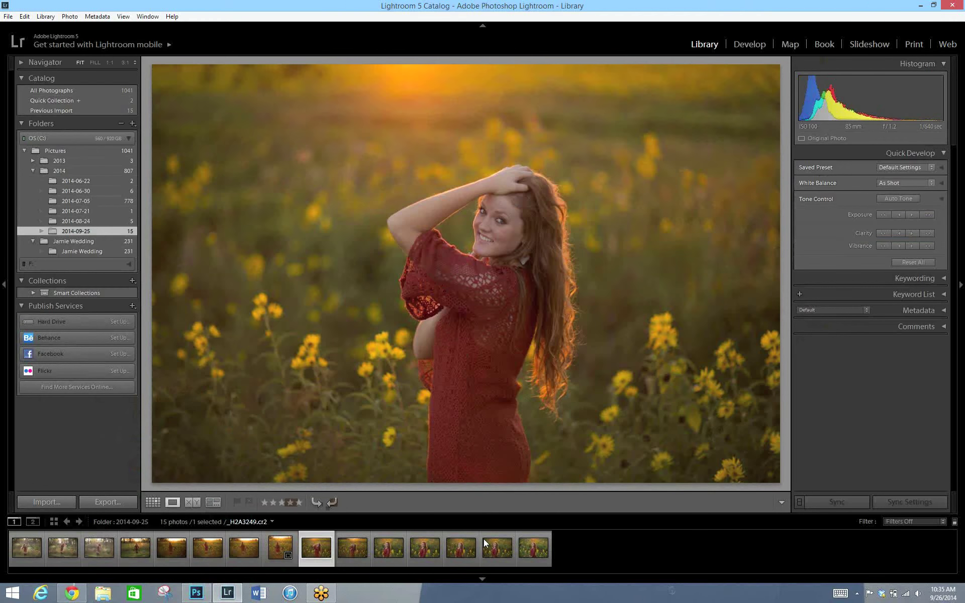
click(457, 550)
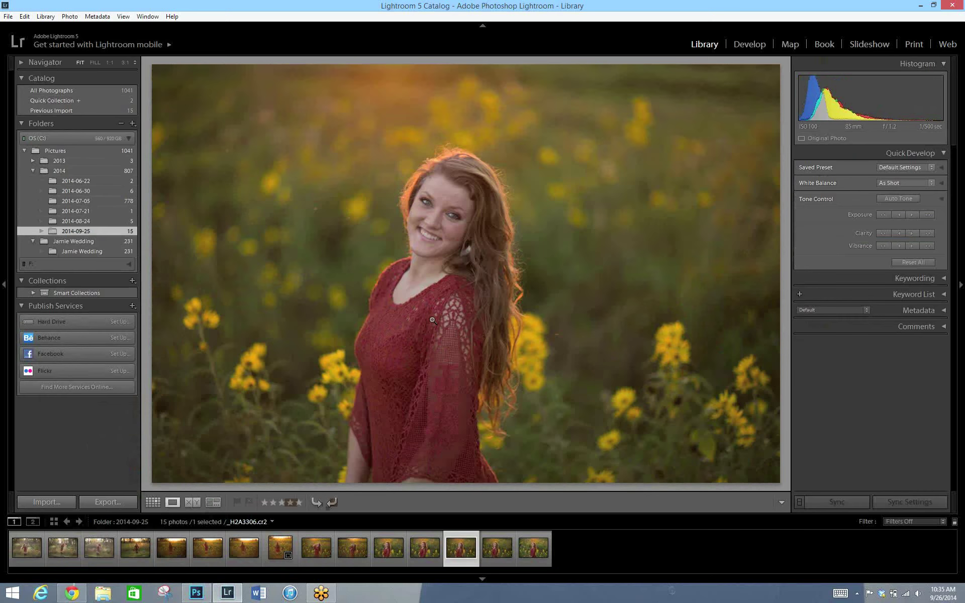
Inspect her face at 1:1, then return to the whole-photo view.
click(436, 212)
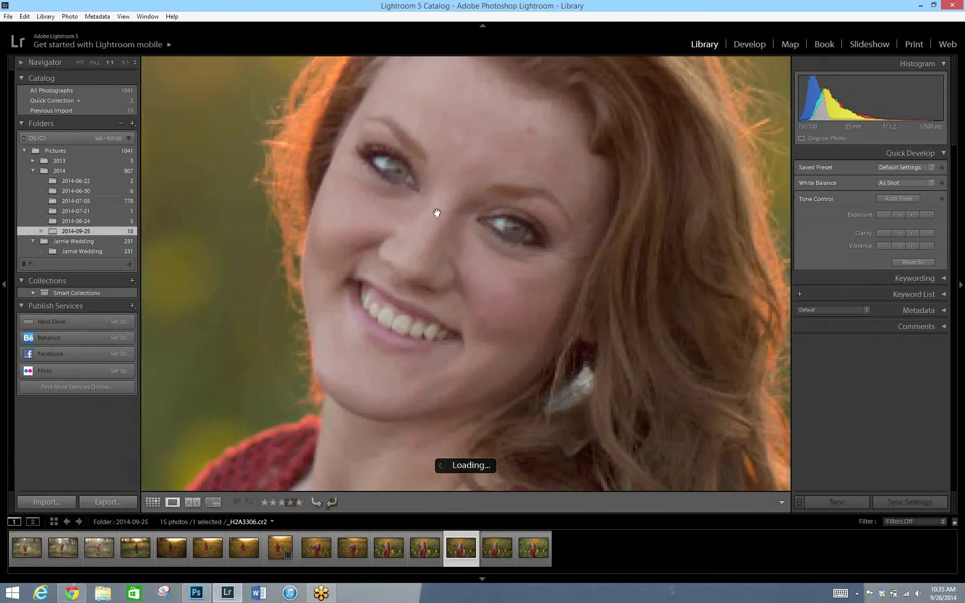
click(449, 203)
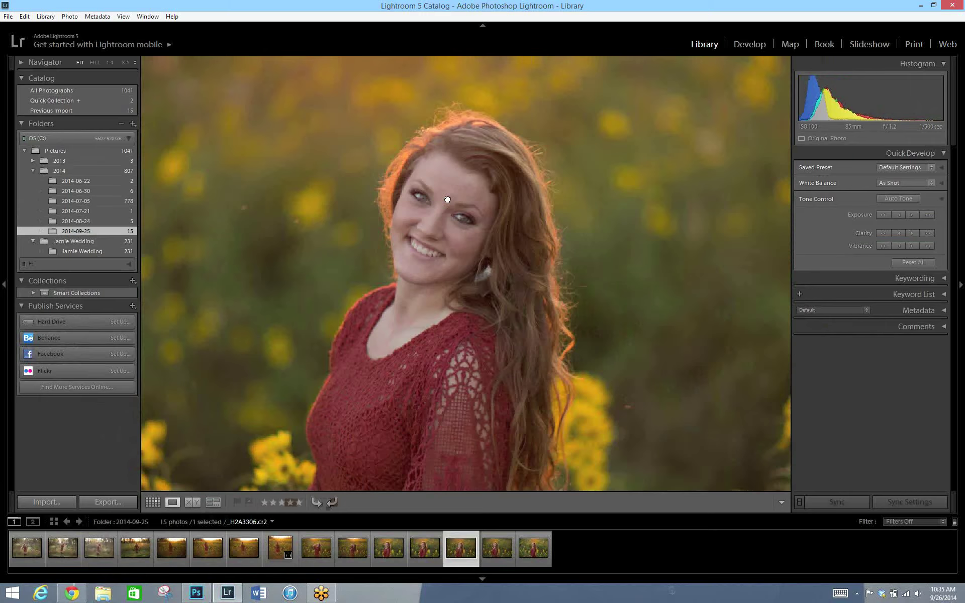
click(448, 199)
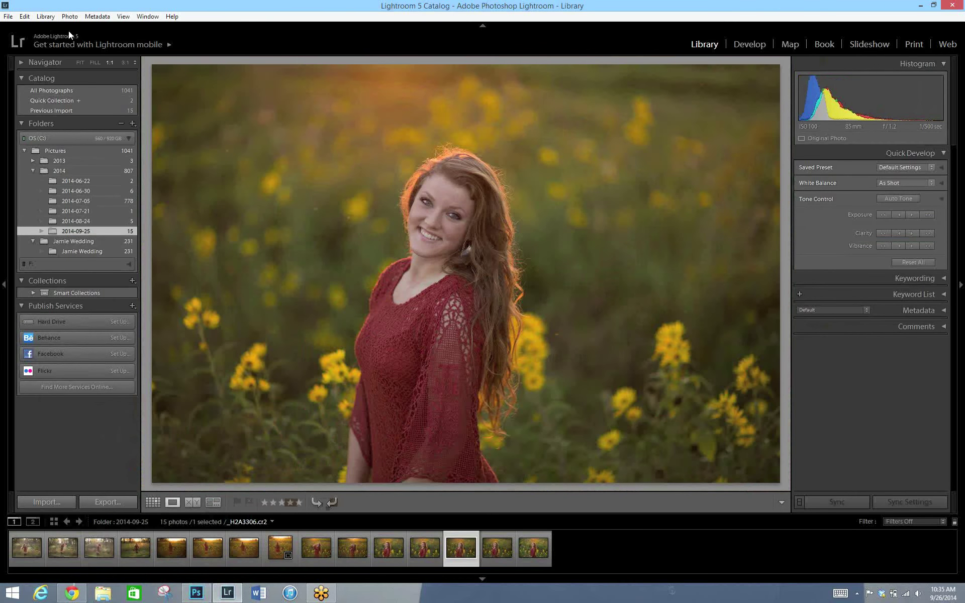
click(69, 16)
Send _H2A3306.cr2 from Lightroom to Photoshop CC as a new document.
click(196, 89)
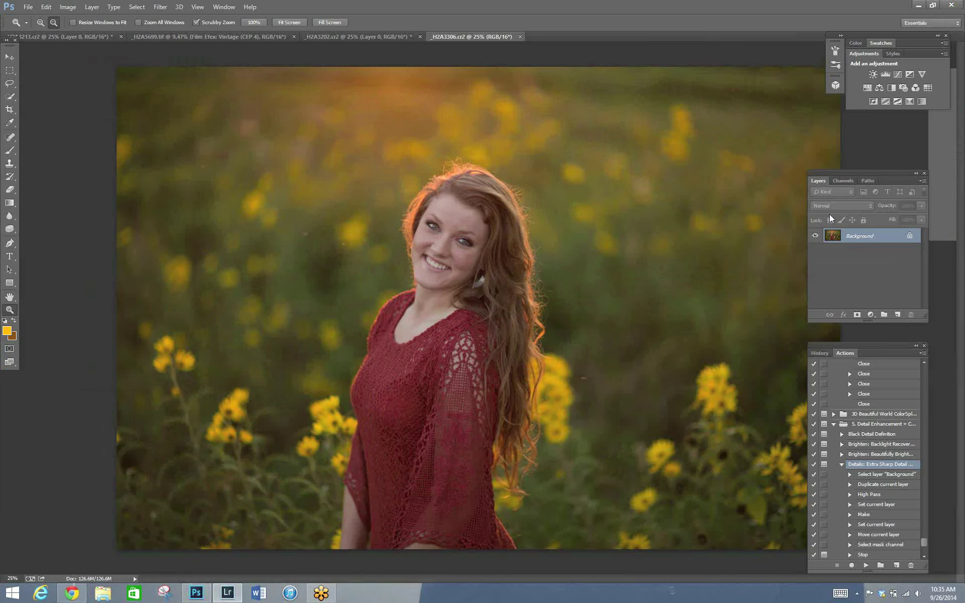
Convert the Background to Layer 0 and heal two forehead spots and a background spot at size 25.
key(Return)
click(474, 221)
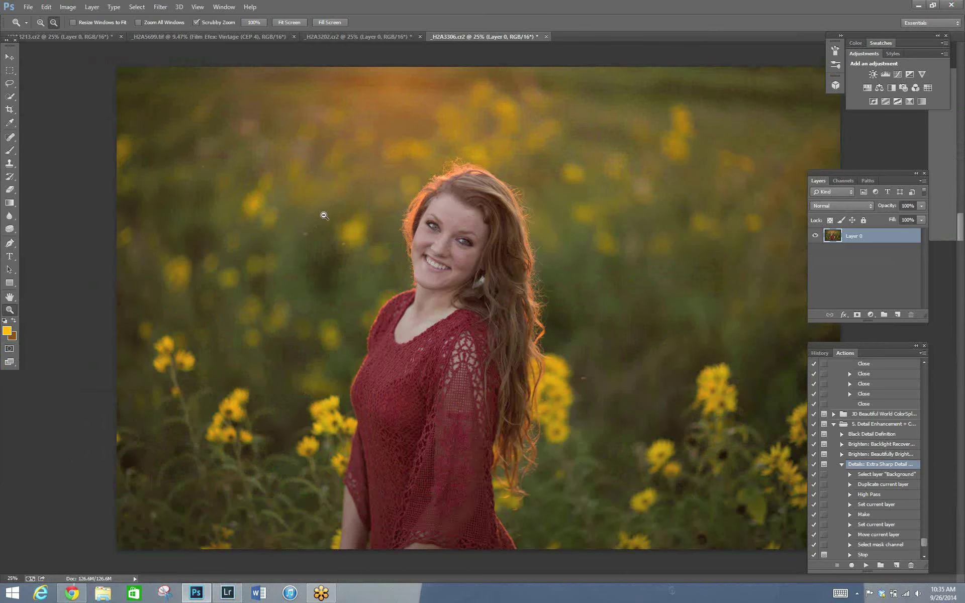
key(j)
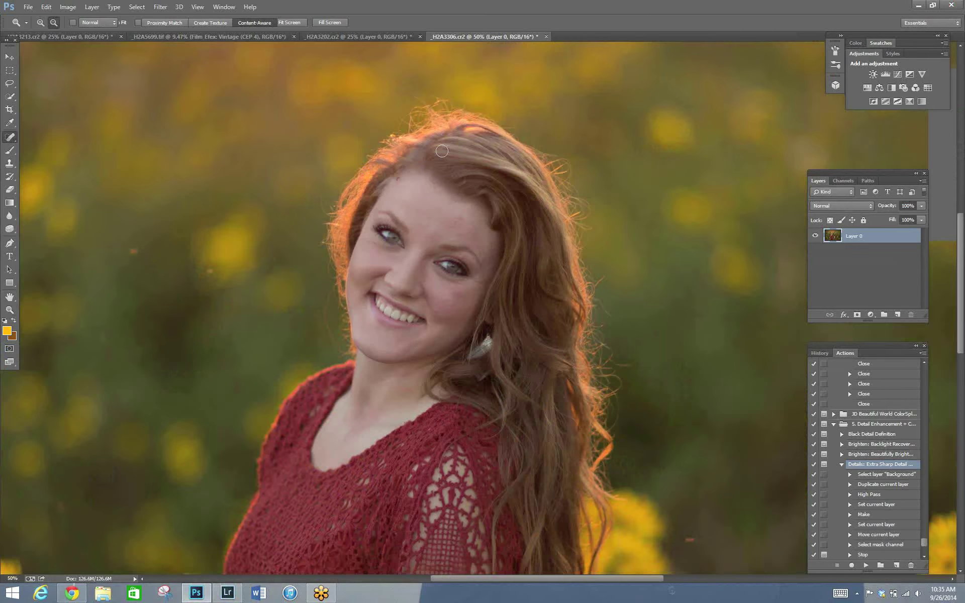
key(bracketleft)
key(bracketleft)
key(bracketleft)
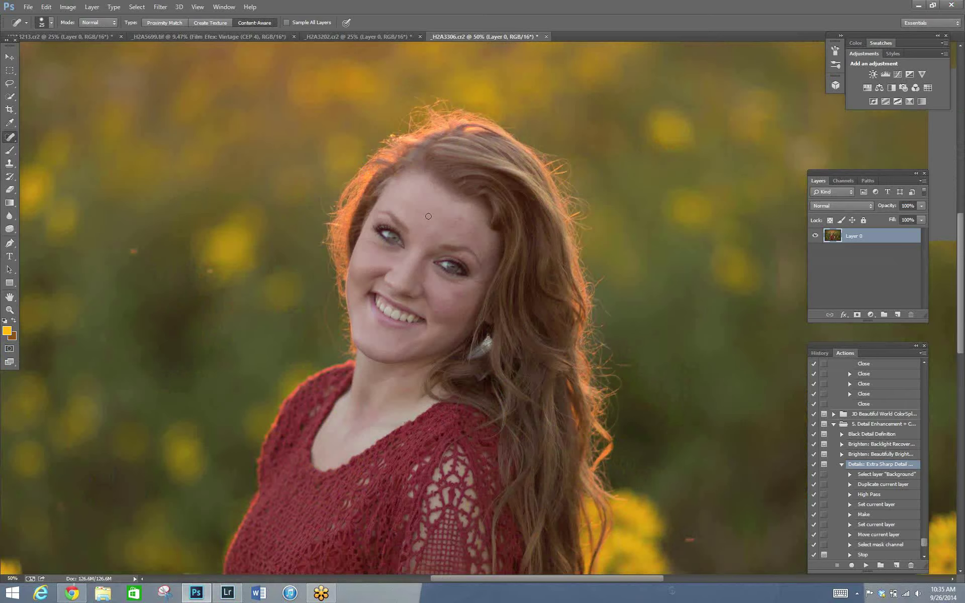
click(426, 215)
click(473, 235)
click(134, 252)
Review the whole photo, zoom in close on her face, and set the healing brush to 20.
key(z)
alt+click(406, 301)
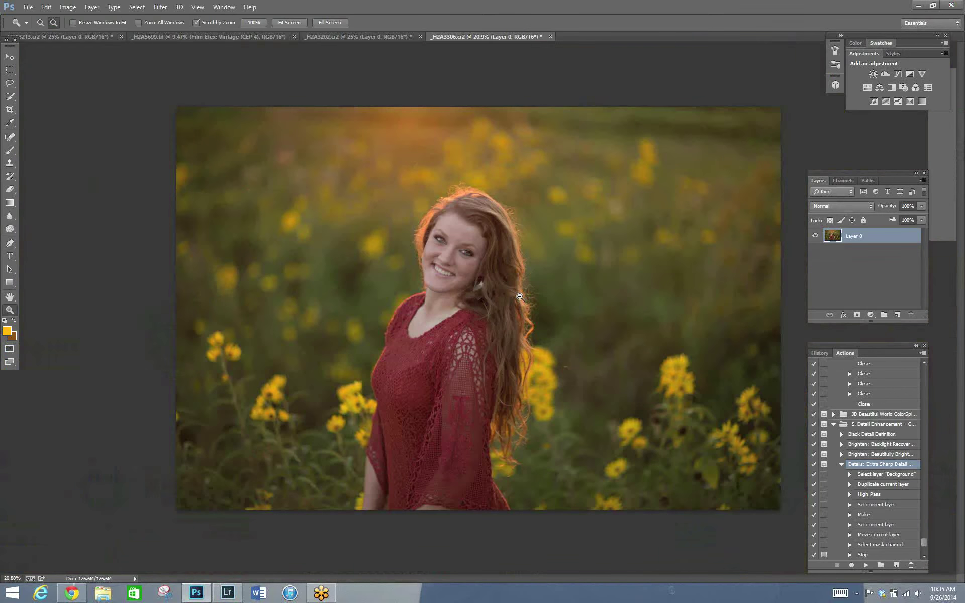
click(10, 136)
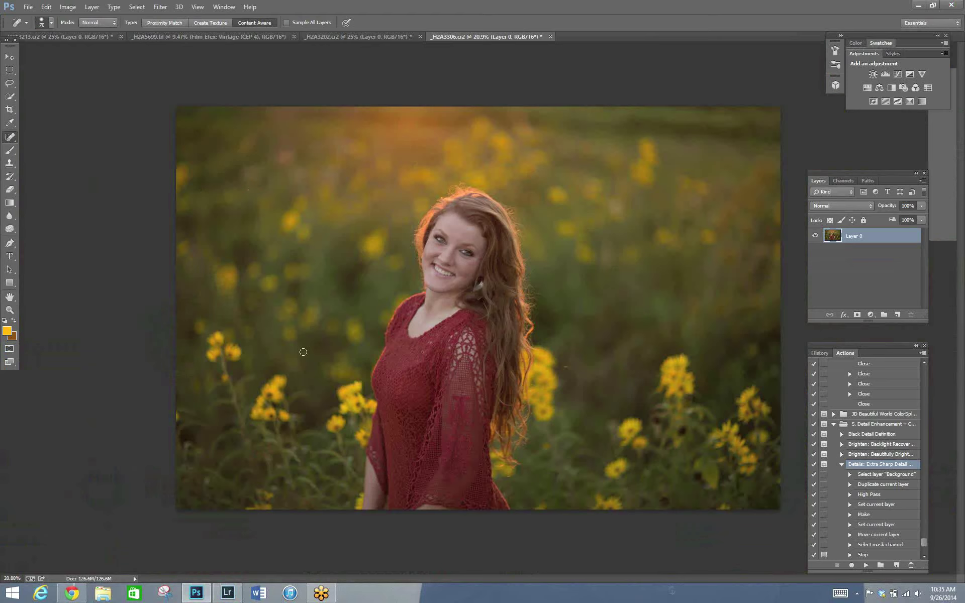
key(bracketright)
key(bracketright)
key(bracketright)
key(bracketright)
key(bracketright)
click(9, 309)
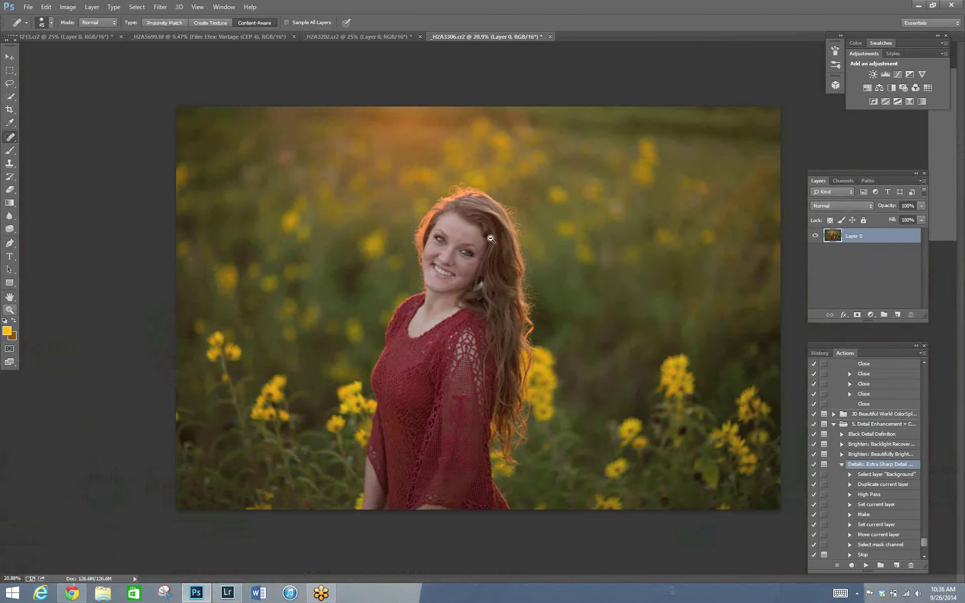
click(529, 261)
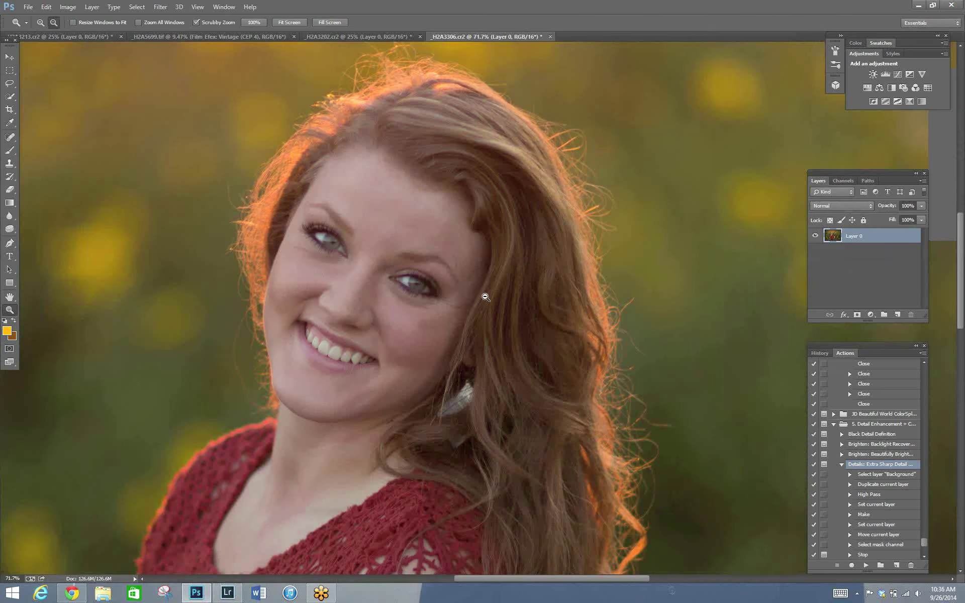
drag(486, 297, 442, 344)
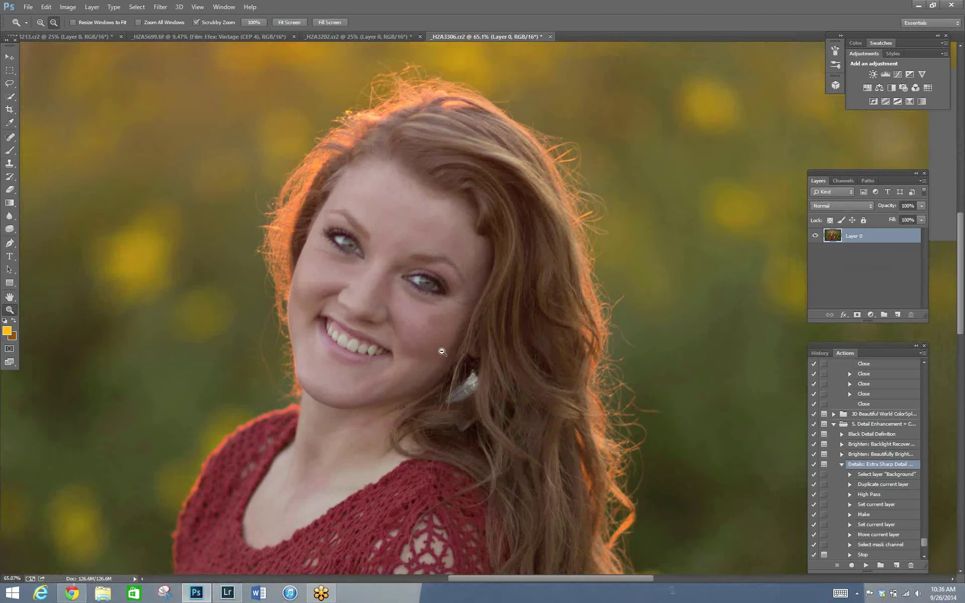
click(9, 162)
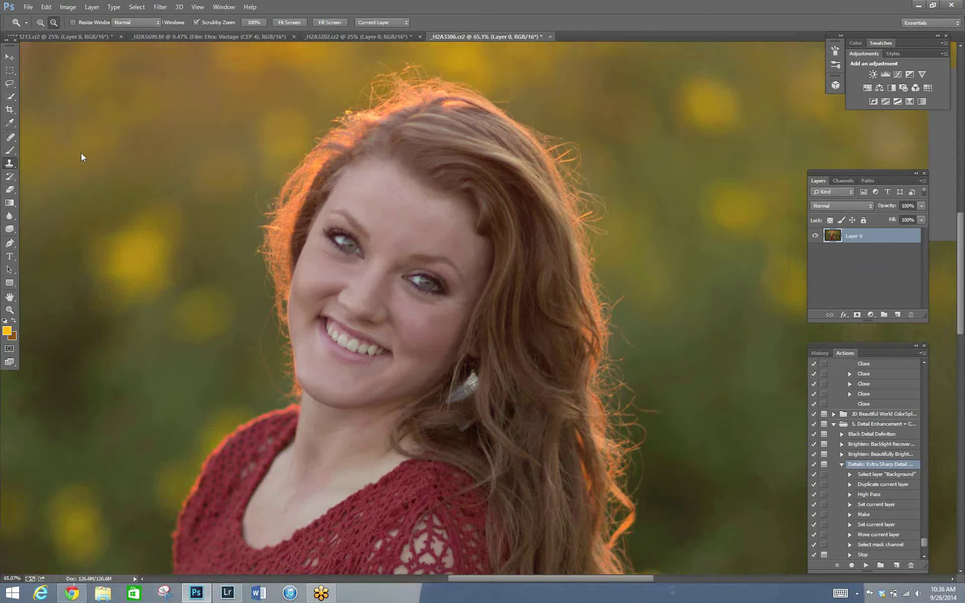
key(j)
key(bracketleft)
Heal the blemish by her mouth corner and the forehead mole, undoing the mole heal.
click(312, 331)
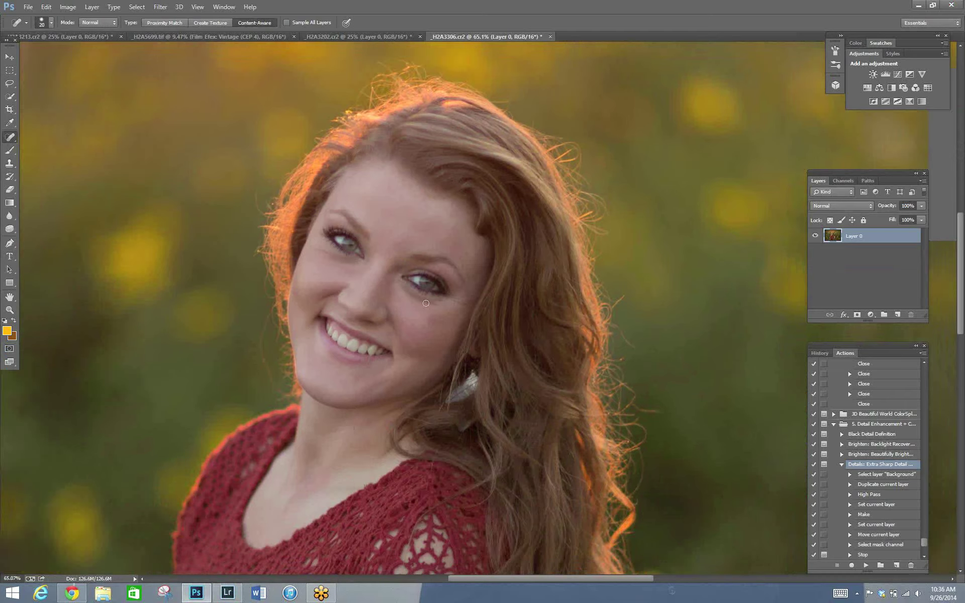
click(435, 215)
key(ctrl+z)
click(10, 310)
alt+click(300, 304)
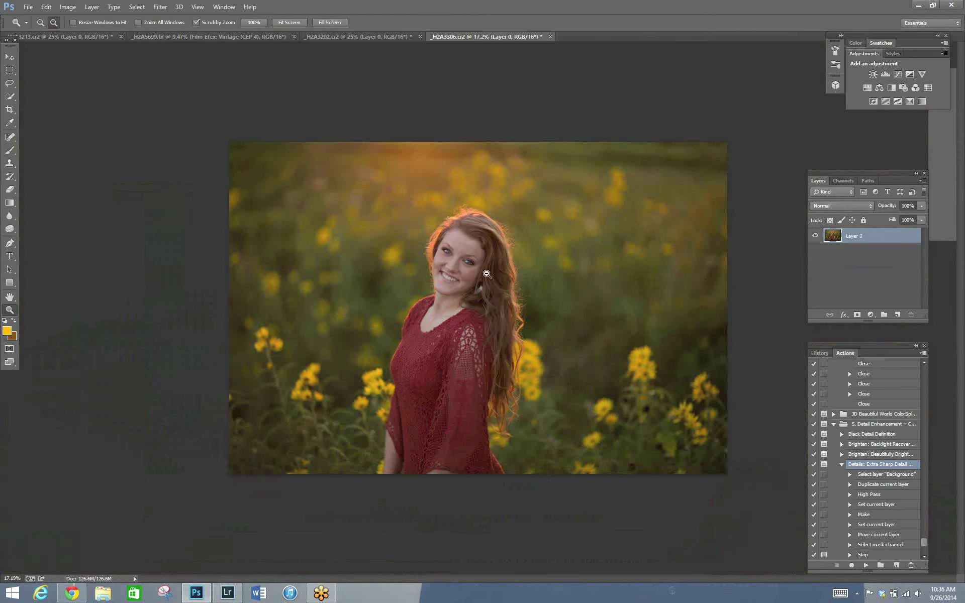
Crop thin strips off the left and right edges, leaving the image 24.000 inches wide.
drag(487, 273, 459, 294)
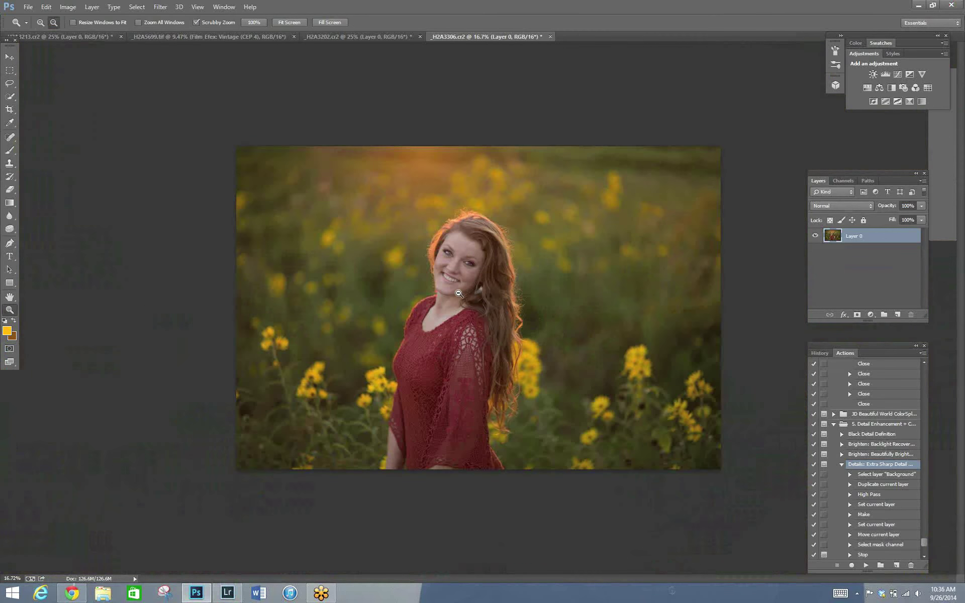
click(10, 109)
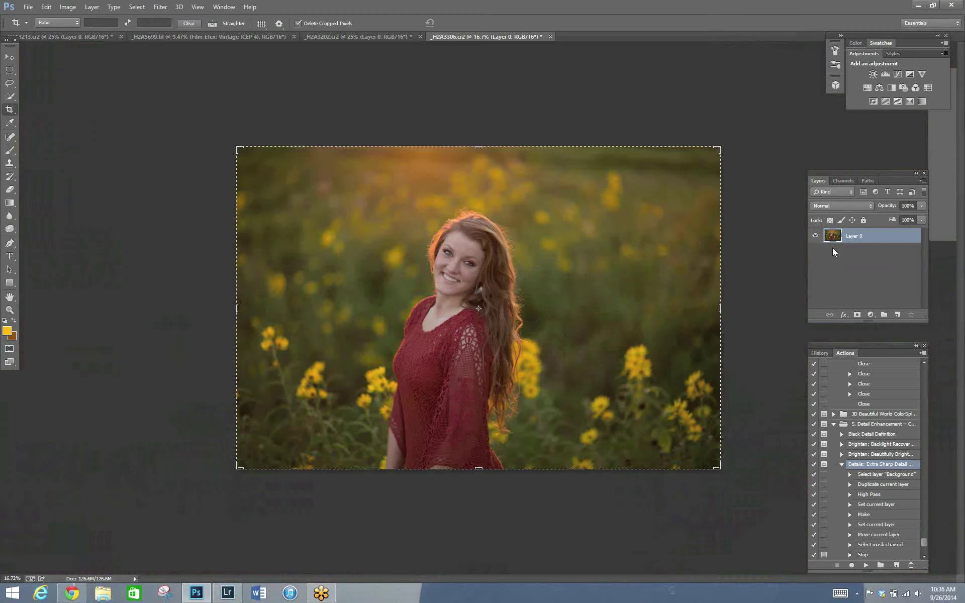
drag(264, 318, 342, 309)
drag(342, 309, 343, 308)
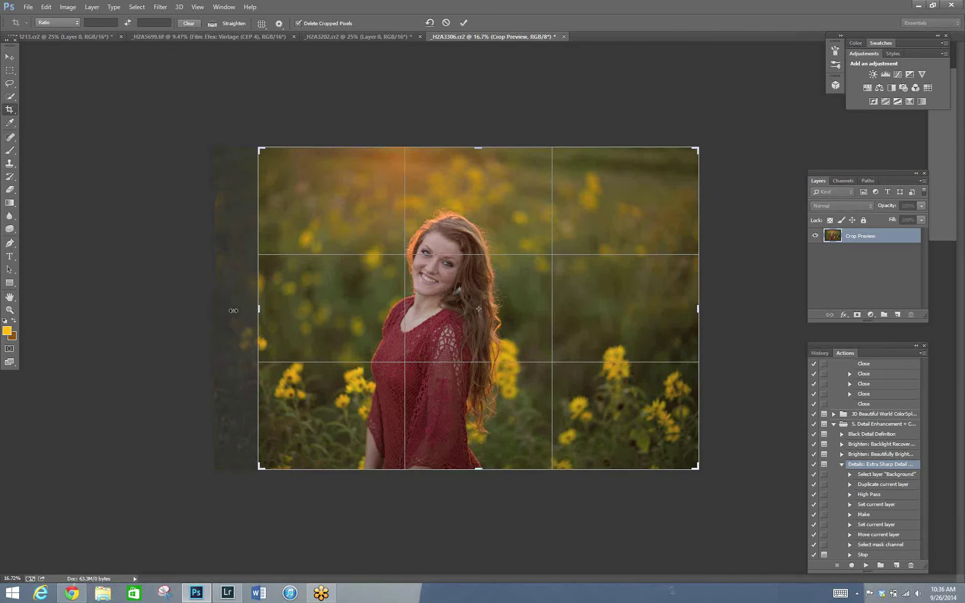
drag(233, 311, 230, 307)
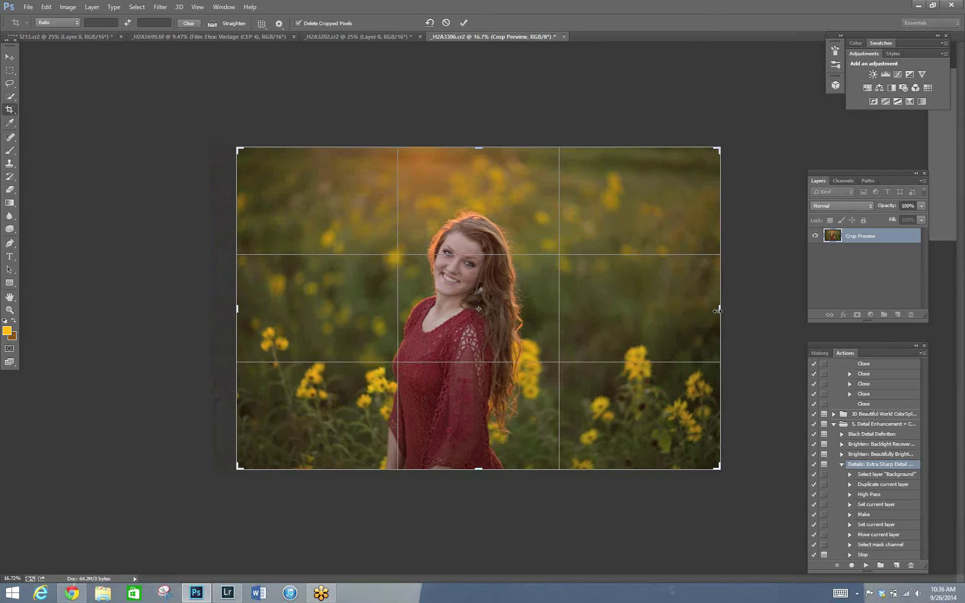
mouse_move(717, 311)
mouse_down()
mouse_move(669, 323)
mouse_move(668, 310)
mouse_move(772, 311)
mouse_move(717, 309)
mouse_up()
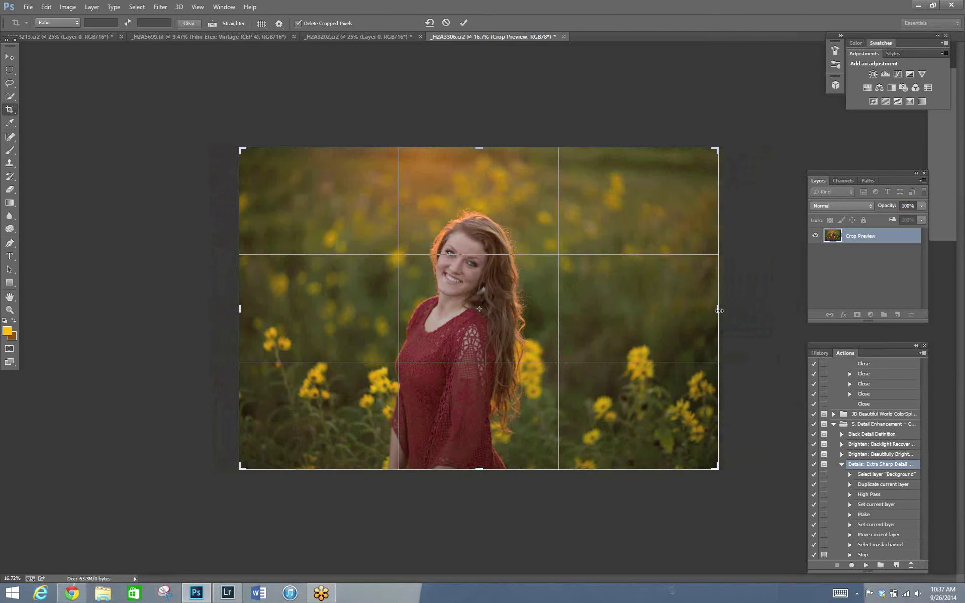
key(Return)
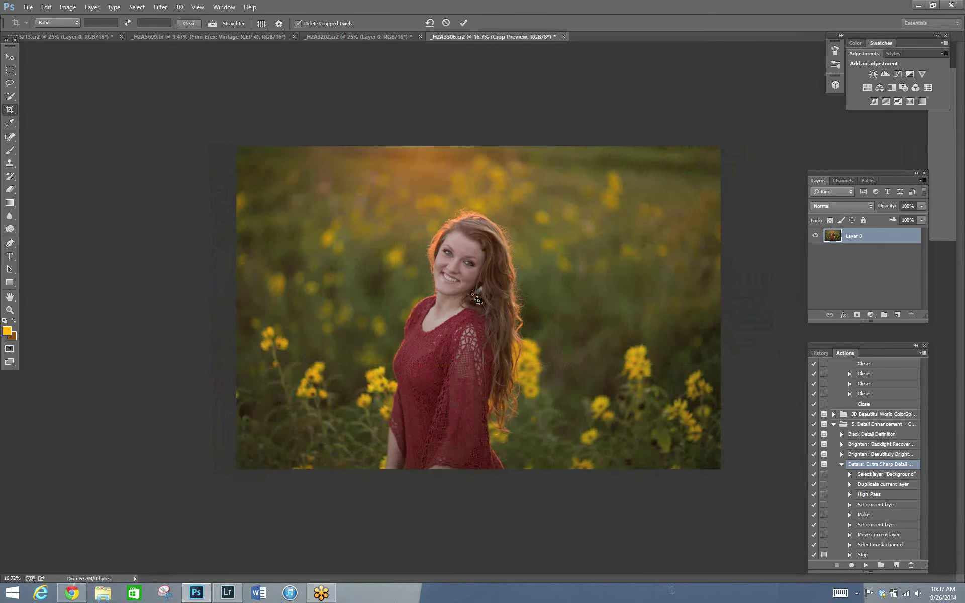
key(z)
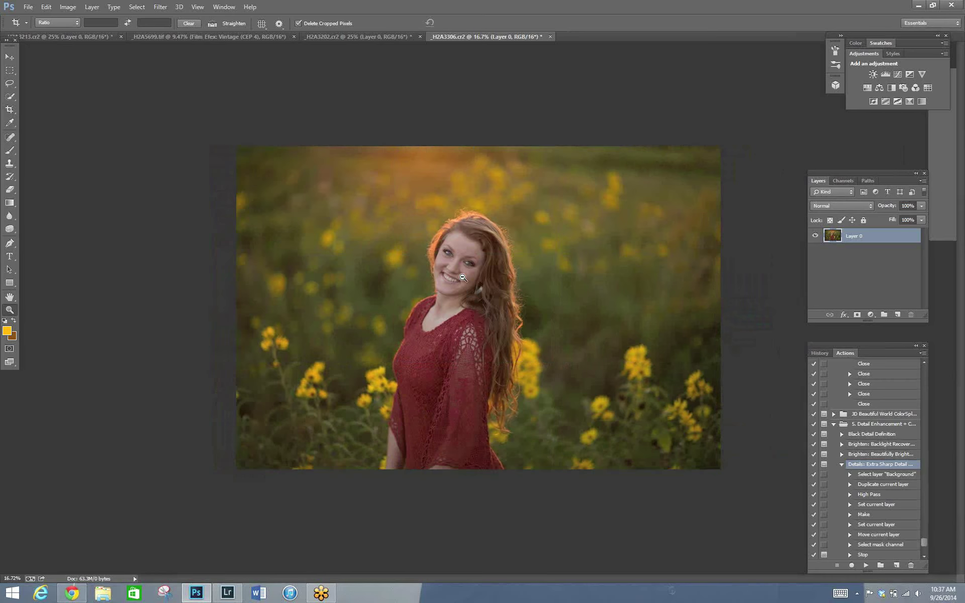
drag(515, 236, 472, 218)
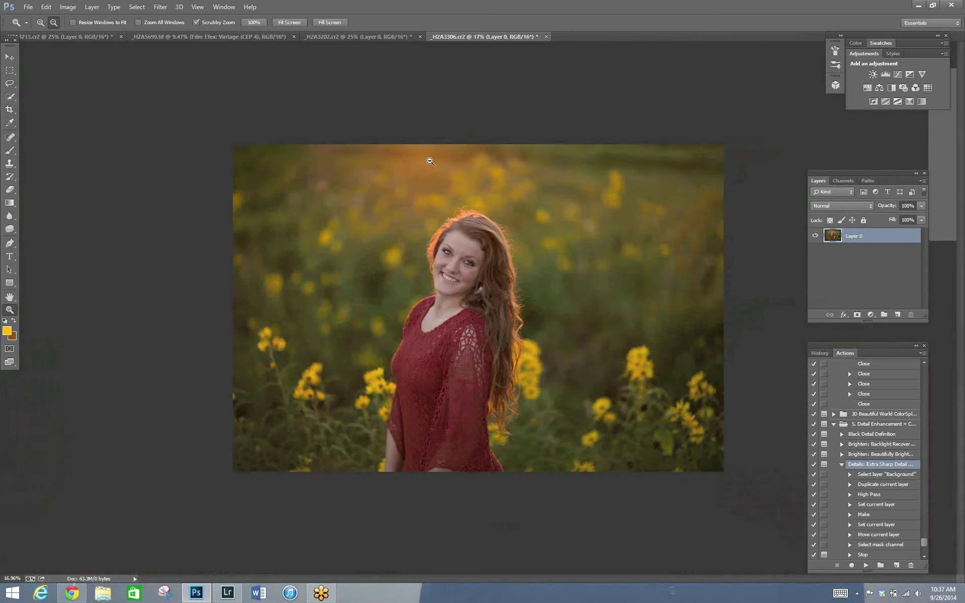
On a new layer, paint a near-white glow over the top-left with a large soft brush.
click(898, 314)
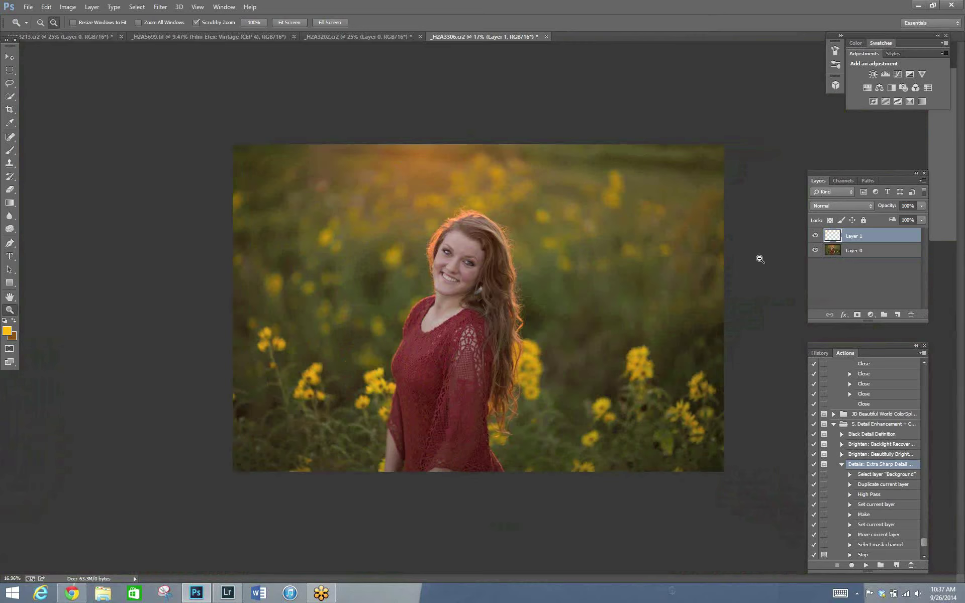
click(7, 330)
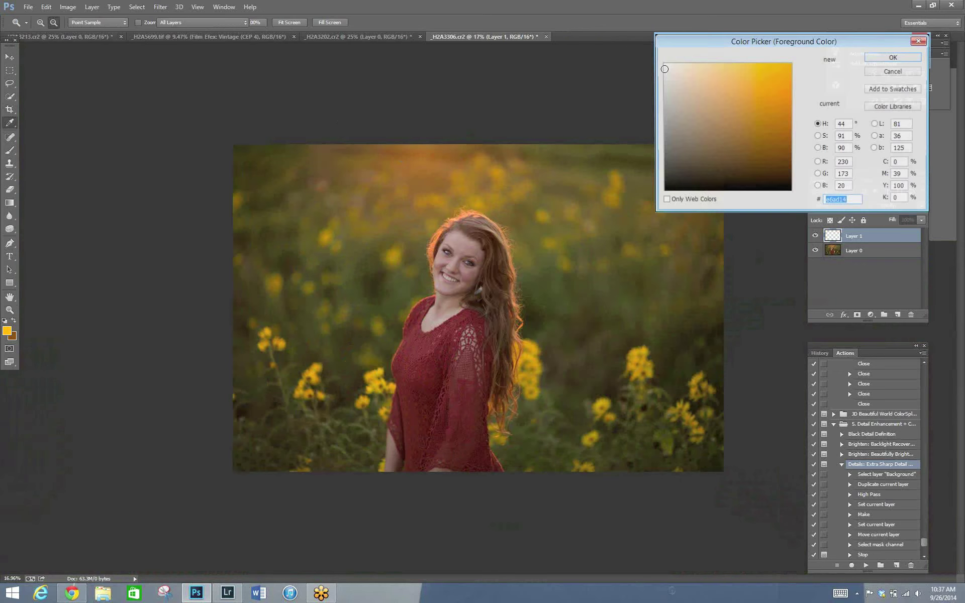
click(666, 65)
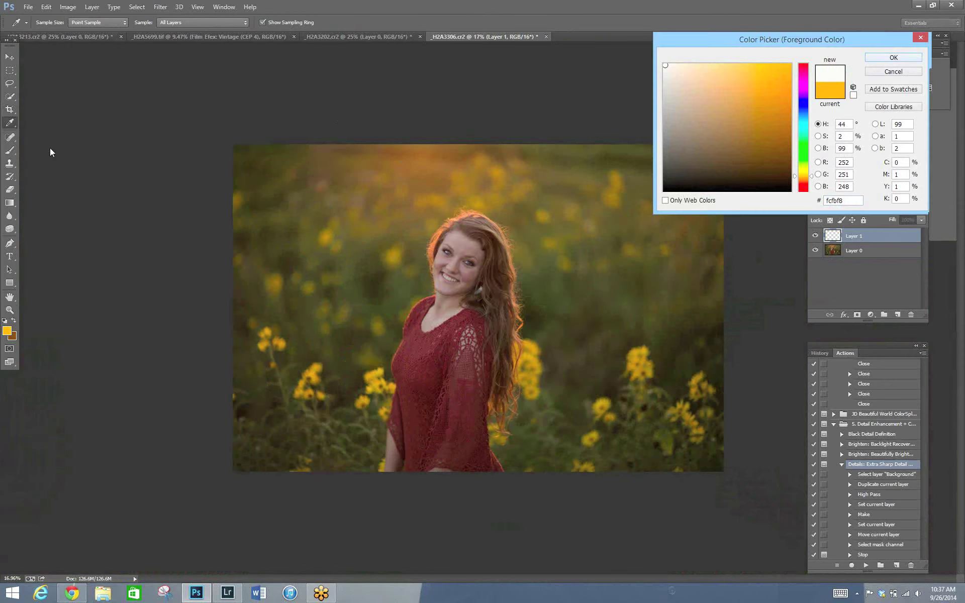
key(Return)
key(b)
key(0)
key(bracketright)
key(bracketright)
key(bracketright)
key(bracketright)
key(bracketright)
key(bracketright)
key(bracketright)
key(bracketright)
key(bracketright)
key(bracketright)
key(bracketright)
key(bracketright)
key(bracketright)
key(bracketright)
key(bracketright)
key(bracketright)
key(bracketright)
key(bracketright)
key(bracketright)
key(bracketright)
key(bracketright)
key(bracketright)
key(bracketright)
key(bracketright)
key(bracketright)
key(bracketright)
key(bracketright)
key(bracketright)
key(bracketright)
key(bracketright)
key(bracketright)
key(bracketright)
key(bracketright)
key(bracketright)
key(bracketright)
key(bracketright)
key(bracketright)
key(bracketright)
key(bracketright)
key(bracketright)
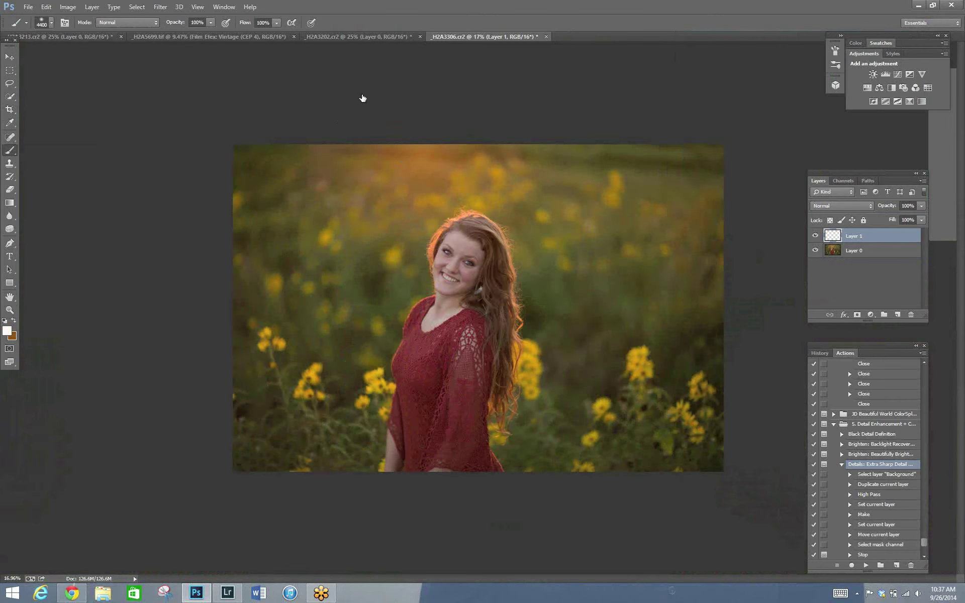
key(bracketleft)
key(bracketleft)
key(bracketleft)
key(bracketleft)
key(bracketleft)
key(bracketleft)
key(bracketleft)
key(bracketleft)
click(352, 151)
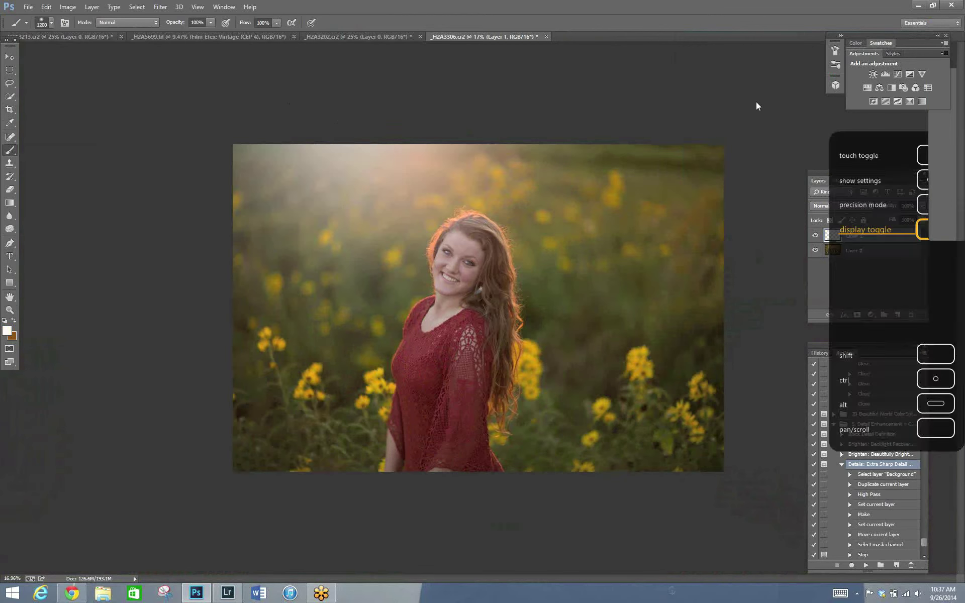
Mask the glow layer, painting black to keep the glow off her face and hair.
click(855, 316)
key(d)
key(bracketleft)
key(bracketleft)
key(bracketleft)
key(bracketleft)
key(bracketleft)
key(bracketleft)
key(bracketleft)
key(bracketleft)
key(bracketleft)
key(bracketleft)
key(bracketleft)
key(bracketleft)
key(bracketleft)
key(bracketleft)
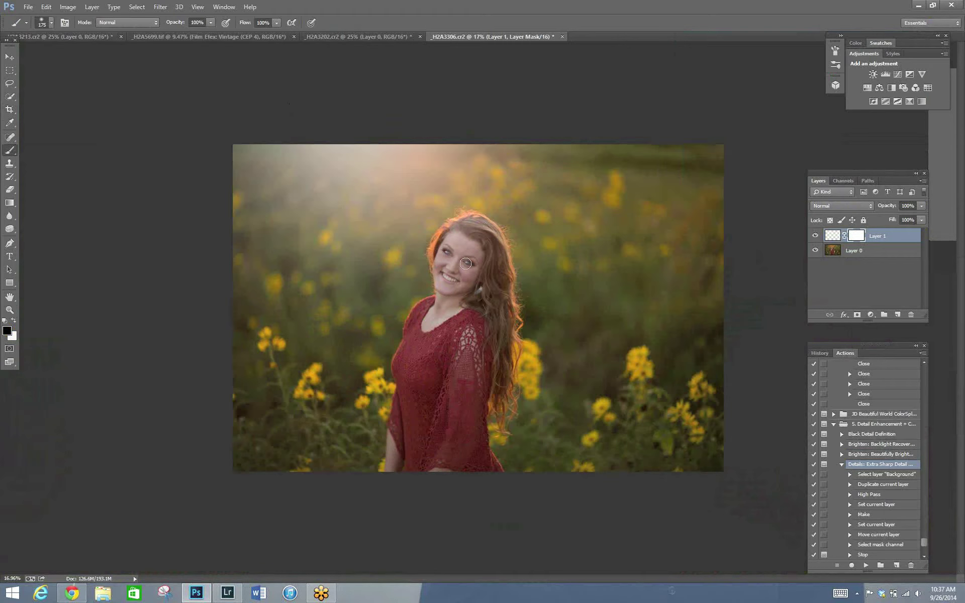
mouse_move(465, 263)
mouse_down()
mouse_move(450, 254)
mouse_move(490, 236)
mouse_move(482, 229)
mouse_up()
key(bracketright)
key(bracketright)
key(bracketright)
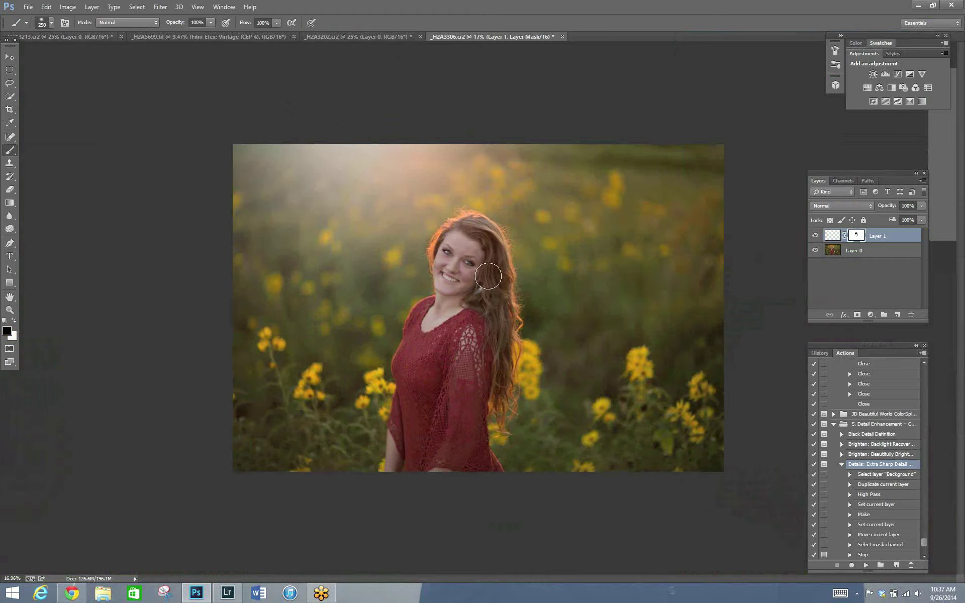
key(x)
key(bracketleft)
key(bracketleft)
key(bracketleft)
key(bracketright)
key(bracketright)
key(bracketright)
key(bracketright)
key(x)
key(bracketright)
key(bracketright)
key(bracketright)
key(bracketright)
key(bracketleft)
key(bracketleft)
key(bracketleft)
key(bracketleft)
key(bracketleft)
key(bracketright)
key(bracketright)
key(bracketright)
key(bracketright)
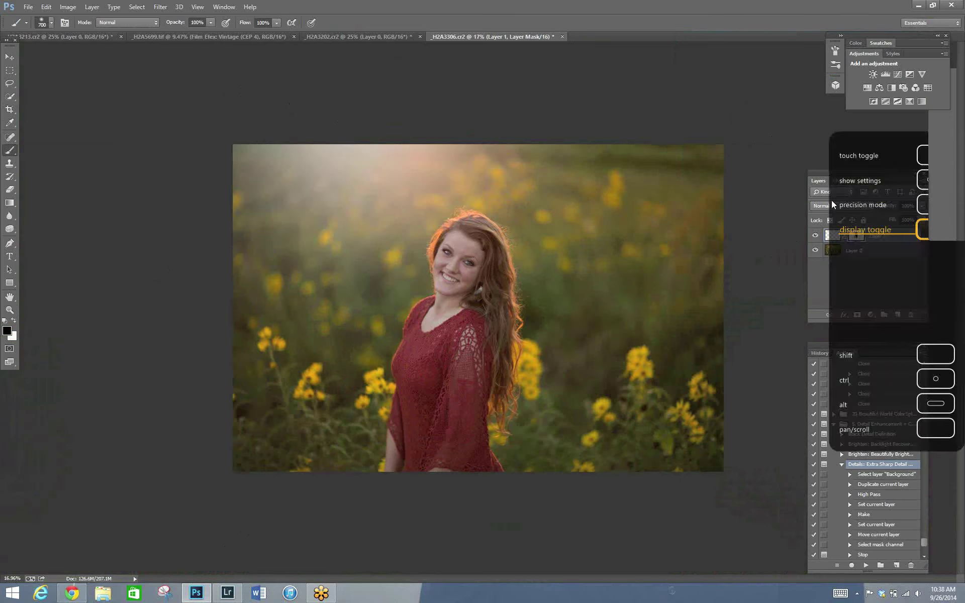
Flatten the image and convert the background to an editable Layer 0.
click(923, 180)
click(870, 382)
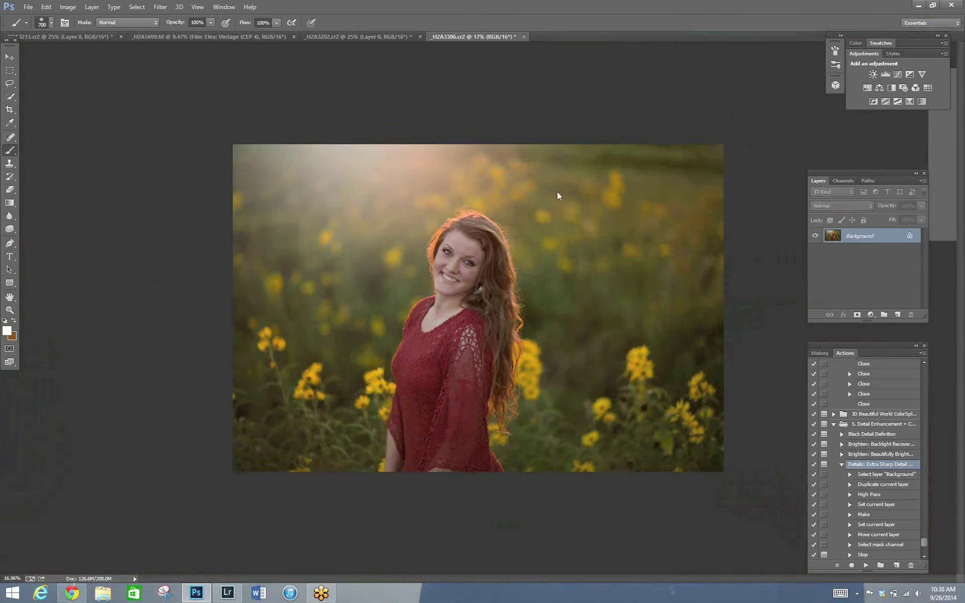
double_click(879, 228)
key(Return)
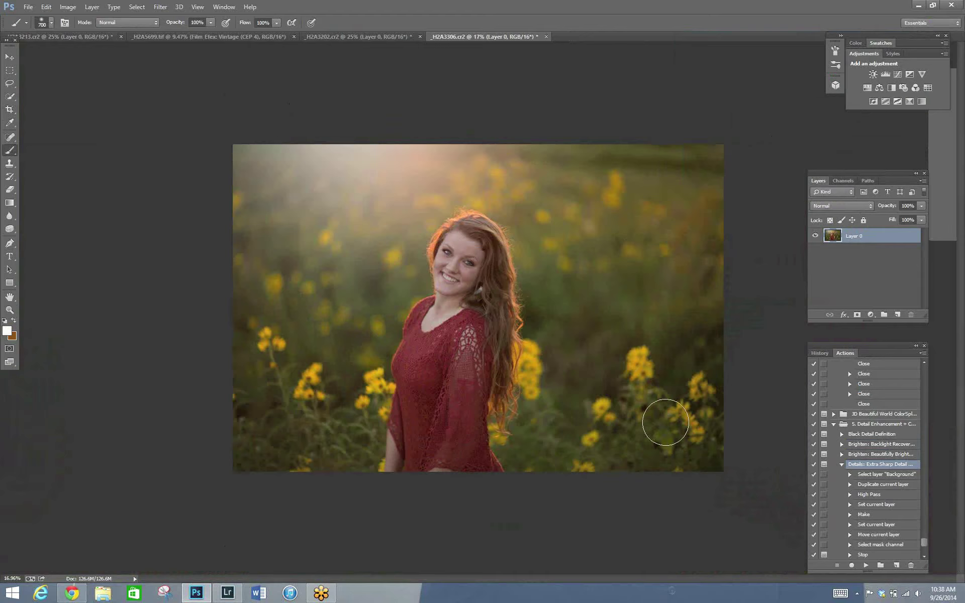
Duplicate the layer and brighten the copy in Camera Raw: Exposure +0.60, Blacks -12.
right_click(737, 189)
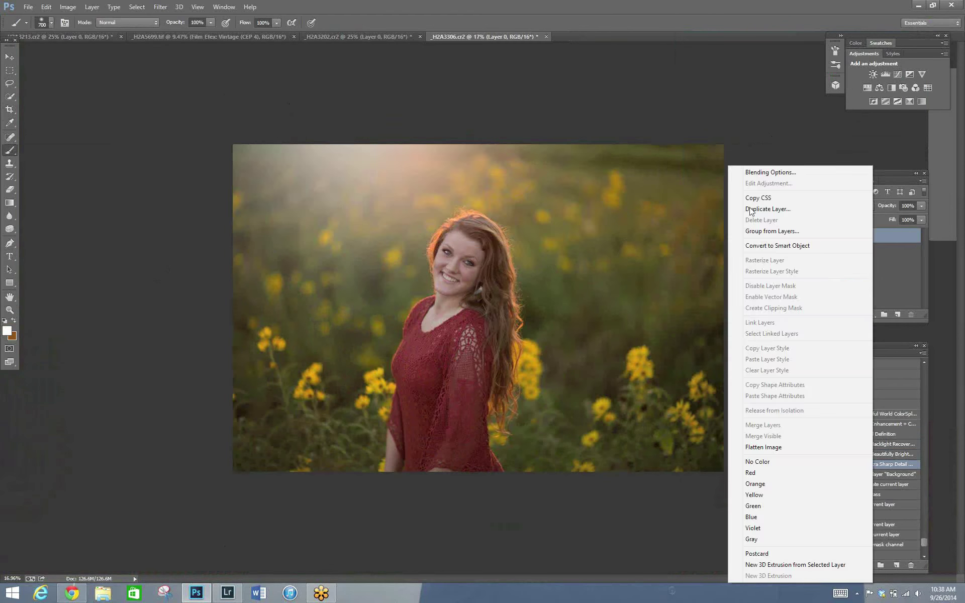
click(751, 211)
key(Return)
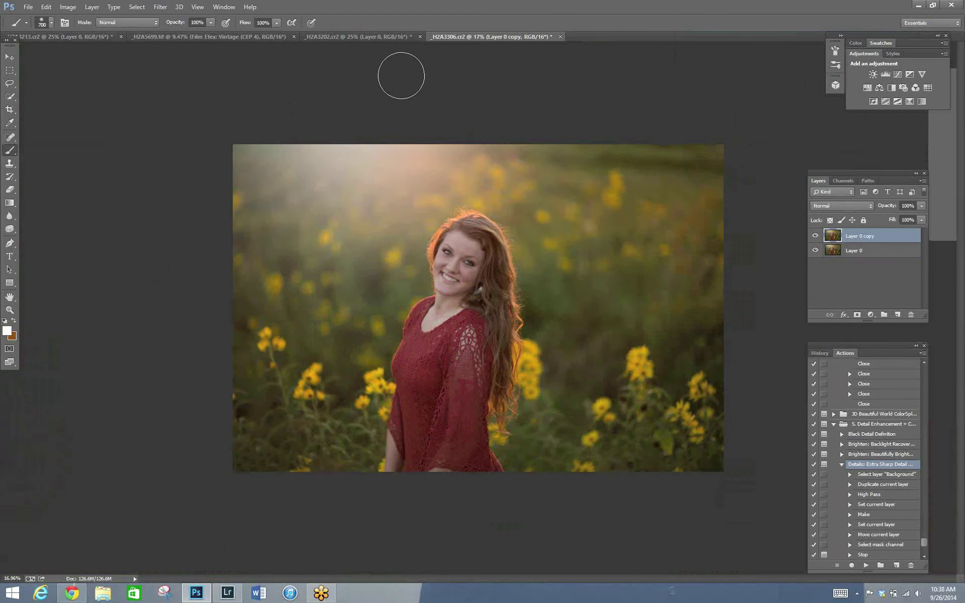
click(161, 6)
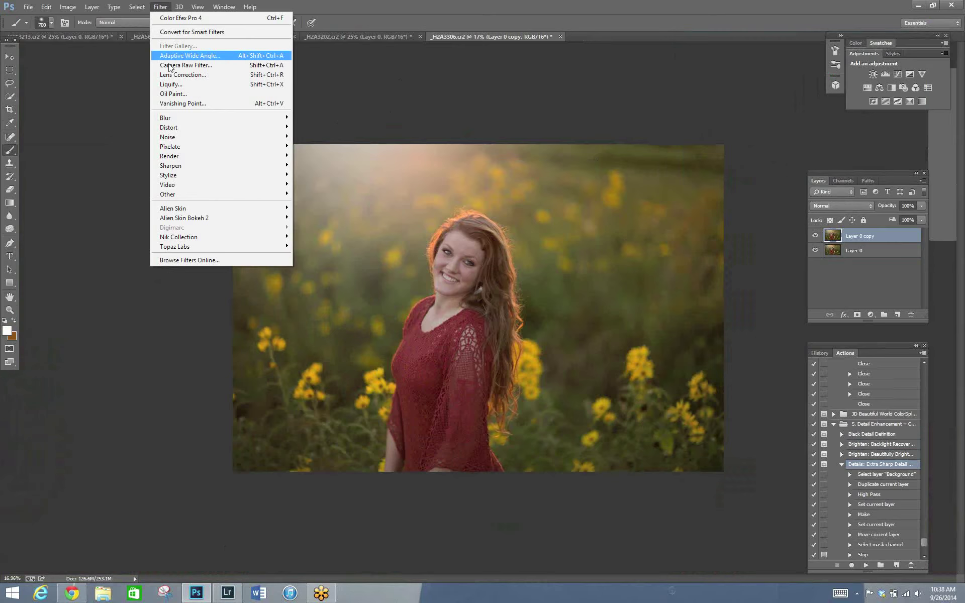
click(170, 66)
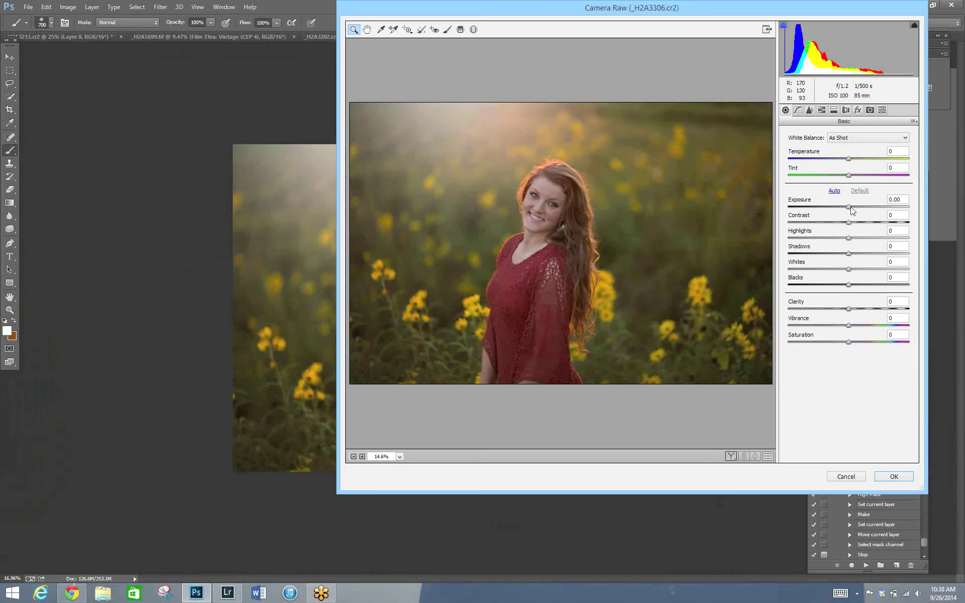
drag(852, 208, 858, 211)
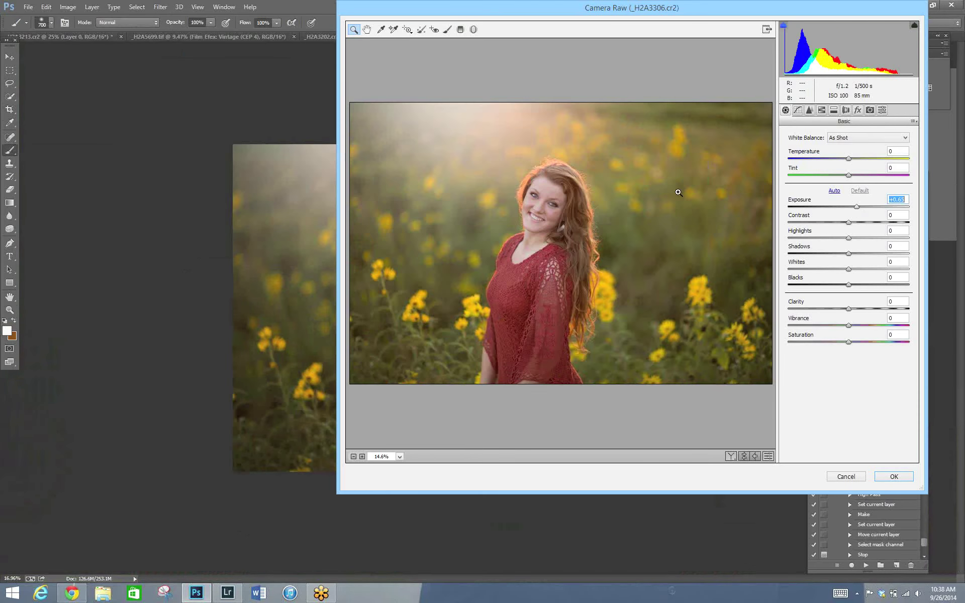
drag(849, 286, 840, 290)
key(Up)
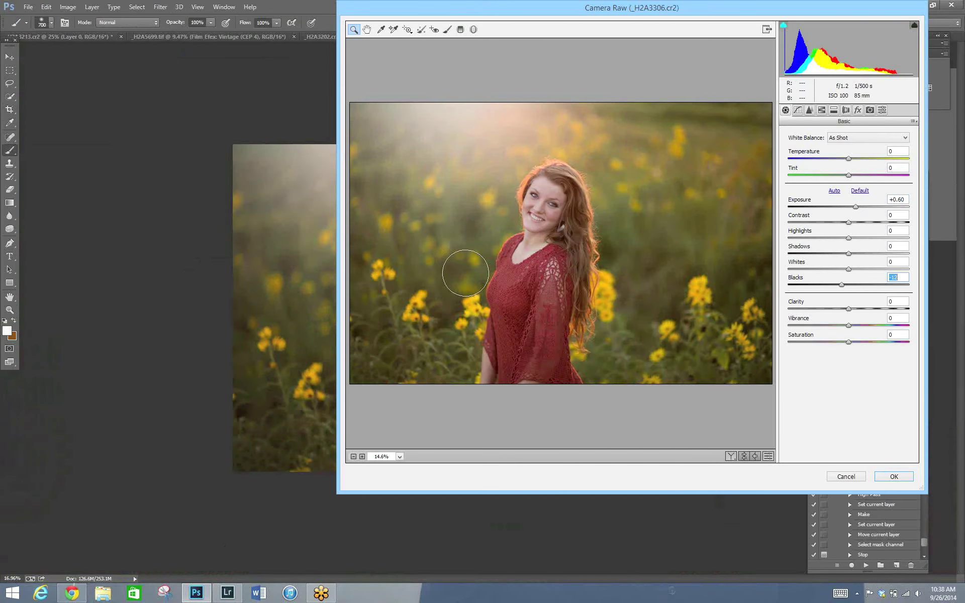
key(Return)
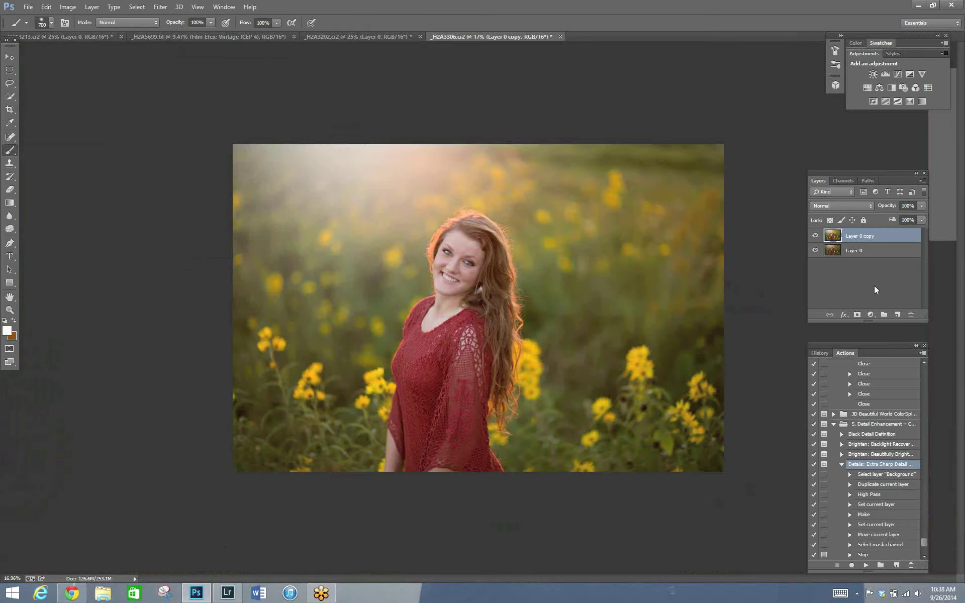
Add an inverted mask and paint white to reveal the brightening on the upper-left areas.
click(857, 315)
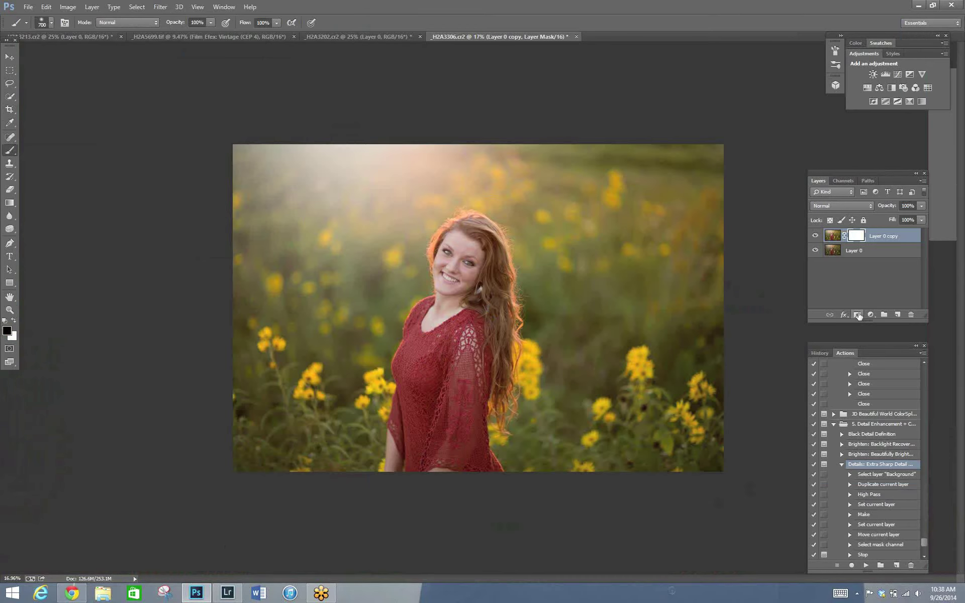
key(ctrl+i)
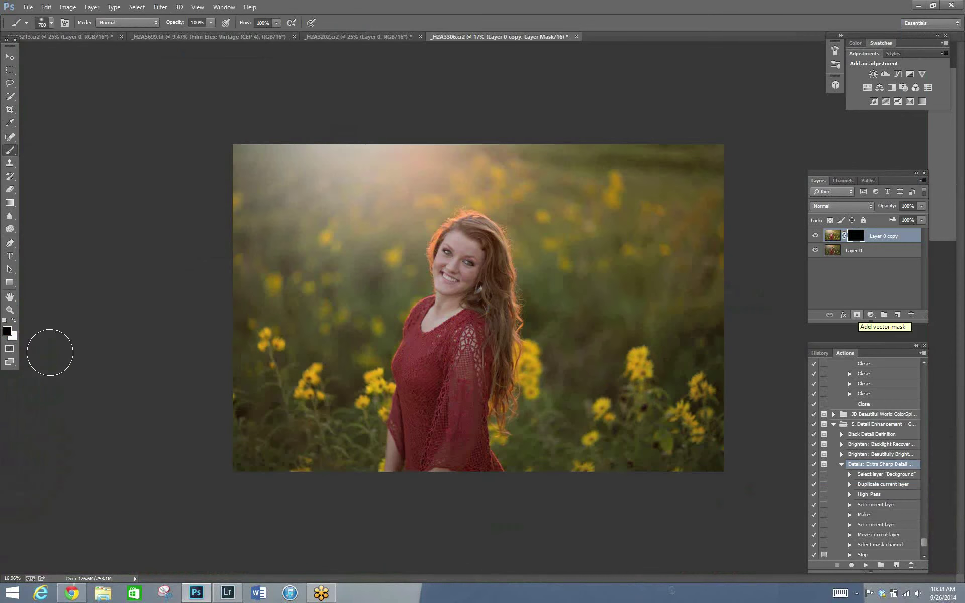
click(15, 321)
key(bracketright)
key(bracketright)
key(bracketright)
key(bracketright)
key(bracketright)
key(bracketright)
key(bracketright)
key(bracketright)
key(bracketright)
key(bracketright)
key(bracketright)
key(bracketright)
key(bracketright)
key(bracketright)
key(bracketright)
key(bracketright)
key(bracketleft)
click(158, 152)
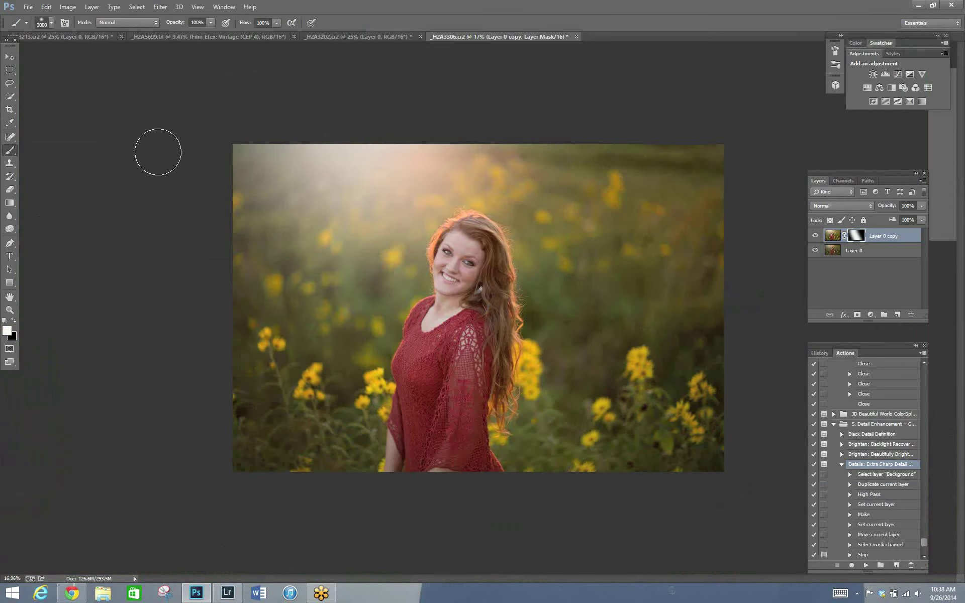
key(bracketleft)
key(bracketleft)
key(bracketleft)
key(bracketleft)
key(bracketleft)
key(bracketleft)
key(bracketleft)
key(bracketleft)
key(bracketleft)
key(bracketleft)
key(bracketleft)
key(bracketleft)
key(bracketleft)
key(bracketleft)
key(bracketleft)
key(bracketleft)
key(bracketleft)
key(bracketleft)
key(bracketleft)
key(bracketleft)
key(bracketleft)
key(bracketleft)
key(bracketleft)
key(bracketleft)
key(bracketleft)
key(bracketleft)
key(bracketleft)
key(bracketleft)
key(bracketleft)
key(bracketleft)
key(bracketright)
key(bracketright)
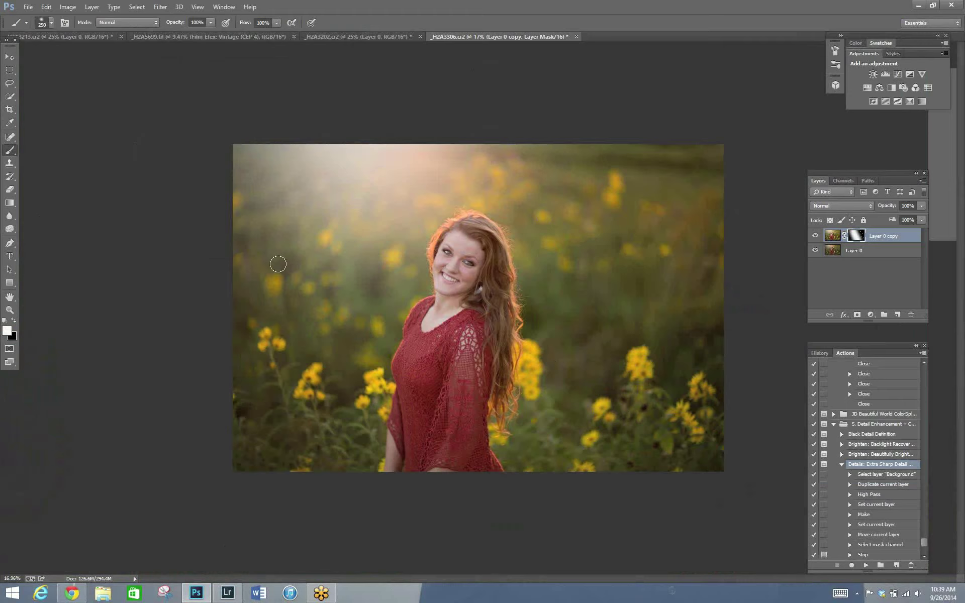
key(bracketleft)
Flatten the image and turn the background into Layer 0.
click(923, 181)
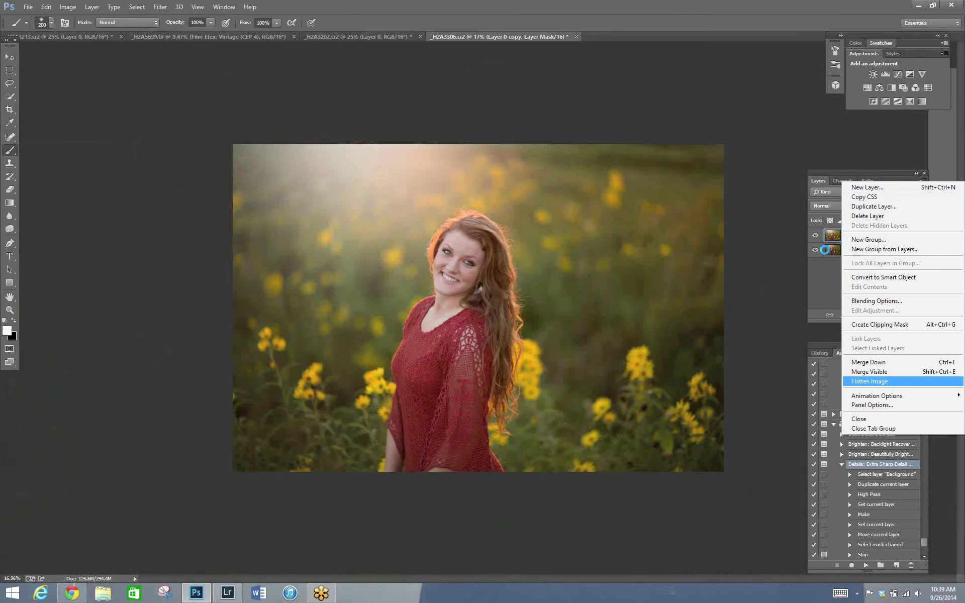
click(870, 382)
click(569, 193)
double_click(854, 236)
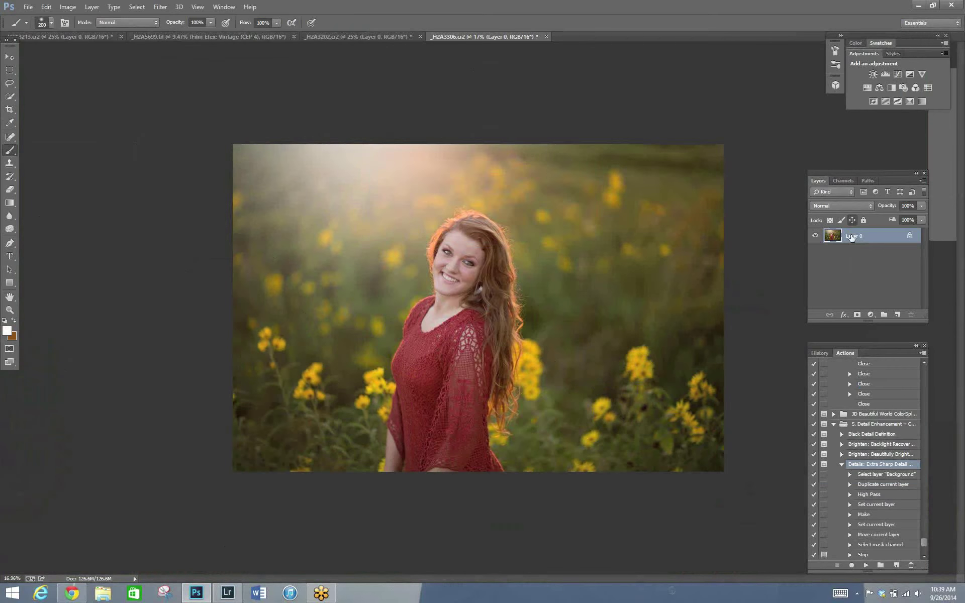
Duplicate the photo layer to create Layer 0 copy.
right_click(858, 234)
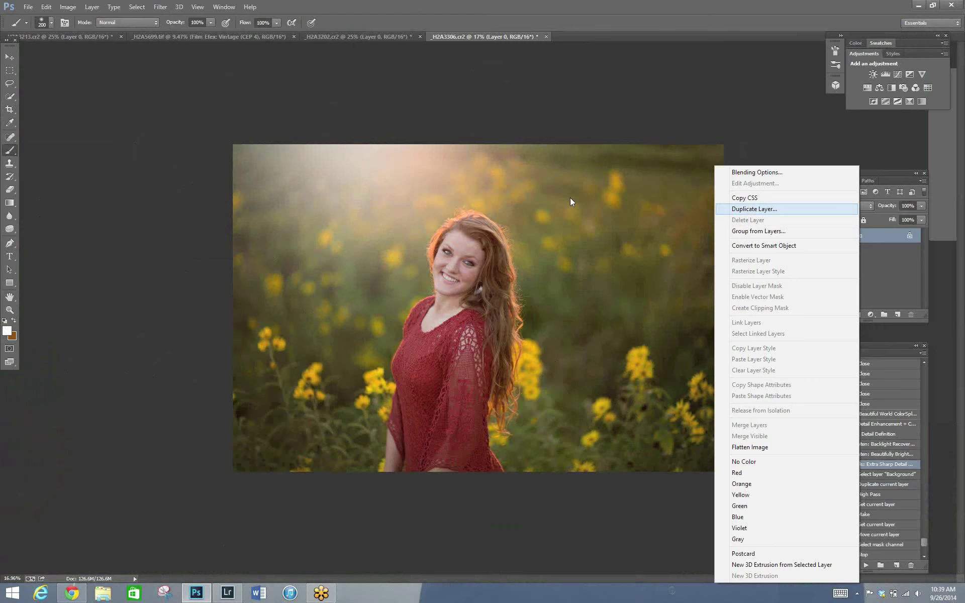
click(751, 209)
key(Return)
Launch Topaz Clean 3 and preview its Skin Even smoothing on her face.
click(161, 10)
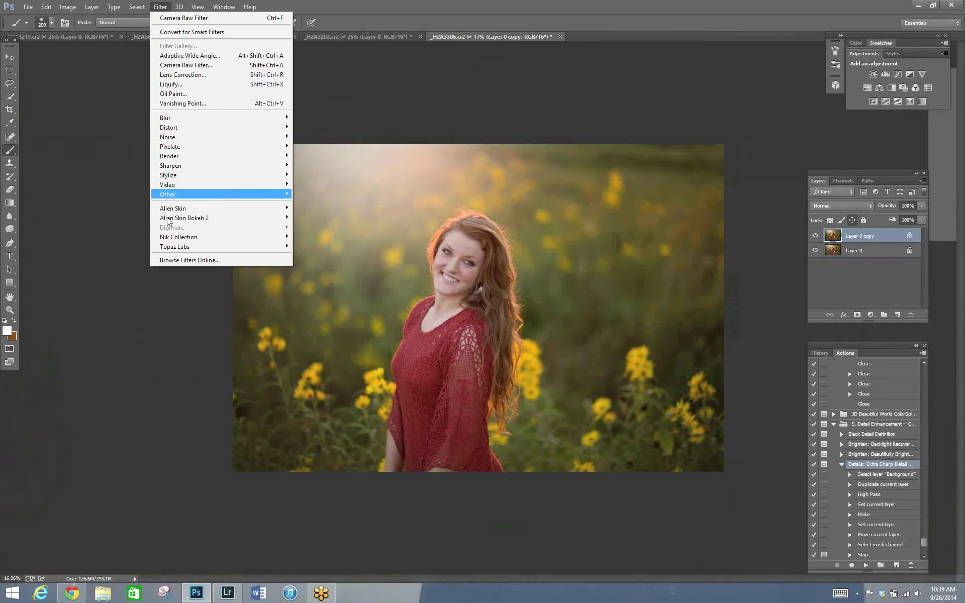
mouse_move(166, 246)
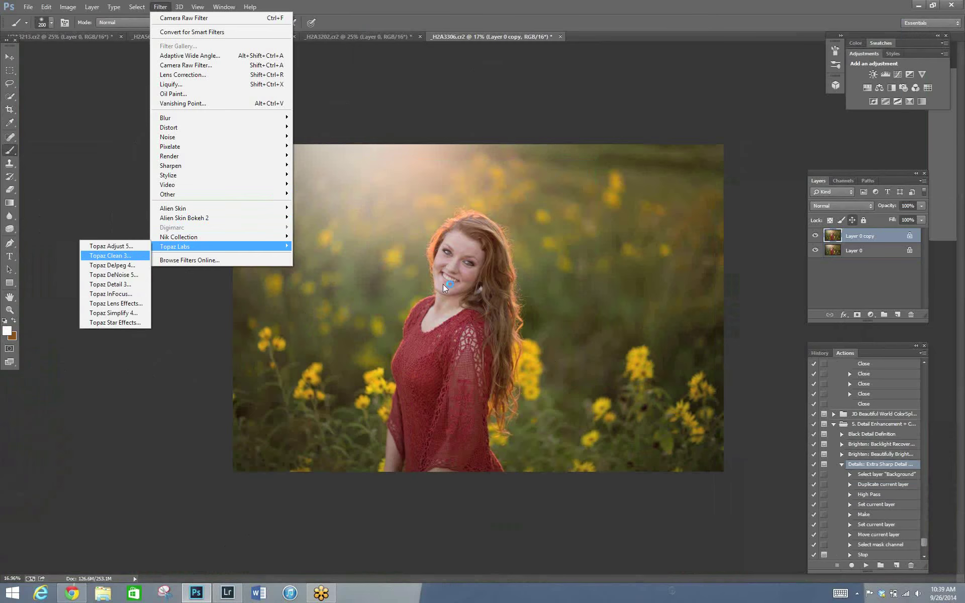
click(126, 257)
click(674, 195)
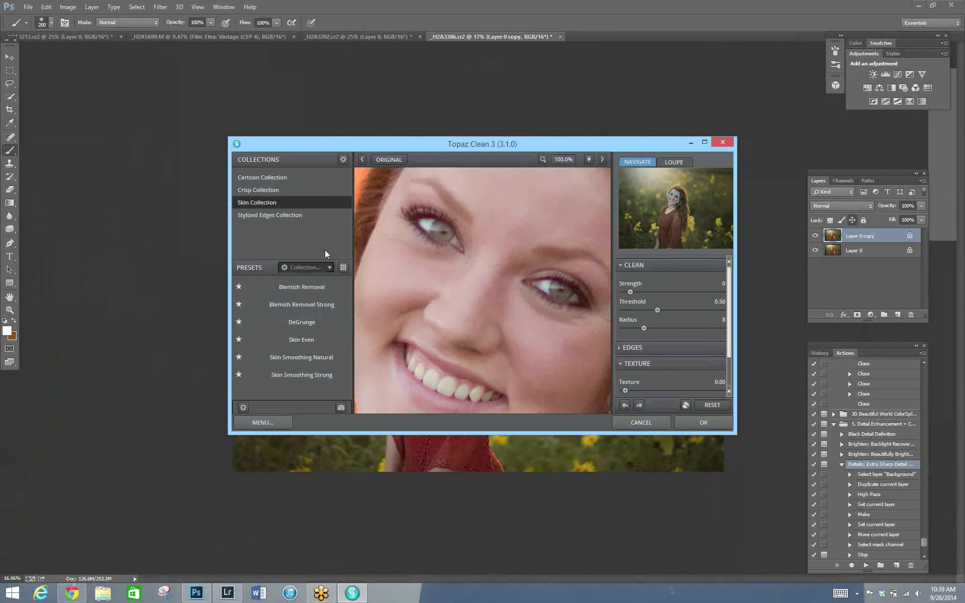
mouse_move(301, 340)
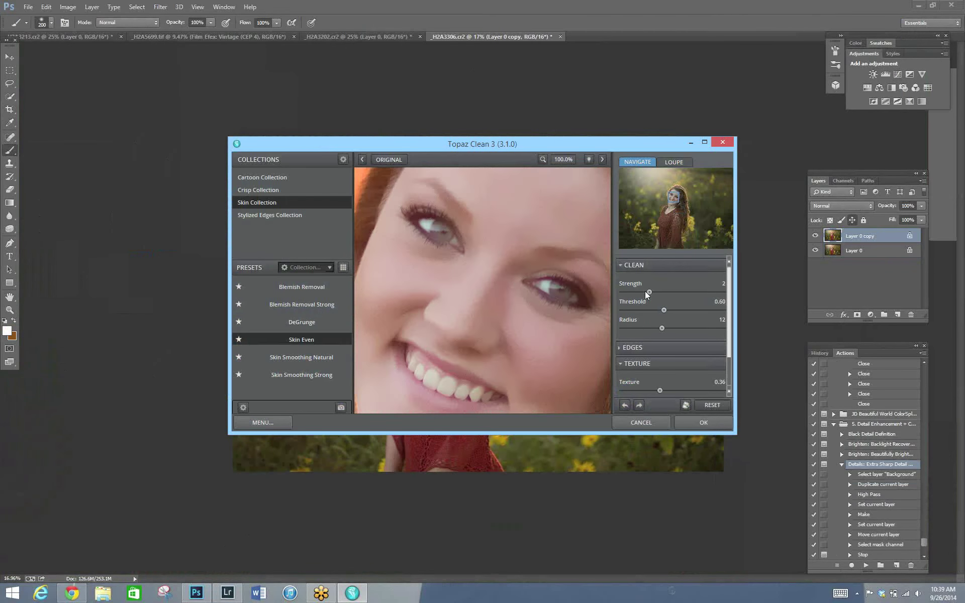
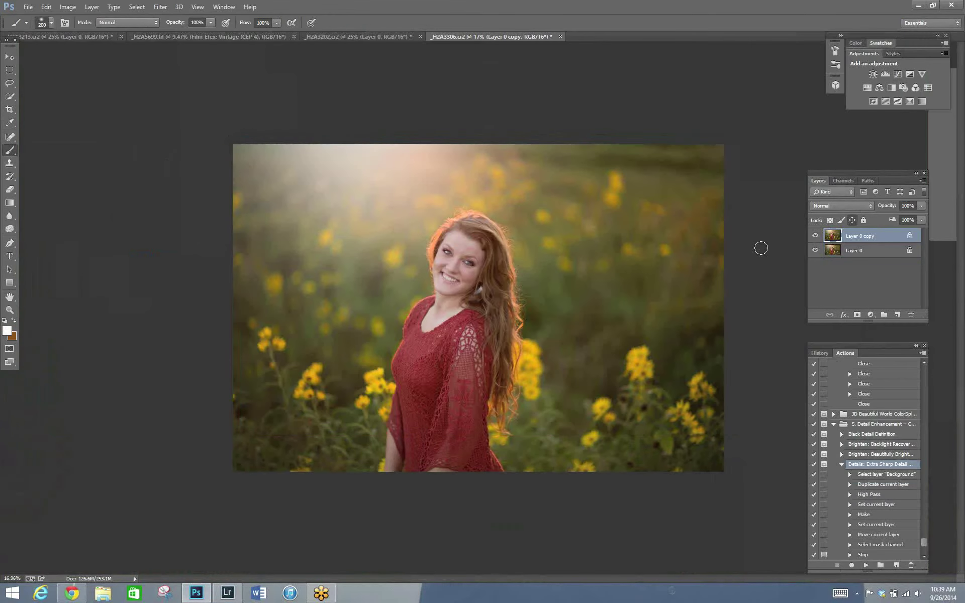
Add an inverted black mask to Layer 0 copy and brush white near the eyes.
click(856, 314)
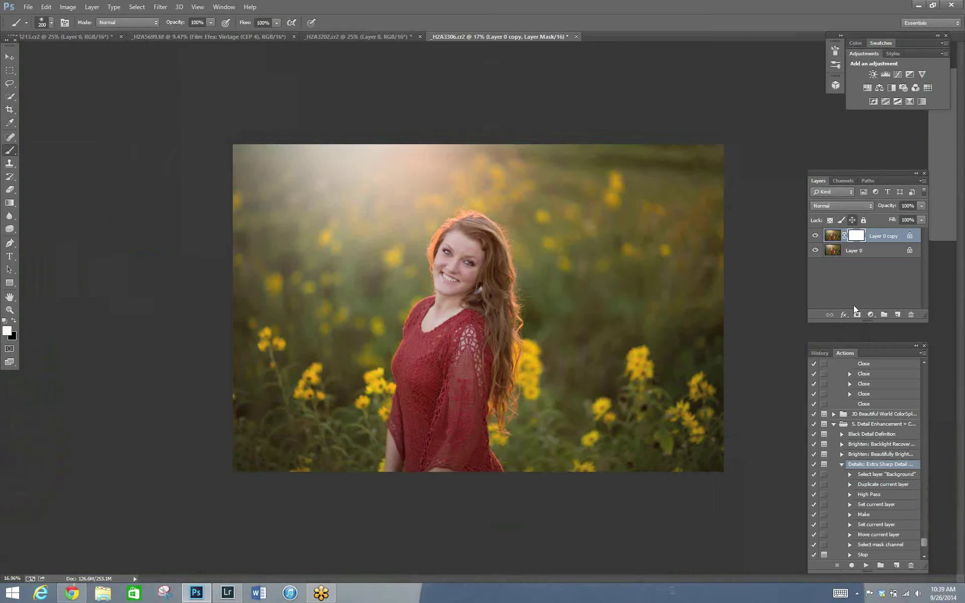
key(ctrl+i)
key(bracketleft)
key(bracketleft)
key(bracketleft)
key(bracketleft)
click(440, 258)
key(bracketright)
key(bracketright)
key(bracketright)
key(bracketright)
key(bracketright)
key(bracketleft)
key(bracketleft)
key(bracketleft)
key(bracketleft)
click(10, 310)
scroll(526, 276, up, 5)
scroll(517, 263, down, 1)
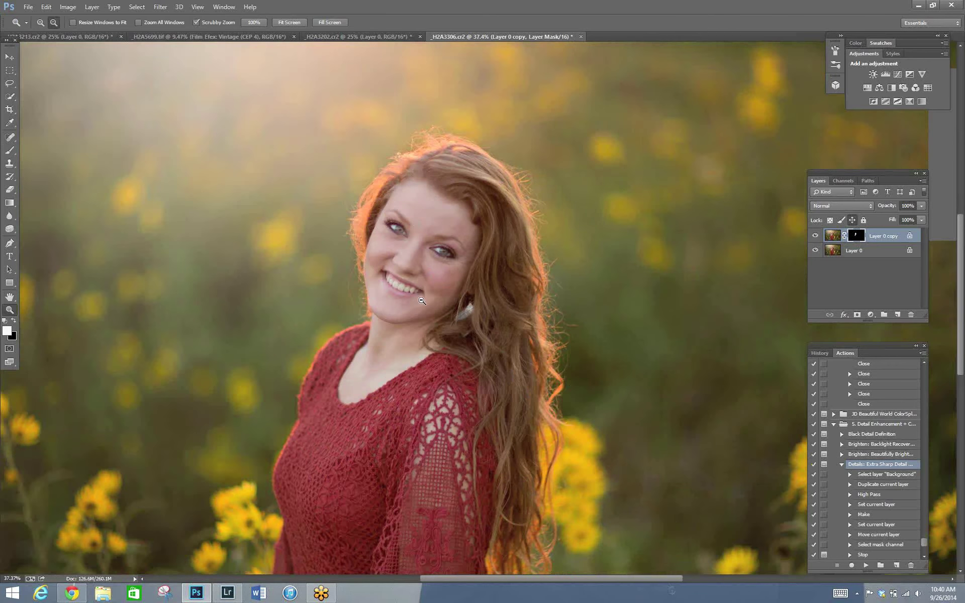
On a new layer, paint a sampled greyish-pink skin tone over the face, brush about 80–125.
click(898, 316)
click(7, 332)
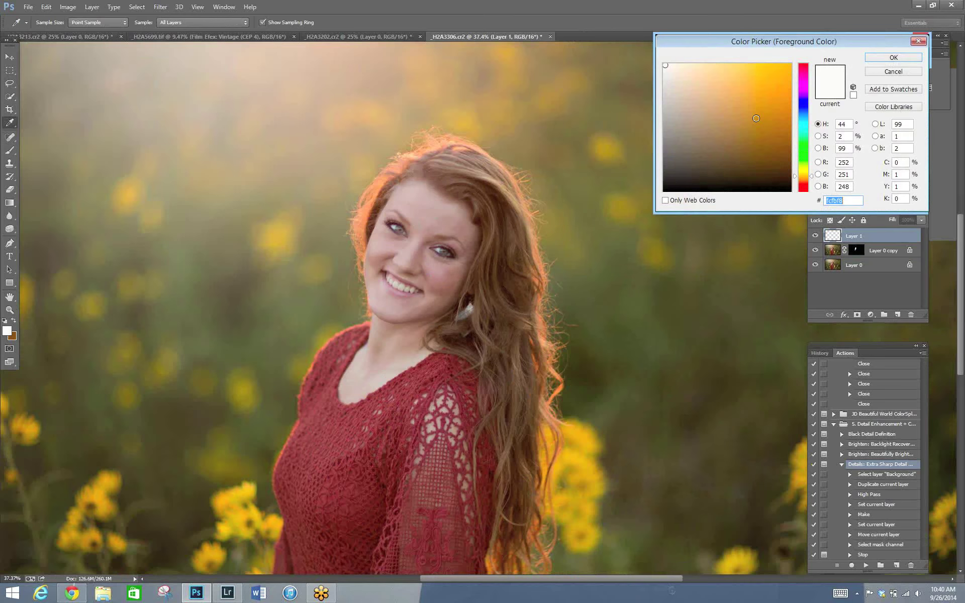
click(12, 153)
key(Return)
click(12, 152)
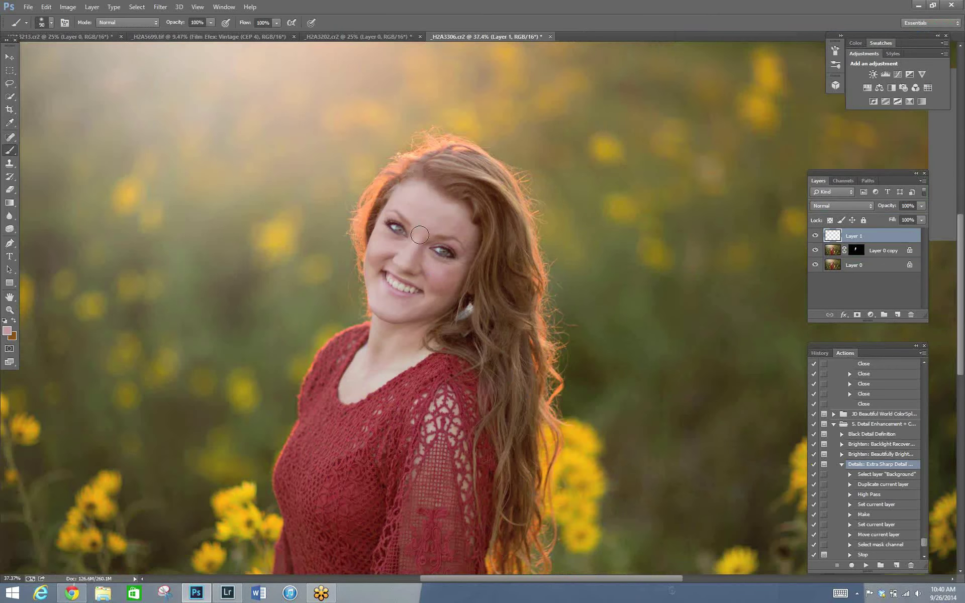
key(bracketleft)
key(bracketleft)
key(bracketright)
key(bracketright)
key(bracketleft)
key(bracketleft)
key(bracketleft)
key(bracketright)
key(bracketright)
Lower the pink layer's opacity to 21% and flatten the image.
drag(921, 222, 903, 222)
drag(869, 223, 867, 224)
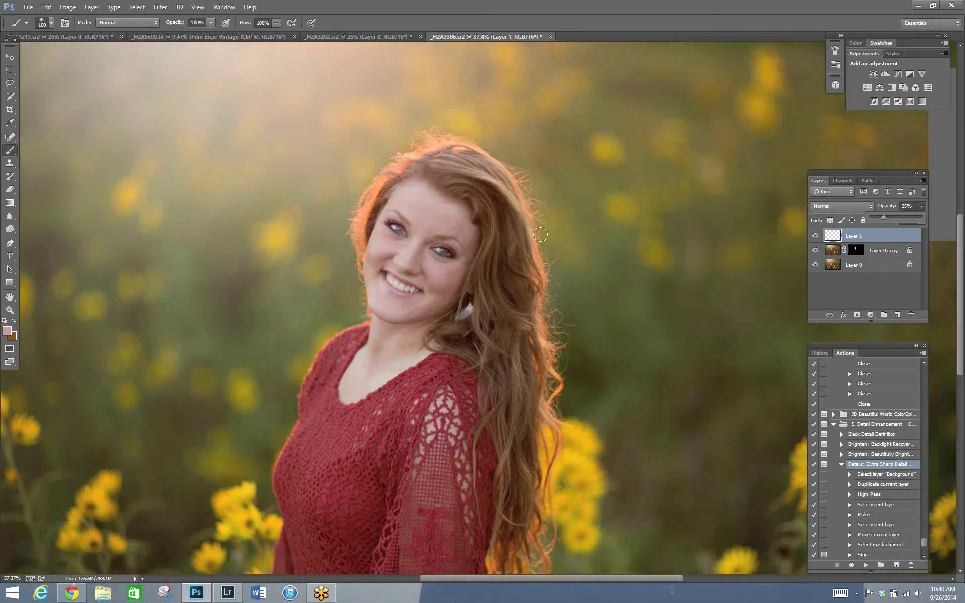
click(453, 274)
click(9, 310)
alt+click(644, 246)
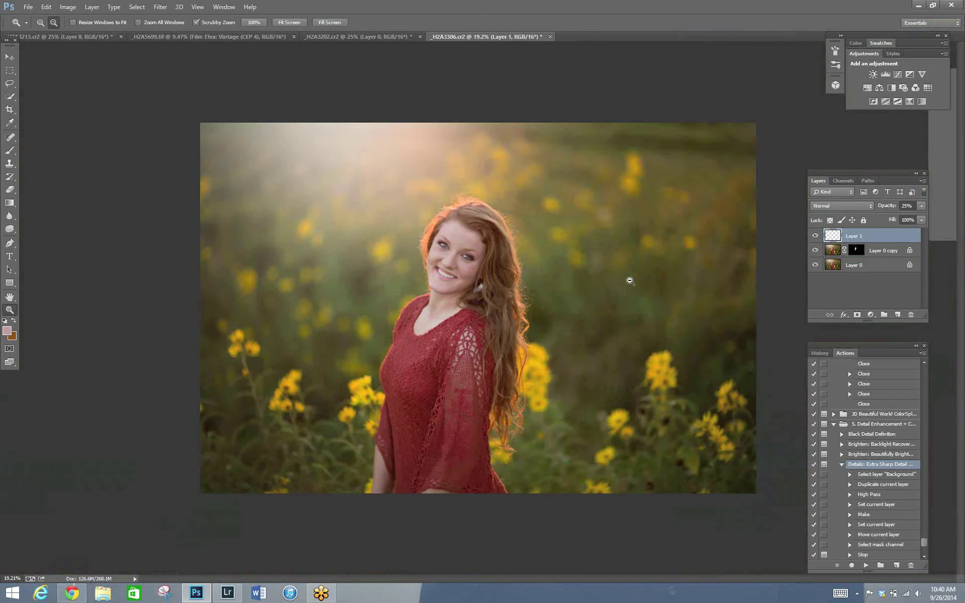
click(921, 206)
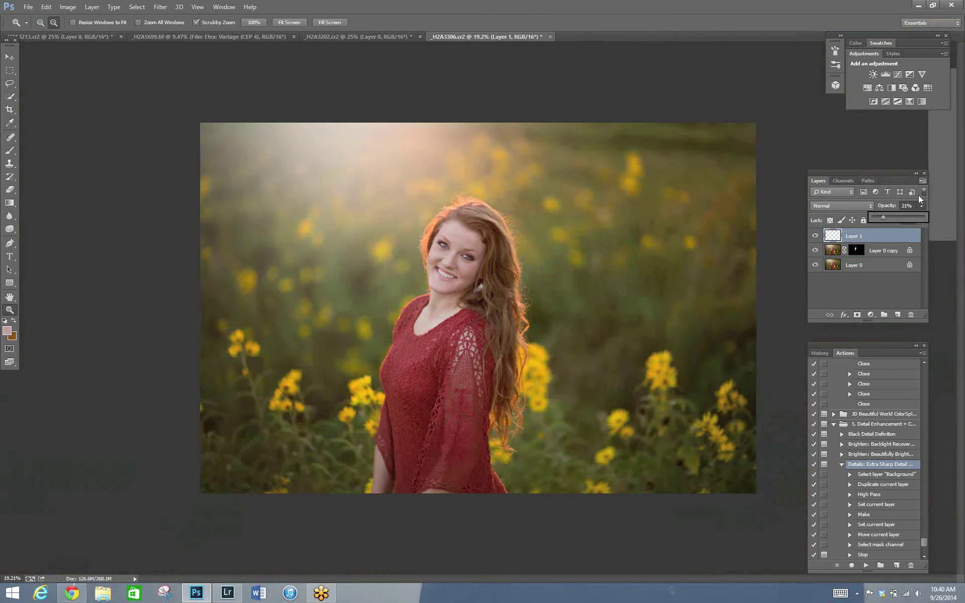
click(923, 180)
key(Return)
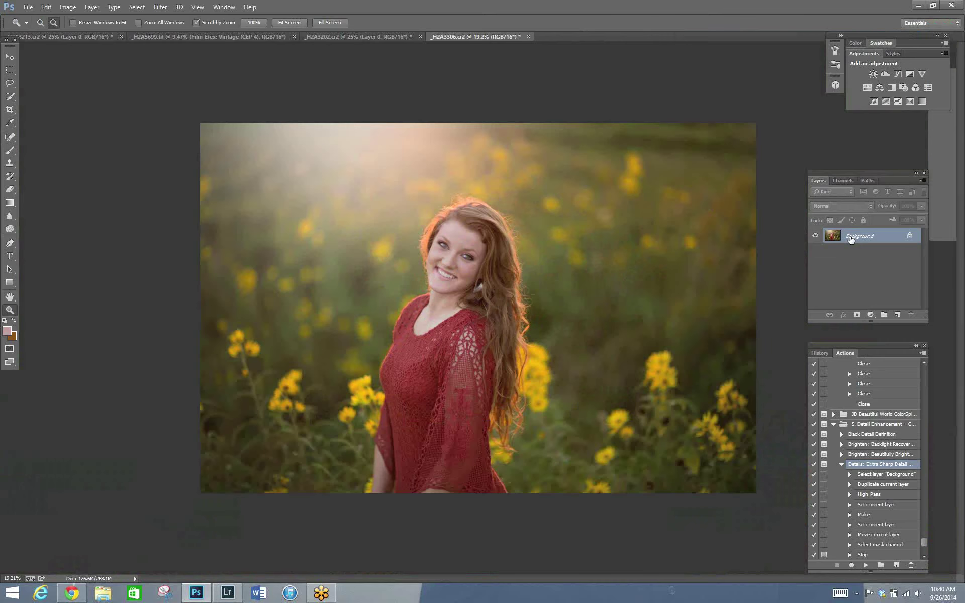
Duplicate Layer 0 as Layer 0 copy and set up the Sharpen tool at size 35.
click(475, 248)
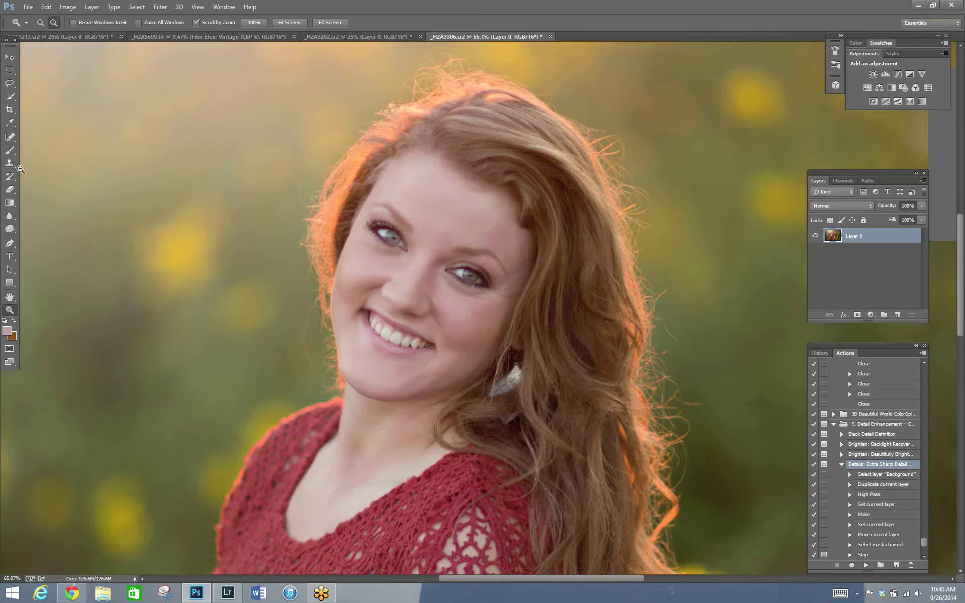
right_click(9, 215)
click(50, 225)
right_click(721, 221)
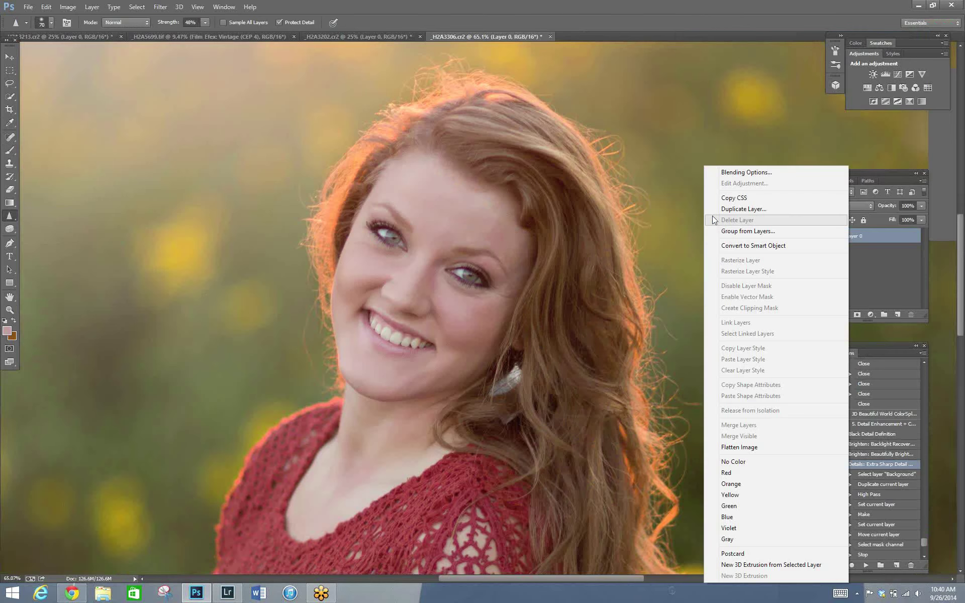
key(Up)
key(Return)
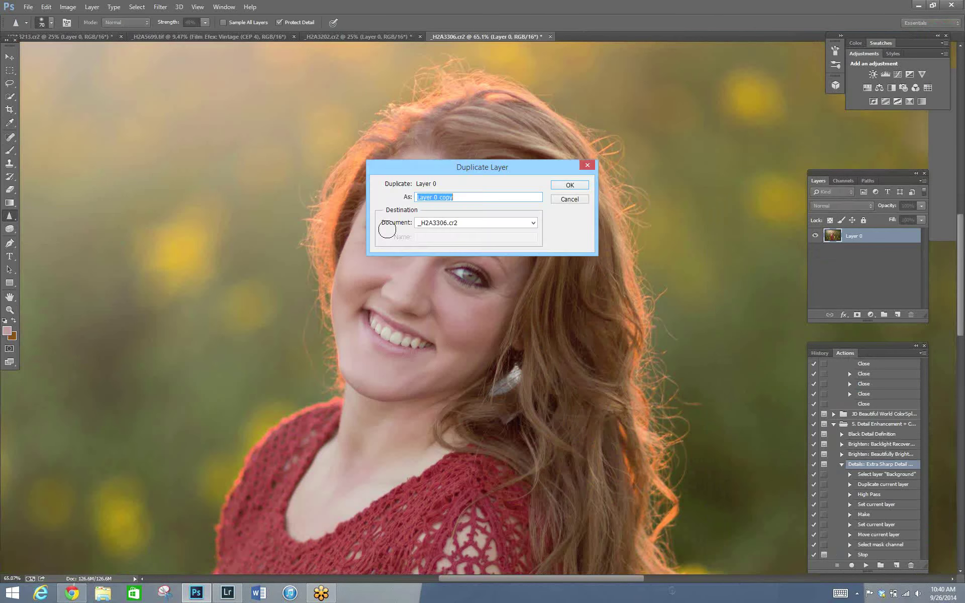
key(Return)
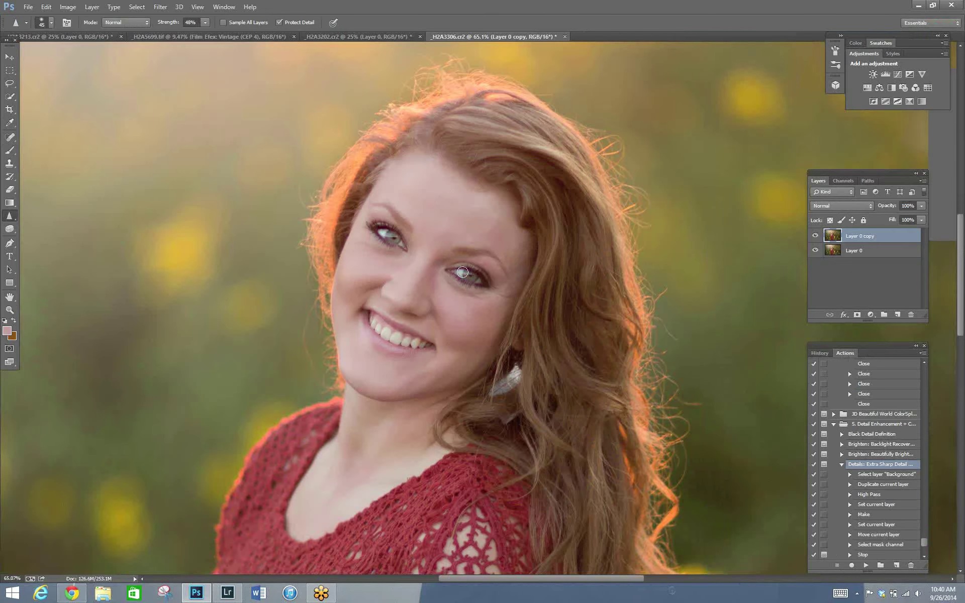
key(bracketleft)
key(bracketleft)
key(bracketleft)
Spot-heal a blemish on the forehead and one on the cheek beside the eye.
click(12, 138)
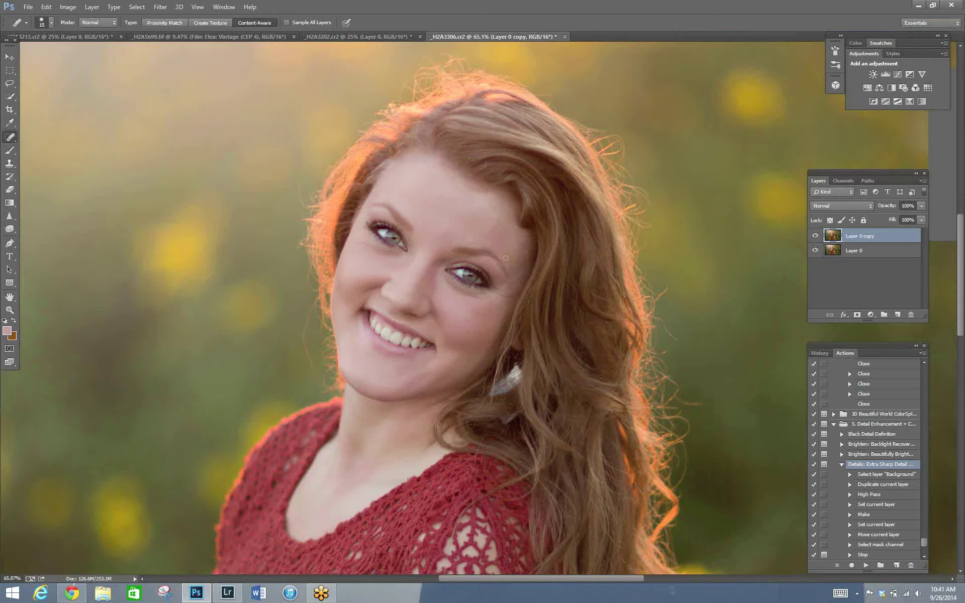
click(506, 250)
click(498, 271)
Zoom out to the whole photo and enlarge the Sharpen brush to 40.
click(9, 309)
alt+click(399, 314)
alt+click(399, 314)
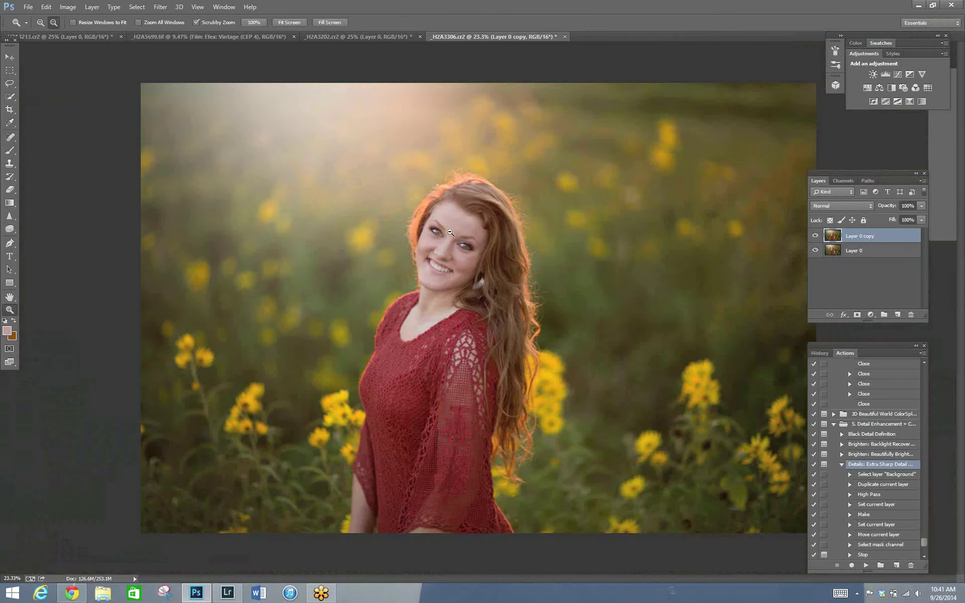
scroll(493, 244, up, 4)
click(9, 216)
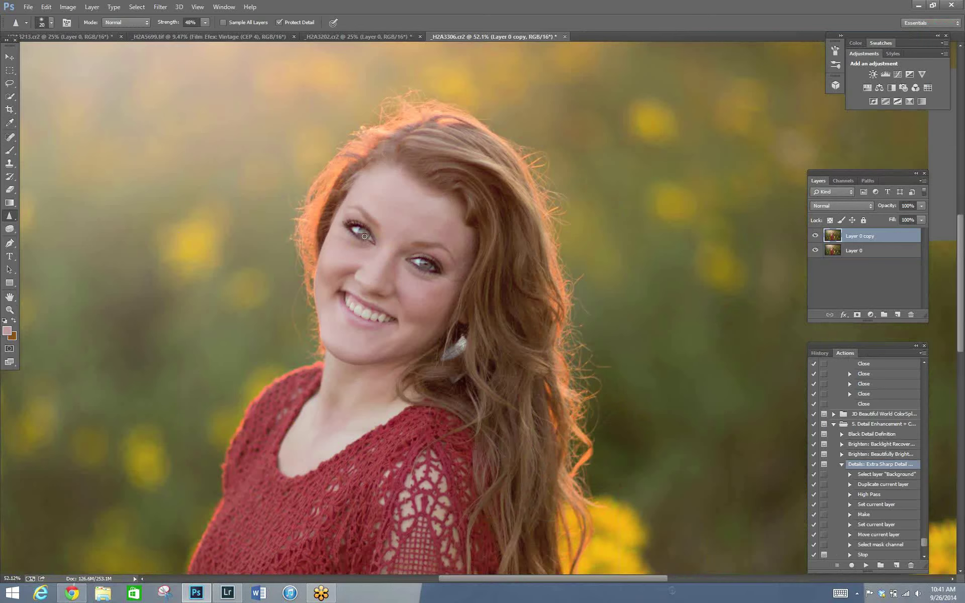
key(bracketright)
key(bracketright)
click(9, 309)
alt+click(415, 486)
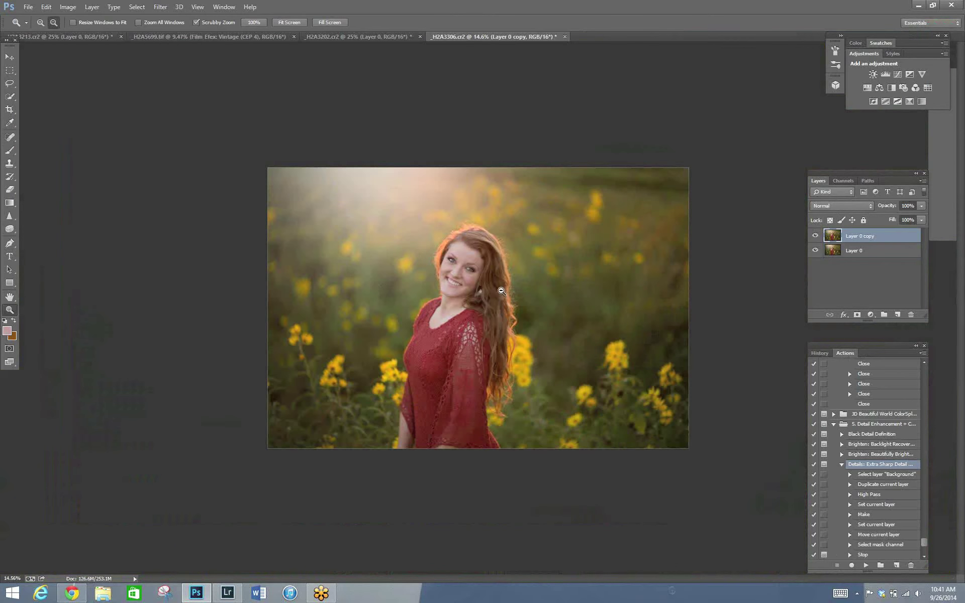
Run the Extra Sharp Detail action, continuing past the missing-layer warning.
drag(489, 306, 551, 252)
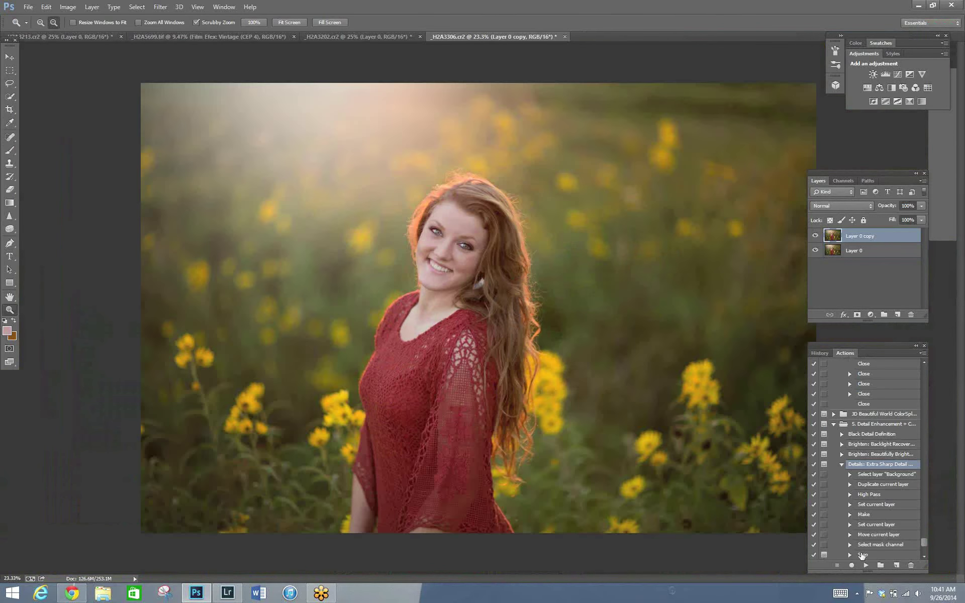
click(866, 565)
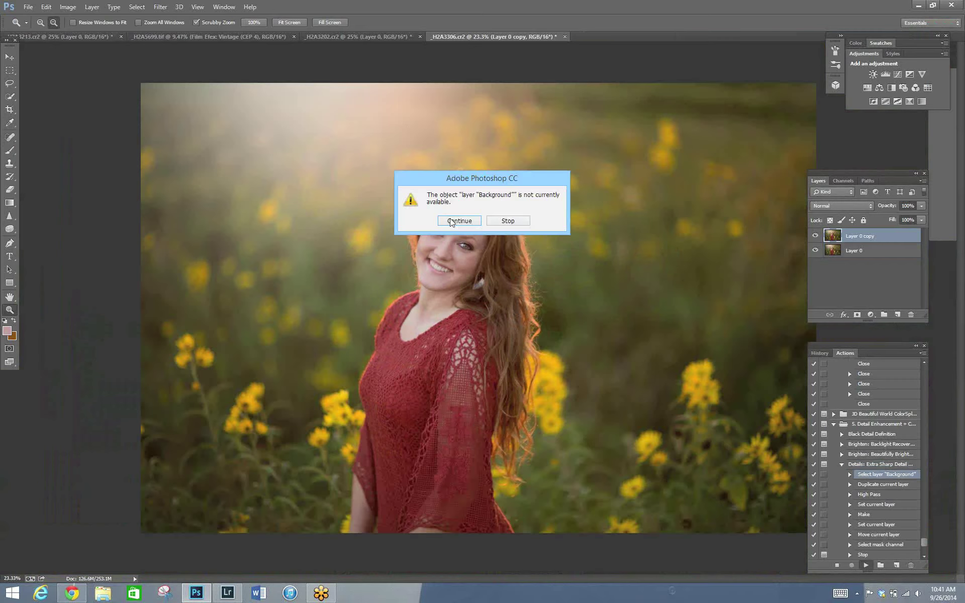
click(451, 223)
click(455, 221)
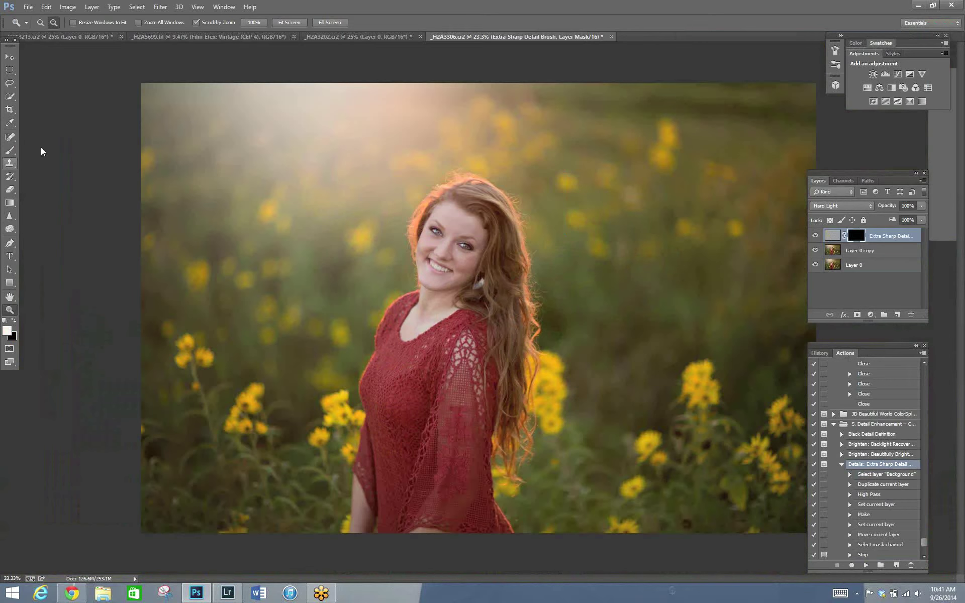
Paint the sharpening onto the red dress sleeve with a 300 brush.
right_click(10, 150)
click(47, 149)
key(bracketright)
key(bracketright)
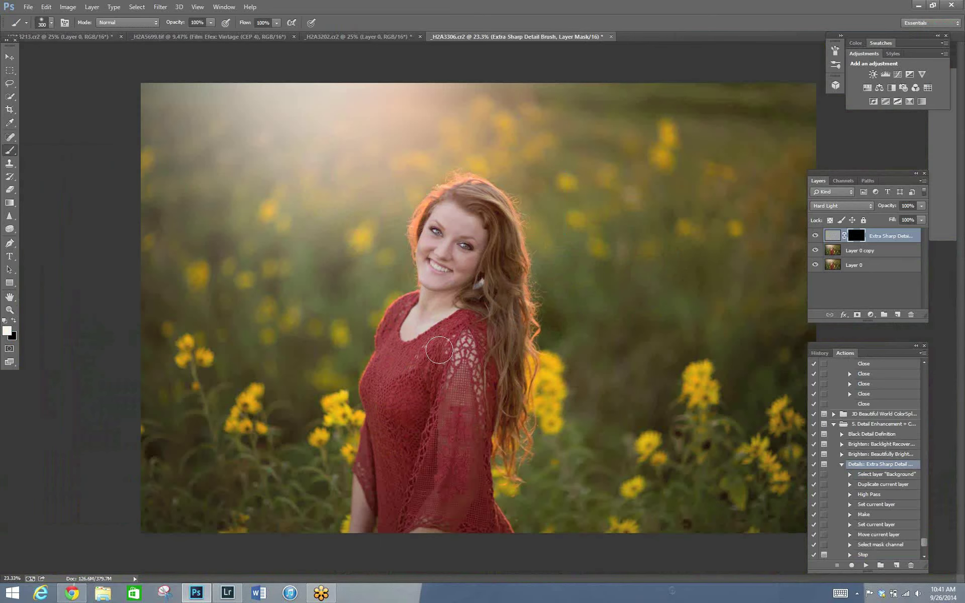
mouse_move(412, 381)
mouse_down()
mouse_move(457, 423)
mouse_move(454, 388)
mouse_move(466, 363)
mouse_move(496, 516)
mouse_move(429, 371)
mouse_move(383, 377)
mouse_up()
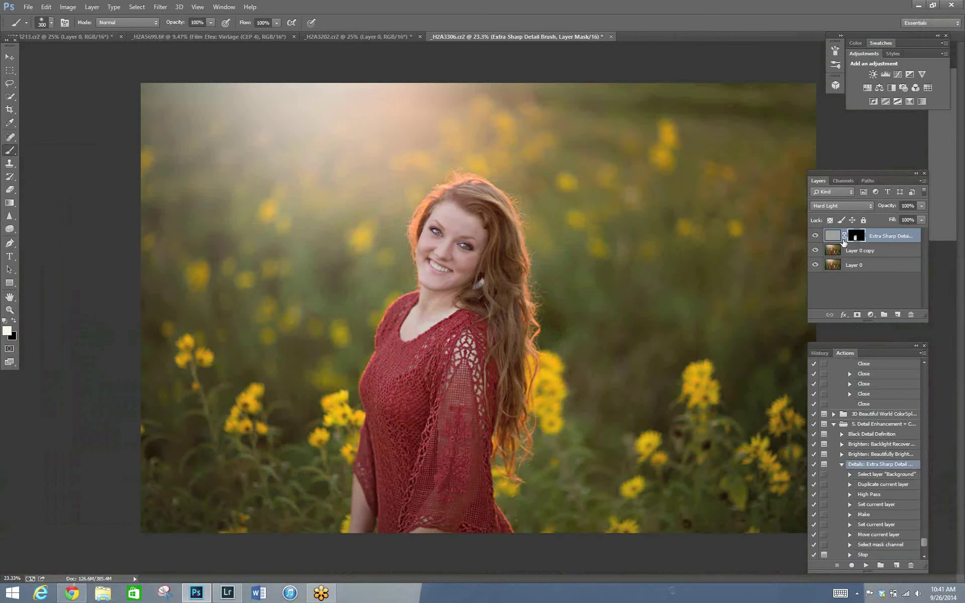
Lower the sharpening layer's opacity to 32%.
click(923, 205)
drag(922, 218, 891, 218)
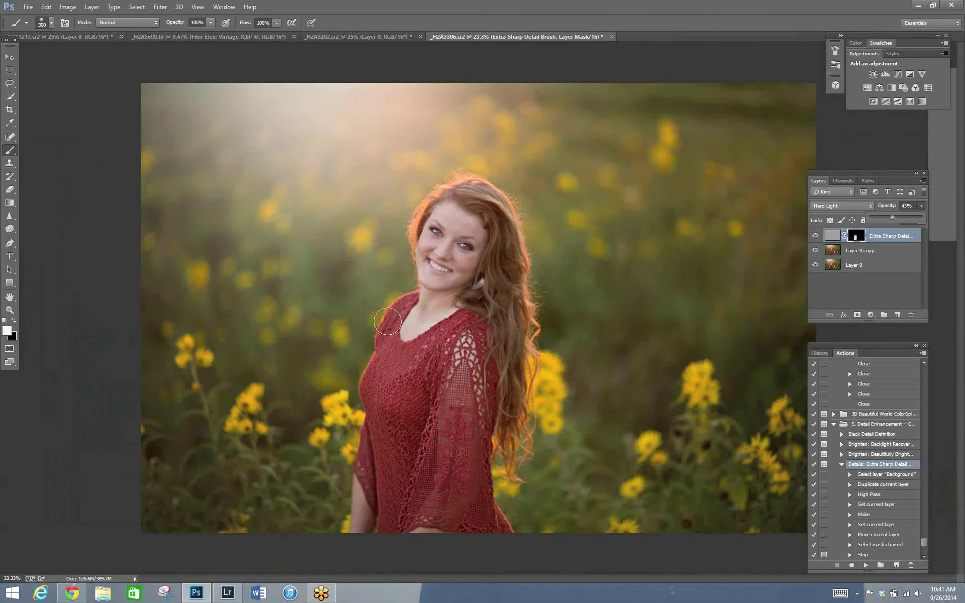
click(450, 327)
key(bracketleft)
click(923, 180)
Flatten the image, convert Background to Layer 0, and duplicate it as Layer 0 copy.
click(865, 382)
key(ctrl+shift+n)
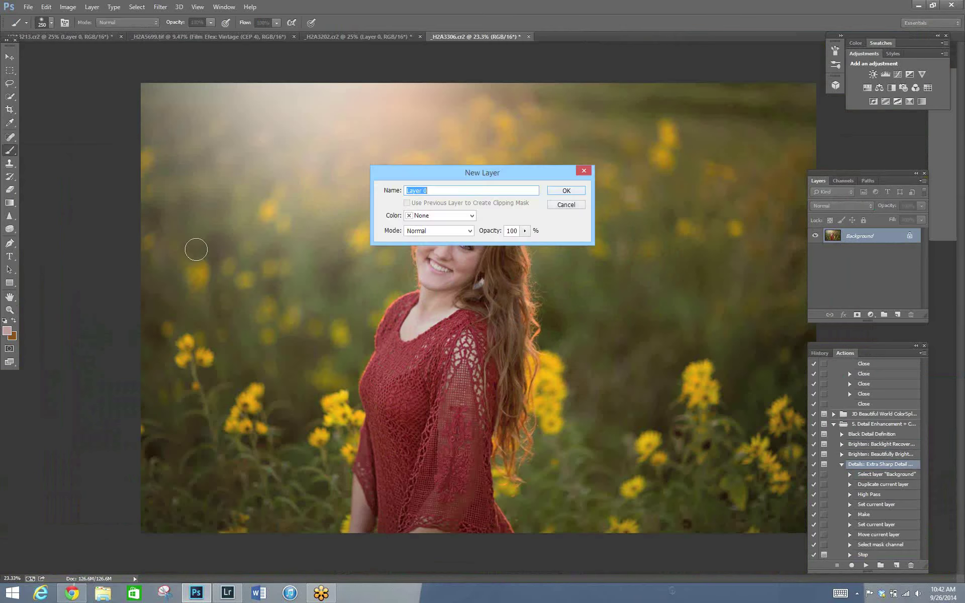
key(Return)
right_click(854, 236)
click(749, 209)
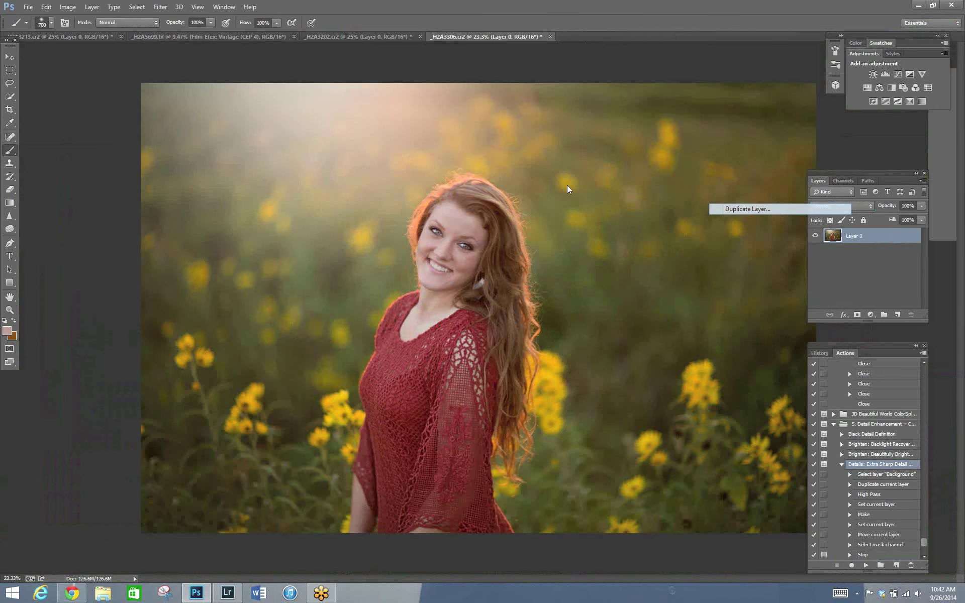
key(Return)
Saturate the upper-left and left background with the Sponge at sizes 800 and 600.
drag(9, 228, 55, 246)
key(bracketright)
key(bracketright)
key(bracketright)
key(bracketright)
key(bracketright)
key(bracketright)
key(bracketright)
key(bracketright)
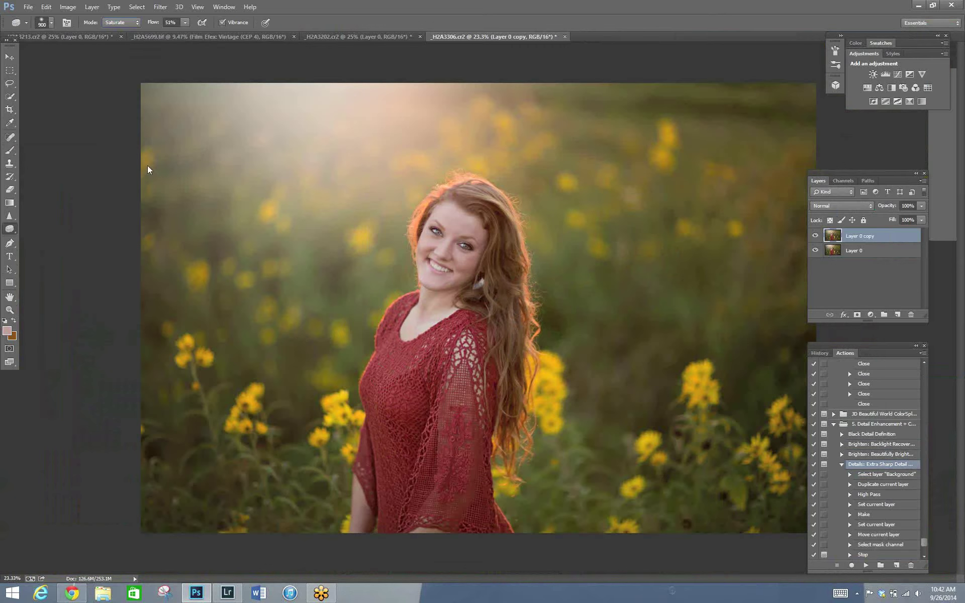
drag(439, 107, 238, 158)
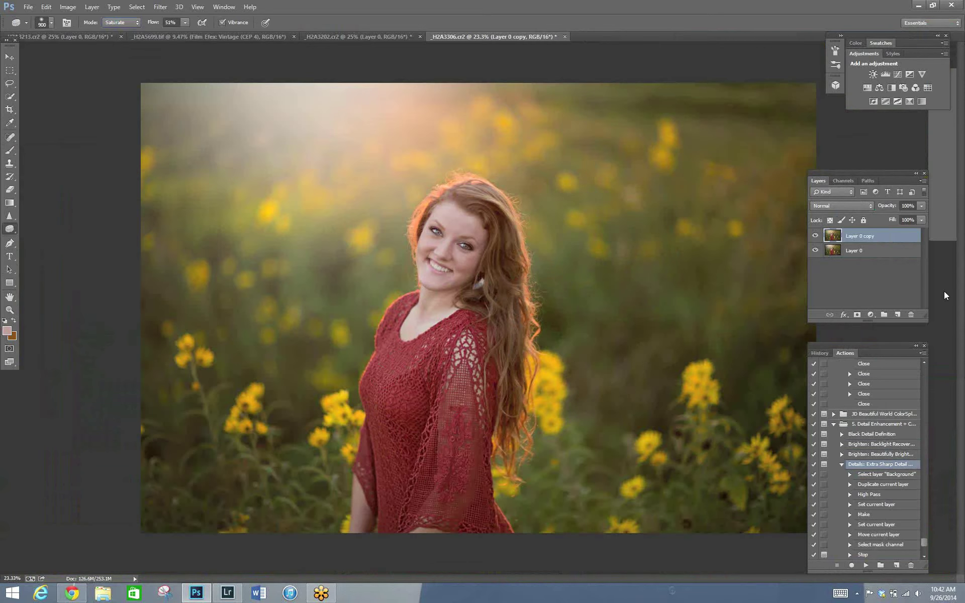
key(bracketleft)
key(bracketleft)
mouse_move(265, 315)
mouse_down()
mouse_move(176, 319)
mouse_move(252, 455)
mouse_move(305, 138)
mouse_move(571, 149)
mouse_move(653, 399)
mouse_move(554, 381)
mouse_move(711, 452)
mouse_move(662, 273)
mouse_up()
key(bracketleft)
key(bracketleft)
key(bracketleft)
key(bracketleft)
key(bracketleft)
key(bracketleft)
key(bracketleft)
key(bracketleft)
key(bracketleft)
key(bracketleft)
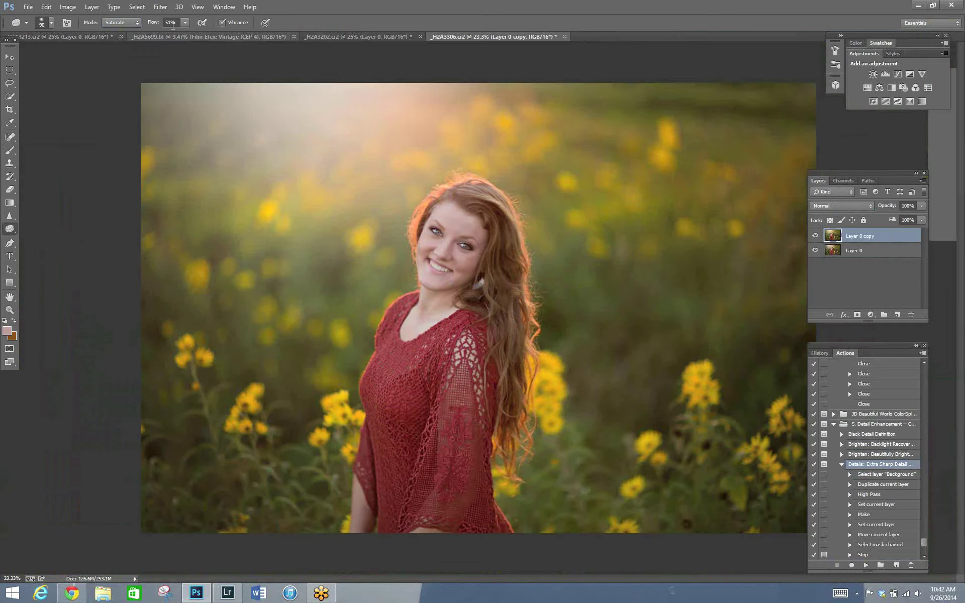
Merge all visible layers into one Background layer.
click(922, 221)
click(923, 181)
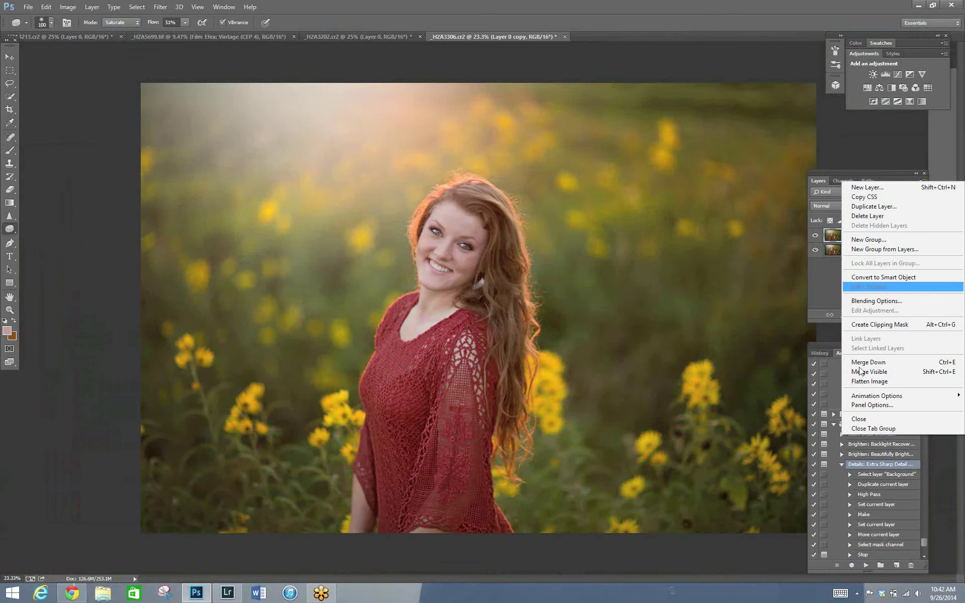
click(861, 372)
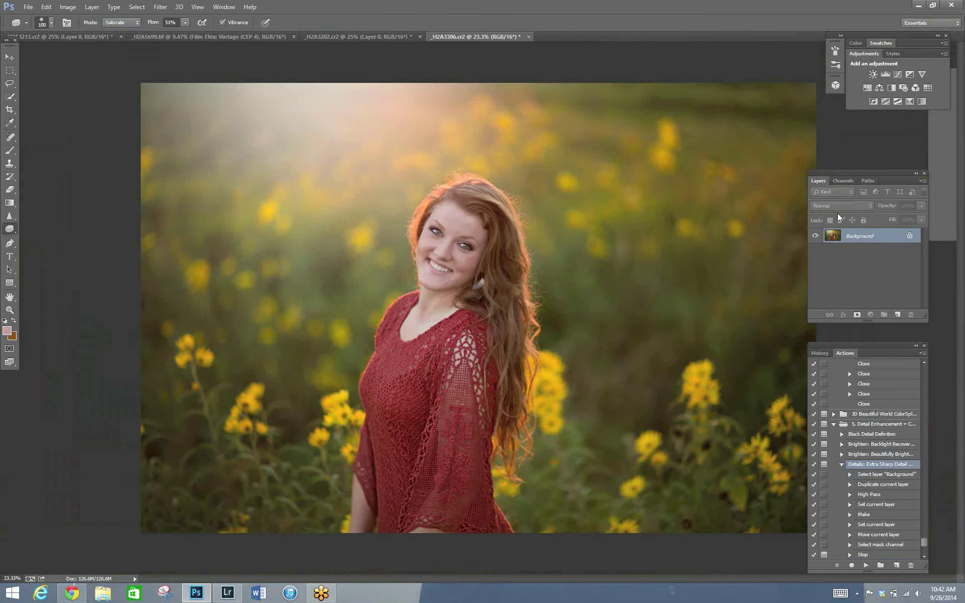
Convert Background to Layer 0 and duplicate it as Layer 0 copy.
double_click(860, 238)
key(Return)
right_click(865, 236)
click(754, 208)
key(Return)
Zoom in on the face and set the saturation Sponge to size 15 for the eye.
key(bracketright)
key(bracketright)
key(bracketright)
key(bracketleft)
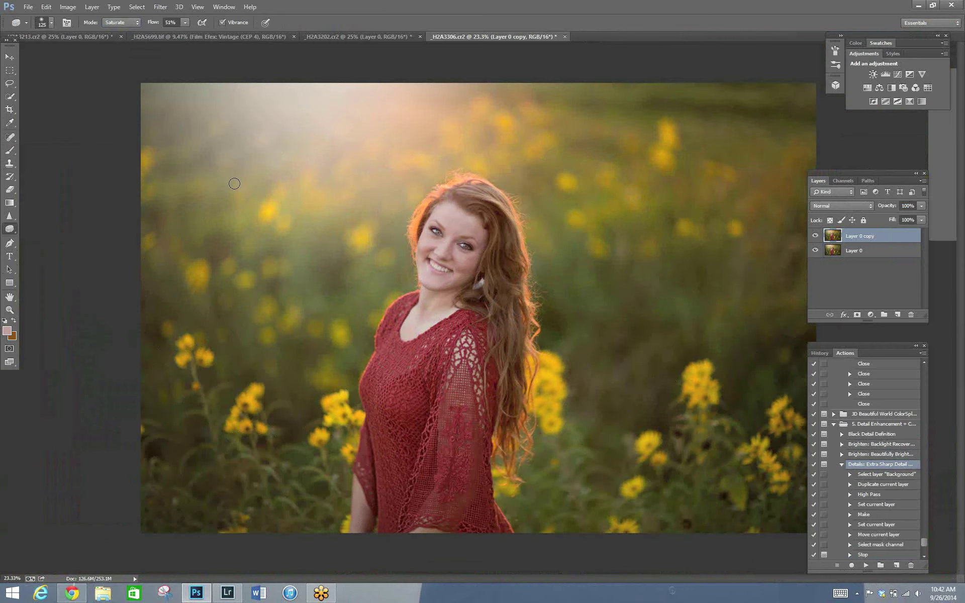
key(bracketleft)
key(bracketleft)
key(bracketleft)
key(bracketleft)
click(10, 310)
click(467, 241)
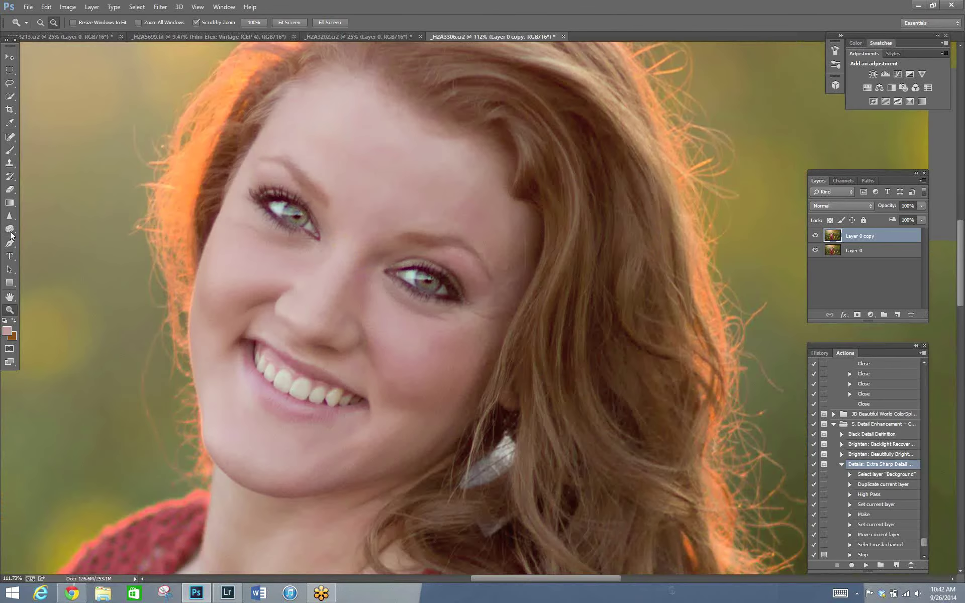
click(9, 229)
click(44, 249)
key(bracketleft)
key(bracketleft)
key(bracketleft)
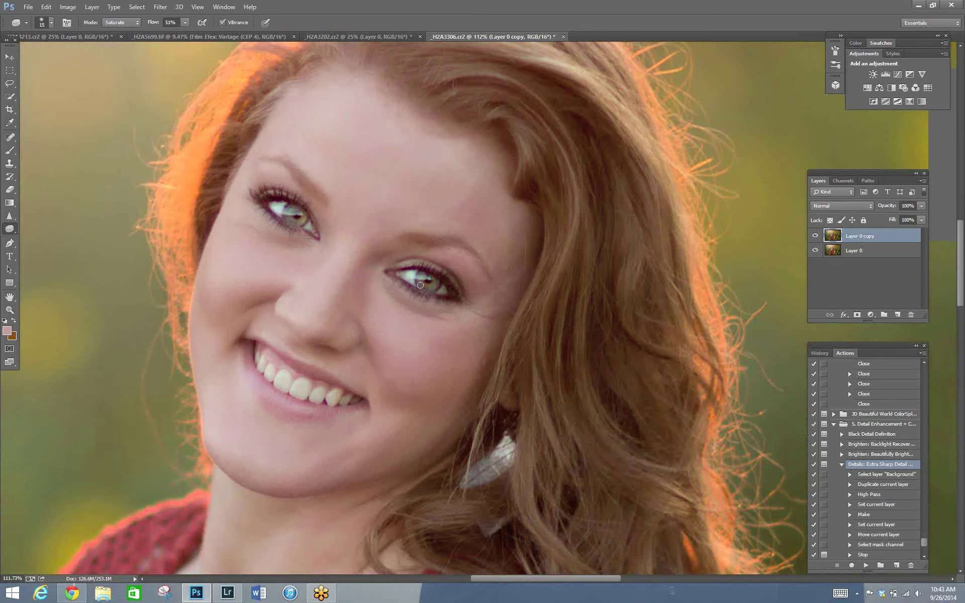
Flatten the image and convert Background to a normal Layer 0, viewing the whole photo.
key(z)
scroll(369, 302, down, 5)
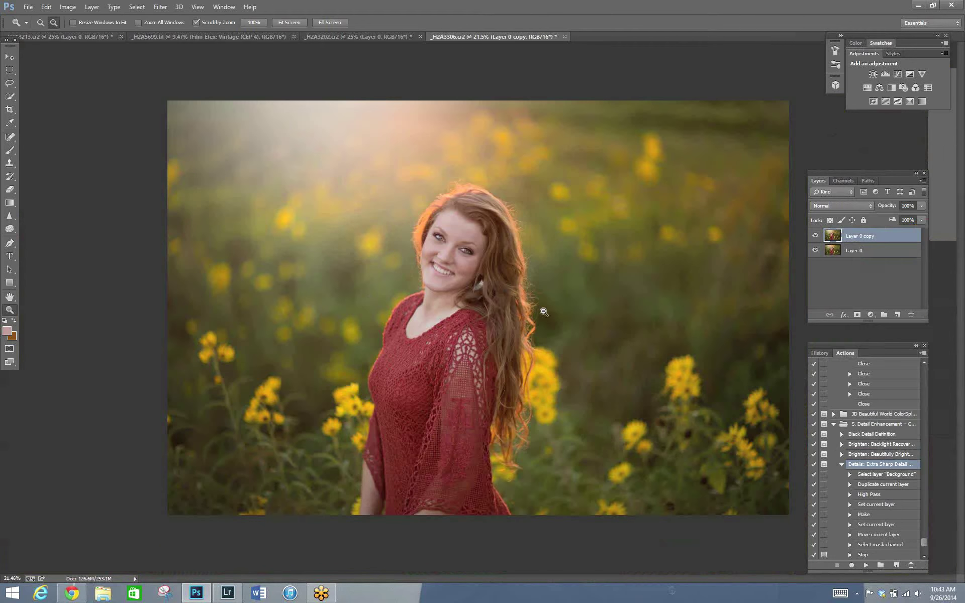
click(922, 181)
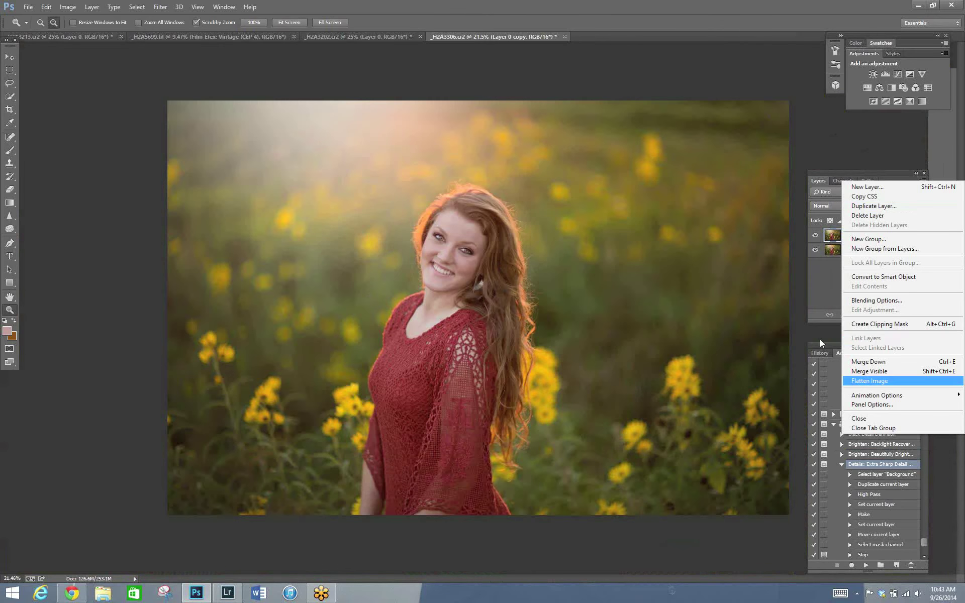
click(869, 380)
key(shift+ctrl+n)
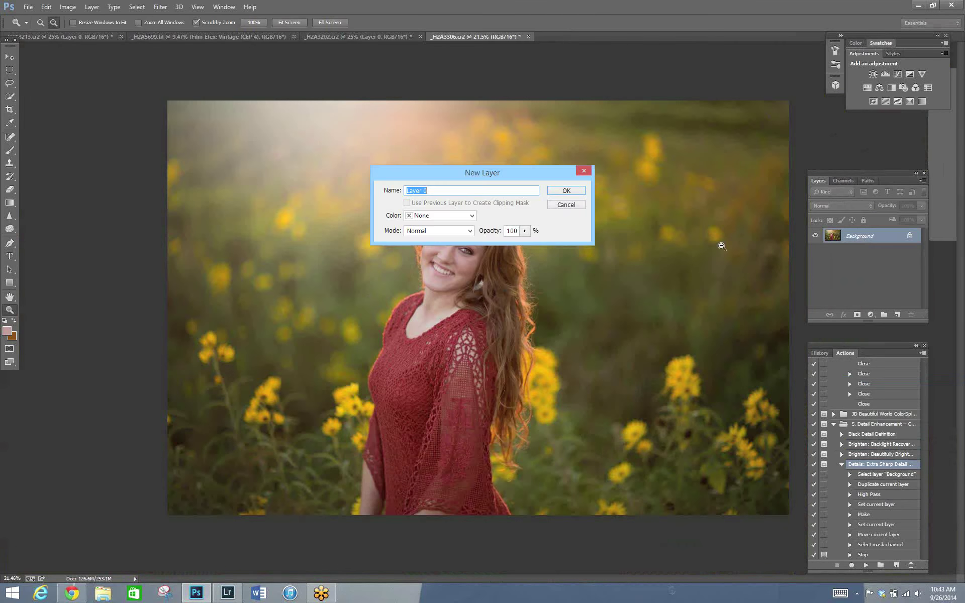
key(Return)
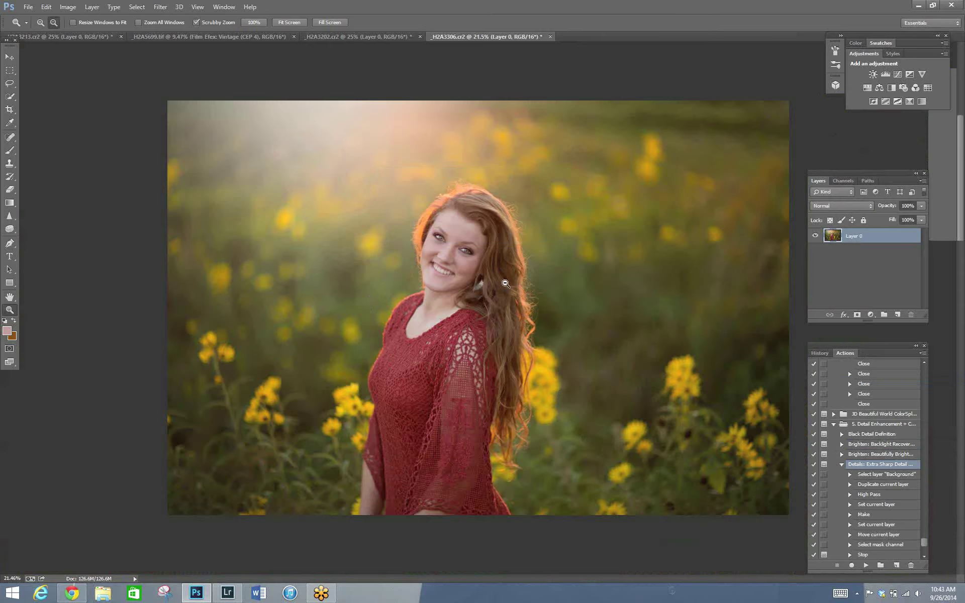
scroll(506, 283, up, 5)
scroll(513, 289, down, 4)
scroll(525, 299, up, 5)
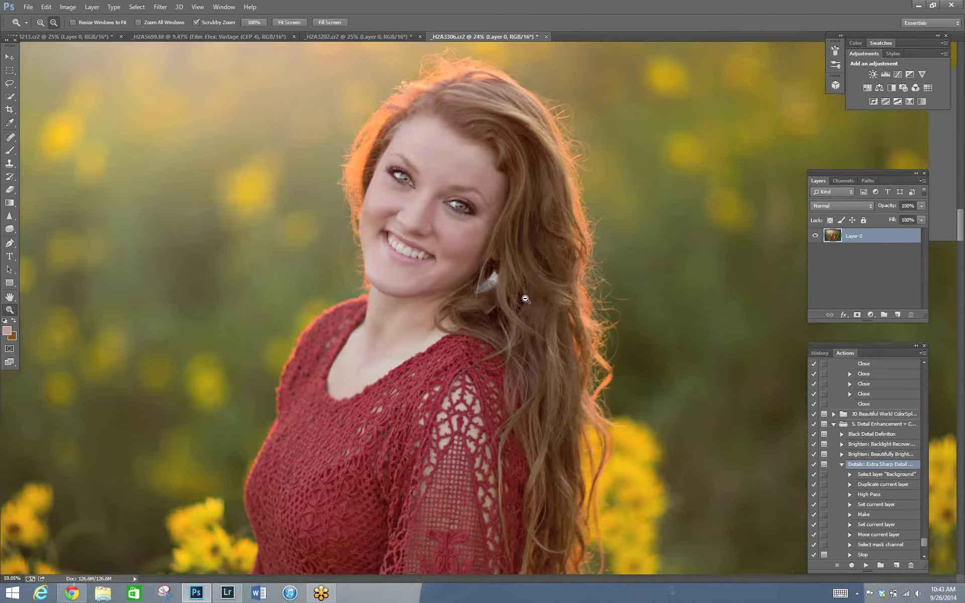
scroll(525, 299, up, 2)
scroll(477, 307, down, 5)
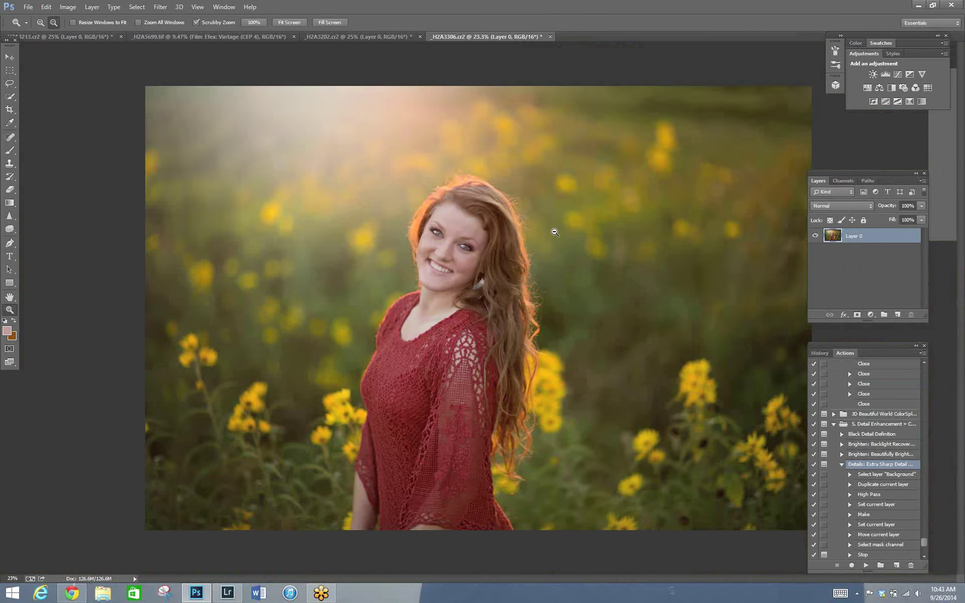
Duplicate Layer 0 as Layer 0 copy.
right_click(854, 237)
click(758, 217)
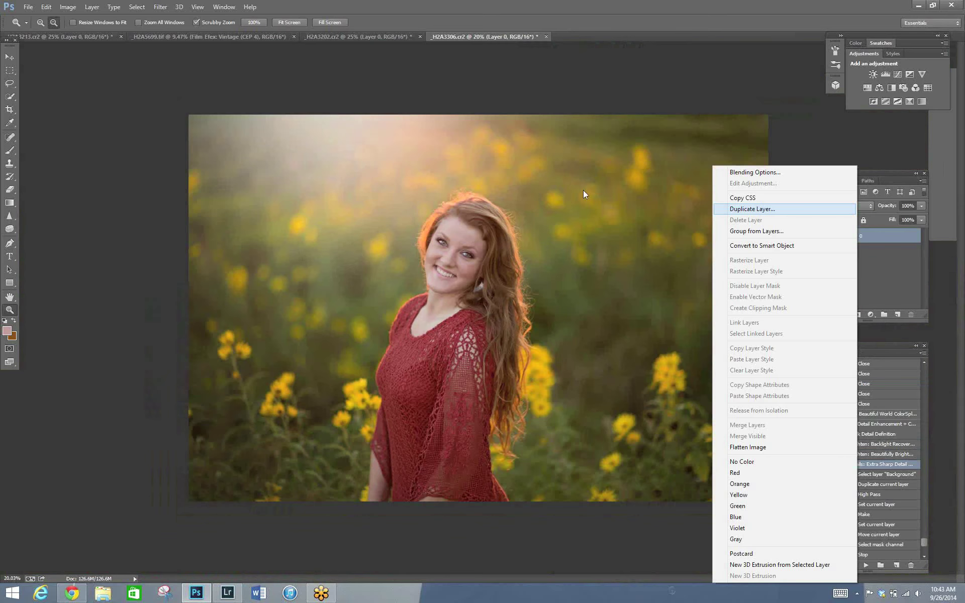
click(583, 190)
Darken the copy to -0.60 exposure with the Camera Raw Filter.
click(161, 7)
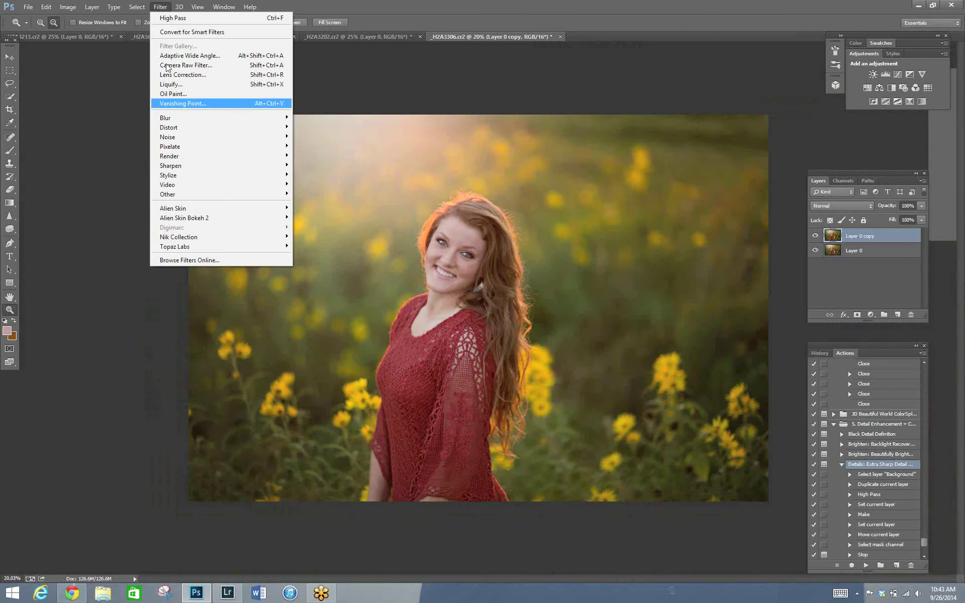
click(168, 65)
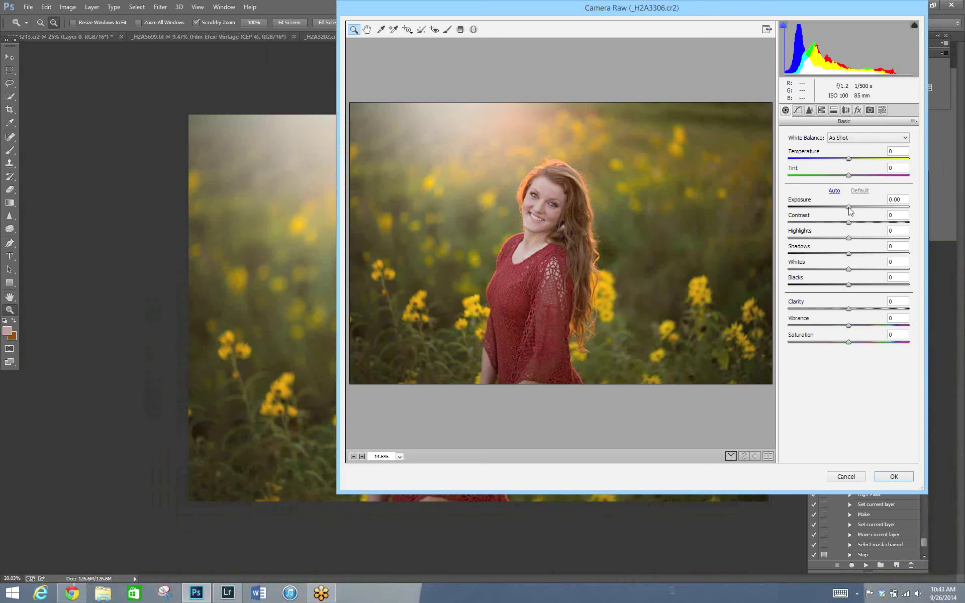
drag(849, 210, 842, 211)
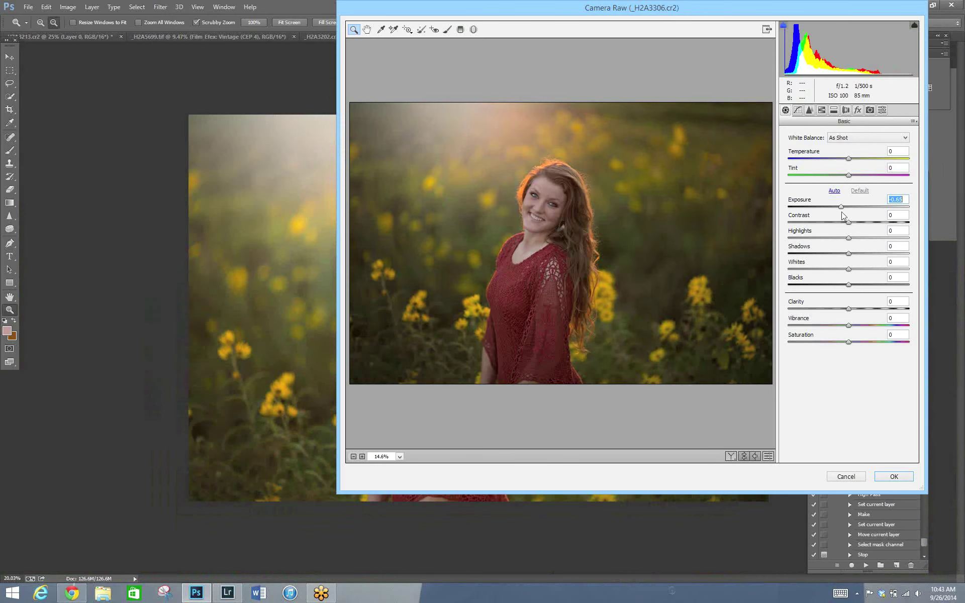
click(885, 478)
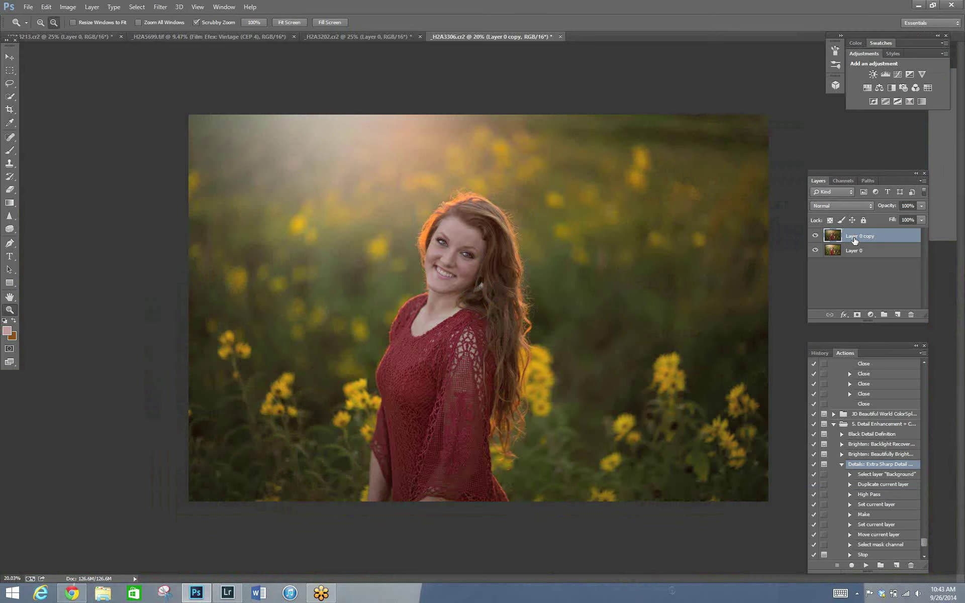
Add a layer mask to Layer 0 copy and set the brush opacity to 65%.
click(10, 149)
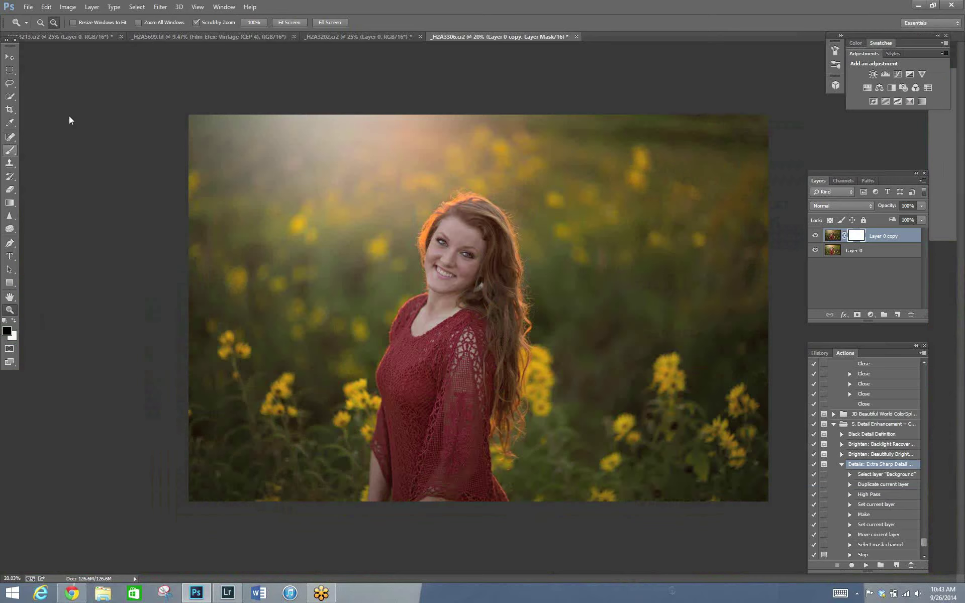
click(211, 22)
click(191, 34)
key(6)
key(5)
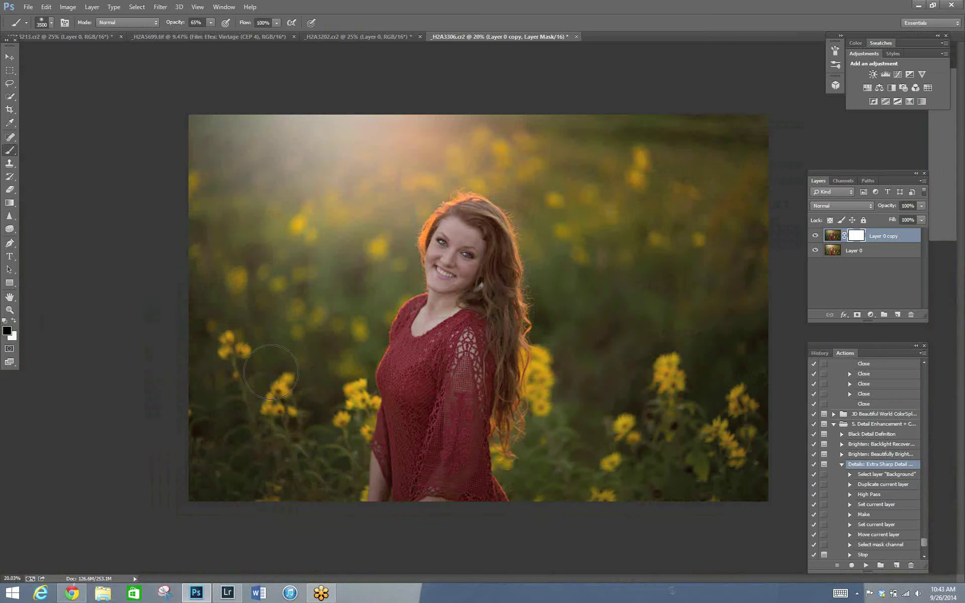
Paint black on the mask to bring back the bright upper-left glow.
click(390, 552)
key(bracketleft)
key(bracketleft)
key(bracketleft)
key(bracketleft)
key(bracketleft)
key(bracketleft)
key(bracketleft)
key(bracketleft)
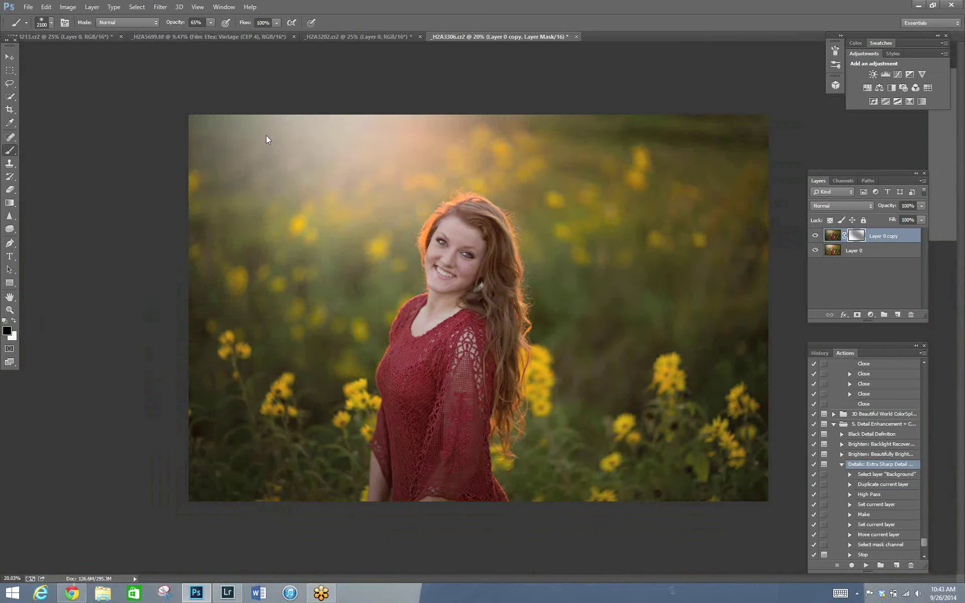
key(bracketleft)
key(bracketleft)
key(bracketleft)
key(bracketleft)
key(bracketleft)
Paint white on the mask to restore the dress, brush sizes 175–1000.
key(x)
key(bracketleft)
key(bracketleft)
key(bracketleft)
key(bracketleft)
key(bracketleft)
key(bracketleft)
key(bracketleft)
key(bracketleft)
key(bracketleft)
key(bracketleft)
key(bracketleft)
key(bracketleft)
key(bracketleft)
key(bracketleft)
key(bracketleft)
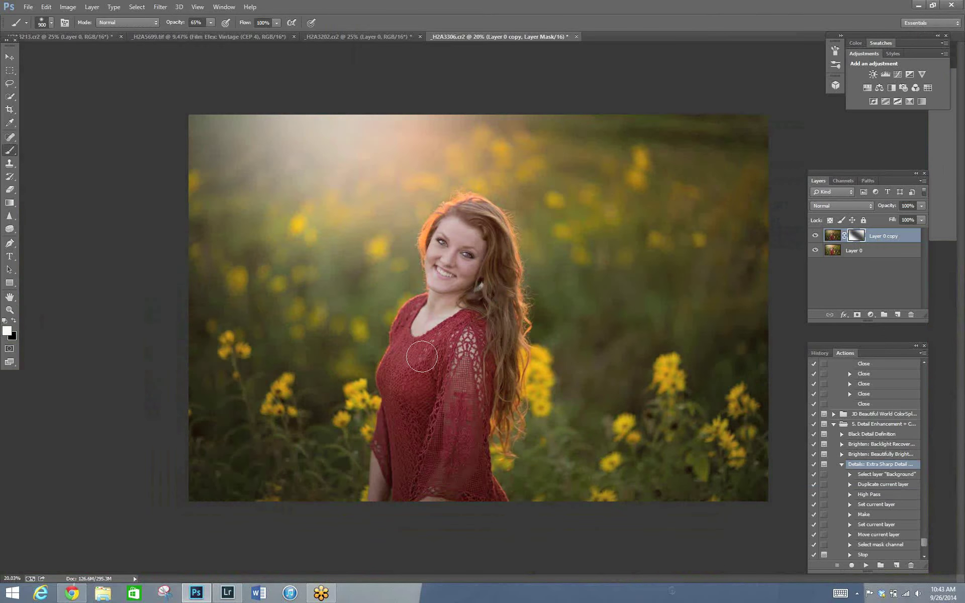
key(bracketleft)
key(bracketleft)
key(bracketleft)
key(bracketleft)
key(bracketright)
key(bracketright)
key(bracketright)
key(bracketright)
key(bracketright)
key(bracketright)
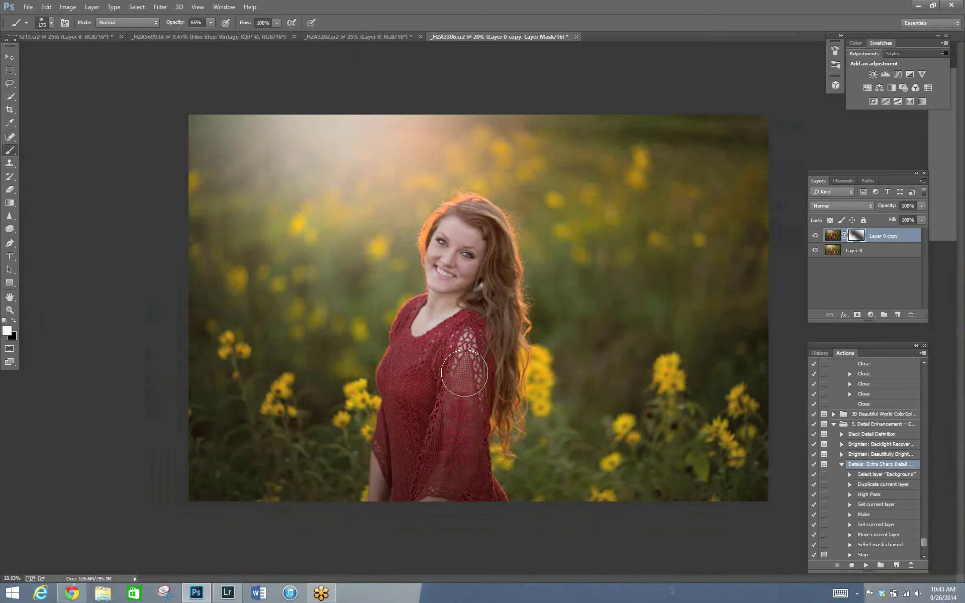
key(bracketright)
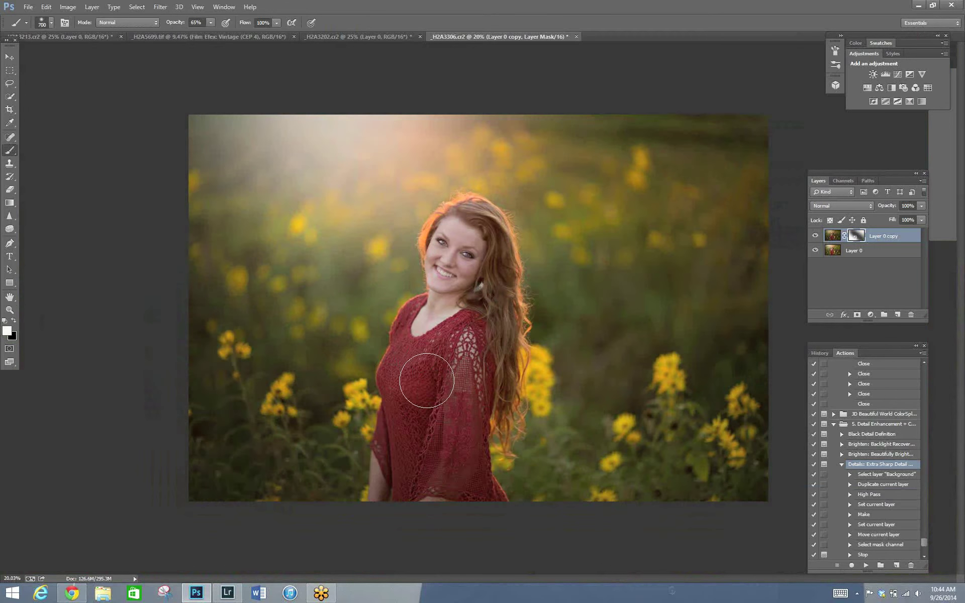
key(bracketleft)
key(bracketleft)
key(bracketright)
key(bracketright)
key(bracketright)
key(bracketright)
key(bracketright)
key(bracketright)
key(bracketright)
key(bracketright)
key(bracketright)
Paint black again at 900–1200 to reveal more of the field.
key(x)
key(bracketleft)
key(bracketleft)
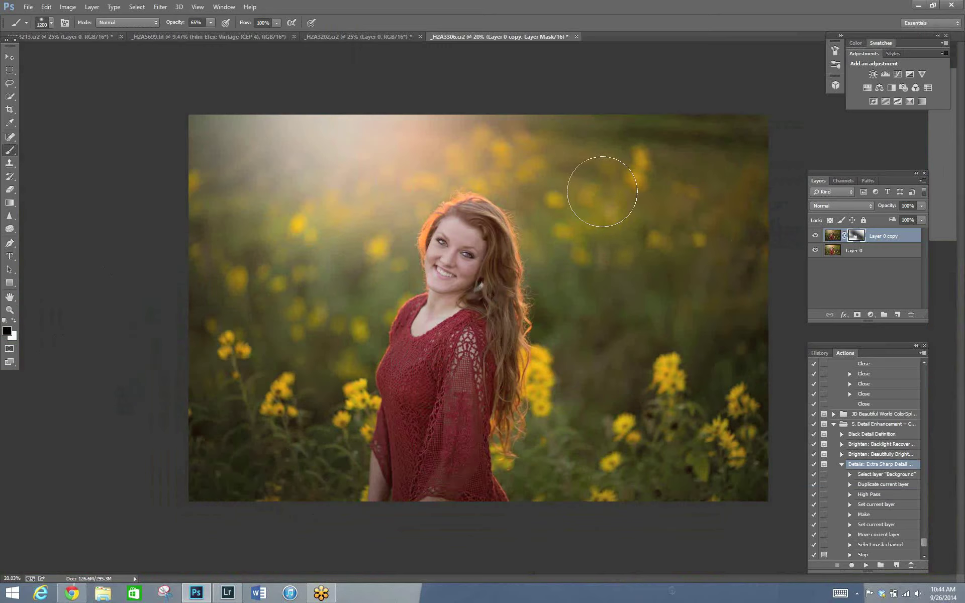
key(bracketleft)
key(bracketleft)
key(bracketleft)
key(bracketleft)
key(bracketleft)
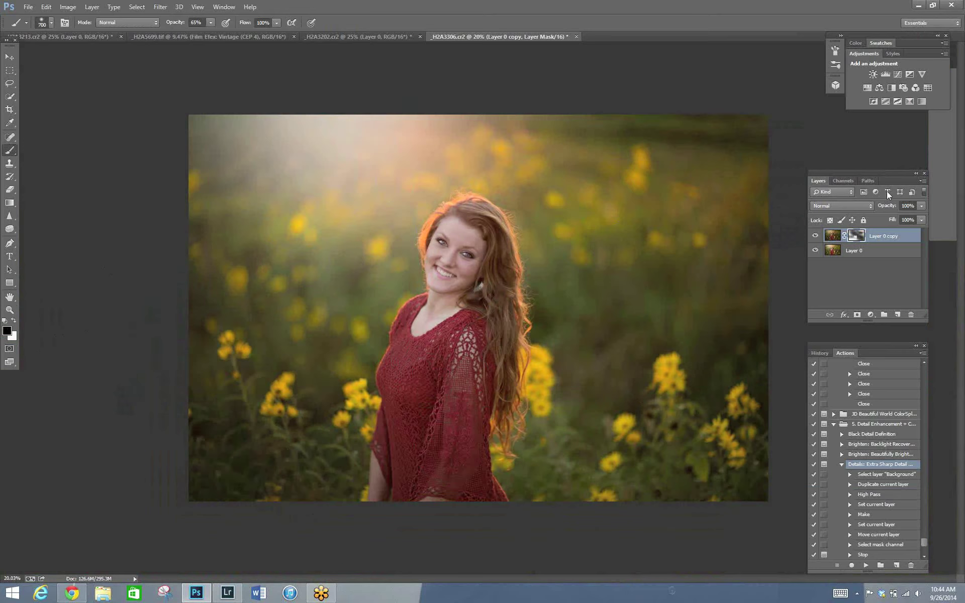
Flatten the image, unlock Background as Layer 0, and duplicate it.
click(866, 375)
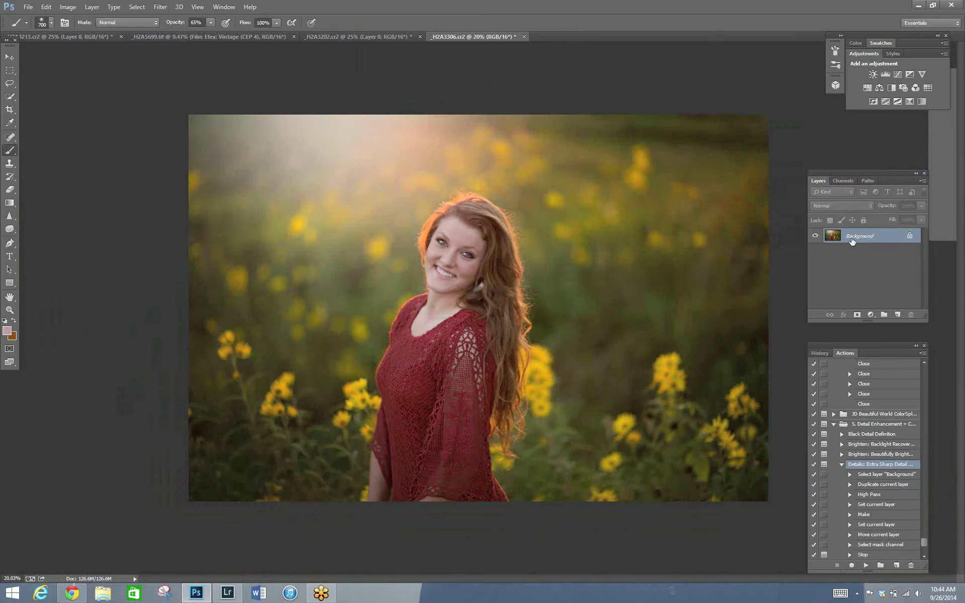
double_click(851, 241)
key(Return)
right_click(860, 236)
click(754, 209)
key(Return)
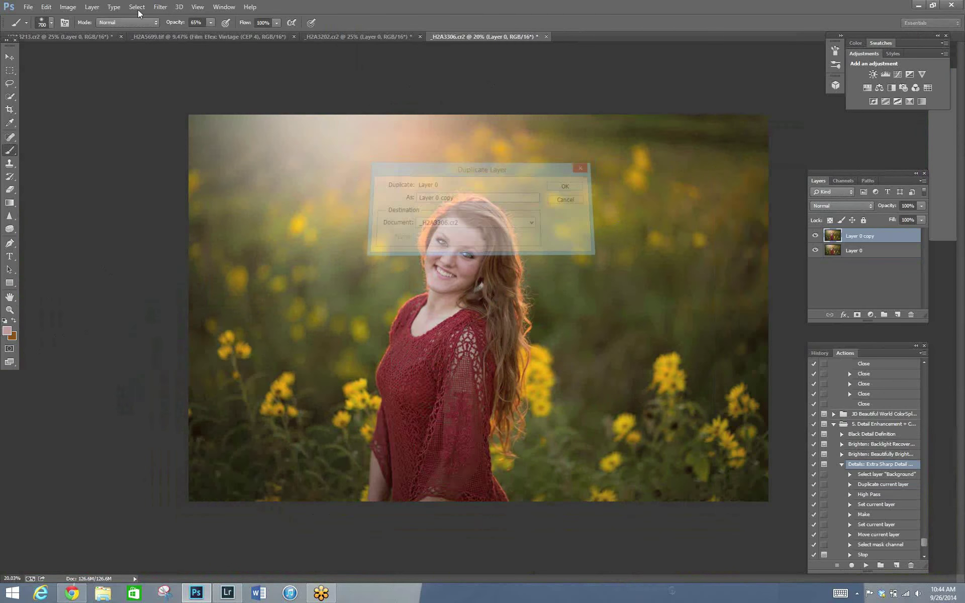
Apply Color Efex Pro 4's Film Efex: Vintage to the copy with a weaker vignette.
key(alt+t)
mouse_move(162, 238)
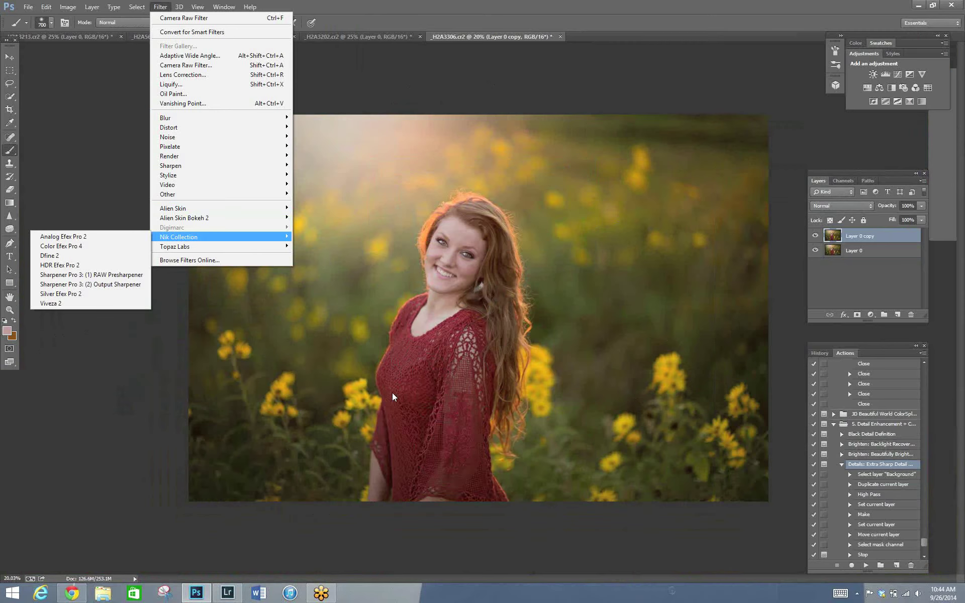
click(393, 397)
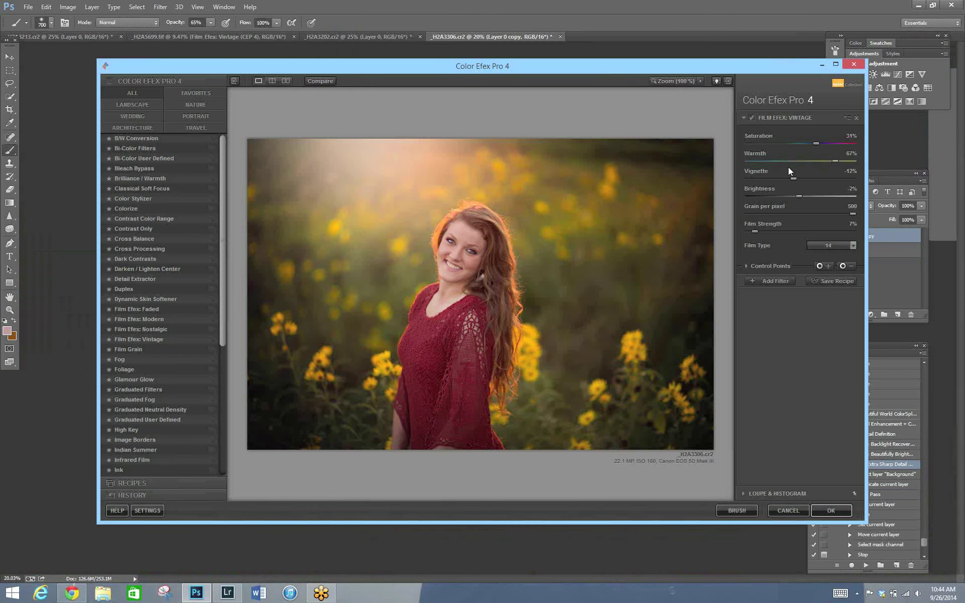
drag(798, 179, 801, 195)
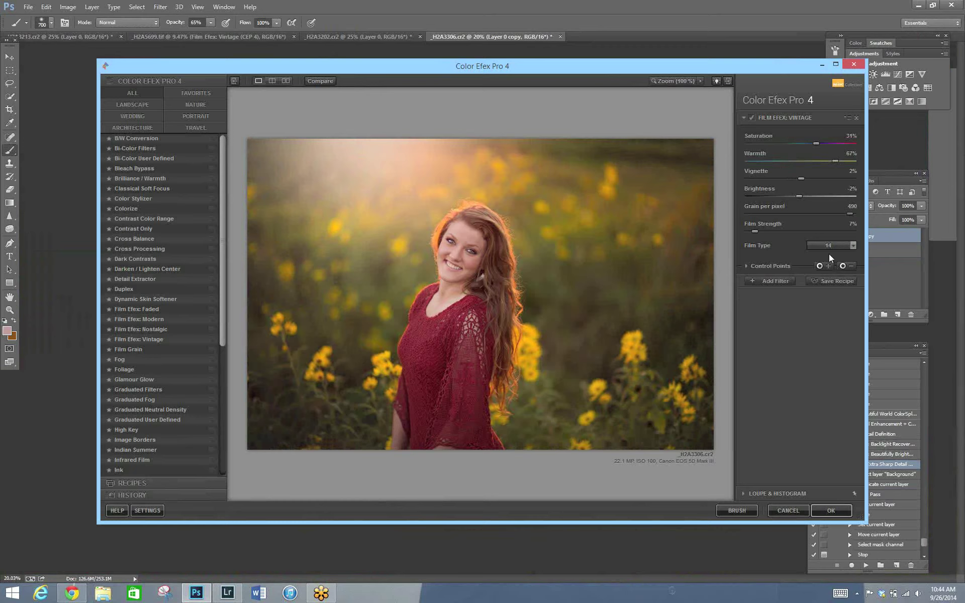
click(813, 509)
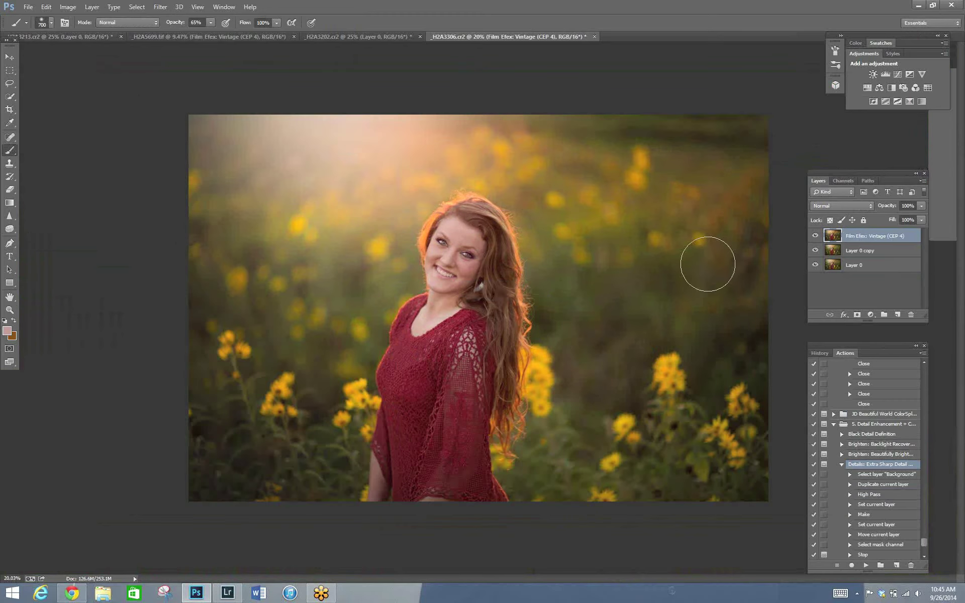
click(923, 181)
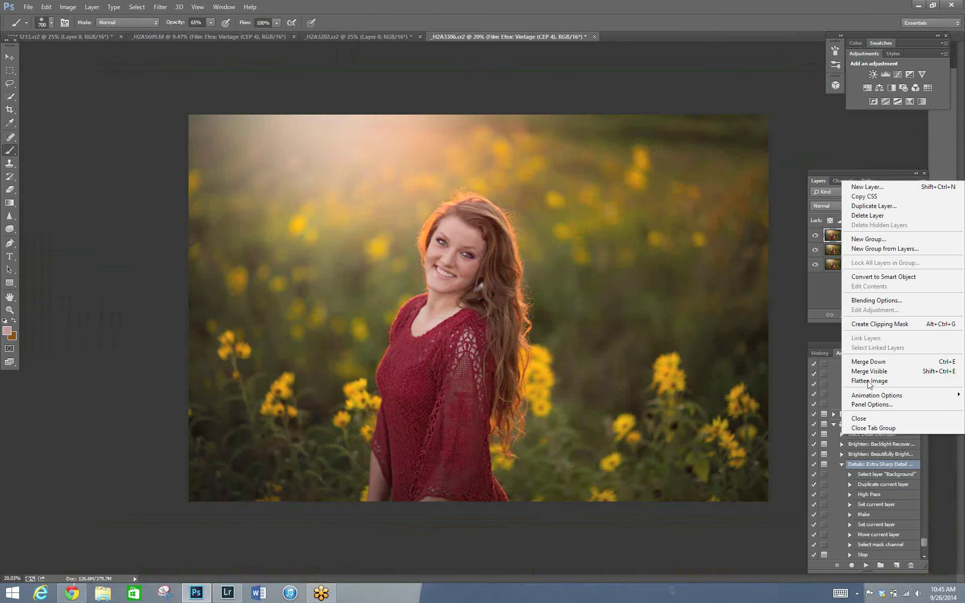
Flatten the image and unlock the Background as Layer 0.
key(Return)
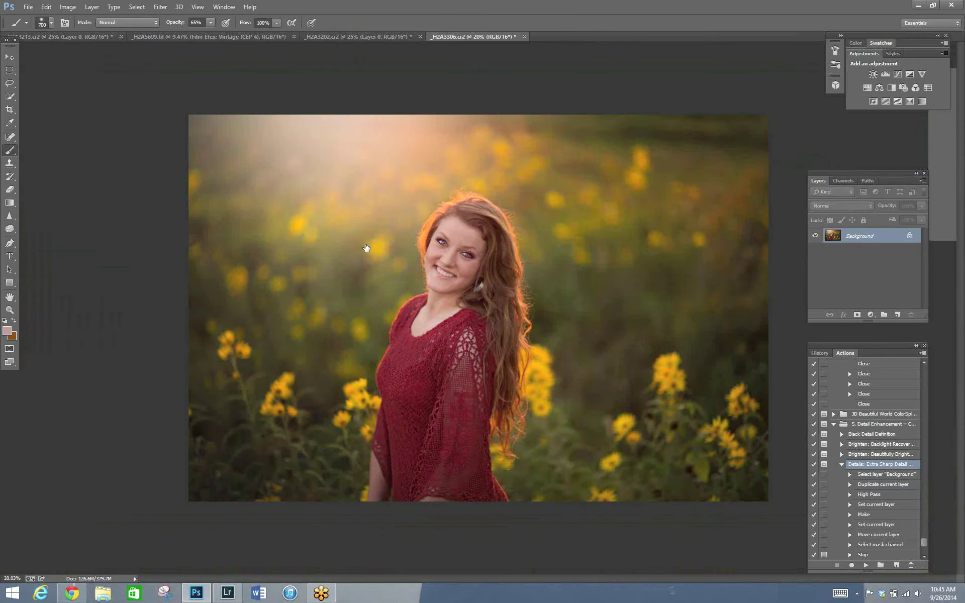
double_click(828, 241)
key(Return)
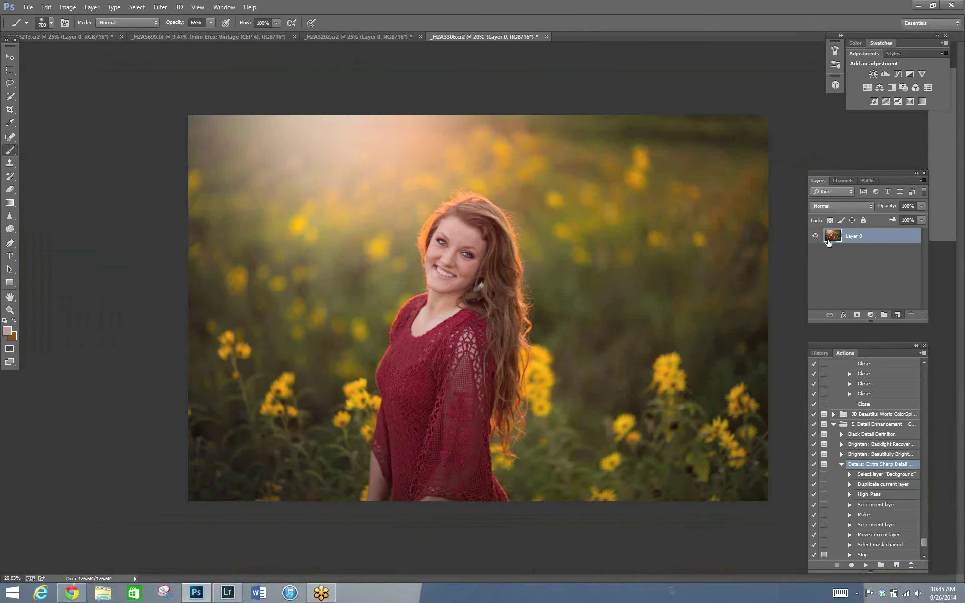
Add a new Layer 1 filled with 50% gray and set its blend mode to Overlay.
key(ctrl+shift+alt+n)
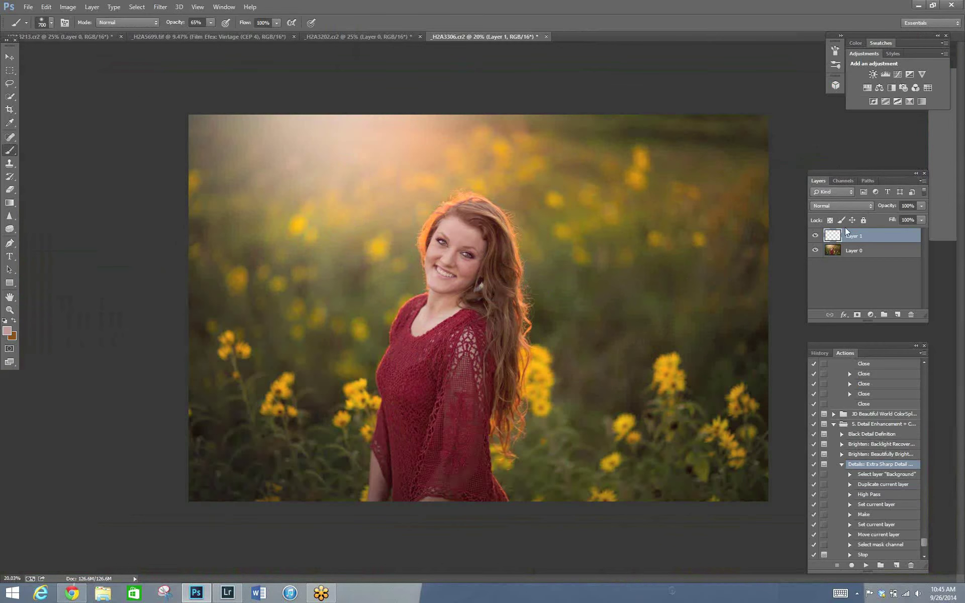
click(46, 7)
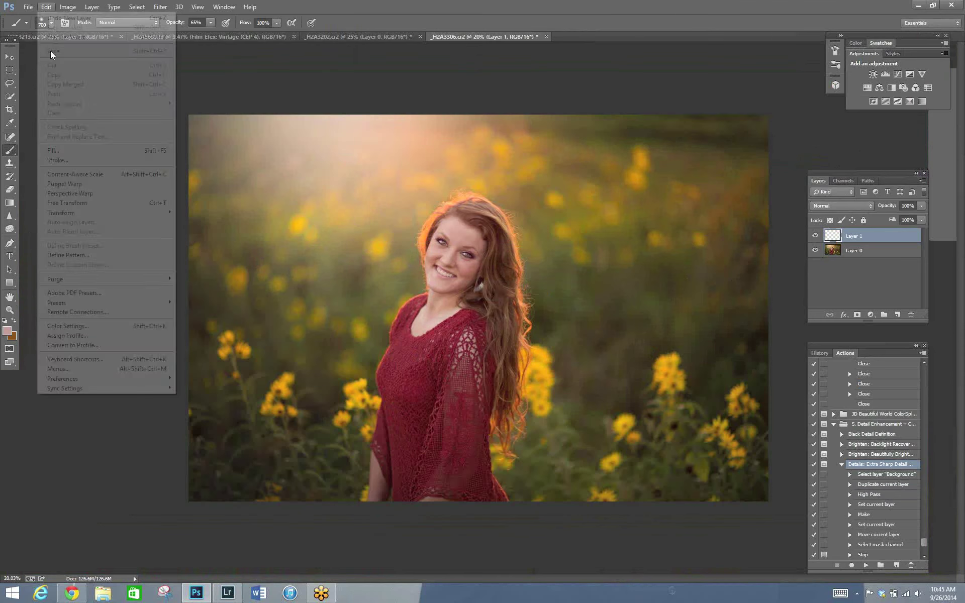
click(55, 151)
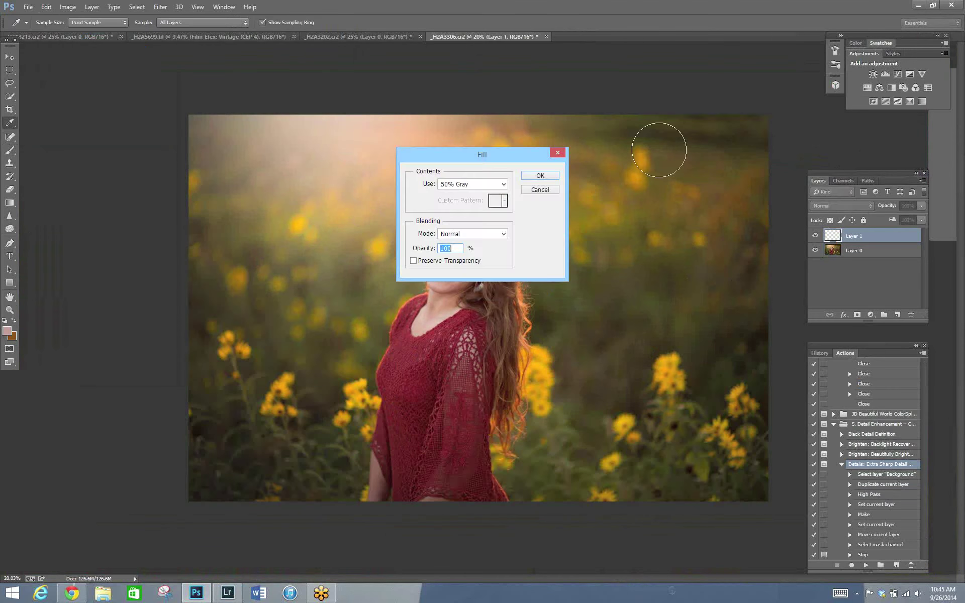
key(Return)
key(b)
click(841, 205)
click(824, 337)
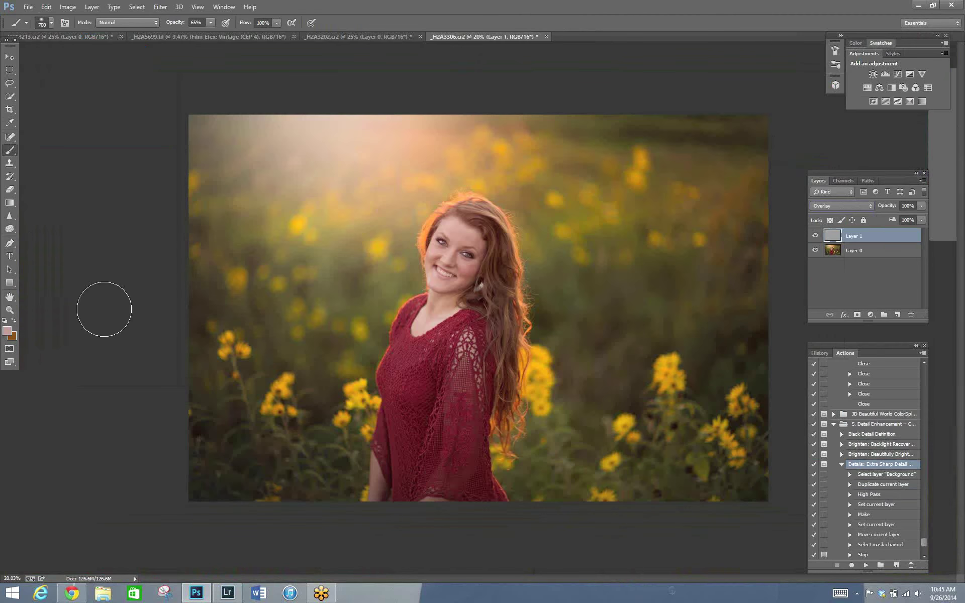
Dodge her hairline and the glowing background above her head to brighten them.
mouse_move(10, 228)
mouse_down()
mouse_move(39, 228)
mouse_move(57, 246)
mouse_move(282, 264)
mouse_up()
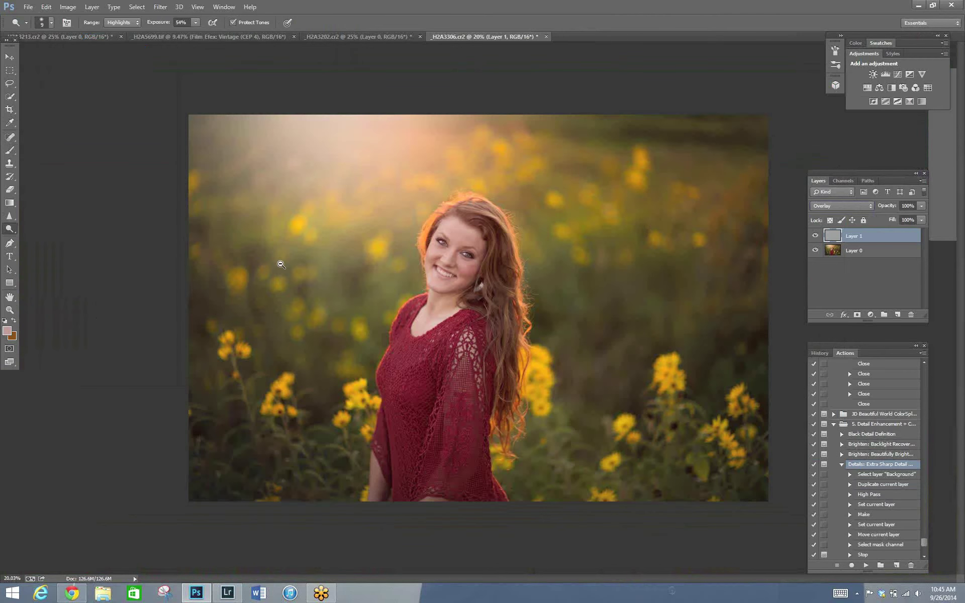
key(z)
scroll(454, 211, up, 3)
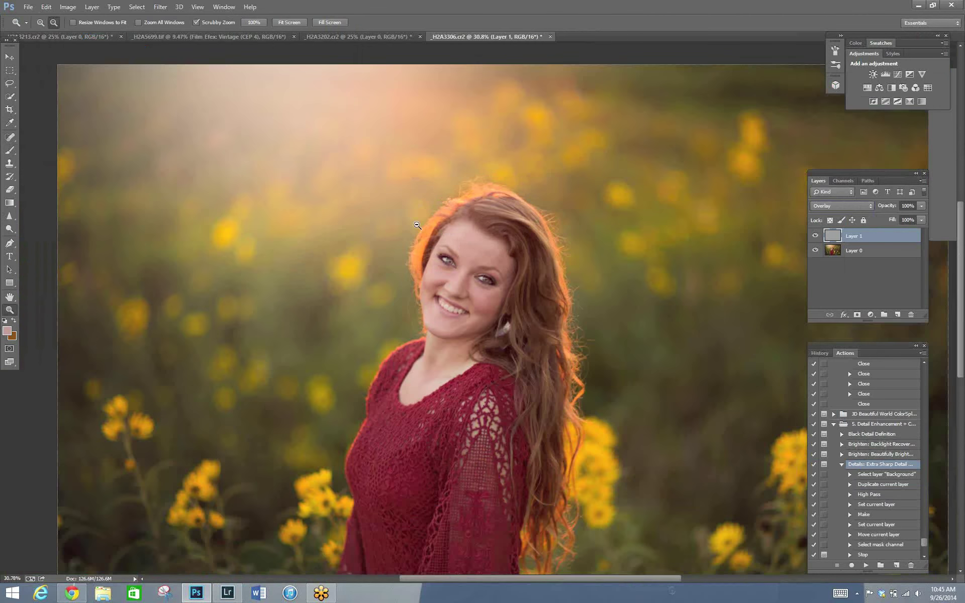
click(10, 229)
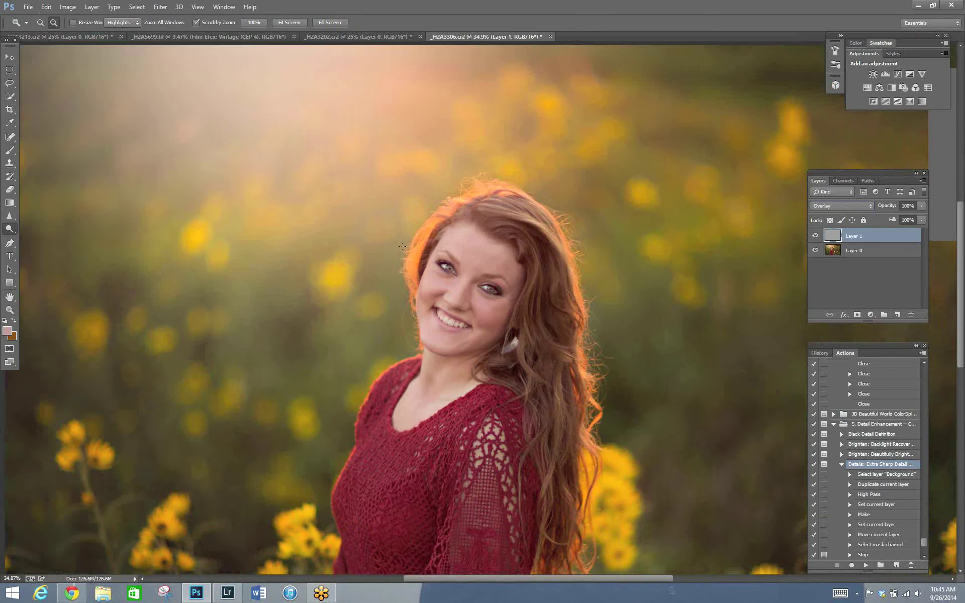
key(bracketright)
key(bracketright)
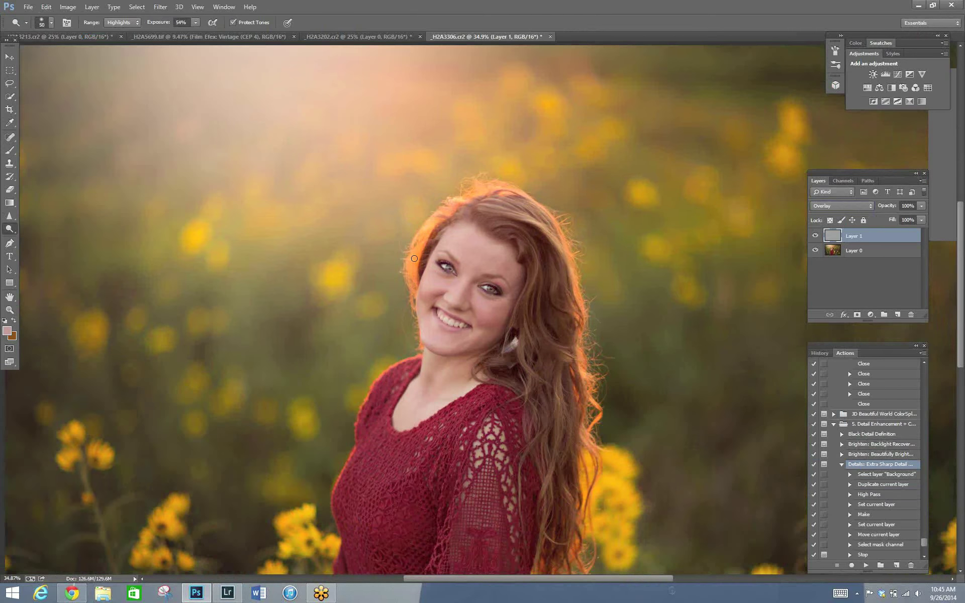
mouse_move(414, 258)
mouse_down()
mouse_move(426, 230)
mouse_move(463, 200)
mouse_move(511, 191)
mouse_up()
mouse_move(427, 227)
mouse_down()
mouse_move(418, 245)
mouse_move(453, 203)
mouse_move(422, 243)
mouse_up()
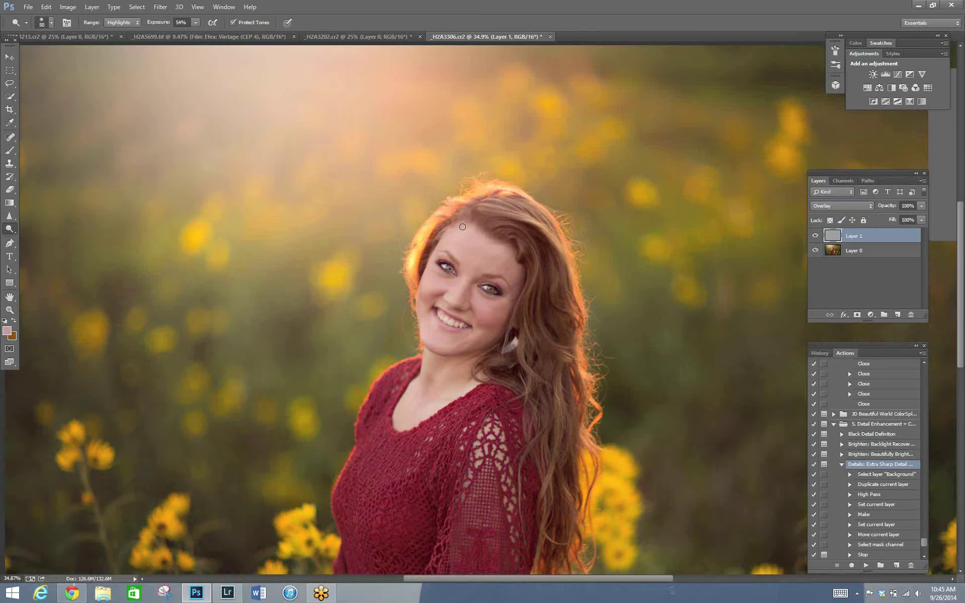
key(bracketright)
key(bracketright)
key(bracketright)
key(bracketright)
key(bracketright)
key(bracketright)
key(bracketright)
key(bracketright)
key(bracketright)
key(bracketright)
key(bracketright)
drag(199, 231, 497, 125)
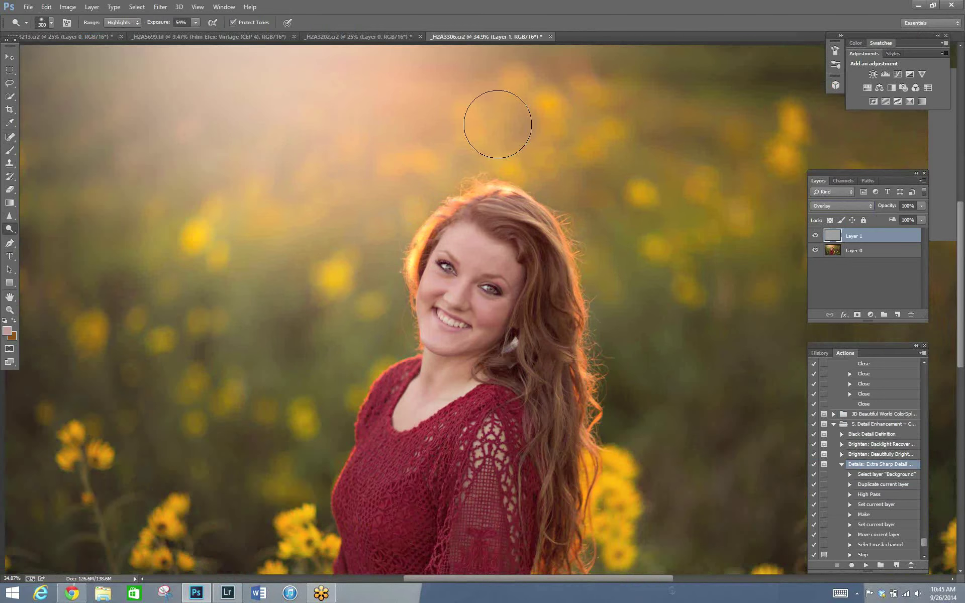
Zoom out to the whole photo and lower Layer 1 opacity to 36%.
key(bracketright)
key(bracketright)
click(9, 310)
key(ctrl+minus)
key(ctrl+minus)
key(ctrl+minus)
click(921, 206)
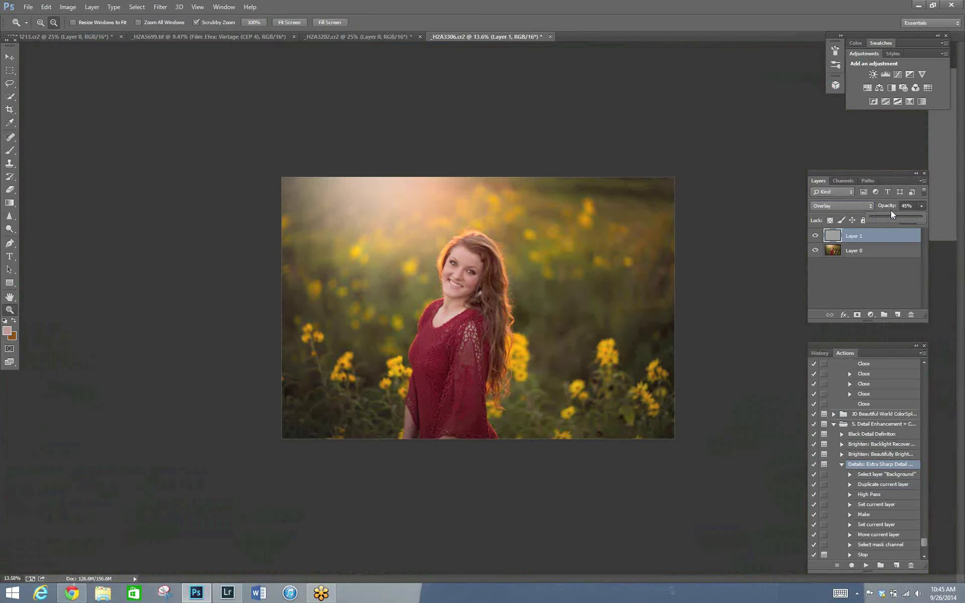
drag(890, 217, 889, 216)
drag(483, 282, 525, 435)
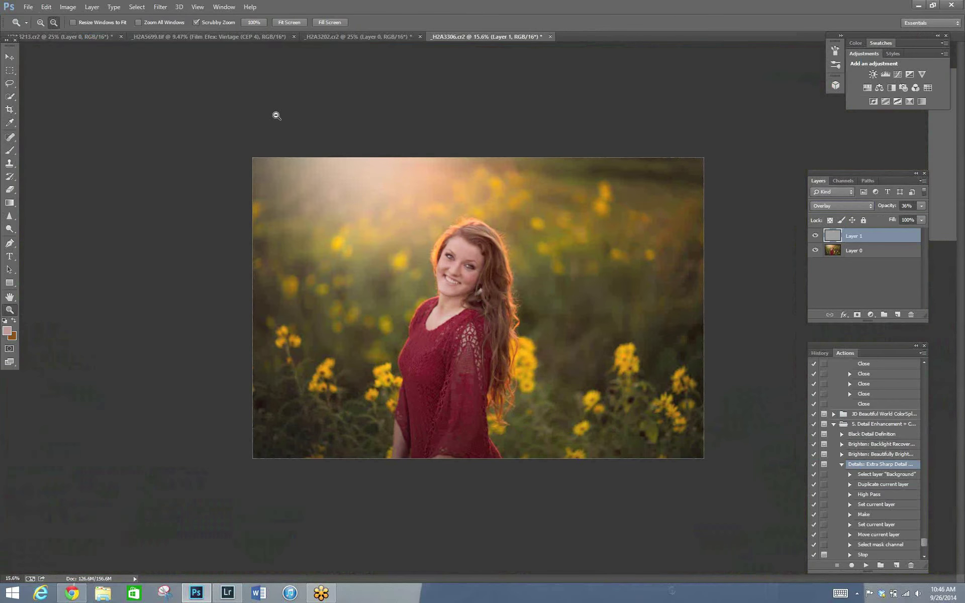
Bring up the Save As dialog, then dismiss it.
key(alt+f)
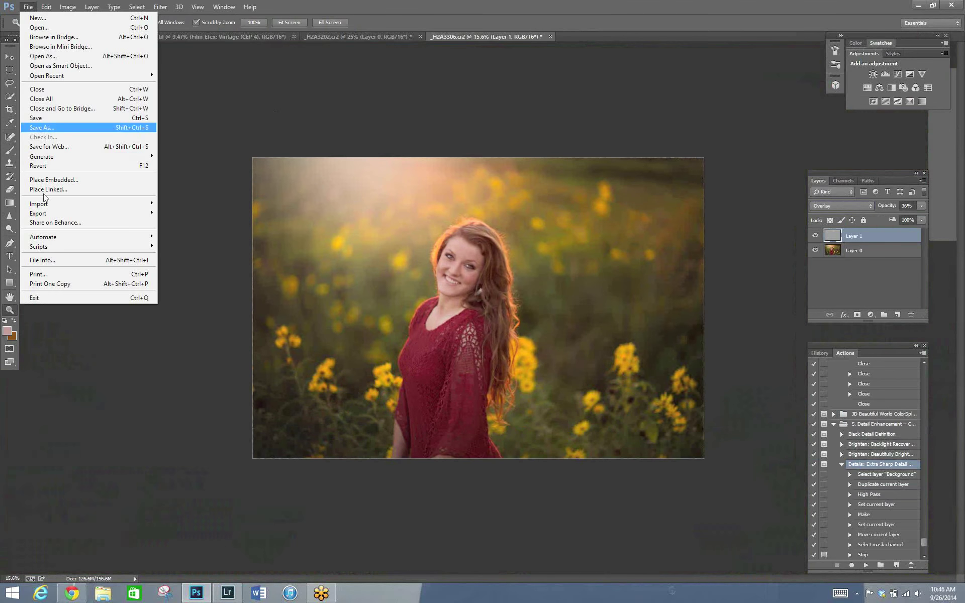
click(40, 128)
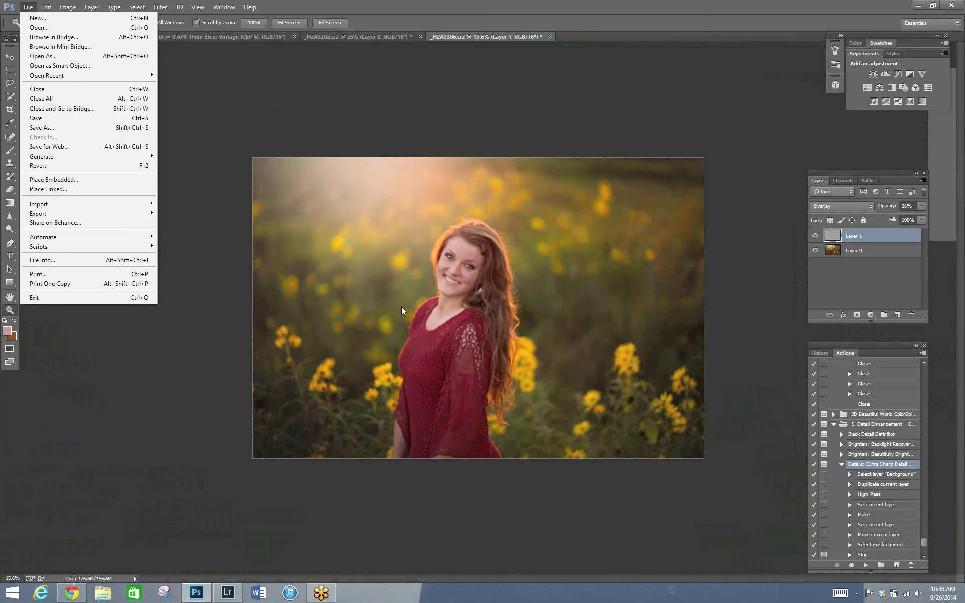
click(382, 342)
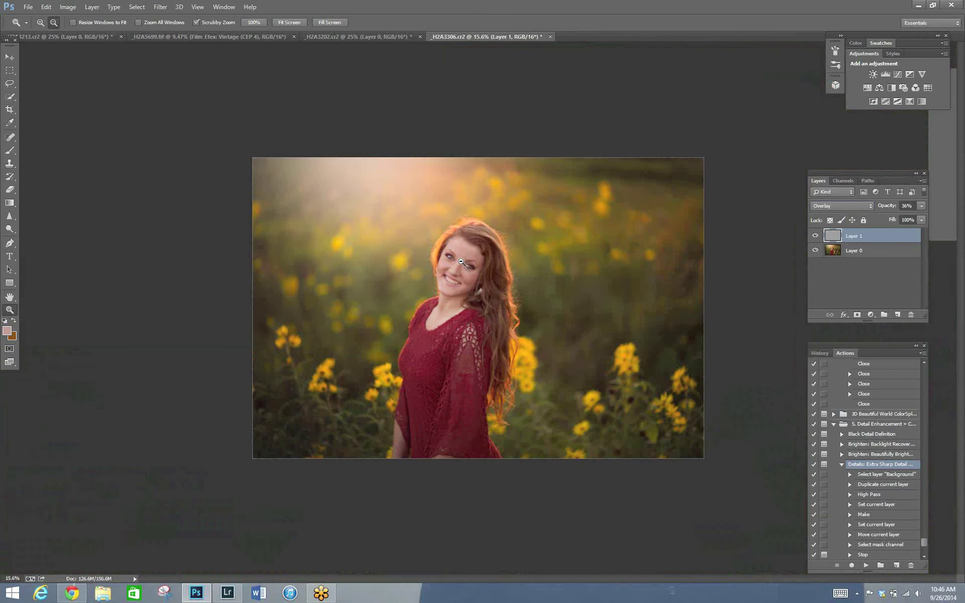
Zoom in on her eyes and set the Dodge tool brush size to 100.
drag(461, 261, 461, 261)
click(10, 228)
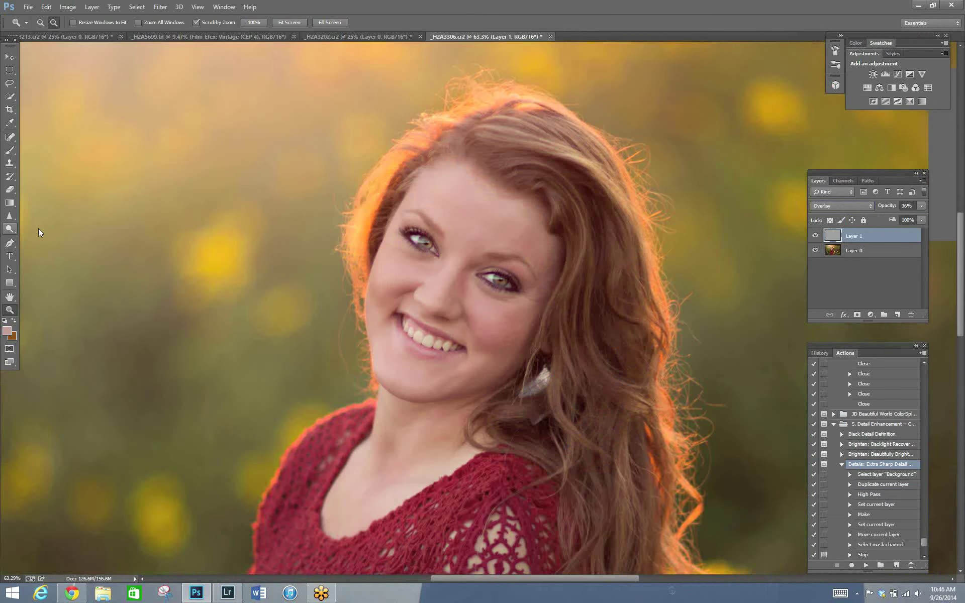
click(316, 132)
key(bracketleft)
key(bracketleft)
key(bracketleft)
key(bracketleft)
key(bracketleft)
key(bracketleft)
key(bracketleft)
key(bracketleft)
key(bracketleft)
key(bracketleft)
key(bracketleft)
key(bracketleft)
key(bracketleft)
key(bracketleft)
key(bracketleft)
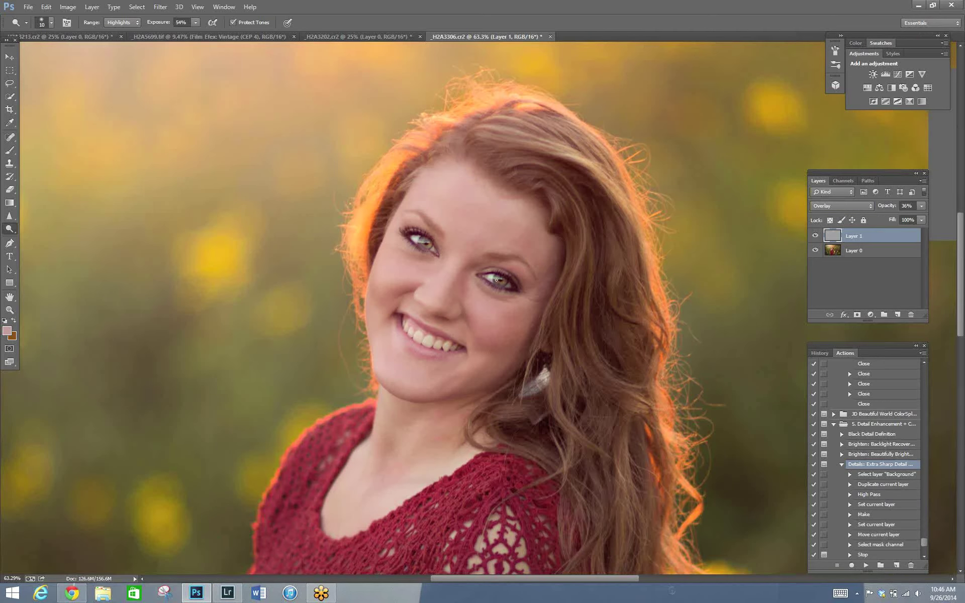
Save the portrait as layered TIFF _H2A3306, accepting TIFF options, then bring Lightroom forward.
click(30, 8)
click(42, 128)
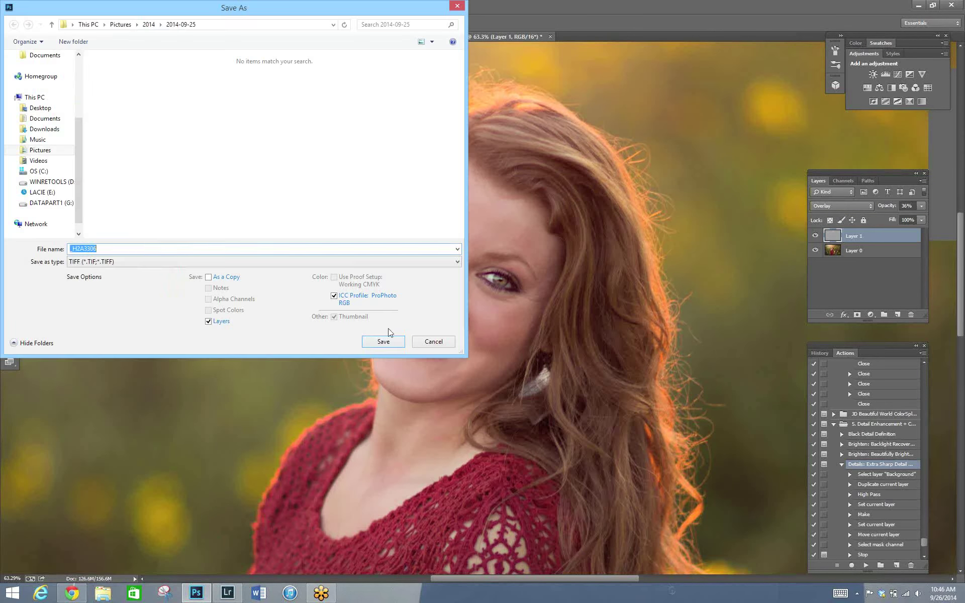
click(383, 342)
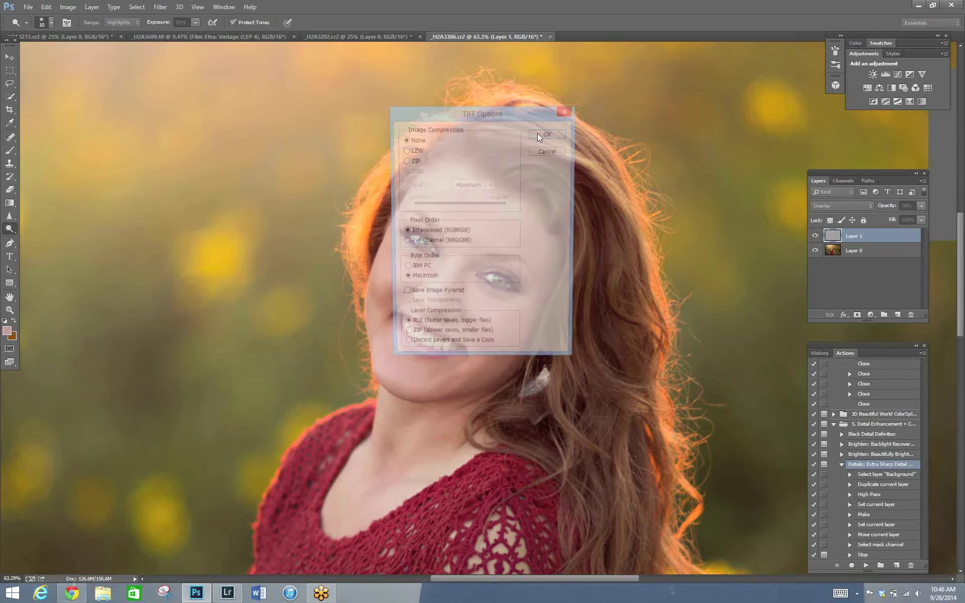
click(538, 134)
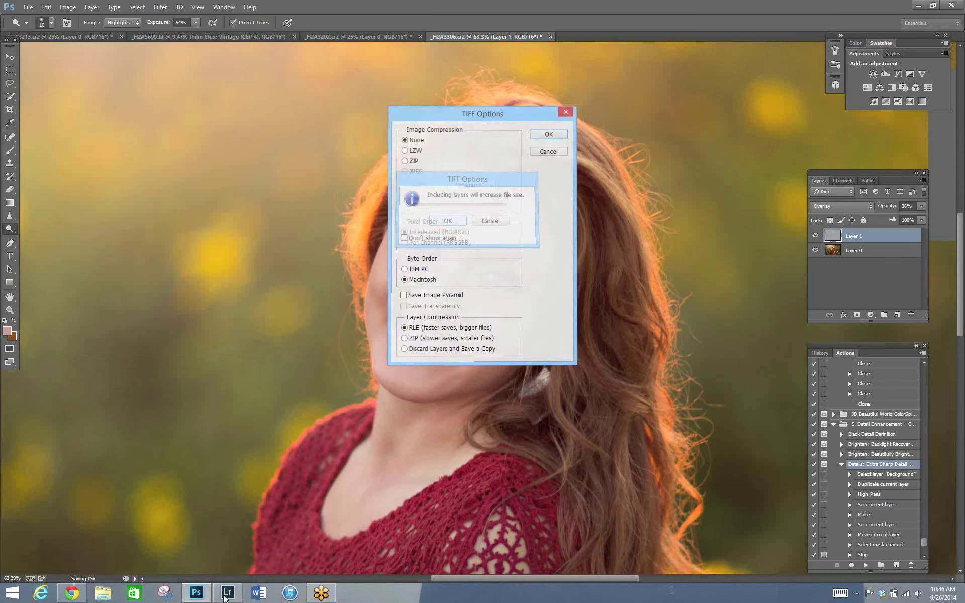
click(227, 594)
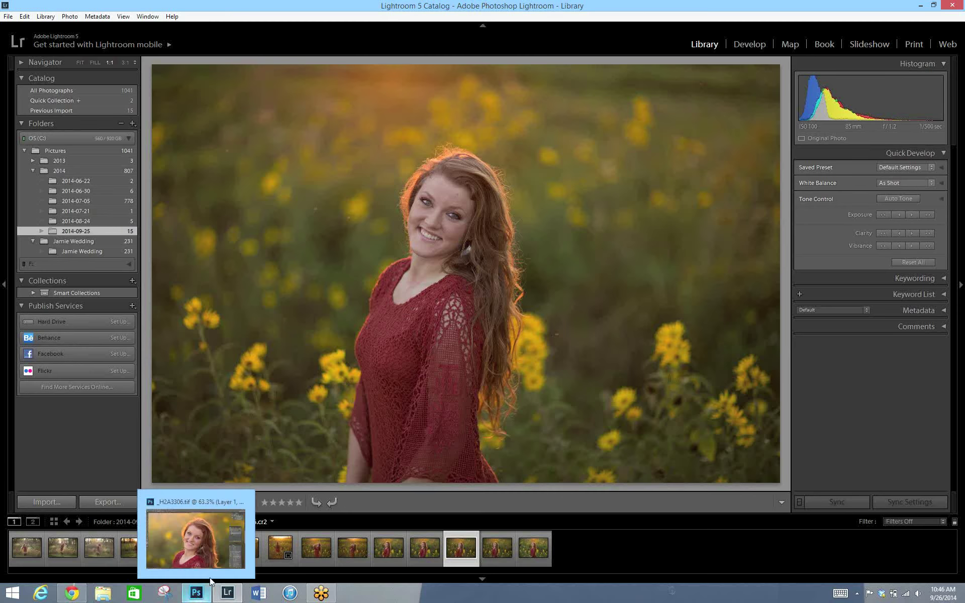
In Photoshop, zoom out to fit the portrait and resave the TIFF over the existing file.
click(196, 594)
click(10, 311)
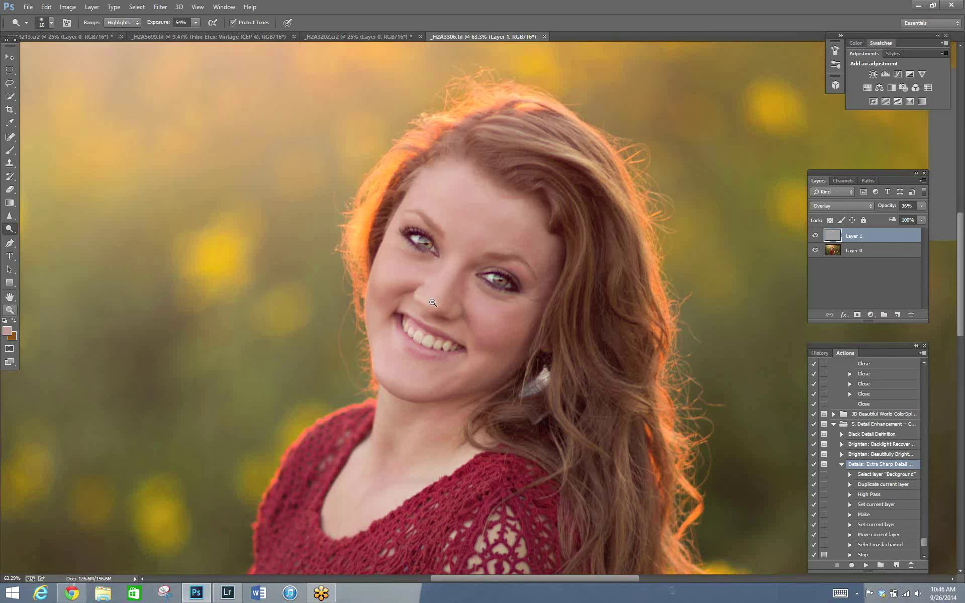
alt+click(483, 305)
alt+click(483, 305)
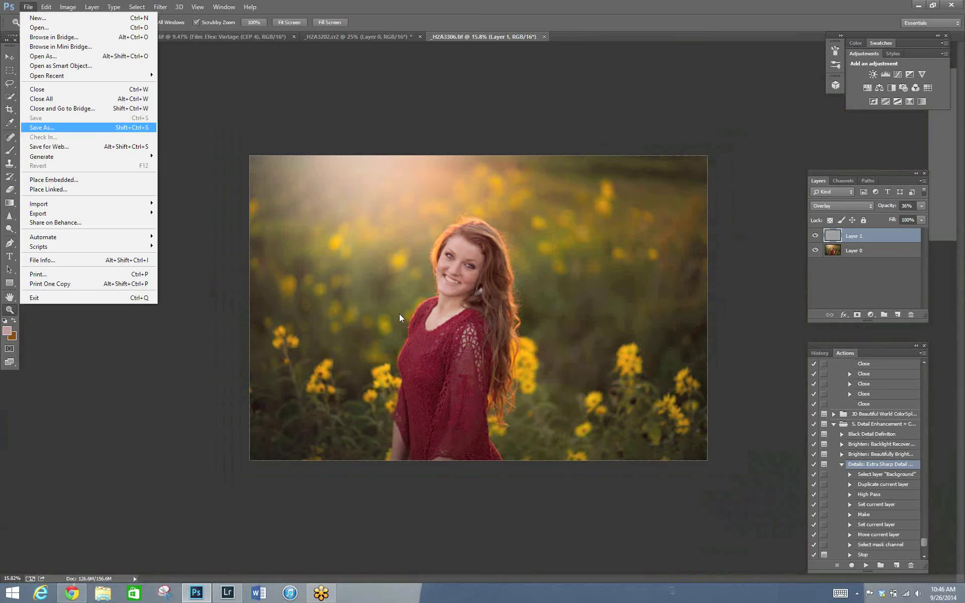
click(34, 125)
key(Return)
key(Return)
key(Return)
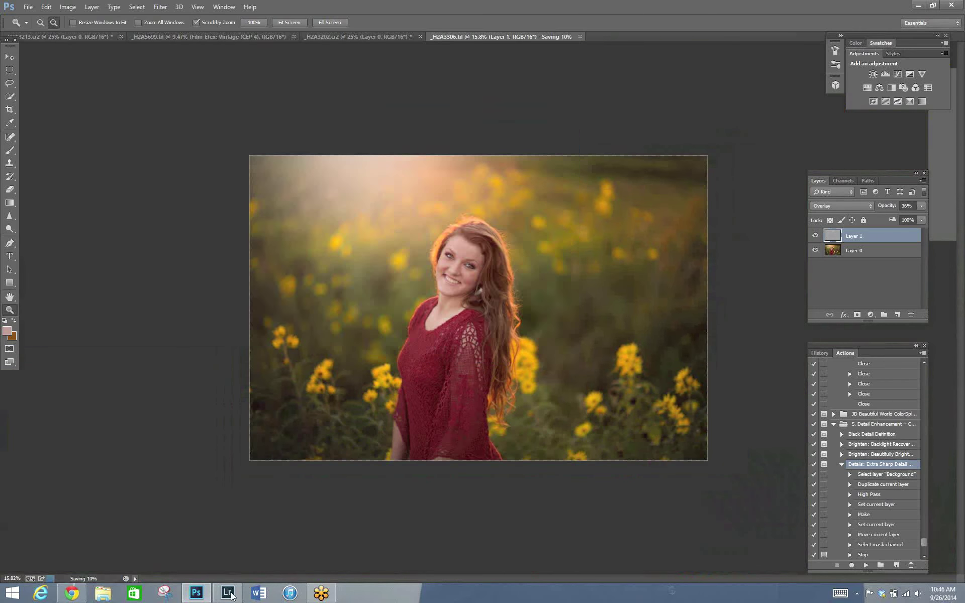
click(227, 593)
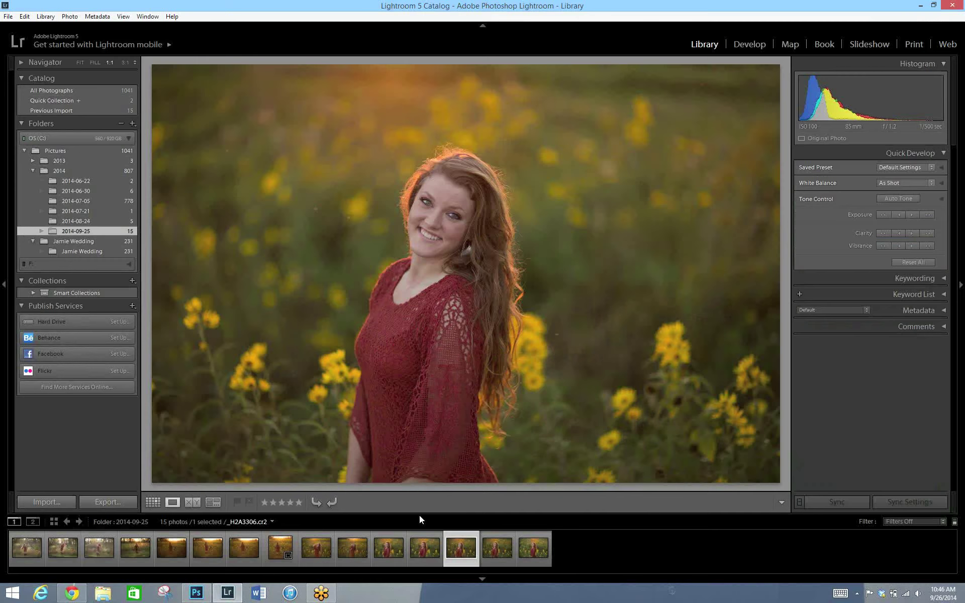
Browse folders 2014-07-21, 2014-06-22, 2014-08-24 and 2014-06-30 in Lightroom, then return to Photoshop.
click(105, 212)
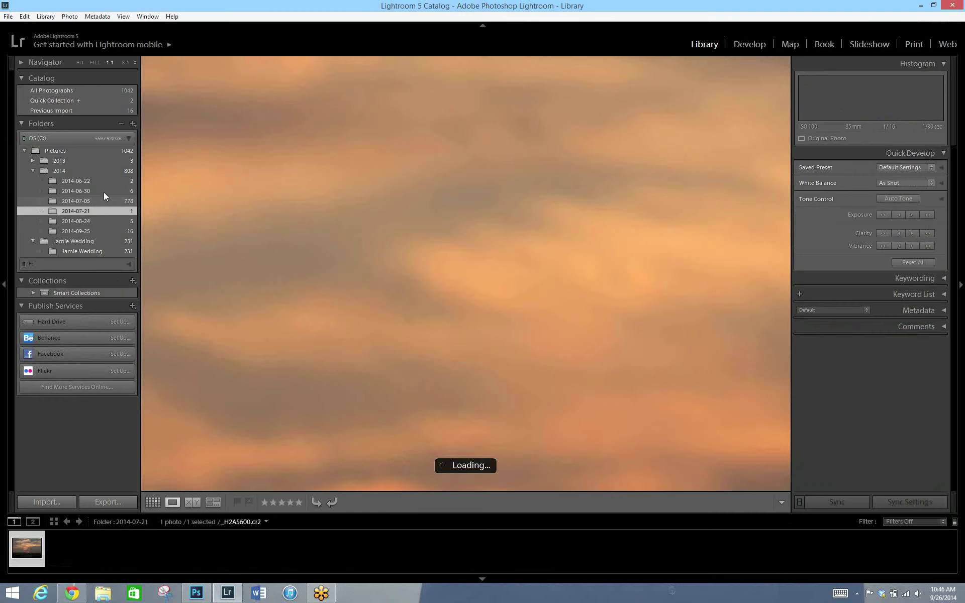
click(100, 160)
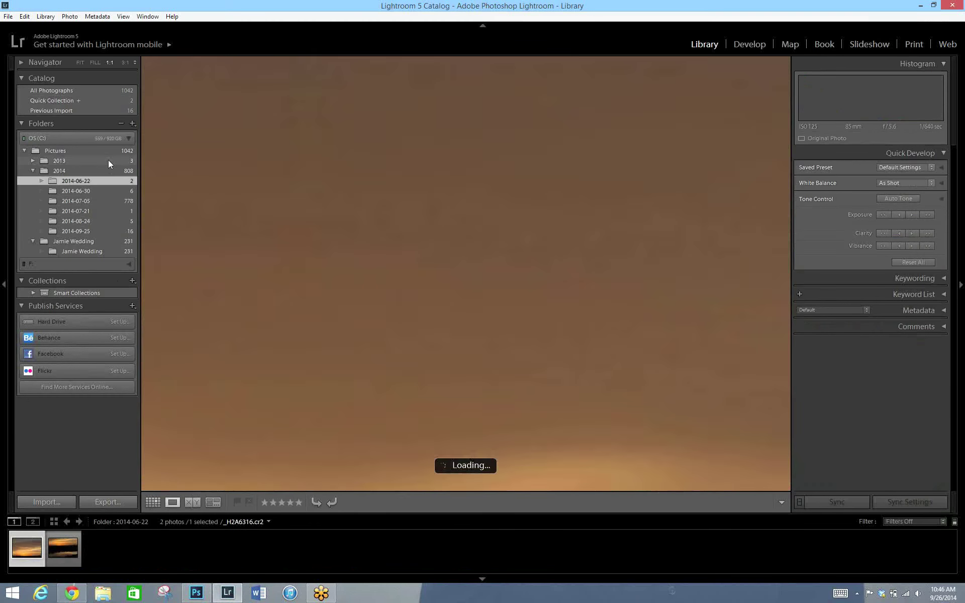
click(108, 221)
click(108, 211)
click(65, 194)
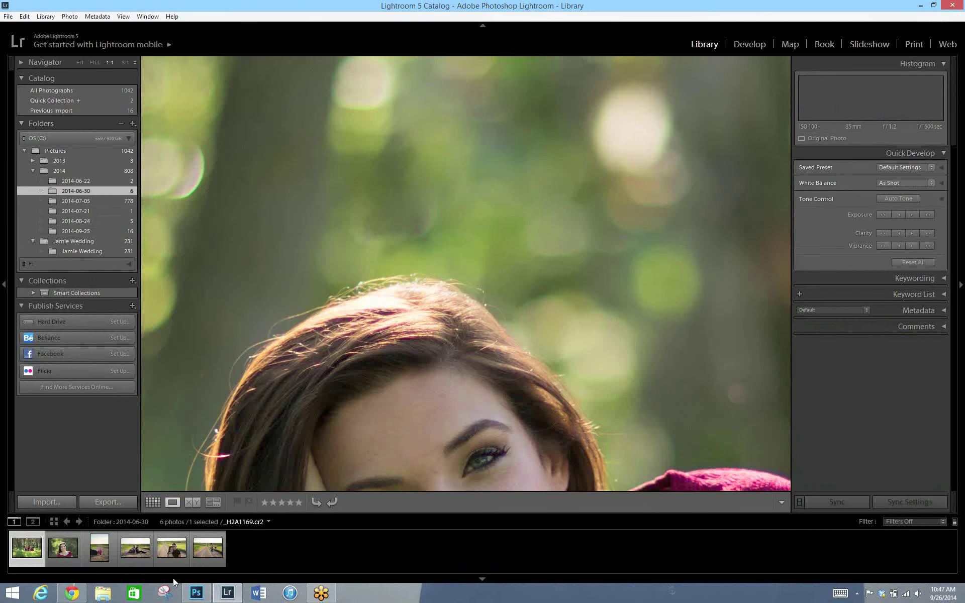
click(197, 594)
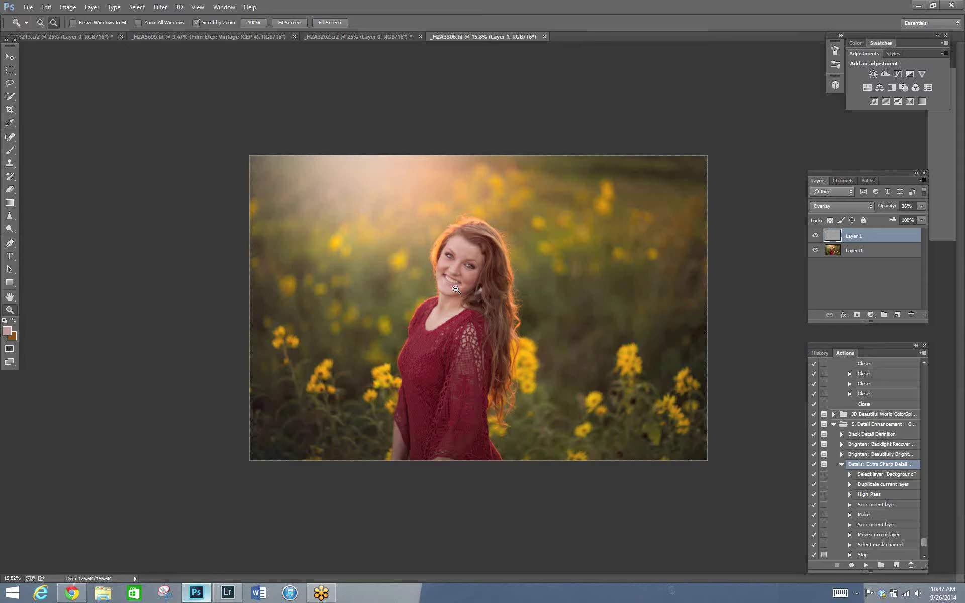
Resave over _H2A3306.tif, confirming the replacement and TIFF options, then switch to Lightroom.
scroll(517, 302, up, 5)
scroll(493, 298, down, 3)
scroll(483, 278, down, 3)
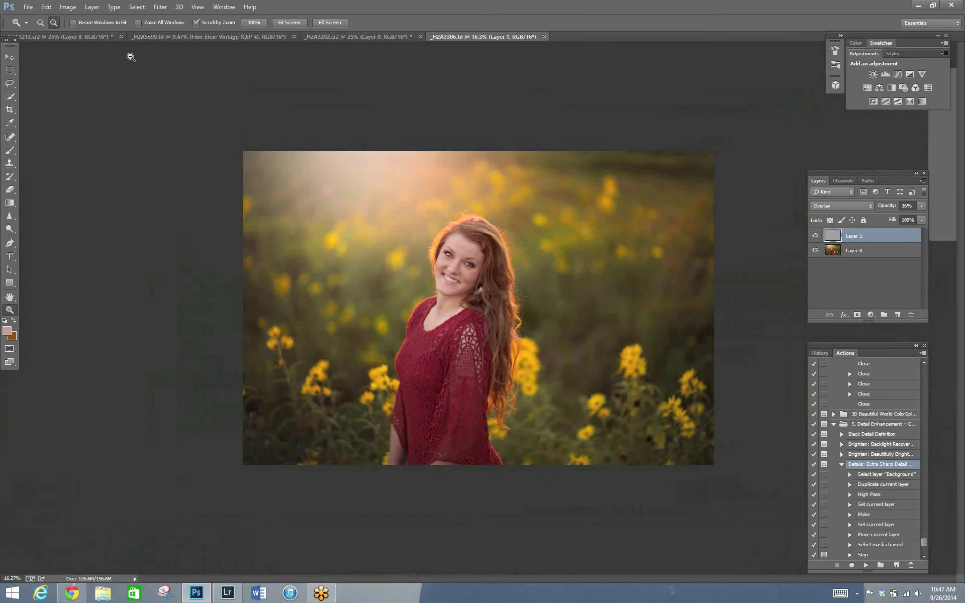
key(alt)
key(f)
key(a)
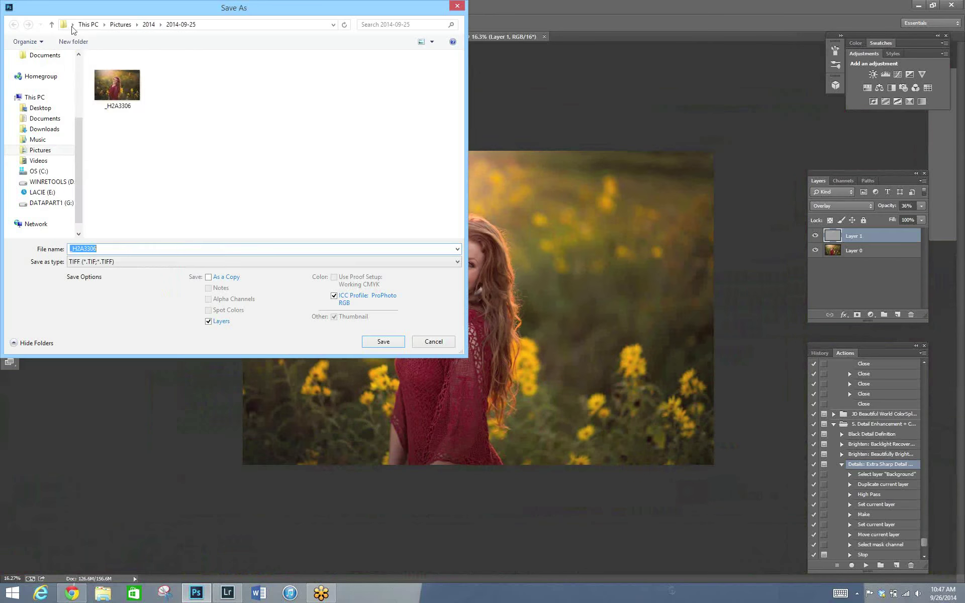
click(73, 24)
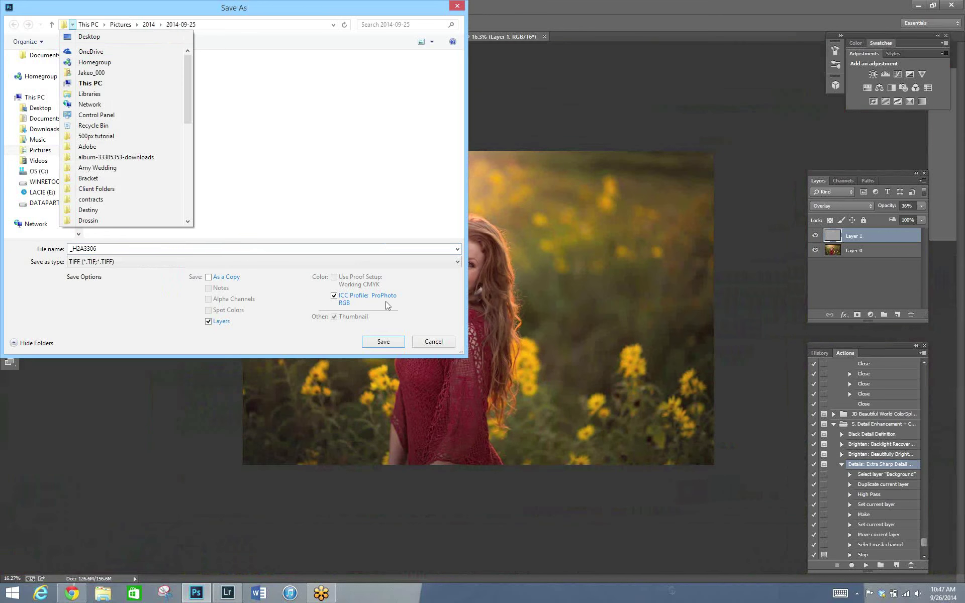
click(390, 342)
click(510, 298)
click(548, 134)
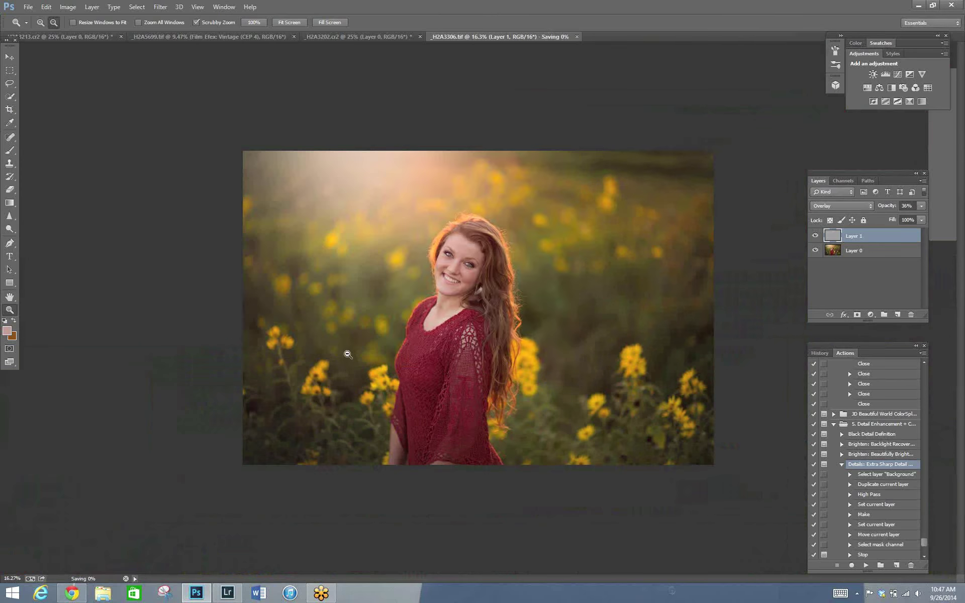
key(alt+Tab)
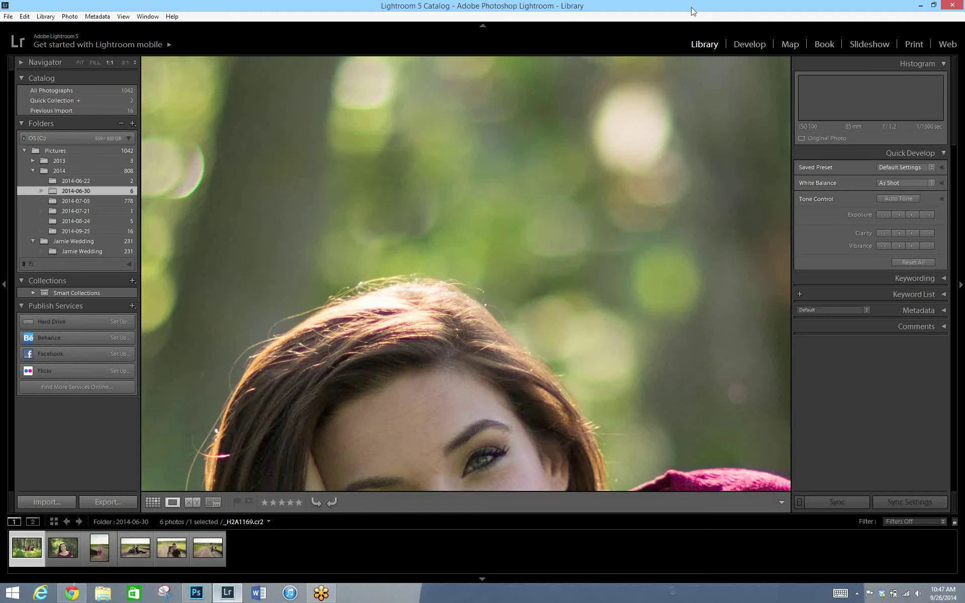
Show the Previous Import's 16 photos as a thumbnail grid.
click(151, 503)
click(80, 219)
click(95, 219)
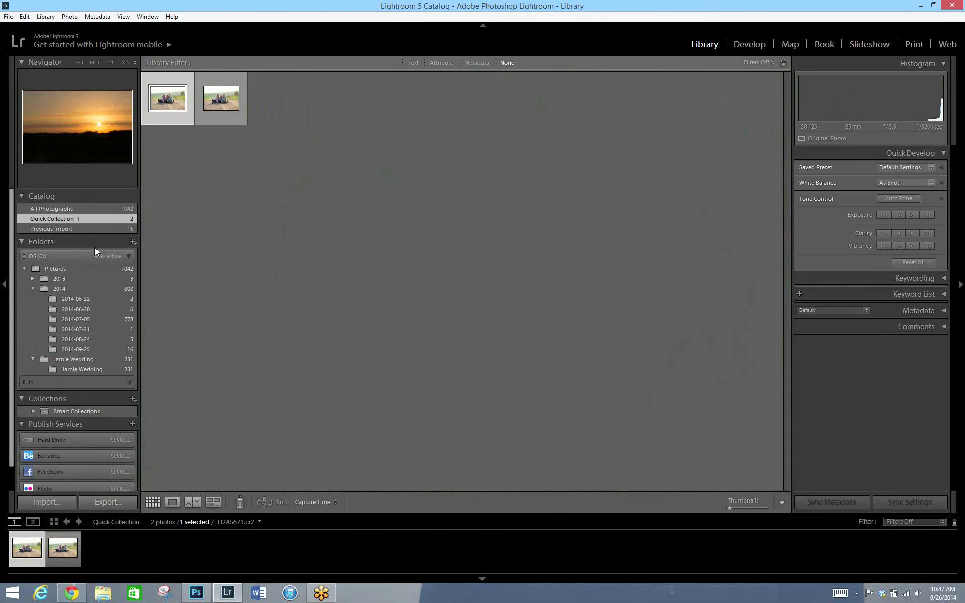
click(96, 229)
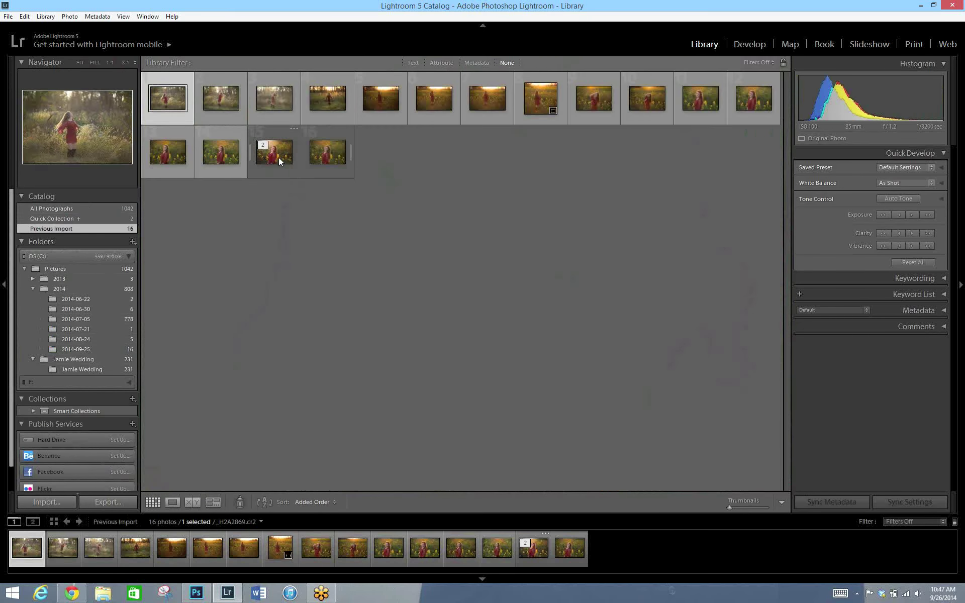
Open _H2A3306.tif, inspect it at full size and fitted, then move to Develop.
double_click(282, 160)
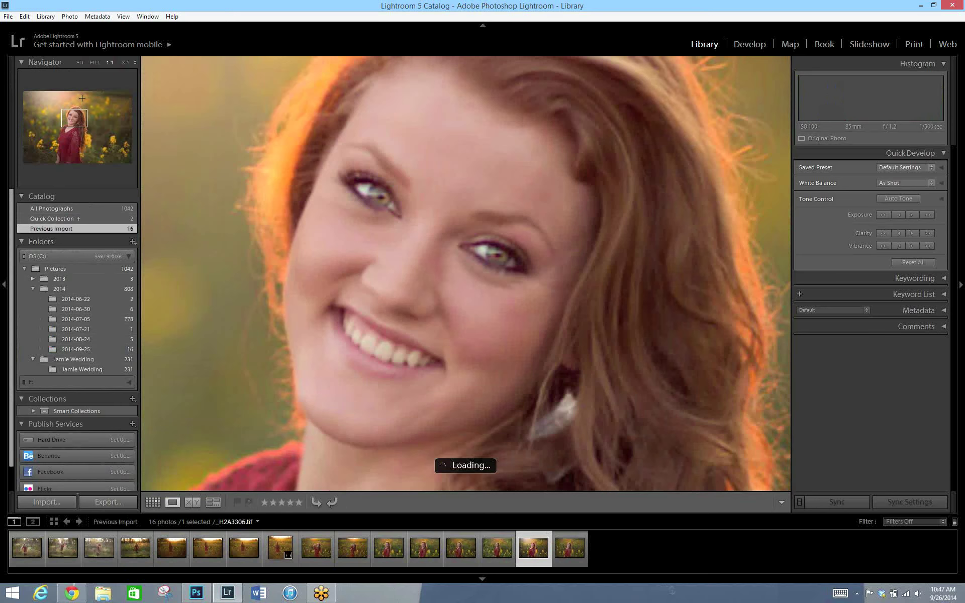
click(81, 64)
double_click(200, 106)
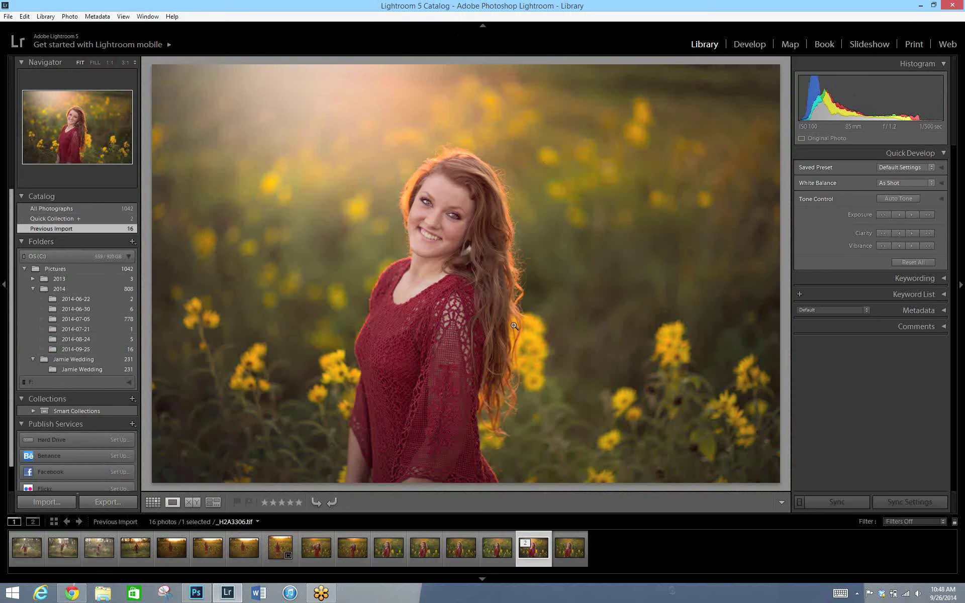
click(749, 44)
Set sharpening Amount 20, Detail 51 and luminance noise reduction 3.
drag(954, 307, 959, 381)
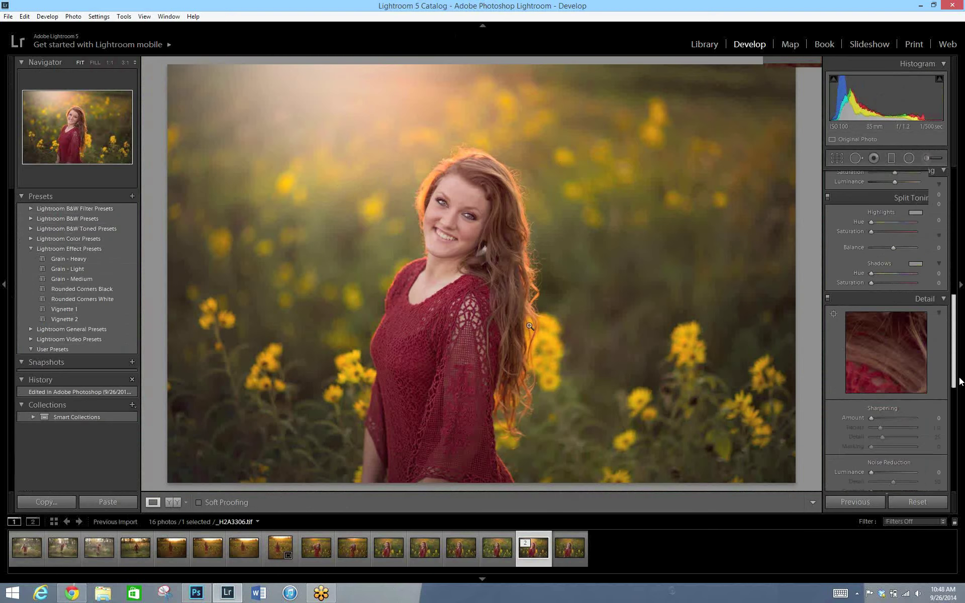
drag(959, 381, 960, 393)
drag(871, 380, 894, 399)
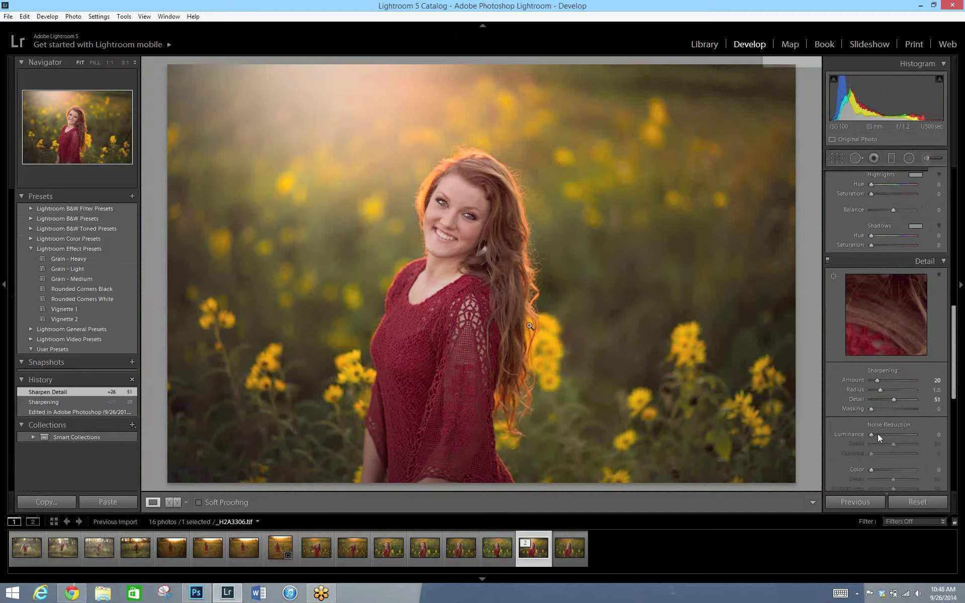
drag(874, 435, 876, 436)
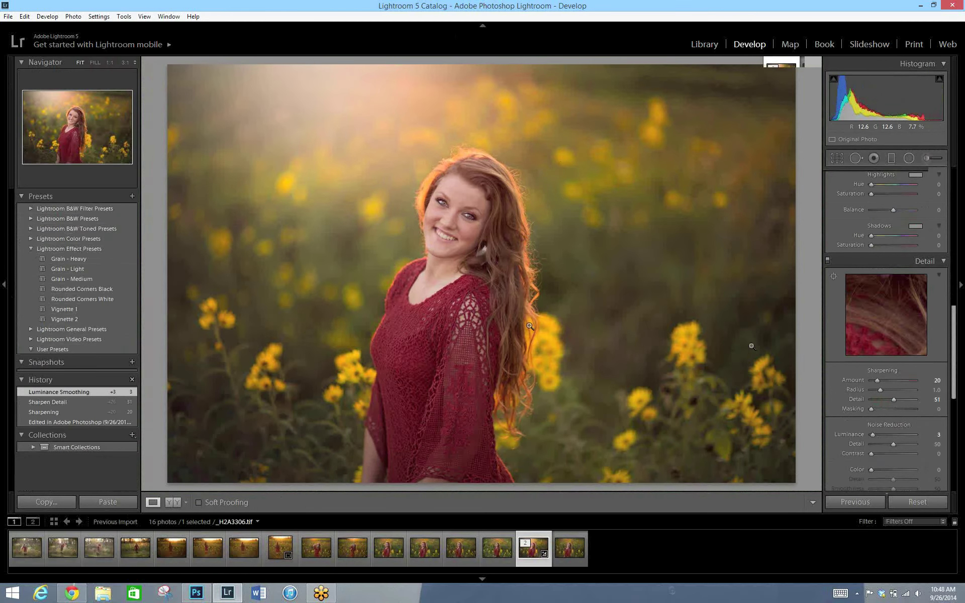
Scroll to the Effects panel and set Grain Amount to 3.
click(958, 267)
click(958, 267)
scroll(956, 397, down, 3)
scroll(957, 397, down, 2)
drag(870, 447, 872, 448)
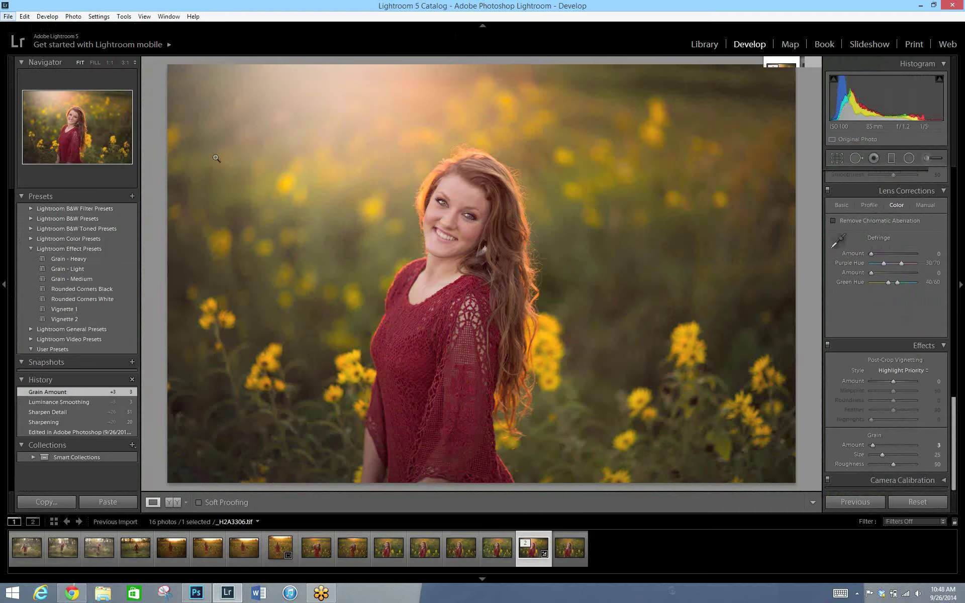
Inspect the face at 1:1, then raise Grain Amount to 49 and lower it to 2.
click(474, 215)
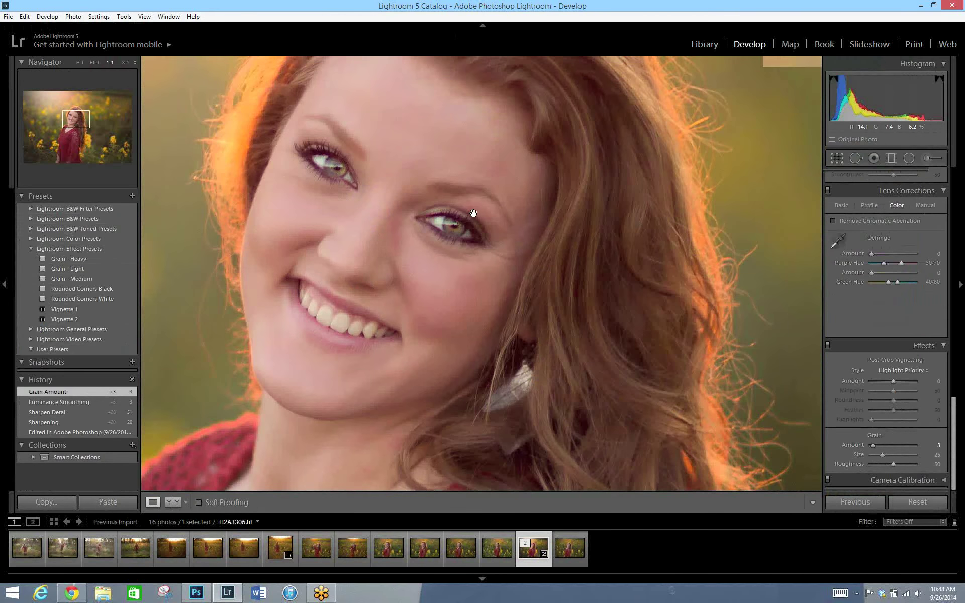
click(474, 214)
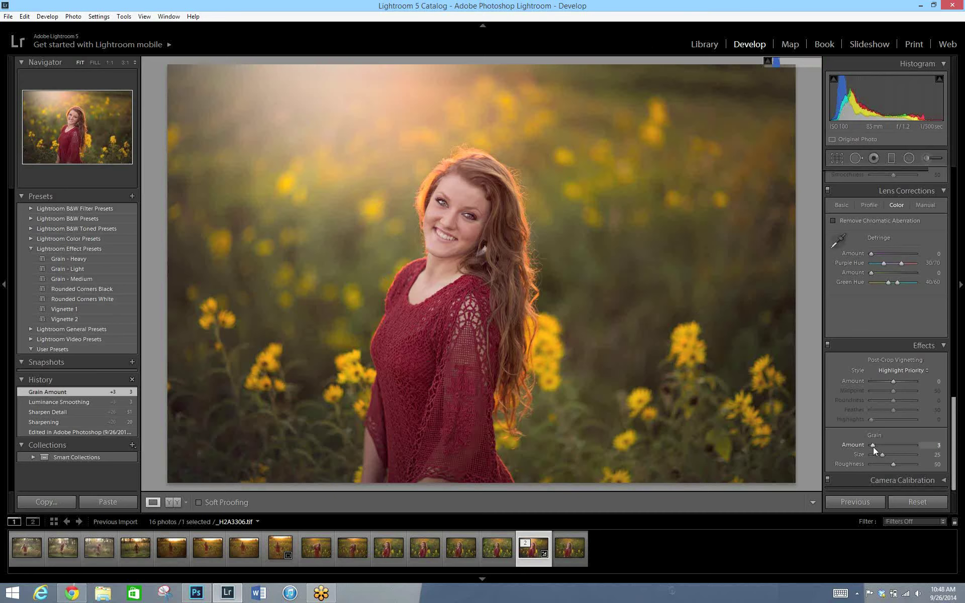
drag(873, 447, 894, 450)
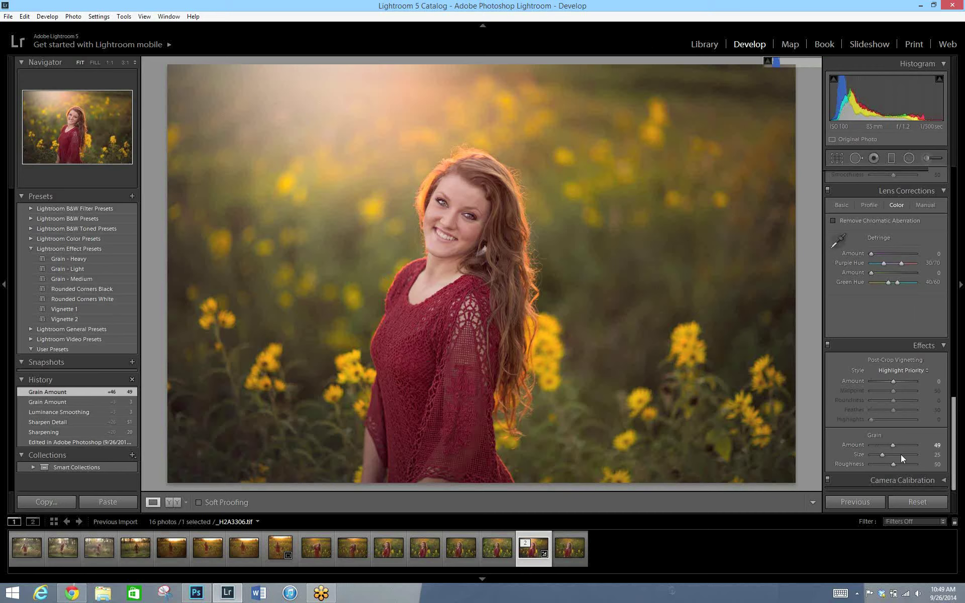
drag(886, 447, 873, 450)
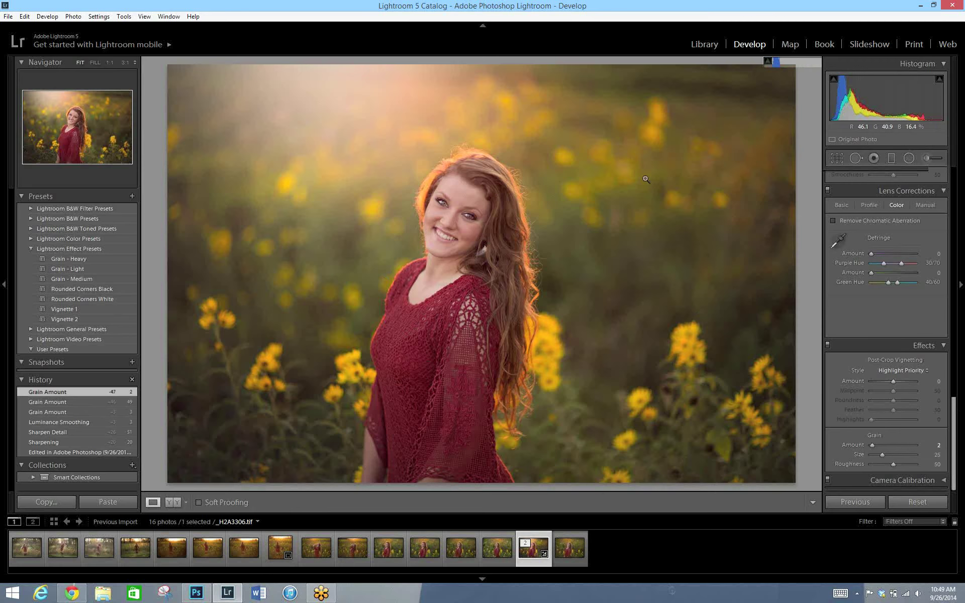
Try tone-curve Highlights at +21, then reset them to 0.
scroll(955, 355, up, 5)
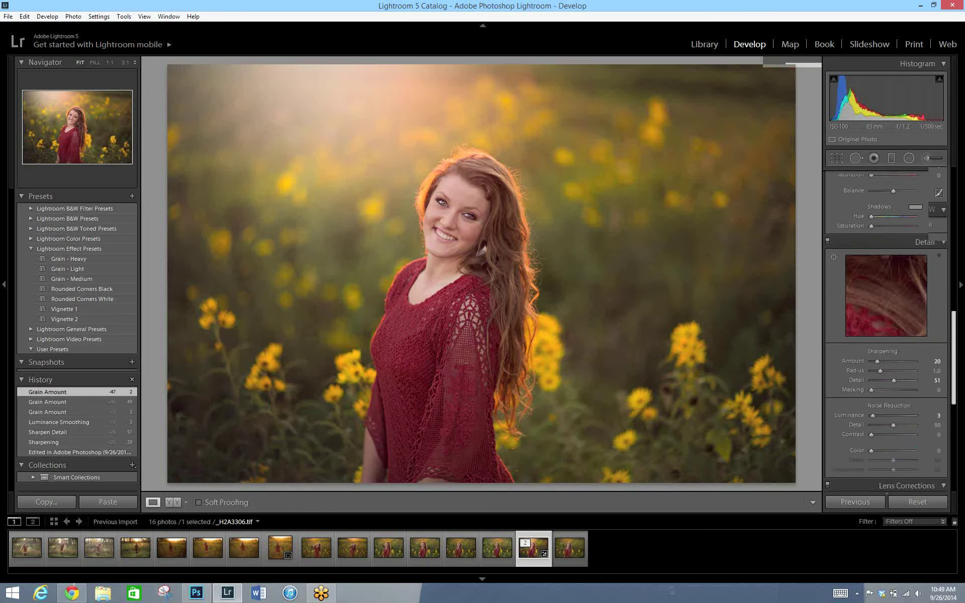
scroll(894, 244, up, 3)
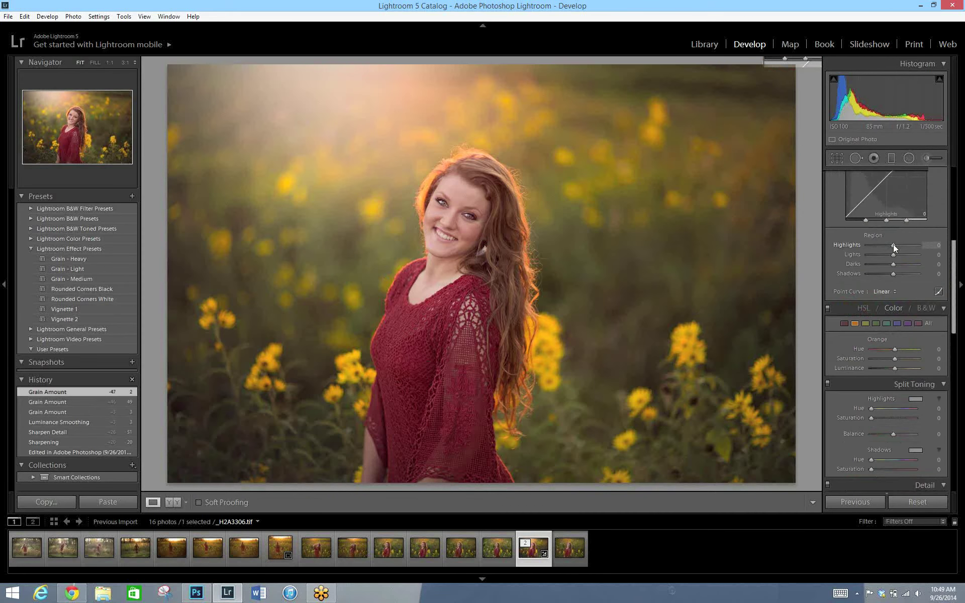
mouse_move(894, 244)
mouse_down()
mouse_move(911, 249)
mouse_move(894, 249)
mouse_up()
double_click(893, 250)
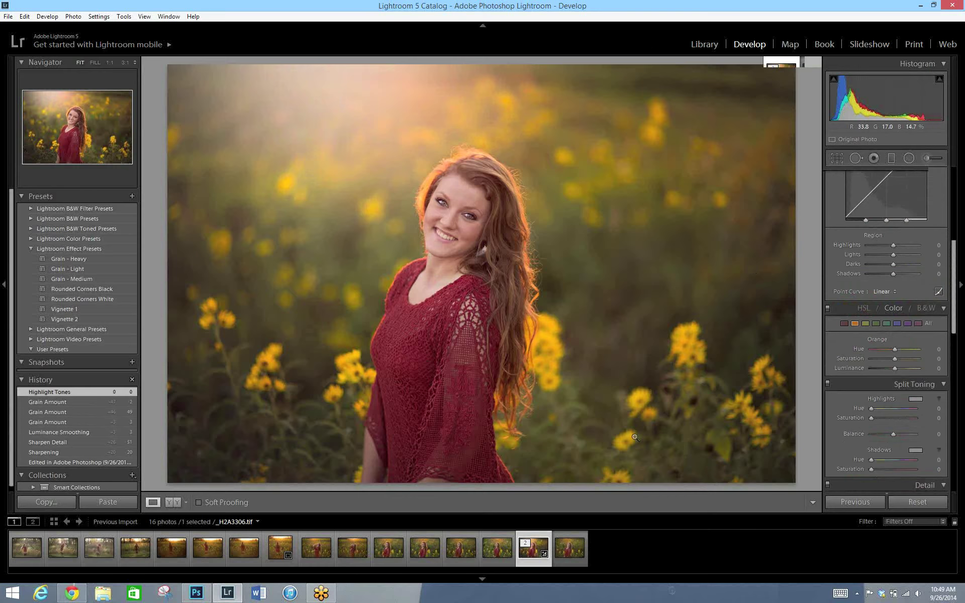
Export the finished portrait to the hard drive via Export One File.
click(9, 16)
key(Return)
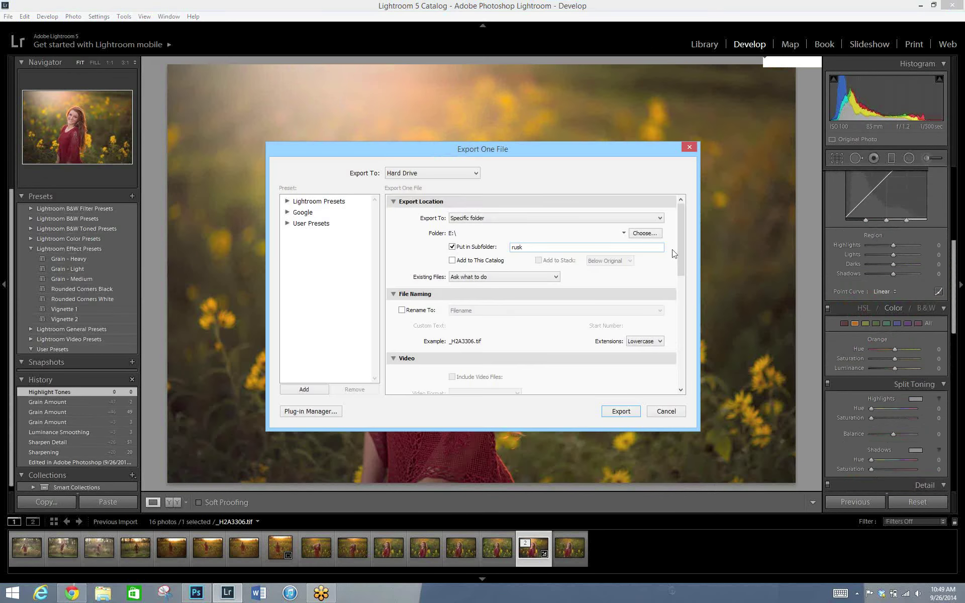
drag(684, 249, 684, 384)
click(621, 412)
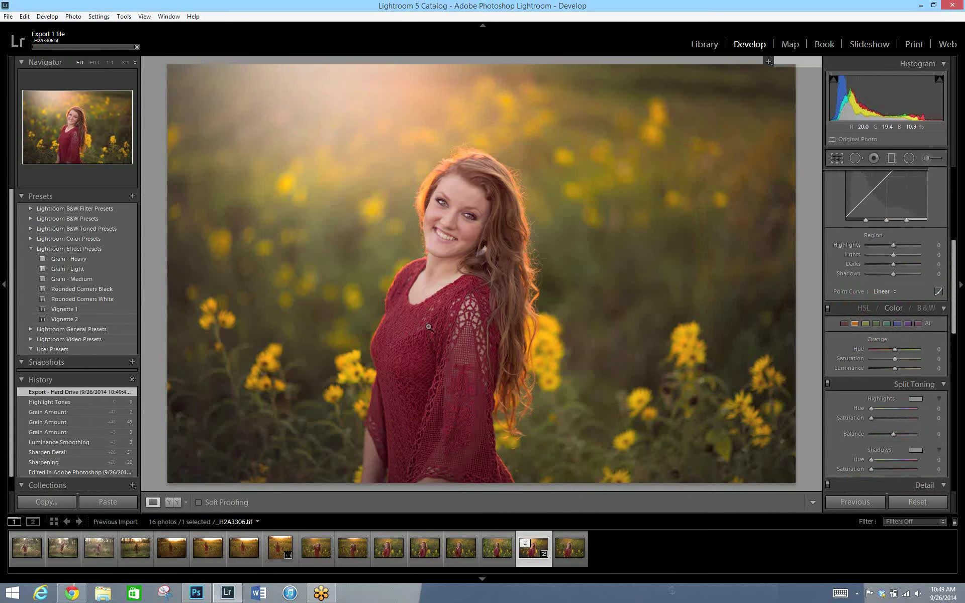
View other filmstrip shots, including the girl dancing in the field, then switch to Chrome.
click(352, 547)
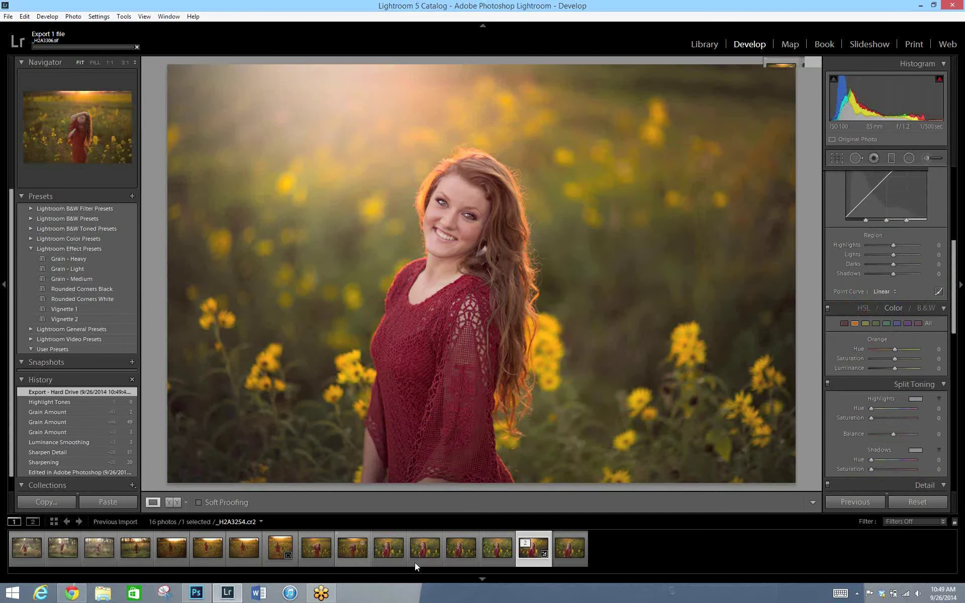
click(455, 553)
click(500, 544)
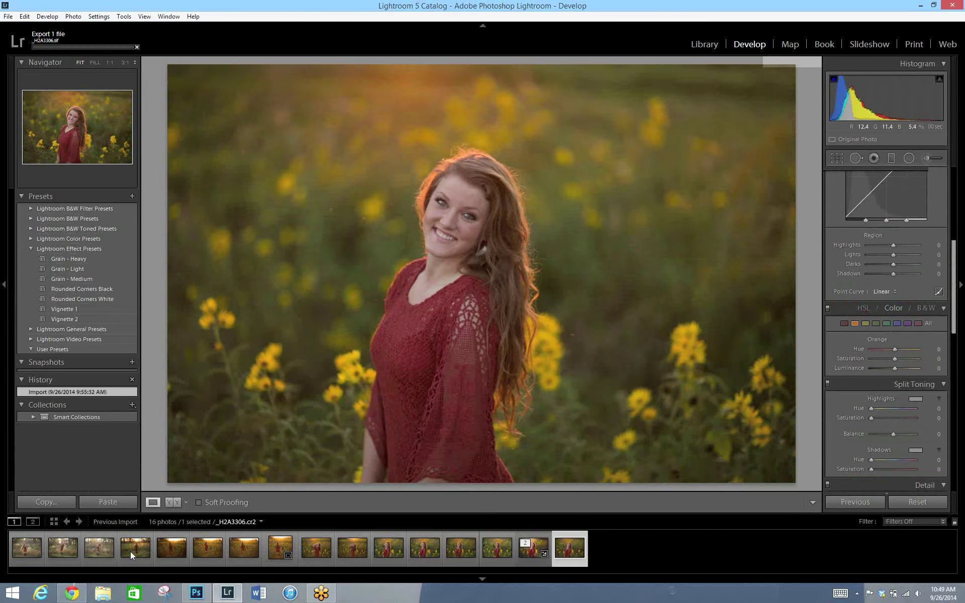
click(128, 553)
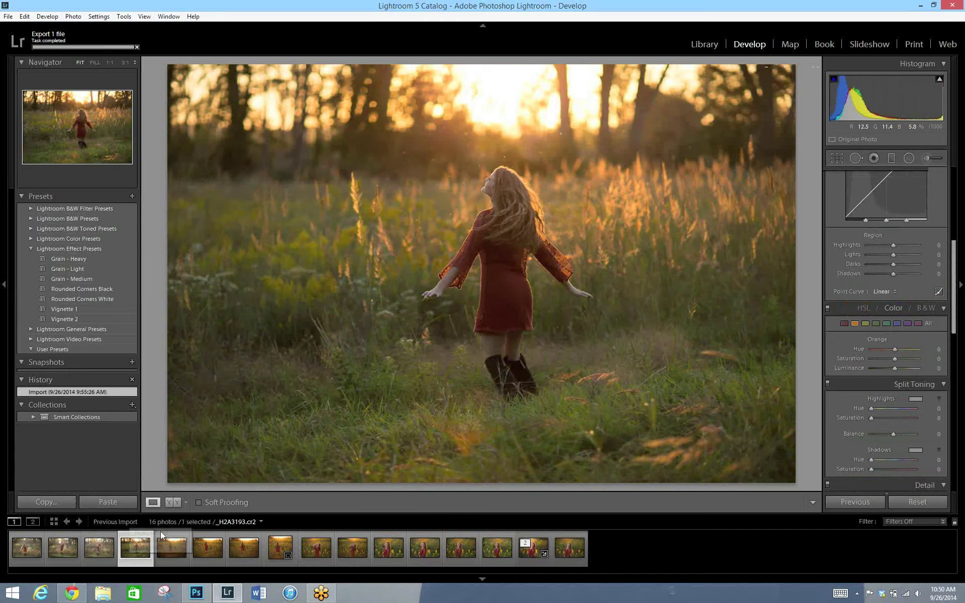
key(alt+Tab)
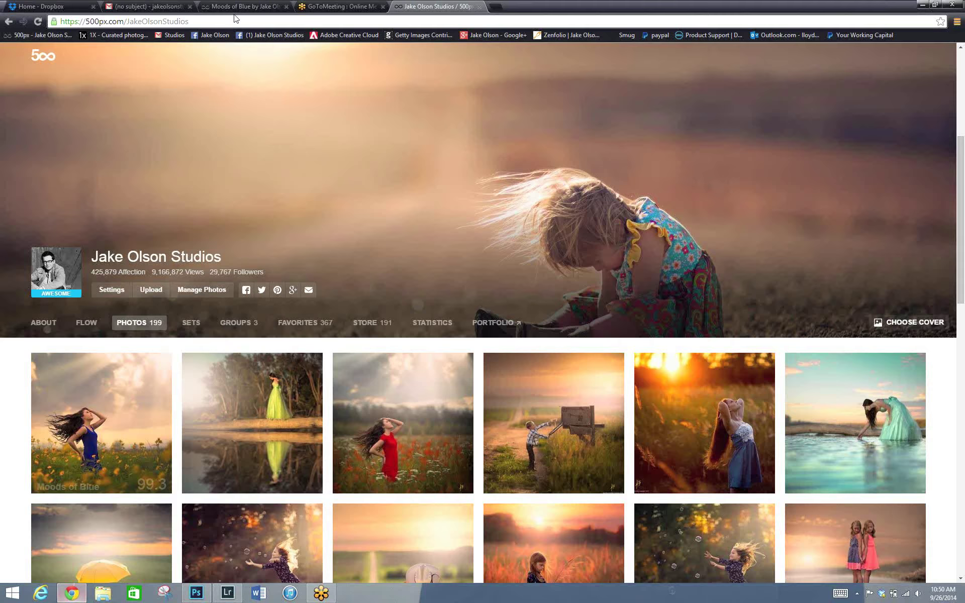
Open Gmail in a new tab and search the mailbox for the client's name.
click(496, 7)
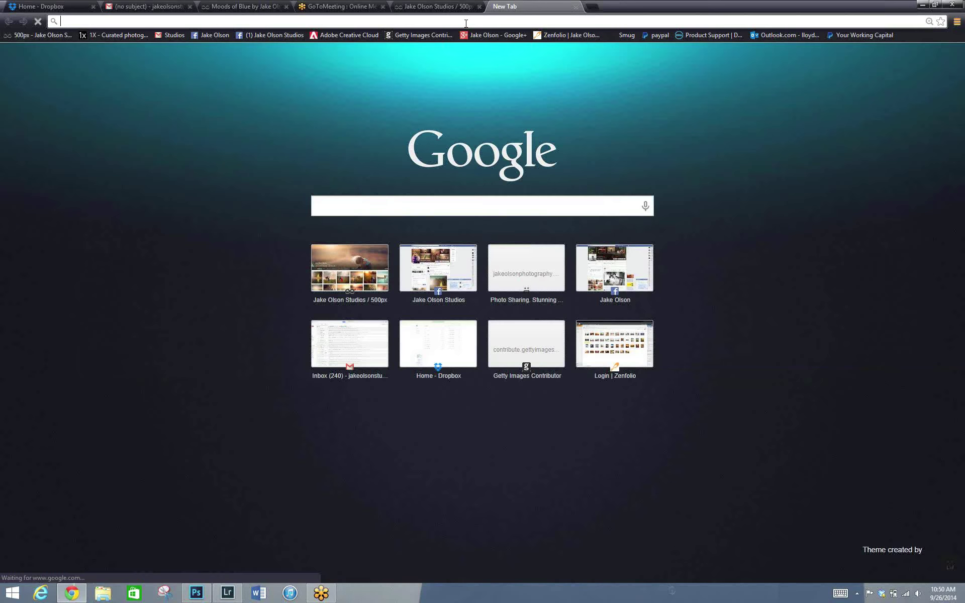
click(170, 37)
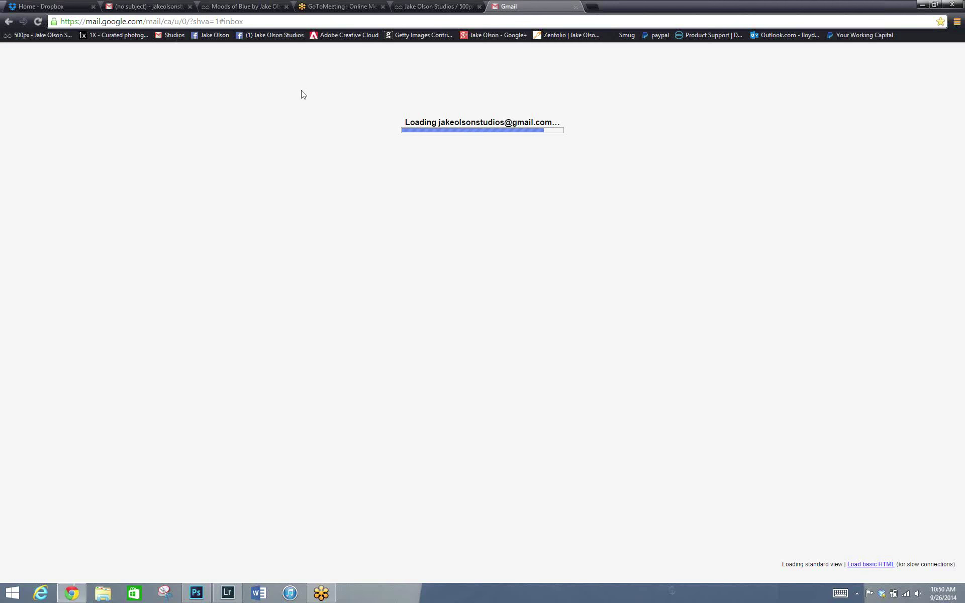
click(290, 24)
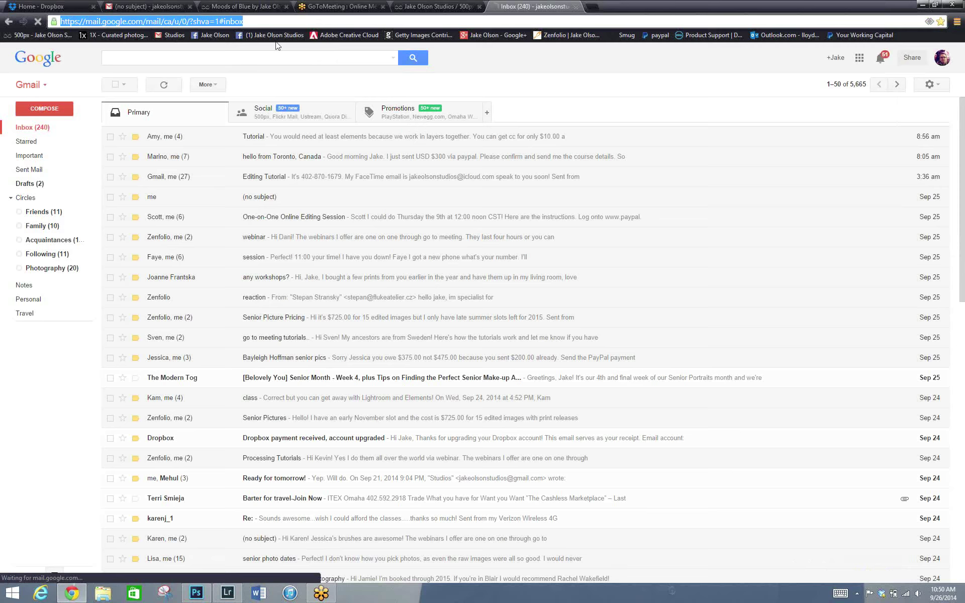
click(274, 61)
text(bas)
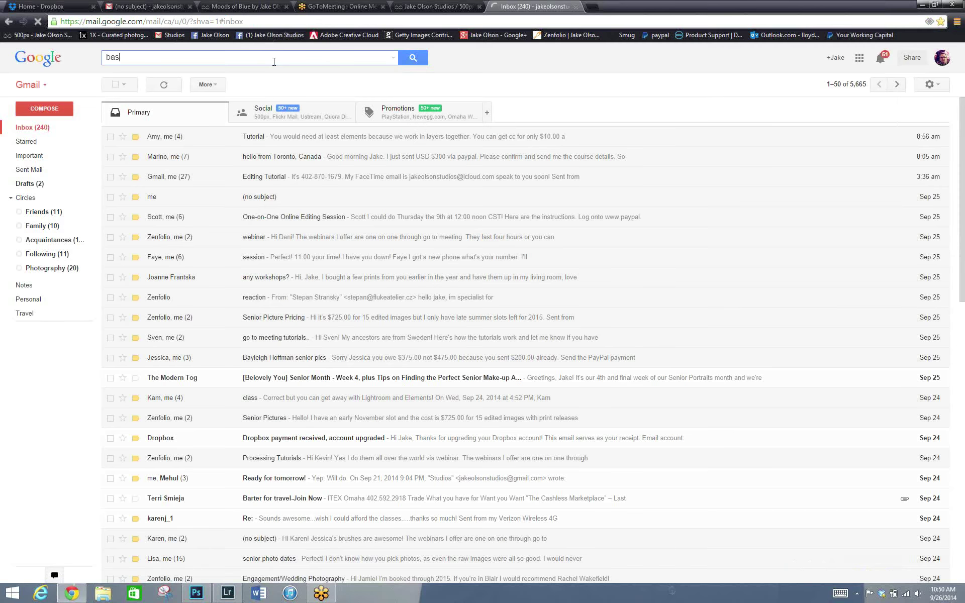
text(har)
key(Return)
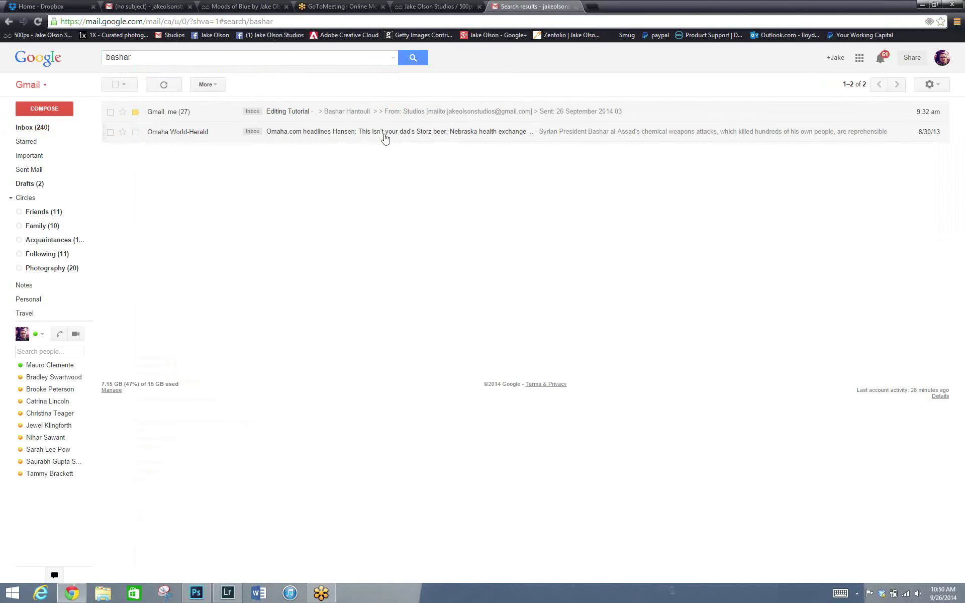
Open the Editing Tutorial conversation and follow its link to The Pact on 500px.
click(386, 116)
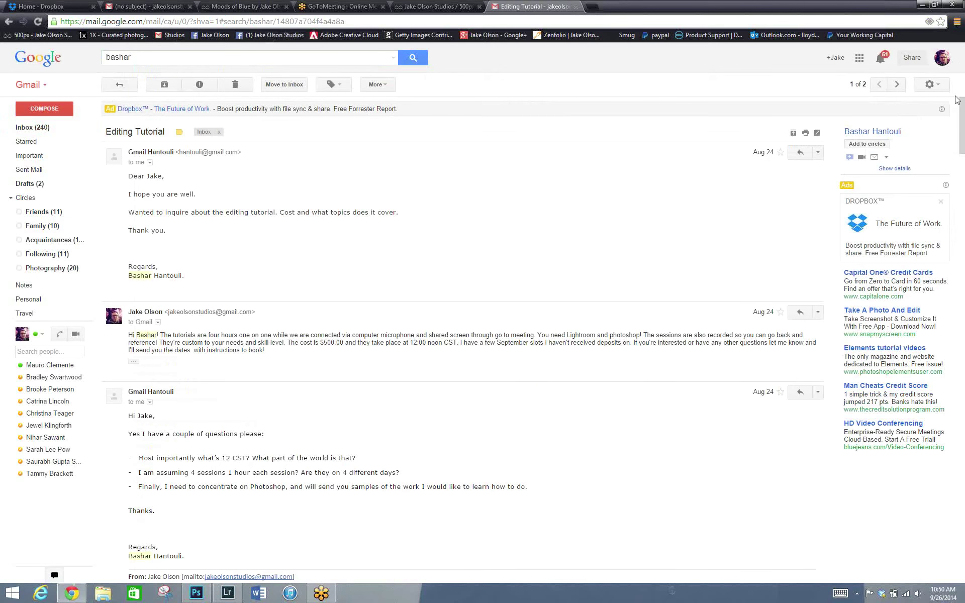
scroll(963, 156, down, 4)
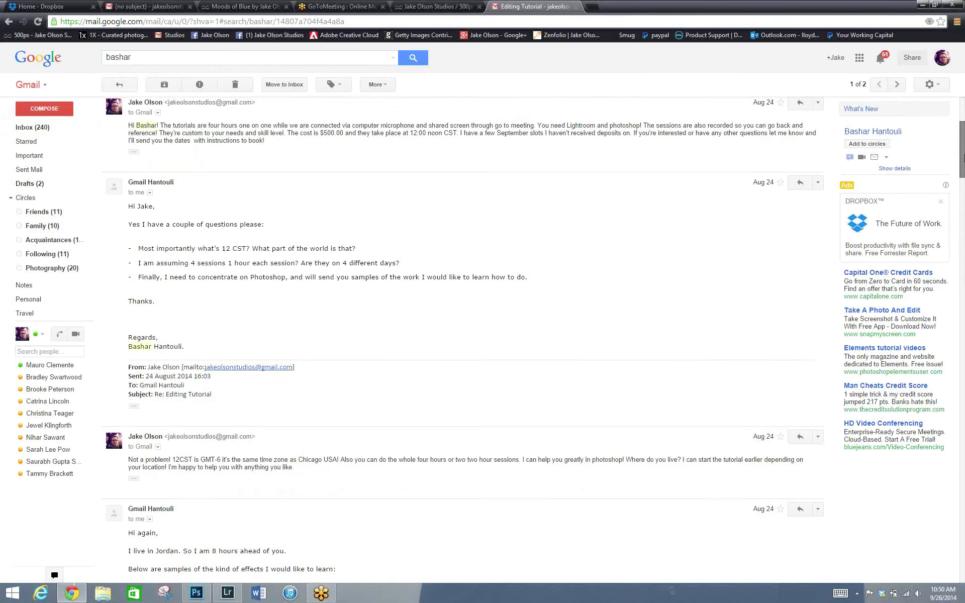
drag(963, 160, 963, 179)
scroll(963, 178, down, 3)
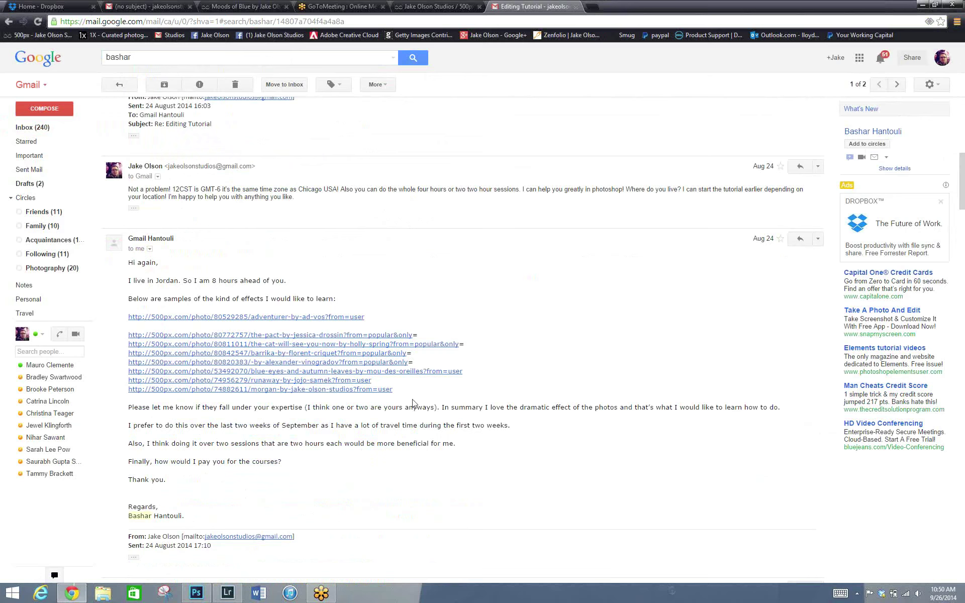
click(303, 334)
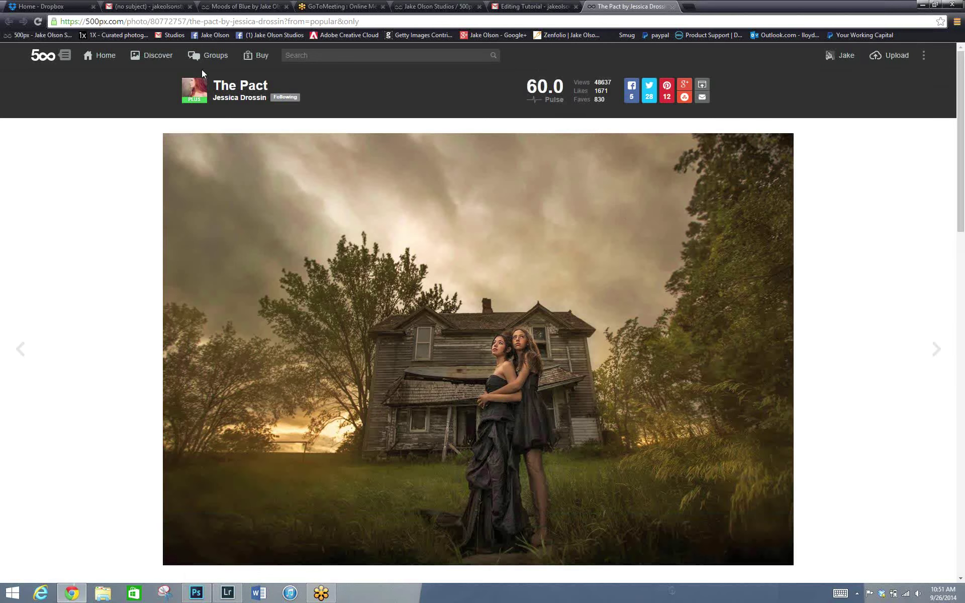
Open the sample photo 'The cat will see you now' from the email and browse its page.
click(535, 7)
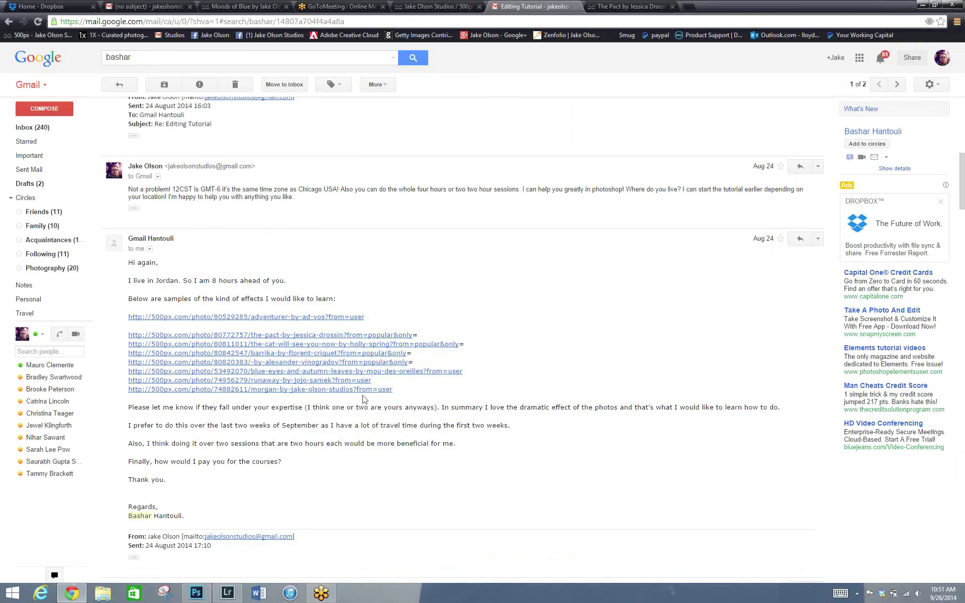
click(308, 346)
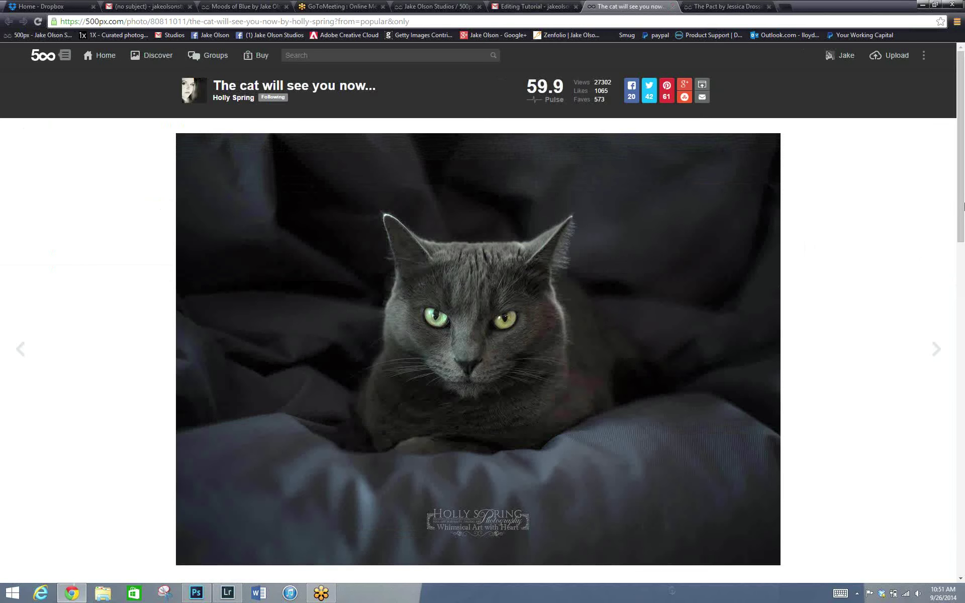
scroll(963, 261, down, 1)
scroll(900, 442, down, 3)
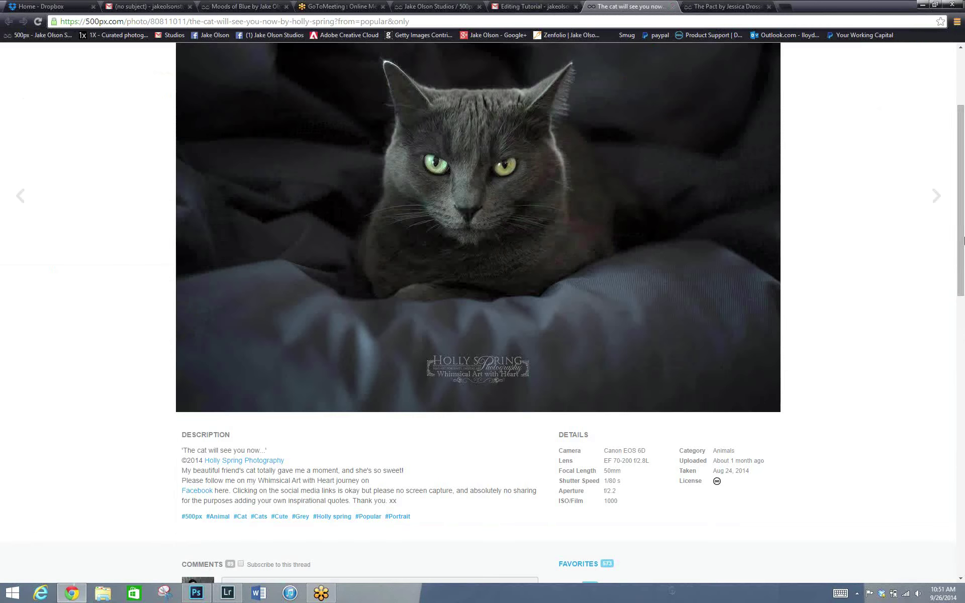
scroll(964, 240, up, 4)
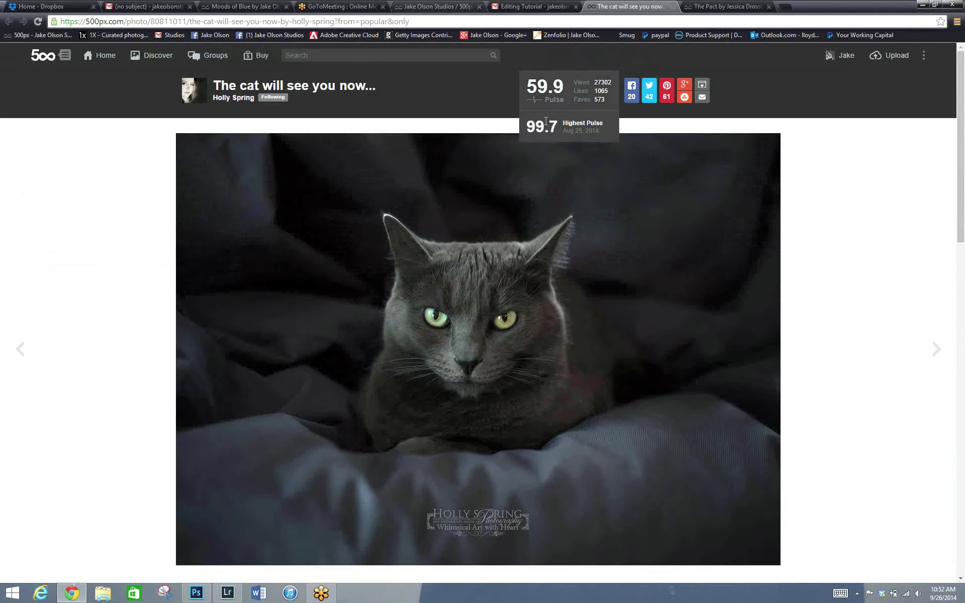
Open the Barrika sample, then the Adventurer sample photo from the email links.
click(524, 7)
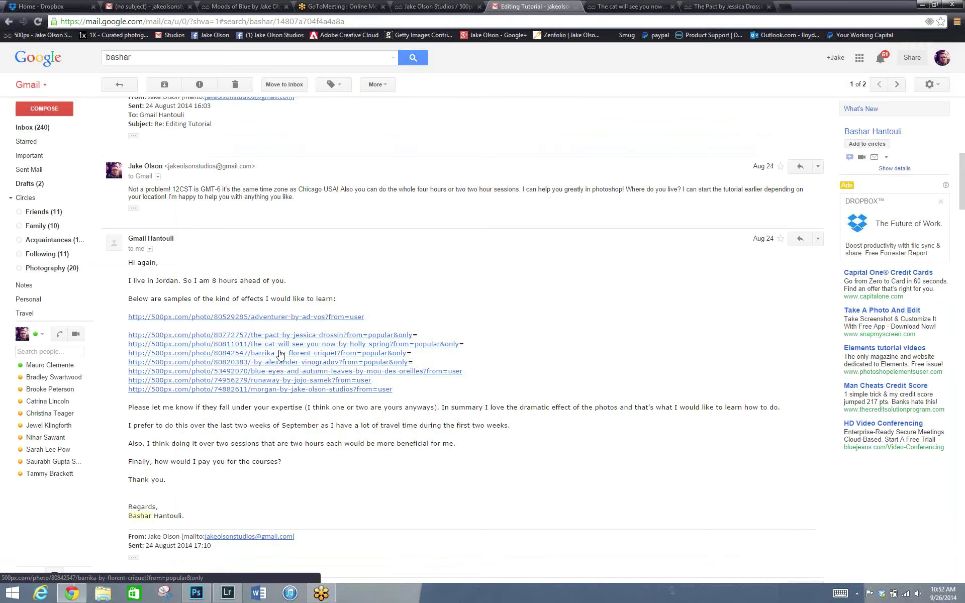
click(281, 354)
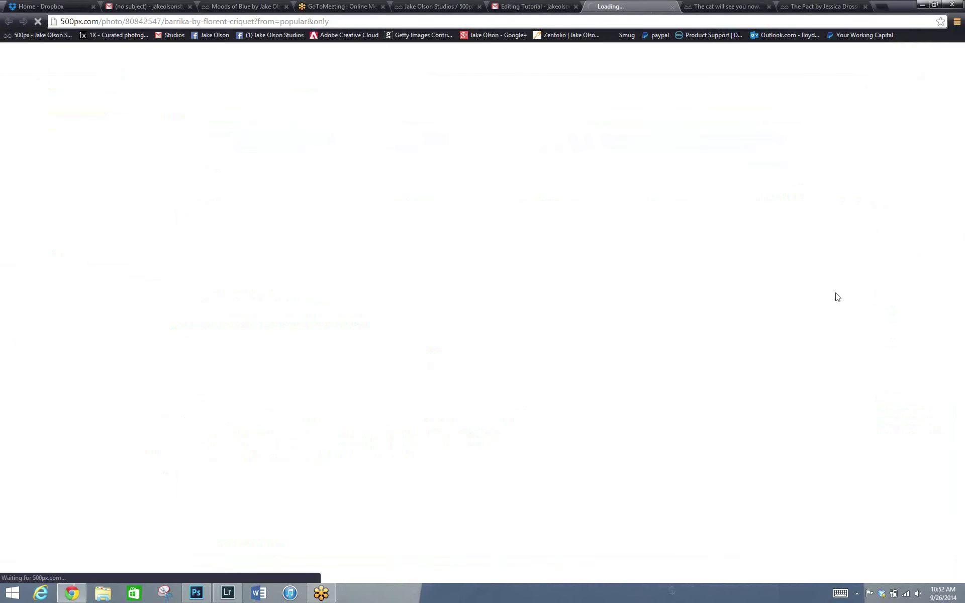
click(528, 7)
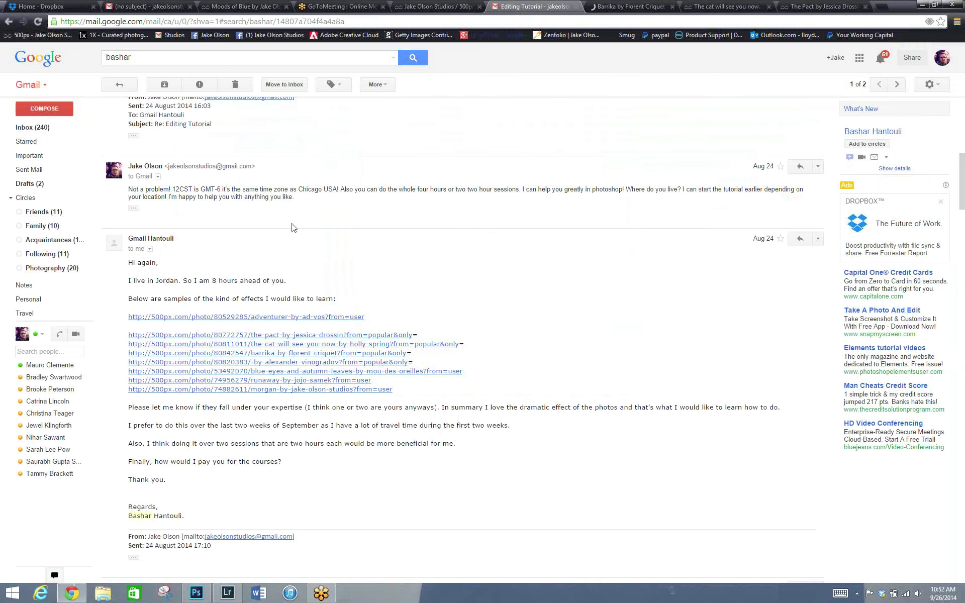
click(274, 320)
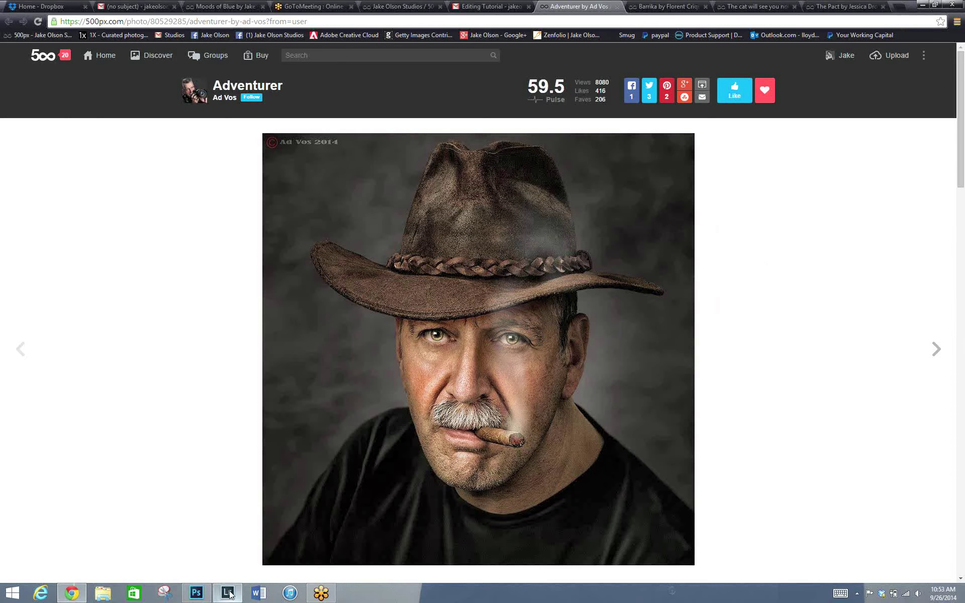
mouse_move(229, 595)
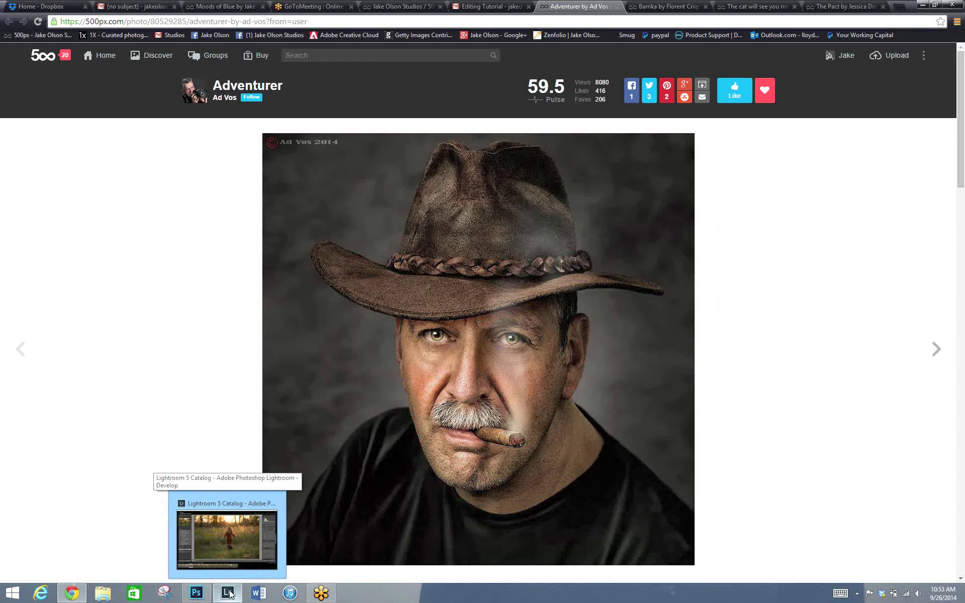
Bring Lightroom forward in the Library view and start an import.
click(229, 595)
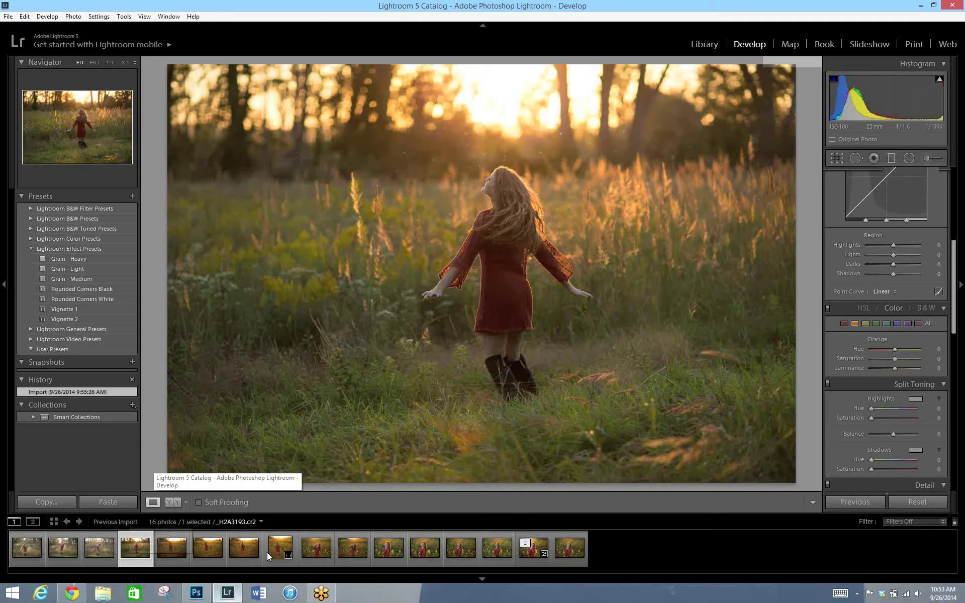
click(714, 44)
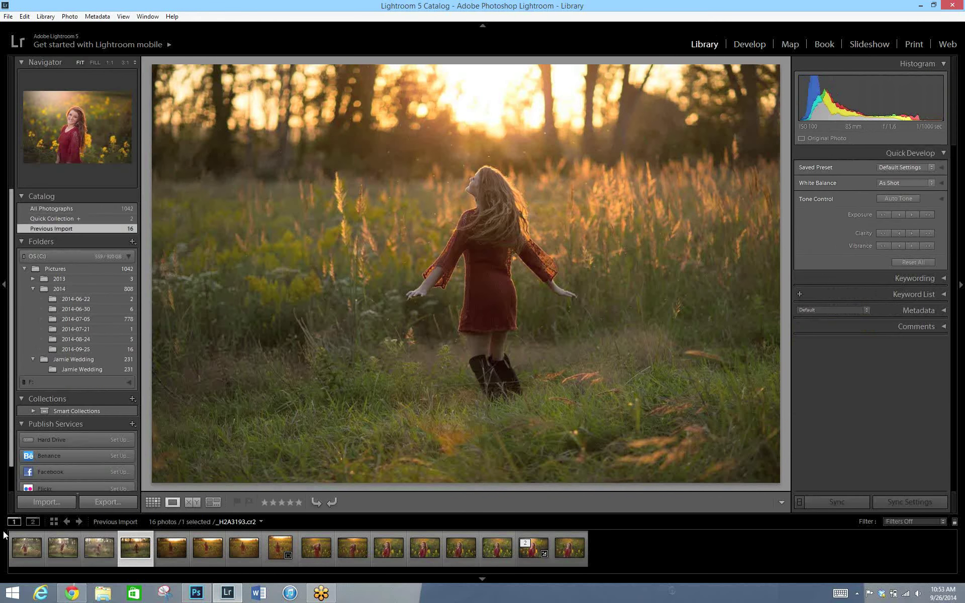
click(46, 502)
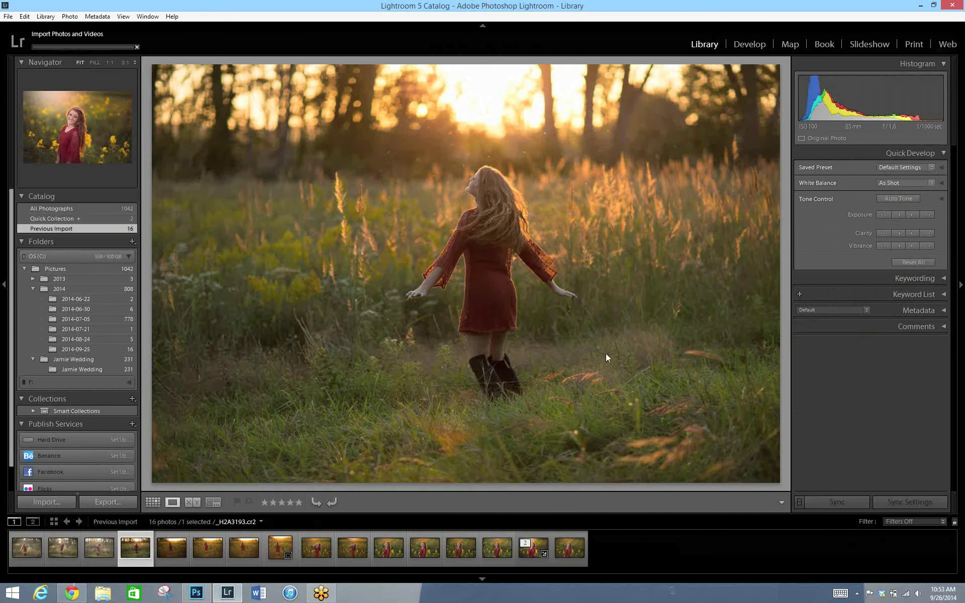
Minimize Lightroom and Photoshop, then bring back the browser with the Adventurer photo.
click(918, 6)
click(919, 4)
click(920, 5)
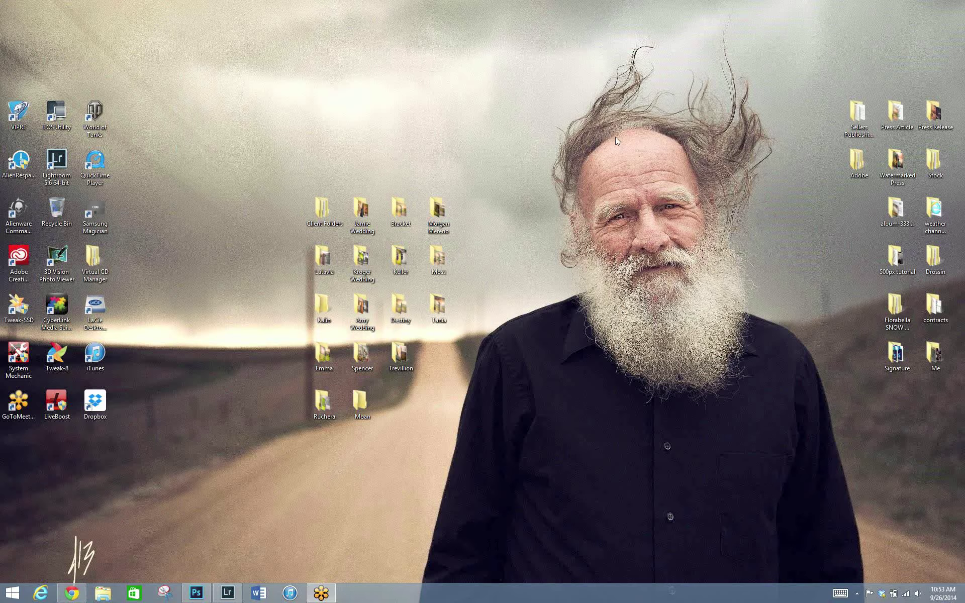
click(71, 593)
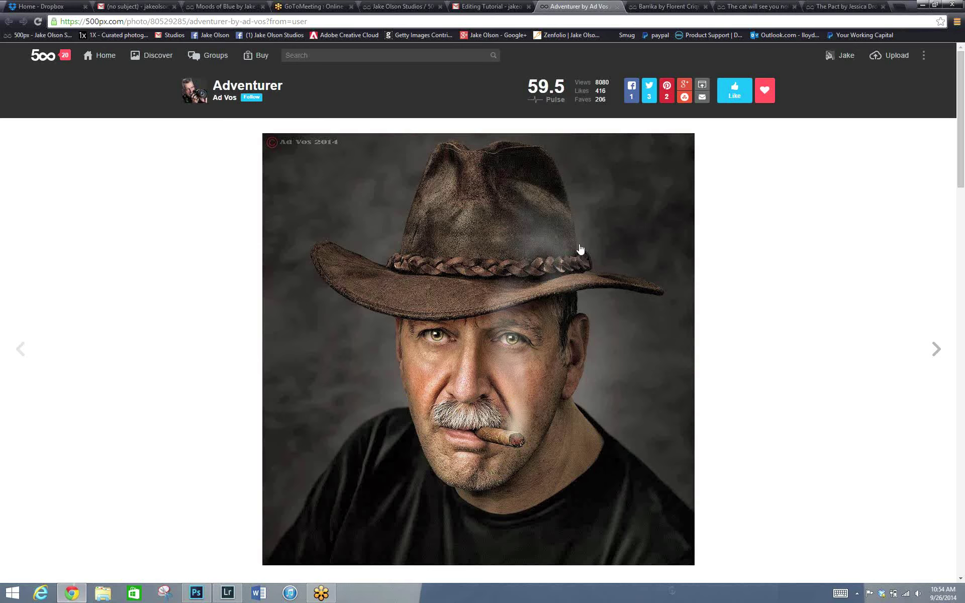
drag(960, 175, 353, 400)
Return to Lightroom and bring up Task Manager with Ctrl+Shift+Esc.
click(228, 594)
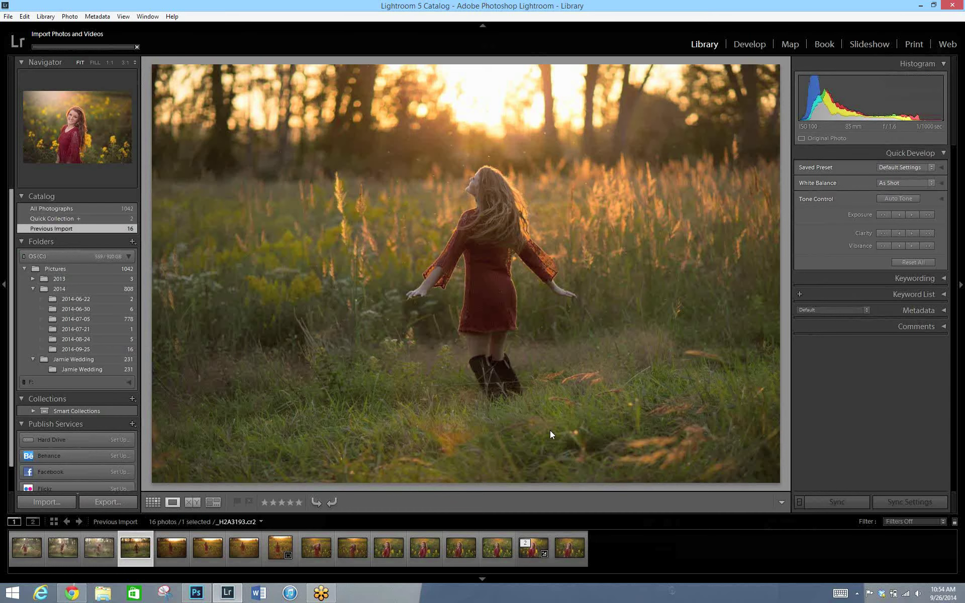
key(alt)
key(ctrl+shift+Escape)
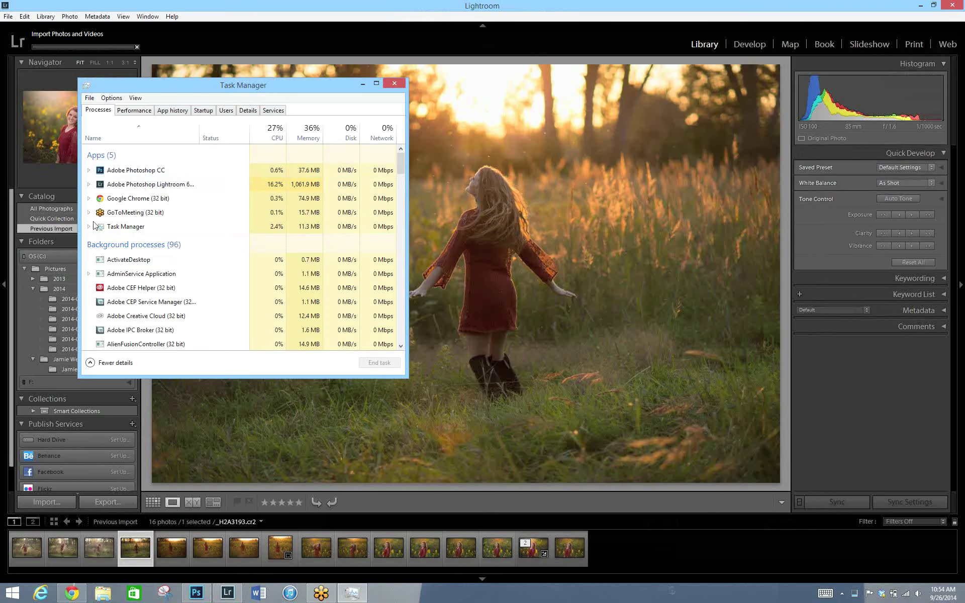
End the frozen Adobe Photoshop Lightroom process and restart it from the taskbar.
click(144, 190)
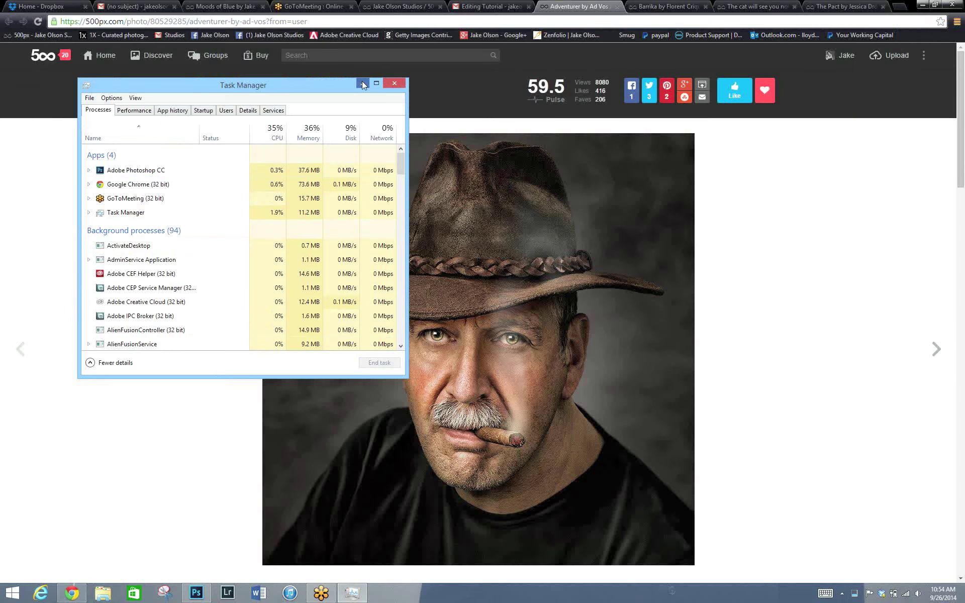
click(362, 84)
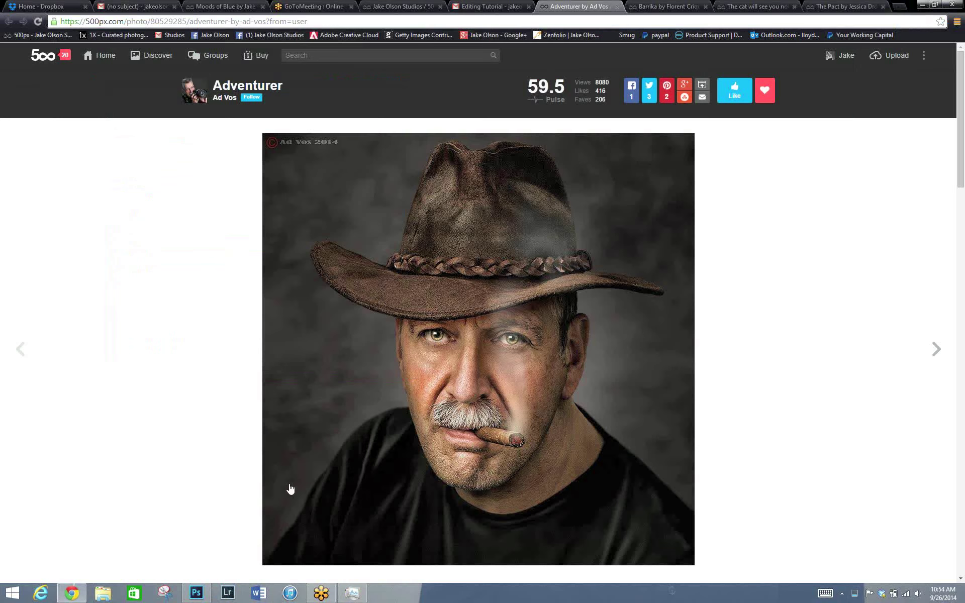
click(228, 591)
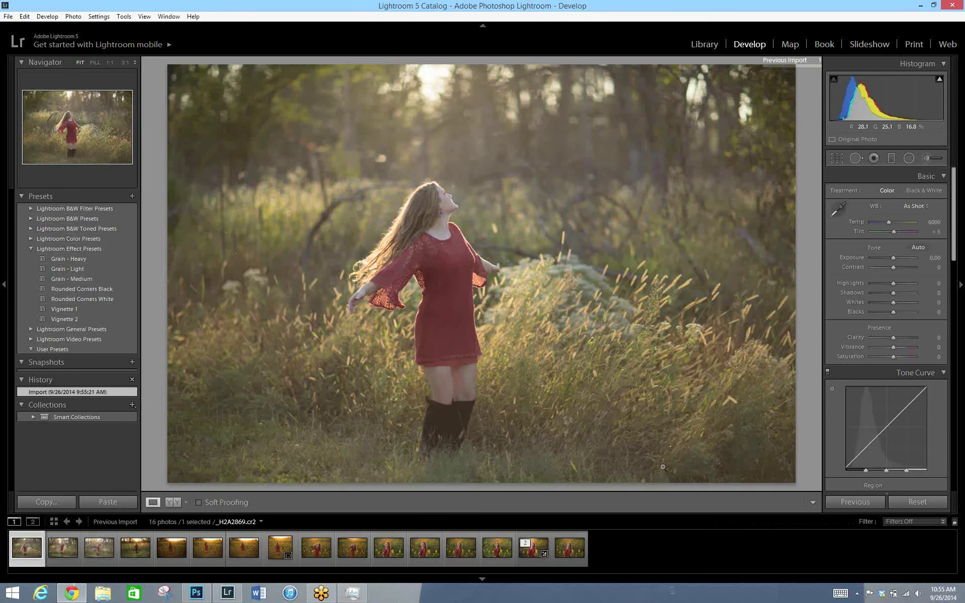
Browse the Folders panel in grid view down to the 2014-09-25 folder.
click(570, 552)
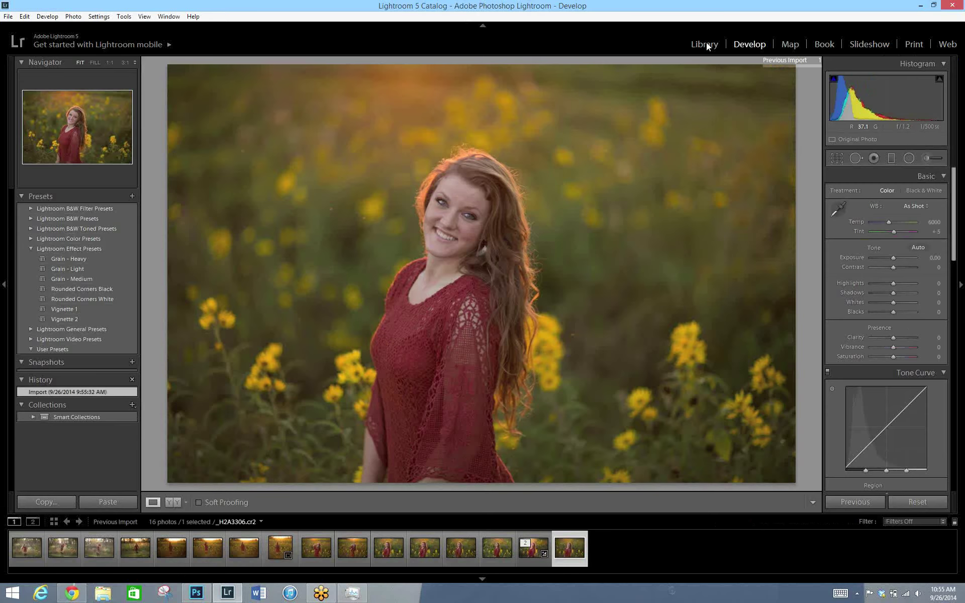
key(e)
click(115, 279)
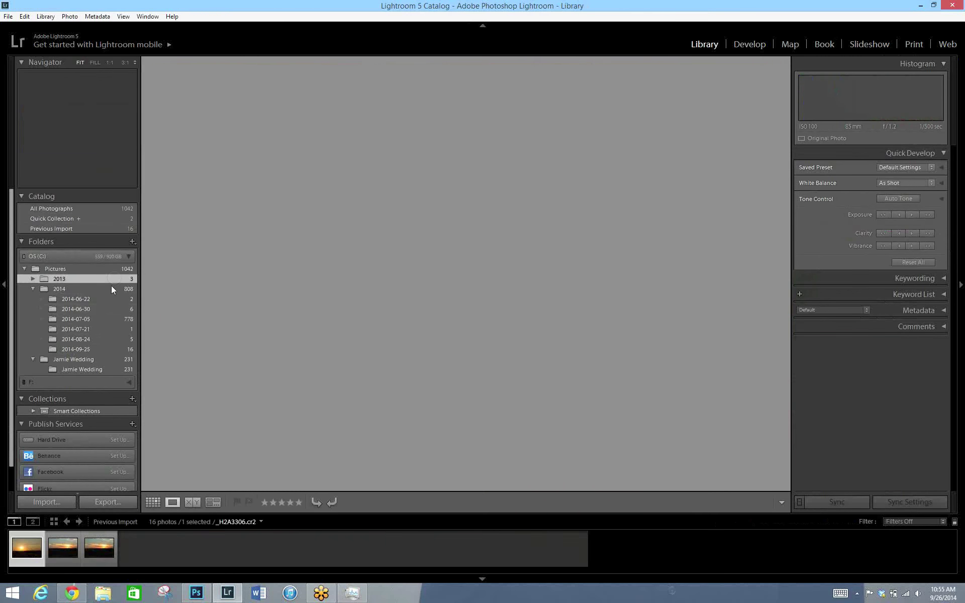
click(109, 320)
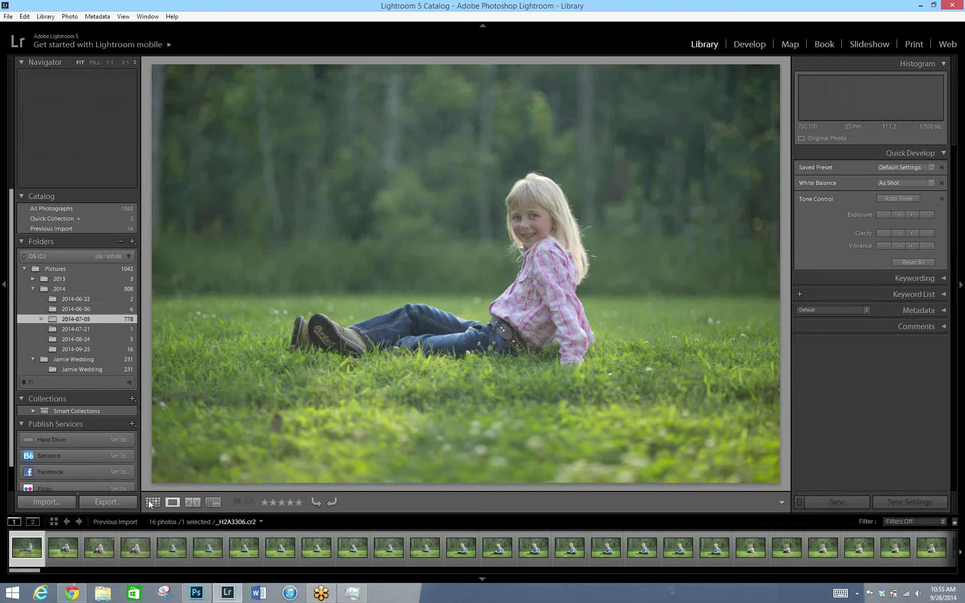
click(151, 503)
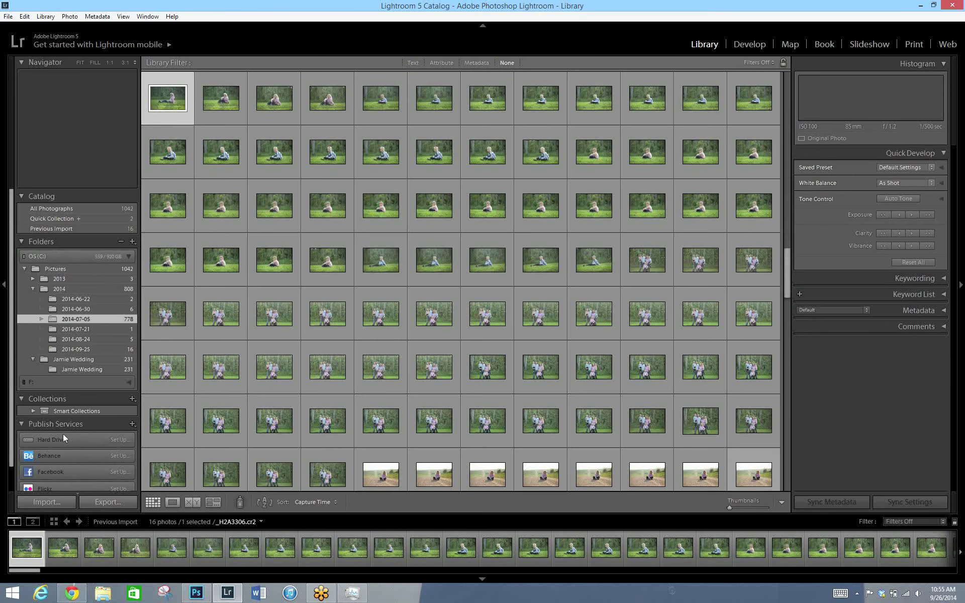
click(98, 339)
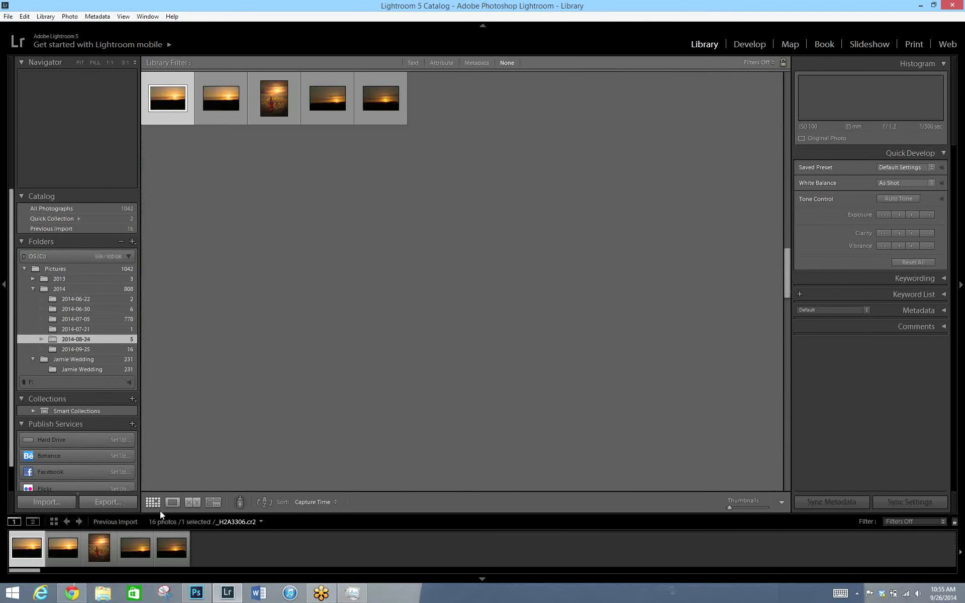
click(105, 350)
Open the smiling sunflower portrait large and send it to Photoshop CC via Edit In.
double_click(215, 158)
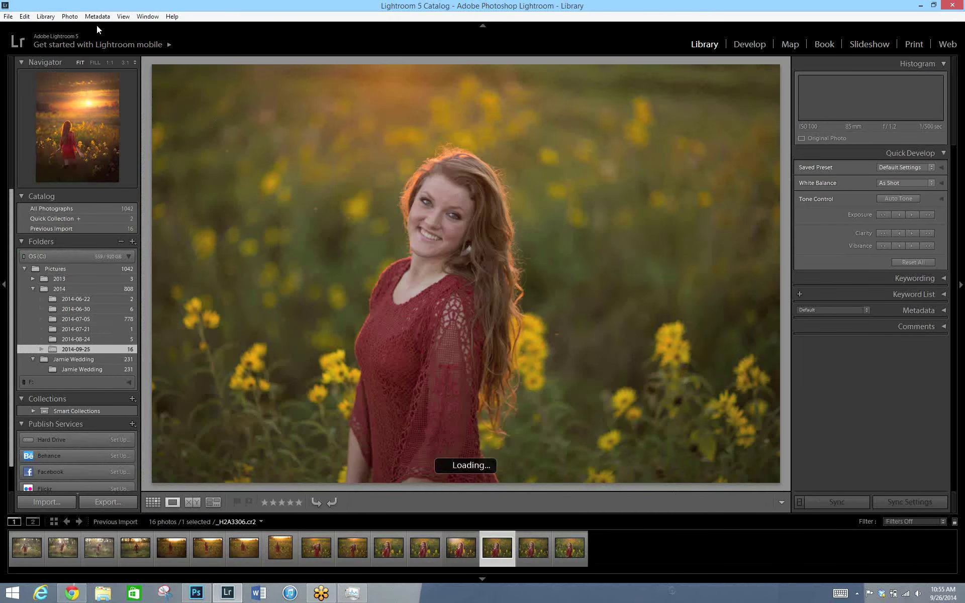
click(70, 16)
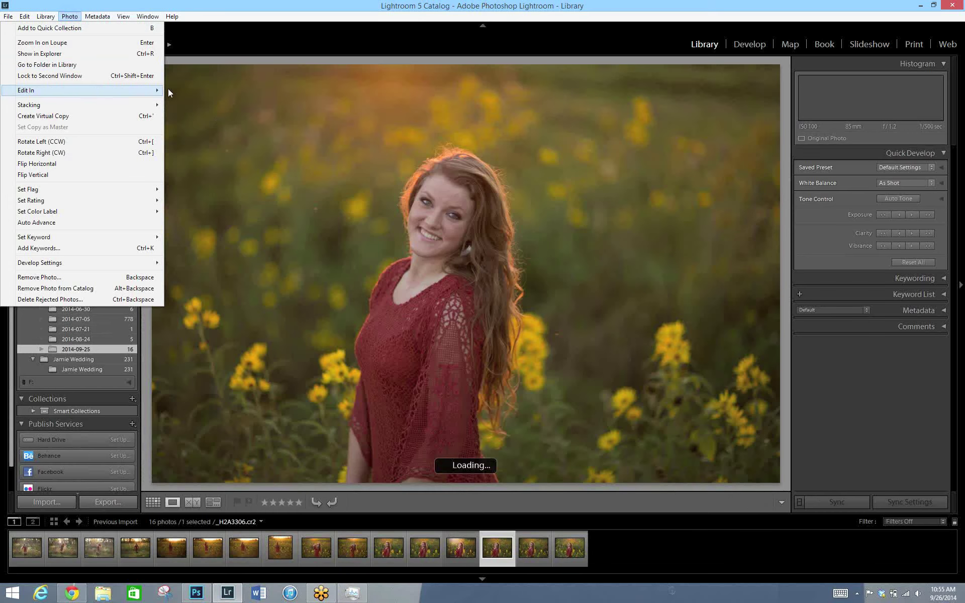
click(197, 91)
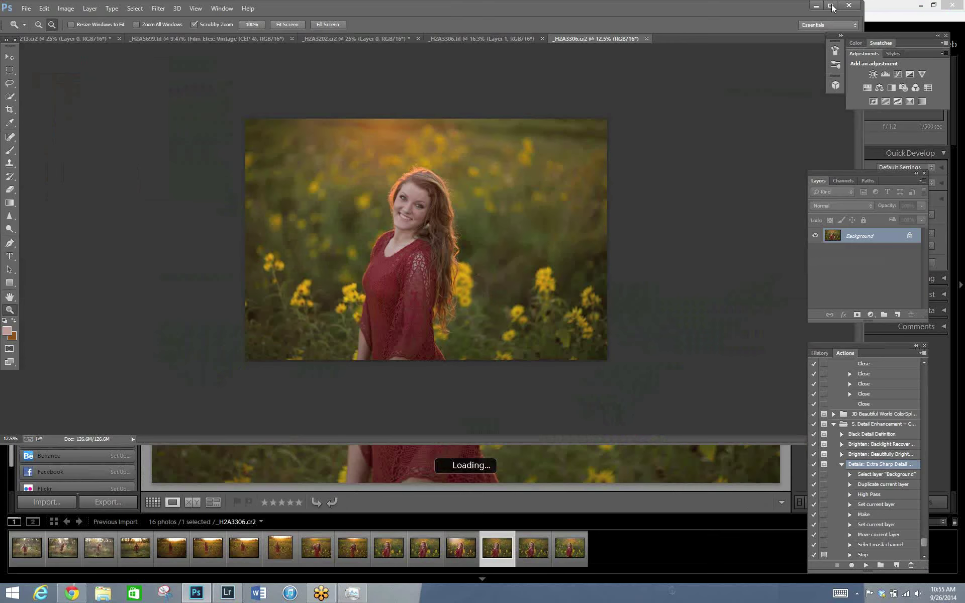
Maximize Photoshop, zoom onto the girl's face and spot-heal the forehead blemish.
click(831, 6)
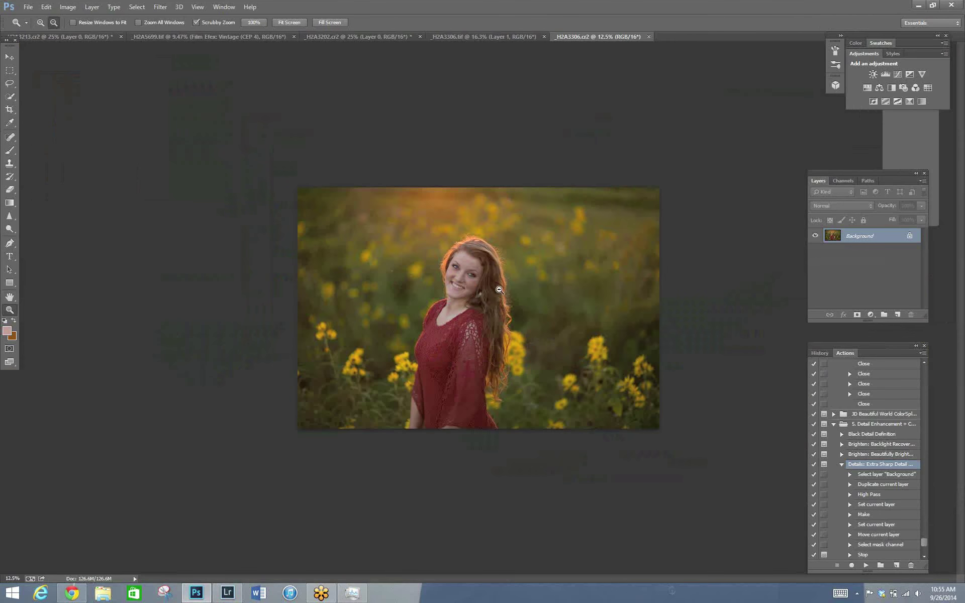
drag(499, 290, 586, 297)
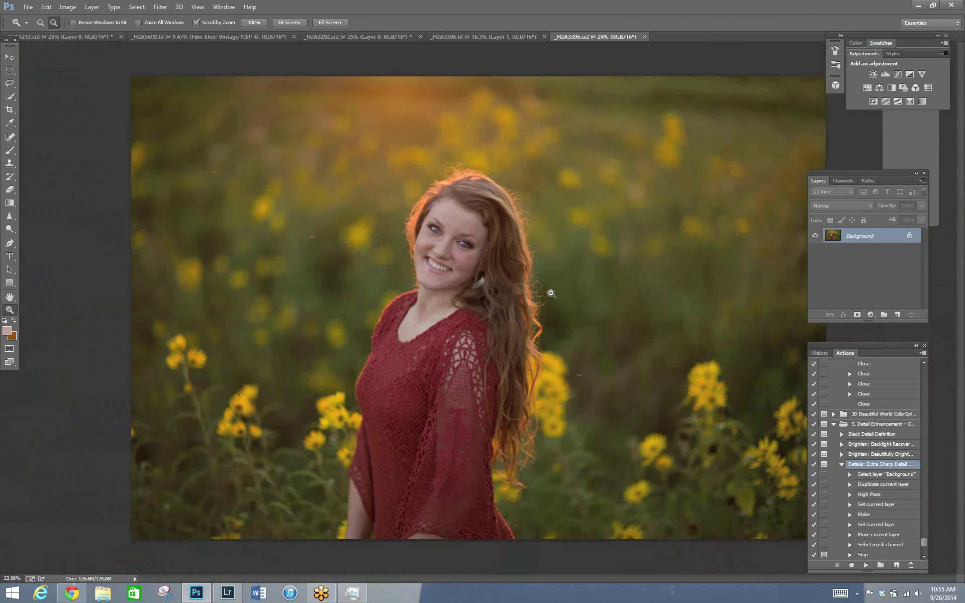
drag(462, 227, 473, 228)
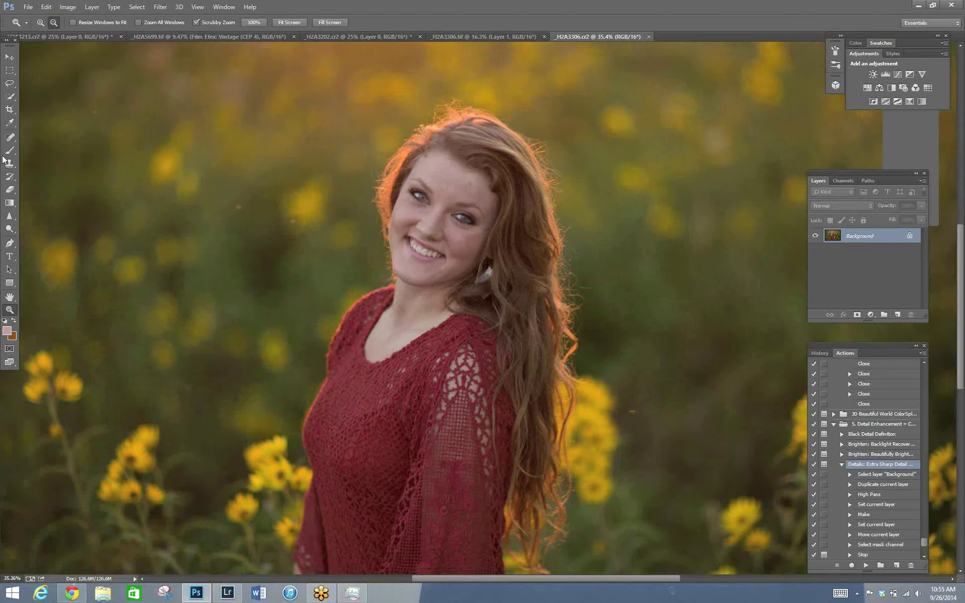
click(10, 137)
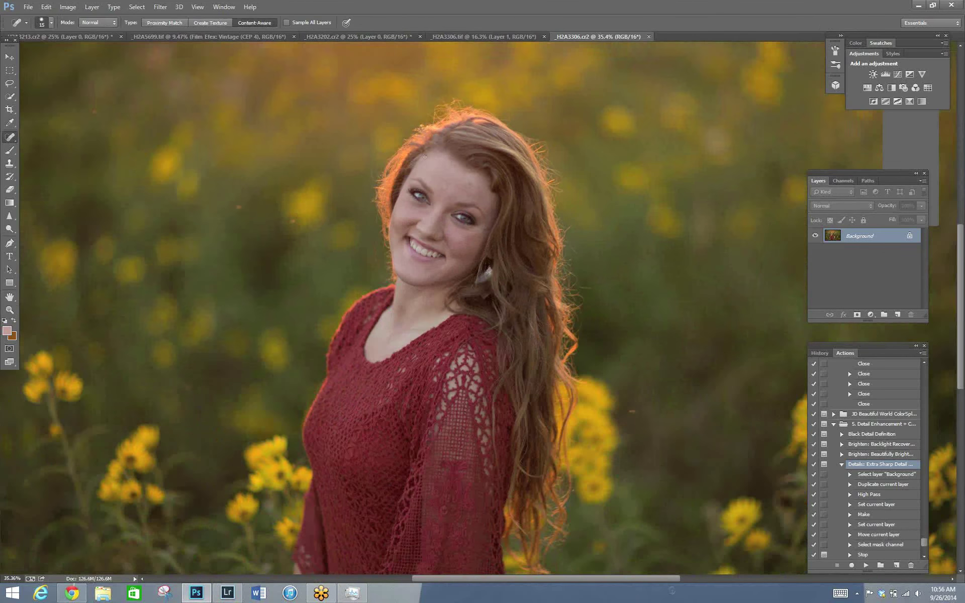
click(427, 161)
Back in Lightroom, send the back-view sunset sunflower photo to Photoshop CC.
key(alt+Tab)
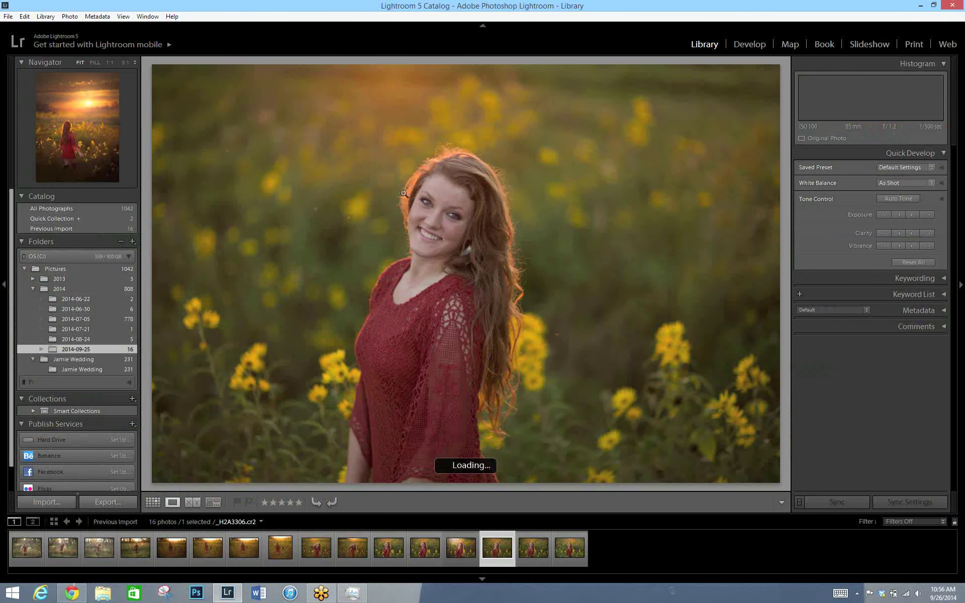
click(70, 16)
click(196, 91)
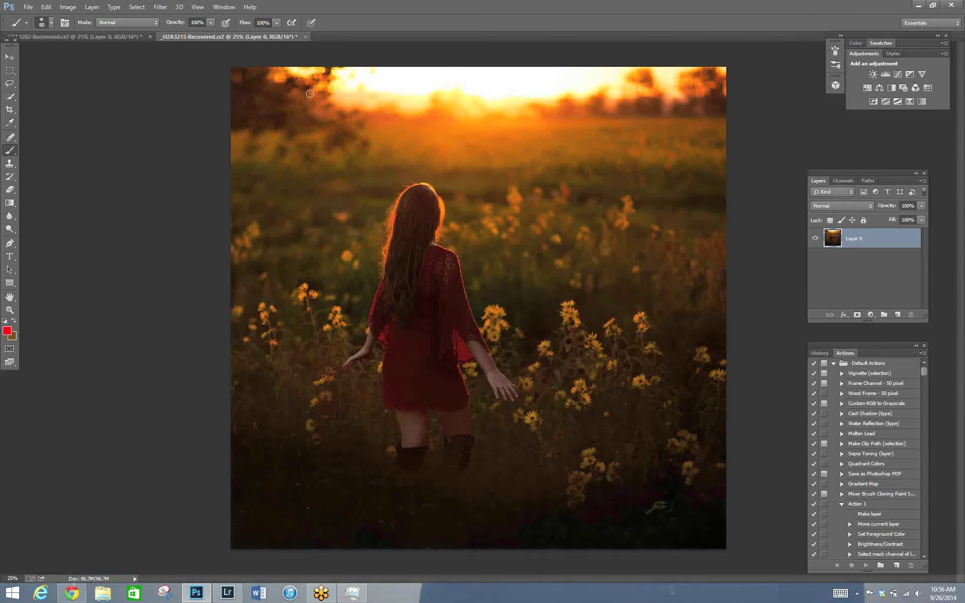
Quit Photoshop without saving and minimize the browser to reveal the desktop.
click(950, 5)
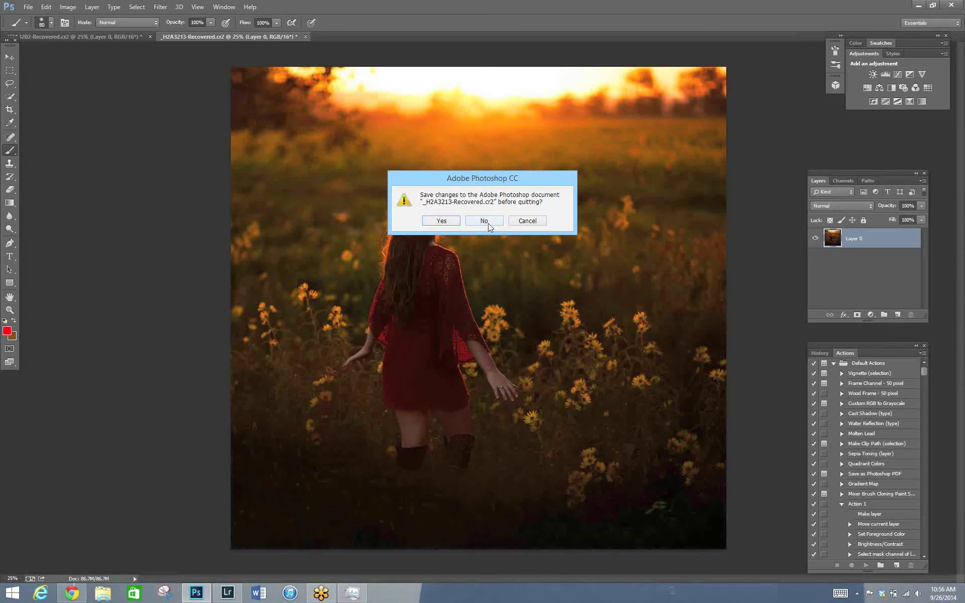
click(484, 221)
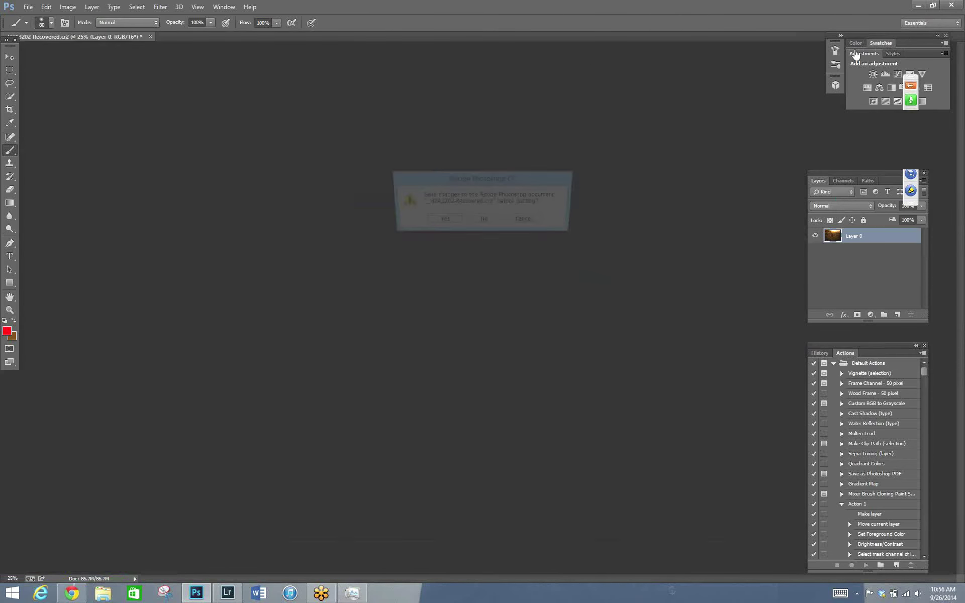
click(921, 6)
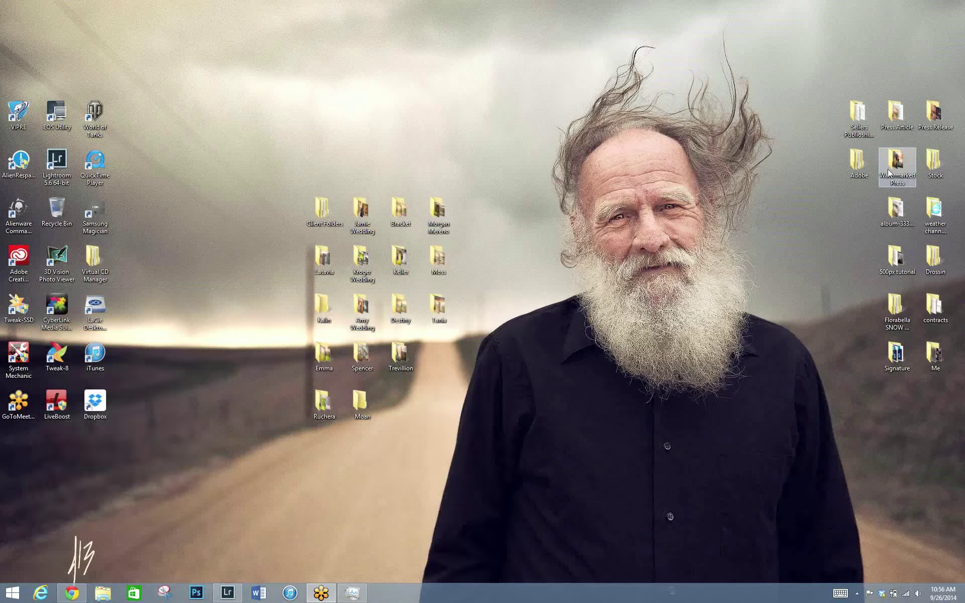
Copy the Aging+Storm image from Press Release to the desktop and open it in Photoshop CC.
double_click(929, 121)
drag(813, 445, 808, 509)
click(669, 485)
drag(669, 485, 668, 217)
click(810, 372)
right_click(671, 205)
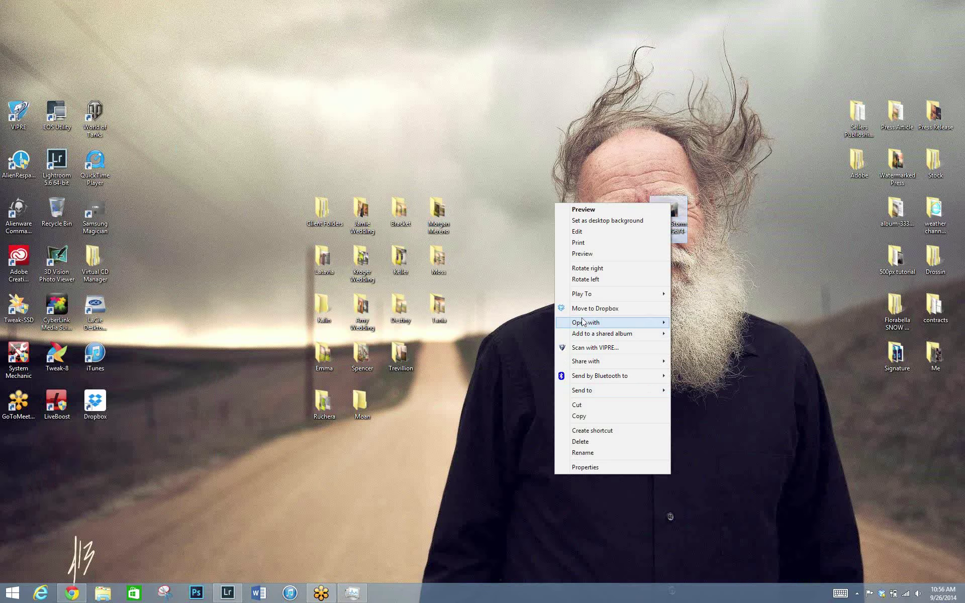
mouse_move(584, 323)
click(488, 356)
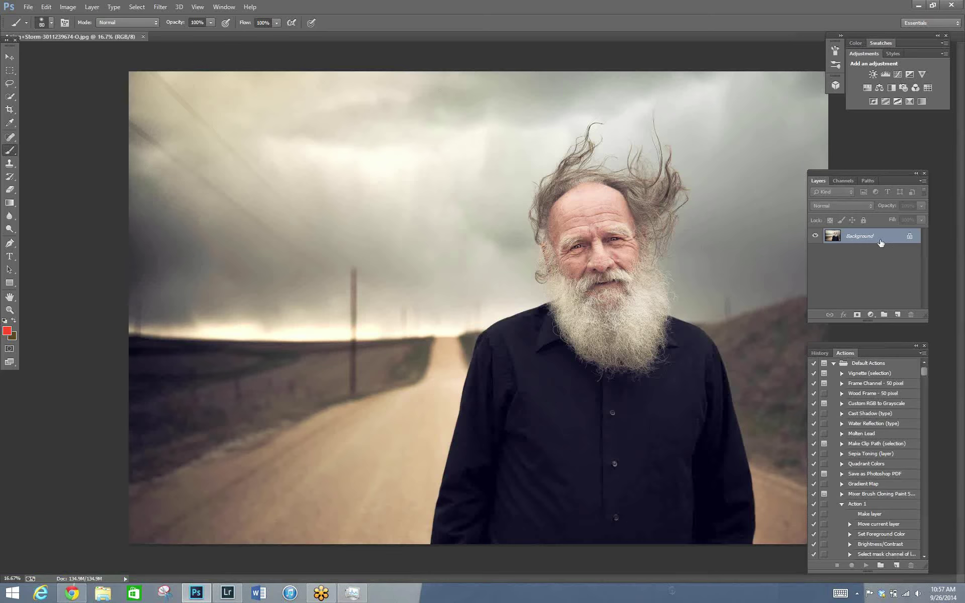
Convert the Background into Layer 0 and zoom in slightly on the portrait.
double_click(880, 243)
click(567, 190)
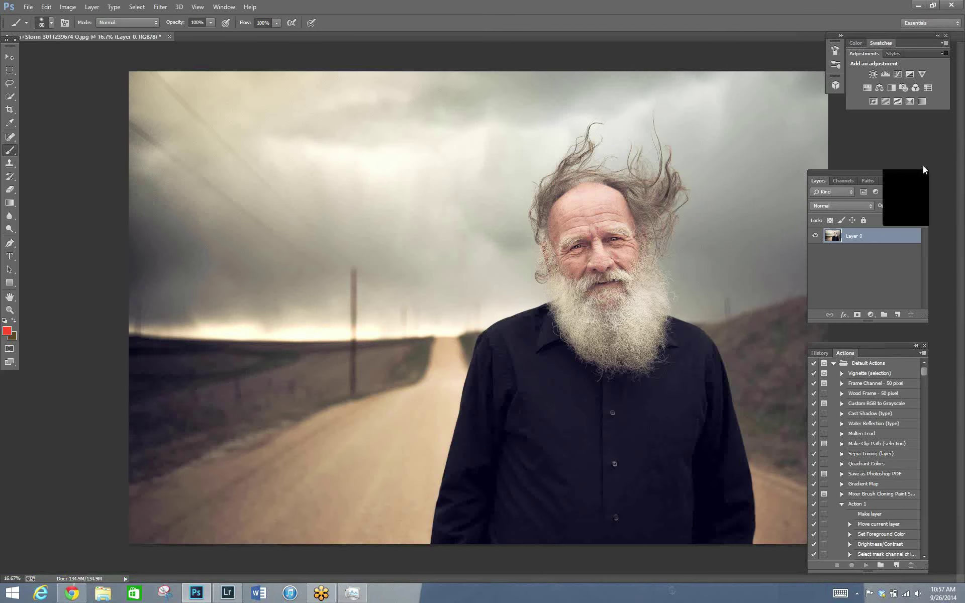
drag(923, 165, 922, 165)
key(z)
mouse_move(481, 309)
mouse_down()
mouse_move(508, 310)
mouse_move(470, 310)
mouse_move(485, 310)
mouse_up()
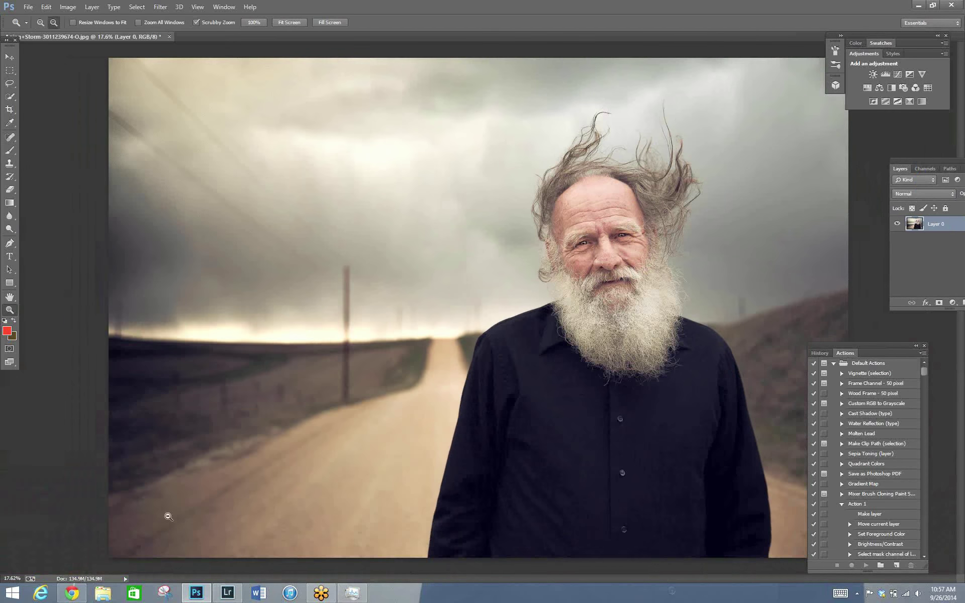
click(72, 595)
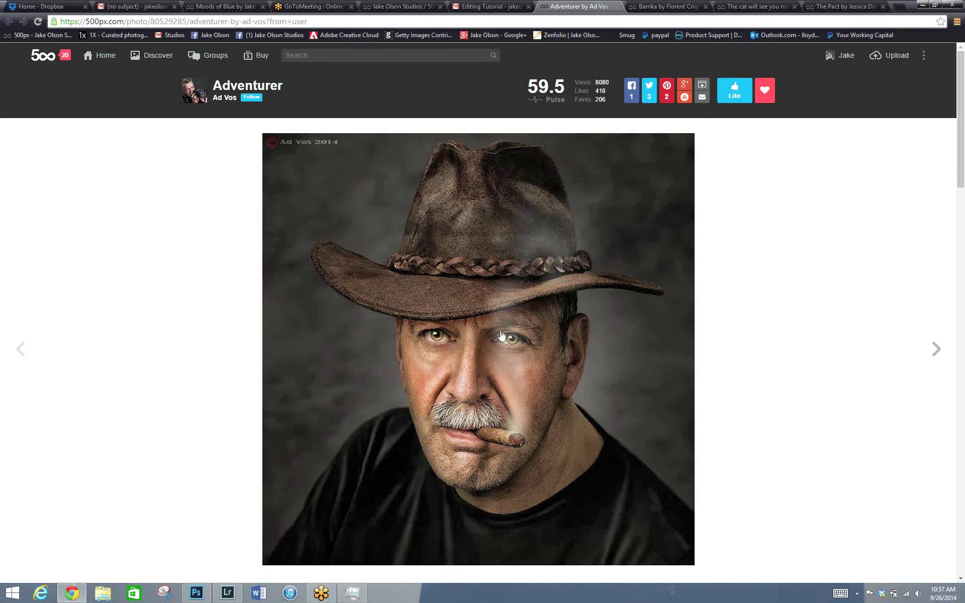
click(923, 5)
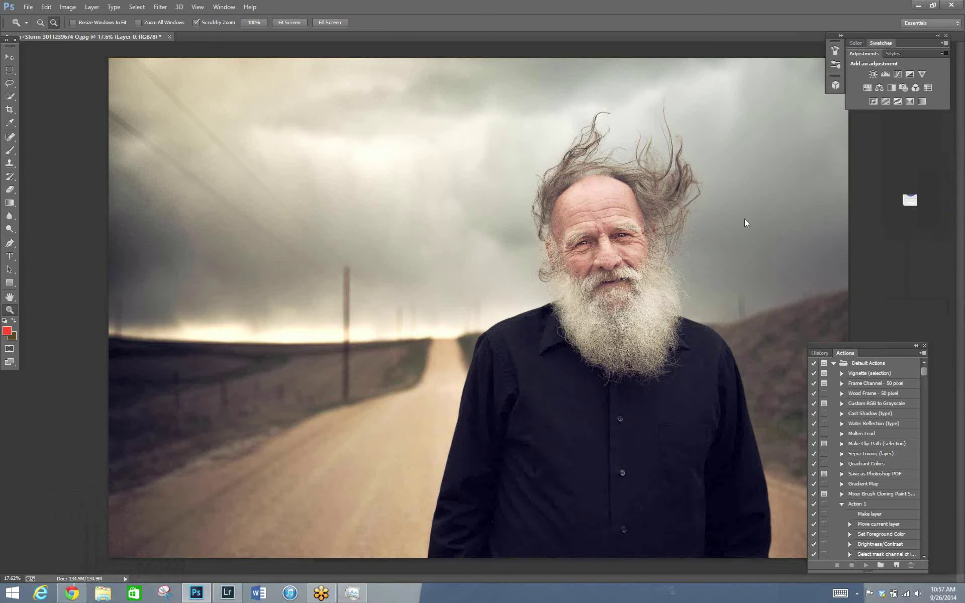
Duplicate Layer 0 as Layer 0 copy and launch Nik Collection's Silver Efex Pro 2.
key(ctrl+alt+j)
key(Return)
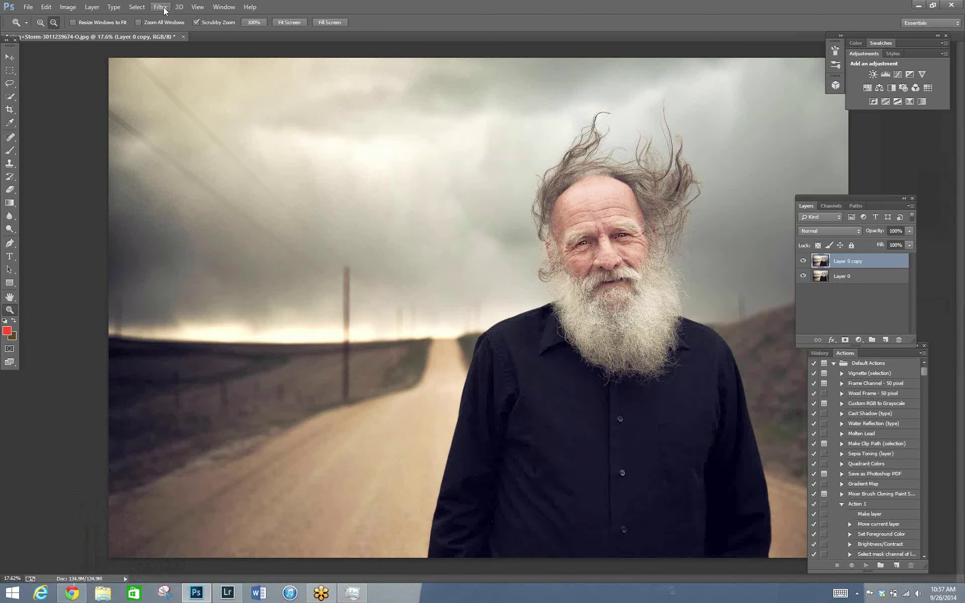
click(161, 7)
mouse_move(163, 240)
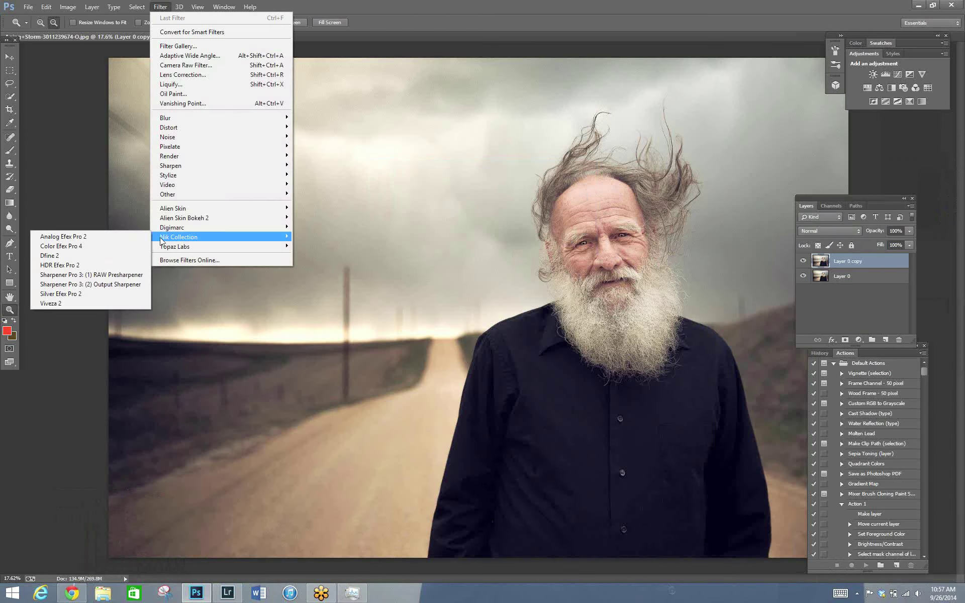
click(65, 295)
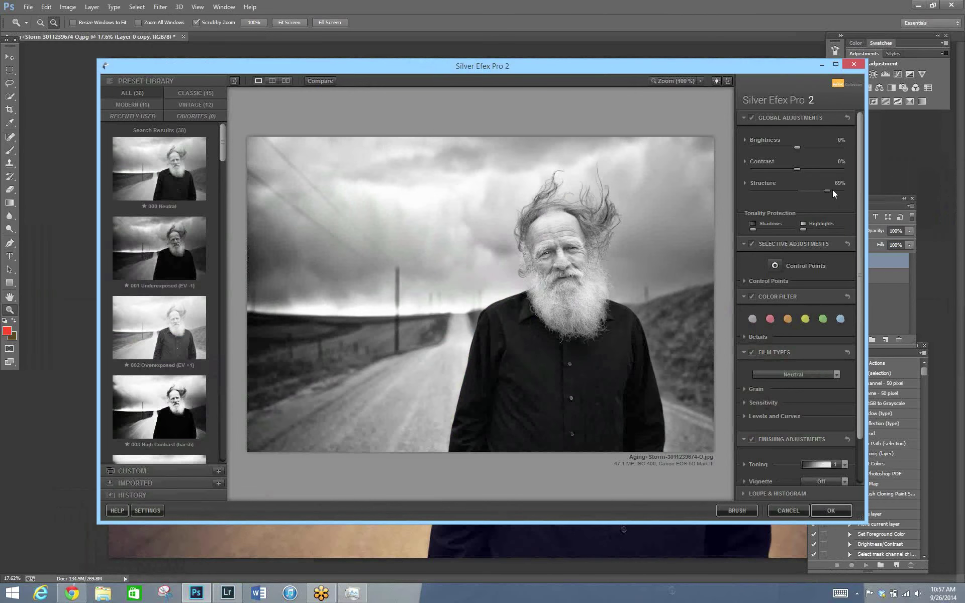
Drag the Global Adjustments Structure slider from 69% up to 100%.
drag(815, 200, 839, 200)
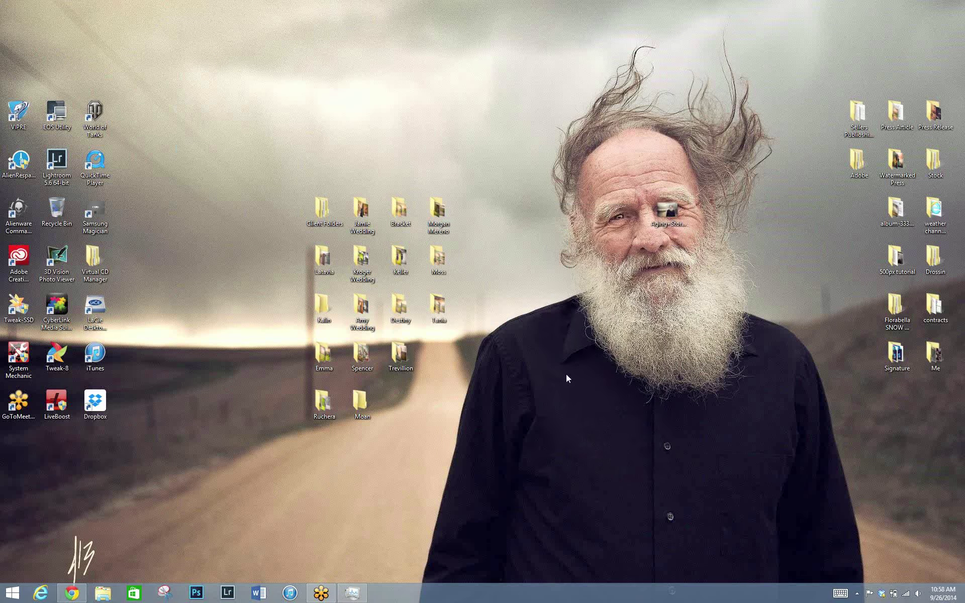
Open the Aging+Storm desktop image with Adobe Photoshop CC from its context menu.
right_click(662, 206)
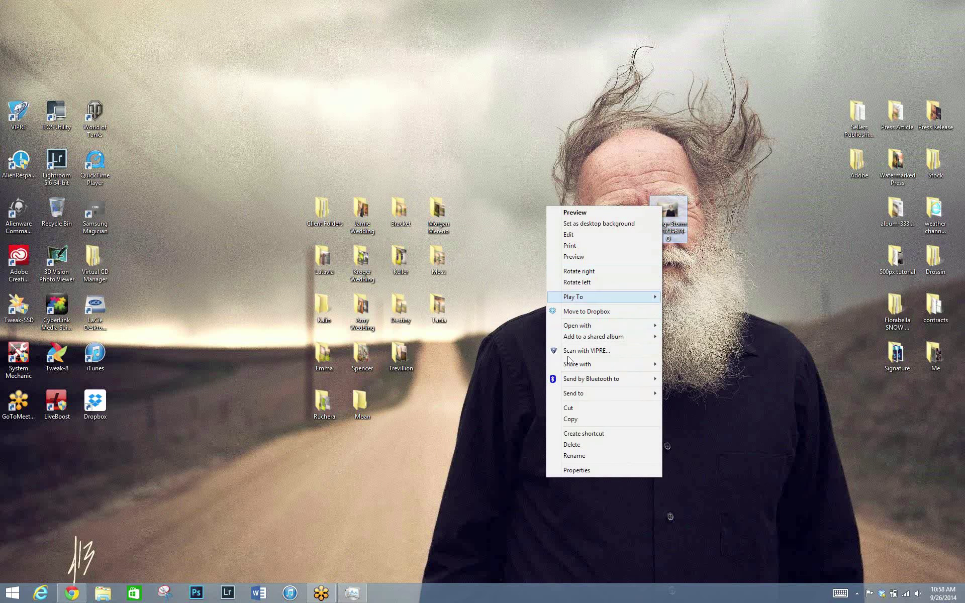
mouse_move(567, 329)
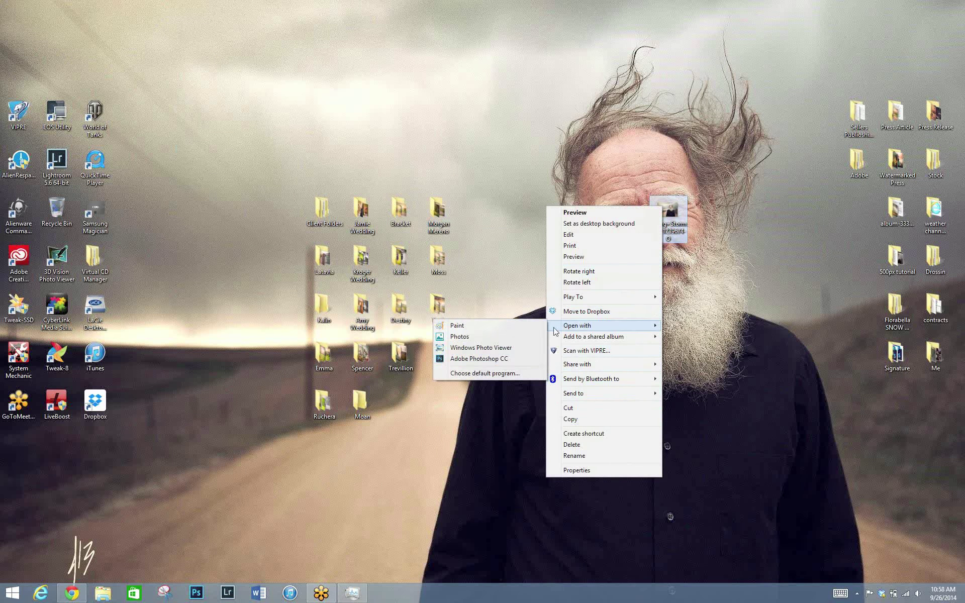
click(475, 359)
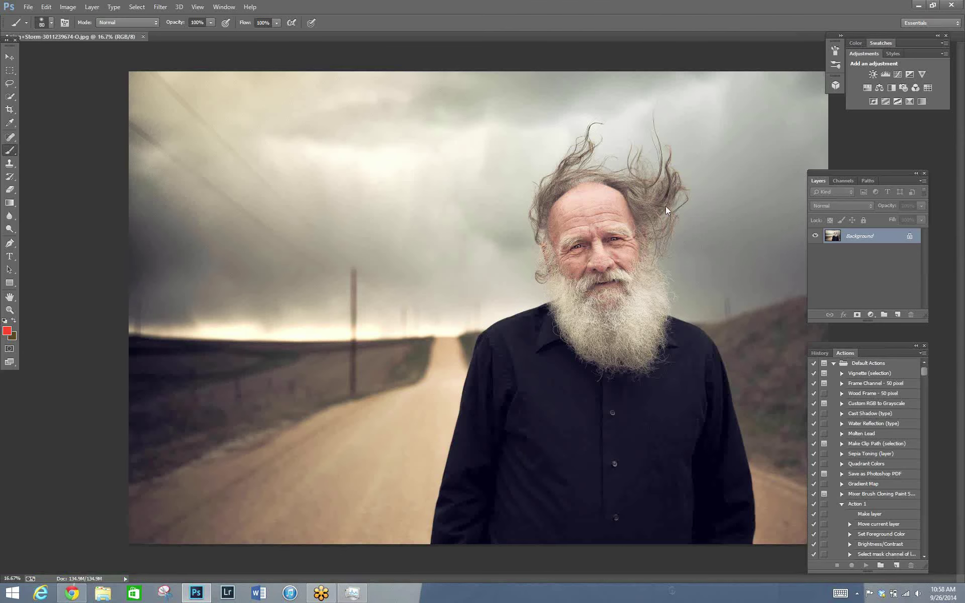
Unlock the Background as Layer 0 and duplicate it as Layer 0 copy.
double_click(857, 236)
key(Return)
right_click(845, 236)
click(724, 208)
key(Return)
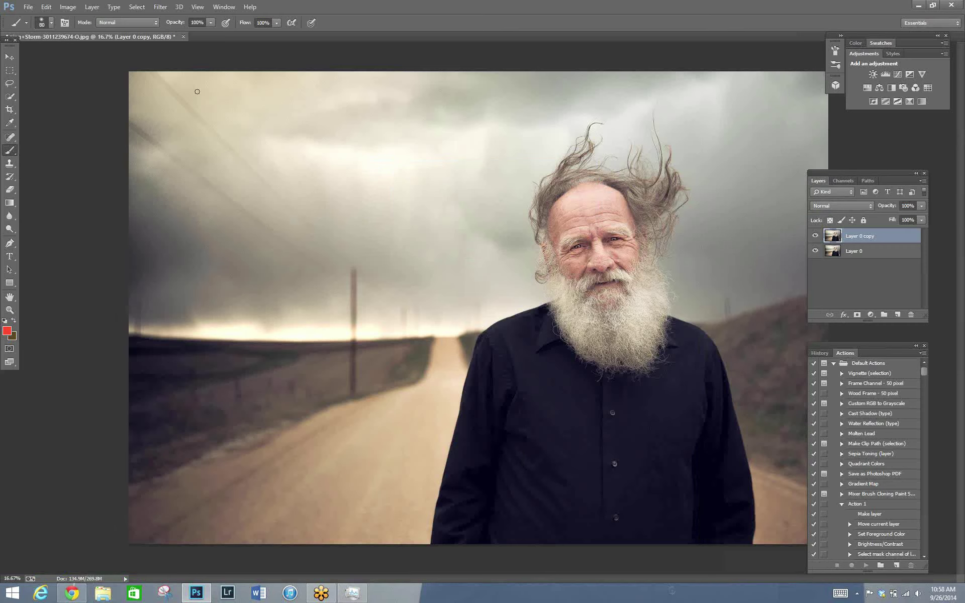
Launch Silver Efex Pro 2 from Filter > Nik Collection and close Task Manager.
click(157, 11)
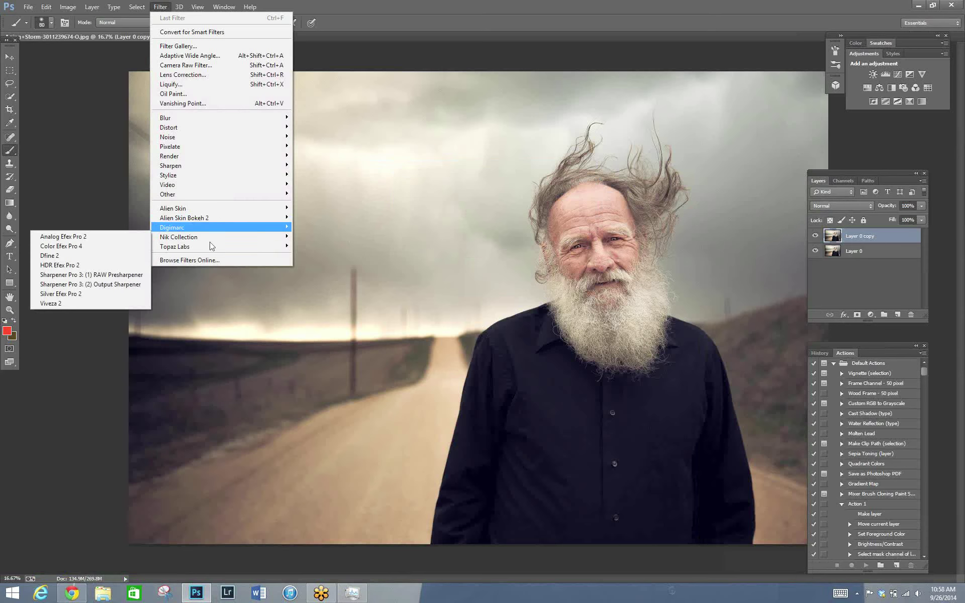
mouse_move(178, 236)
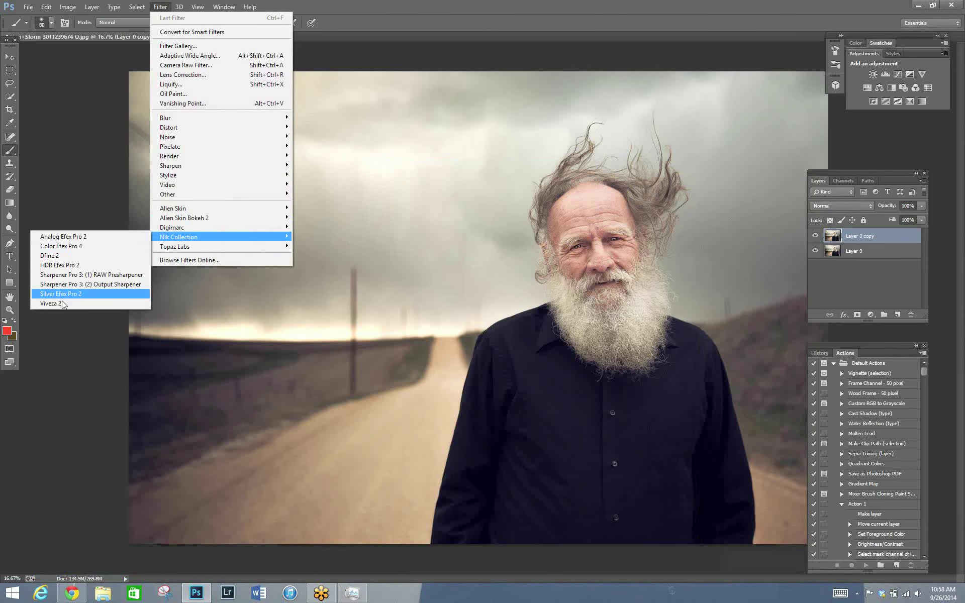
click(59, 293)
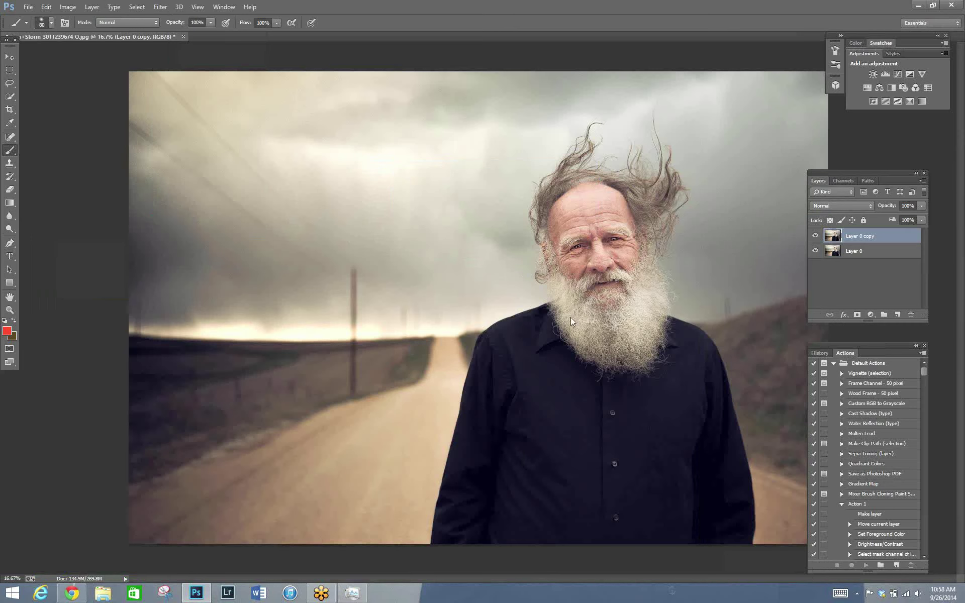
click(352, 593)
key(alt+F4)
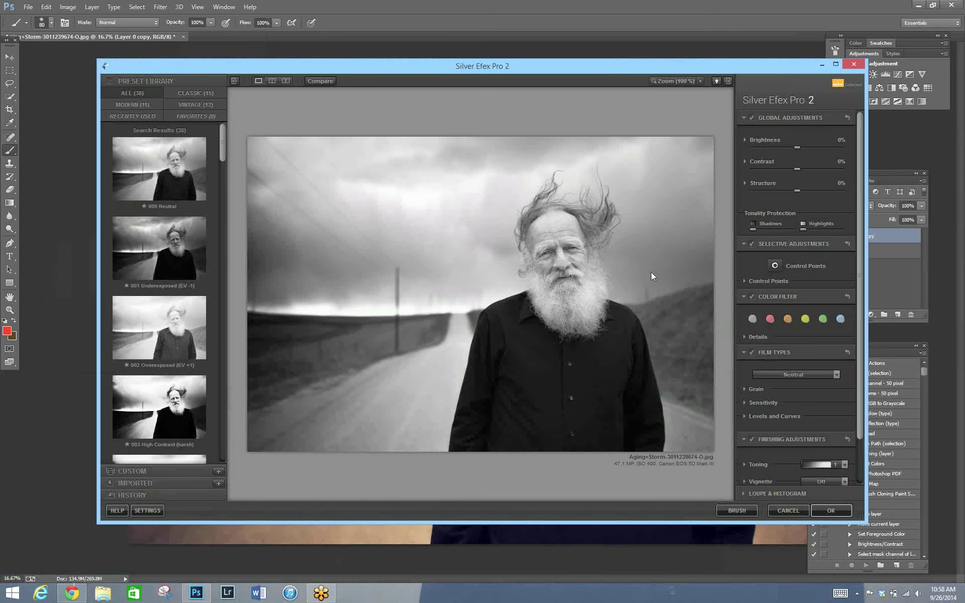
Accept Silver Efex Pro 2's default black-and-white conversion, returning it as a new top layer.
click(829, 510)
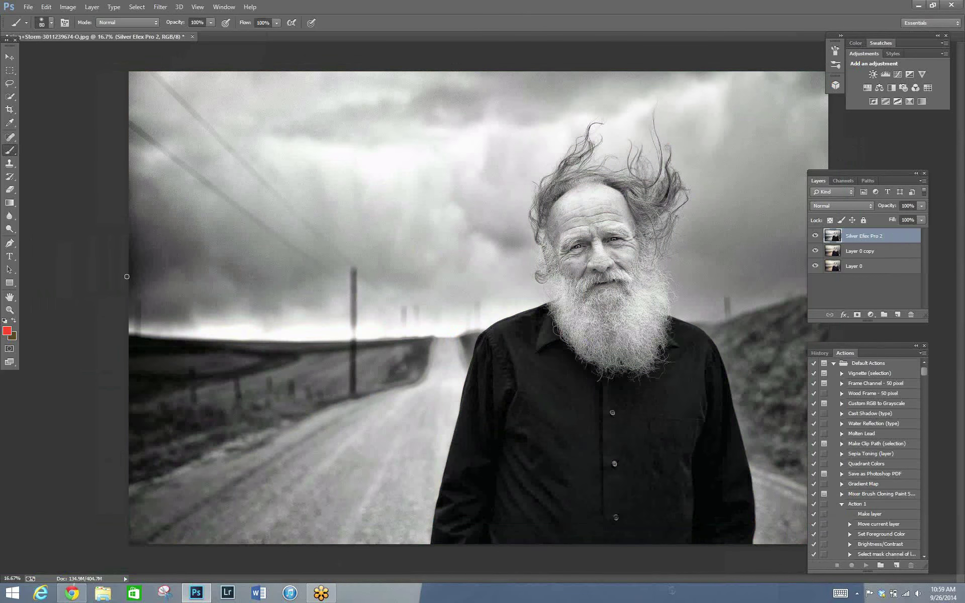
click(10, 310)
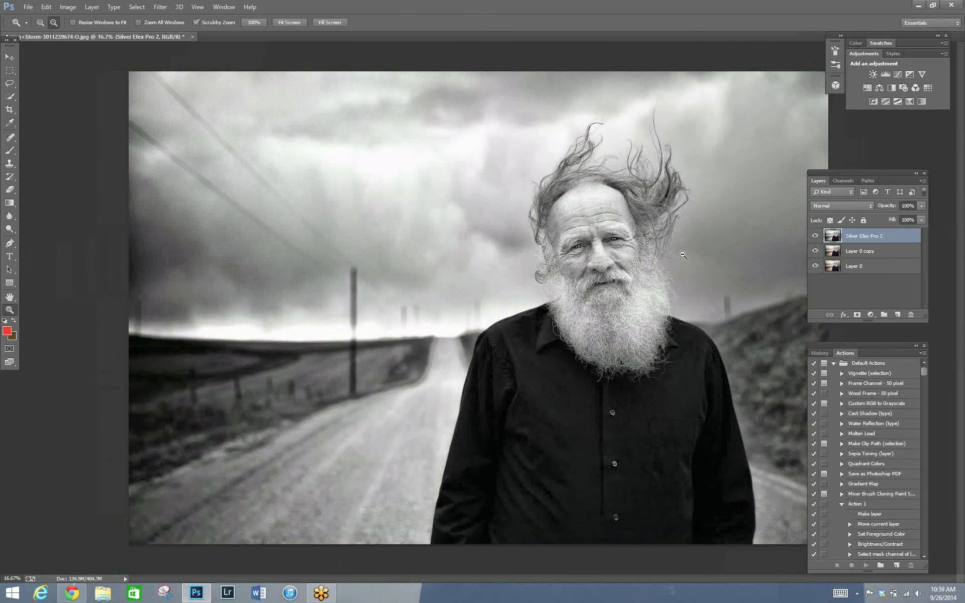
Try the Silver Efex Pro 2 layer as Darken at about 44% opacity, toggling it to compare.
drag(684, 256, 704, 253)
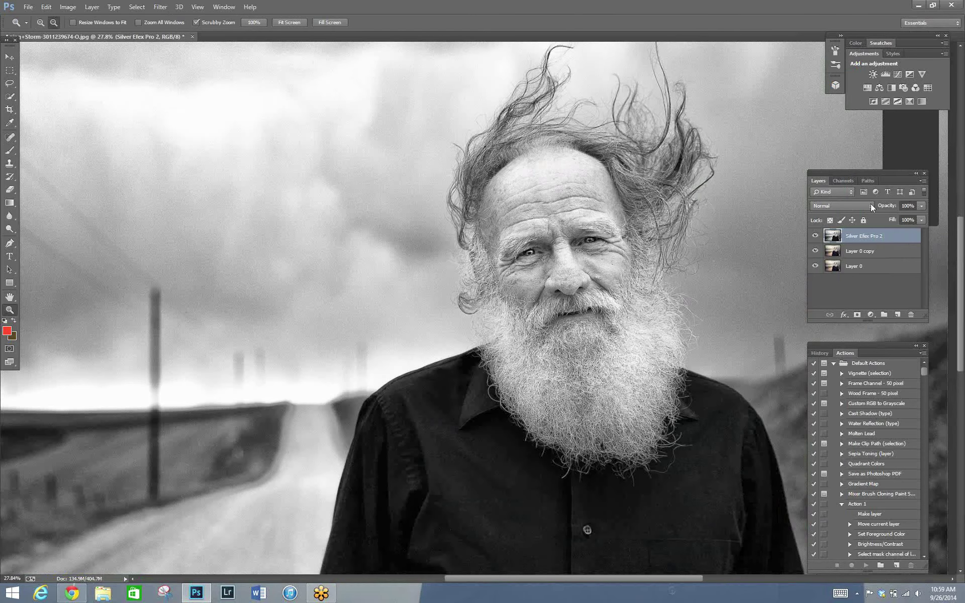
click(858, 207)
click(817, 241)
click(921, 207)
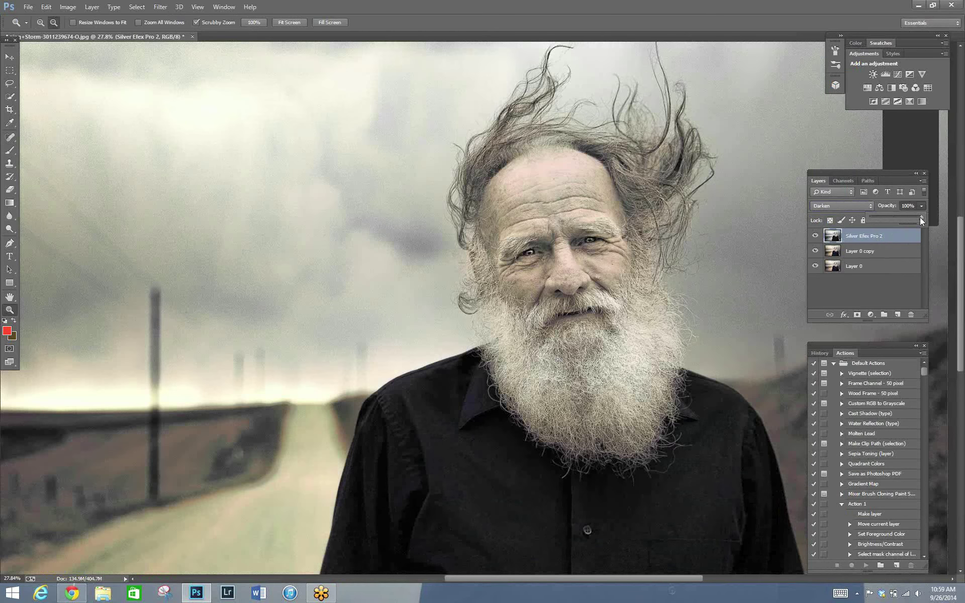
drag(901, 216, 894, 219)
alt+click(499, 284)
drag(690, 300, 805, 218)
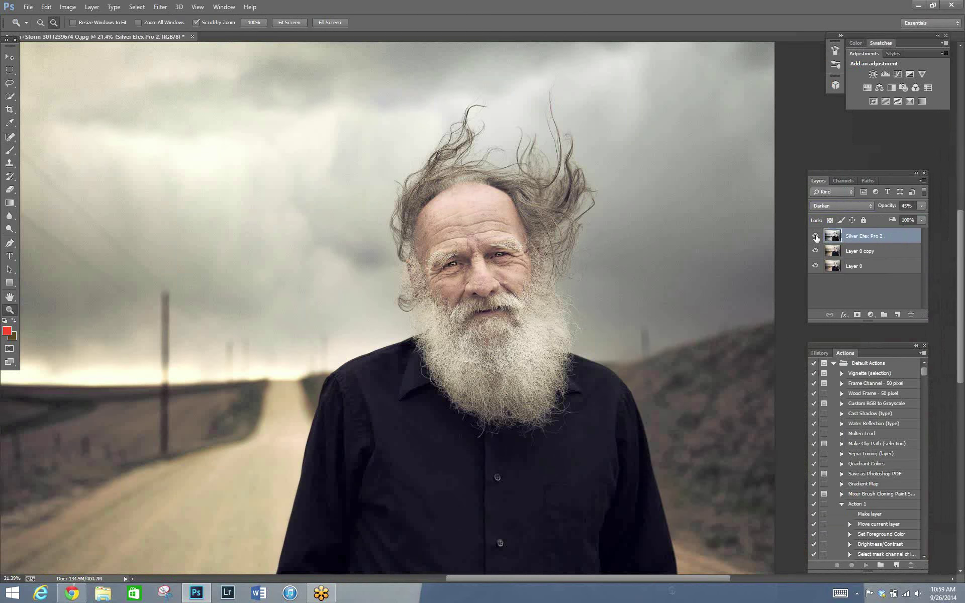
click(816, 236)
click(815, 236)
mouse_move(921, 206)
mouse_down()
mouse_move(906, 222)
mouse_move(931, 222)
mouse_up()
key(ctrl+minus)
Switch the Silver Efex Pro 2 layer to Overlay at 29% opacity and add a layer mask.
click(831, 206)
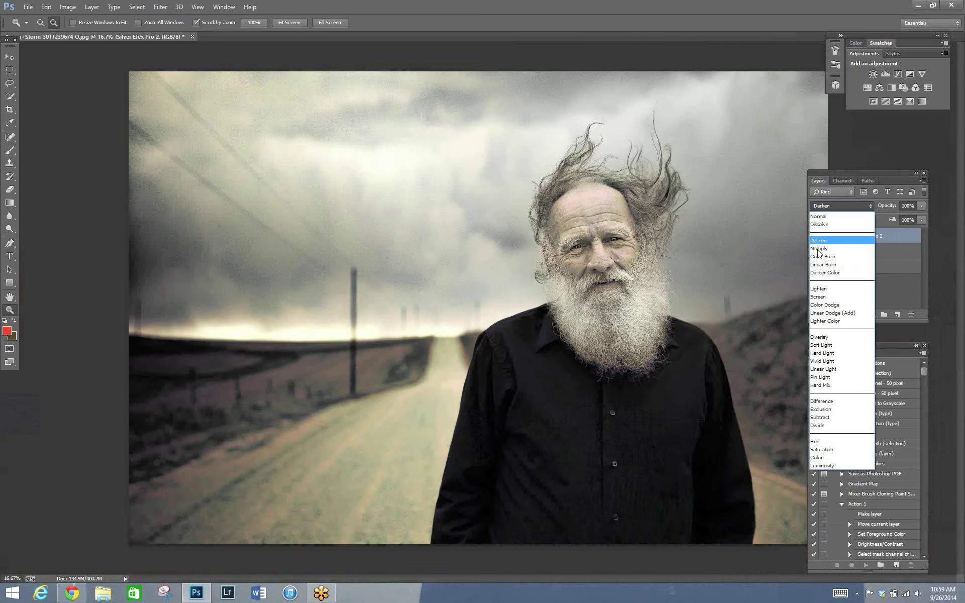
click(816, 338)
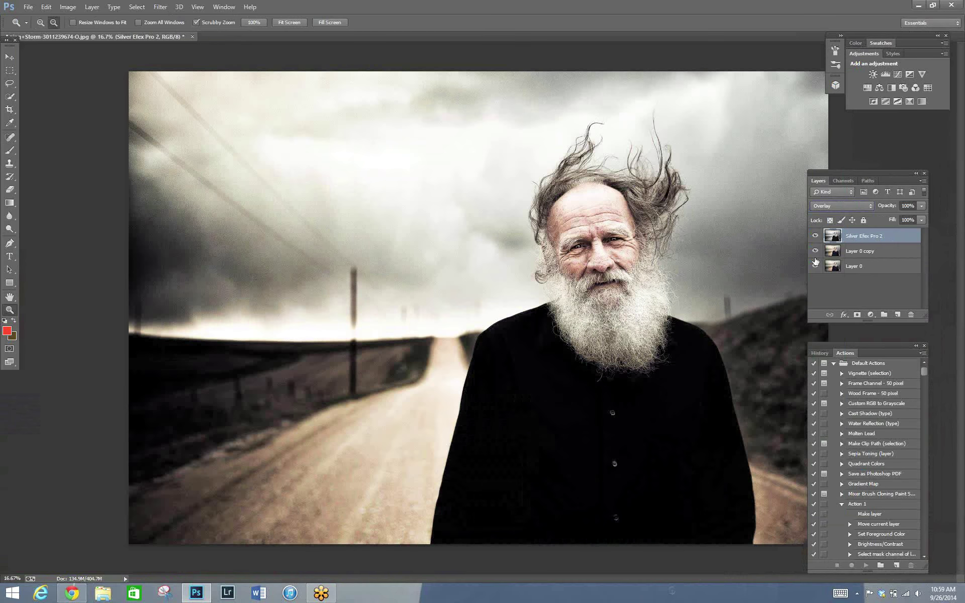
click(920, 219)
drag(897, 217, 887, 220)
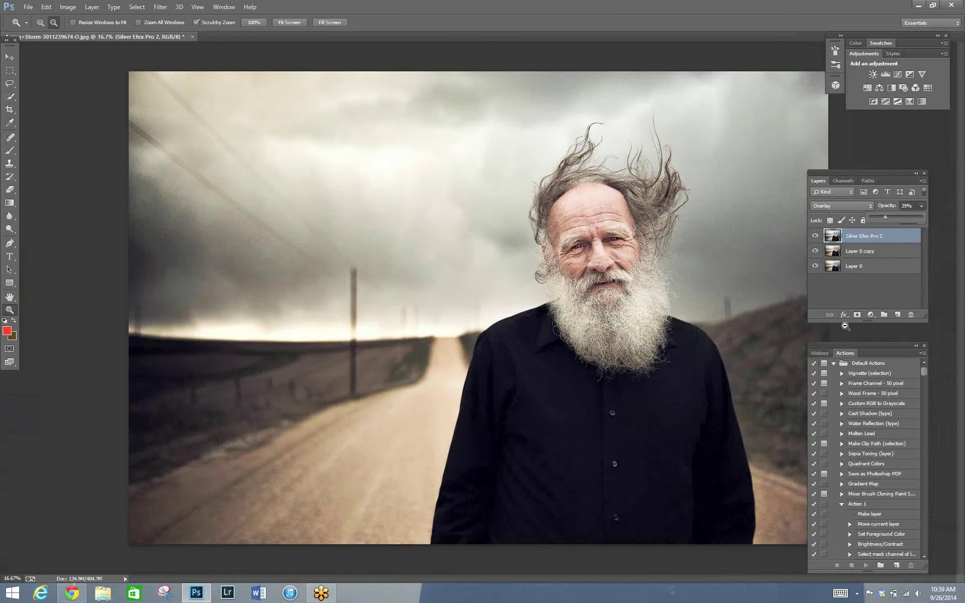
key(Return)
key(ctrl+alt+m)
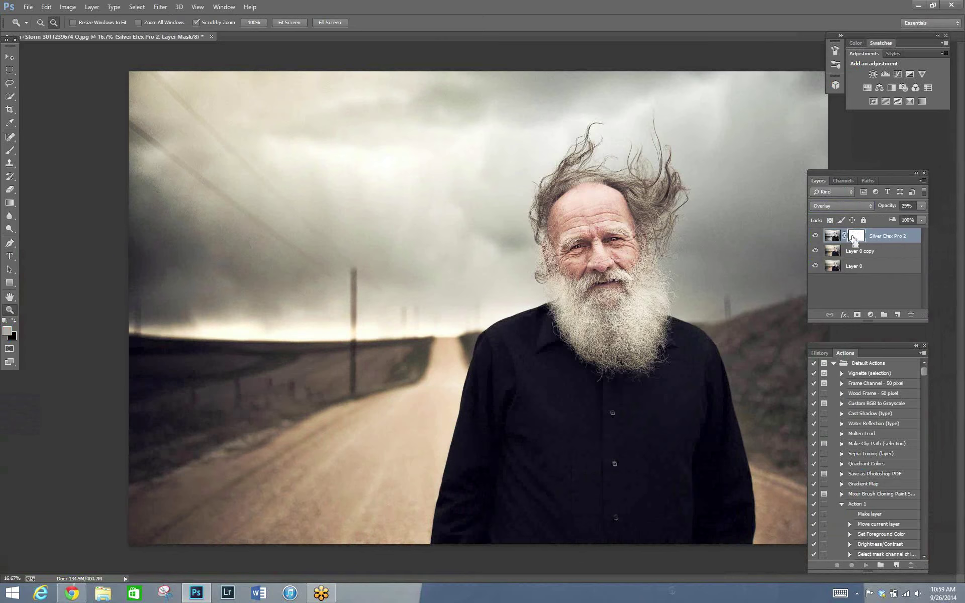
key(ctrl+i)
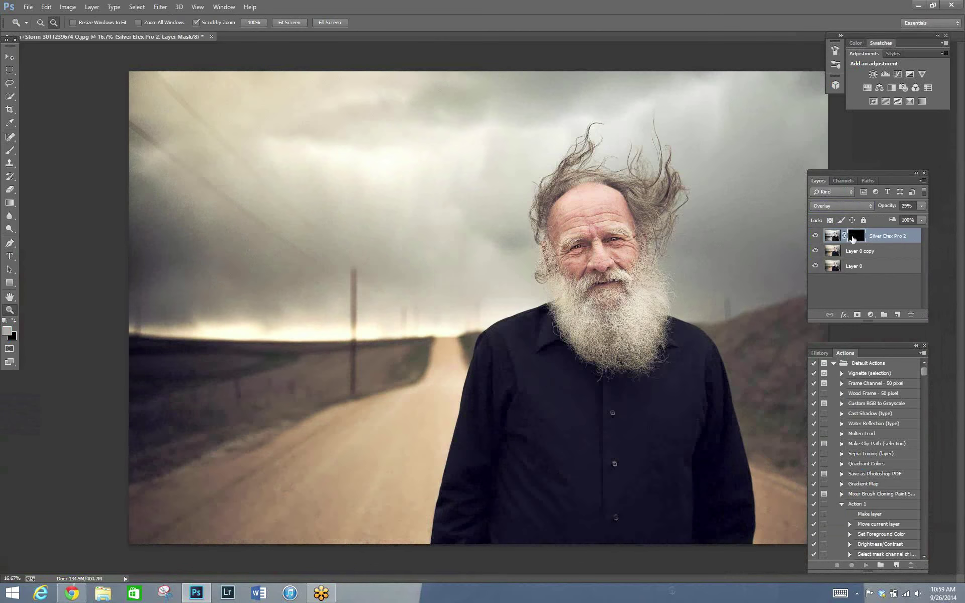
click(8, 331)
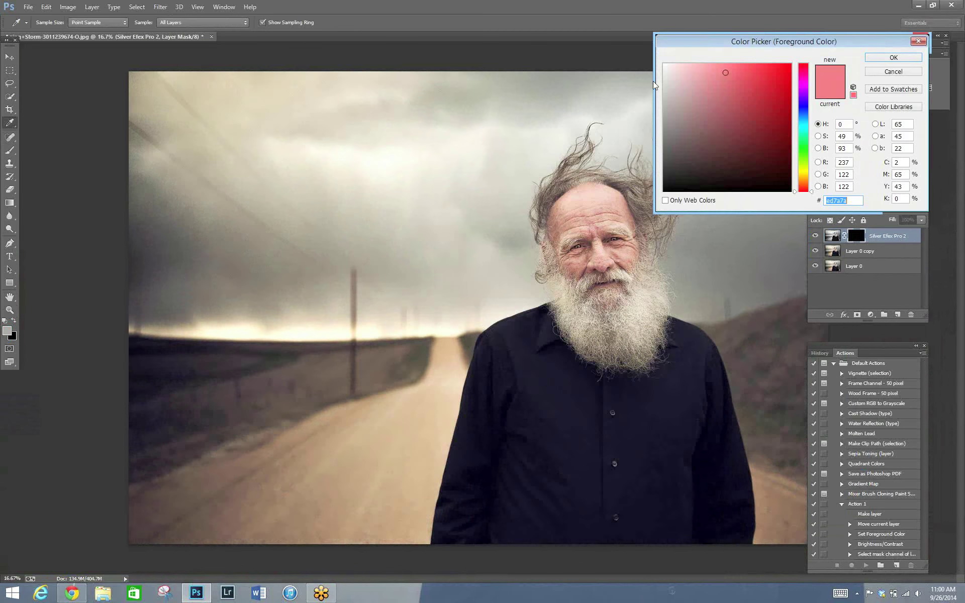
click(890, 58)
key(b)
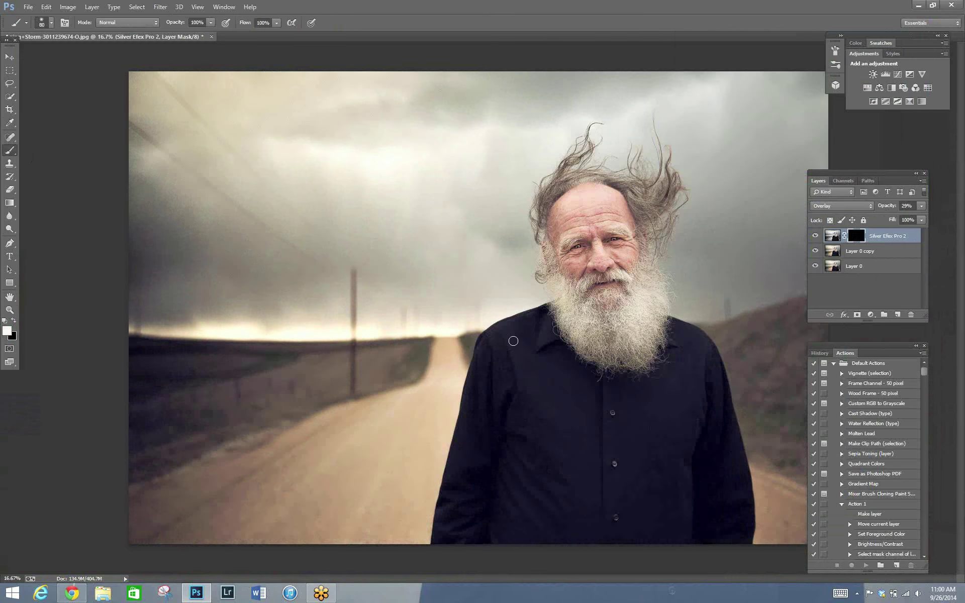
key(bracketright)
key(bracketright)
key(bracketright)
key(bracketright)
click(613, 233)
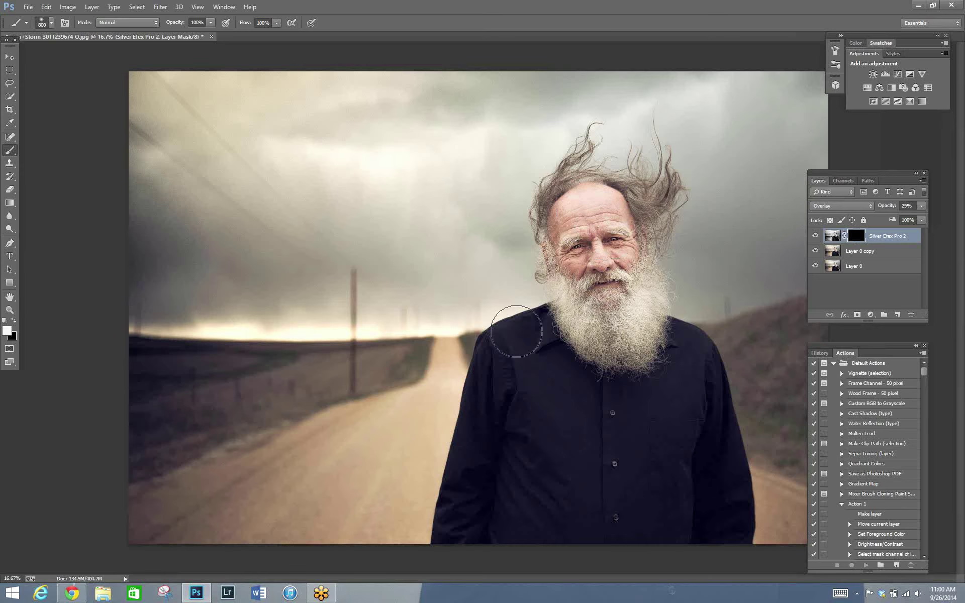
click(10, 310)
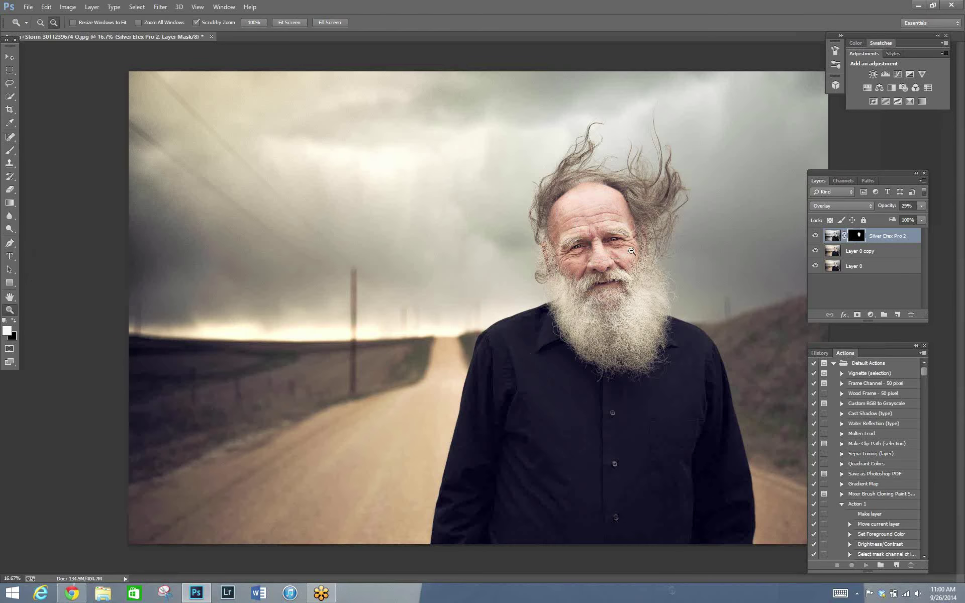
drag(685, 243, 594, 384)
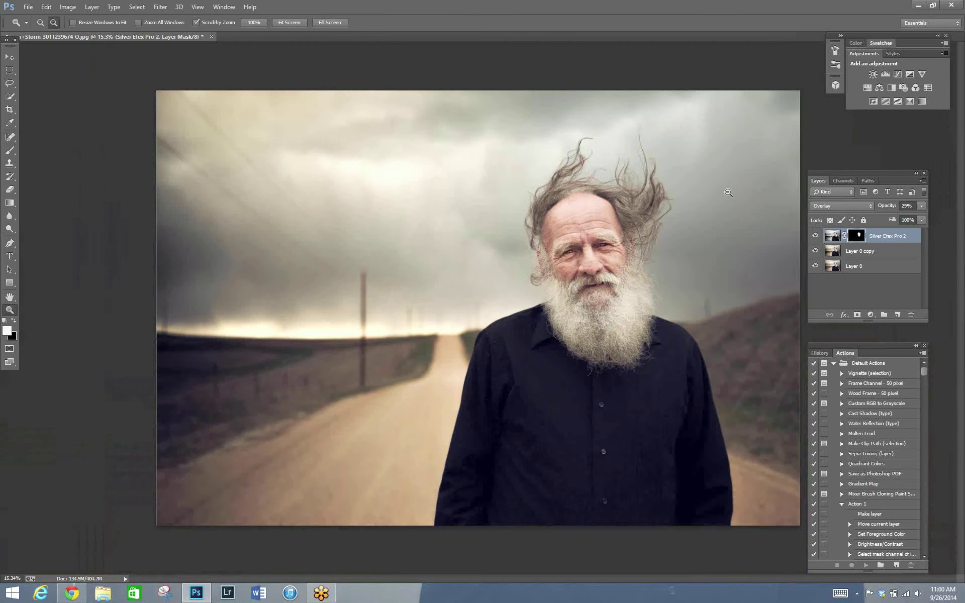
click(743, 200)
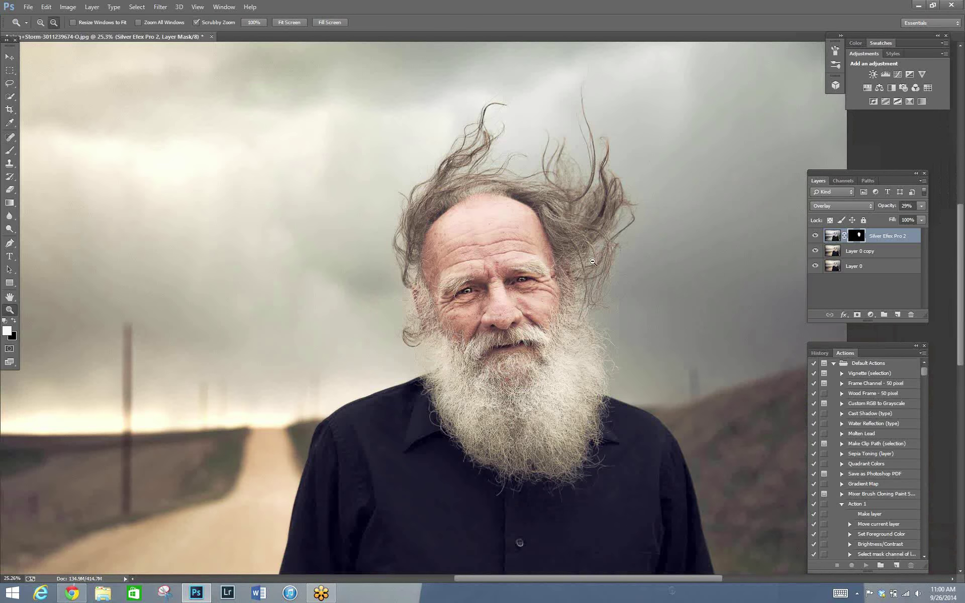
click(587, 360)
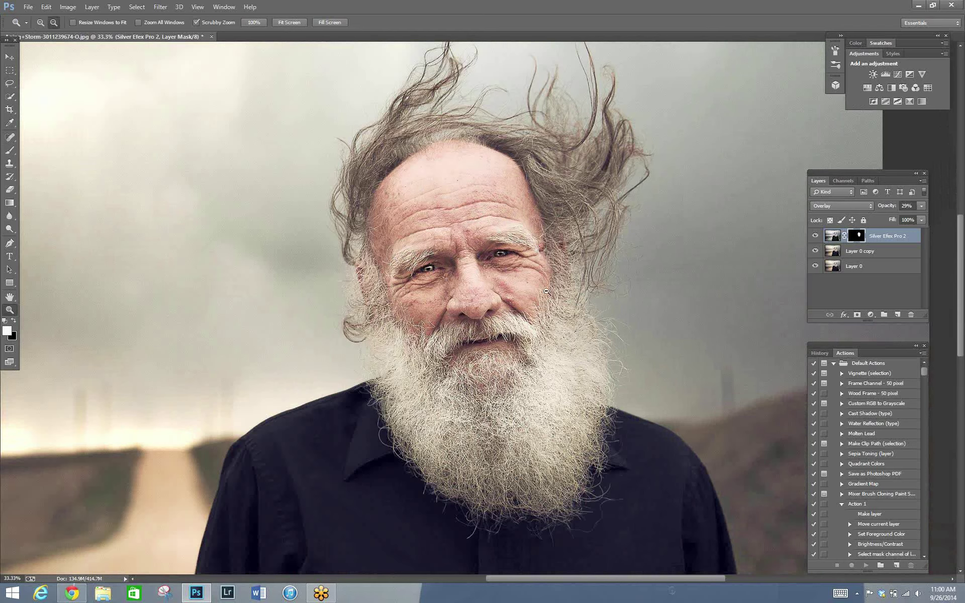
drag(547, 291, 58, 529)
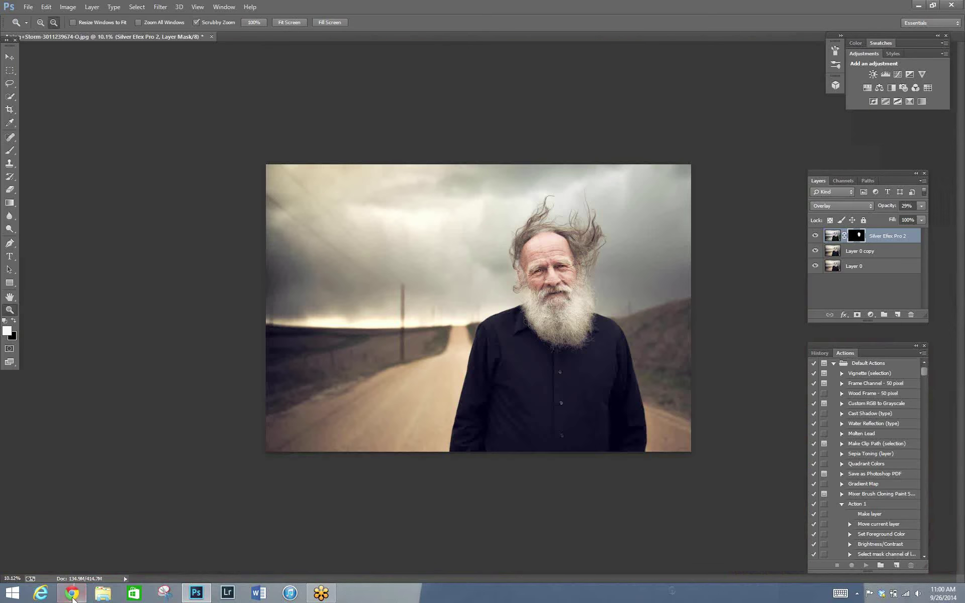
View the 500px Adventurer reference, then run Action 1 (F2) to add an empty Layer 1.
click(72, 594)
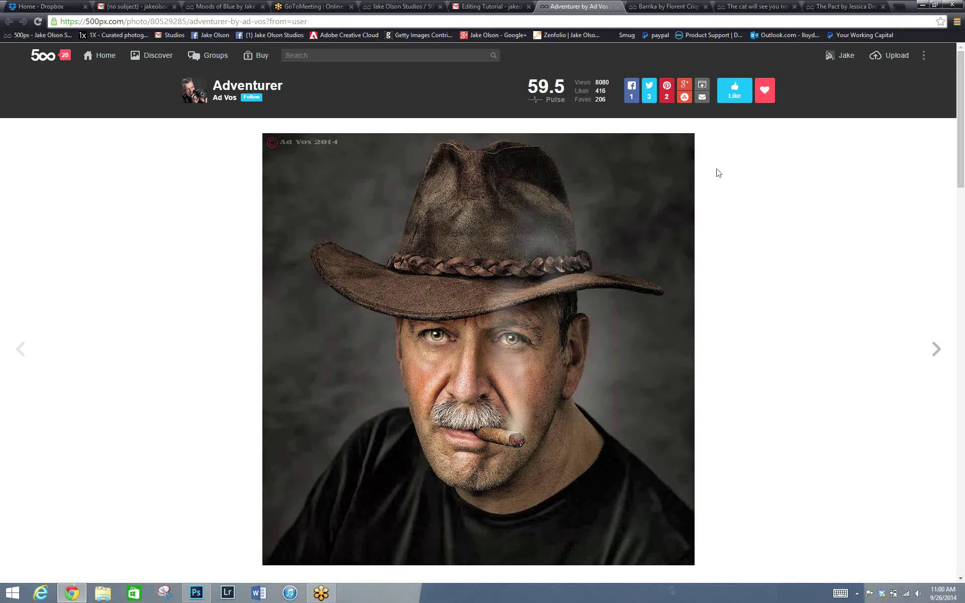
click(922, 5)
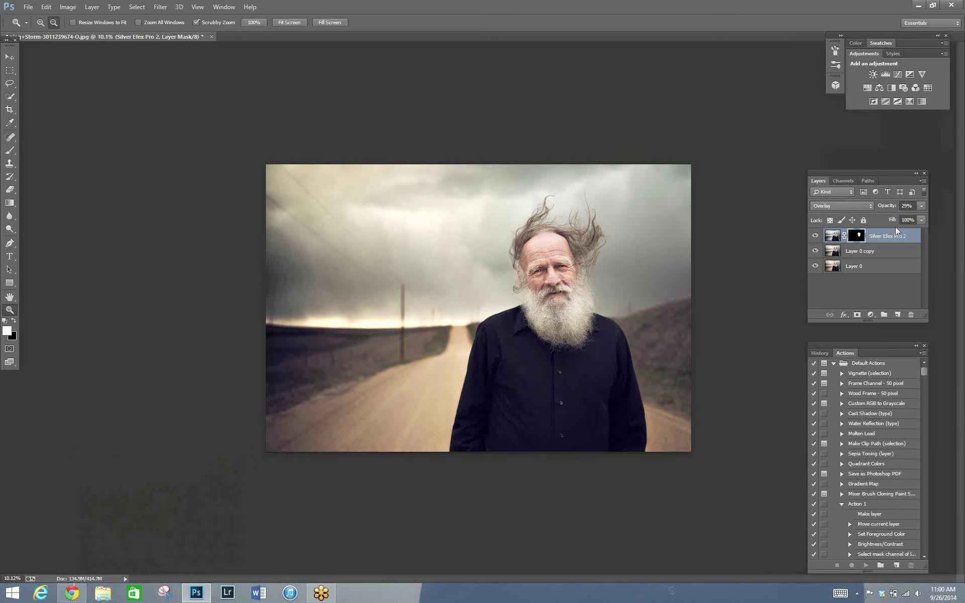
key(F2)
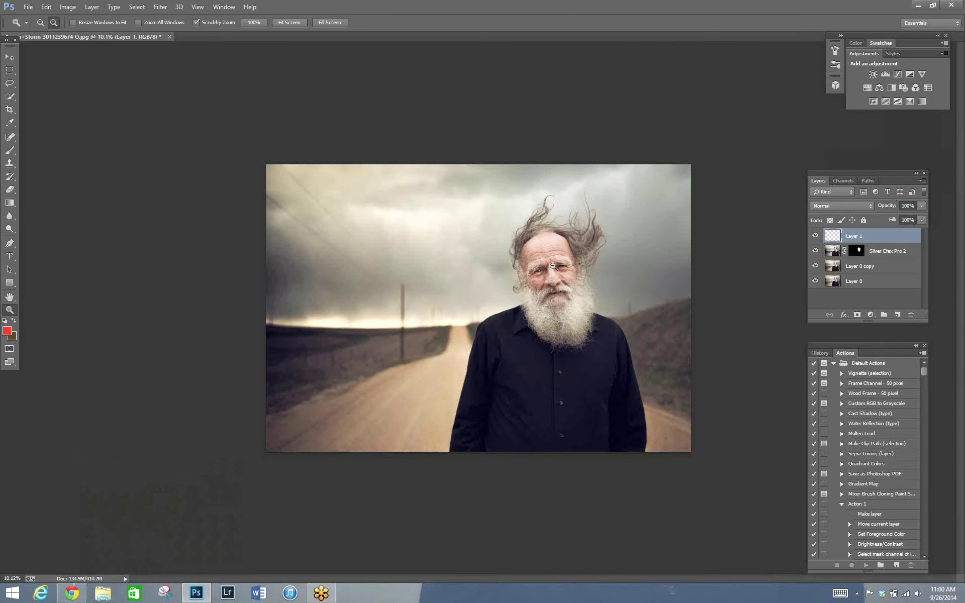
scroll(581, 245, up, 3)
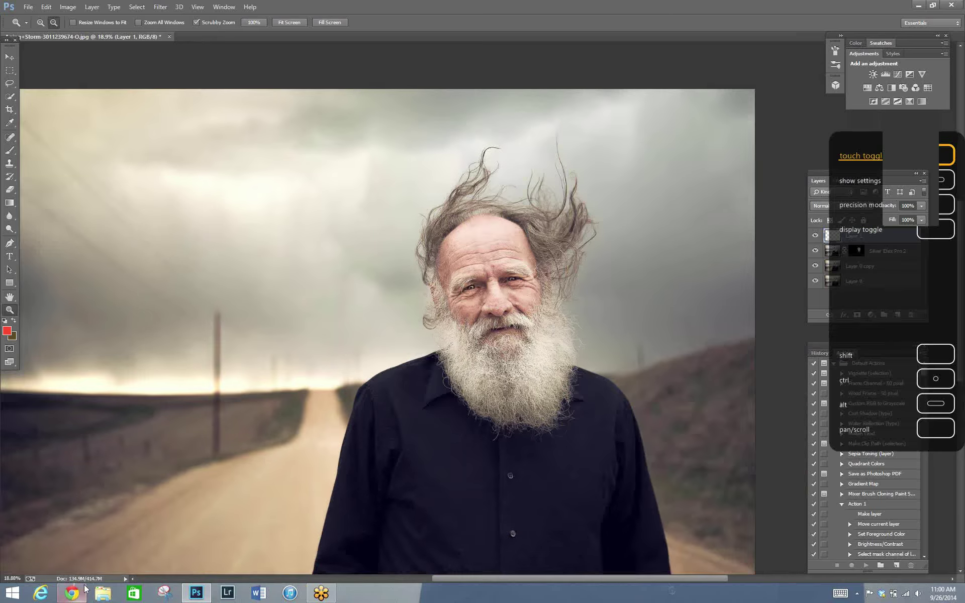
key(alt+Tab)
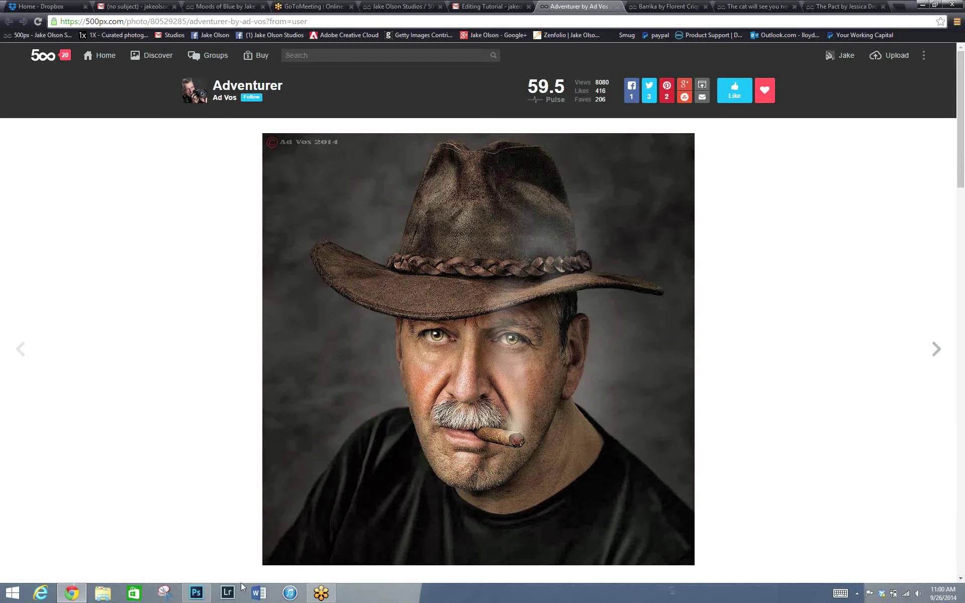
click(195, 594)
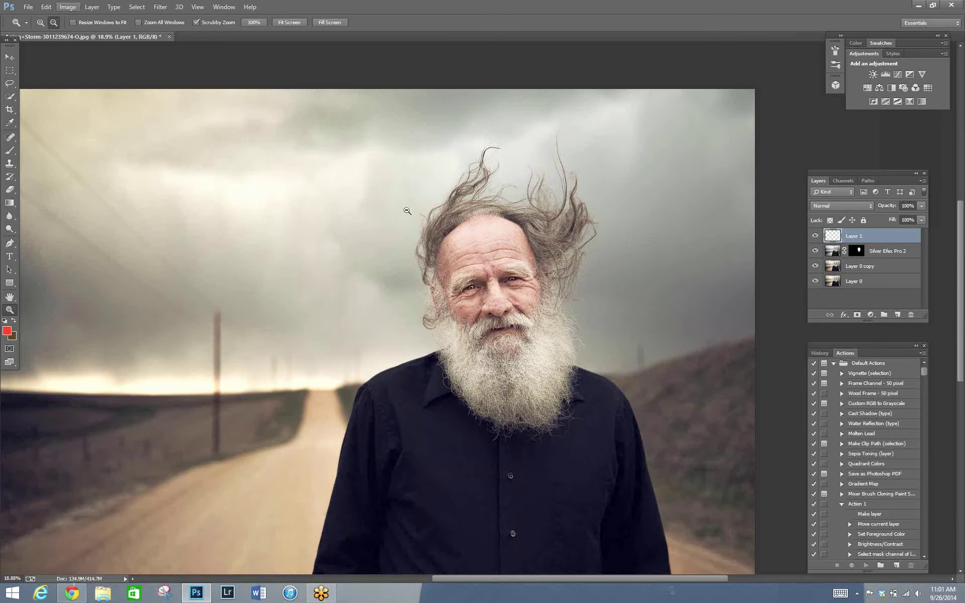
Fill Layer 1 with the dark brown colour #1f0f02.
click(68, 7)
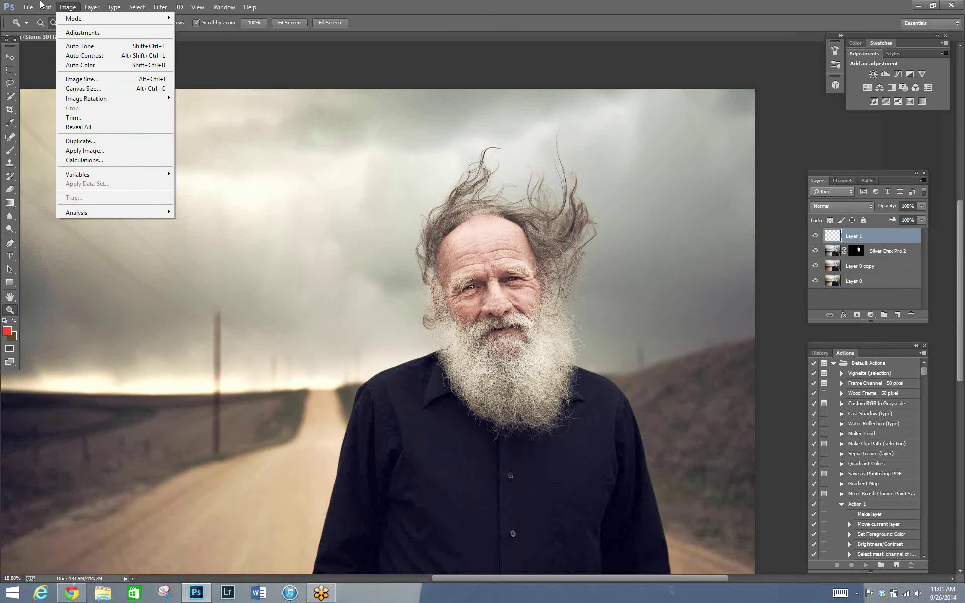
click(75, 150)
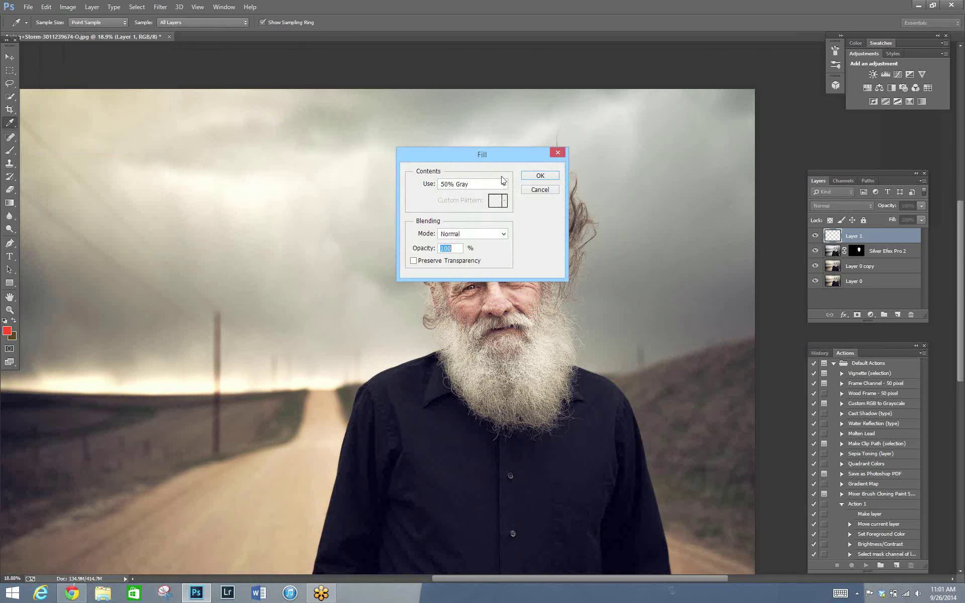
click(505, 184)
click(454, 208)
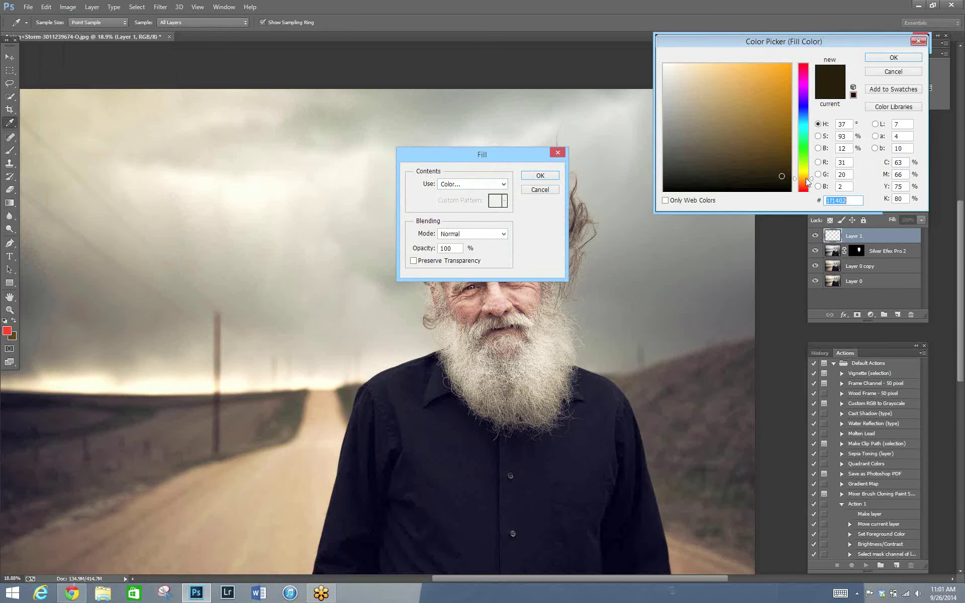
click(803, 183)
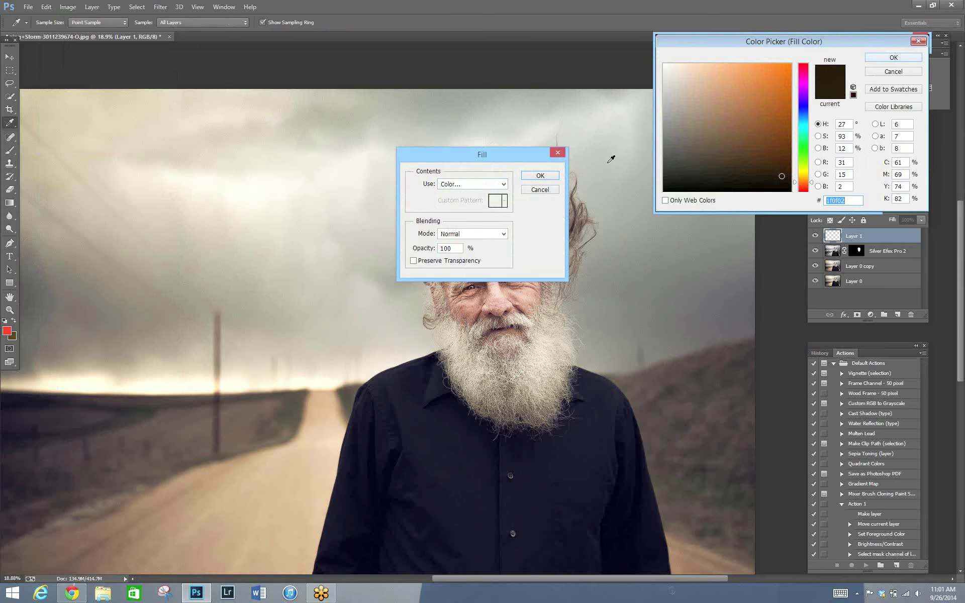
click(885, 58)
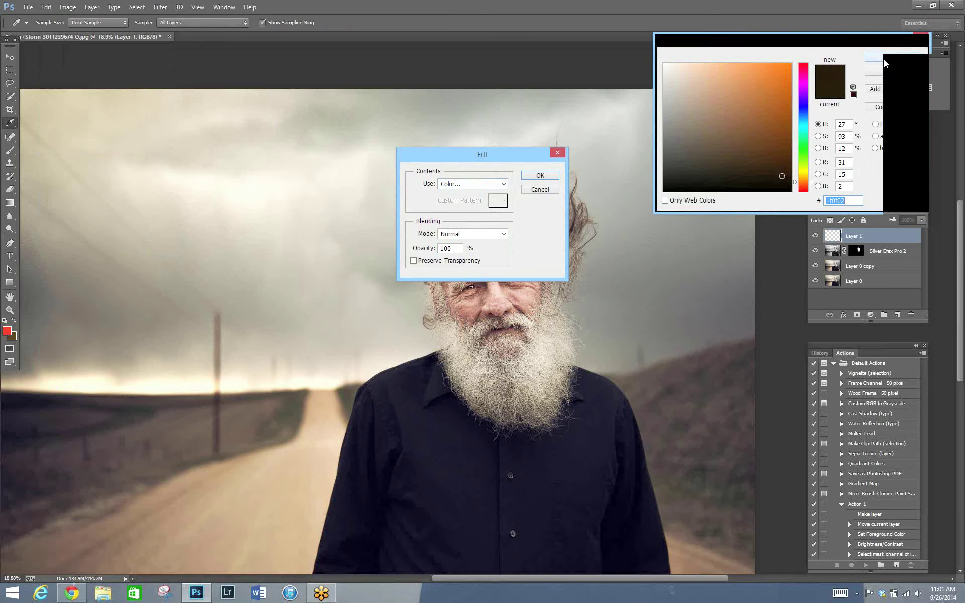
click(540, 175)
key(z)
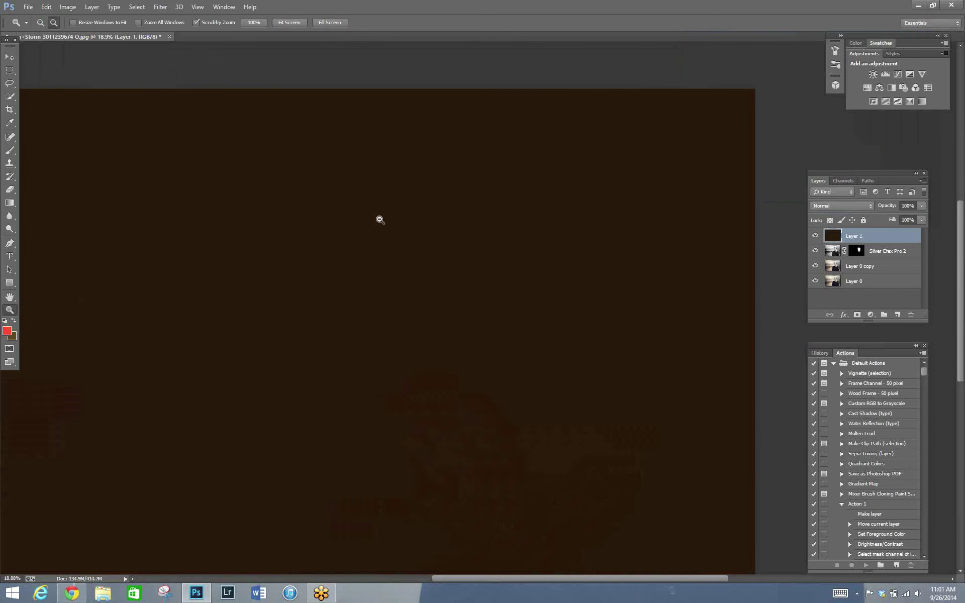
Blend the brown layer as Soft Light at 29% opacity and compare with the 500px page.
click(380, 220)
click(855, 205)
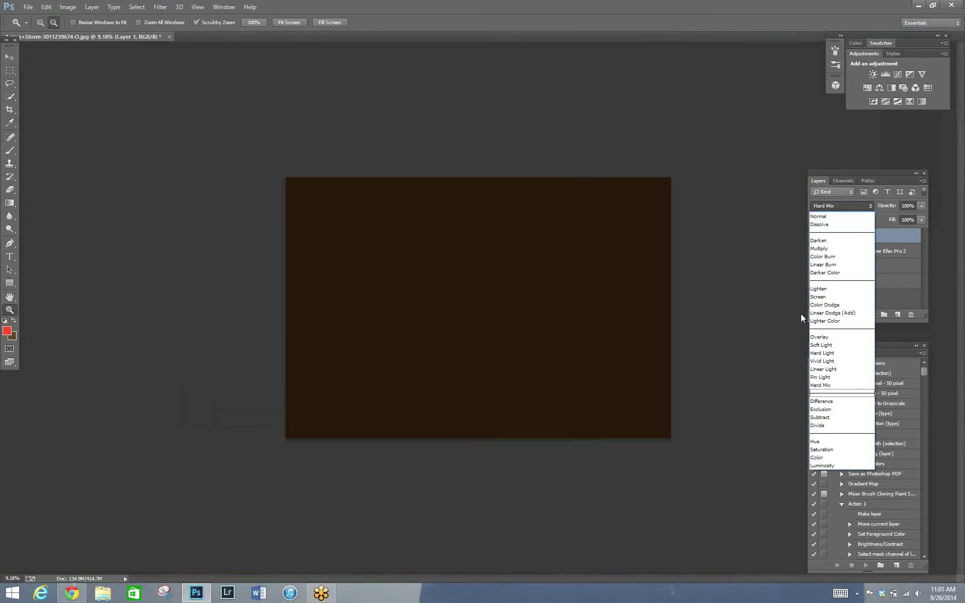
key(s)
key(o)
key(Return)
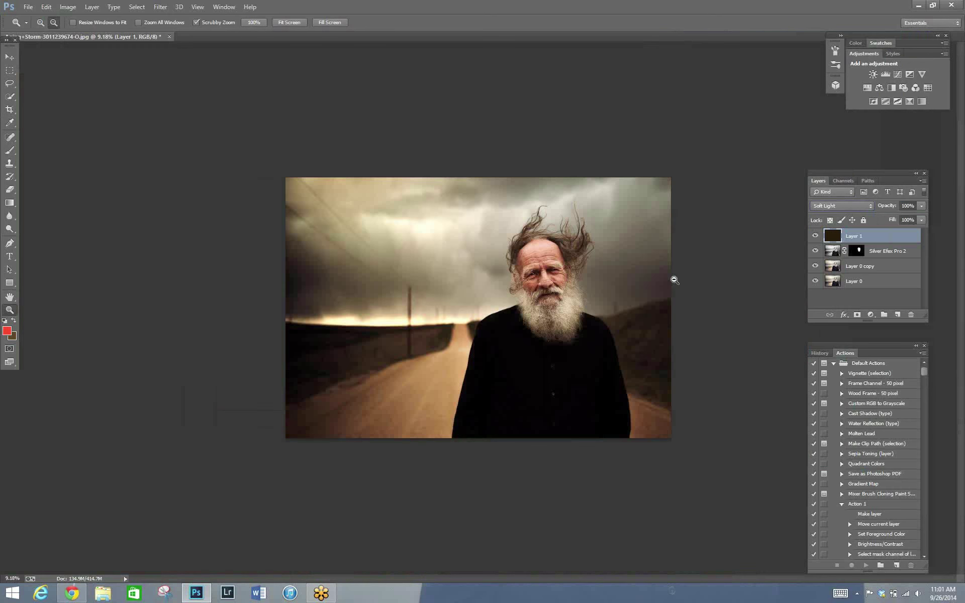
click(921, 220)
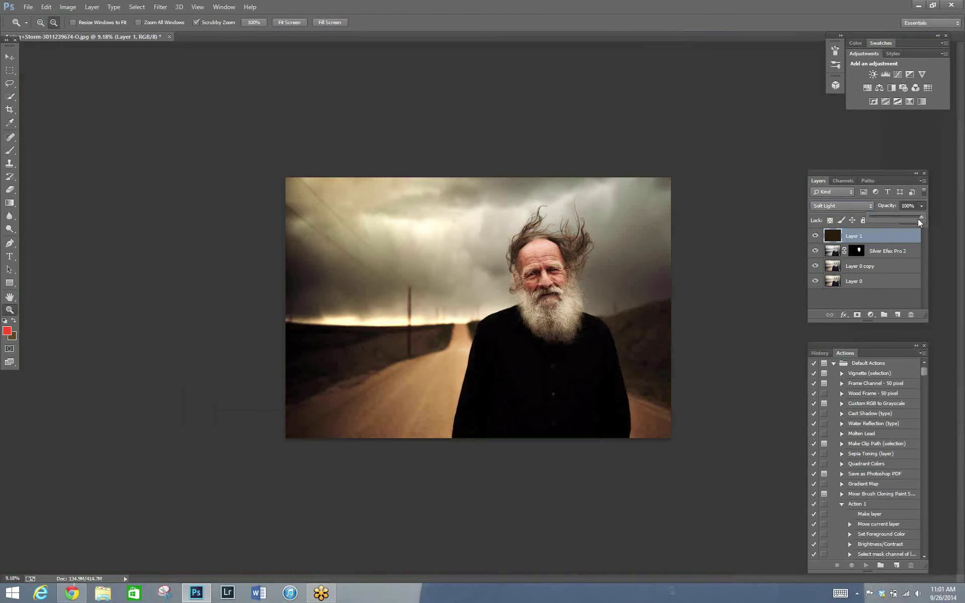
drag(896, 219, 885, 219)
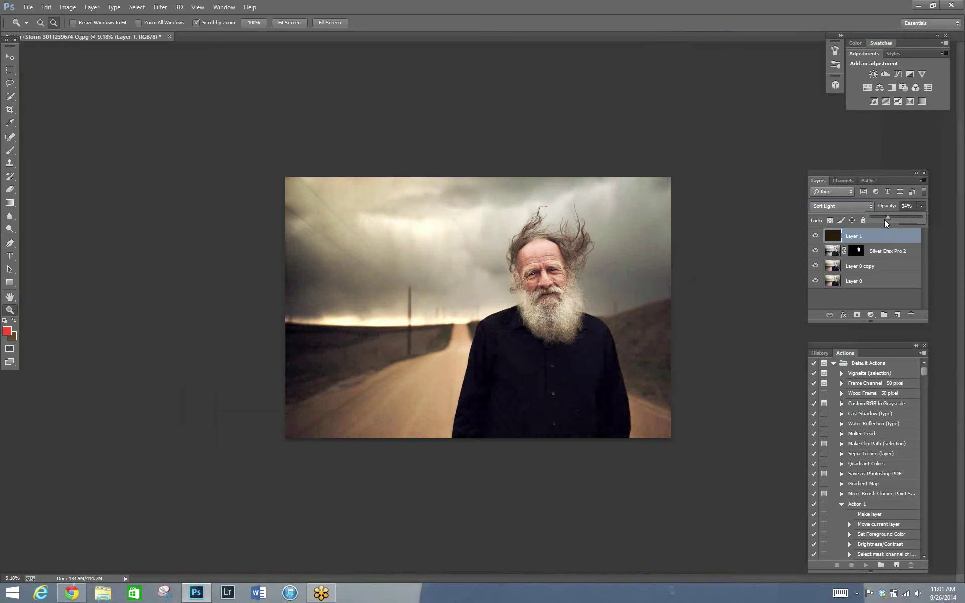
click(368, 324)
drag(595, 317, 595, 317)
click(923, 206)
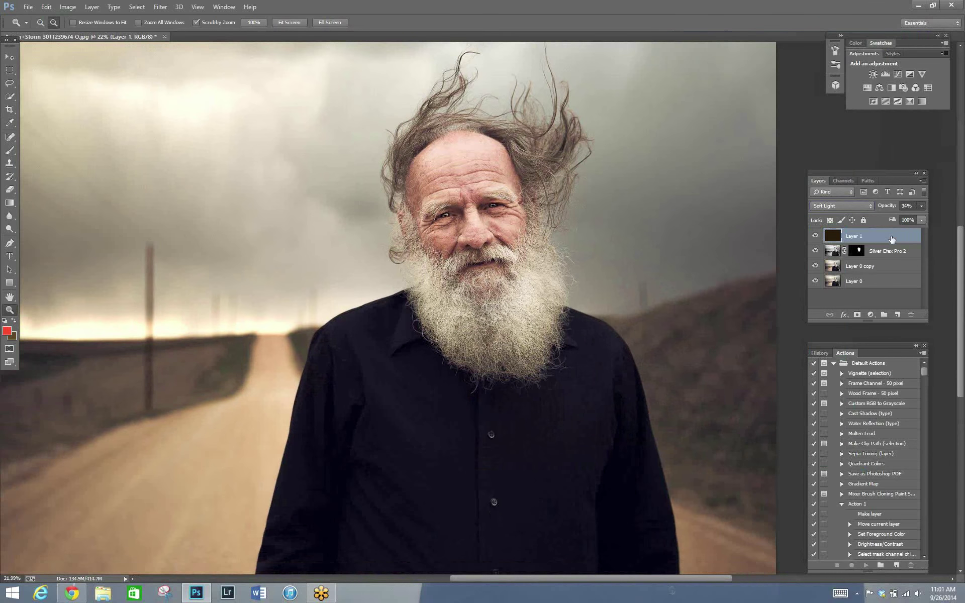
drag(890, 219, 888, 220)
click(72, 595)
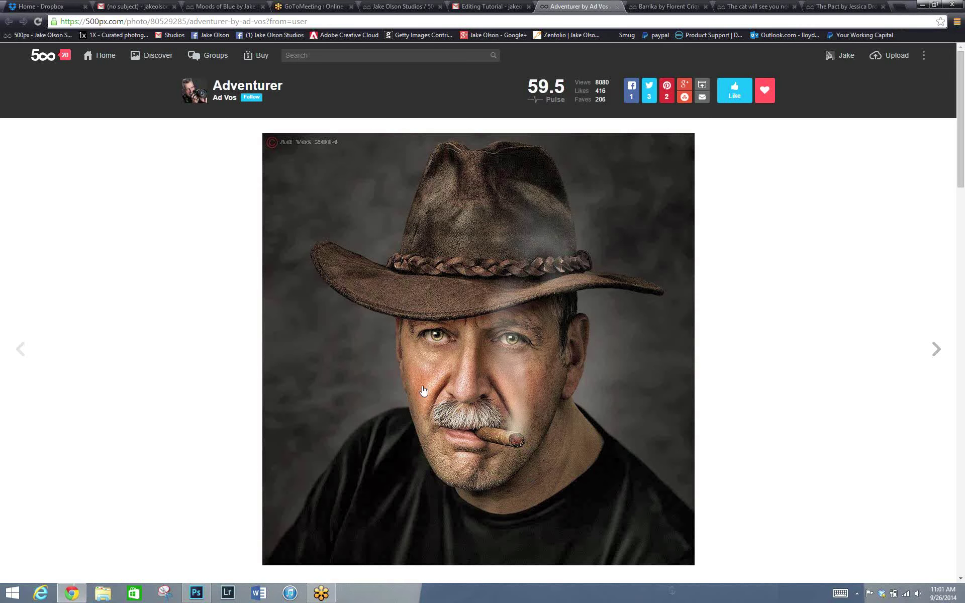
click(923, 6)
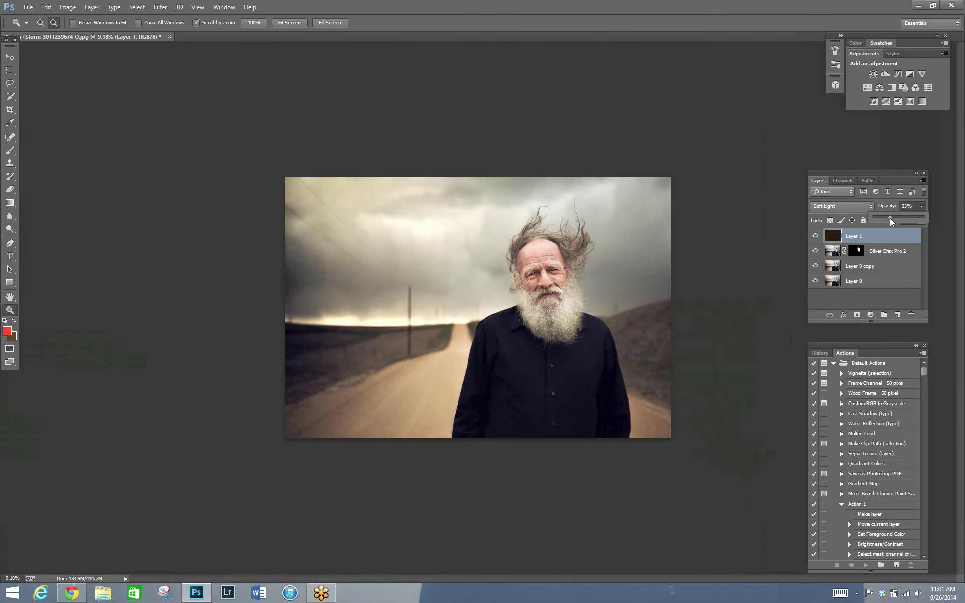
Raise the brown layer's opacity to 46%, add a white layer mask, and reset default colours.
drag(895, 218, 897, 221)
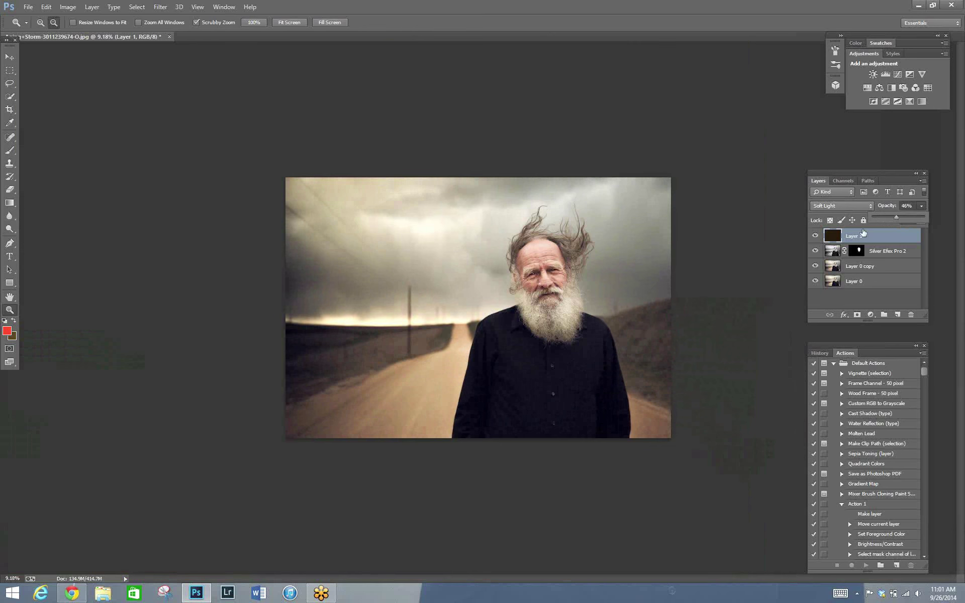
drag(623, 274, 842, 302)
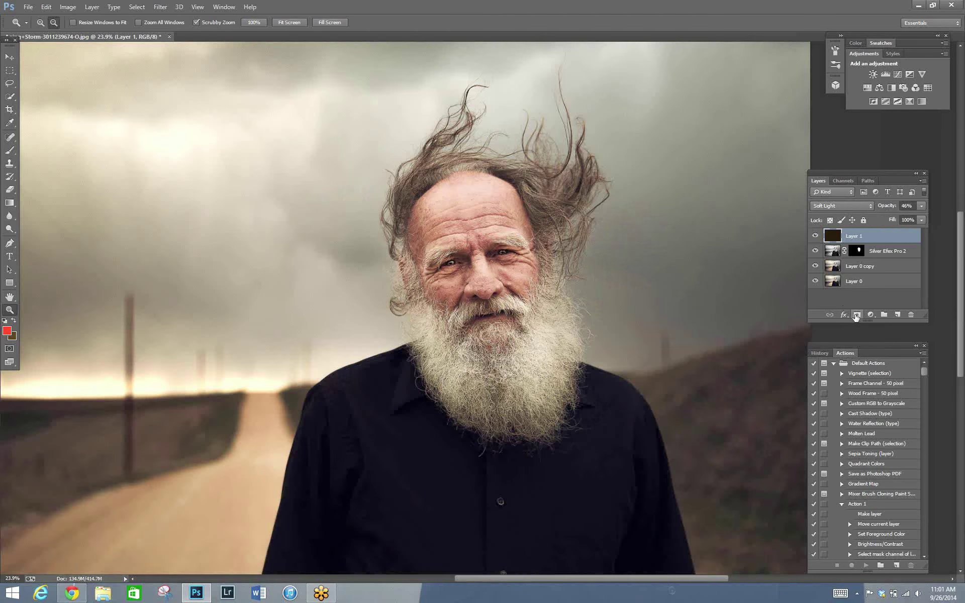
click(856, 317)
key(d)
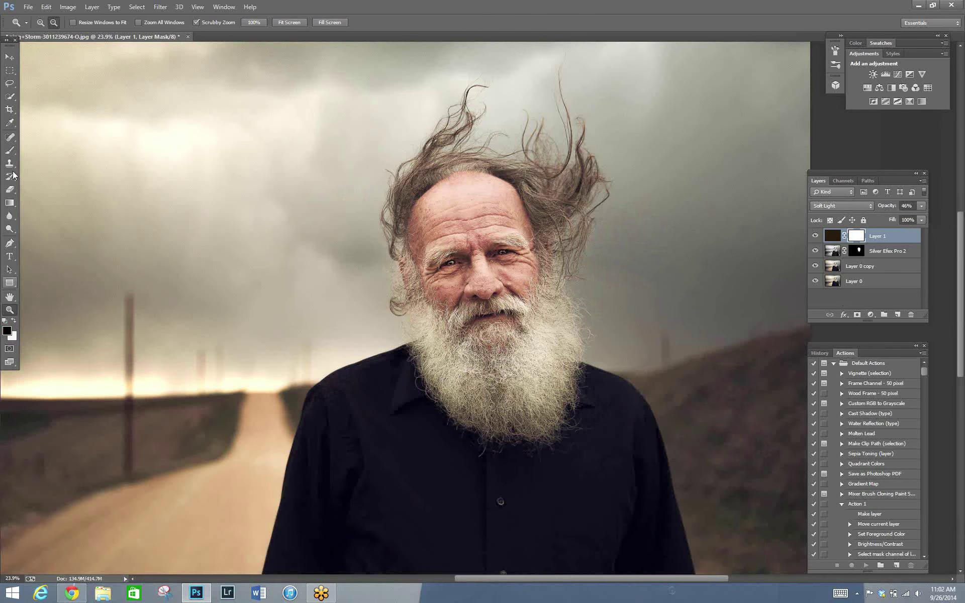
Paint the mask over the man's right eye with a 53% opacity brush.
click(15, 148)
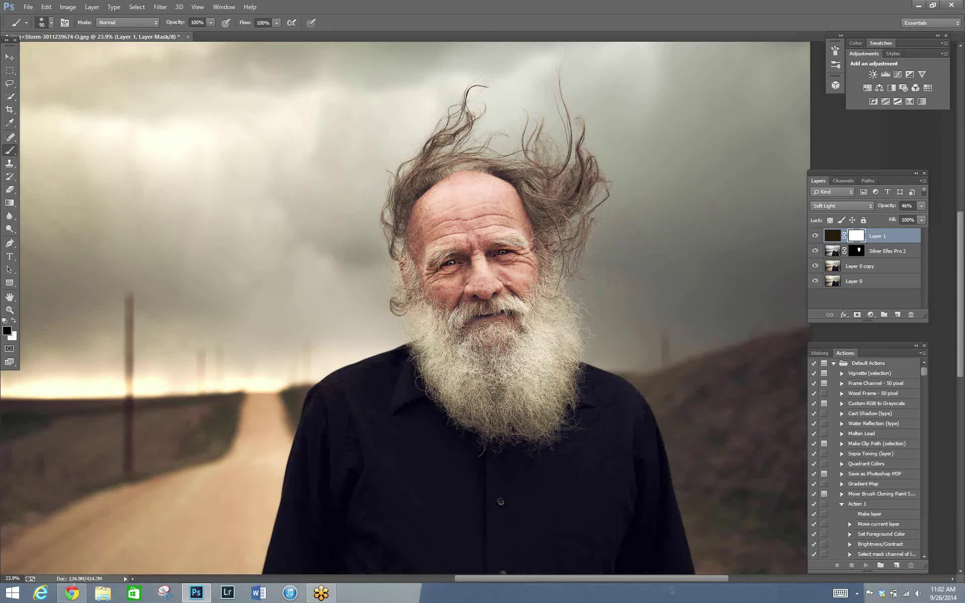
click(47, 7)
click(60, 37)
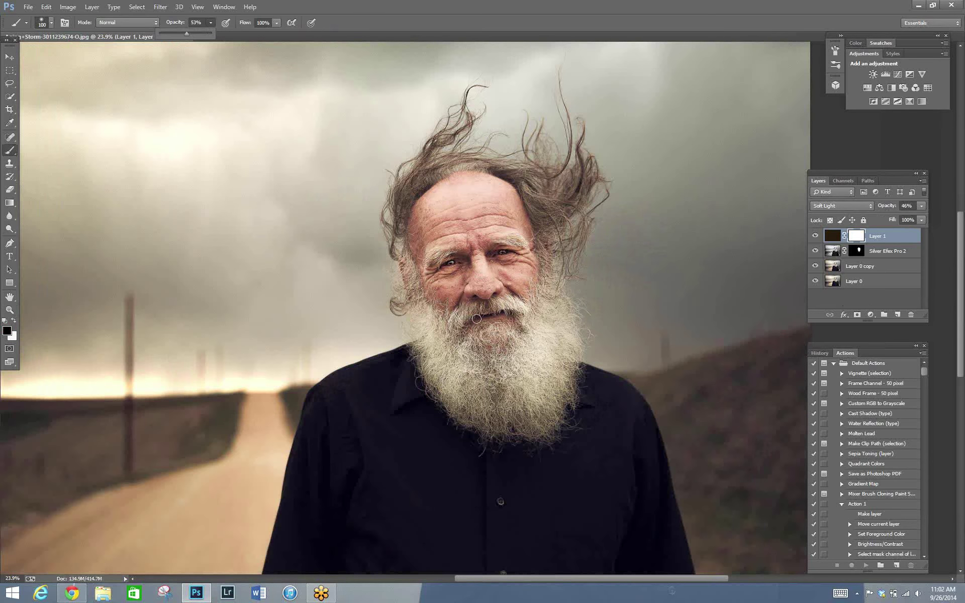
key(5)
key(3)
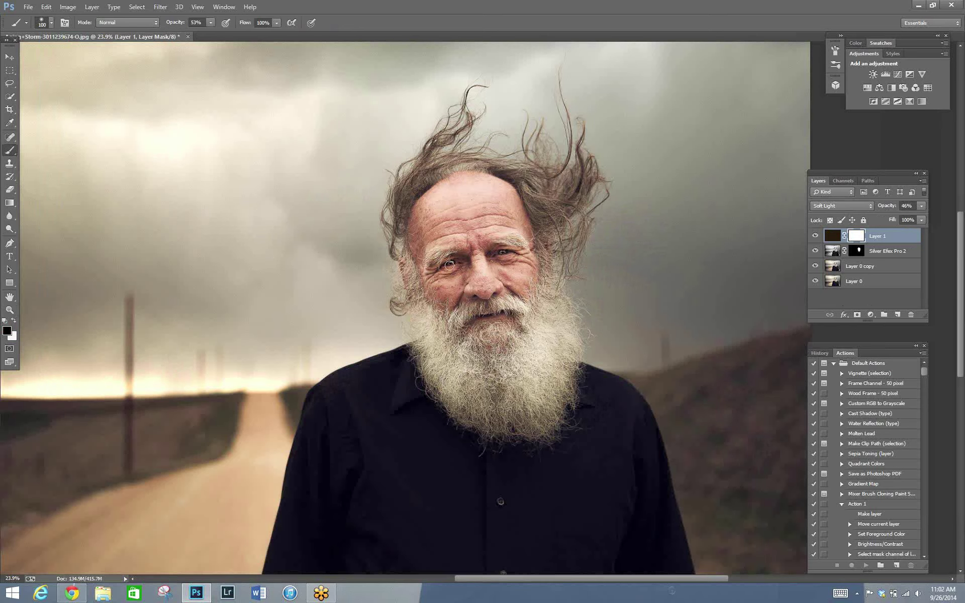
drag(443, 266, 455, 265)
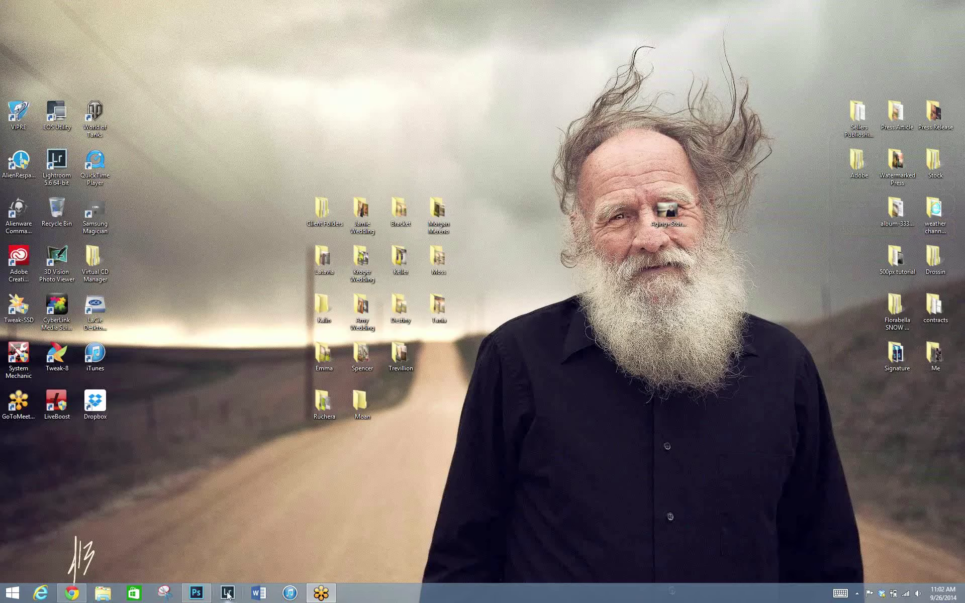
Brush a local adjustment over the girl's face with Clarity 100, Exposure 0.27, temperature and highlights reset.
click(227, 593)
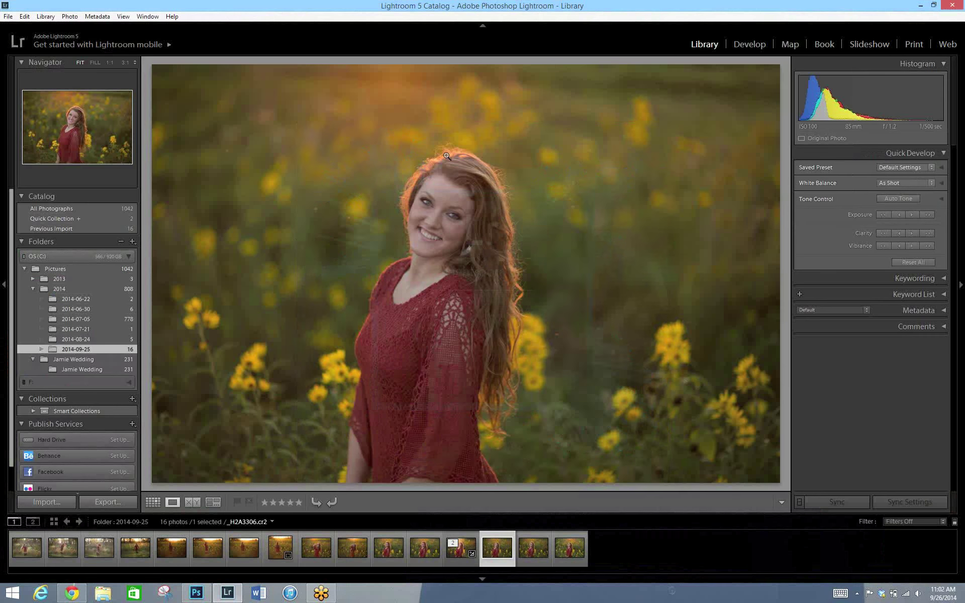
click(743, 43)
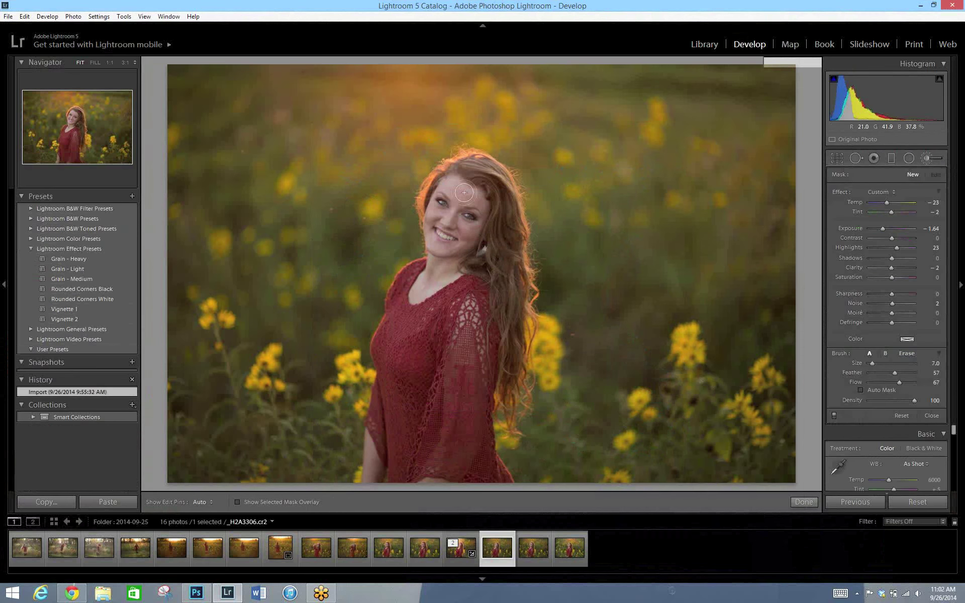
mouse_move(463, 230)
mouse_down()
mouse_move(440, 191)
mouse_move(438, 252)
mouse_move(448, 215)
mouse_move(475, 186)
mouse_up()
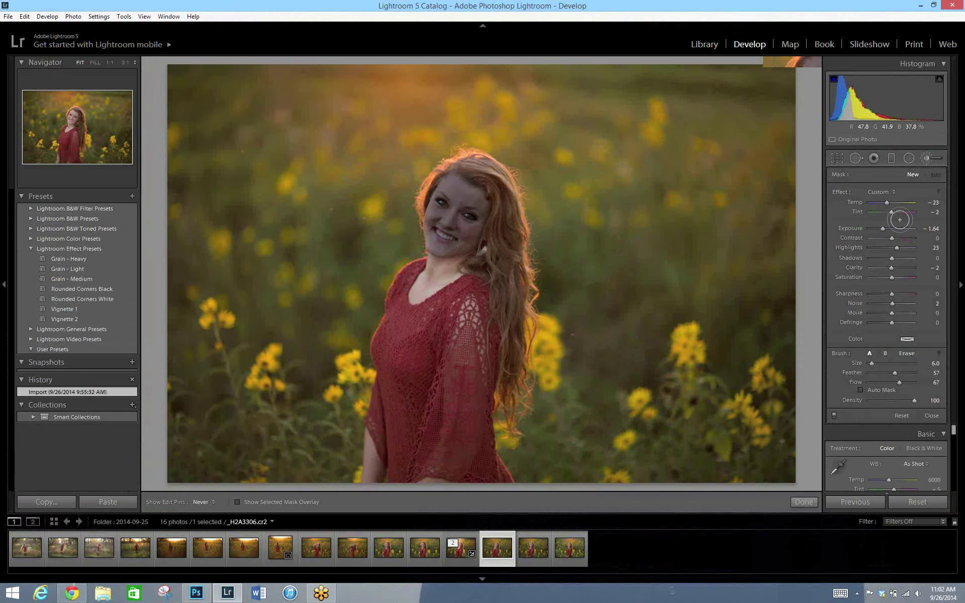
drag(899, 220, 894, 232)
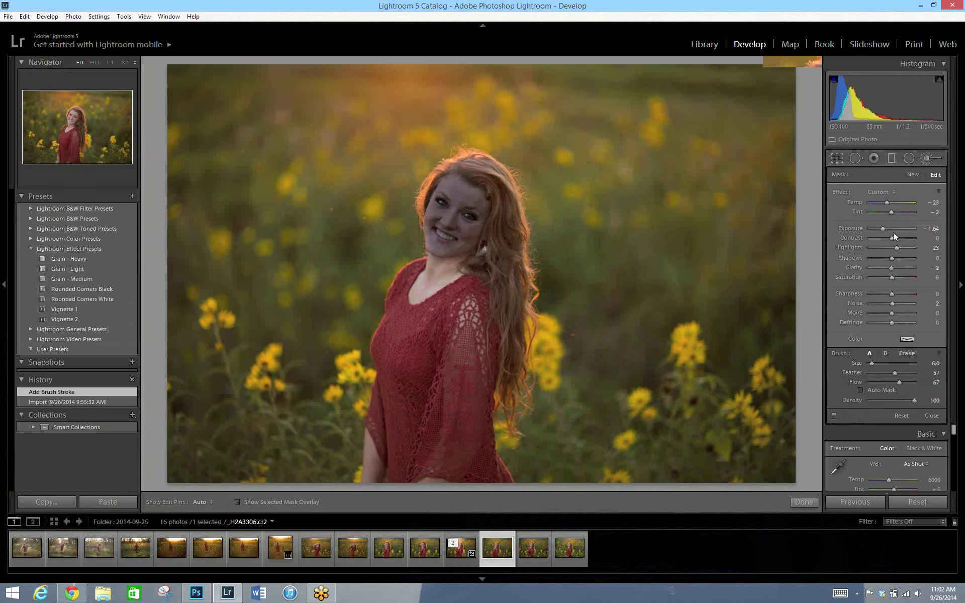
click(894, 232)
double_click(895, 248)
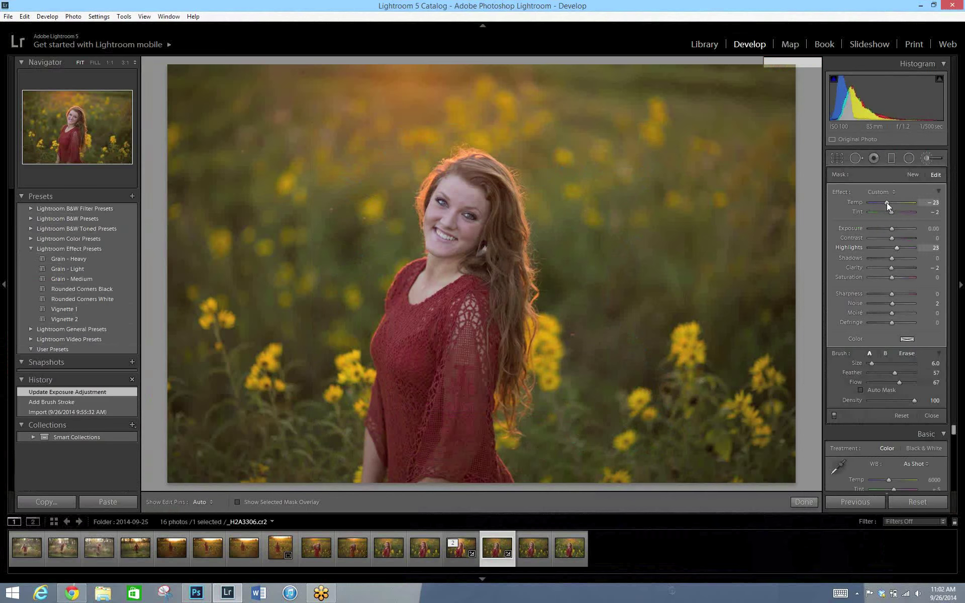
double_click(894, 228)
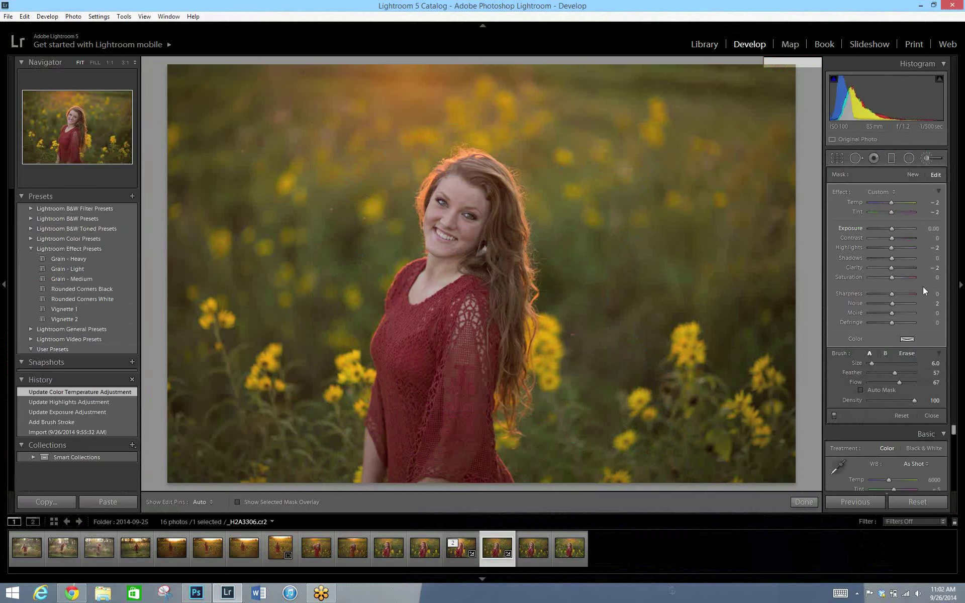
click(925, 270)
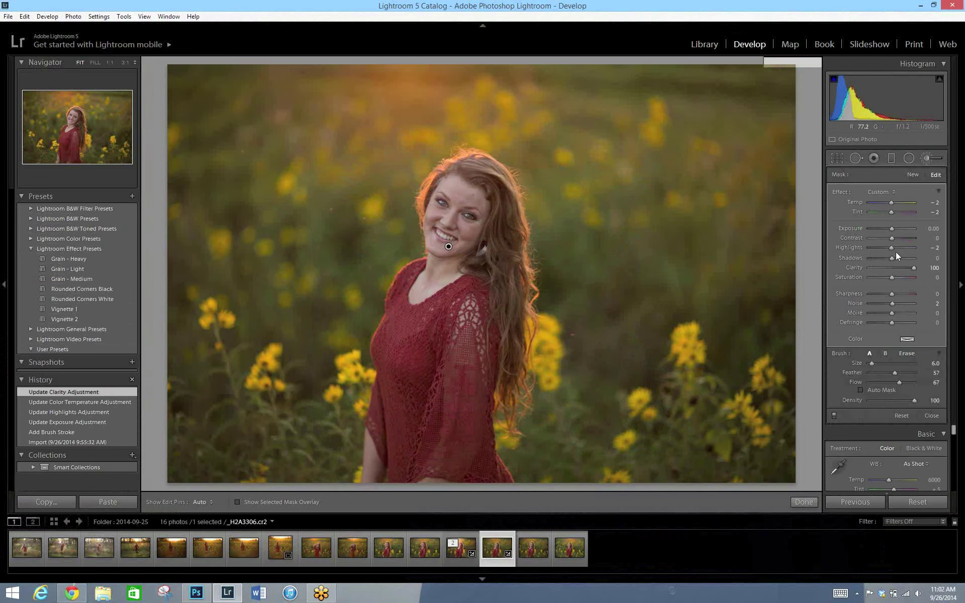
drag(893, 230, 894, 231)
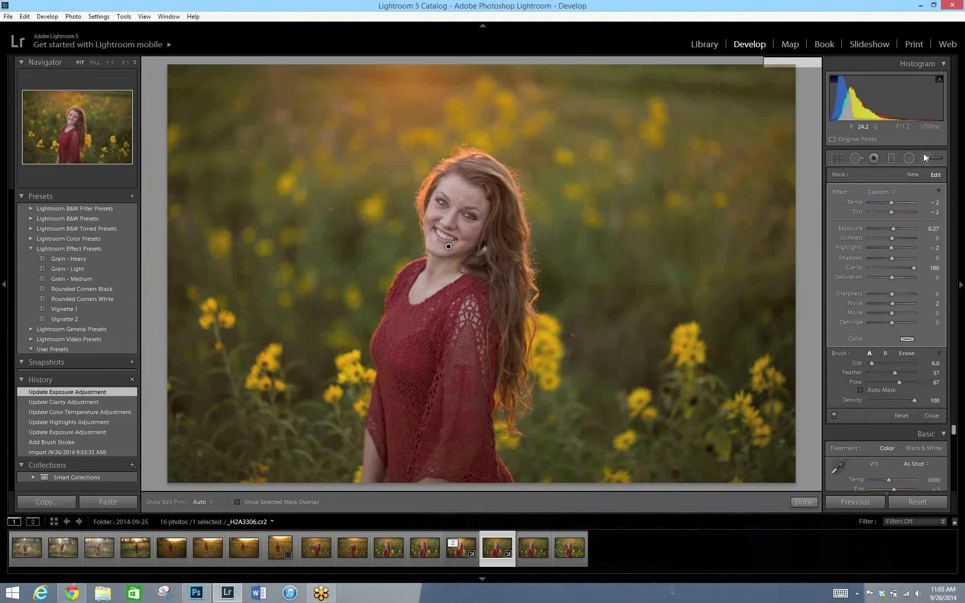
Check the face at 1:1, cut the face adjustment's Clarity to 2, and return to Photoshop.
key(k)
click(453, 206)
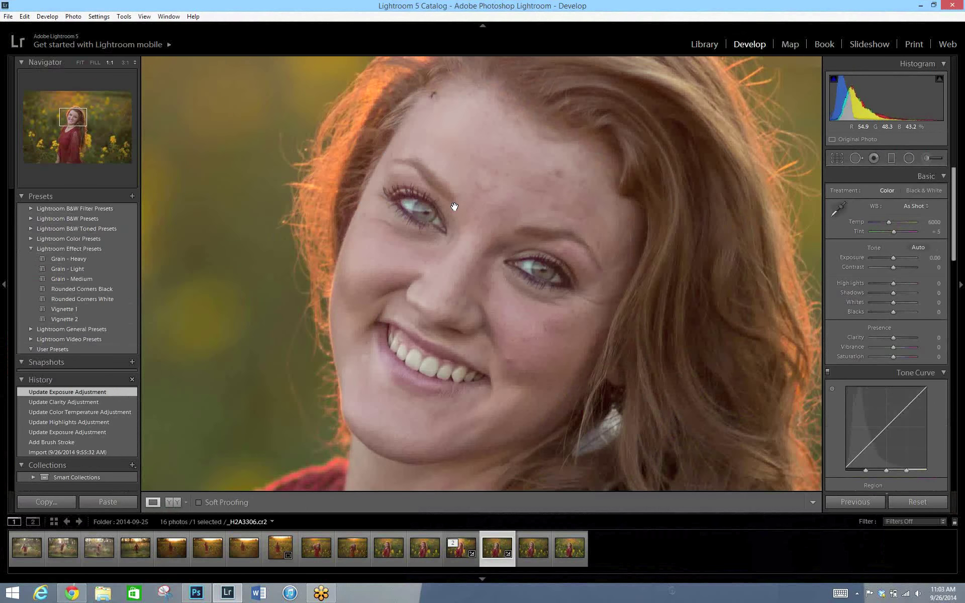
key(z)
key(k)
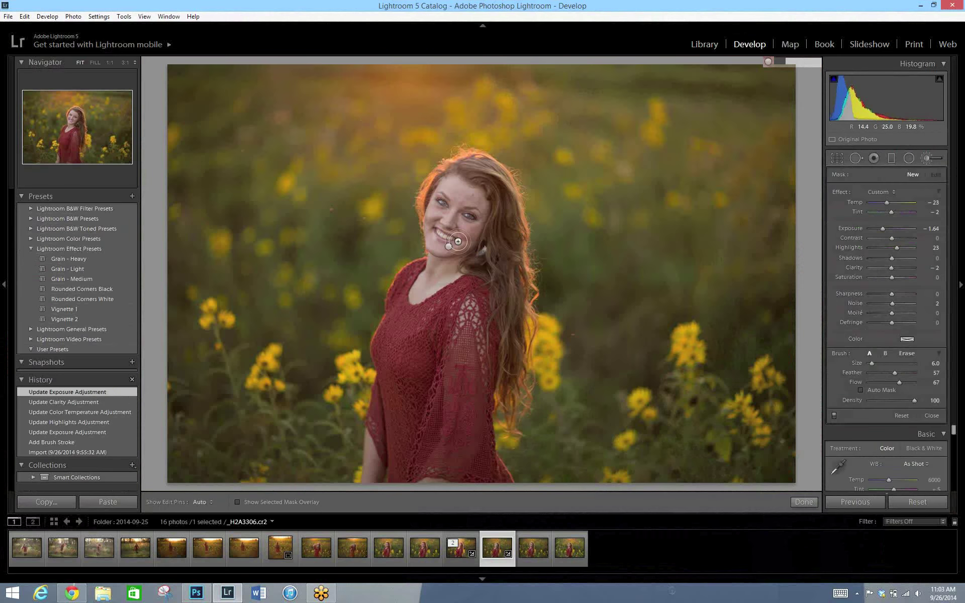
click(891, 268)
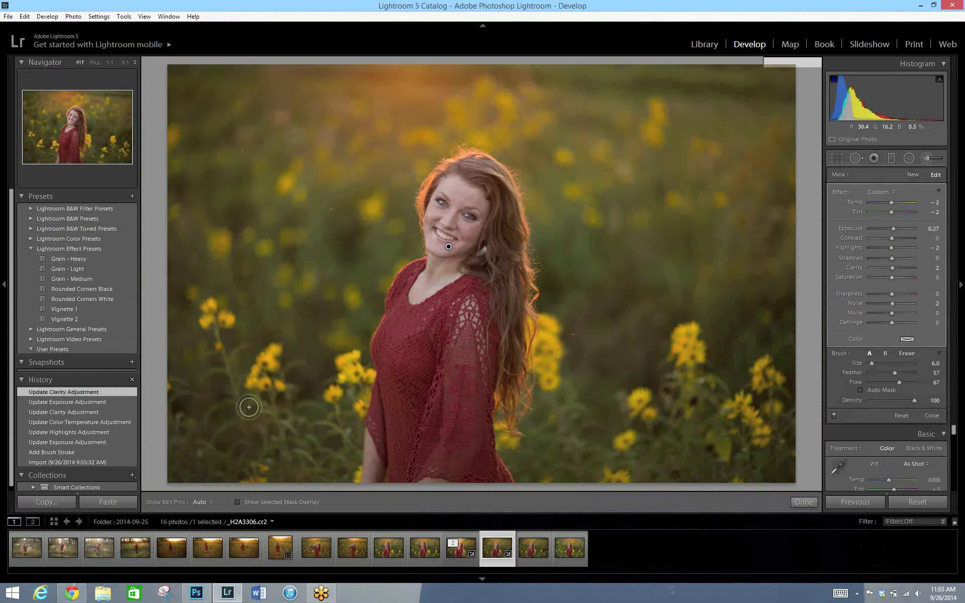
click(202, 592)
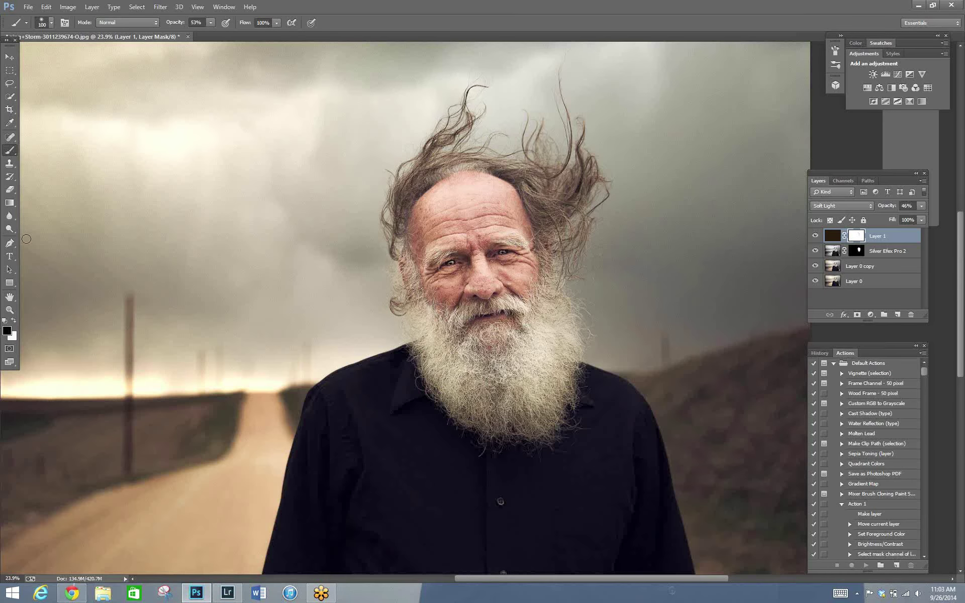
Lower Layer 1's brown Soft Light tone to 22% opacity, then bring up Chrome.
click(9, 309)
drag(496, 274, 613, 277)
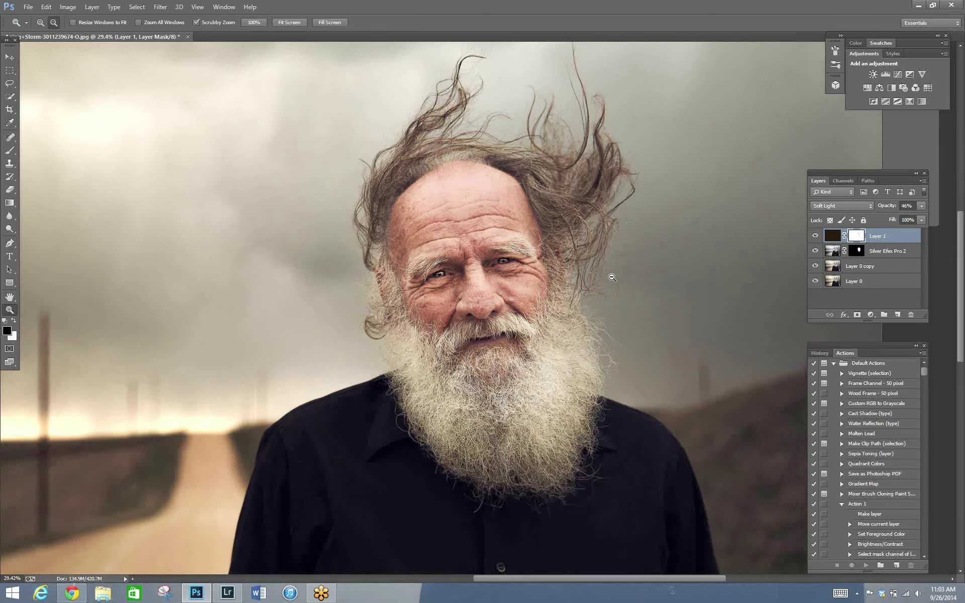
alt+click(612, 278)
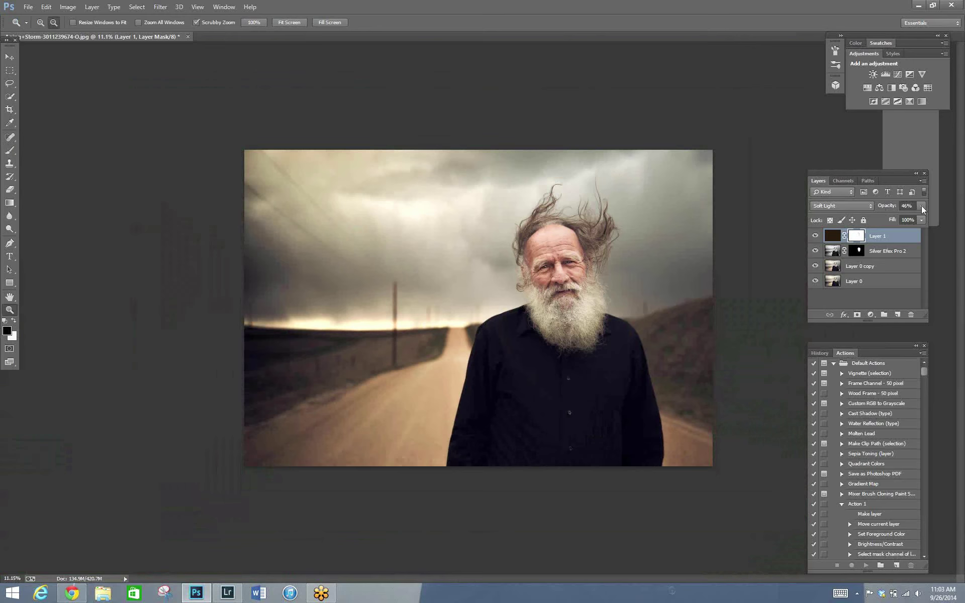
drag(883, 219, 885, 220)
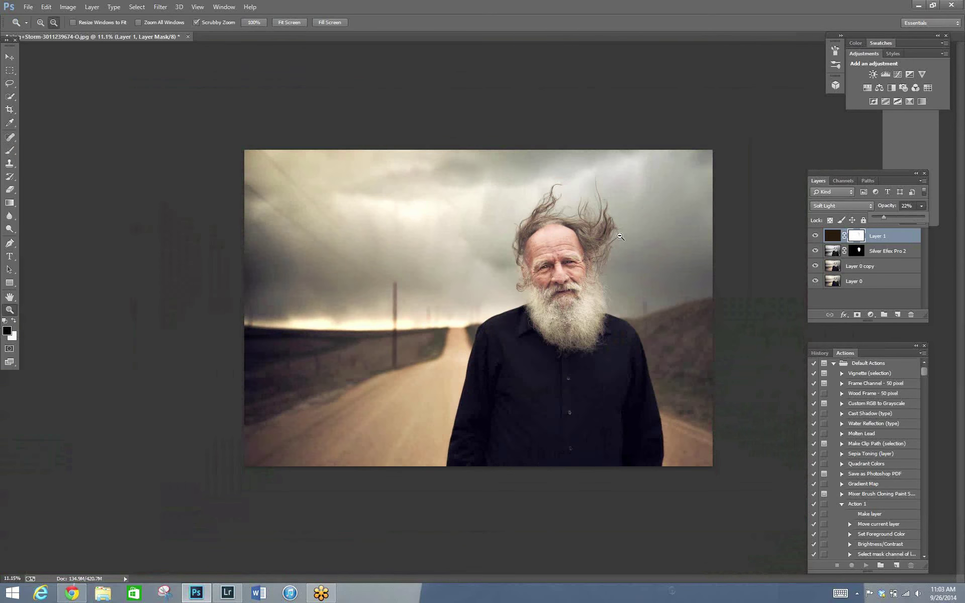
click(72, 593)
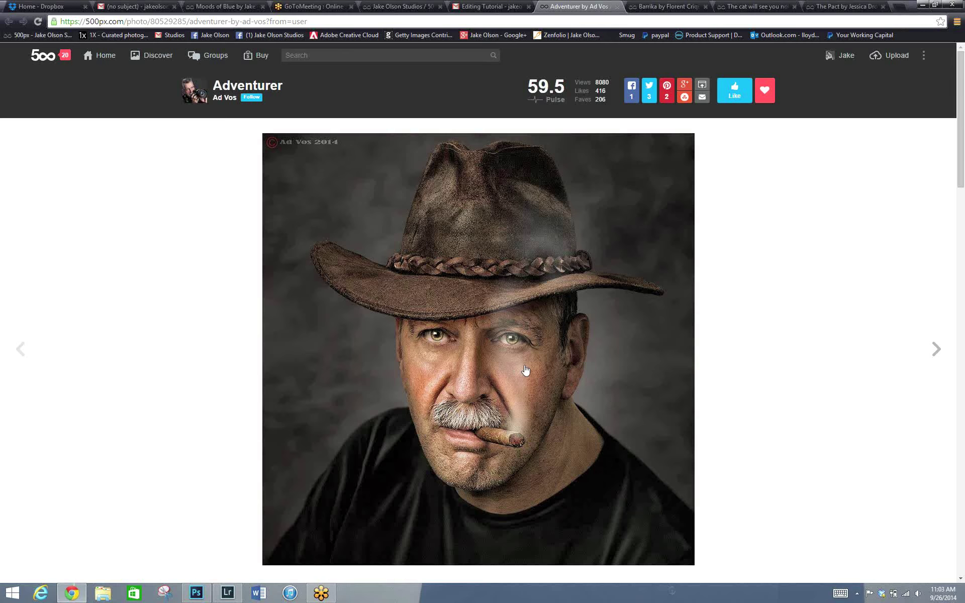
From the tutorial request email, open the bicycle and 'Blue eyes and autumn leaves' sample links.
click(490, 6)
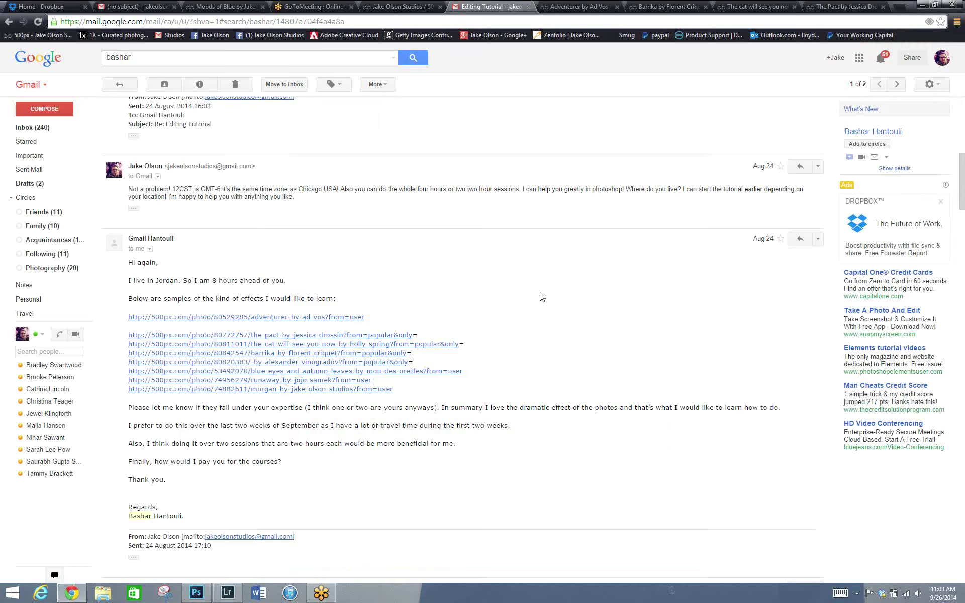
click(288, 362)
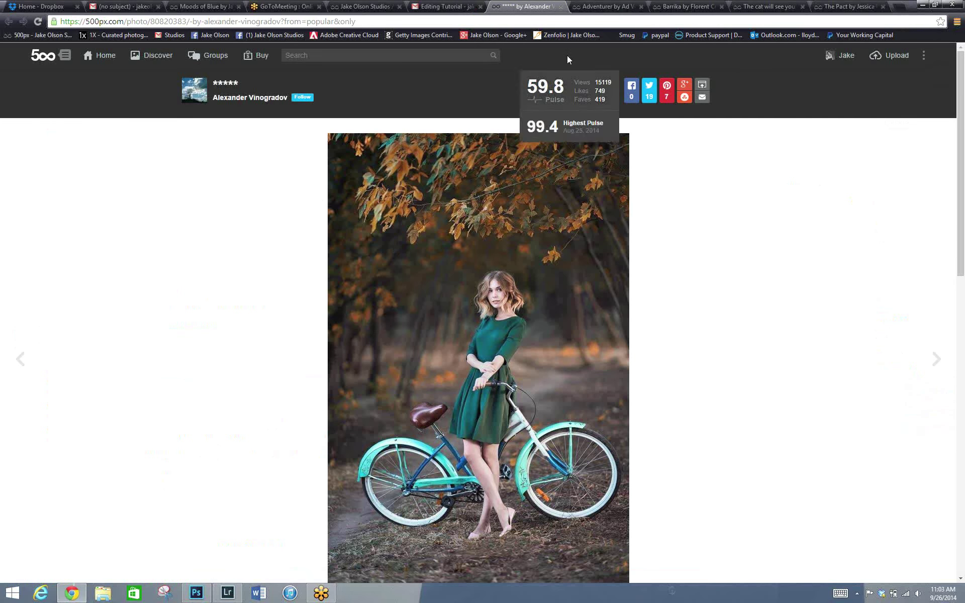
click(442, 7)
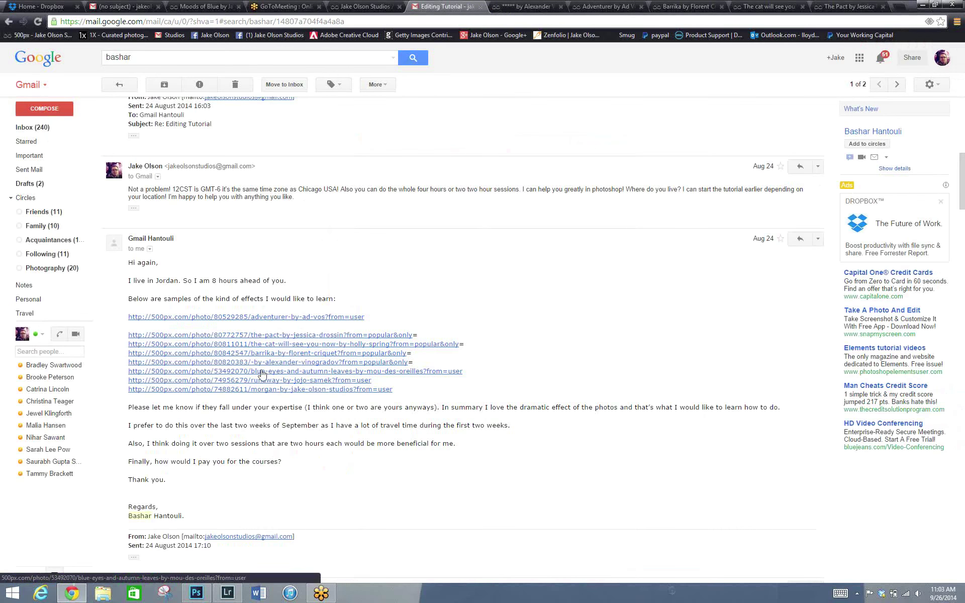
click(261, 372)
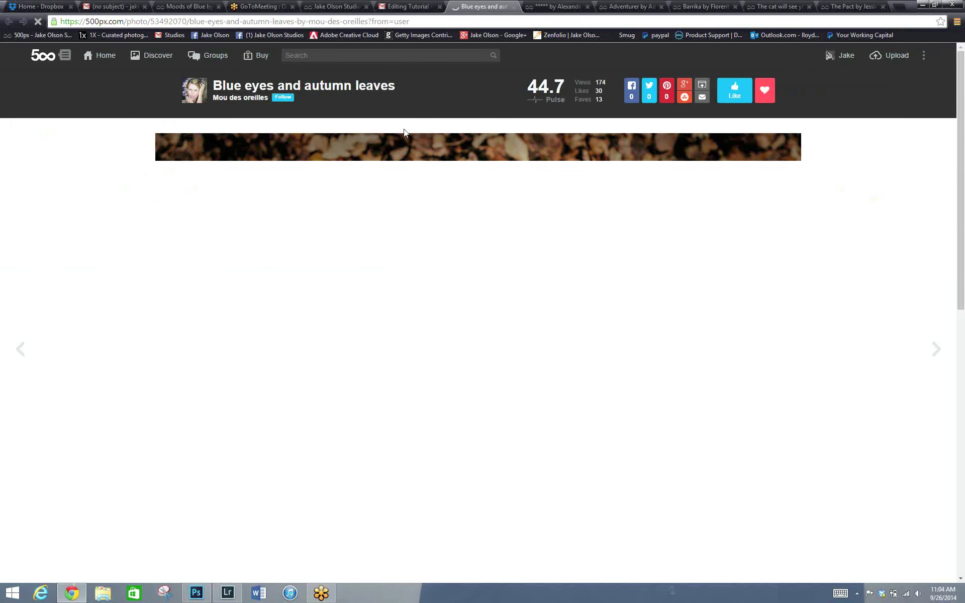
Review the sample pages, then close the bicycle, Adventurer, Barrika, cat and Blue eyes tabs.
click(402, 11)
click(453, 11)
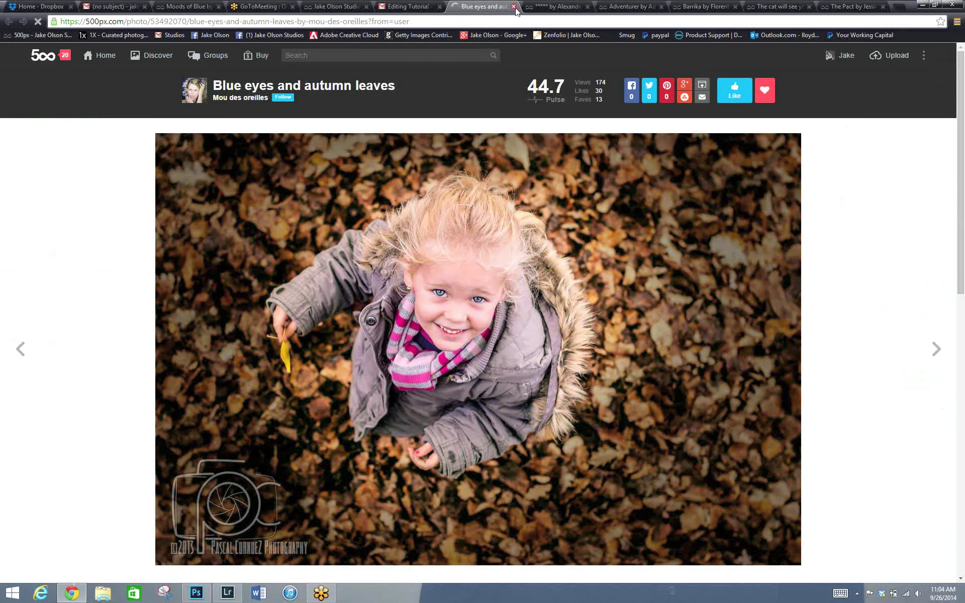
click(567, 7)
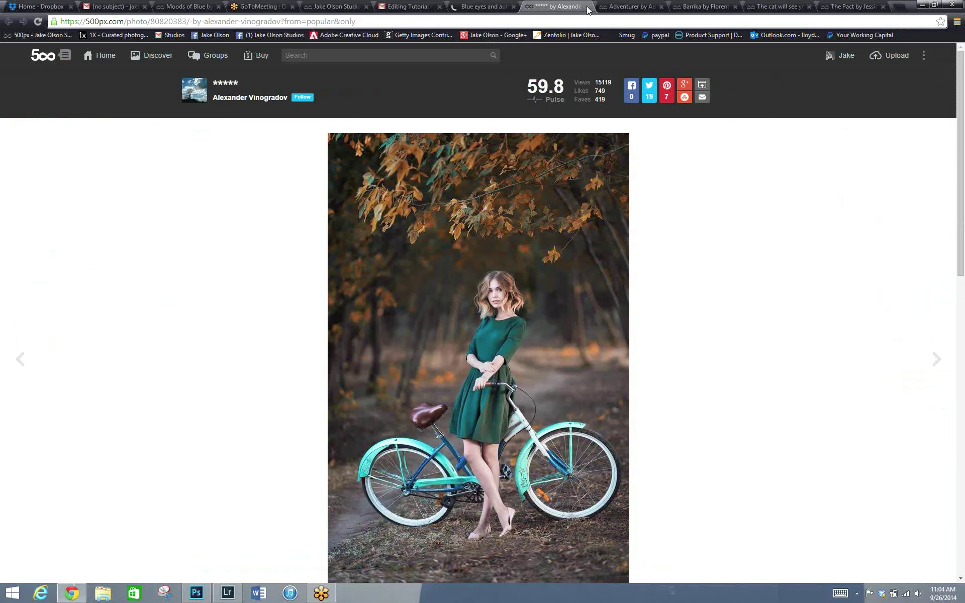
click(587, 6)
click(587, 6)
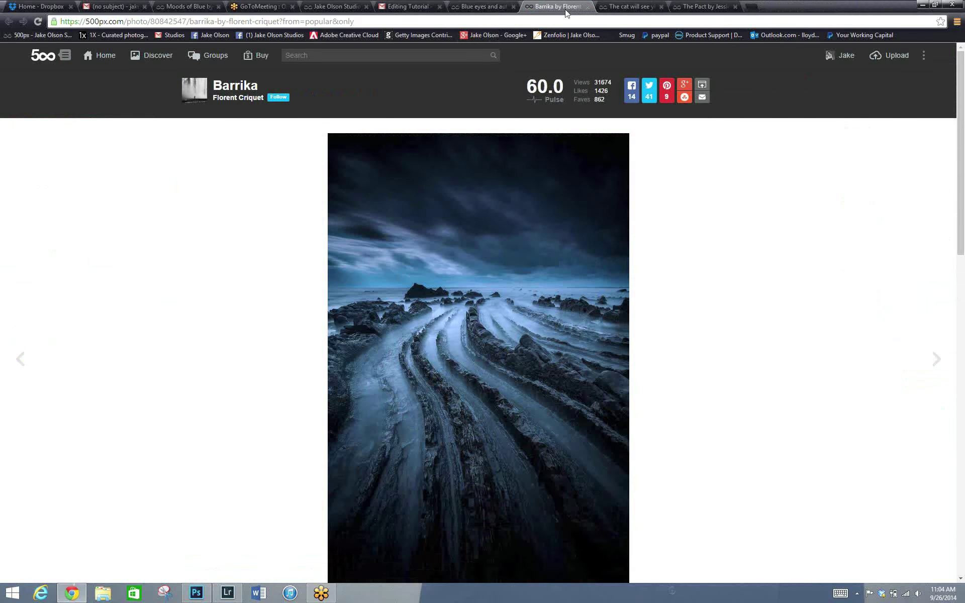
click(588, 6)
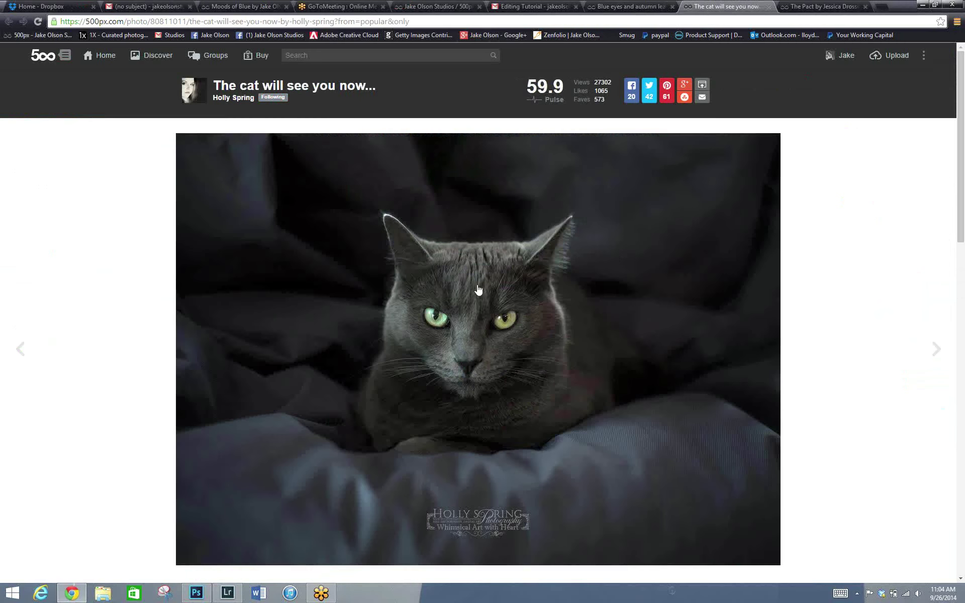
click(768, 7)
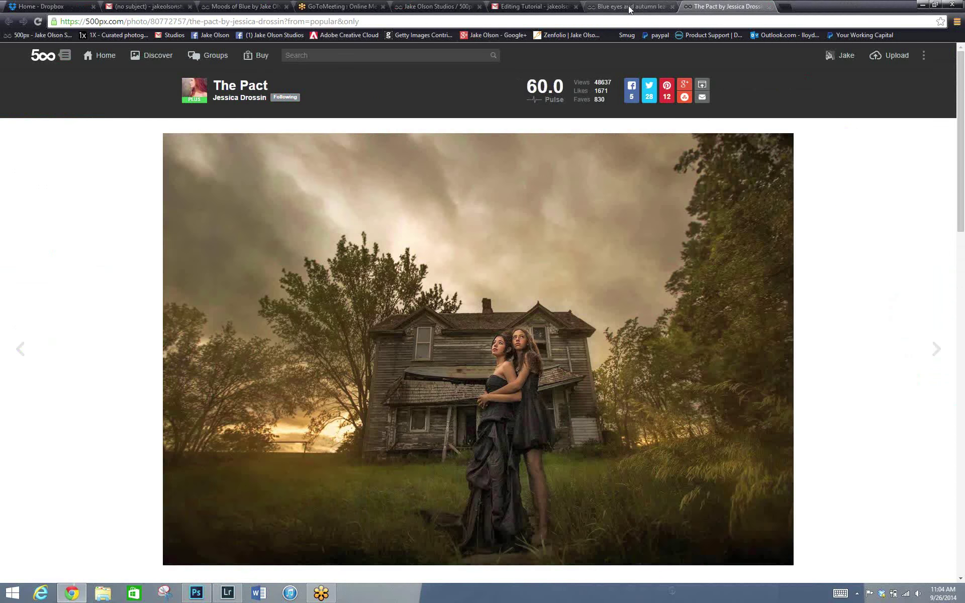
click(629, 6)
click(672, 6)
Reopen the Barrika photo link from the email and switch back to Lightroom.
click(518, 6)
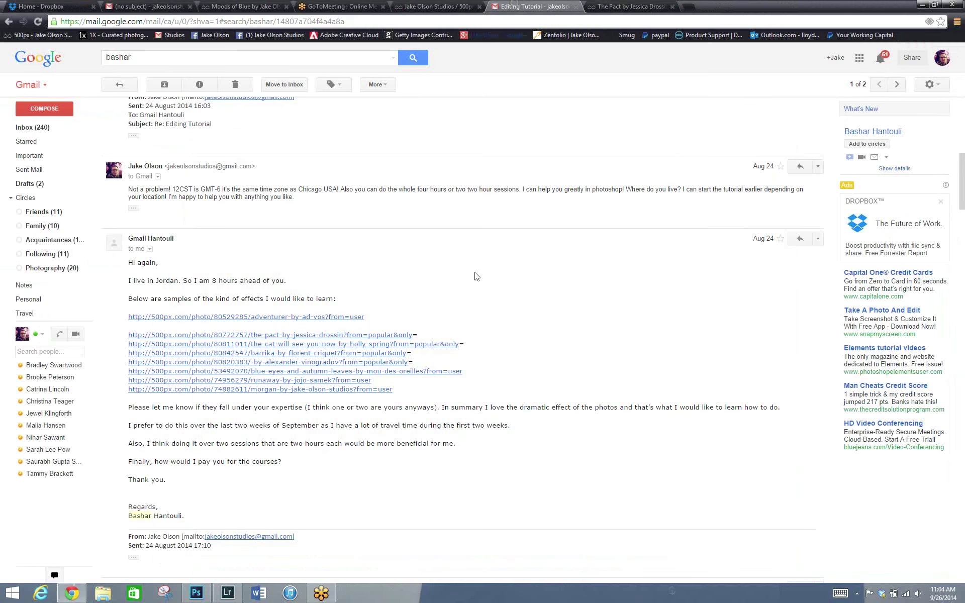
click(278, 355)
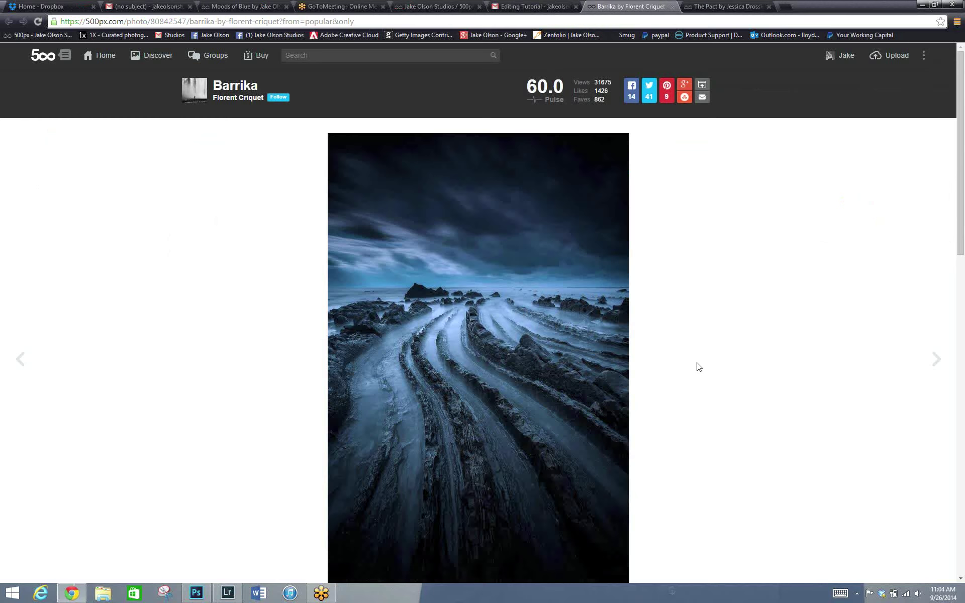
click(228, 591)
Show the 2014 folder's 808 photos in the Library grid, then return to the Barrika page.
click(714, 46)
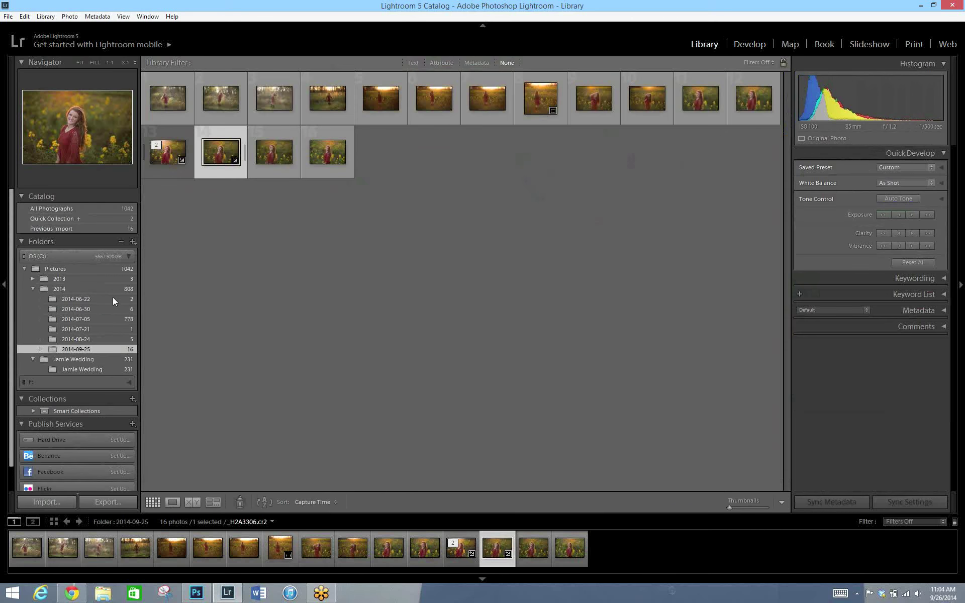
click(110, 289)
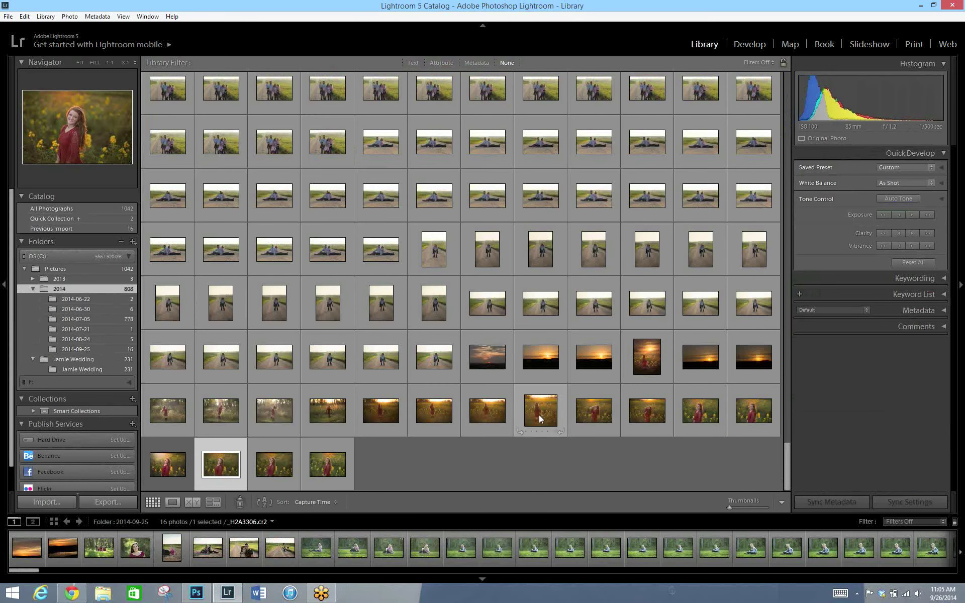
click(788, 416)
click(784, 461)
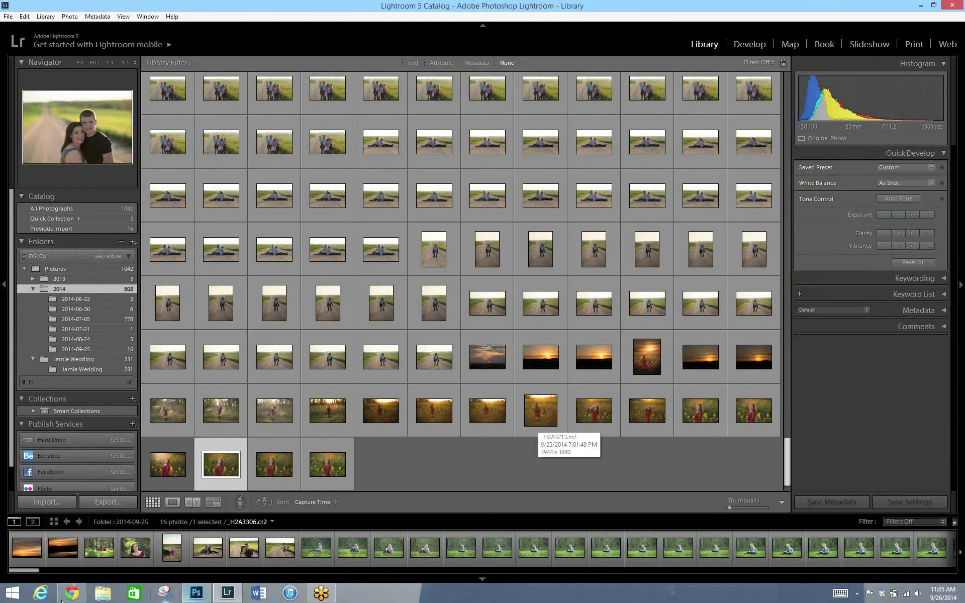
key(alt+Tab)
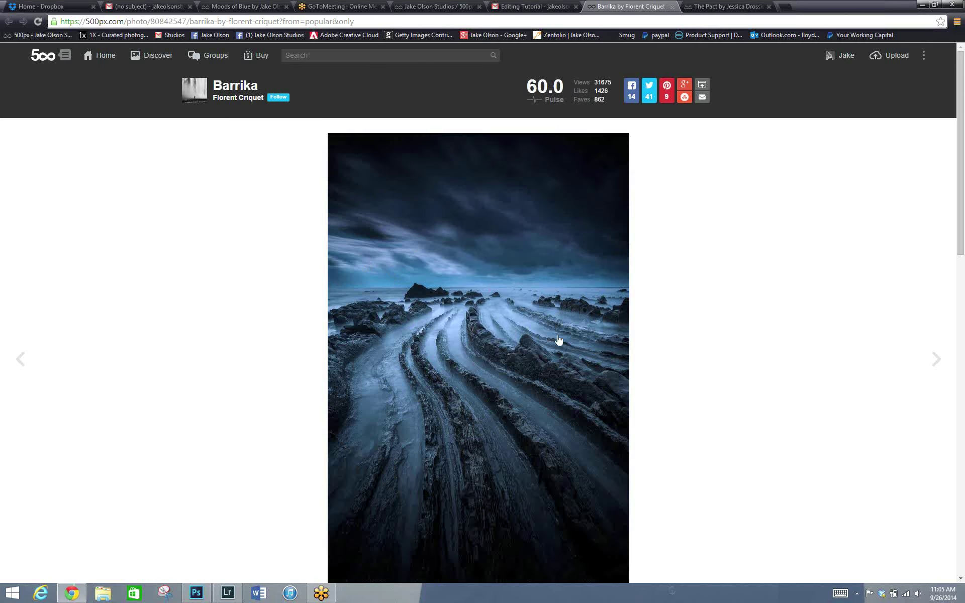
Switch from the 500px Barrika reference in Chrome to Lightroom.
click(228, 595)
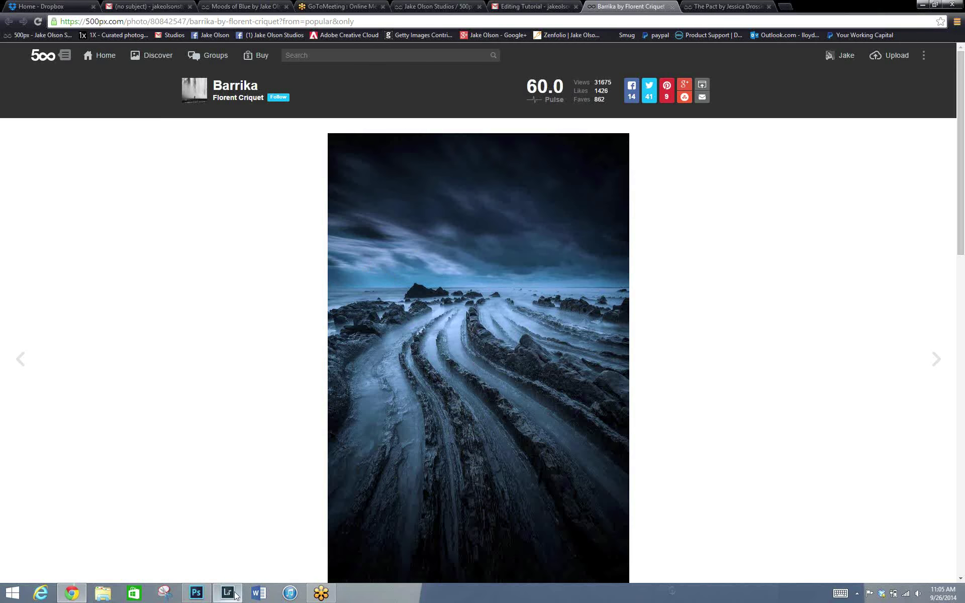
Open the sunset photo in the Develop module and lower Saturation to -48.
double_click(542, 358)
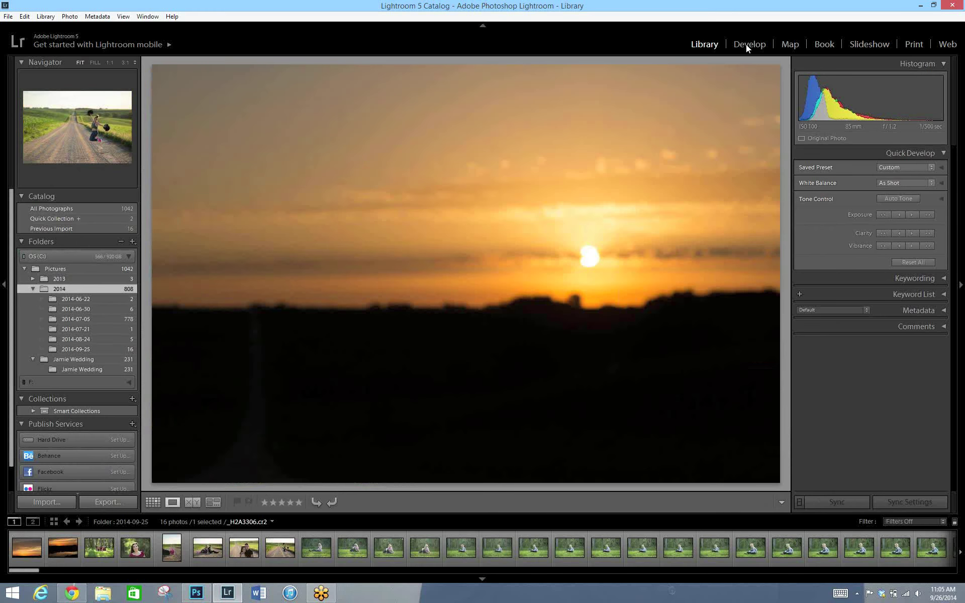
click(746, 45)
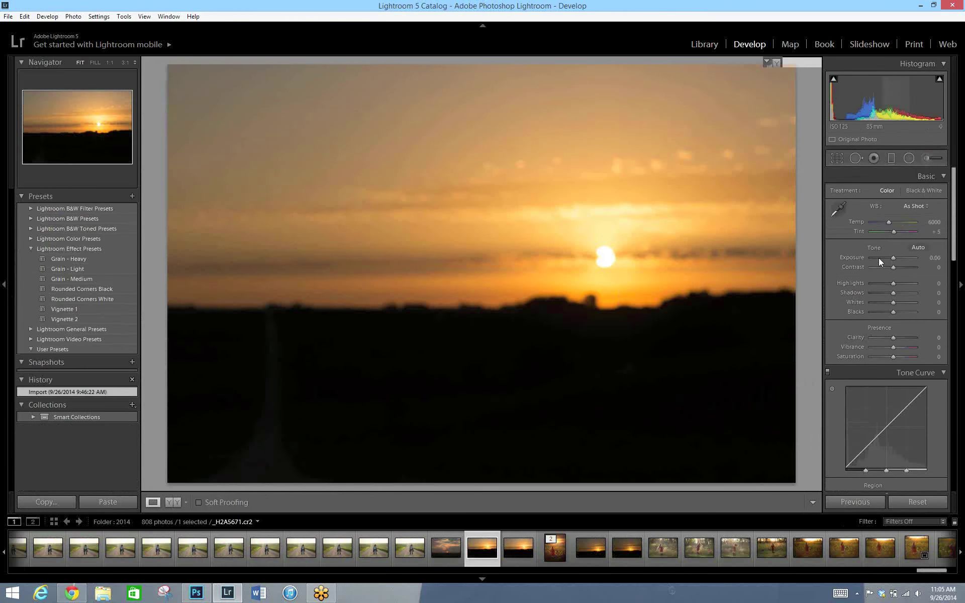
click(885, 356)
drag(888, 358, 886, 358)
Bring up the Split Toning panel's Highlights colour picker.
drag(953, 254, 962, 342)
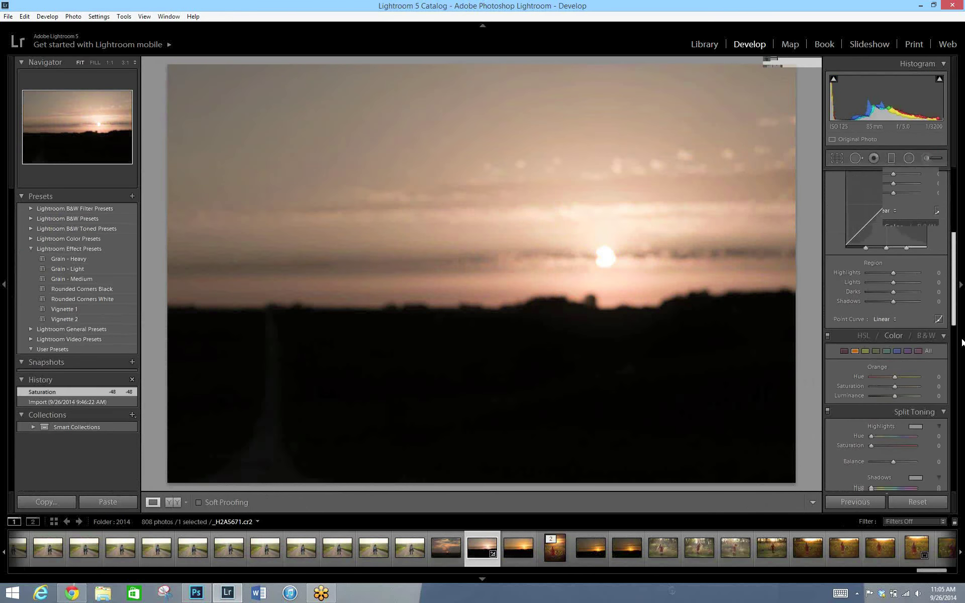
scroll(905, 306, down, 3)
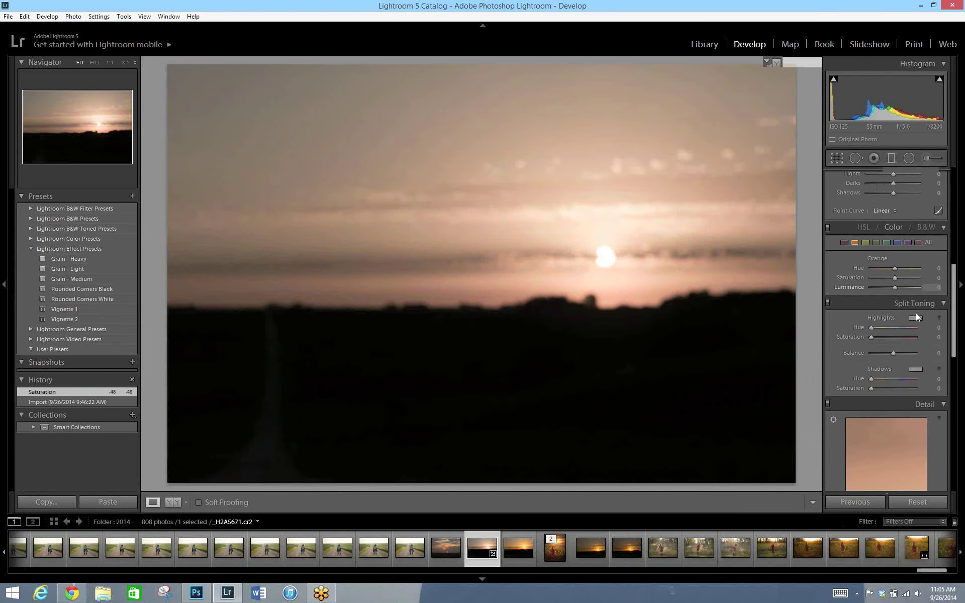
click(916, 318)
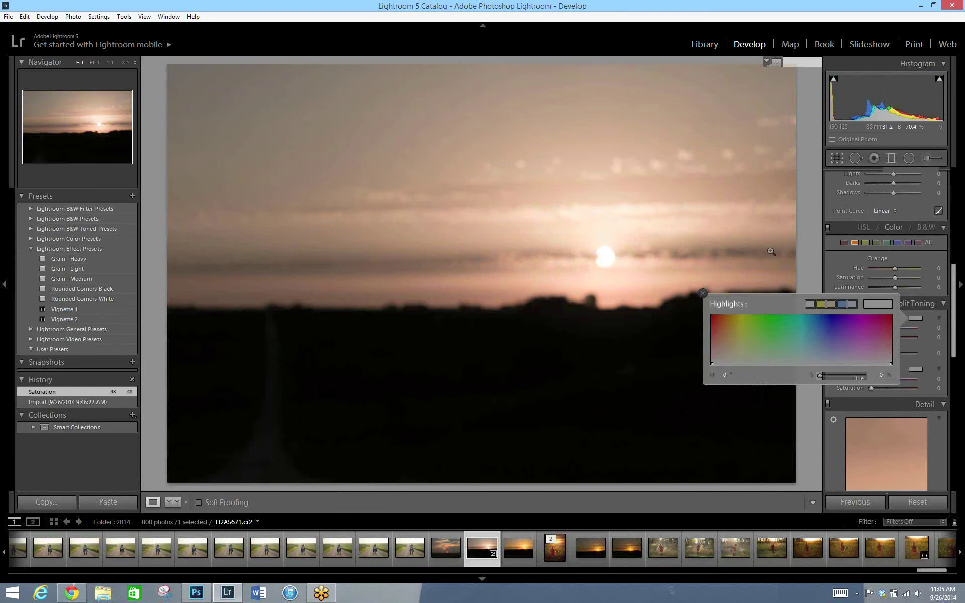
Tint the split-toning highlights to hue 231, saturation 71.
click(823, 347)
click(829, 331)
click(827, 329)
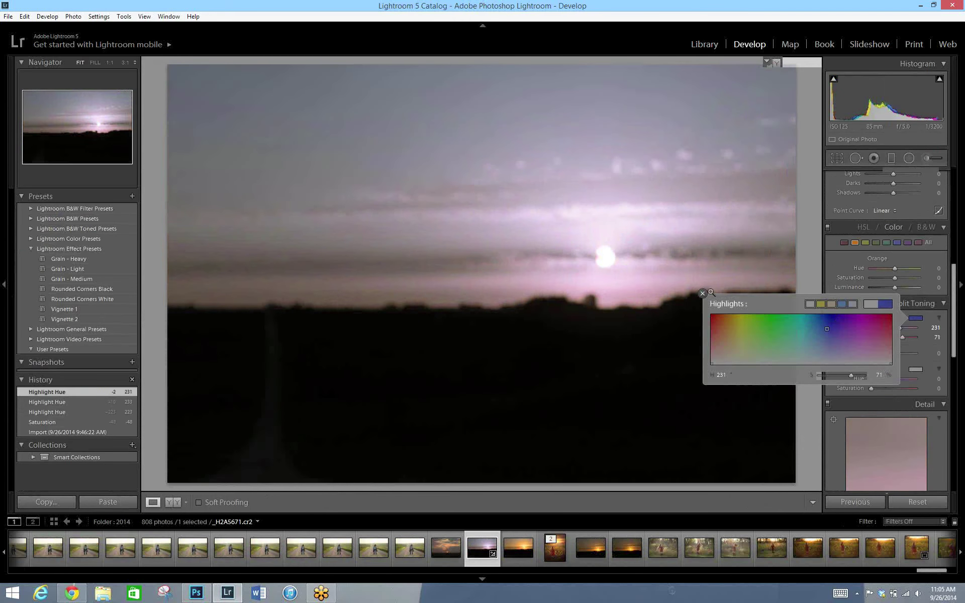
click(914, 369)
Tint the shadows to hue 224, saturation 36, then return to the 500px reference.
click(914, 369)
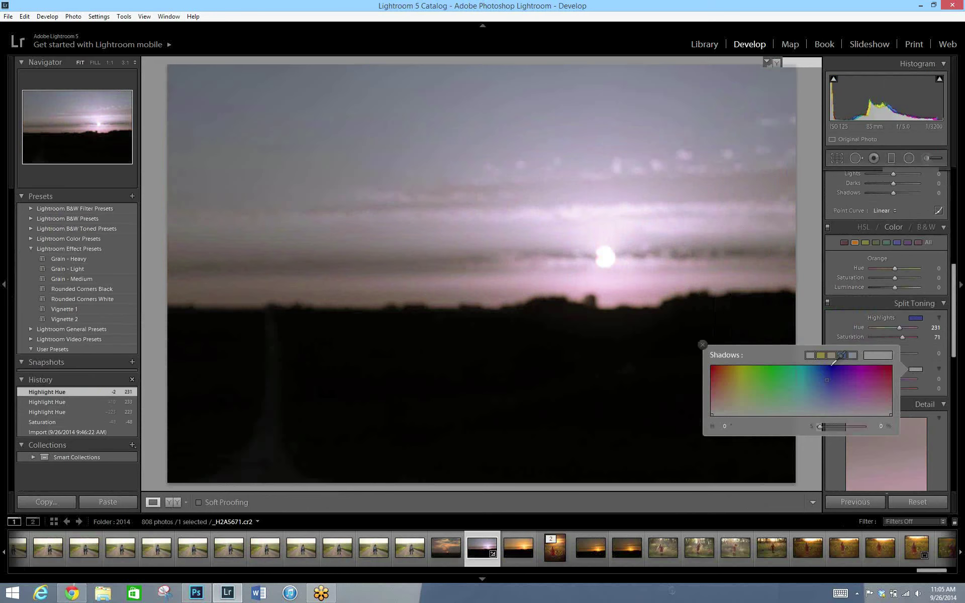
click(831, 369)
click(824, 396)
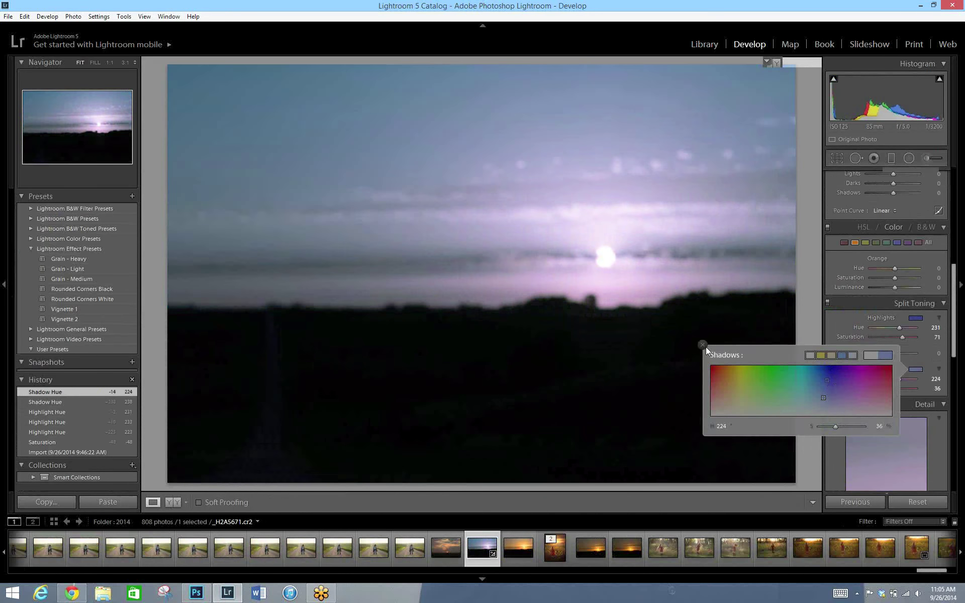
click(704, 345)
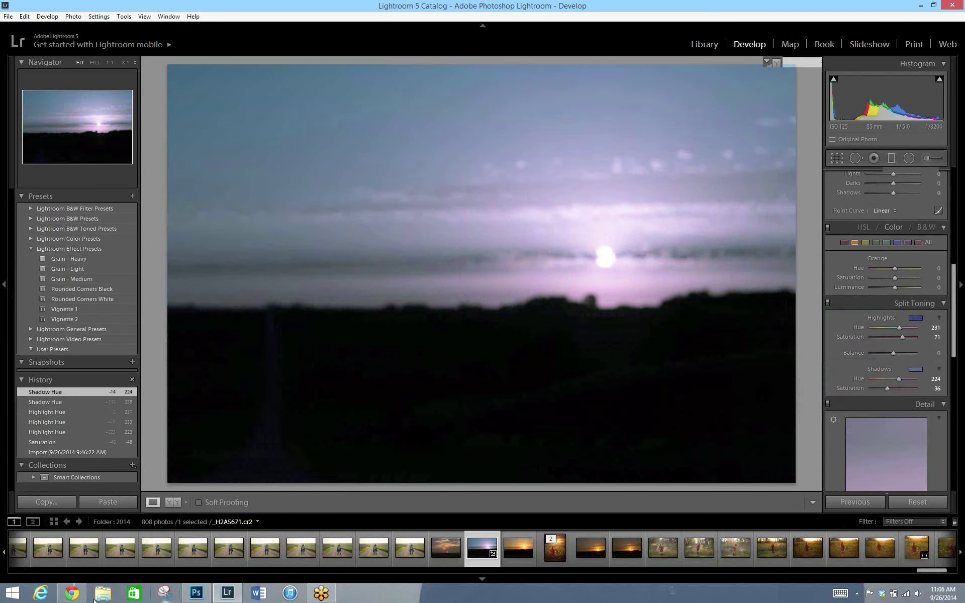
click(72, 593)
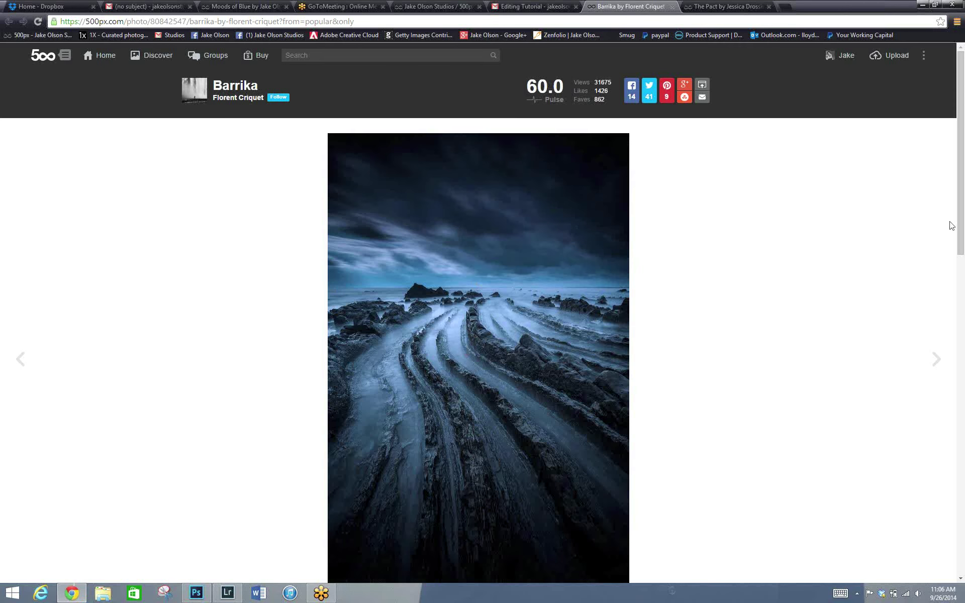
Take a rectangular Snipping Tool capture of the reference photo.
drag(961, 221, 955, 242)
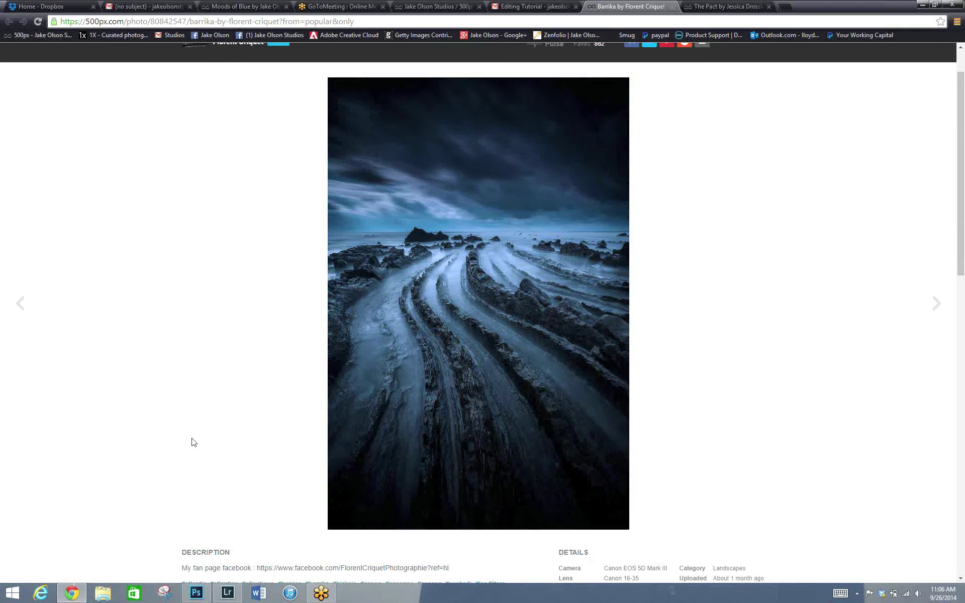
click(164, 594)
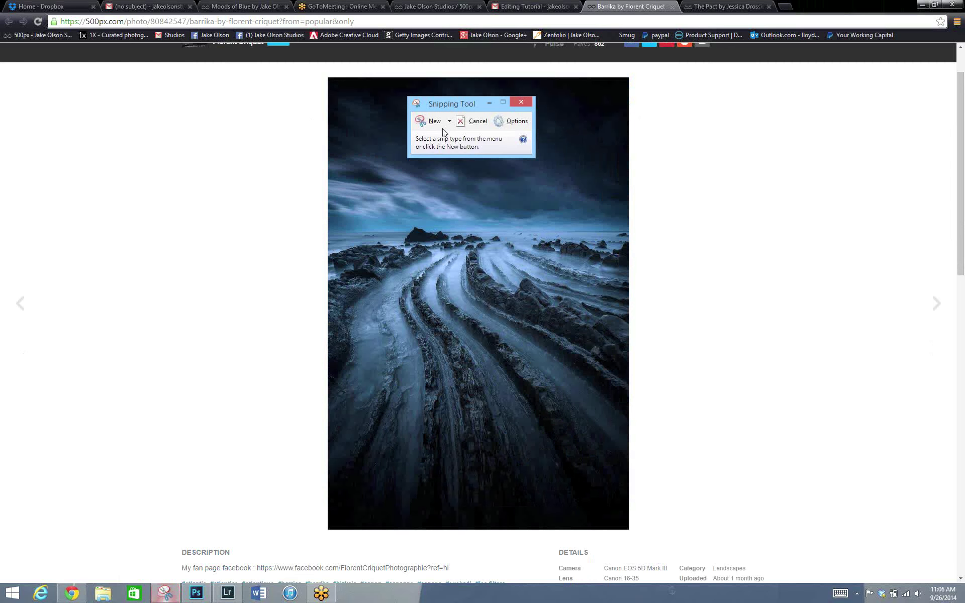
click(435, 123)
click(450, 121)
click(408, 147)
drag(321, 70, 636, 534)
Save the snip to the Desktop as Capture.jpg, close Snipping Tool and minimize Chrome.
click(281, 20)
click(228, 45)
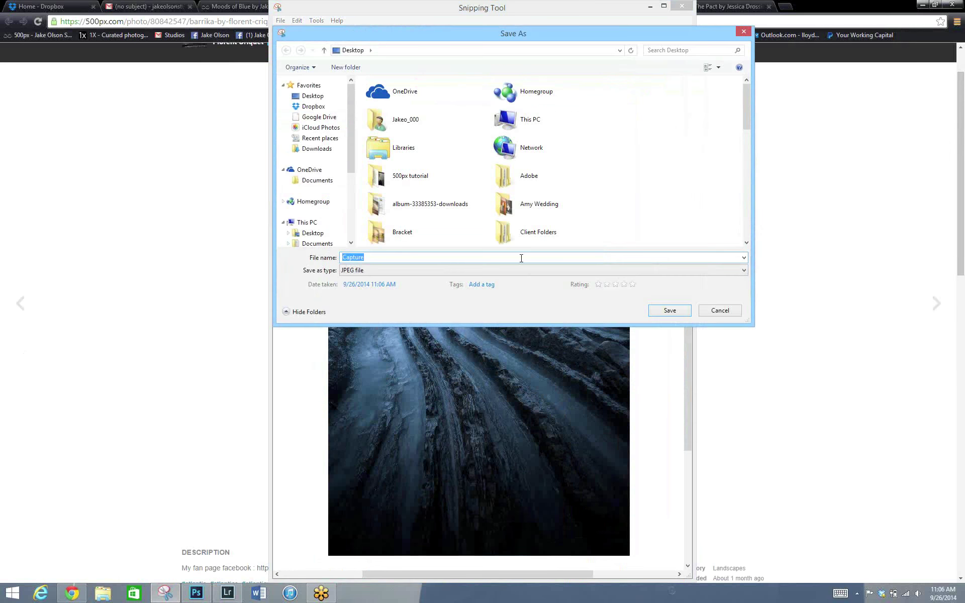
click(667, 309)
click(681, 5)
click(921, 5)
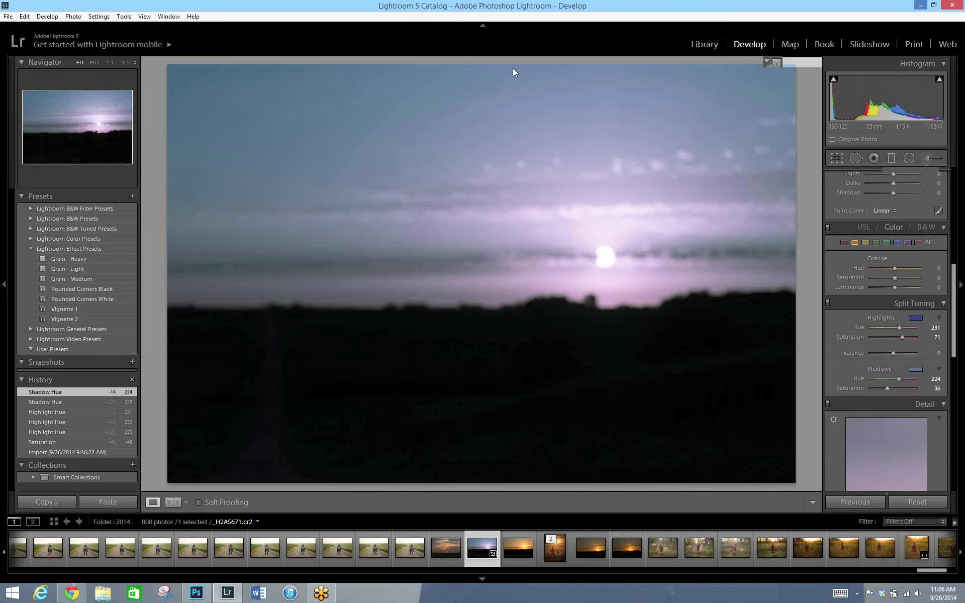
Switch Lightroom to the Library, compare with the 500px reference, then minimize Lightroom.
click(716, 47)
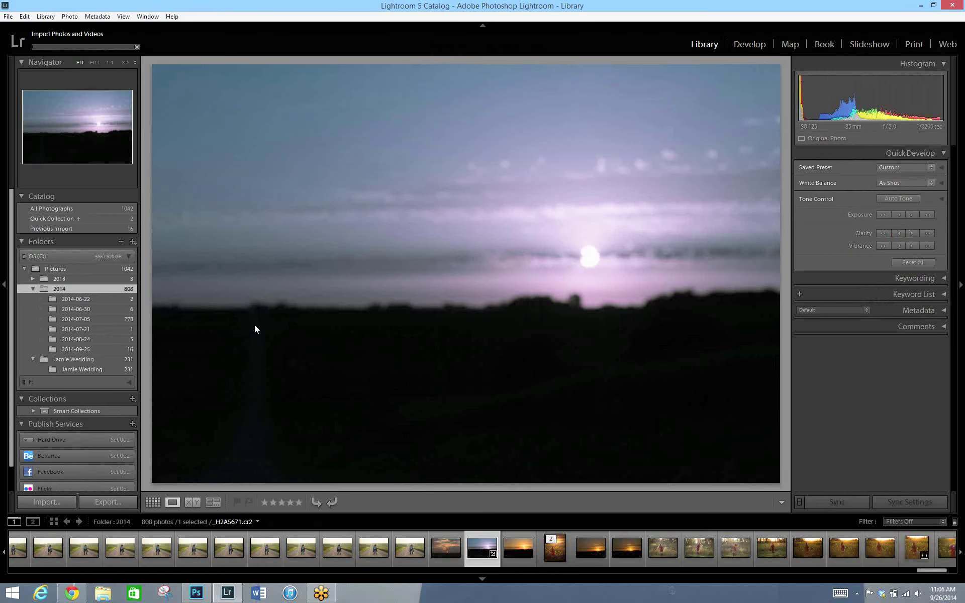
click(80, 593)
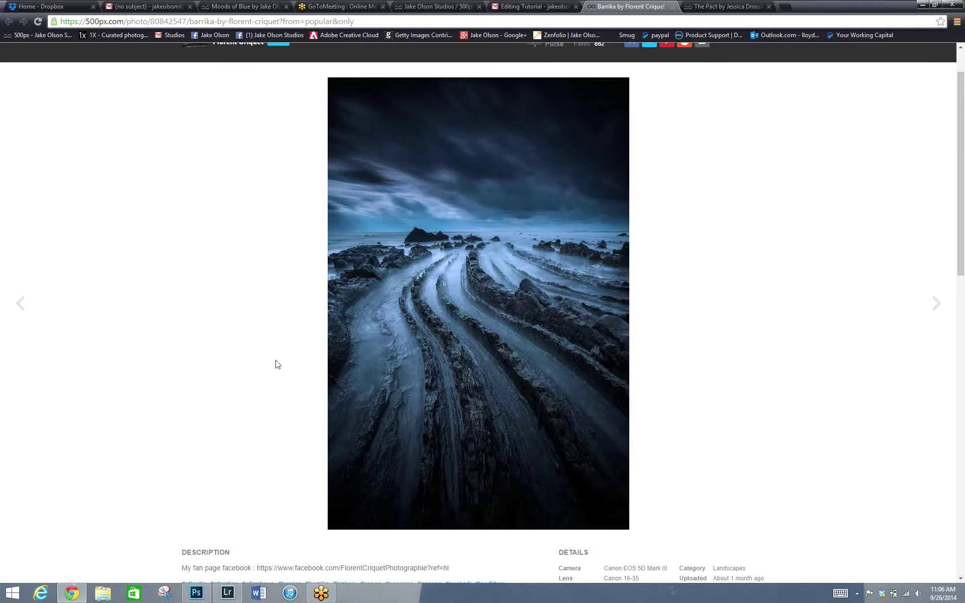
click(228, 593)
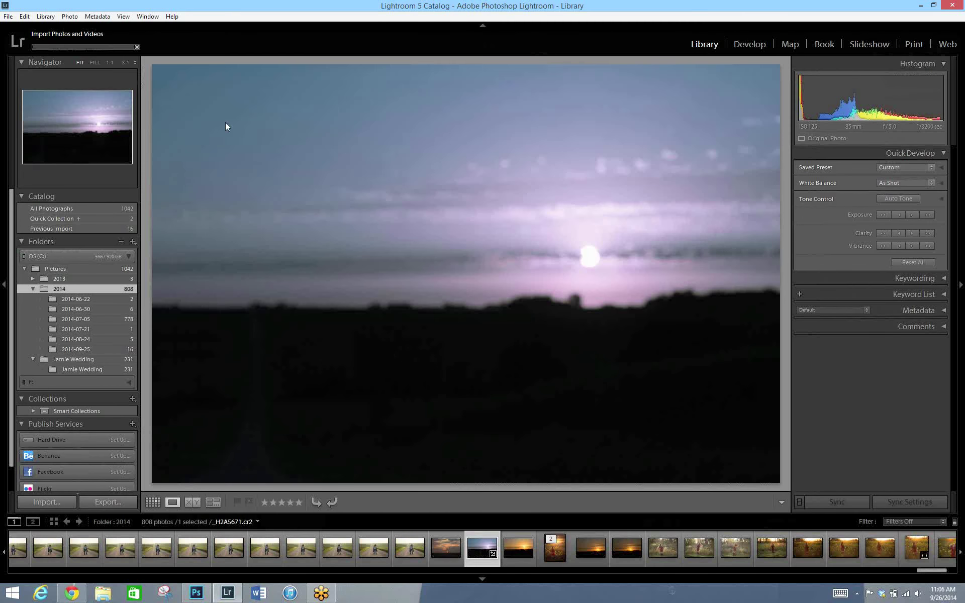
click(921, 5)
Minimize Chrome and open the desktop Capture file with Adobe Photoshop CC.
click(921, 5)
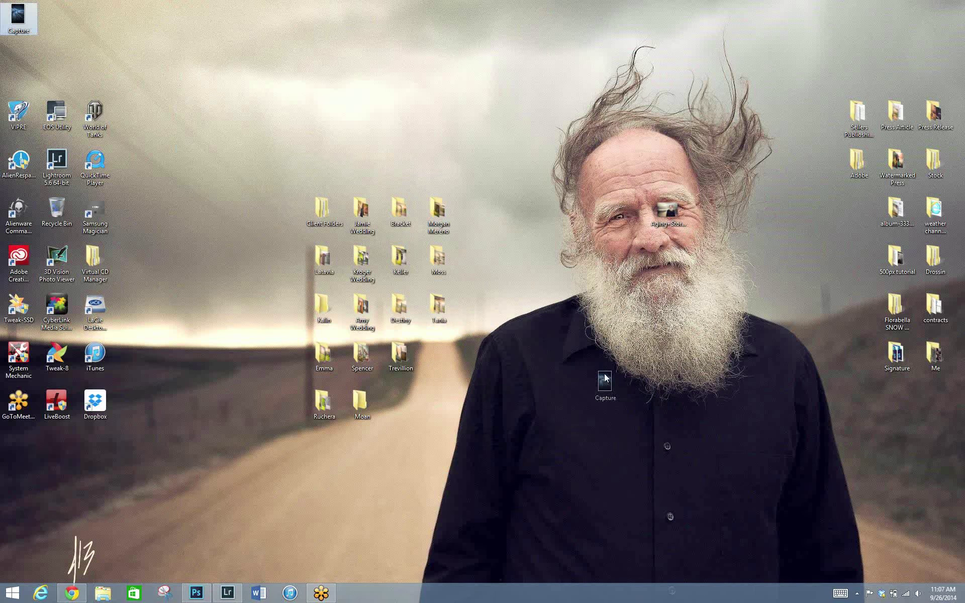
drag(605, 378, 594, 408)
right_click(593, 407)
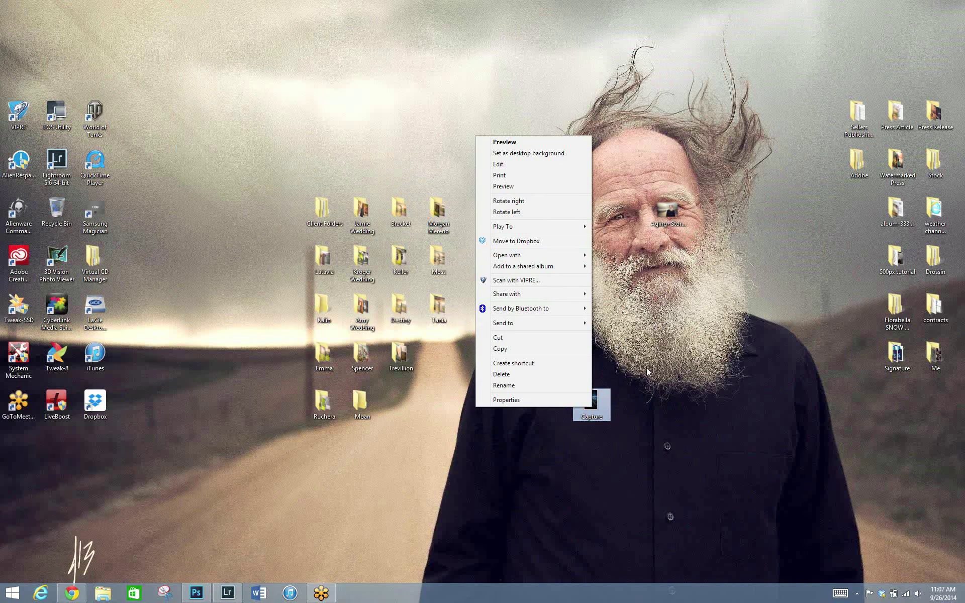
mouse_move(535, 255)
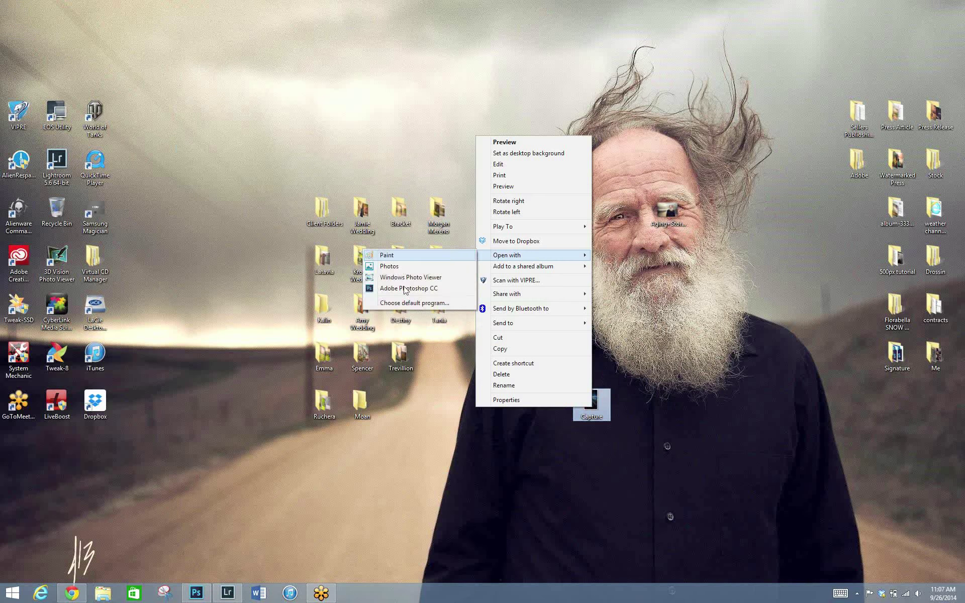
click(408, 289)
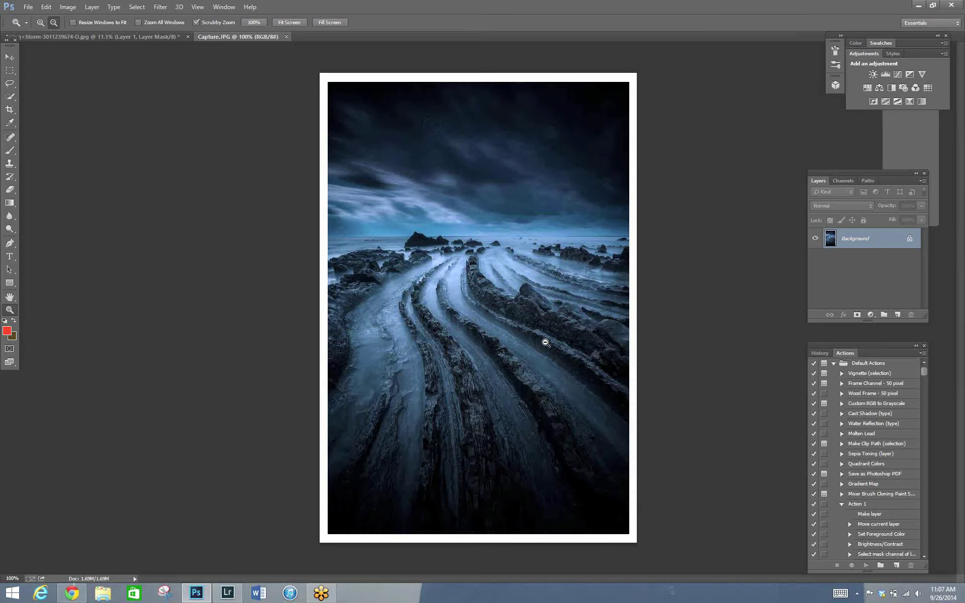
Unlock the background as Layer 0 and crop the seascape just inside its white border.
click(583, 191)
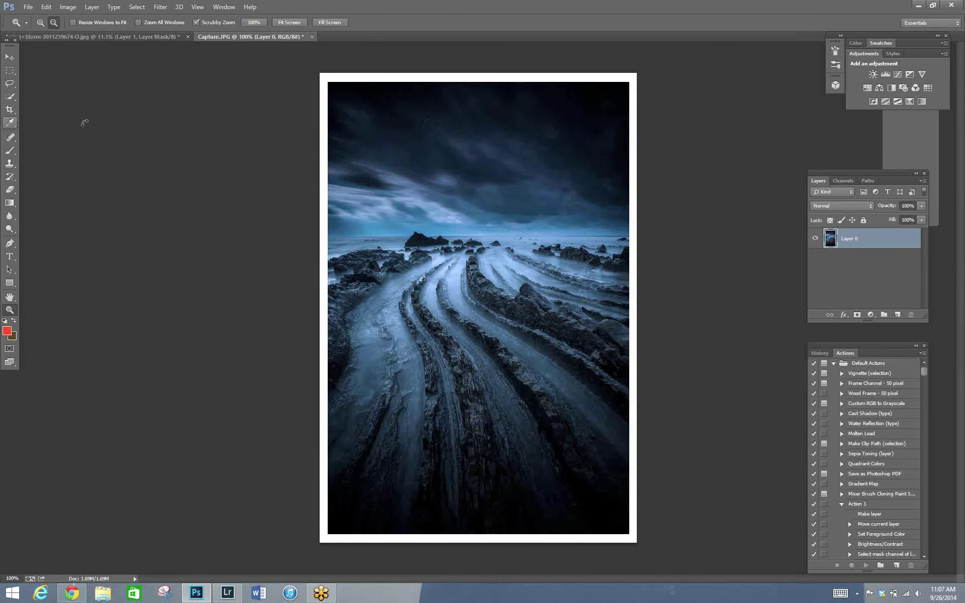
key(c)
drag(319, 72, 325, 79)
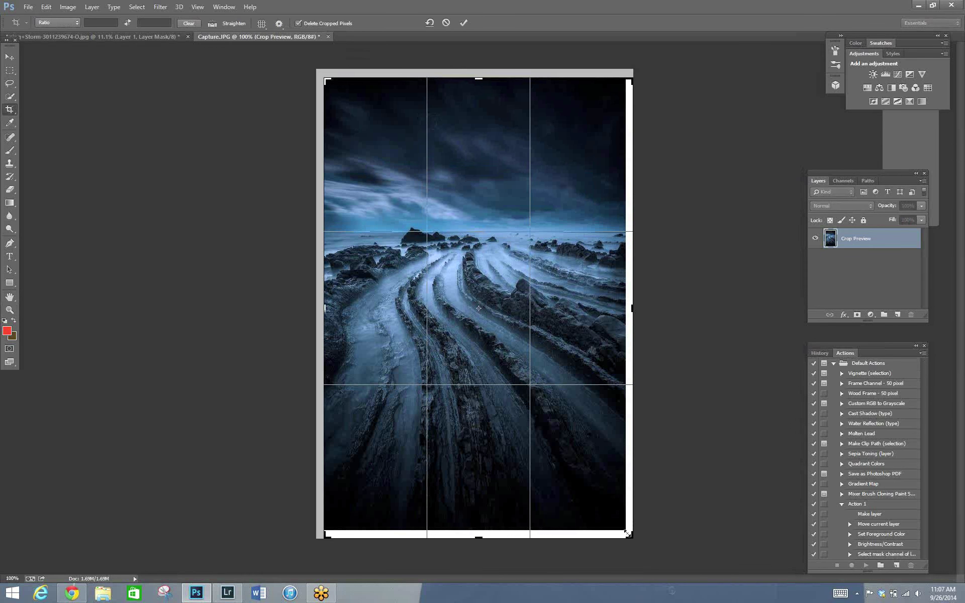
drag(627, 534, 629, 531)
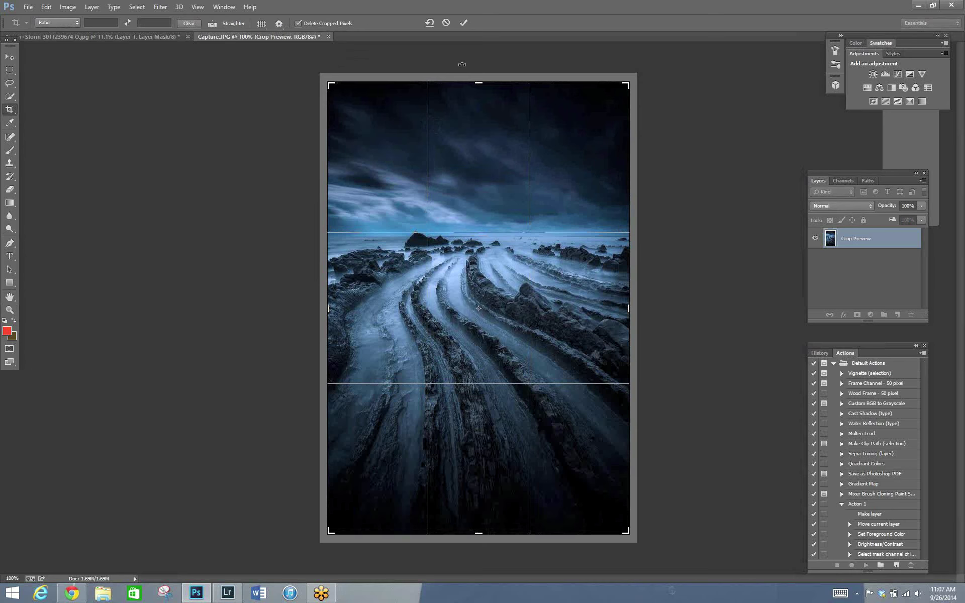
drag(478, 83, 478, 81)
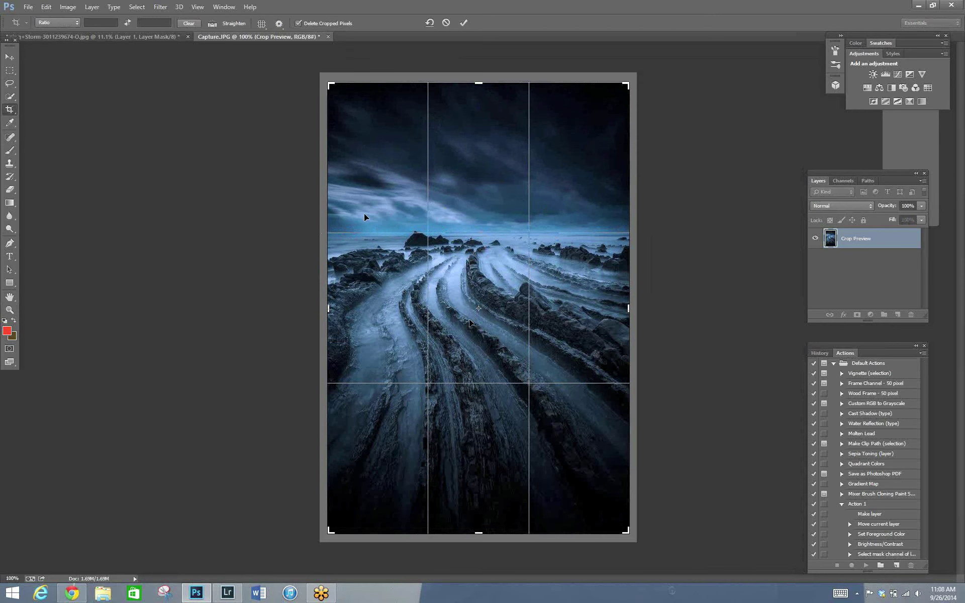
key(Return)
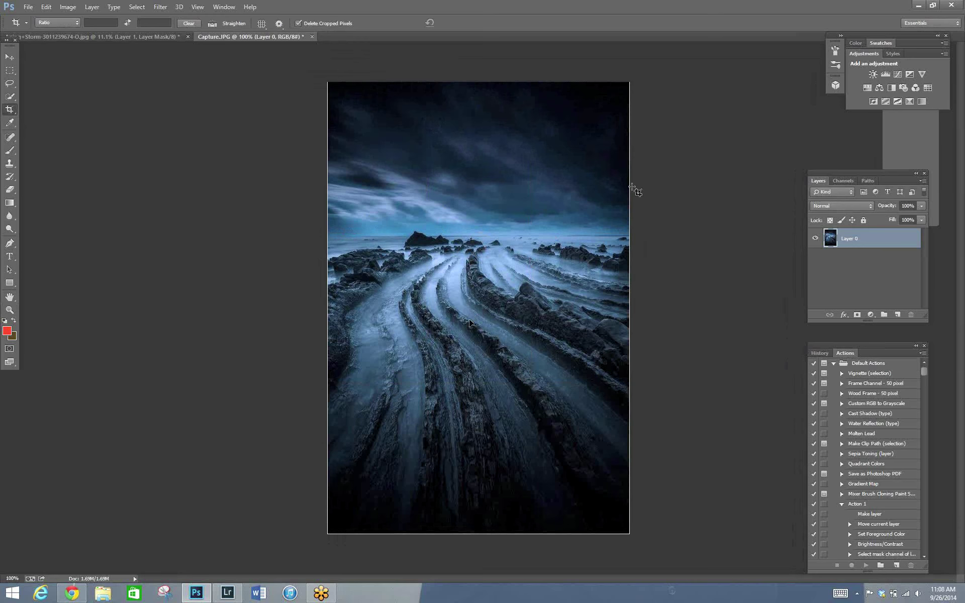
click(68, 7)
Make the seascape black and white with Hue/Saturation at -100 and add a new layer.
mouse_move(92, 38)
key(ctrl+u)
key(Tab)
text(-100)
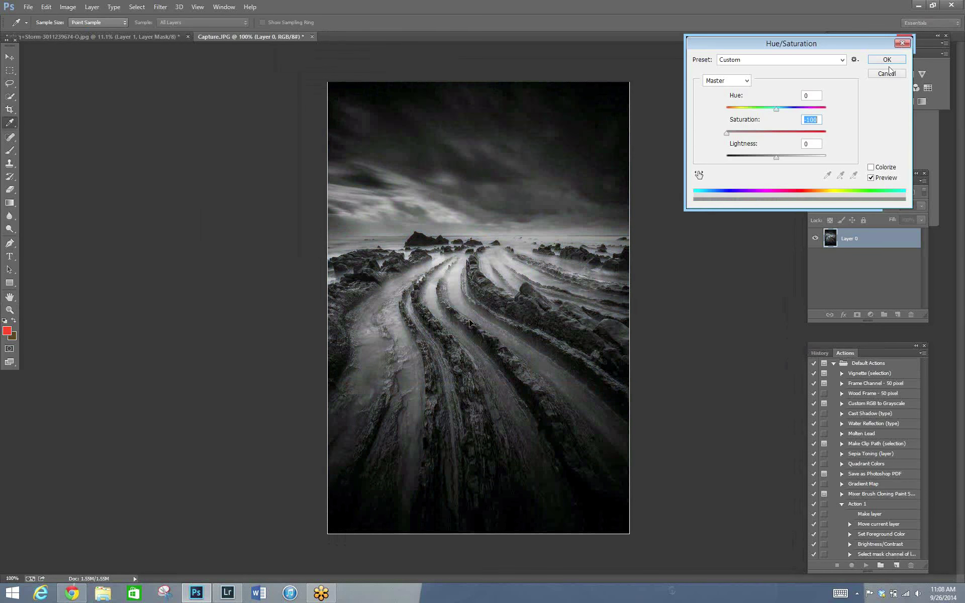
key(Return)
click(898, 314)
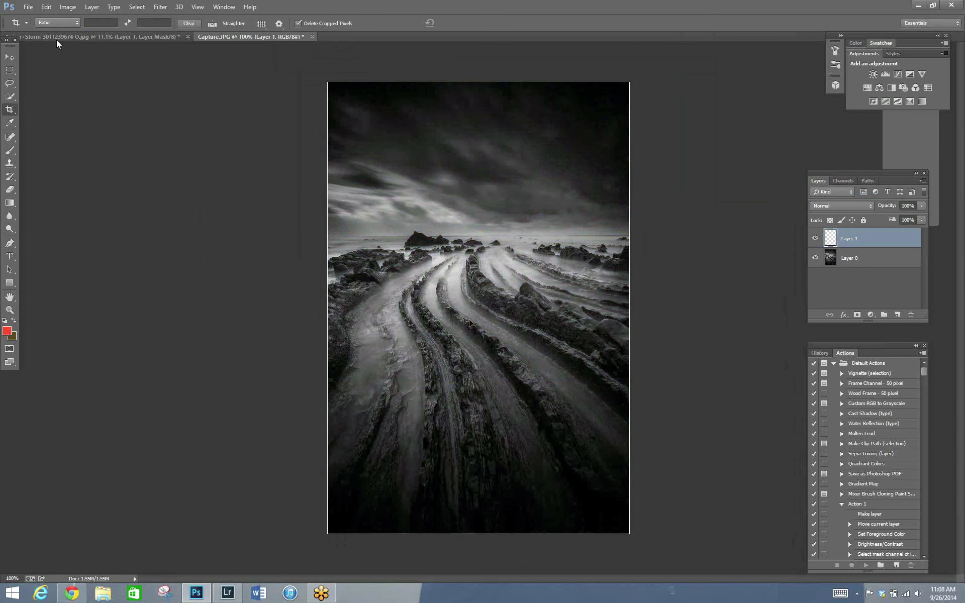
Set the foreground colour to orange ef841c.
click(67, 6)
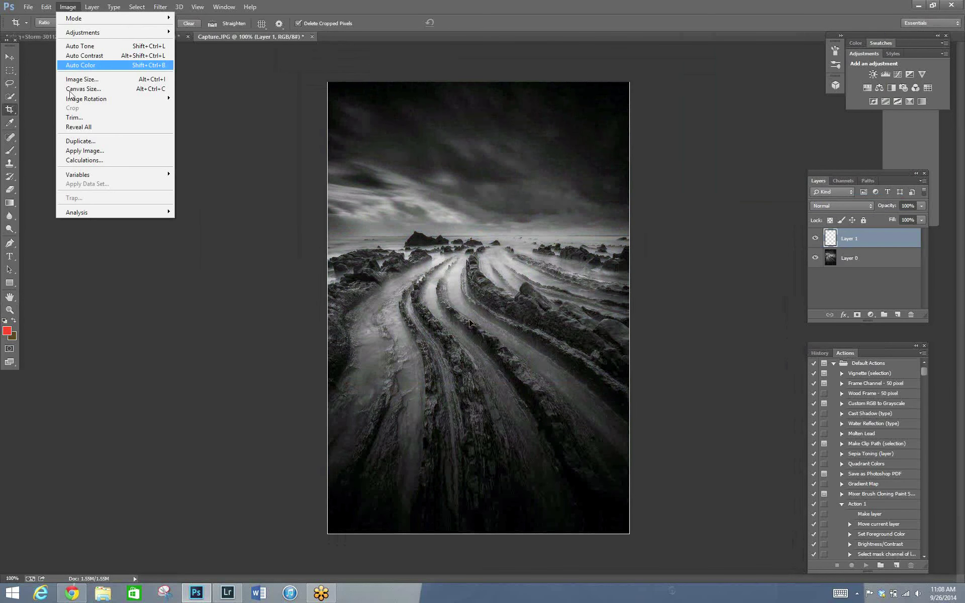
key(Escape)
click(7, 332)
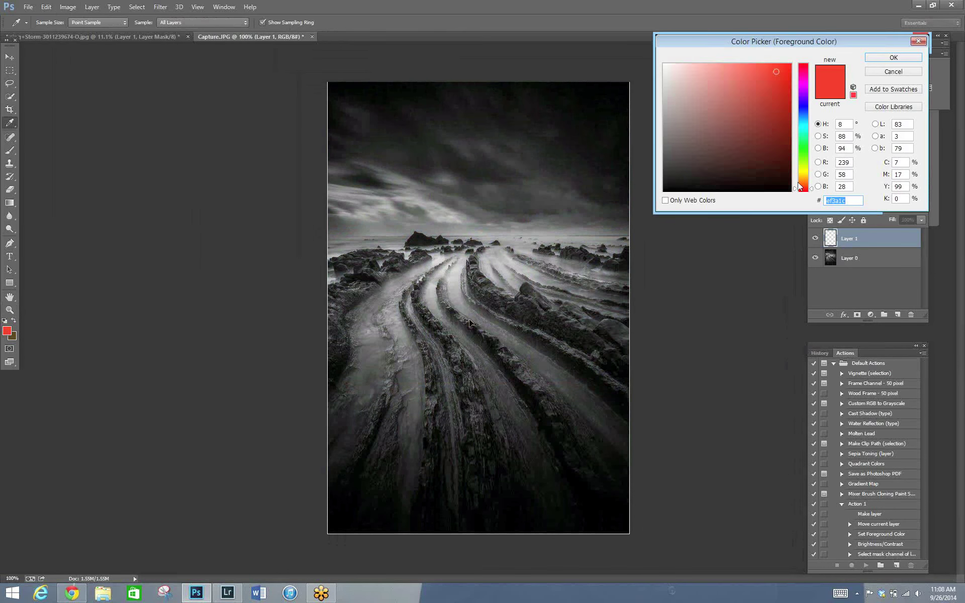
click(803, 171)
click(803, 181)
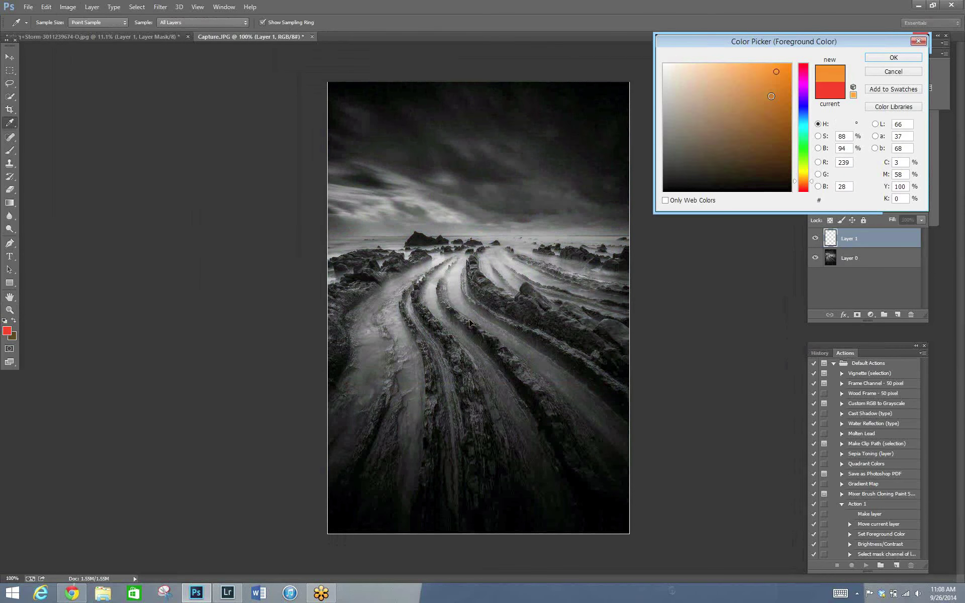
click(894, 58)
key(c)
key(alt+e)
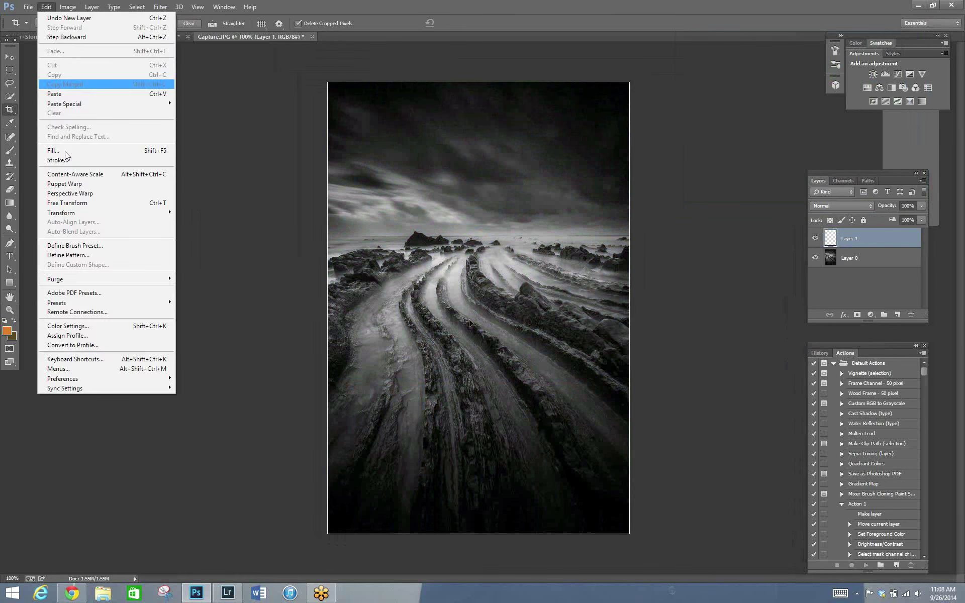
Fill Layer 1 using a custom Fill colour, entering 1f1002.
click(66, 151)
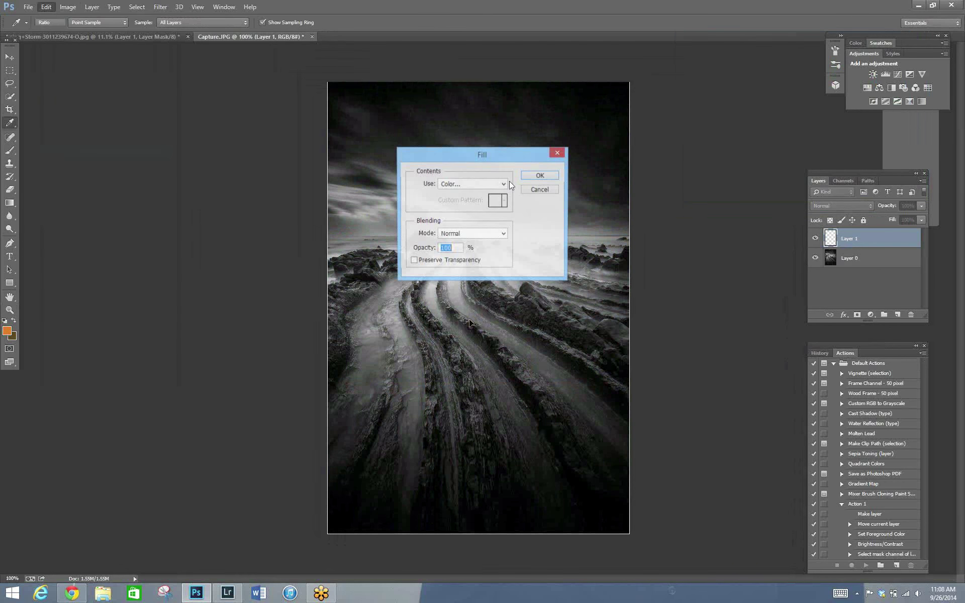
click(453, 185)
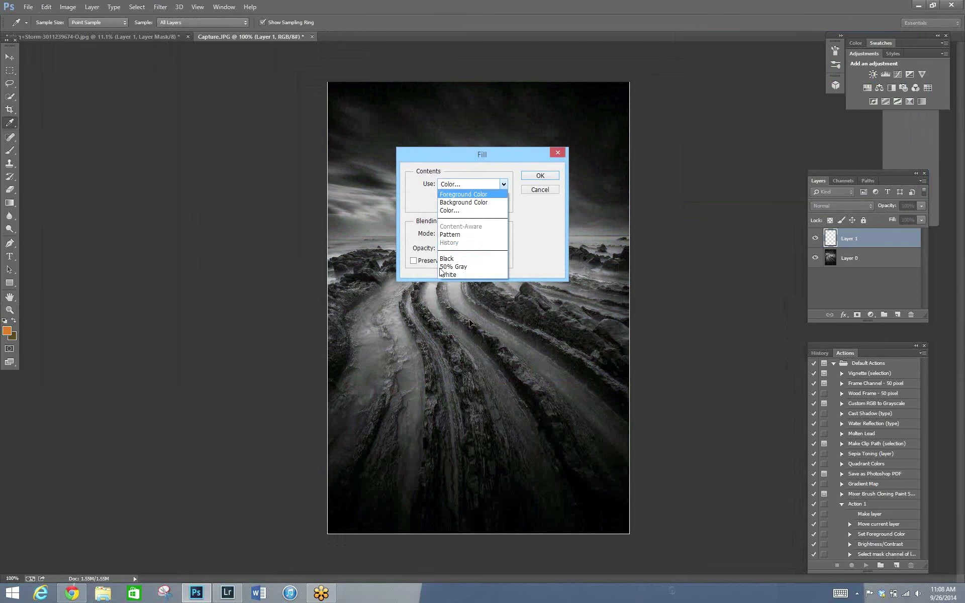
click(476, 218)
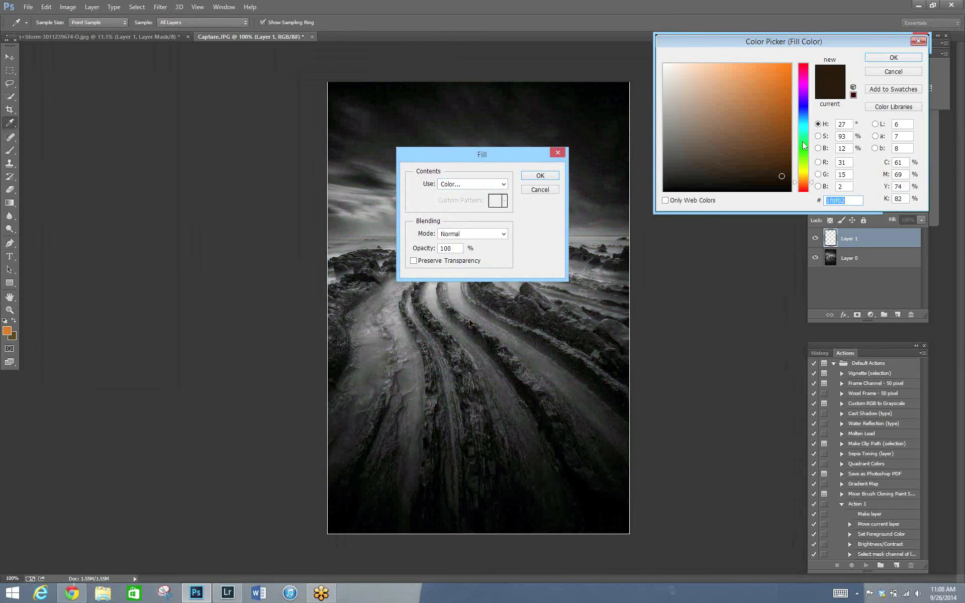
text(1f1002)
key(Return)
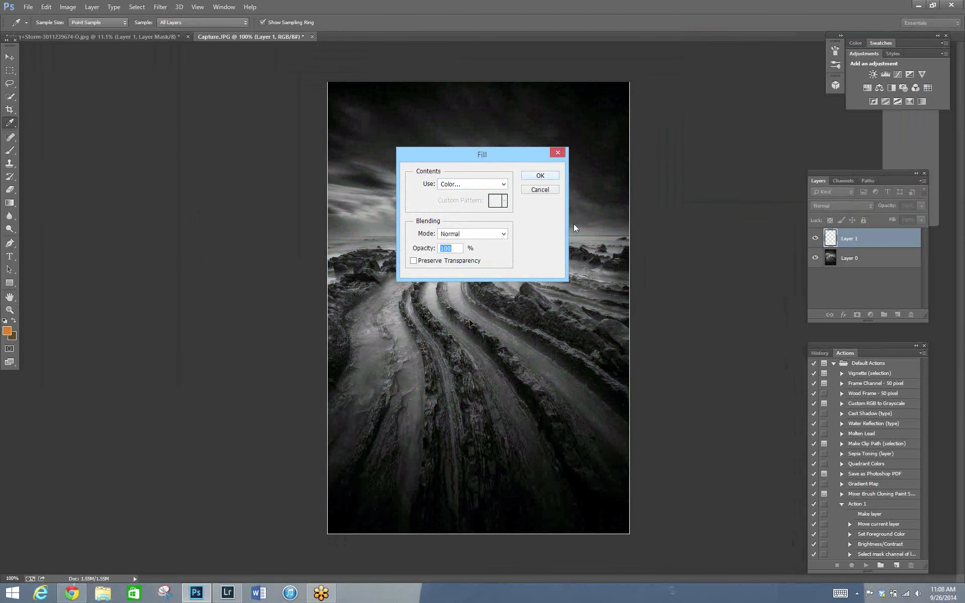
key(Return)
key(c)
Set Layer 1 to the Soft Light blend mode at 79% opacity.
click(834, 206)
click(821, 345)
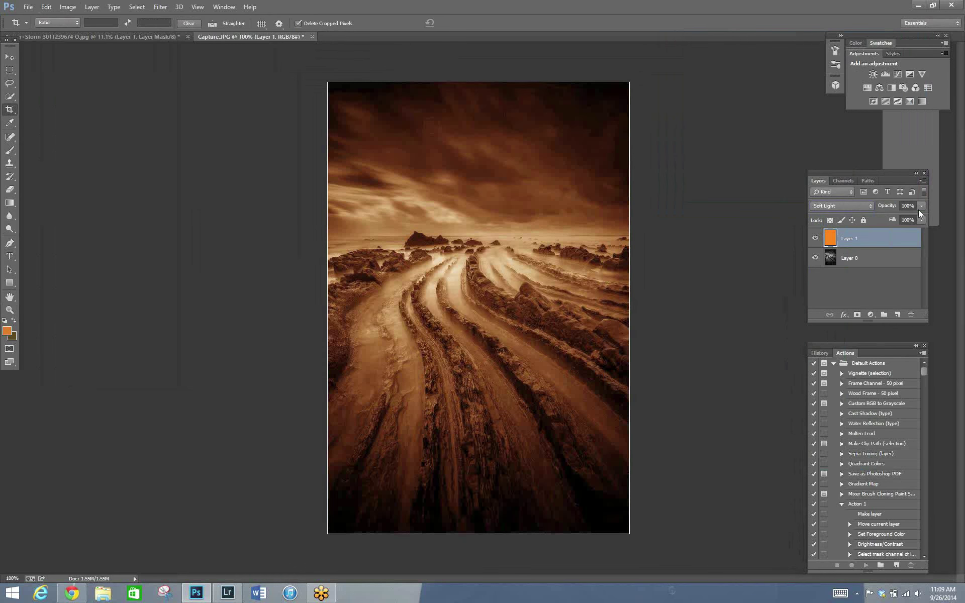
mouse_move(922, 205)
mouse_down()
mouse_move(900, 218)
mouse_move(910, 219)
mouse_up()
click(757, 277)
click(68, 7)
Shift the tint layer's hue to +168 with Hue/Saturation, turning it blue.
mouse_move(83, 33)
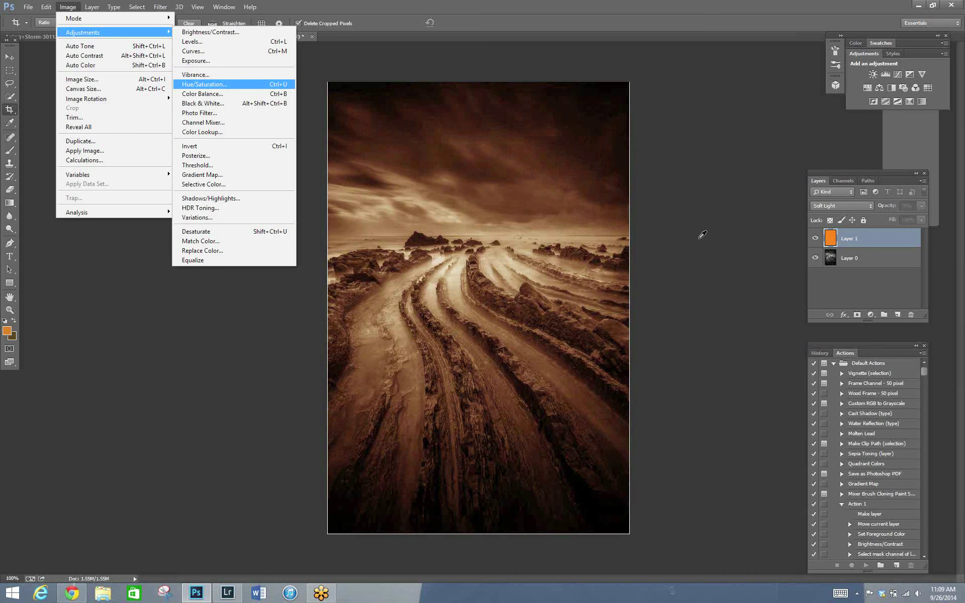
click(187, 85)
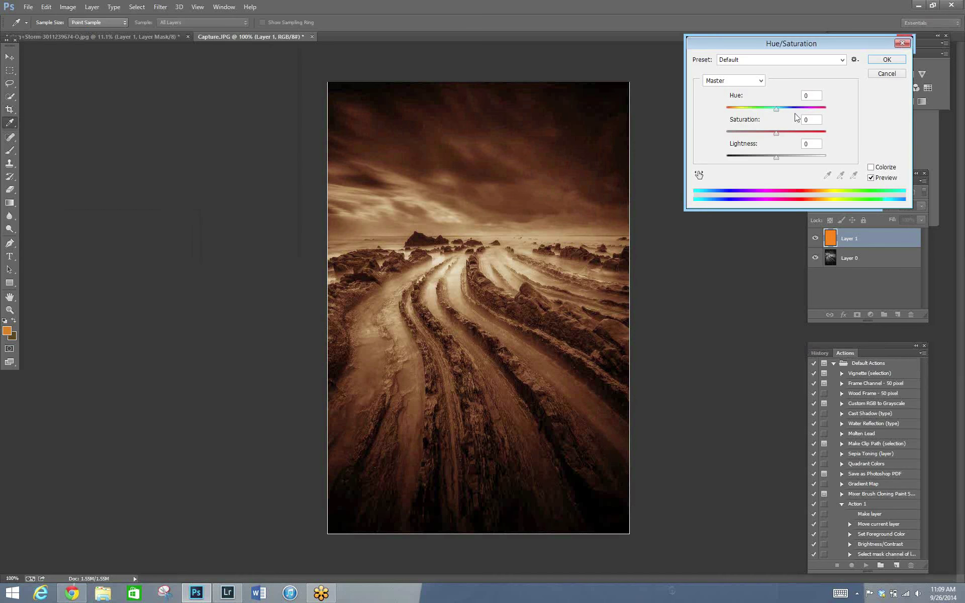
click(795, 109)
key(shift+Up)
key(shift+Up)
key(shift+Up)
key(shift+Up)
key(shift+Up)
key(shift+Up)
key(shift+Up)
key(shift+Up)
key(shift+Up)
key(shift+Up)
key(shift+Up)
key(shift+Up)
key(shift+Up)
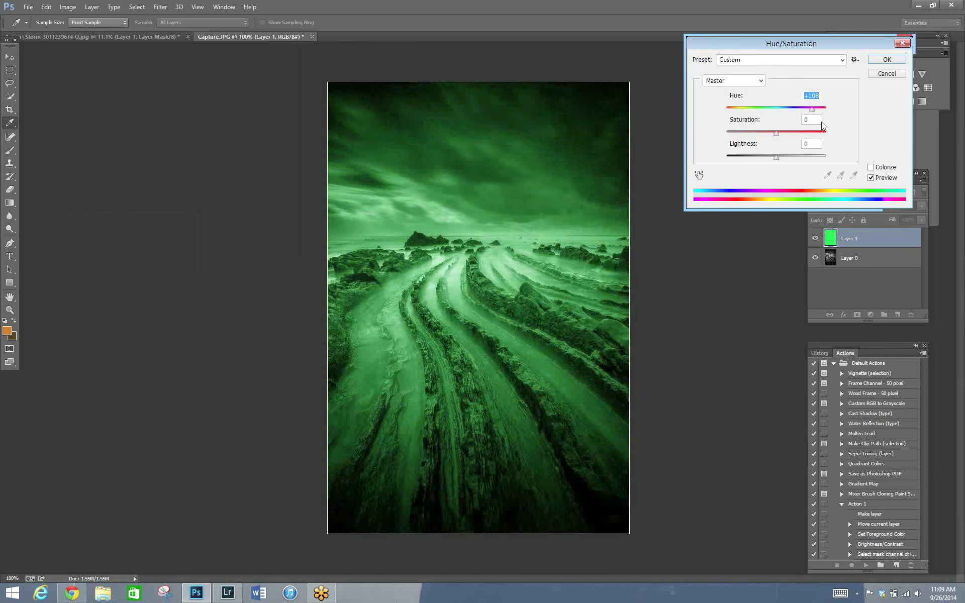
key(Up)
key(Up)
key(Up)
key(Down)
key(Down)
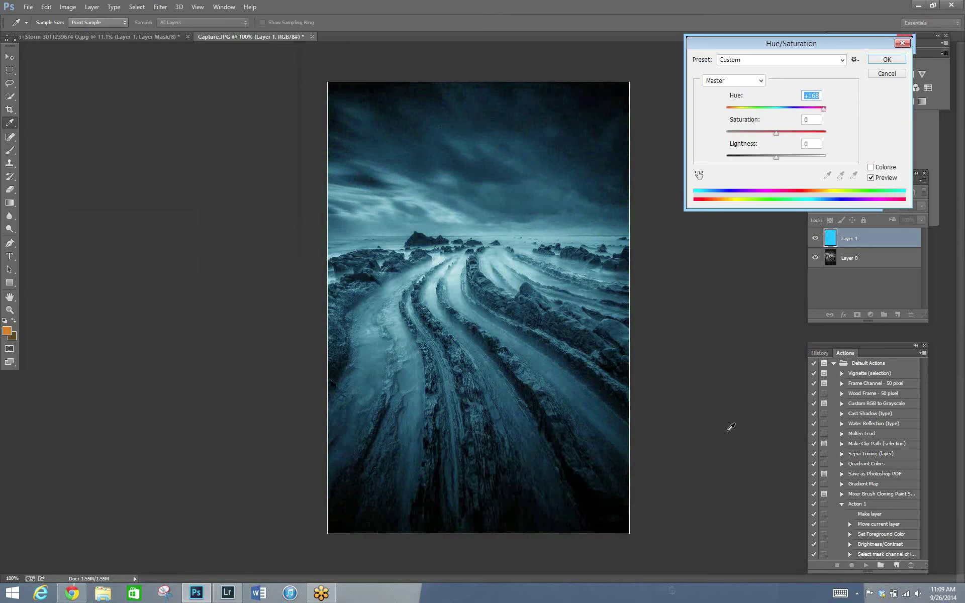
click(887, 60)
Lower the tint layer's opacity to 57% and close Capture.JPG without saving.
drag(885, 212, 887, 212)
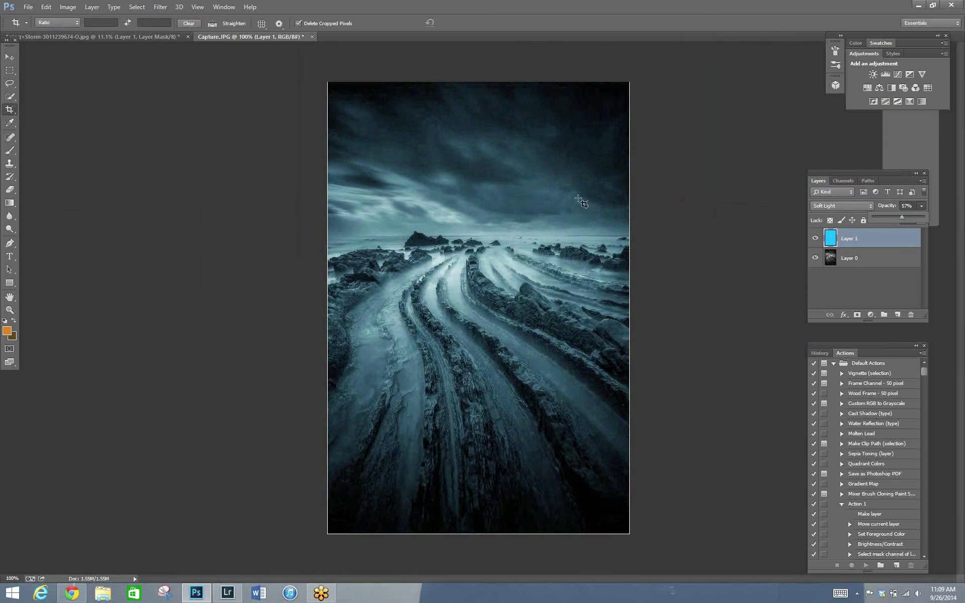
click(952, 5)
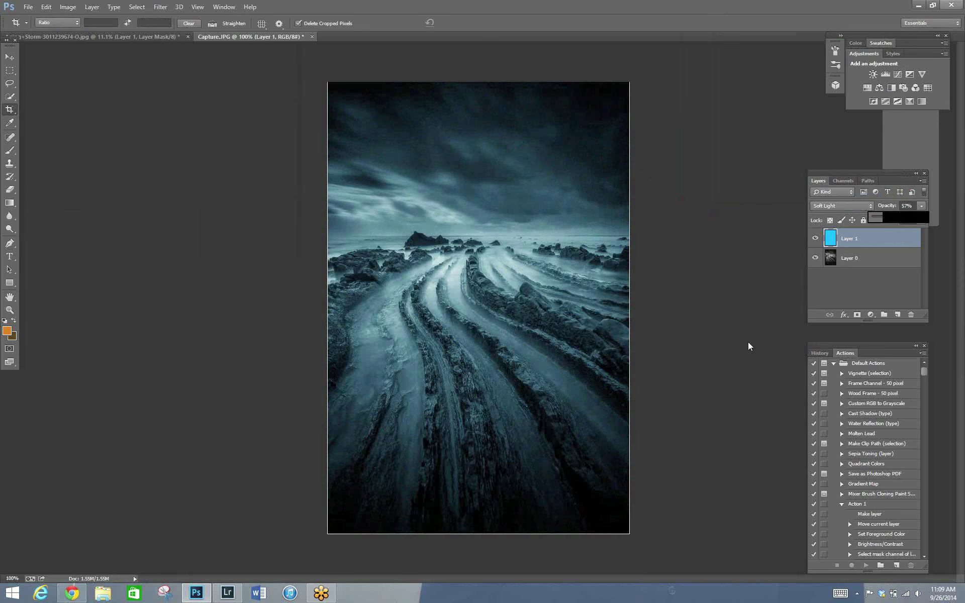
click(470, 220)
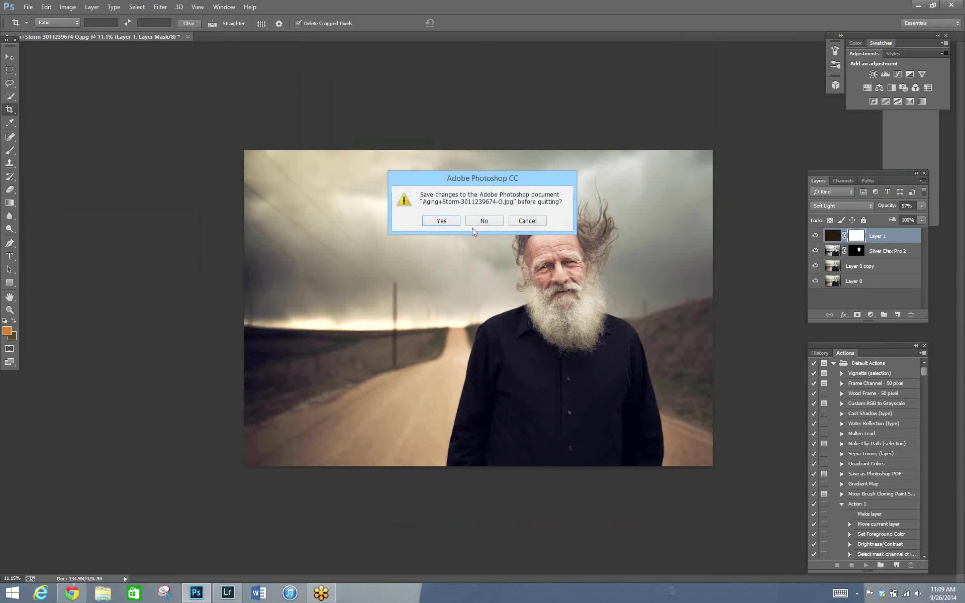
Quit Photoshop without saving, close the Capture screenshot, and move the Capture file to the Recycle Bin.
click(483, 221)
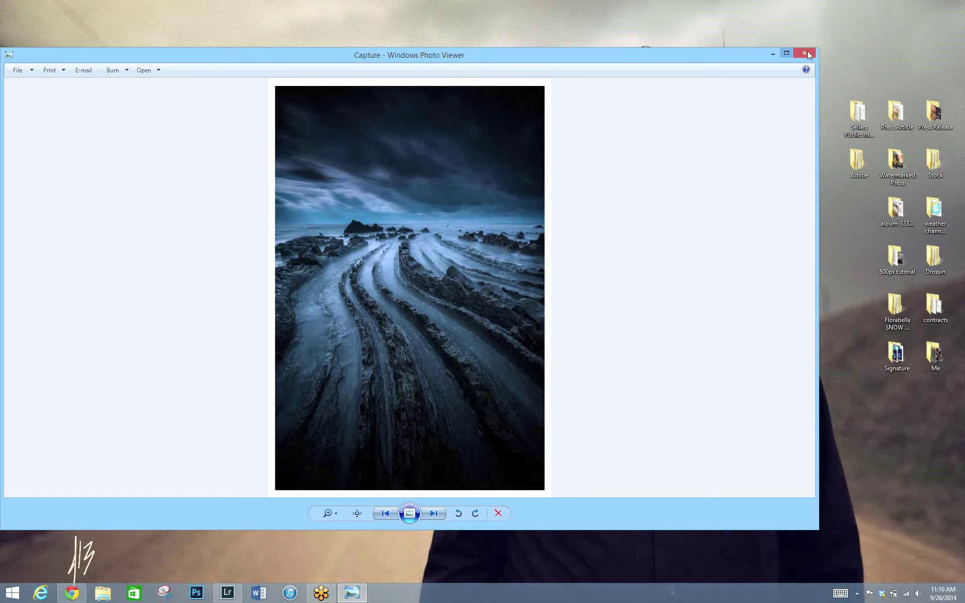
key(Escape)
drag(579, 399, 56, 211)
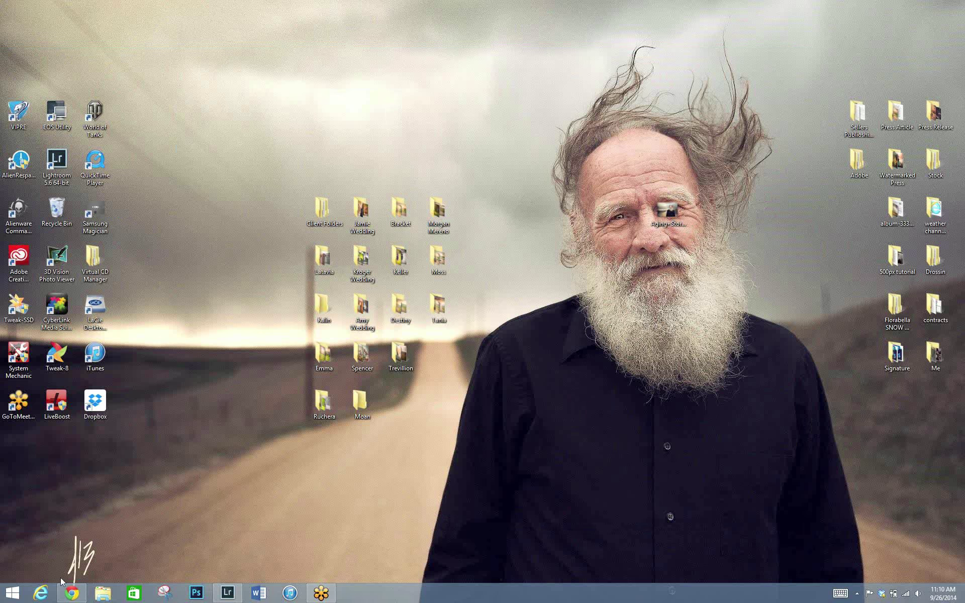
From the Gmail tutorial email, open the last 500px link (woman in yellow dress), then minimize Chrome.
click(72, 593)
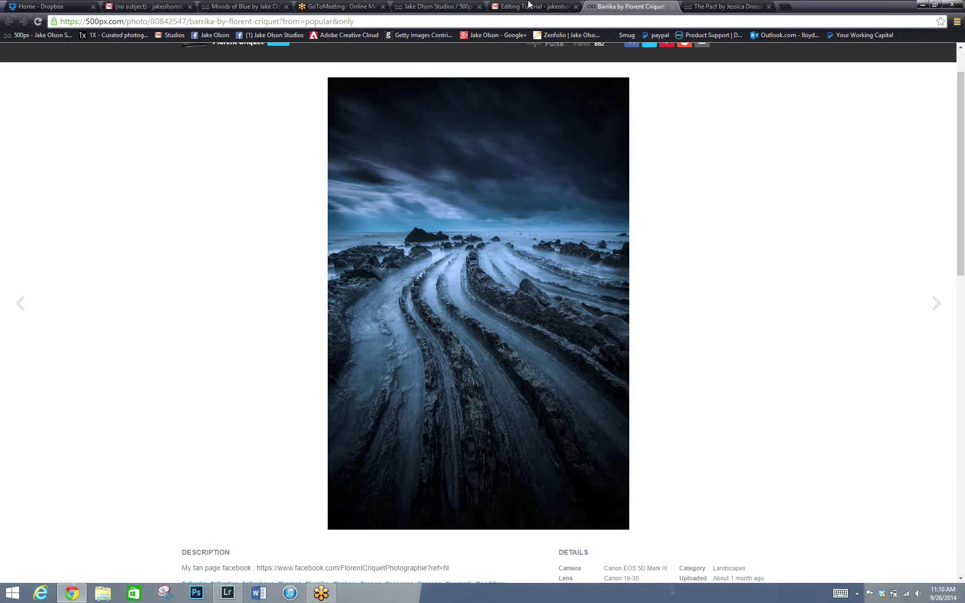
click(529, 5)
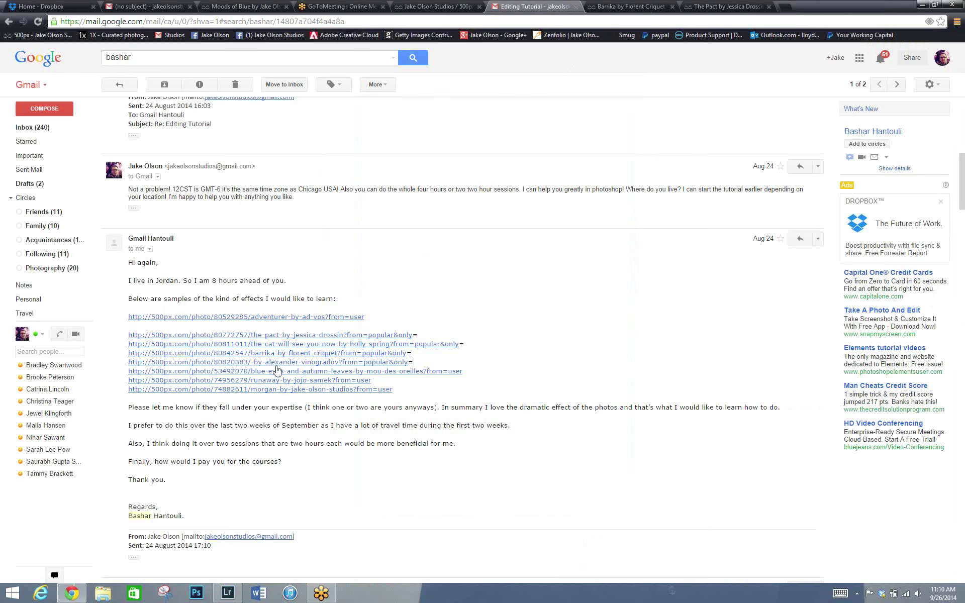
click(254, 390)
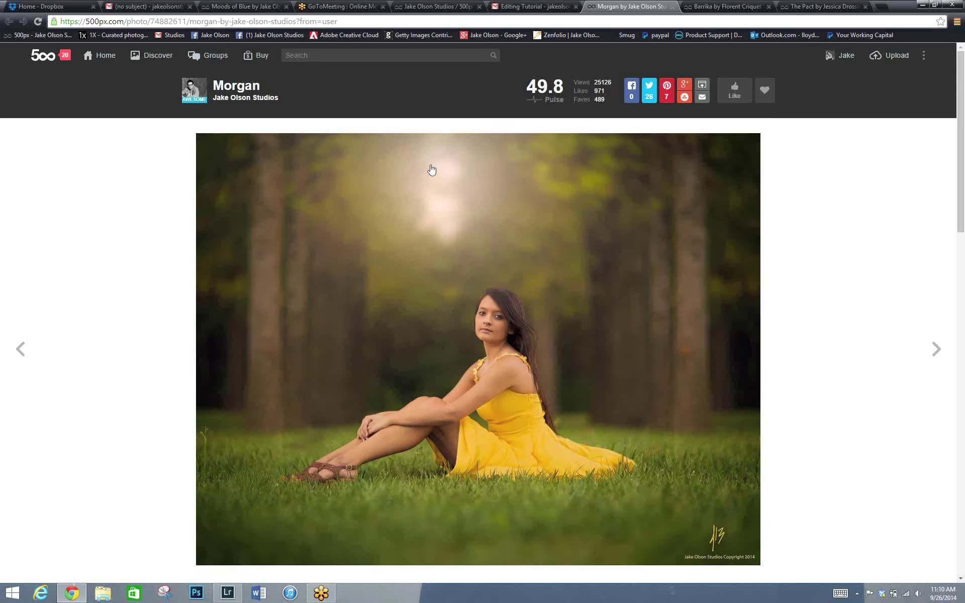
click(924, 4)
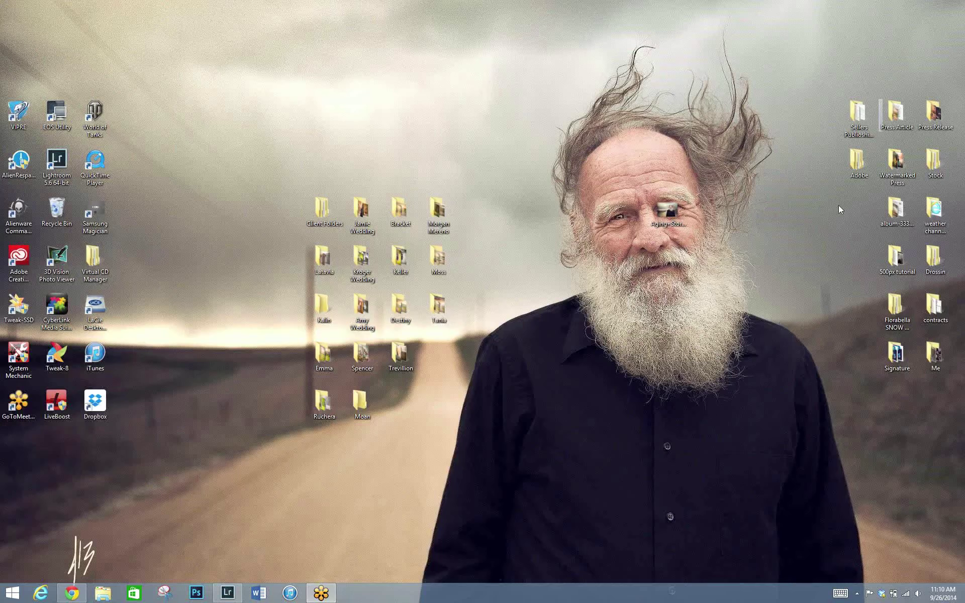
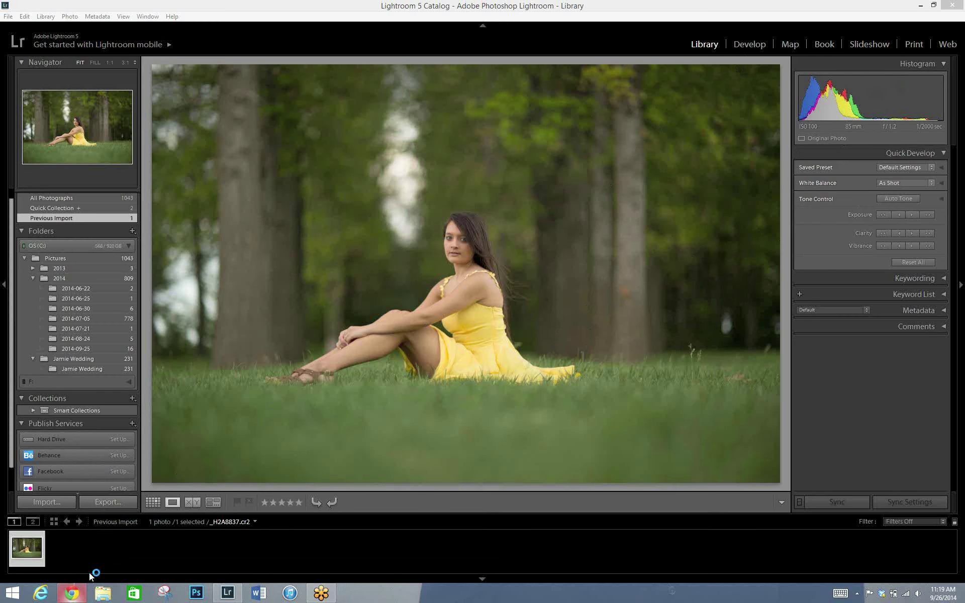
Bring up the 500px portrait page in Chrome and close the GoToMeeting, Gmail and other extra tabs.
key(alt+Tab)
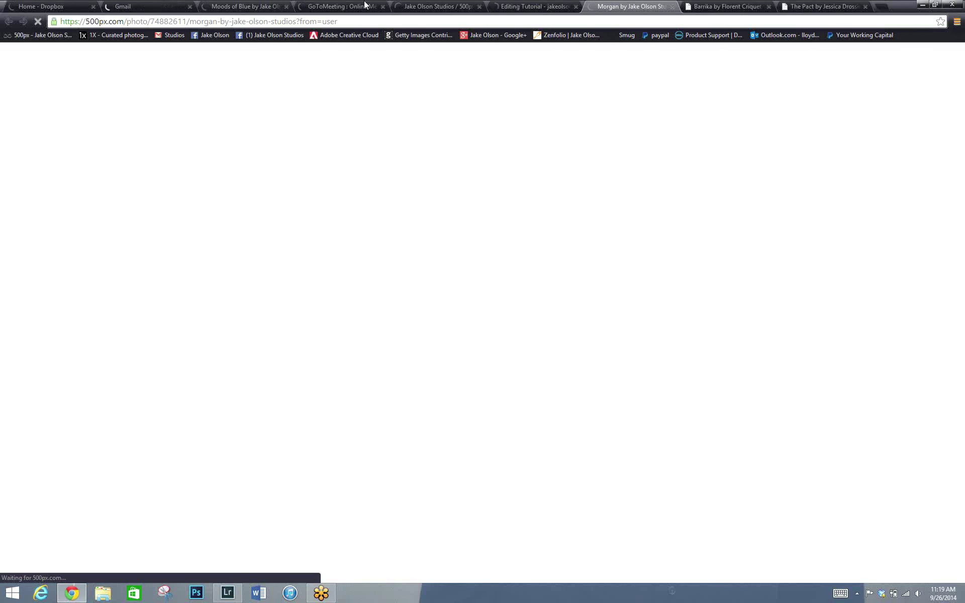
click(383, 7)
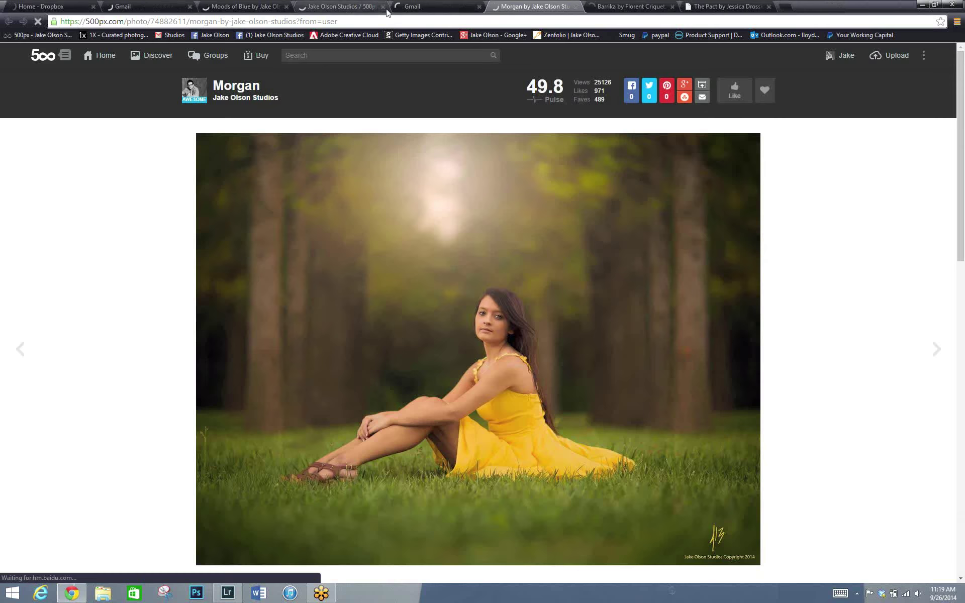
click(414, 10)
click(342, 7)
click(412, 7)
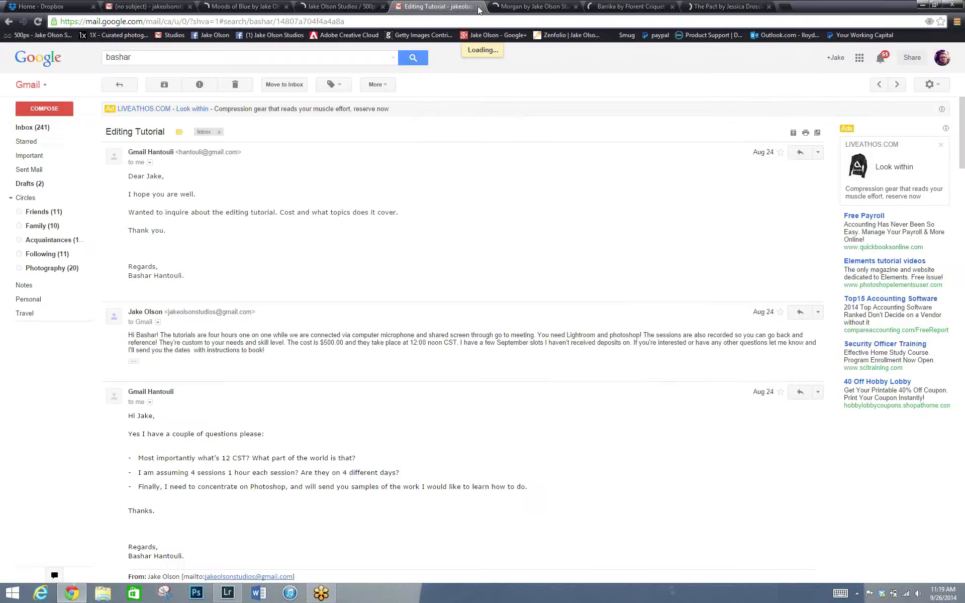
click(479, 7)
Close the Barrika, The Pact, 500px profile and Moods of Blue tabs, then return to Lightroom.
click(575, 6)
click(576, 6)
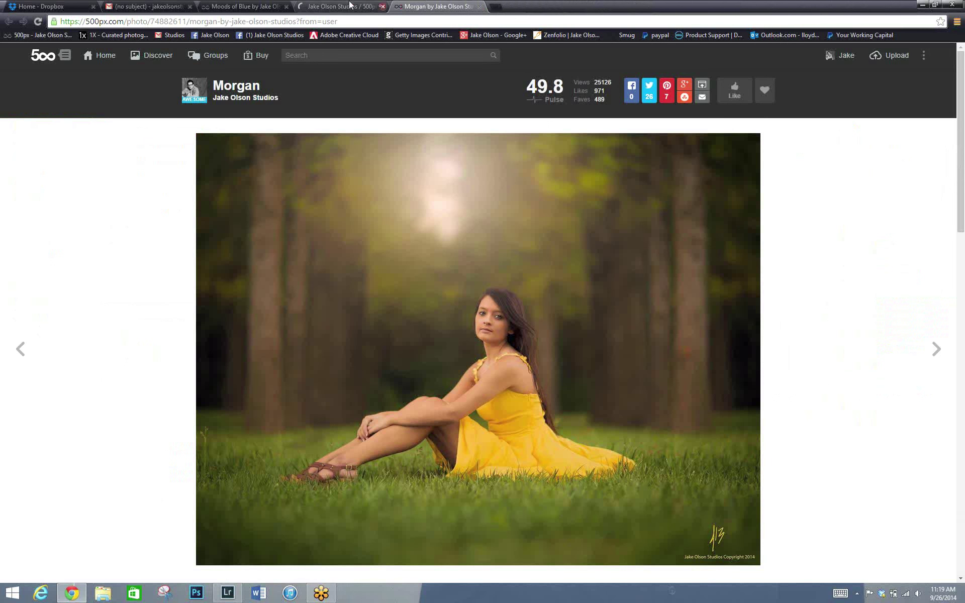
click(383, 6)
click(286, 6)
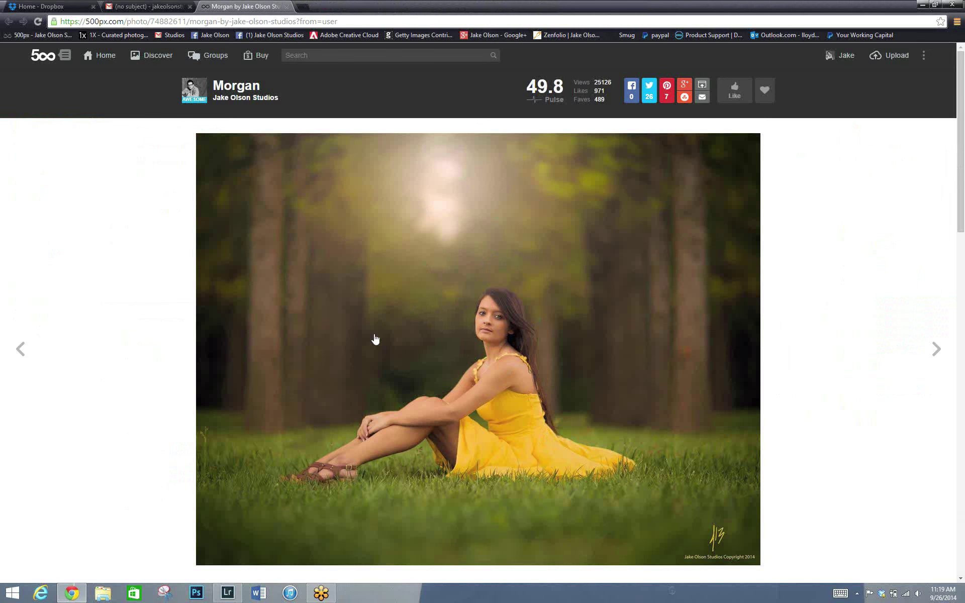
click(226, 594)
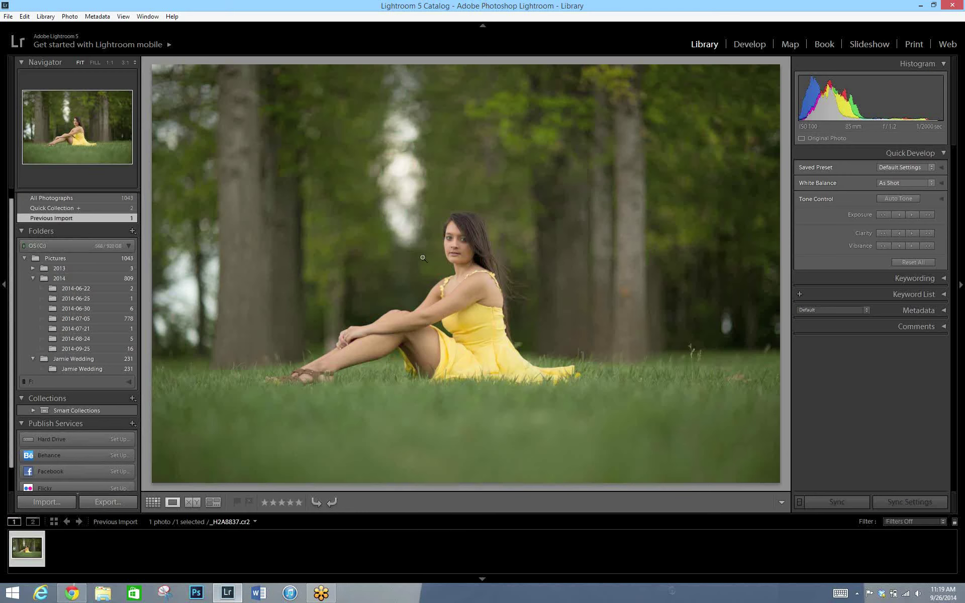
In Develop, crop the portrait slightly tighter on all four sides and apply it.
click(745, 43)
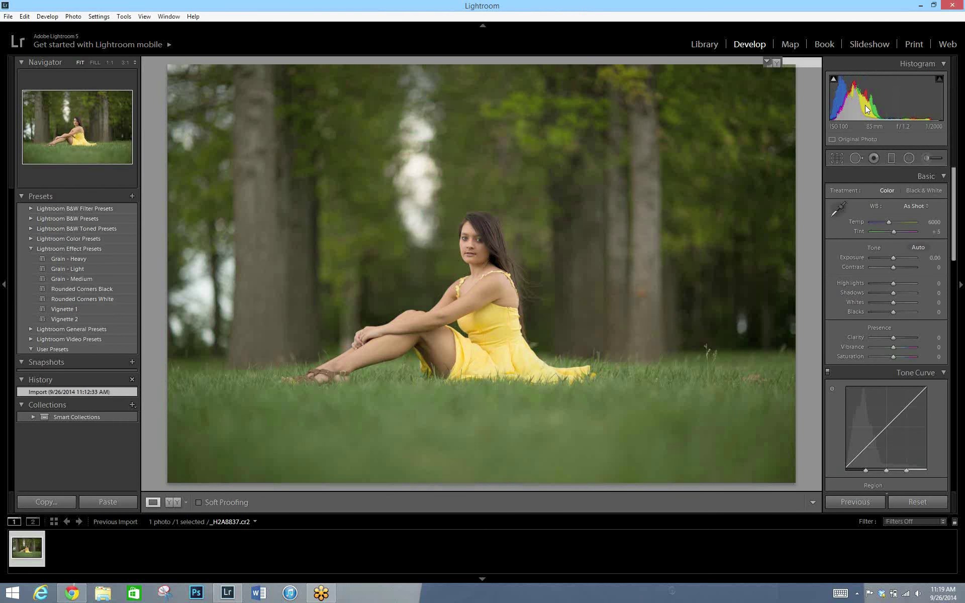
click(837, 158)
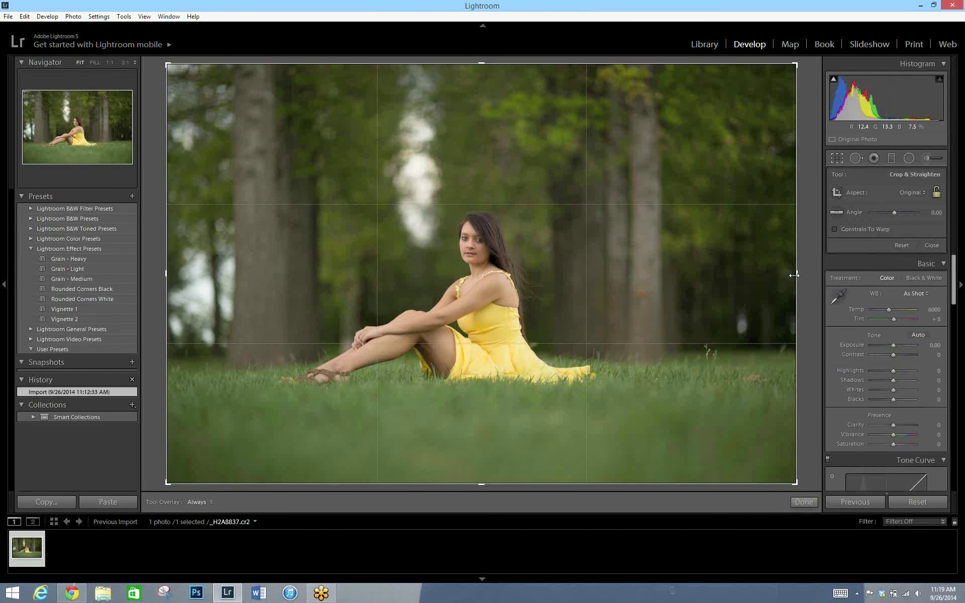
drag(793, 275, 763, 274)
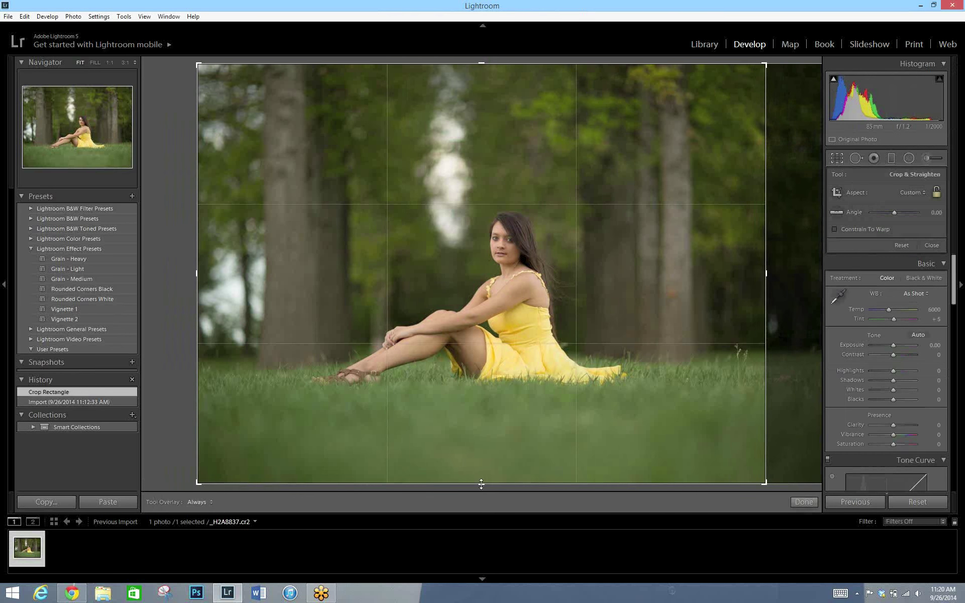
drag(480, 485, 481, 457)
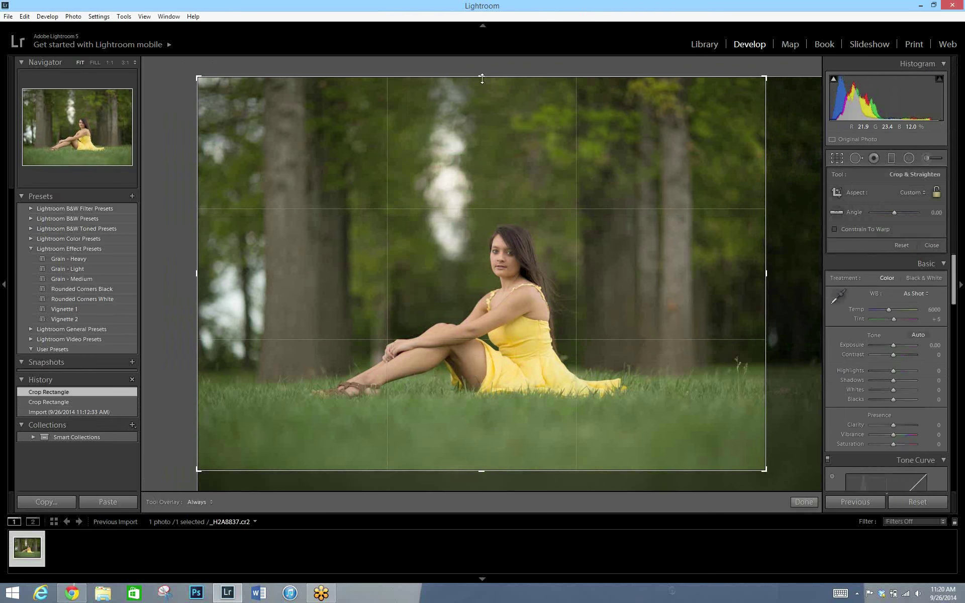
drag(483, 79, 482, 86)
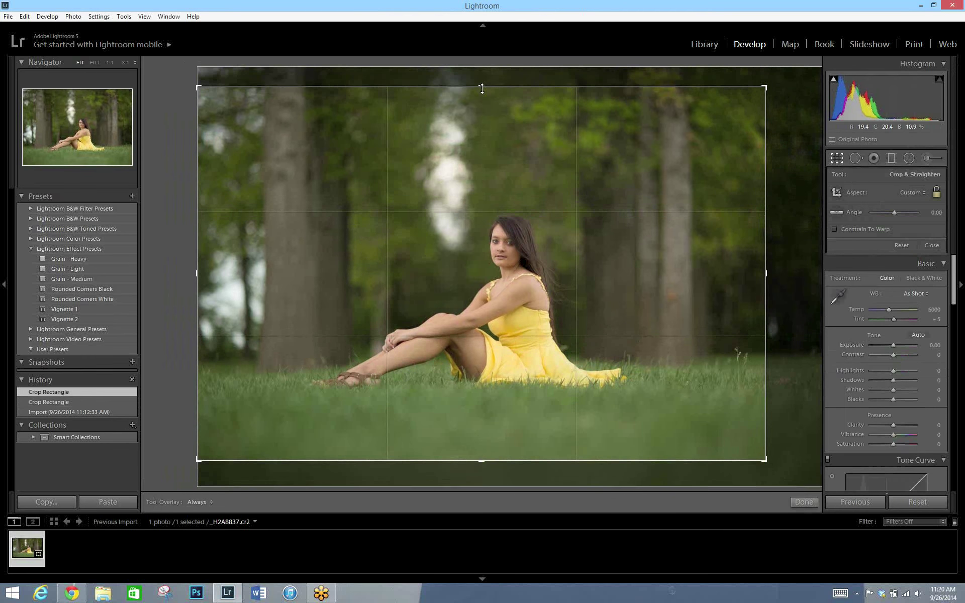
drag(199, 273, 224, 272)
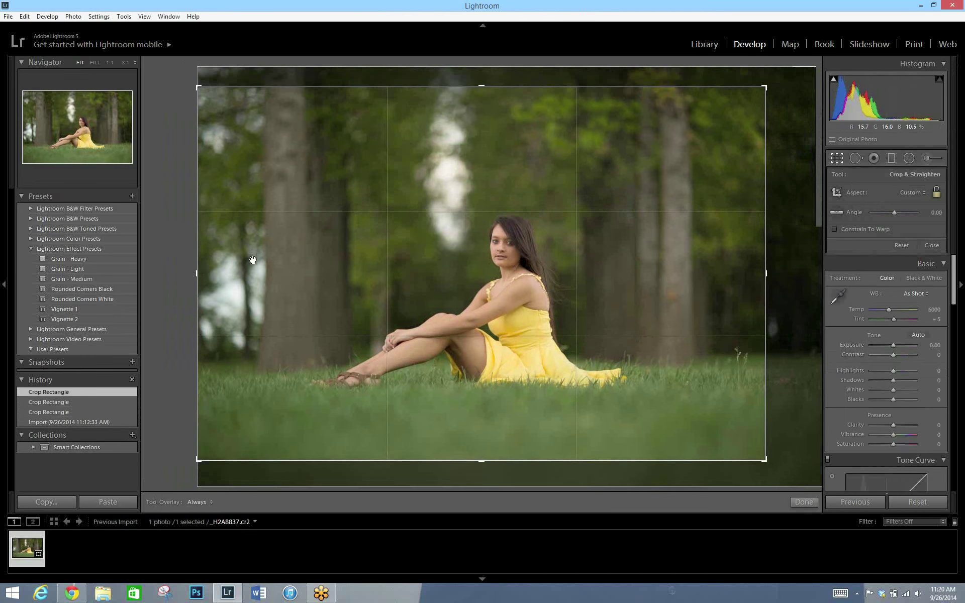
key(Return)
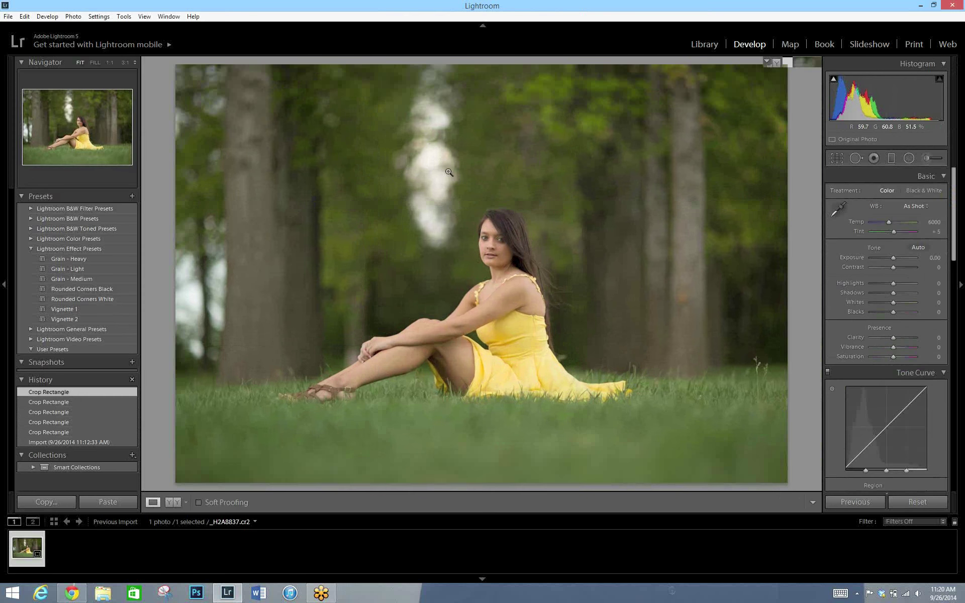
Check the crop at 1:1 on her eye, then Edit in Adobe Photoshop CC.
click(504, 239)
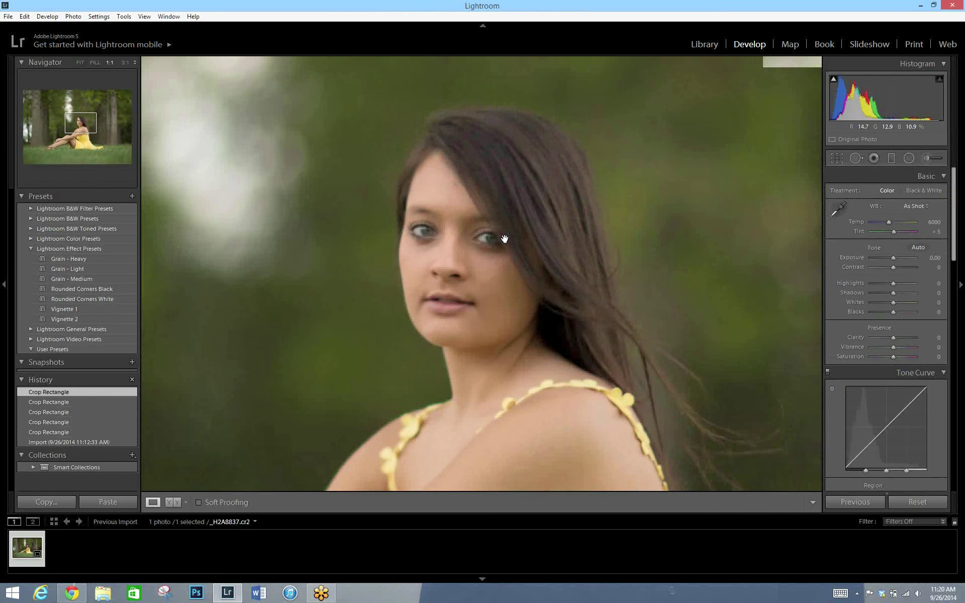
click(505, 239)
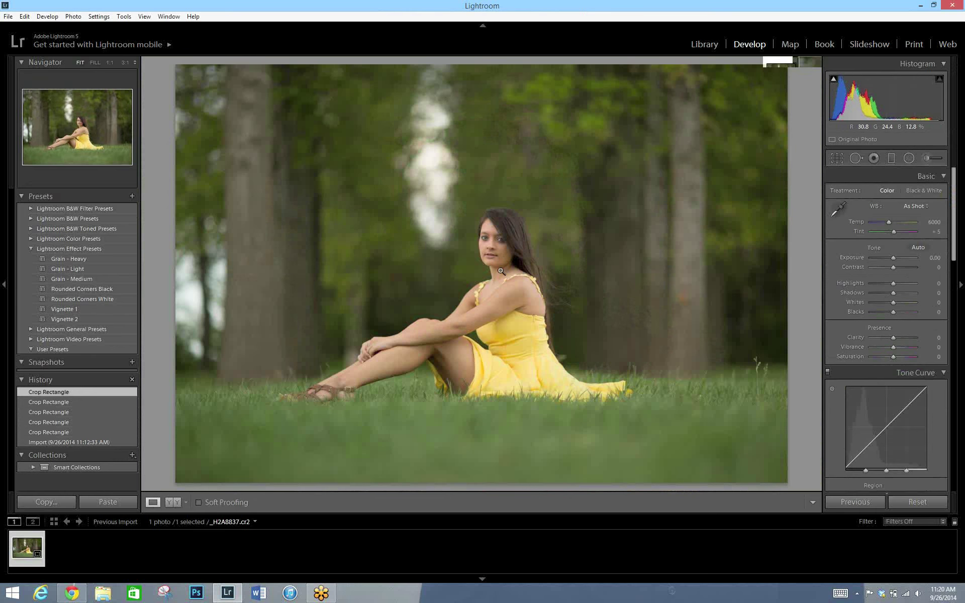
click(73, 16)
mouse_move(80, 65)
click(228, 67)
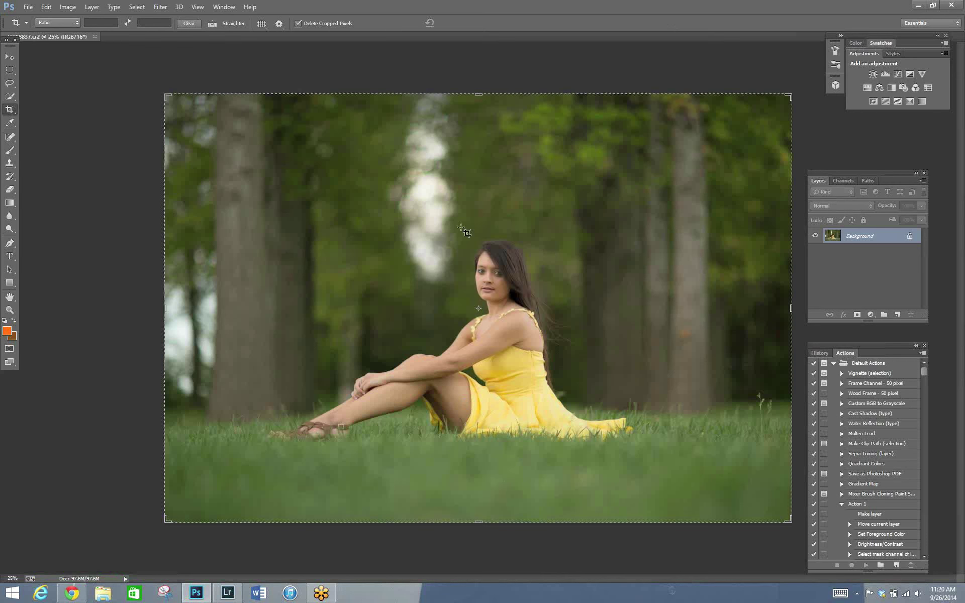
Convert Background to Layer 0, duplicate it as Layer 0 copy, and dismiss the pending crop.
double_click(858, 236)
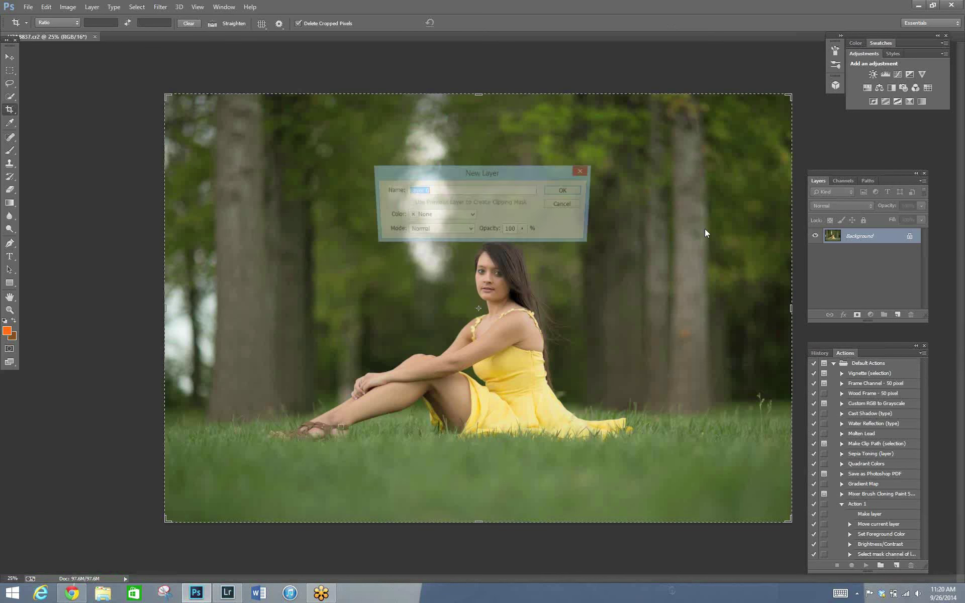
key(Return)
right_click(864, 236)
key(Return)
click(580, 186)
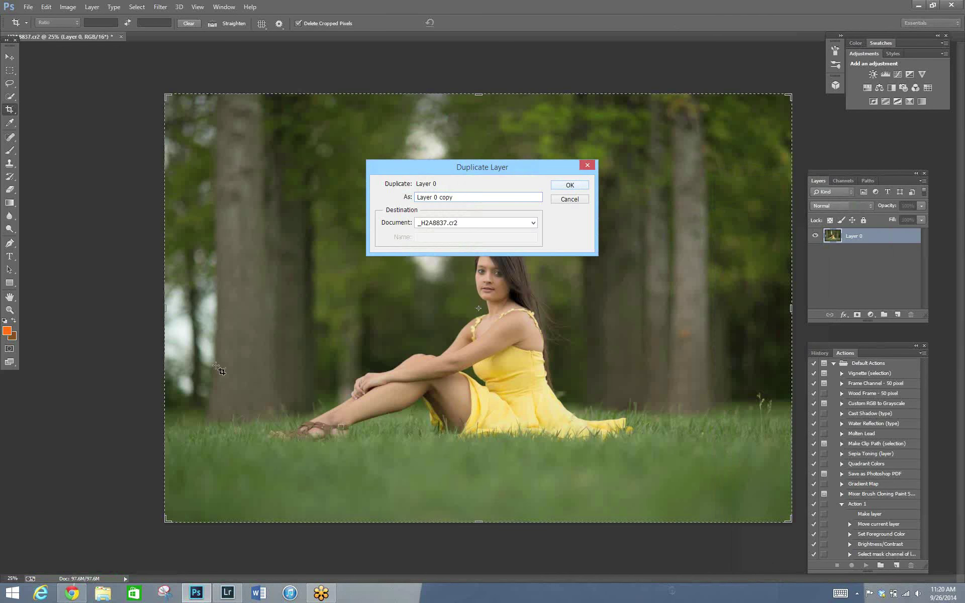
double_click(745, 226)
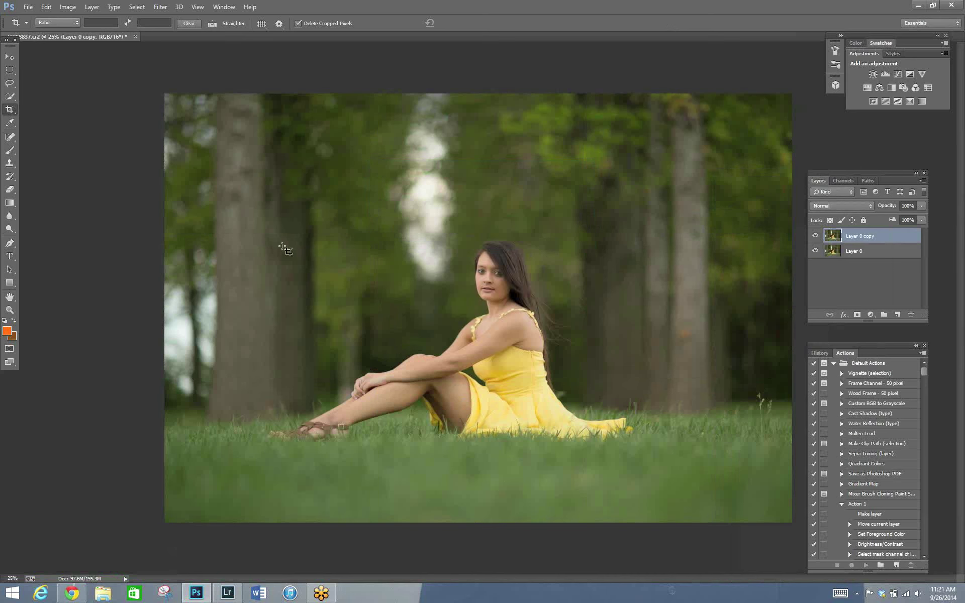
click(73, 594)
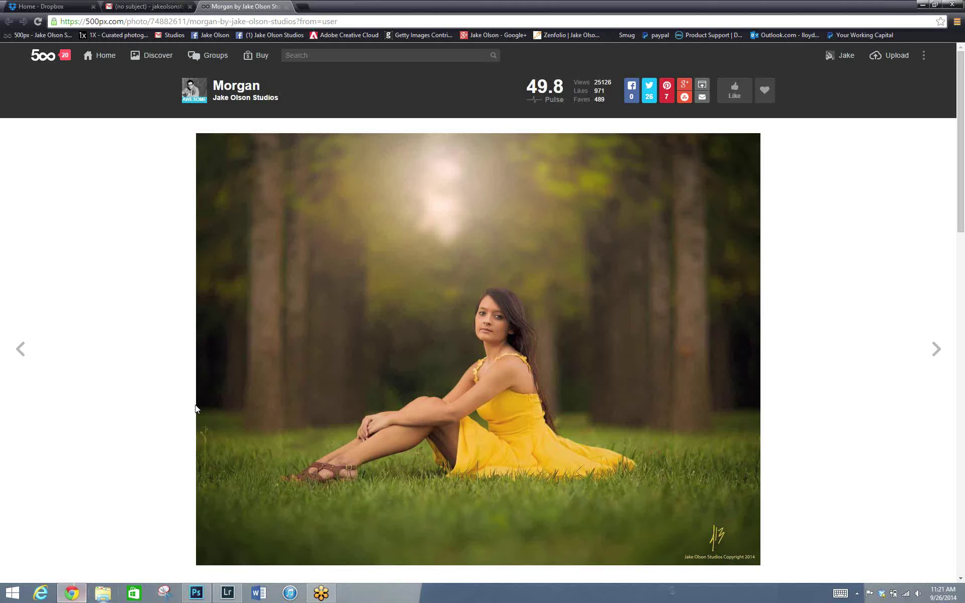
click(227, 592)
right_click(197, 595)
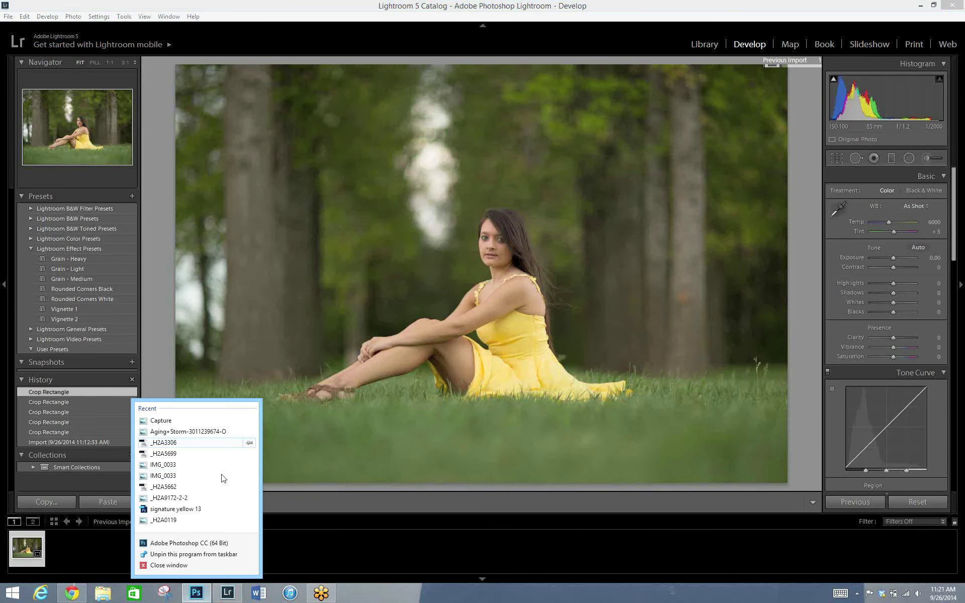
key(Escape)
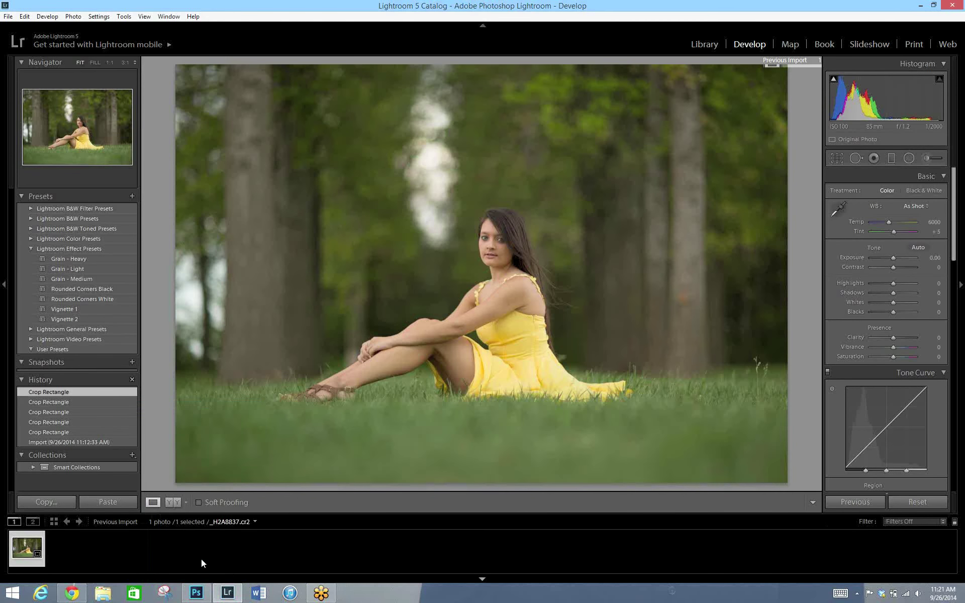
click(196, 593)
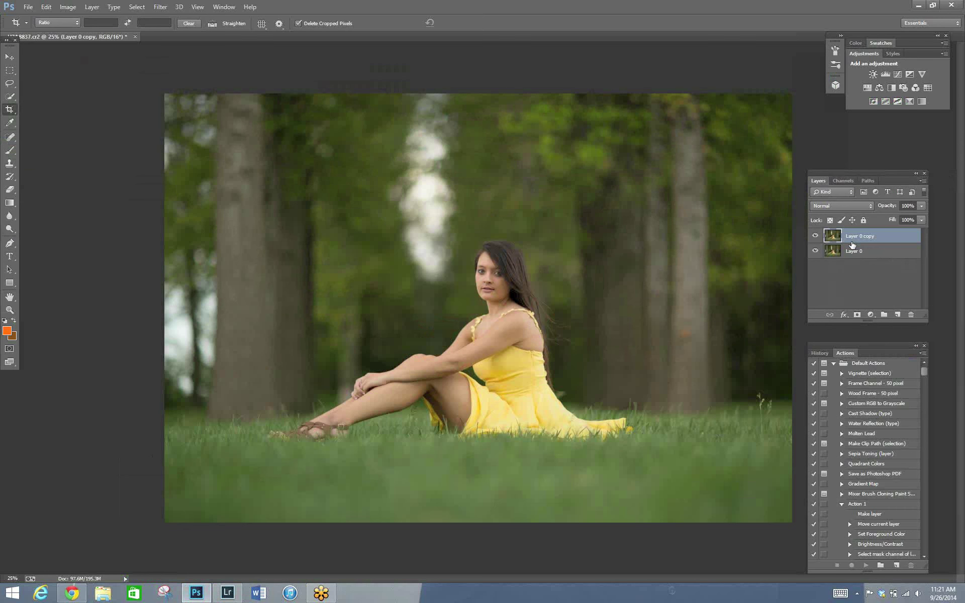
Flip Layer 0 horizontally and add a white layer mask to Layer 0 copy.
click(850, 253)
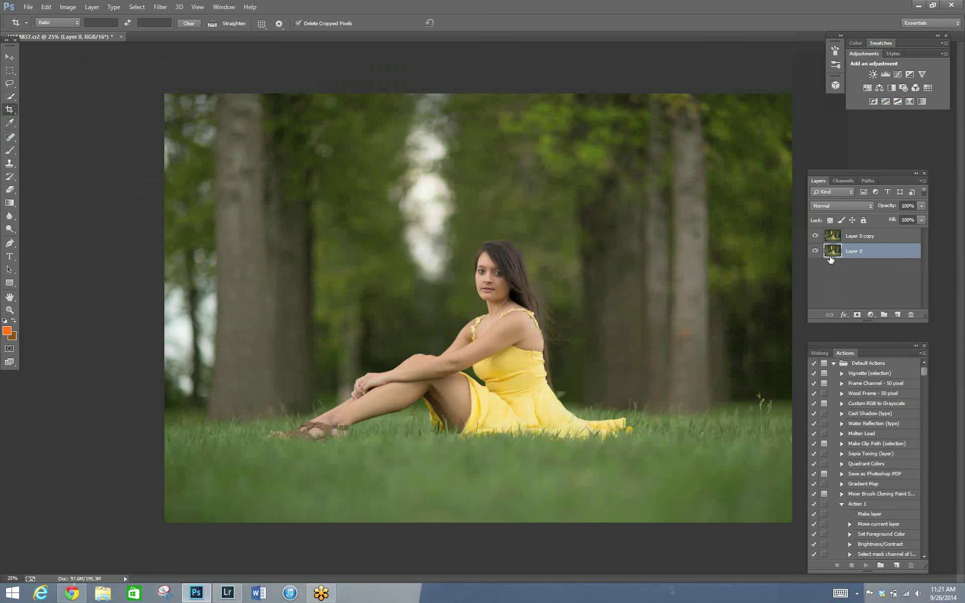
click(46, 7)
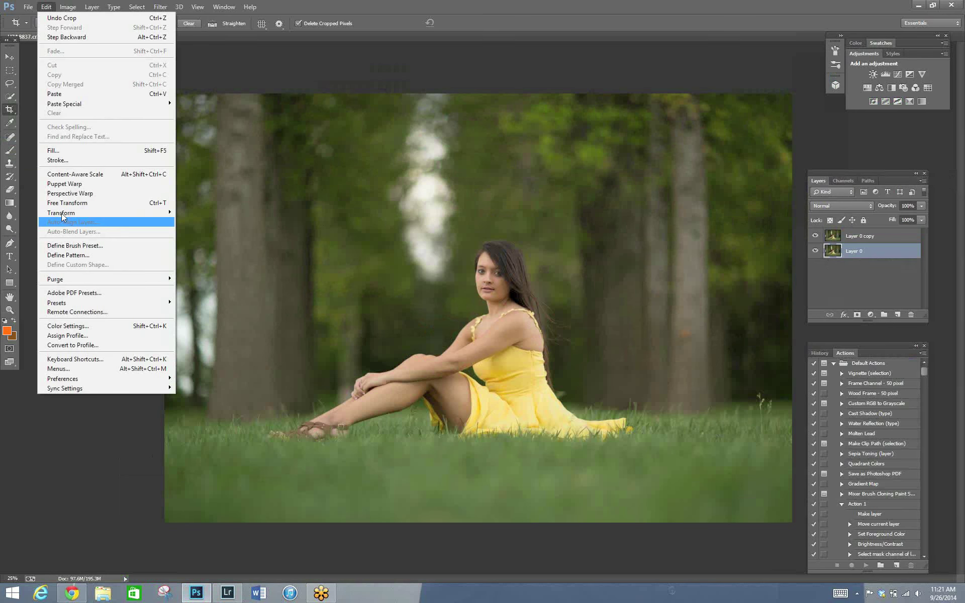
mouse_move(66, 214)
click(186, 322)
click(829, 237)
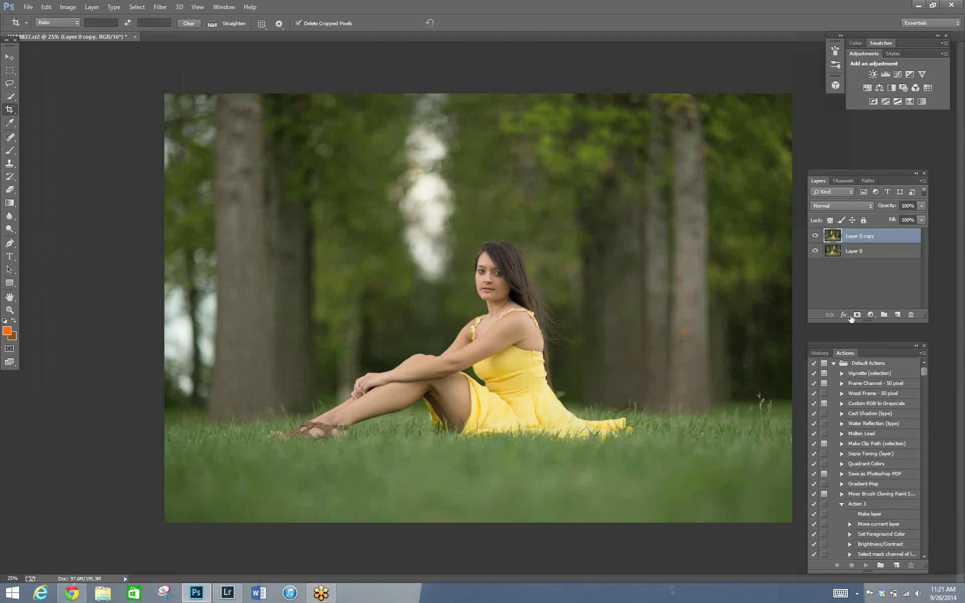
click(857, 315)
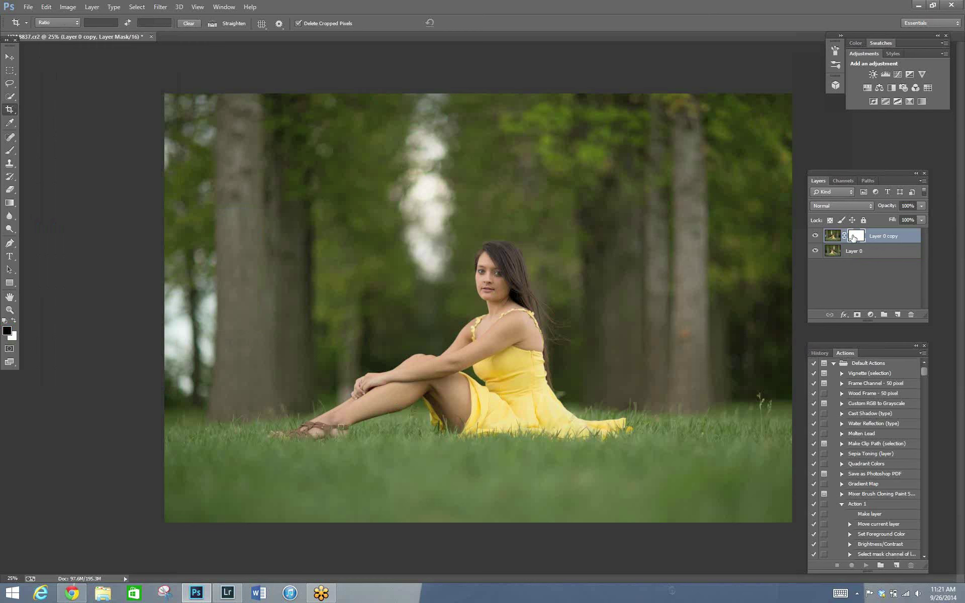
With a 700 px brush at 100% opacity, mask the top layer along the left edge.
click(15, 150)
key(bracketright)
key(bracketright)
key(bracketright)
key(bracketright)
key(bracketright)
key(bracketright)
key(bracketright)
key(bracketright)
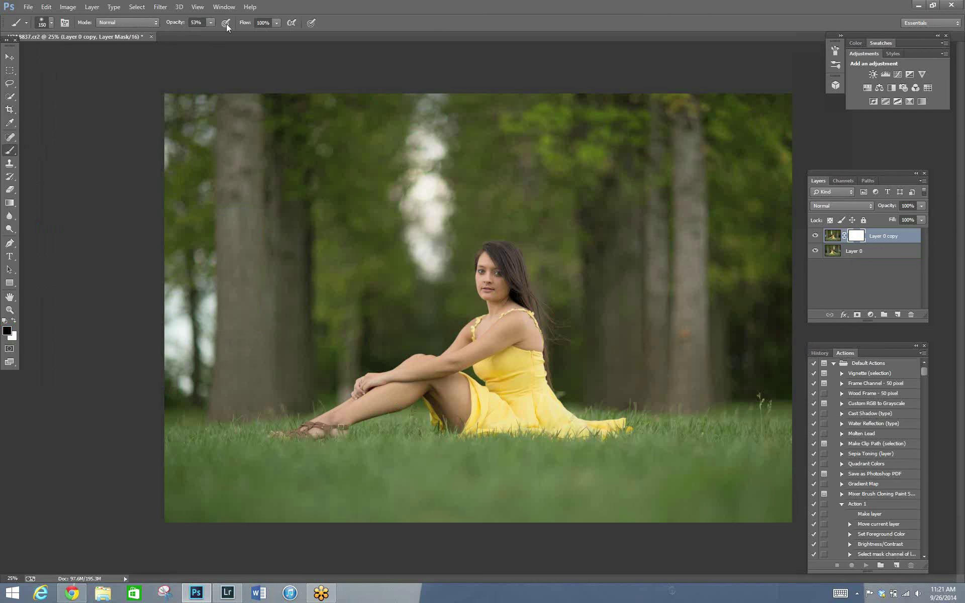
click(211, 23)
drag(210, 33, 241, 43)
key(bracketright)
key(bracketright)
mouse_move(144, 164)
mouse_down()
mouse_move(181, 80)
mouse_move(170, 161)
mouse_move(198, 146)
mouse_up()
Refine the left-edge sky mask with smaller brushes, swapping between white and black paint.
key(bracketleft)
key(bracketleft)
key(bracketleft)
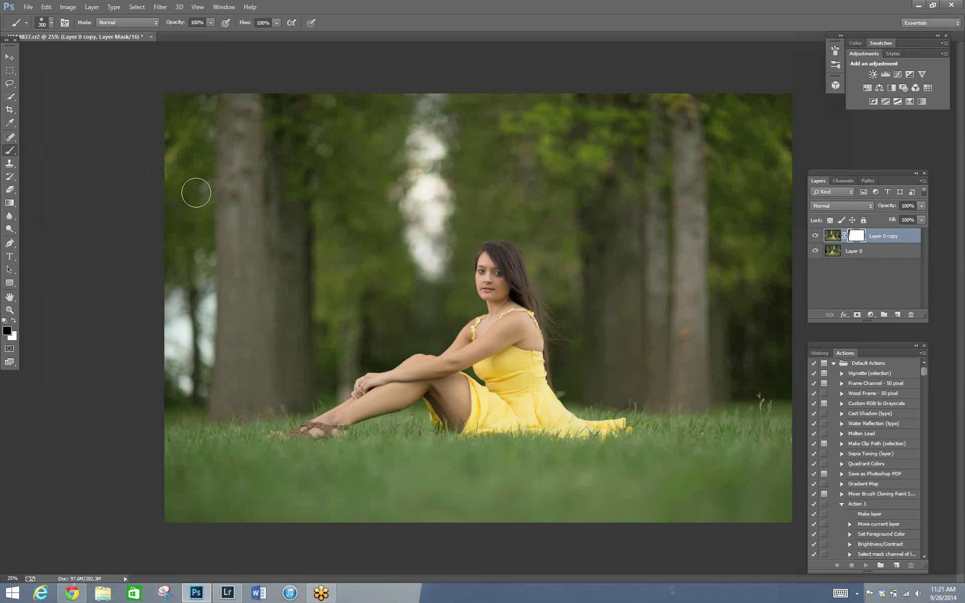
mouse_move(162, 356)
mouse_down()
mouse_move(189, 281)
mouse_move(205, 326)
mouse_move(206, 305)
mouse_move(197, 344)
mouse_move(204, 348)
mouse_move(185, 345)
mouse_move(181, 395)
mouse_up()
key(bracketleft)
key(bracketright)
key(bracketleft)
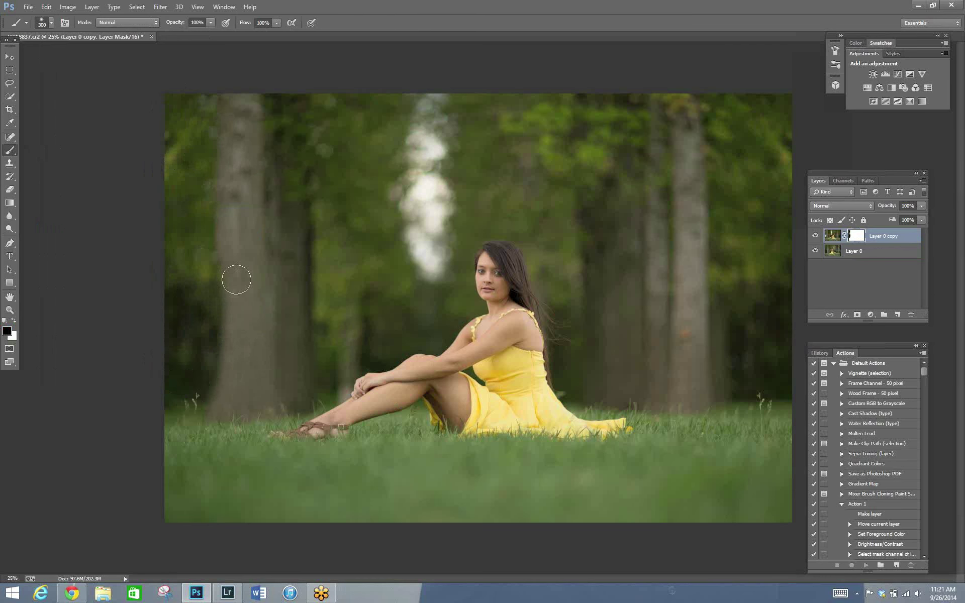
click(13, 319)
key(bracketleft)
click(13, 318)
key(bracketright)
key(bracketright)
Flatten the image, convert the Background to a layer, and add a new empty layer.
click(923, 181)
click(862, 384)
double_click(855, 236)
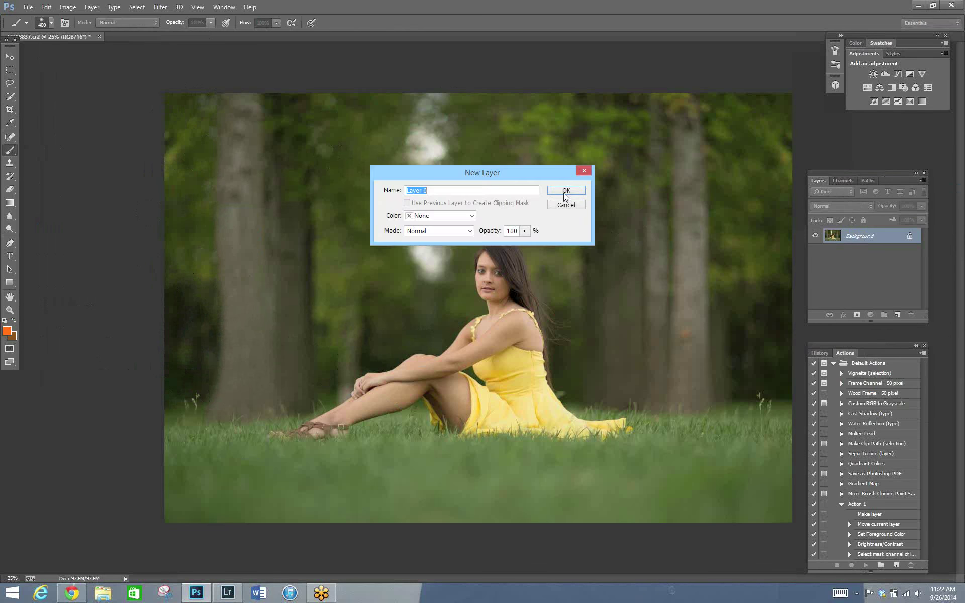
key(Return)
click(898, 315)
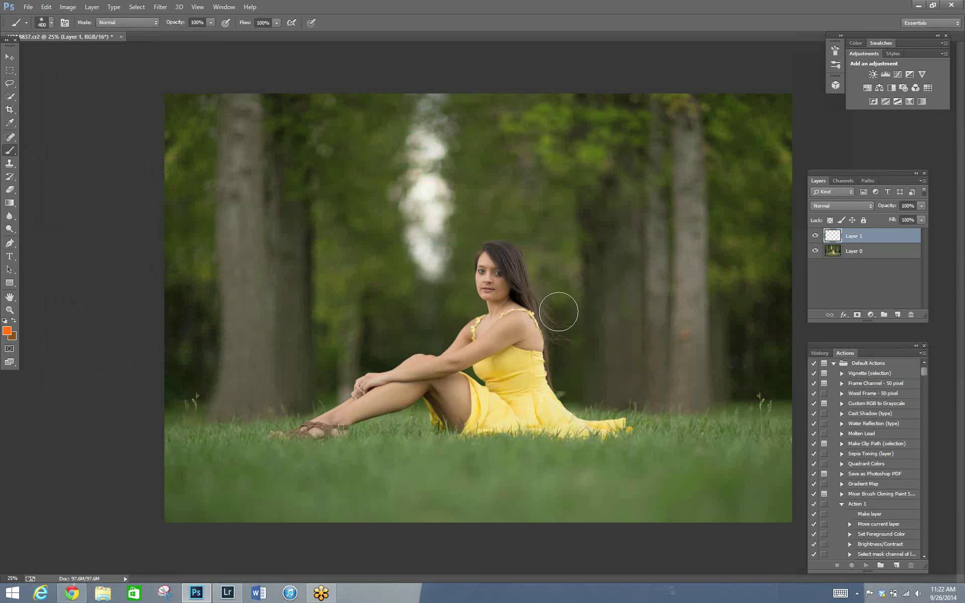
Paint a broad near-white haze over the tree gap on the new layer.
click(7, 331)
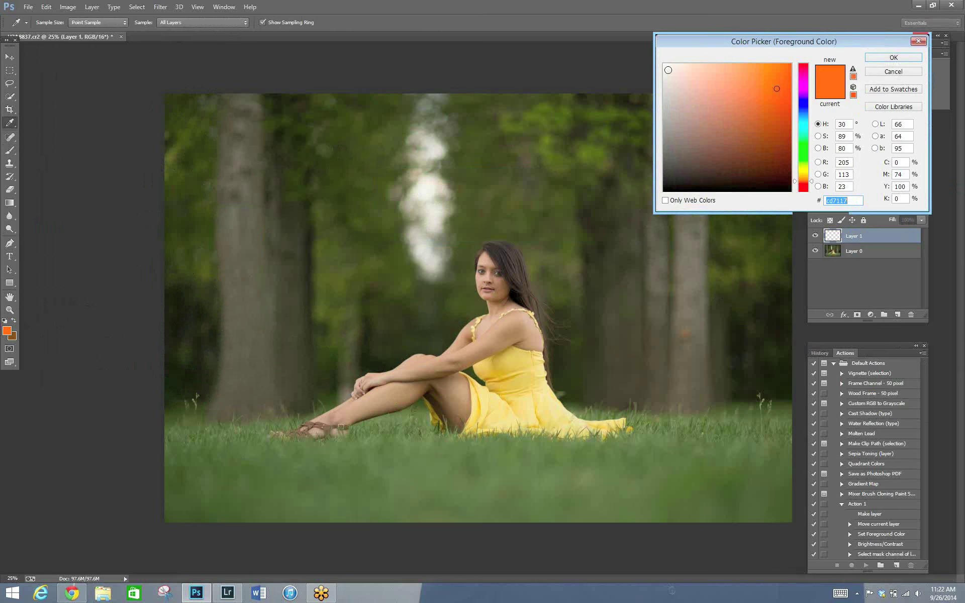
click(666, 66)
click(880, 58)
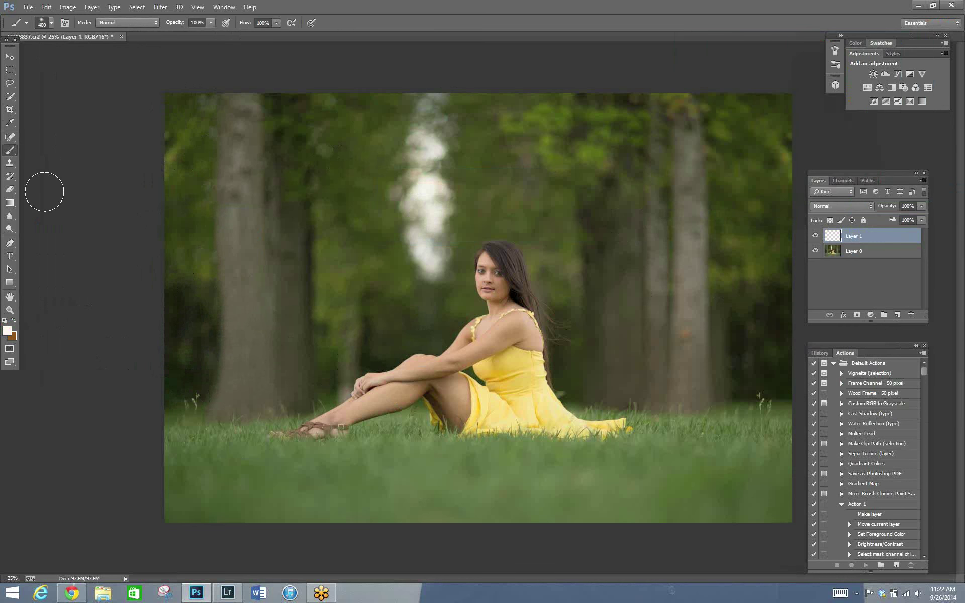
key(bracketright)
key(bracketright)
key(bracketright)
click(431, 174)
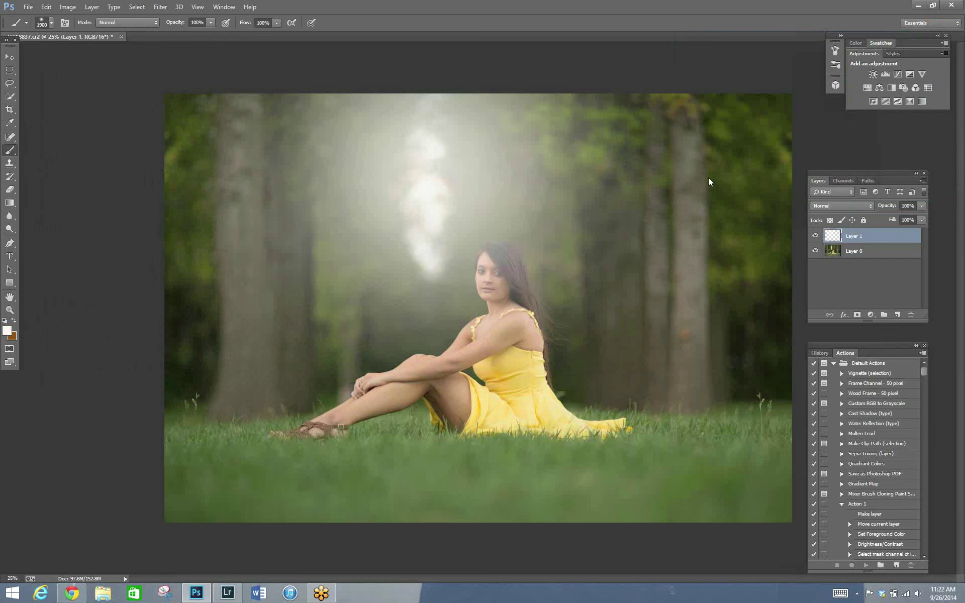
Mask the haze layer and paint the haze away from her head and hair.
click(857, 314)
key(bracketleft)
key(bracketleft)
key(bracketleft)
key(bracketleft)
key(bracketleft)
key(bracketleft)
key(bracketleft)
key(bracketleft)
key(bracketleft)
key(bracketleft)
key(bracketleft)
key(bracketleft)
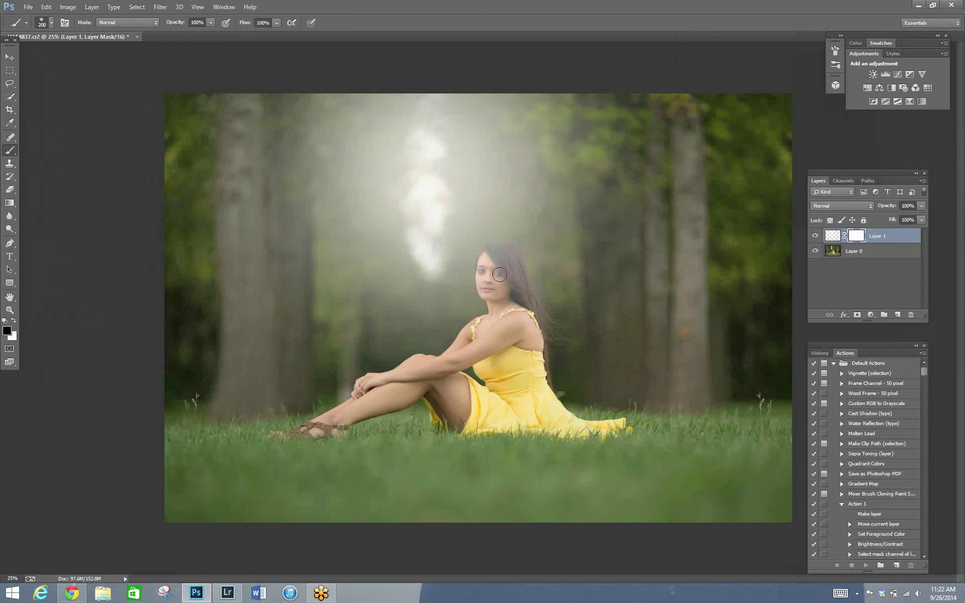
mouse_move(498, 257)
mouse_down()
mouse_move(505, 279)
mouse_move(482, 266)
mouse_move(482, 284)
mouse_up()
key(bracketleft)
key(bracketleft)
key(bracketleft)
key(bracketleft)
key(bracketleft)
key(bracketleft)
key(bracketleft)
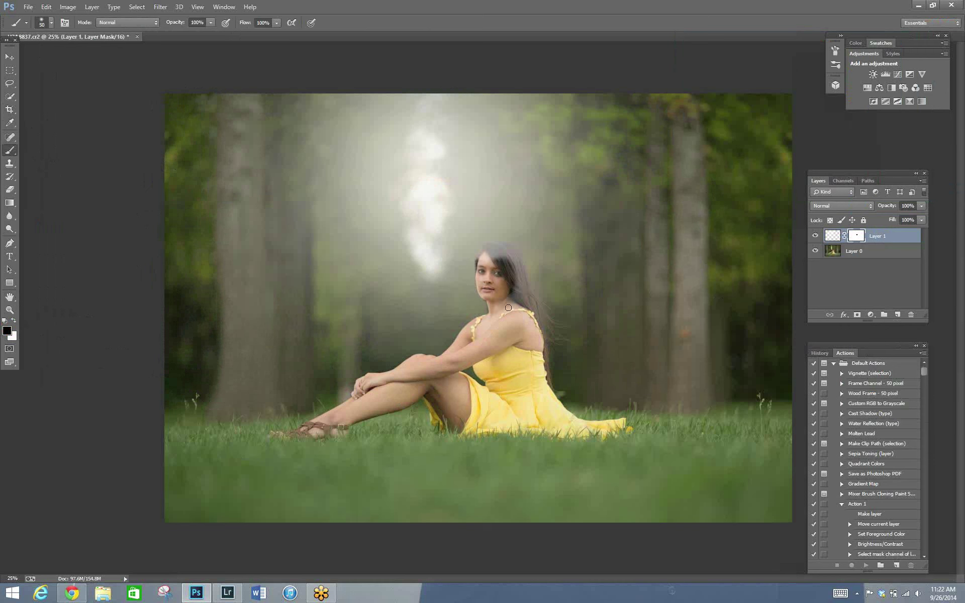
key(bracketright)
key(bracketright)
key(bracketright)
key(bracketright)
key(bracketright)
mouse_move(504, 263)
mouse_down()
mouse_move(509, 254)
mouse_move(484, 251)
mouse_up()
Set the haze layer to 56% opacity and clear more haze along her hair.
click(924, 207)
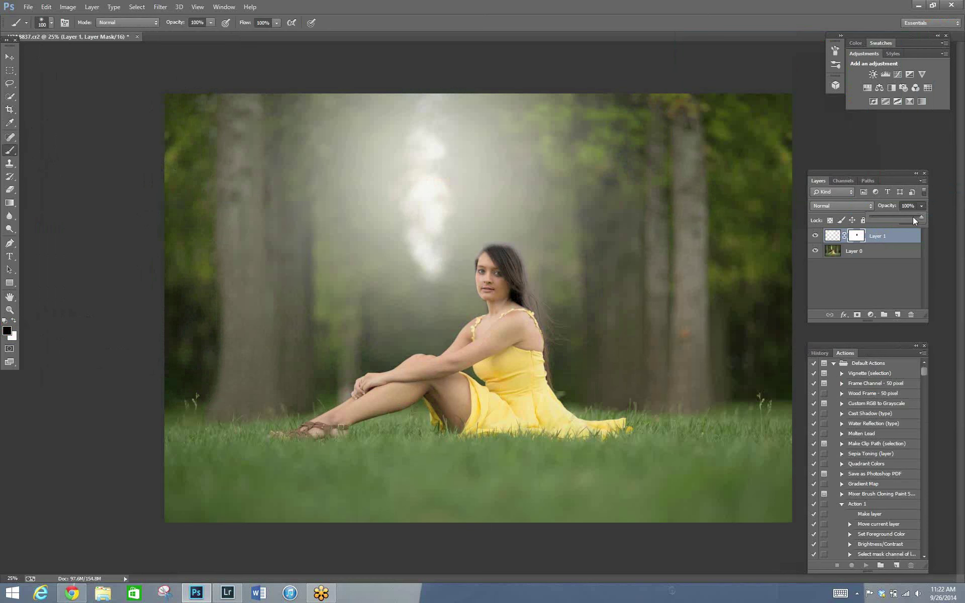
drag(906, 217, 898, 216)
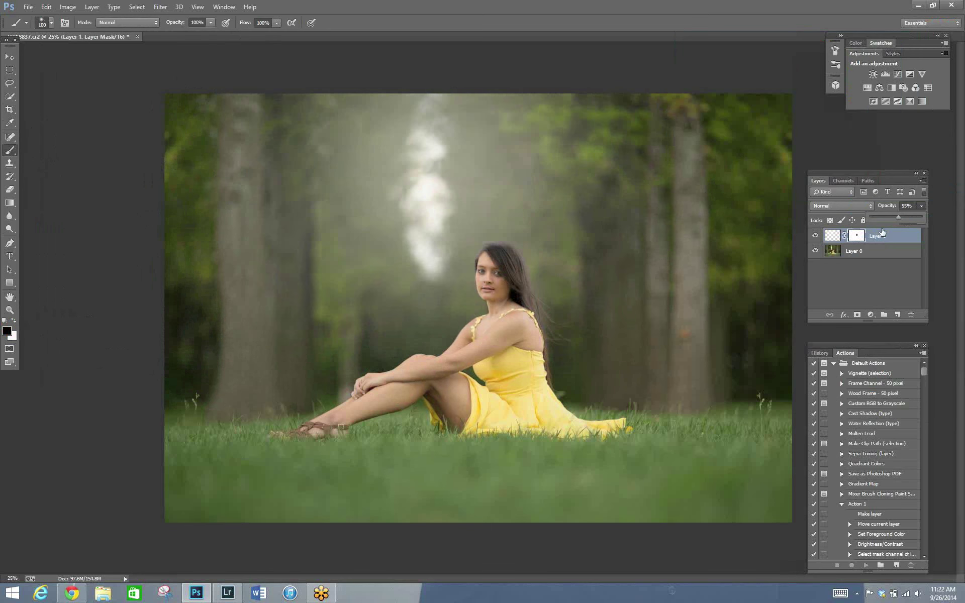
mouse_move(550, 347)
mouse_down()
mouse_move(528, 352)
mouse_move(523, 322)
mouse_up()
key(bracketright)
key(bracketright)
key(bracketright)
key(bracketright)
key(bracketright)
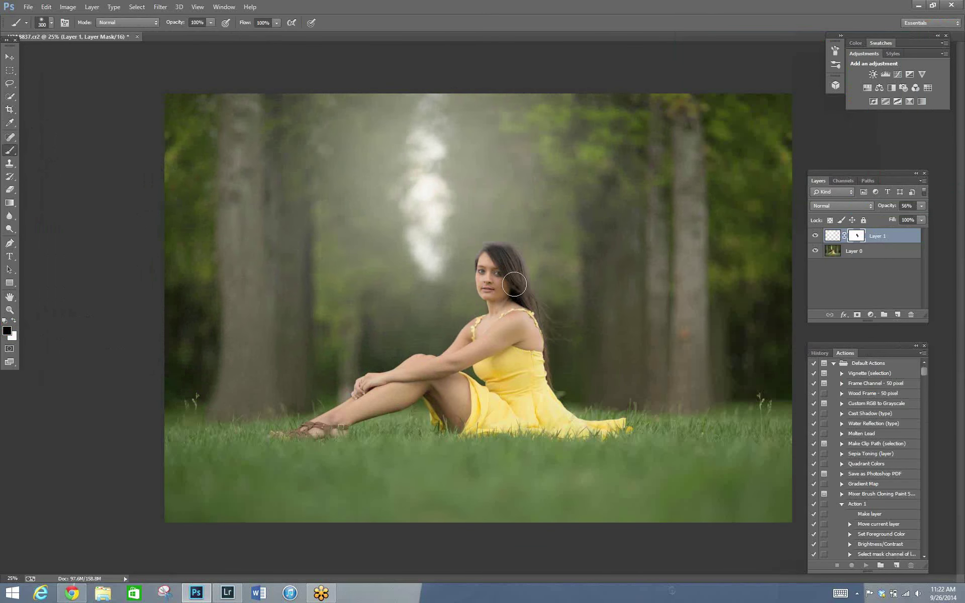
key(bracketleft)
key(bracketleft)
key(bracketleft)
key(bracketleft)
key(bracketleft)
key(bracketleft)
key(bracketleft)
key(bracketright)
key(bracketright)
key(bracketright)
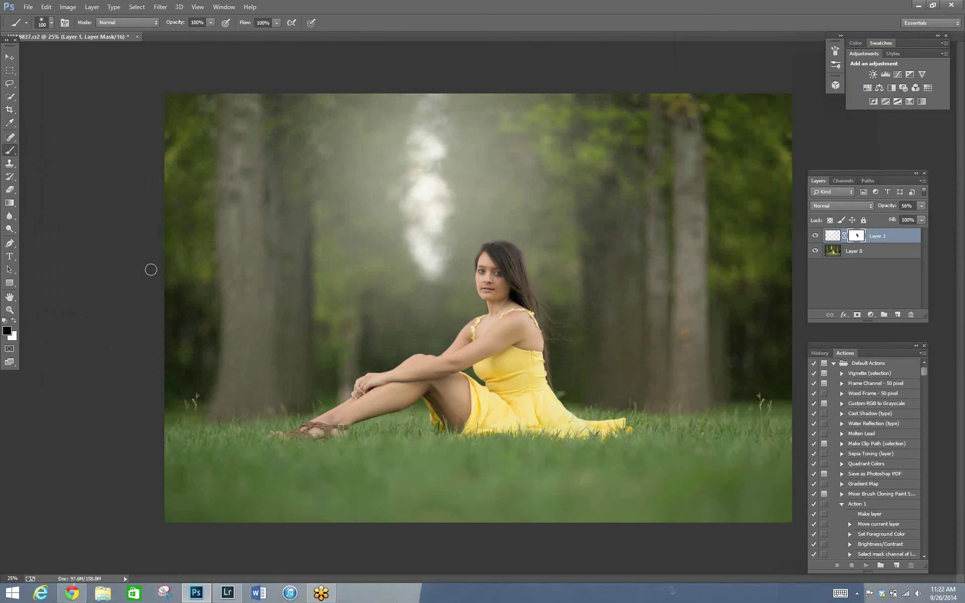
key(bracketright)
key(bracketright)
key(bracketright)
key(bracketright)
At 56% brush opacity, soften the haze around and left of her head.
click(212, 23)
drag(207, 34, 187, 35)
drag(442, 322, 521, 307)
drag(599, 312, 211, 241)
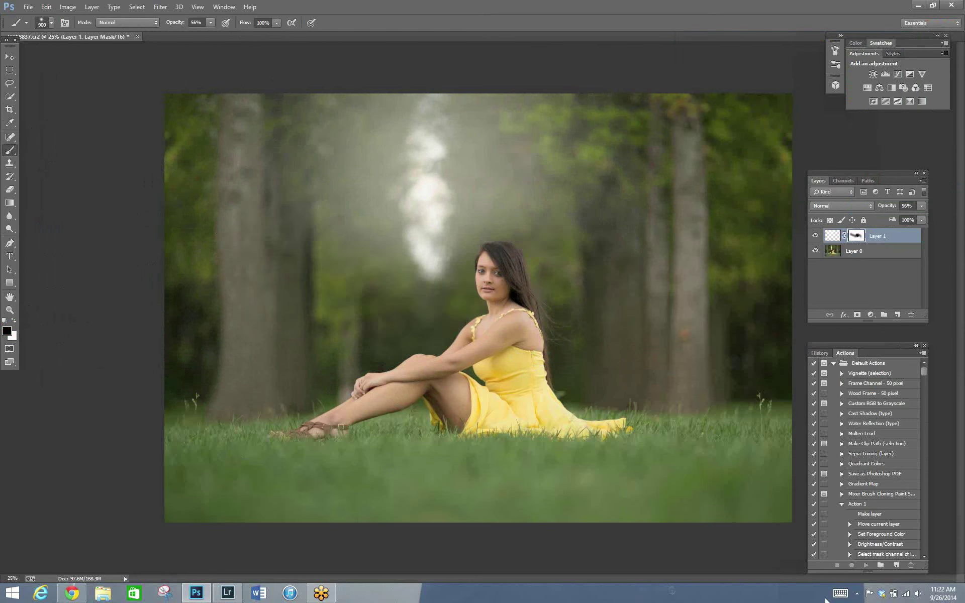
key(bracketright)
key(bracketright)
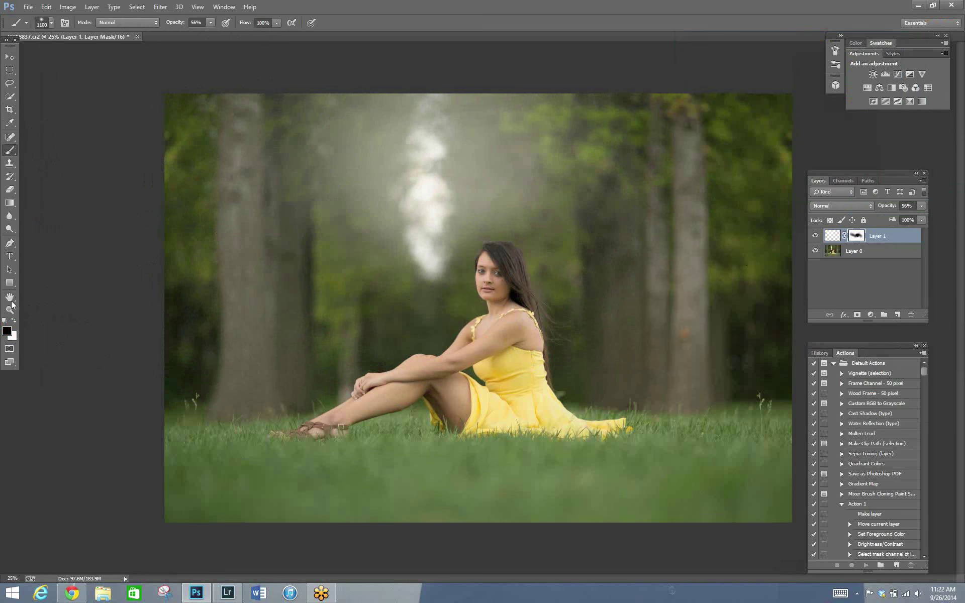
Touch up the mask in white and black at full opacity, then add another empty layer.
key(x)
key(bracketleft)
key(bracketleft)
key(bracketleft)
key(bracketleft)
key(bracketleft)
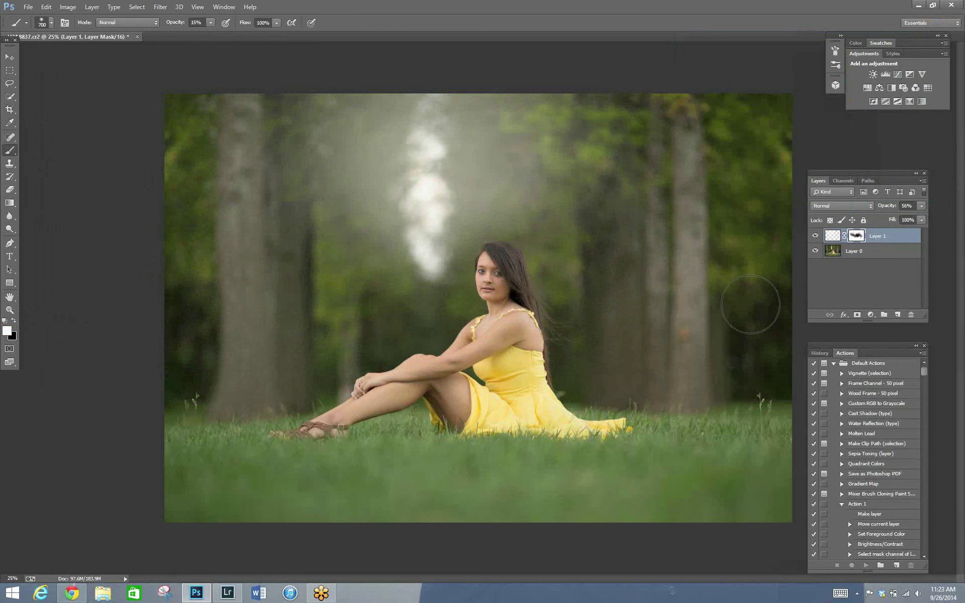
click(13, 320)
key(bracketleft)
key(bracketleft)
key(bracketleft)
key(bracketleft)
key(bracketleft)
key(bracketleft)
key(0)
key(bracketleft)
key(bracketleft)
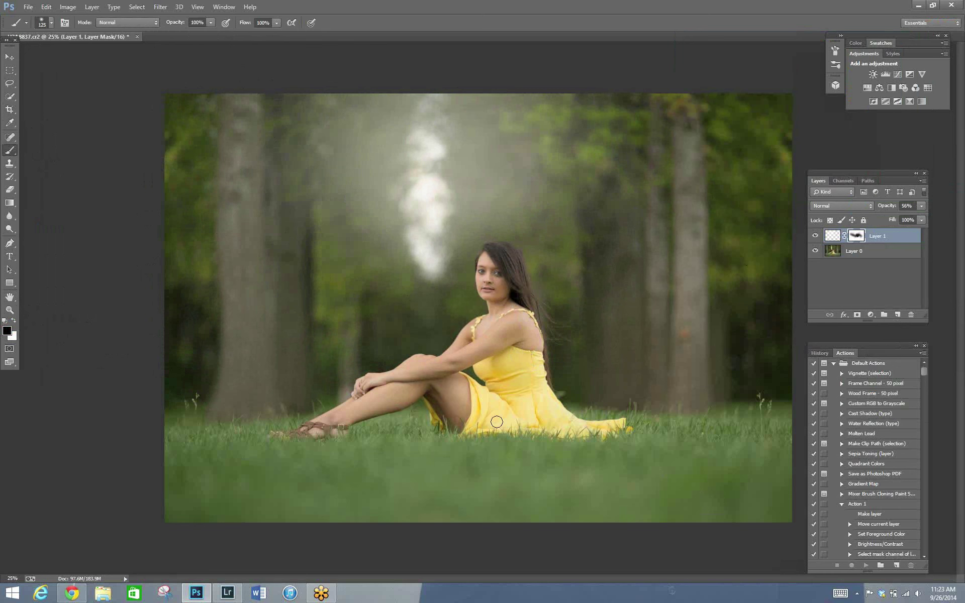
key(bracketright)
click(898, 314)
Paint a large soft white glow around the light streak in the trees.
key(x)
key(bracketright)
key(bracketright)
key(bracketright)
key(bracketright)
key(bracketright)
key(bracketright)
key(bracketright)
key(bracketright)
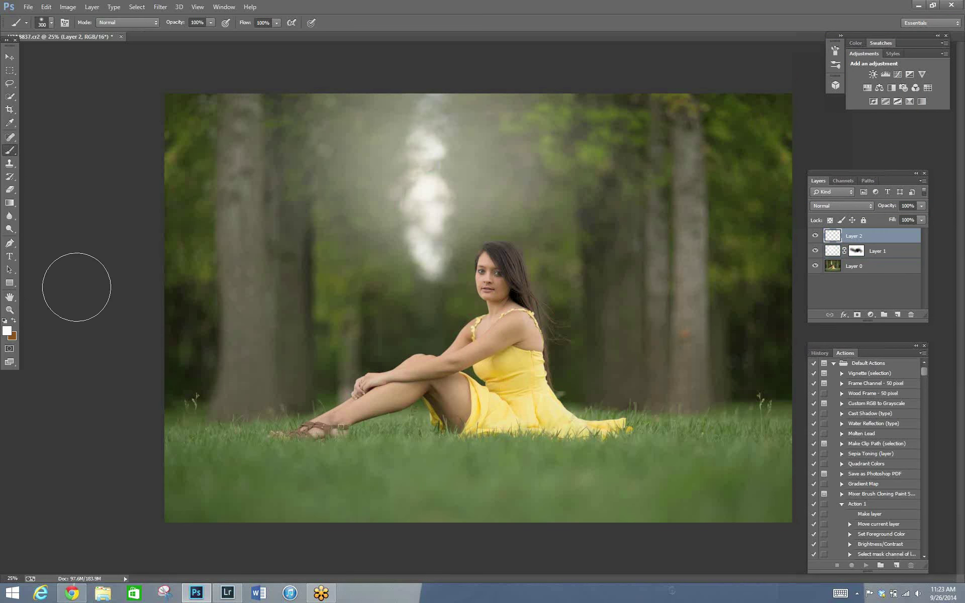
key(bracketright)
key(bracketright)
key(bracketright)
key(bracketright)
key(bracketright)
key(bracketright)
key(bracketright)
key(bracketright)
key(bracketright)
key(bracketright)
click(424, 165)
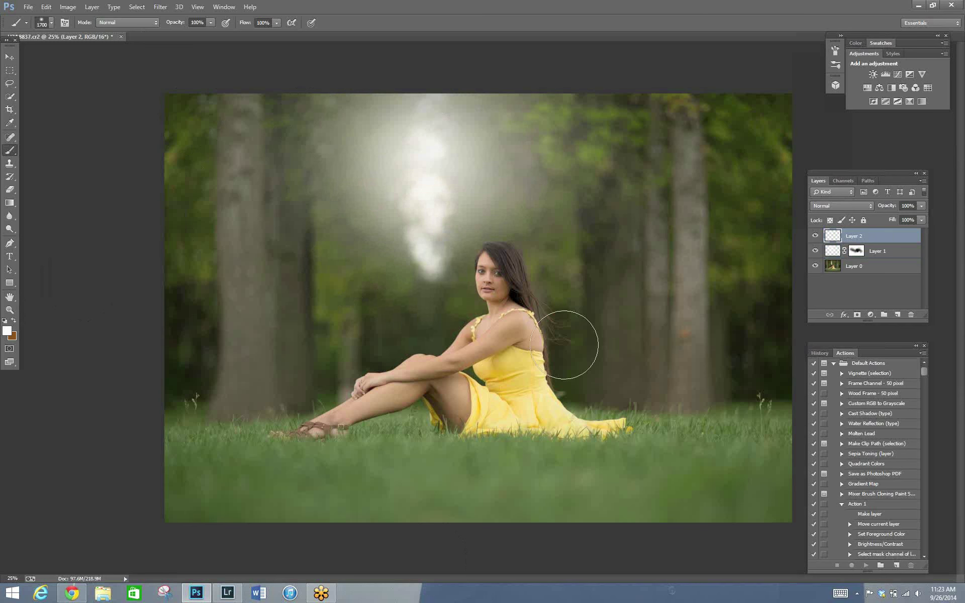
Select the Layer 1 haze mask and refine it with a 17% opacity brush.
click(856, 251)
key(bracketleft)
key(bracketleft)
key(bracketleft)
key(bracketleft)
key(bracketleft)
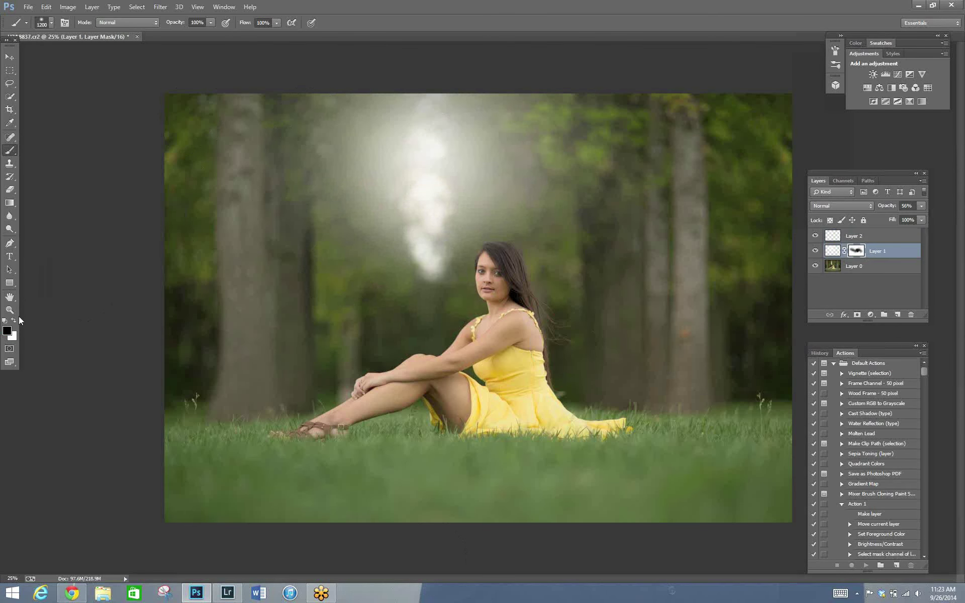
click(211, 23)
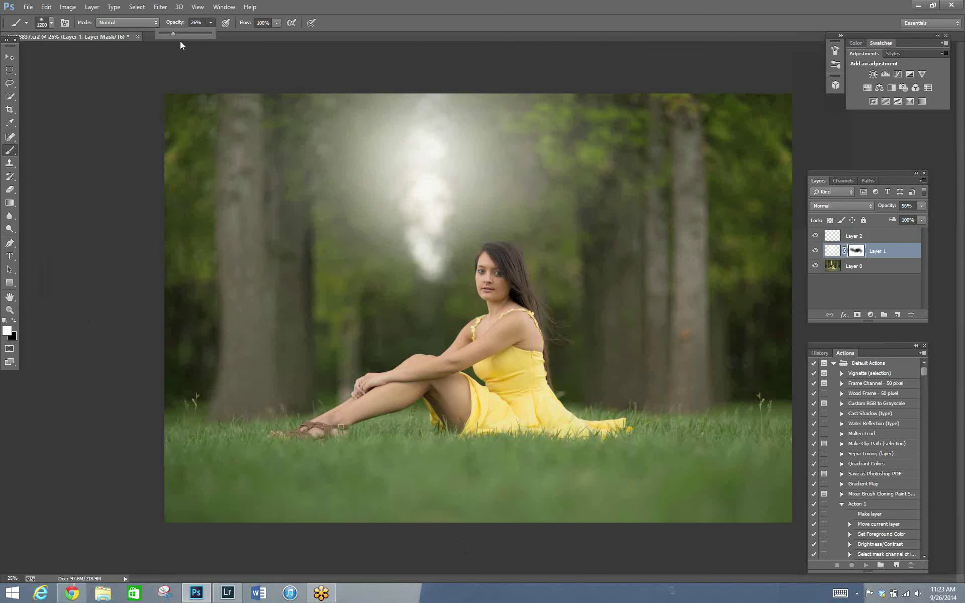
key(bracketleft)
key(bracketleft)
key(bracketleft)
key(bracketleft)
key(bracketleft)
key(bracketleft)
key(bracketleft)
key(bracketleft)
key(1)
key(7)
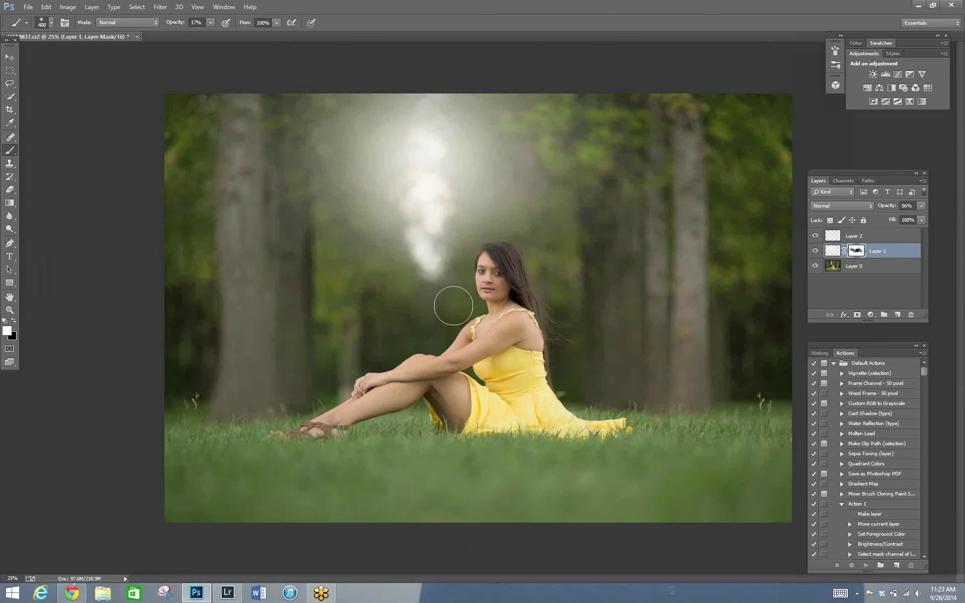
key(bracketright)
key(bracketright)
key(bracketright)
key(bracketleft)
key(bracketleft)
Zoom to her face, paint black at full opacity to clear haze from her hair, then zoom out.
key(x)
drag(211, 22, 238, 34)
key(0)
key(bracketleft)
key(bracketleft)
key(bracketleft)
key(bracketleft)
key(bracketleft)
key(bracketleft)
key(bracketleft)
key(bracketleft)
key(bracketleft)
key(bracketleft)
key(z)
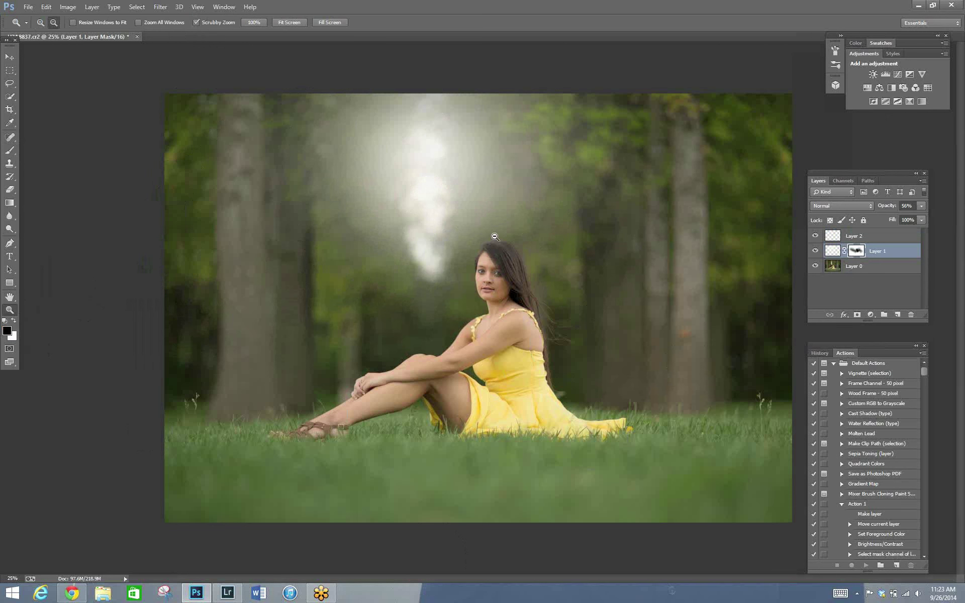
drag(517, 301, 548, 301)
key(b)
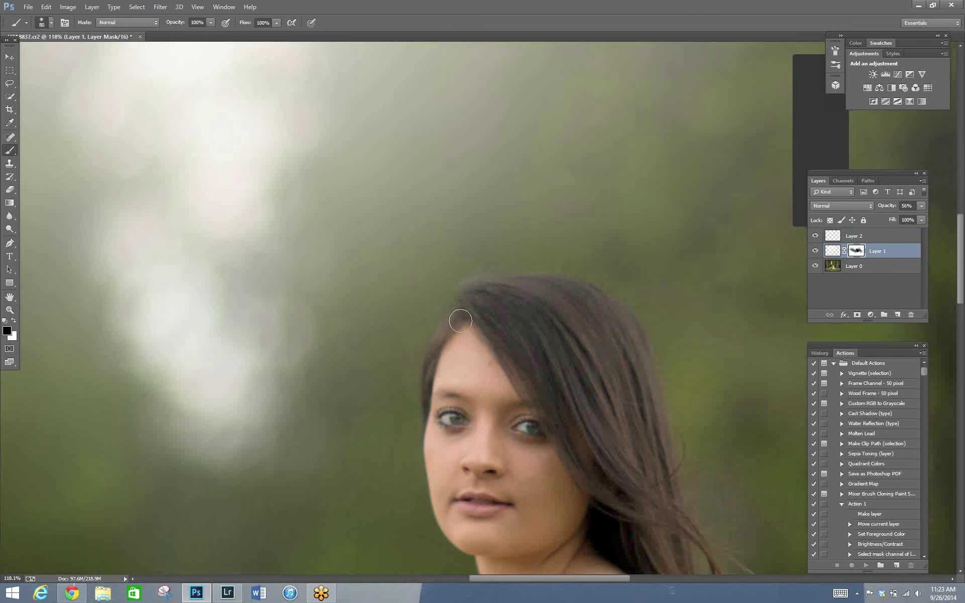
key(bracketleft)
key(bracketleft)
key(bracketleft)
key(bracketleft)
key(bracketleft)
key(bracketleft)
key(bracketright)
key(bracketright)
key(bracketright)
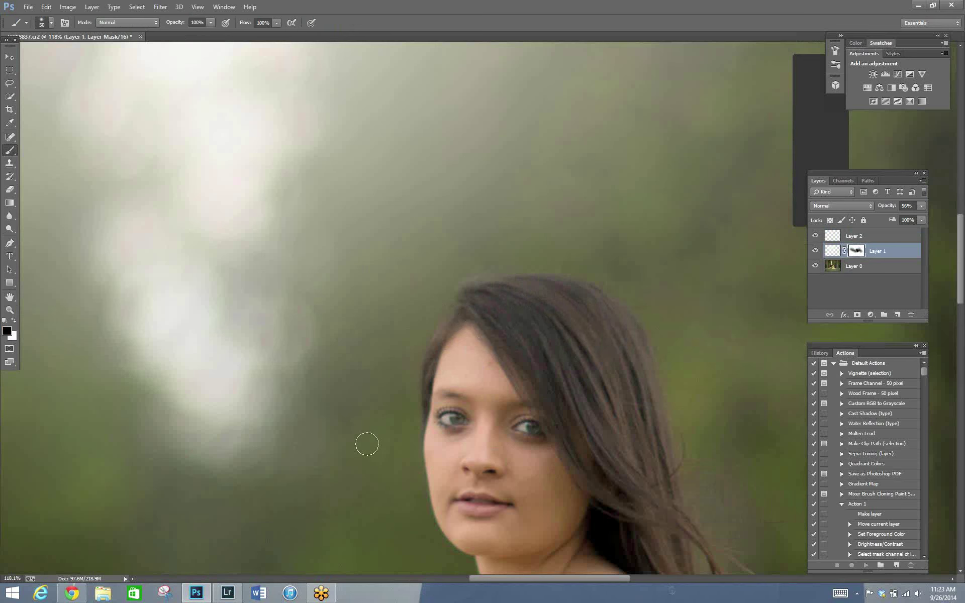
click(9, 309)
mouse_move(327, 321)
mouse_down()
mouse_move(463, 423)
mouse_move(558, 372)
mouse_up()
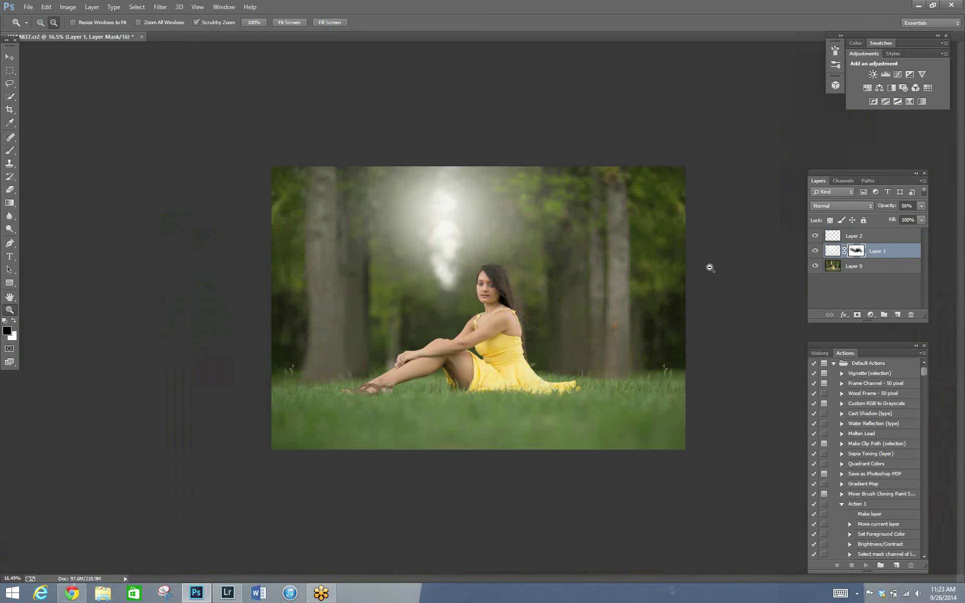
Flatten the image, unlock the Background as Layer 0, and duplicate it as Layer 0 copy.
click(923, 180)
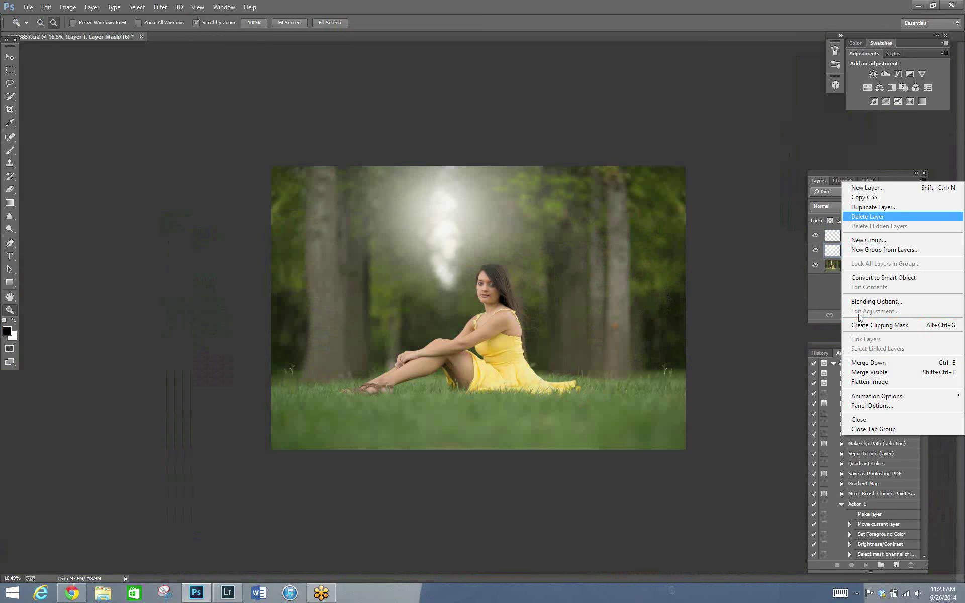
click(873, 382)
double_click(855, 236)
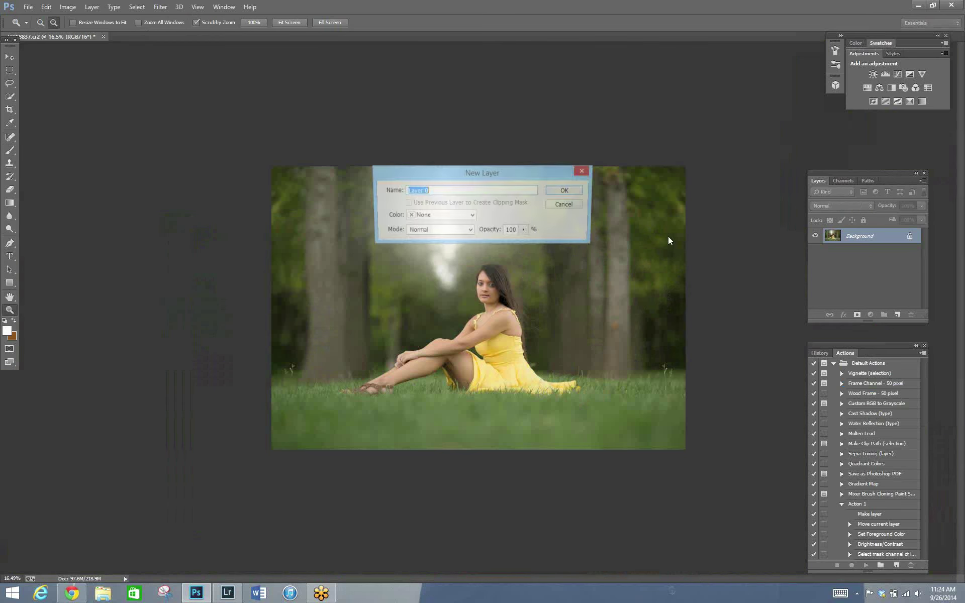
click(565, 191)
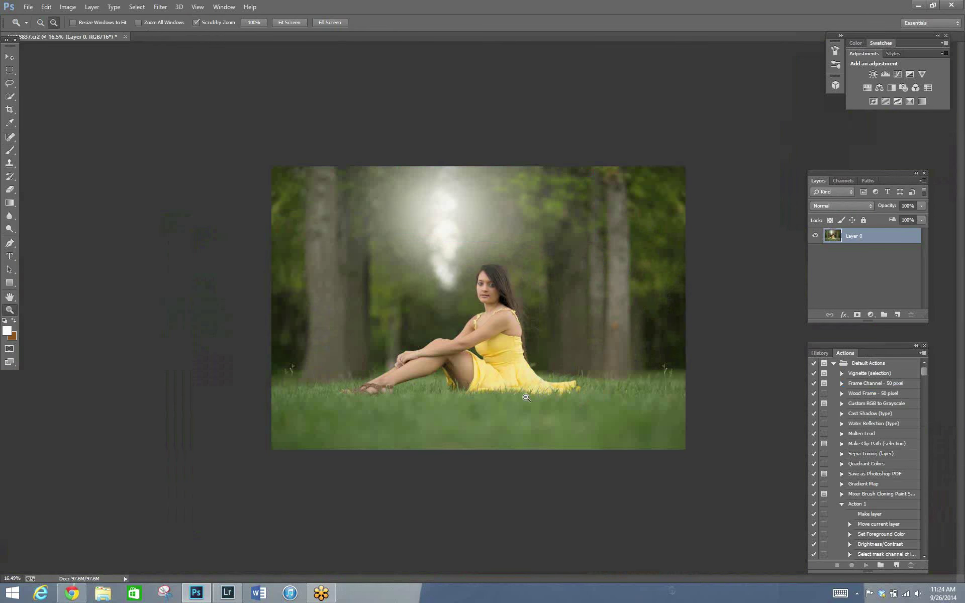
drag(543, 380, 703, 303)
right_click(859, 240)
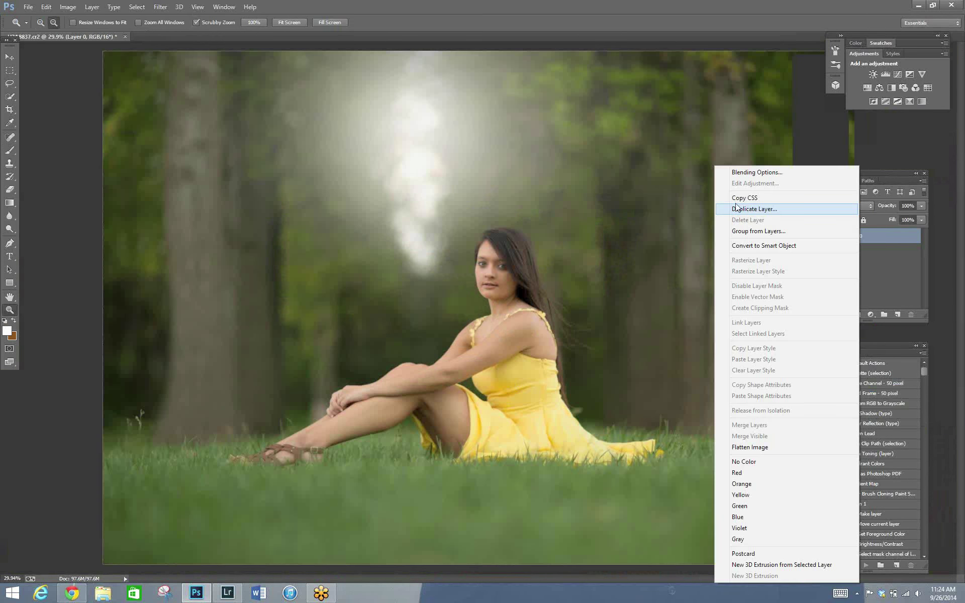
click(754, 209)
click(565, 191)
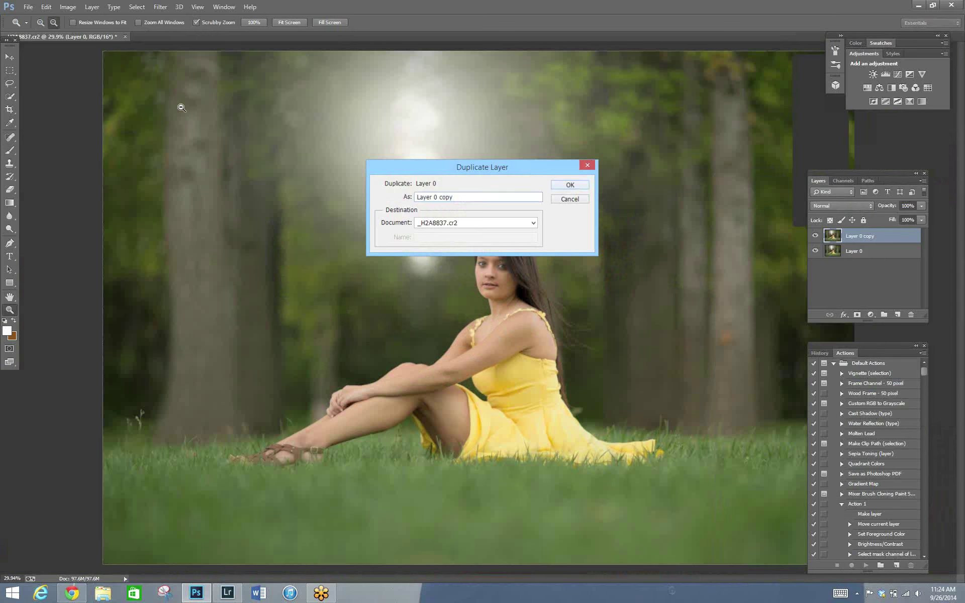
Camera Raw the copy (Exposure -0.80, Vibrance +20, Saturation +8) and hide it with an inverted mask.
click(157, 8)
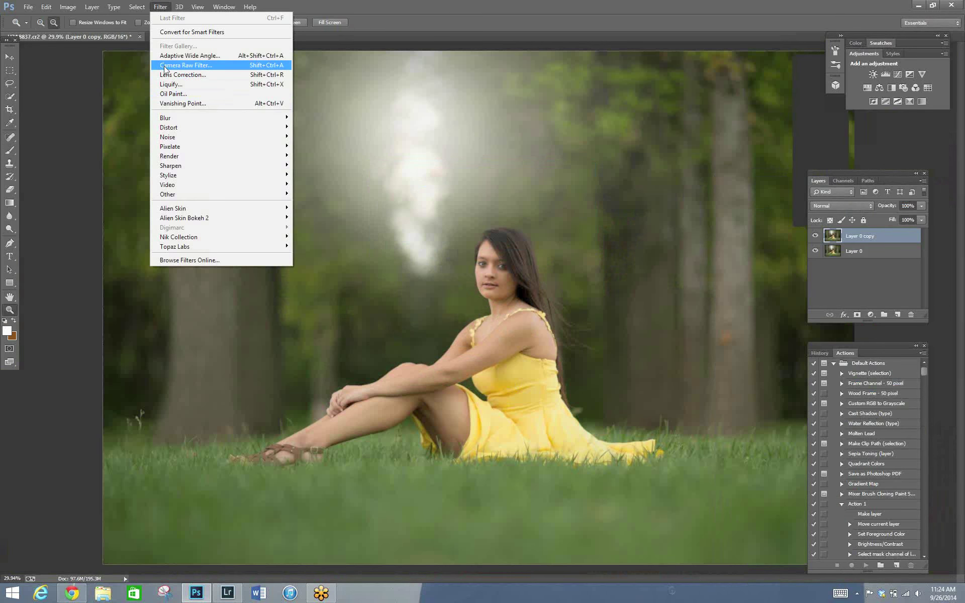
click(165, 67)
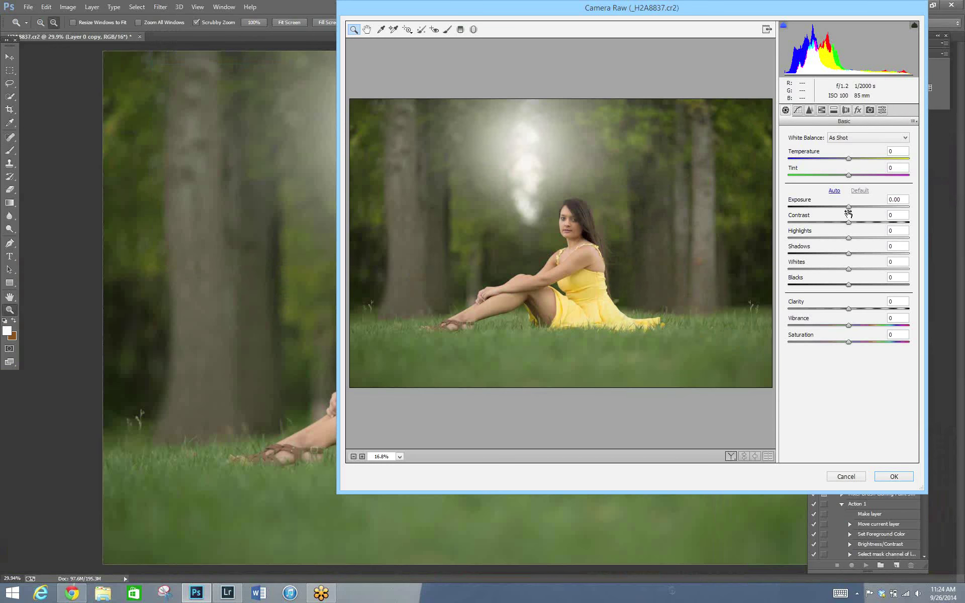
drag(849, 213, 842, 213)
mouse_move(849, 327)
mouse_down()
mouse_move(861, 327)
mouse_move(855, 343)
mouse_up()
key(Down)
key(Down)
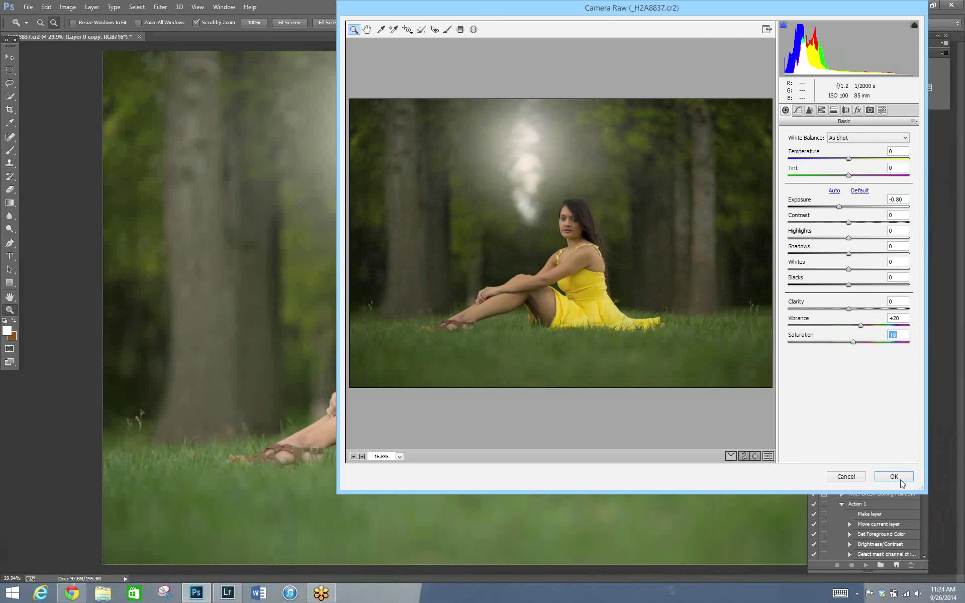
click(902, 478)
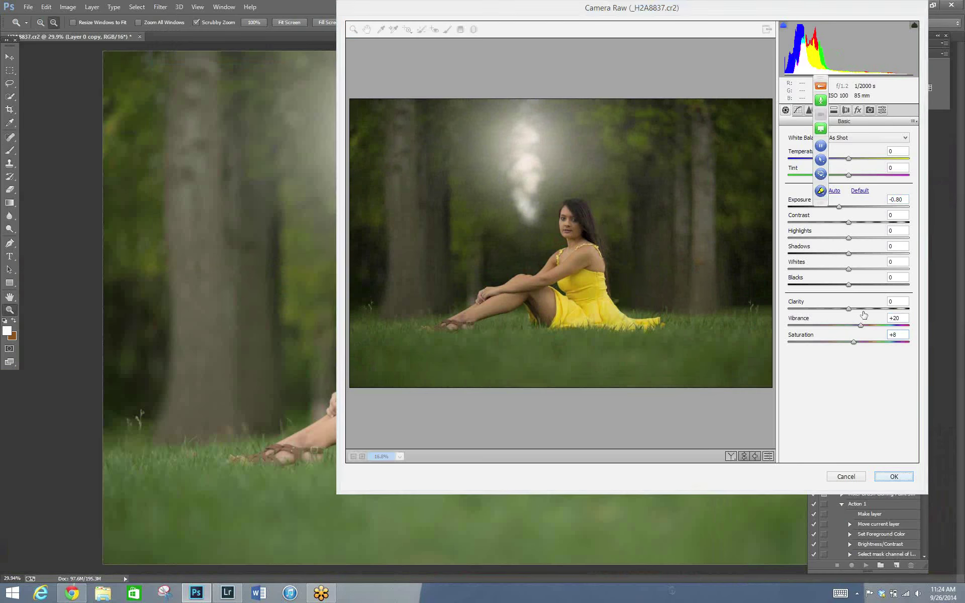
click(858, 316)
key(ctrl+i)
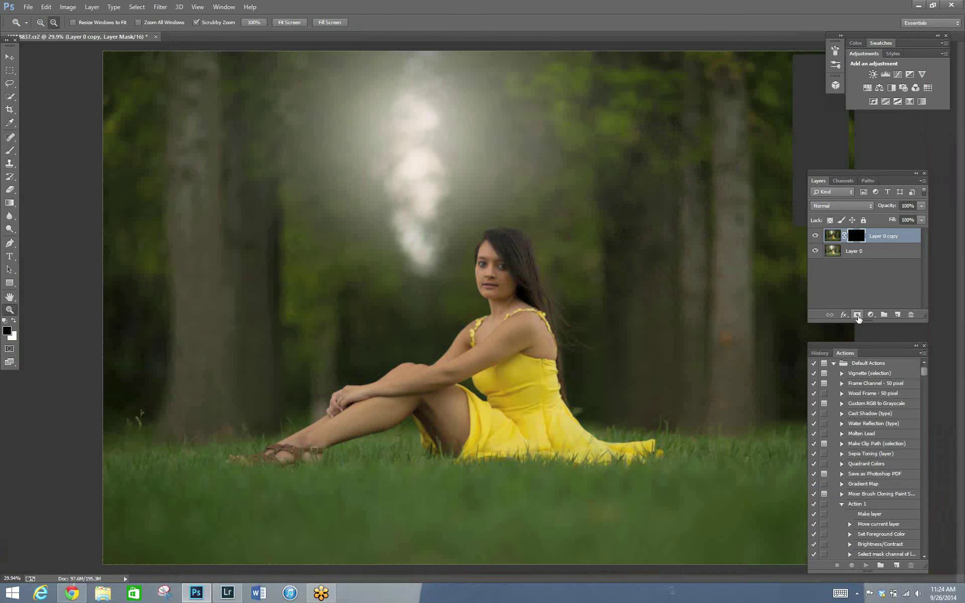
Paint white into the mask over the yellow dress and shoulder, with brush sizes from 50 to 250.
key(x)
drag(10, 149, 50, 151)
key(bracketleft)
key(bracketleft)
key(bracketleft)
key(bracketleft)
key(bracketleft)
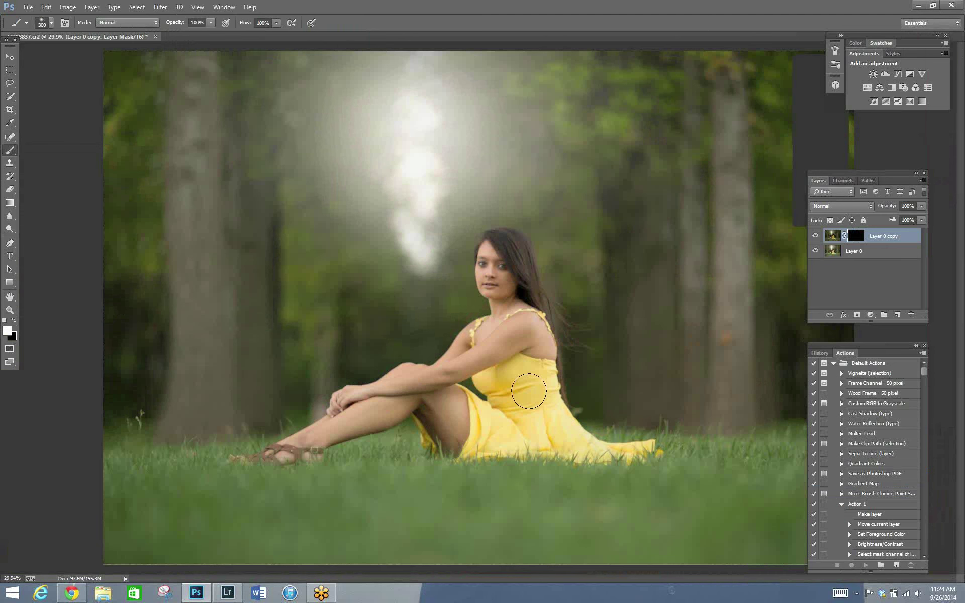
mouse_move(511, 382)
mouse_down()
mouse_move(484, 381)
mouse_move(505, 404)
mouse_move(491, 423)
mouse_up()
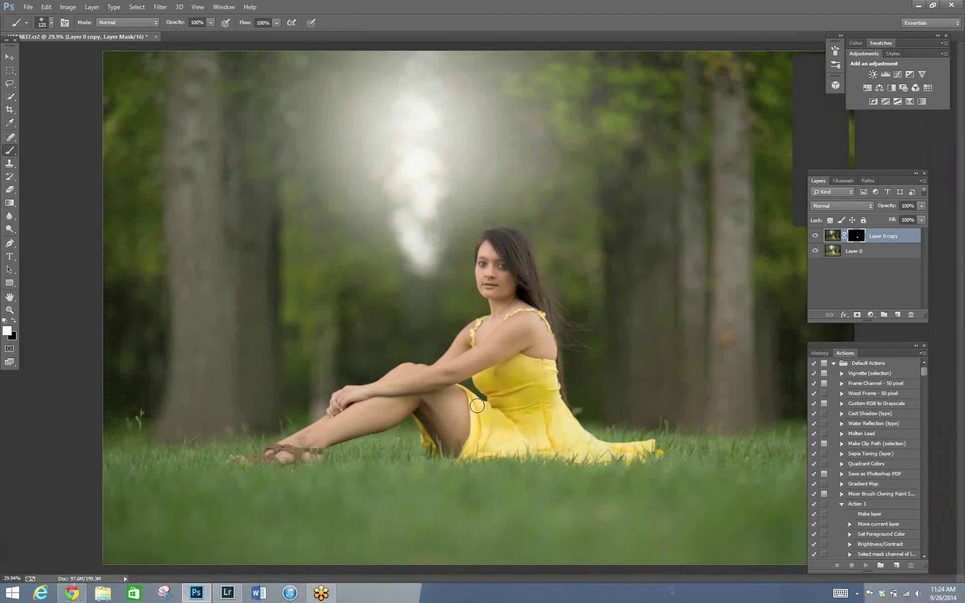
key(bracketright)
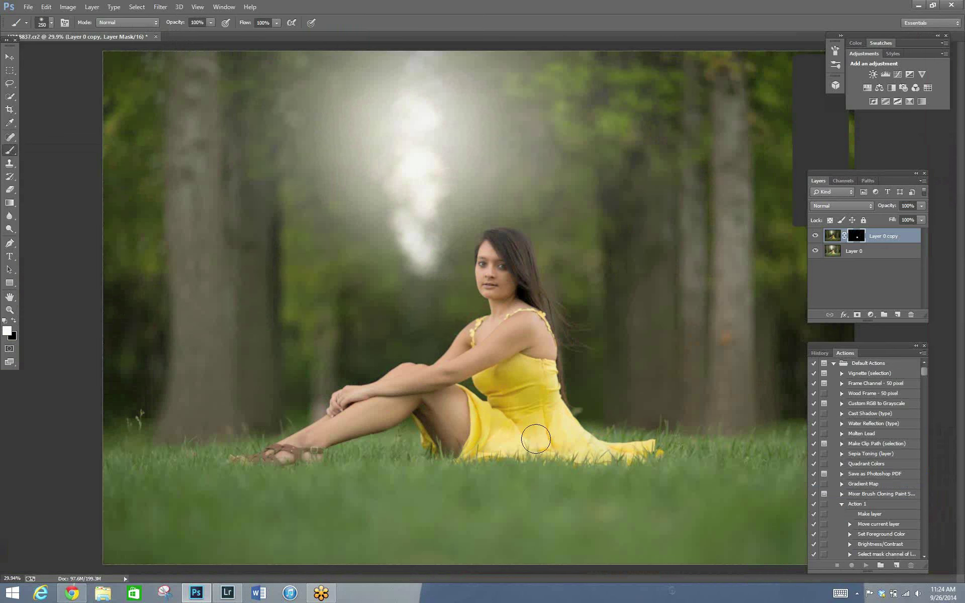
key(bracketright)
key(bracketright)
key(bracketright)
key(bracketleft)
key(bracketleft)
key(bracketleft)
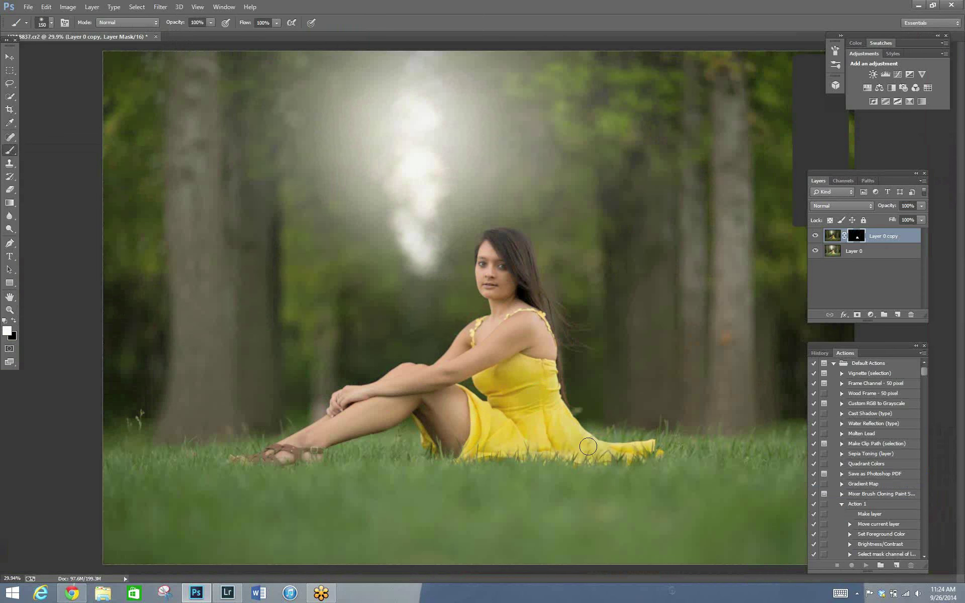
key(bracketleft)
key(bracketleft)
key(bracketleft)
key(bracketleft)
key(bracketleft)
key(bracketleft)
key(bracketleft)
Soften the mask edges with black at 31% brush opacity, then zoom out to the whole photo.
key(bracketright)
click(14, 320)
drag(211, 23, 173, 38)
key(bracketright)
key(bracketright)
key(bracketright)
key(bracketright)
key(bracketright)
key(bracketright)
key(bracketright)
key(bracketright)
key(bracketright)
key(bracketright)
key(bracketright)
key(bracketright)
key(bracketleft)
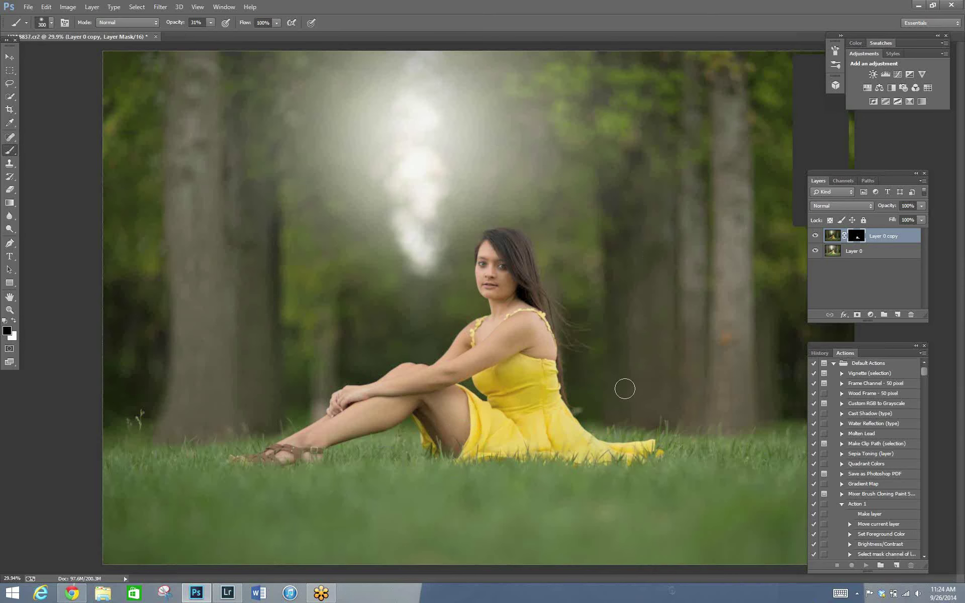
key(bracketleft)
click(9, 310)
alt+click(584, 412)
scroll(583, 412, up, 3)
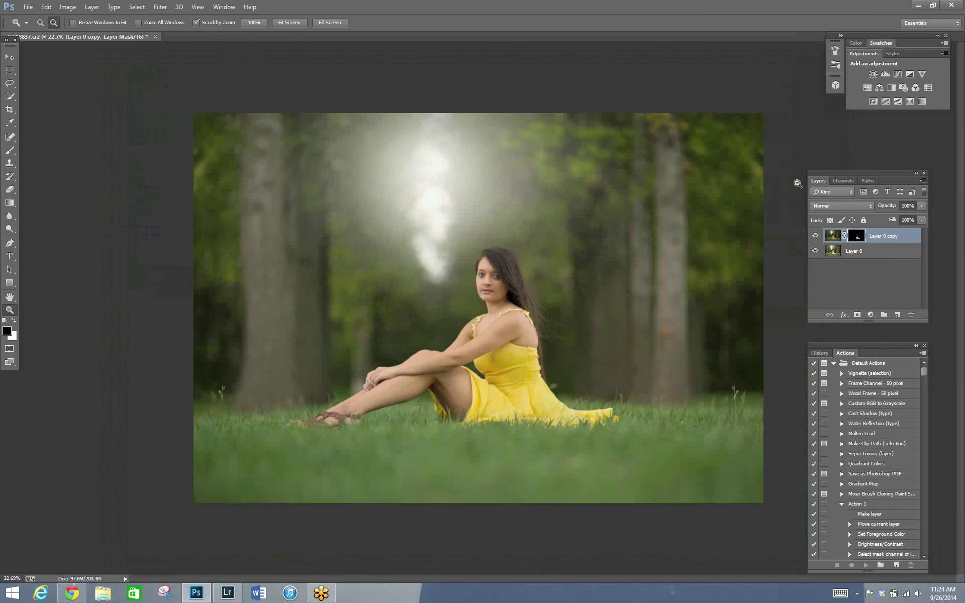
Flatten the image, unlock the background as Layer 0, and zoom in on the face.
click(924, 181)
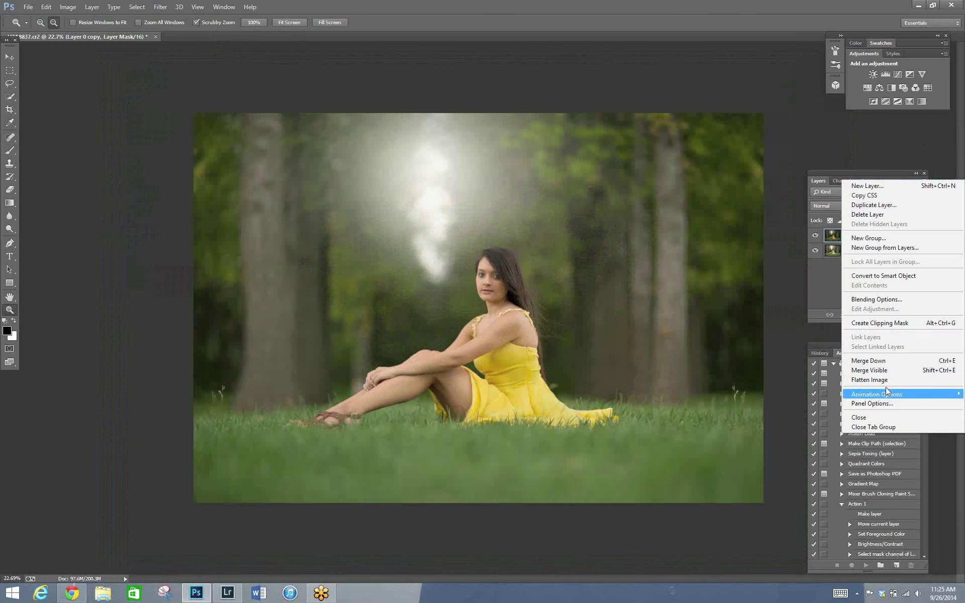
click(870, 379)
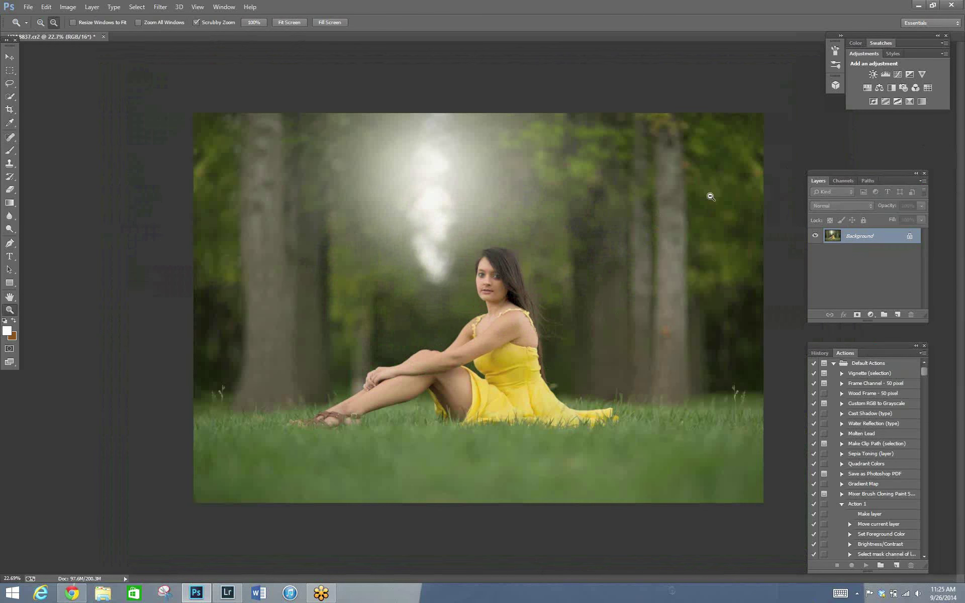
double_click(864, 236)
key(Return)
drag(495, 287, 460, 230)
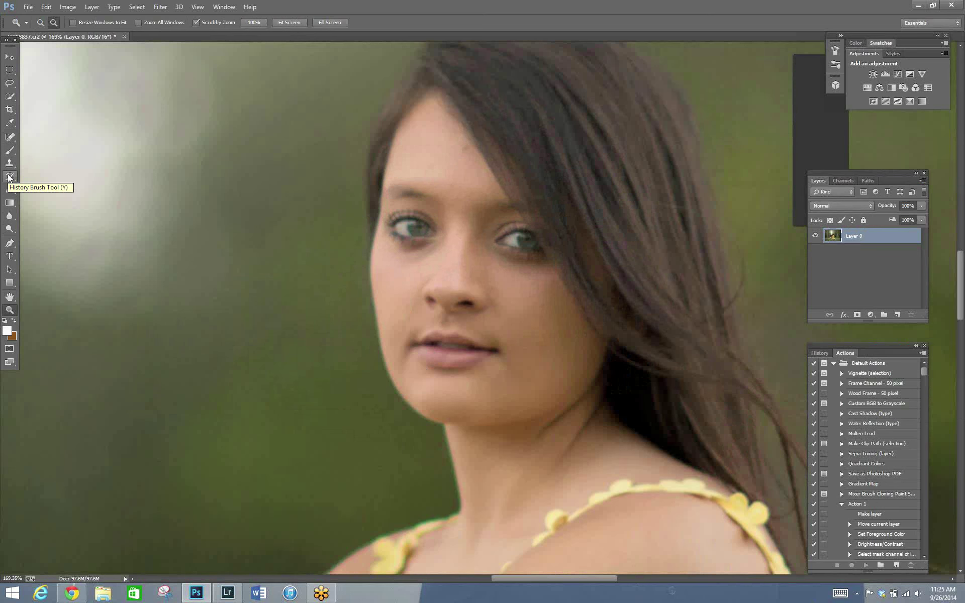
click(10, 137)
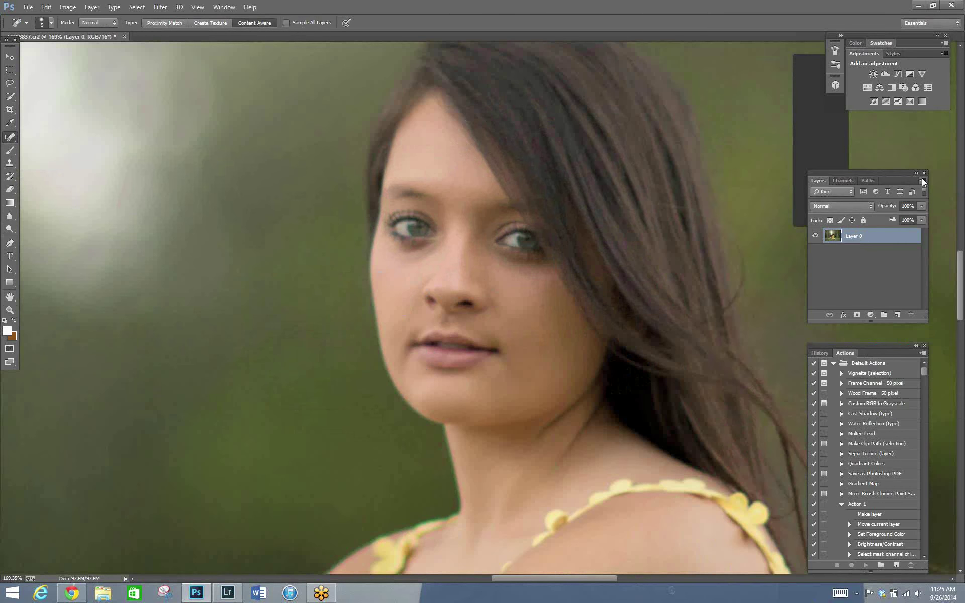
Duplicate Layer 0 and sharpen both eyes on the copy with the Sharpen tool at sizes 40 and 30.
right_click(872, 232)
click(758, 209)
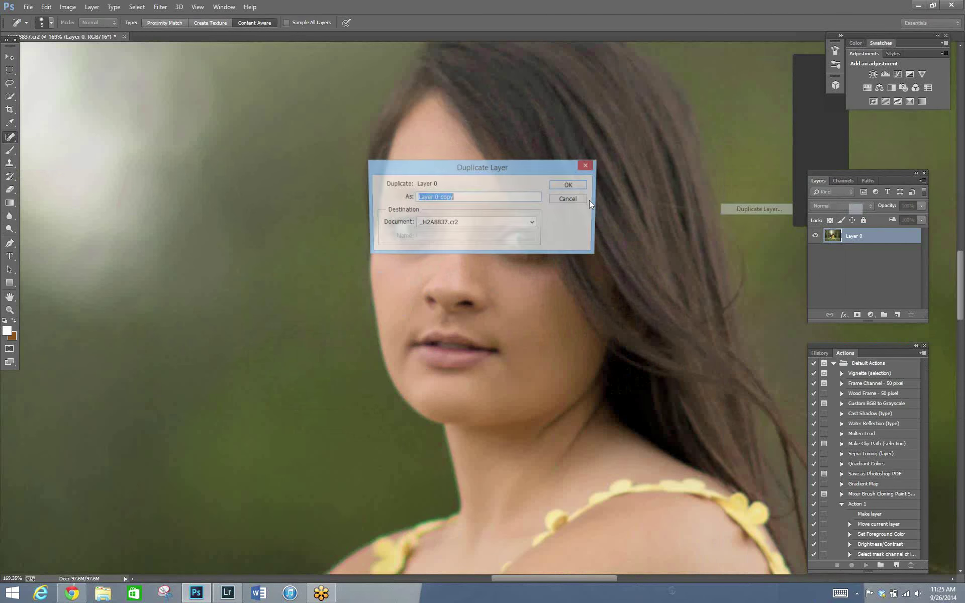
click(568, 185)
click(10, 216)
click(41, 225)
key(bracketleft)
key(bracketleft)
key(bracketleft)
drag(408, 227, 412, 230)
key(bracketleft)
drag(532, 253, 522, 232)
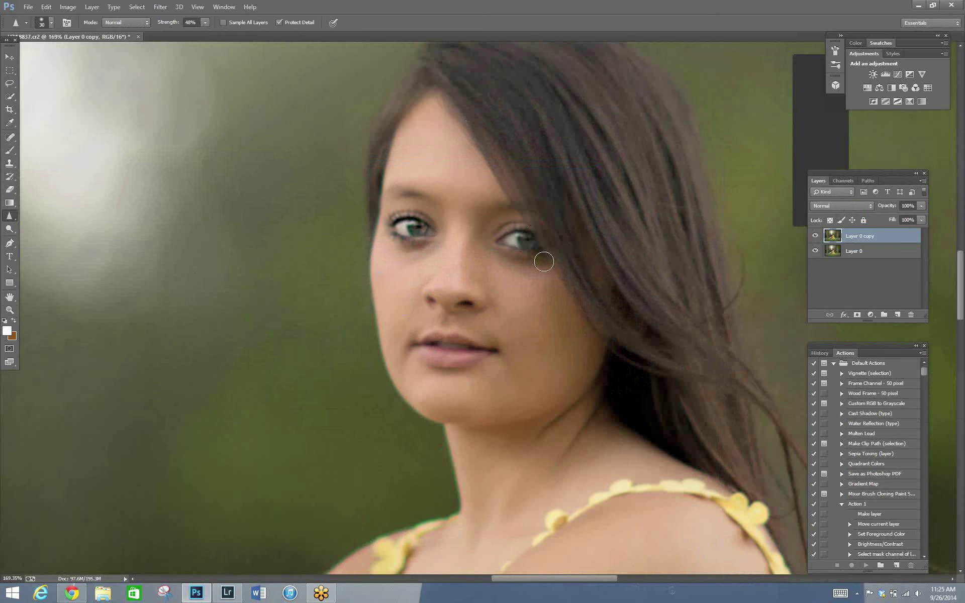
Fit the photo in the window and lower the sharpened copy's opacity to 86%.
click(10, 313)
key(ctrl+0)
alt+click(477, 340)
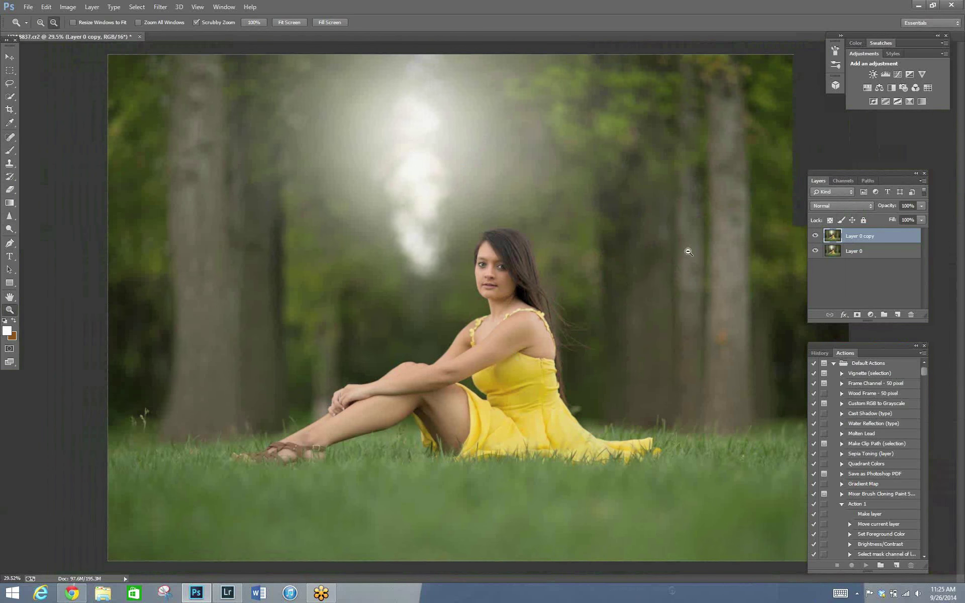
click(921, 205)
drag(921, 217, 915, 218)
click(540, 354)
alt+click(540, 354)
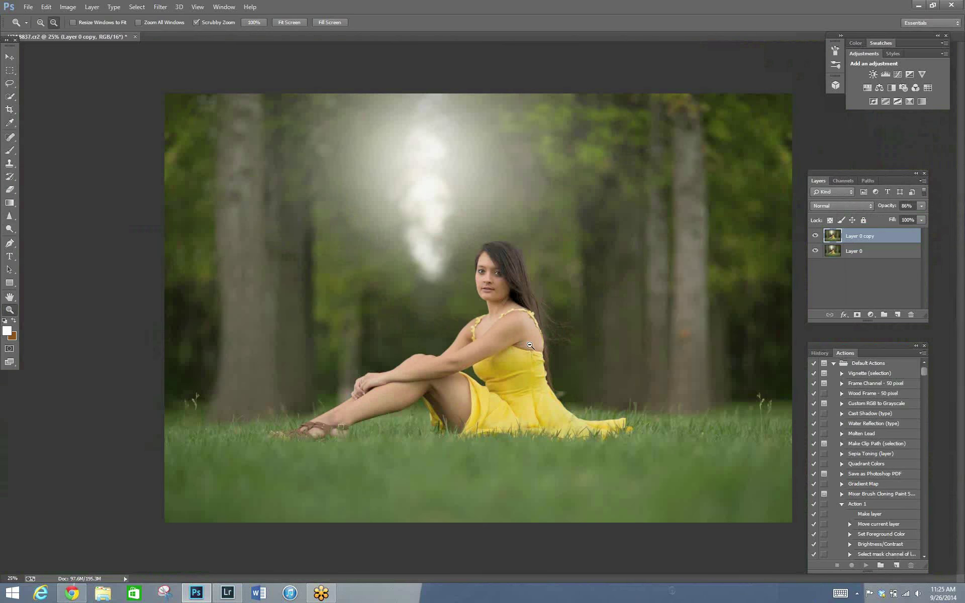
Flatten the image again, unlock it as Layer 0, and duplicate Layer 0.
click(922, 180)
click(867, 383)
double_click(854, 236)
key(Return)
right_click(855, 236)
click(724, 216)
click(569, 185)
Saturate the upper-right trees and the grass with the Sponge tool at sizes from 125 to 1000.
drag(9, 228, 48, 247)
key(bracketright)
key(bracketright)
key(bracketright)
key(bracketright)
key(bracketright)
key(bracketright)
key(bracketleft)
key(bracketleft)
key(bracketleft)
key(bracketleft)
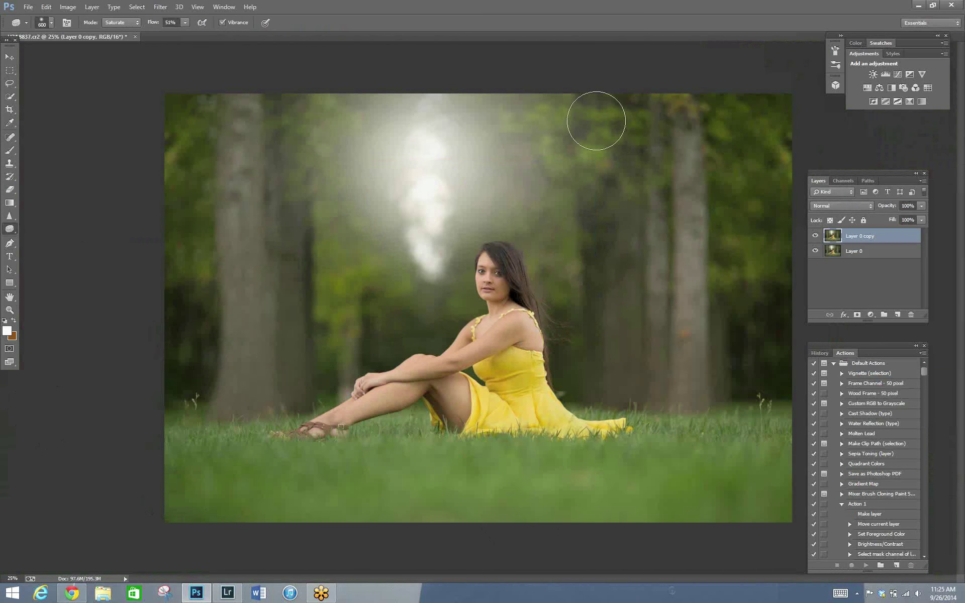
drag(596, 119, 565, 54)
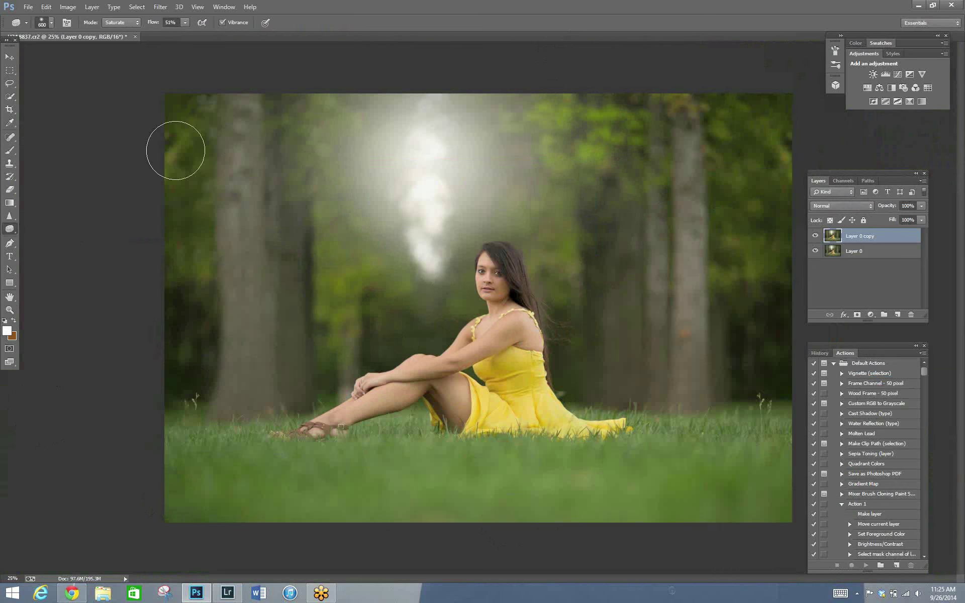
key(bracketright)
key(bracketright)
key(bracketleft)
key(bracketleft)
key(bracketleft)
key(bracketleft)
key(bracketright)
key(bracketright)
key(bracketleft)
key(bracketleft)
key(bracketleft)
key(bracketleft)
key(bracketleft)
key(bracketleft)
key(bracketleft)
key(bracketleft)
key(bracketright)
key(bracketright)
key(bracketright)
key(bracketright)
key(bracketright)
key(bracketright)
key(bracketright)
key(bracketright)
key(bracketleft)
key(bracketleft)
key(bracketleft)
key(bracketleft)
key(bracketleft)
Flatten both layers into one and begin unlocking the background.
click(923, 181)
click(864, 383)
double_click(851, 235)
Confirm the unlocked layer as Layer 0 and duplicate it.
key(Return)
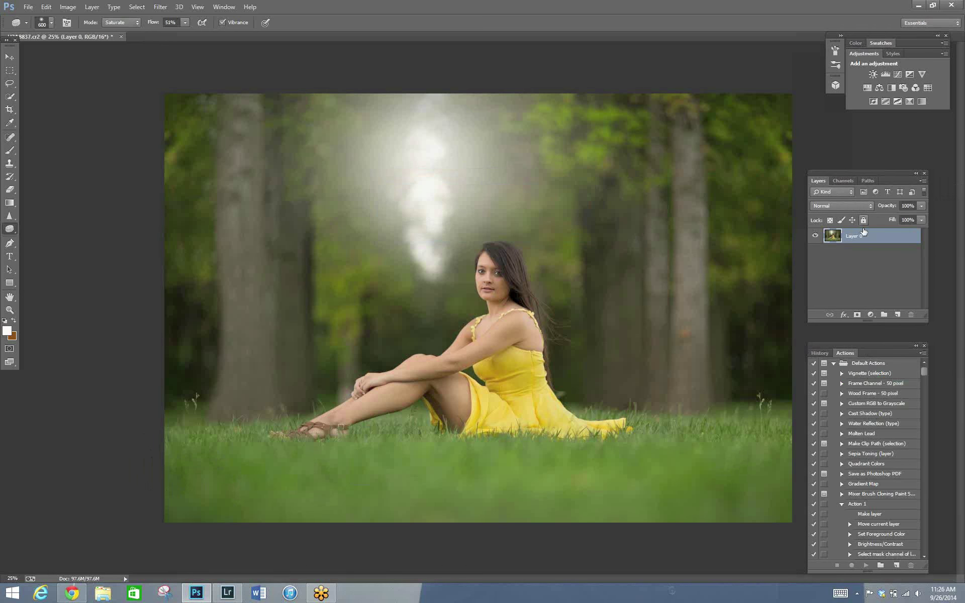
right_click(851, 237)
click(744, 209)
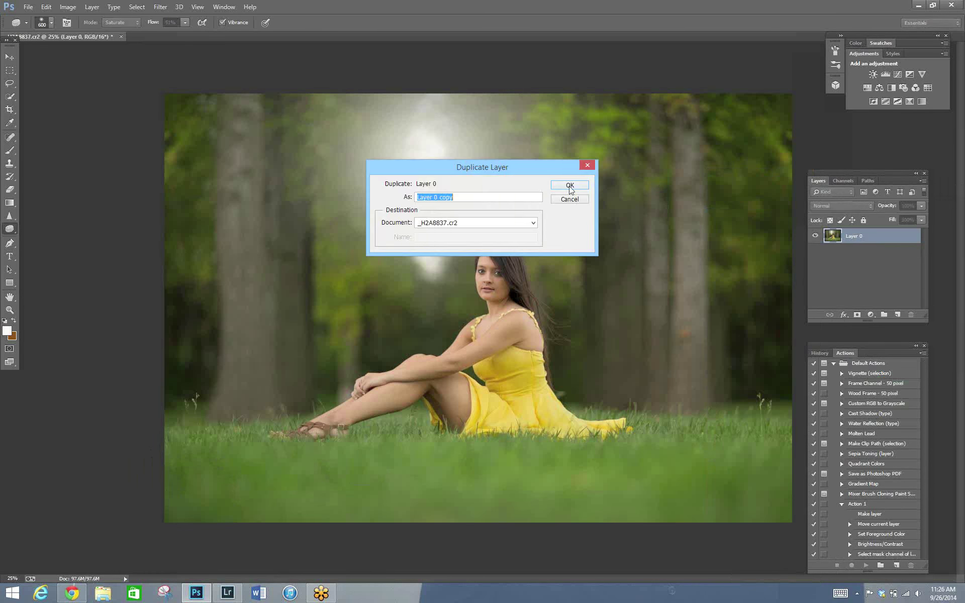
key(Return)
Apply Film Efex: Vintage from Nik Collection's Color Efex Pro 4 to the copy.
click(152, 7)
mouse_move(171, 236)
click(81, 246)
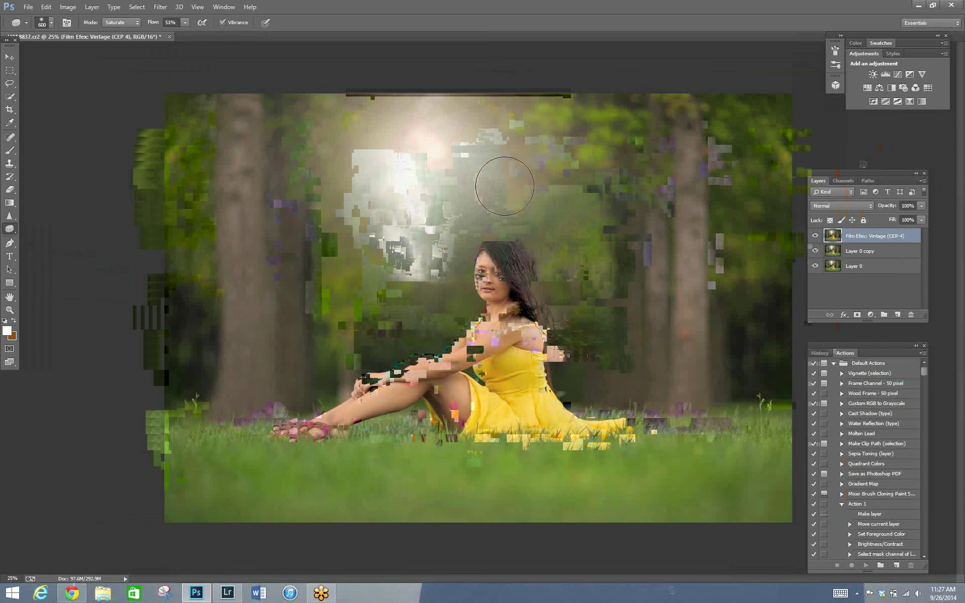
Create a new empty Layer 1 on top with Ctrl+Shift+Alt+N.
key(ctrl+shift+alt+n)
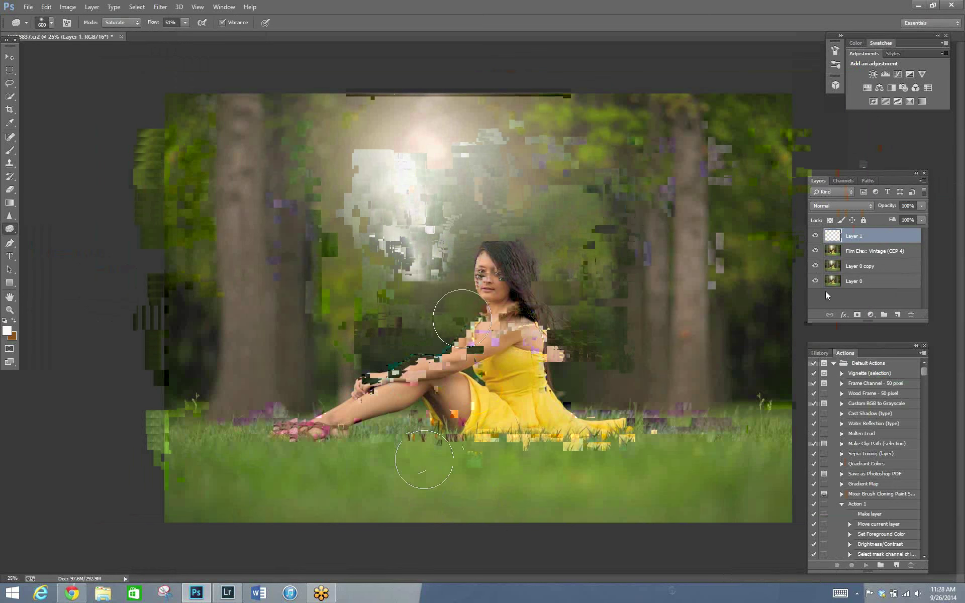
On a new empty layer, paint a faint sampled skin tone down the shoulder and arm.
click(897, 315)
key(bracketleft)
key(bracketleft)
key(bracketleft)
click(7, 331)
click(513, 327)
key(Return)
key(o)
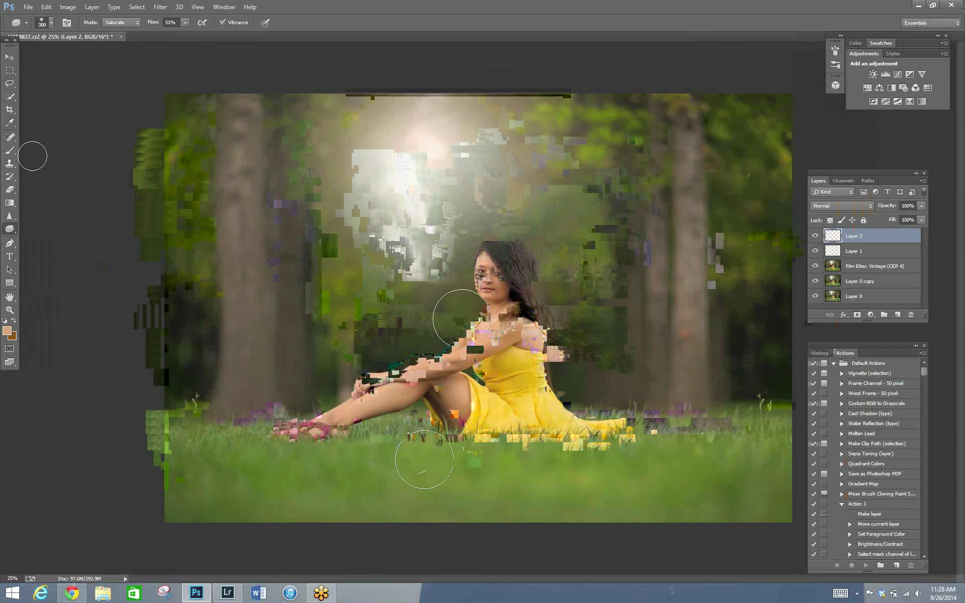
click(17, 154)
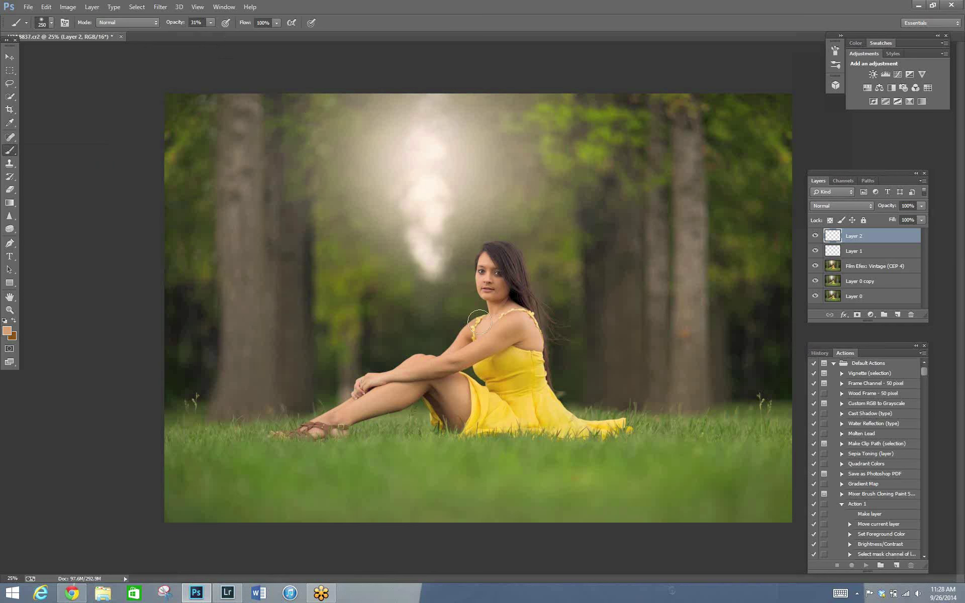
key(bracketleft)
drag(509, 334, 465, 357)
key(bracketleft)
Add a mask to Layer 2 and set the brush to 100% opacity at size 200.
click(858, 314)
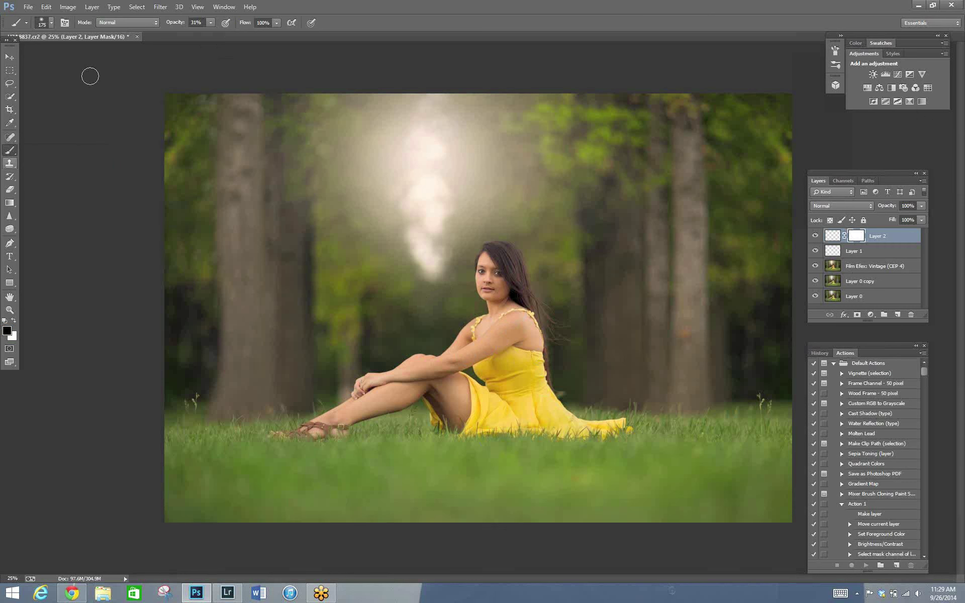
click(211, 23)
key(0)
key(bracketleft)
key(bracketleft)
key(bracketright)
key(bracketright)
key(bracketright)
Flatten all layers into one Background and start converting it to a normal layer.
click(924, 181)
click(871, 380)
double_click(860, 236)
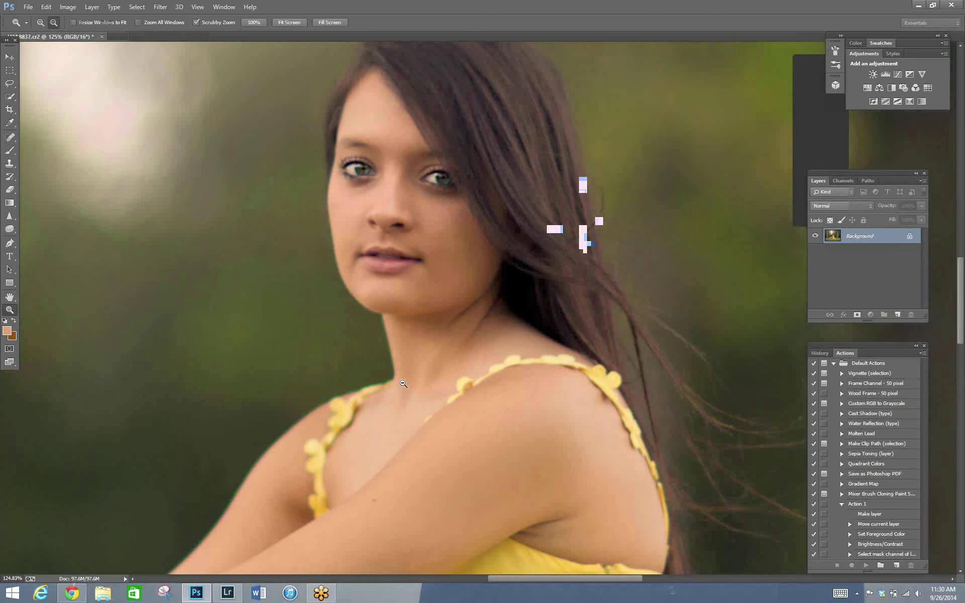
Zoom in close on the woman's face with a scrubby-zoom drag.
drag(516, 296, 578, 236)
Duplicate the photo layer as Layer 0 copy.
right_click(850, 236)
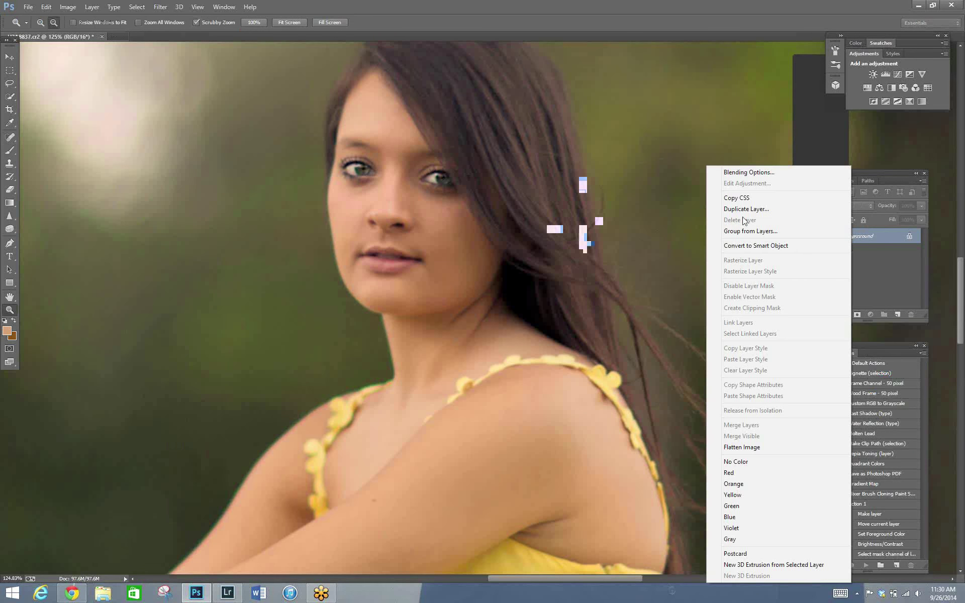
click(744, 207)
click(565, 186)
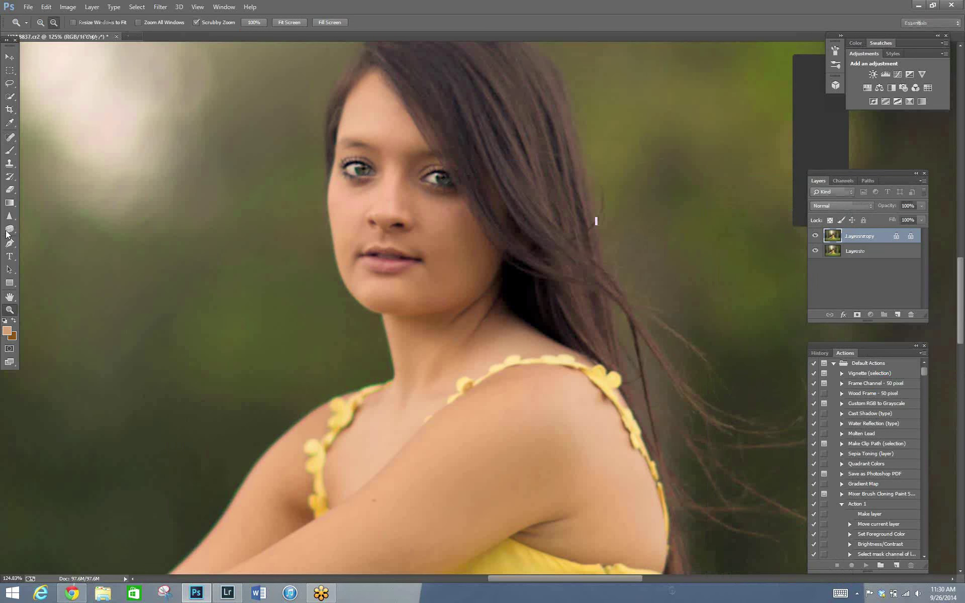
Saturate the yellow strap at shoulder, further down, and its flower near the neck with a 10–50 Sponge.
click(10, 229)
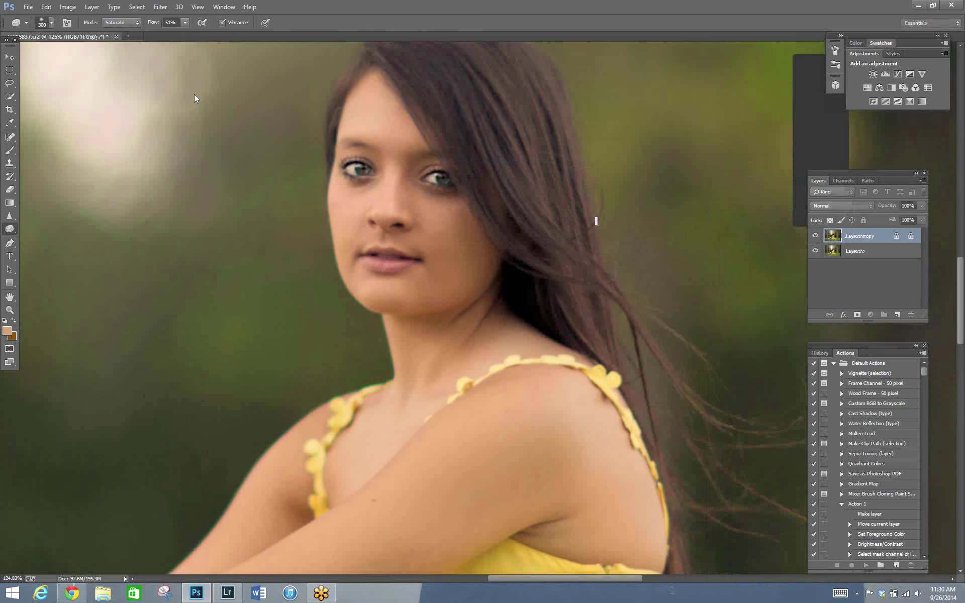
key(bracketleft)
key(bracketleft)
key(bracketleft)
key(bracketleft)
key(bracketleft)
key(bracketleft)
key(bracketleft)
key(bracketleft)
key(bracketleft)
key(bracketleft)
key(bracketleft)
key(bracketleft)
key(bracketleft)
key(bracketleft)
key(bracketleft)
mouse_move(340, 405)
mouse_down()
mouse_move(333, 421)
mouse_move(374, 389)
mouse_up()
key(bracketleft)
drag(318, 469, 319, 501)
key(bracketright)
key(bracketright)
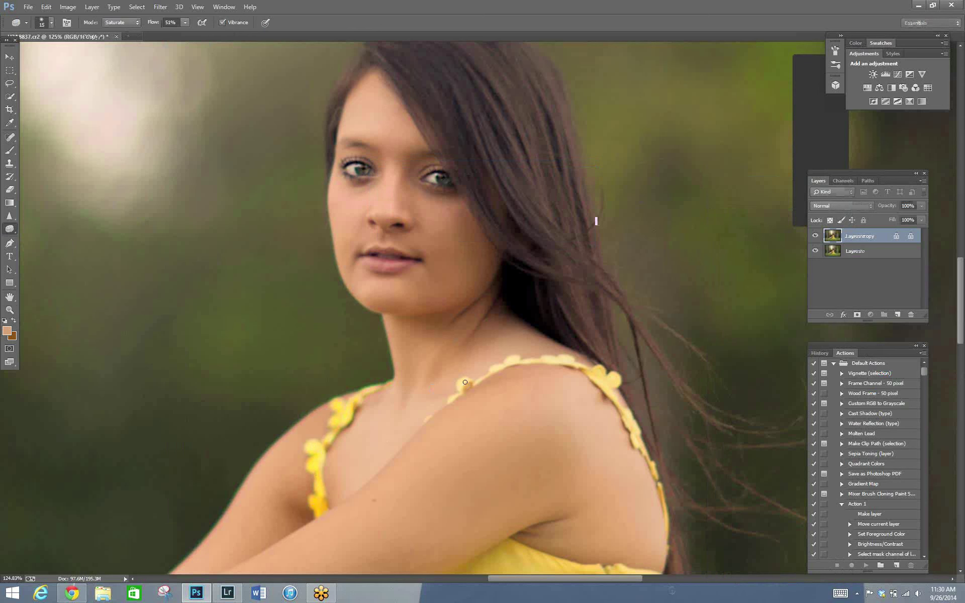
key(bracketleft)
drag(465, 383, 463, 390)
key(bracketright)
key(bracketright)
click(9, 310)
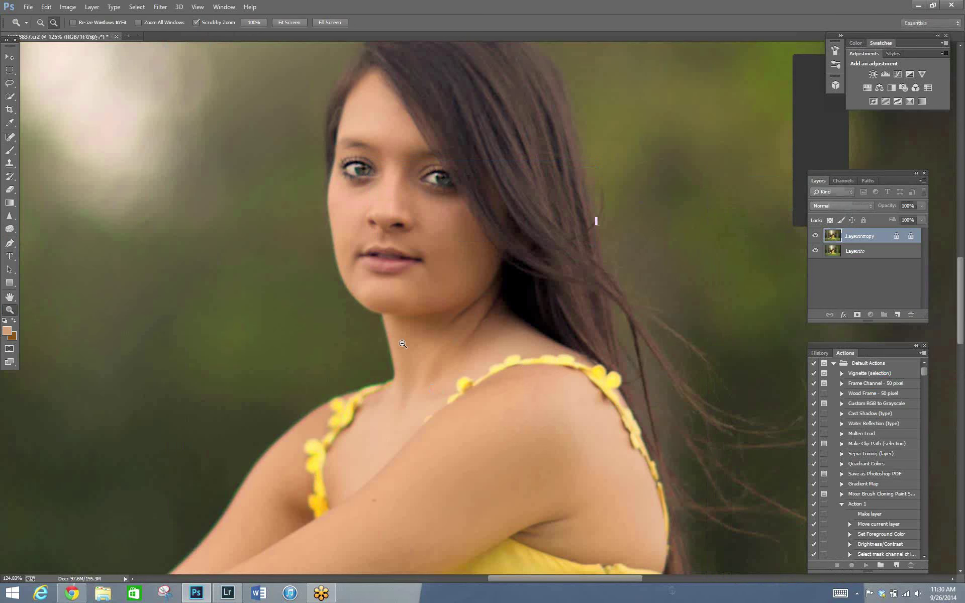
Inspect the saturated strap up close, then reselect the Sponge at size 25.
scroll(403, 344, down, 5)
scroll(545, 317, up, 2)
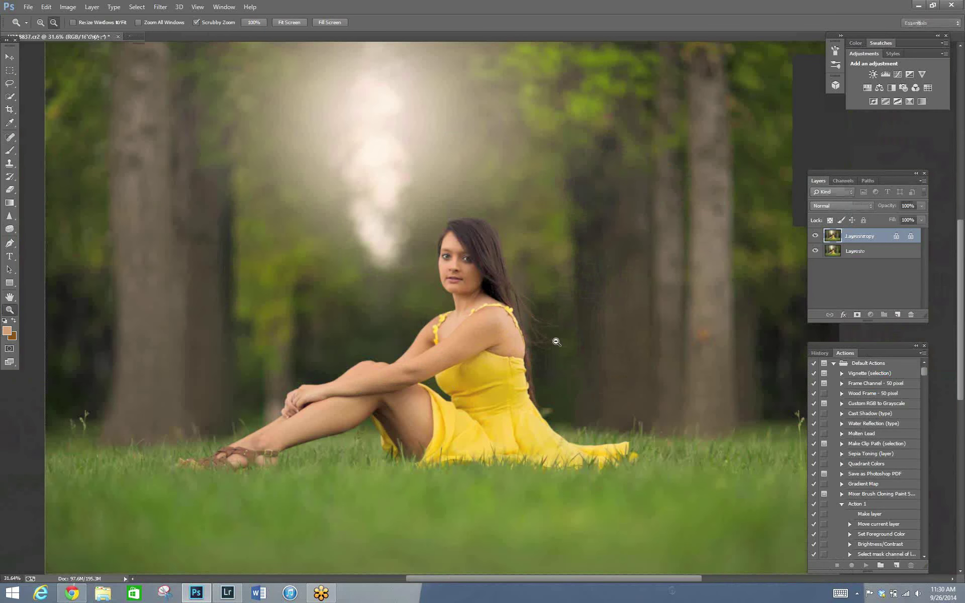
scroll(555, 341, up, 3)
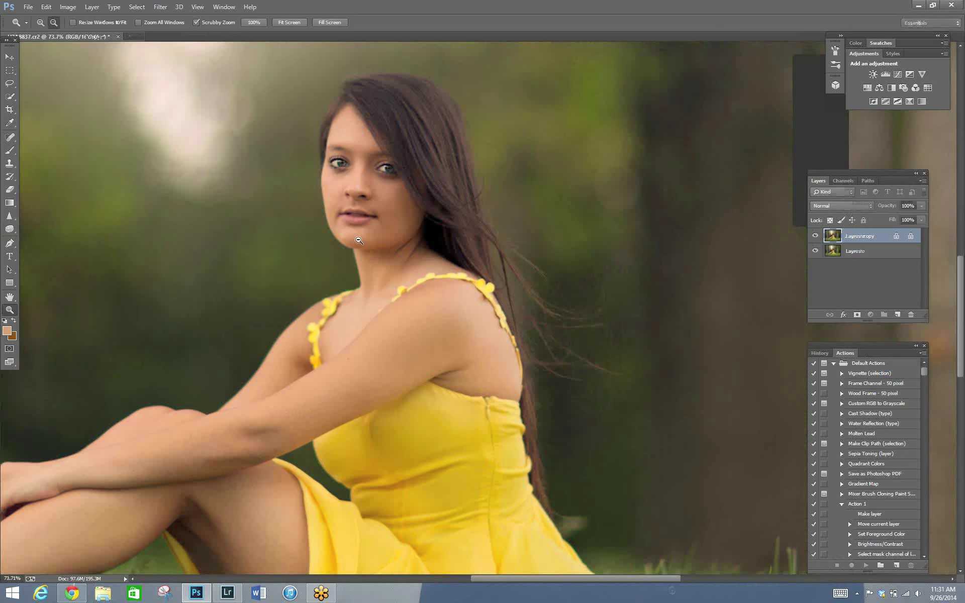
scroll(363, 240, down, 1)
drag(9, 230, 50, 250)
key(bracketleft)
key(bracketleft)
key(bracketleft)
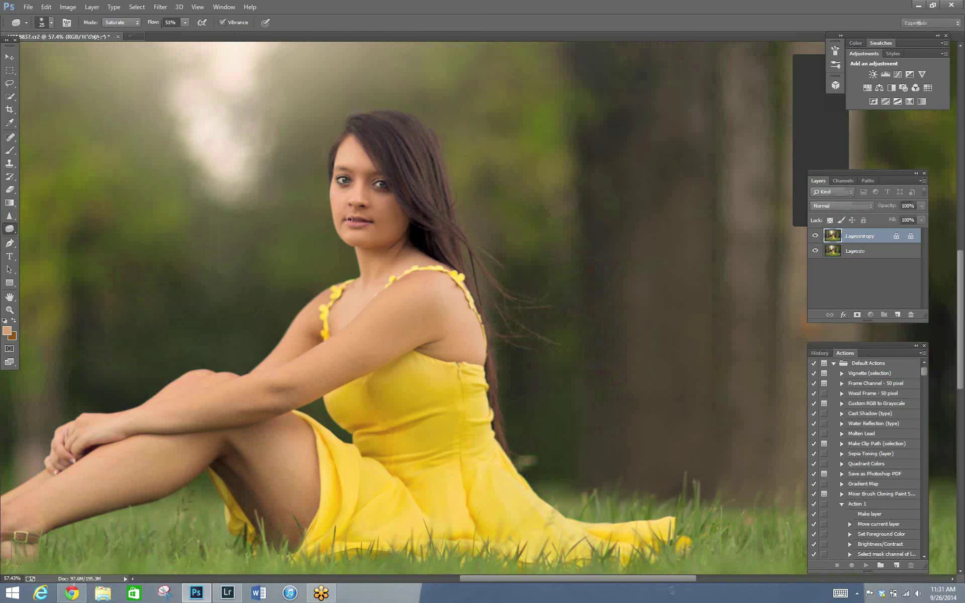
Zoom out to the whole portrait and open the copy layer's Fill slider.
key(z)
alt+click(329, 294)
scroll(358, 362, up, 5)
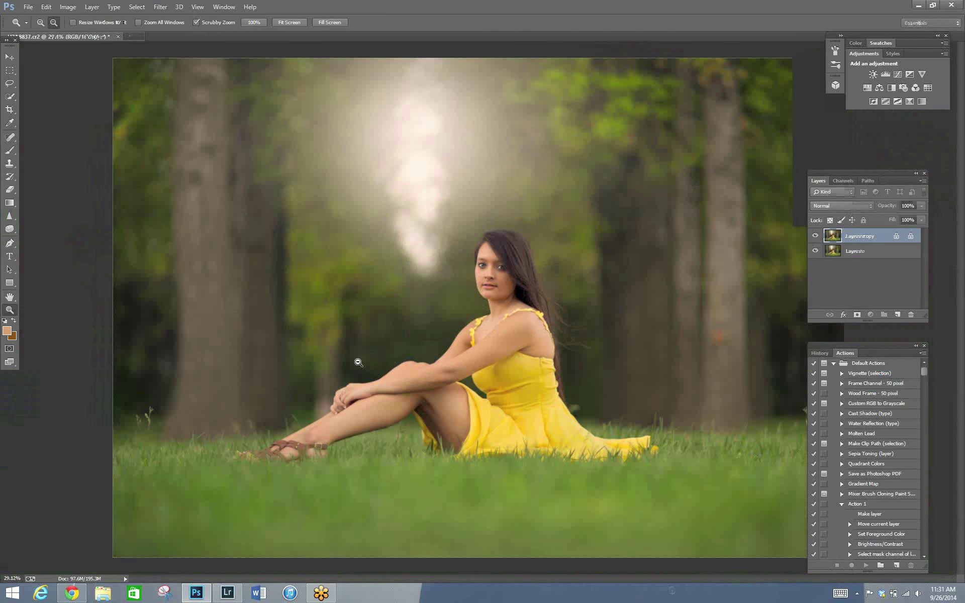
click(921, 219)
Bring the browser showing the finished portrait on 500px to the front.
click(71, 596)
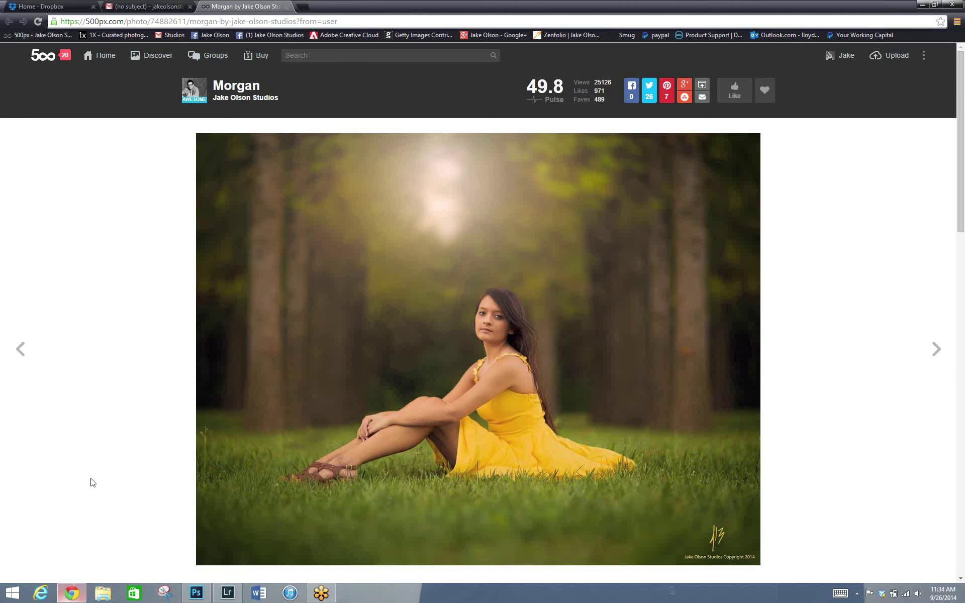
Load dropbox.com/home in the current 500px tab from the address bar suggestion.
click(376, 21)
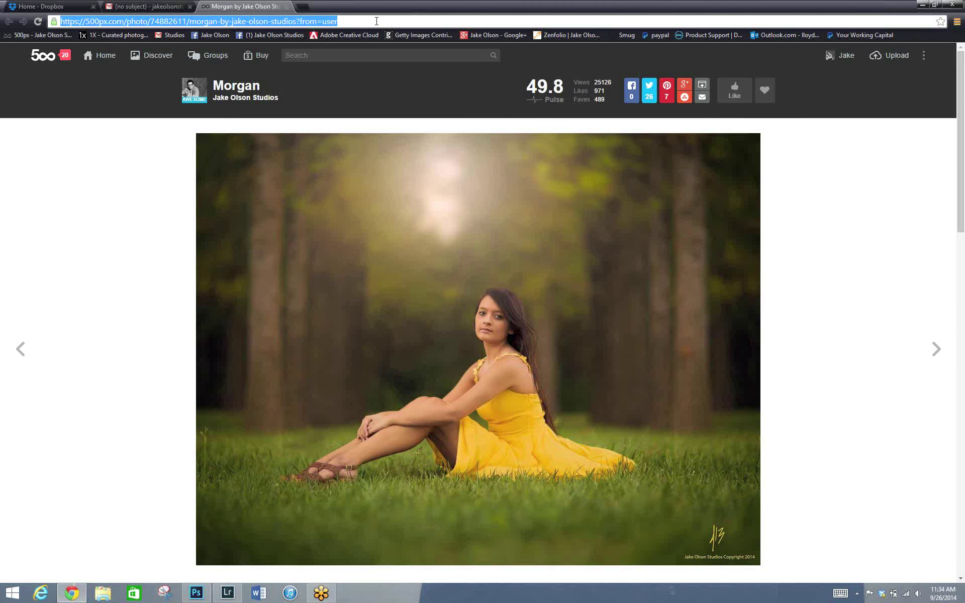
text(dropbox.com/home)
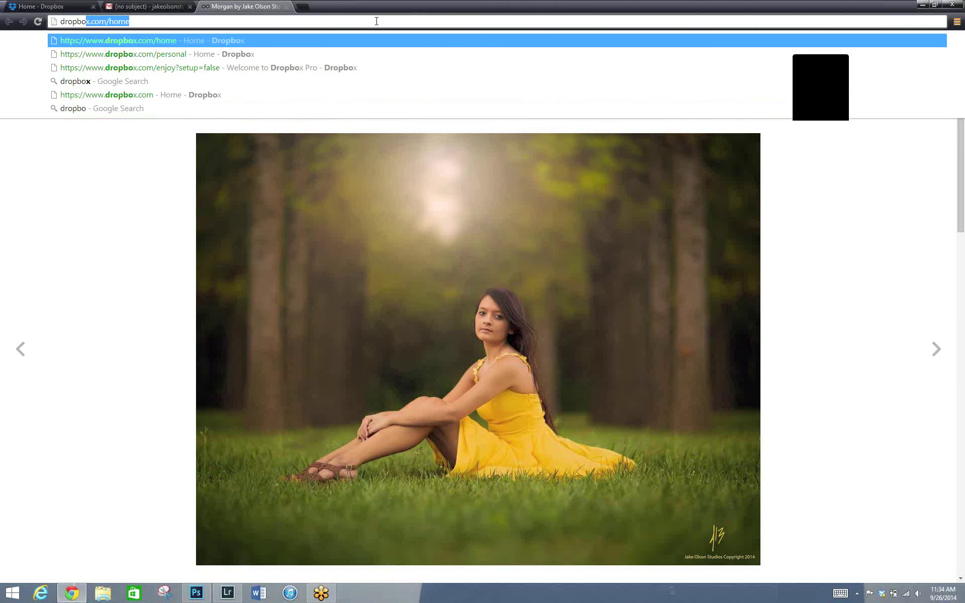
click(165, 40)
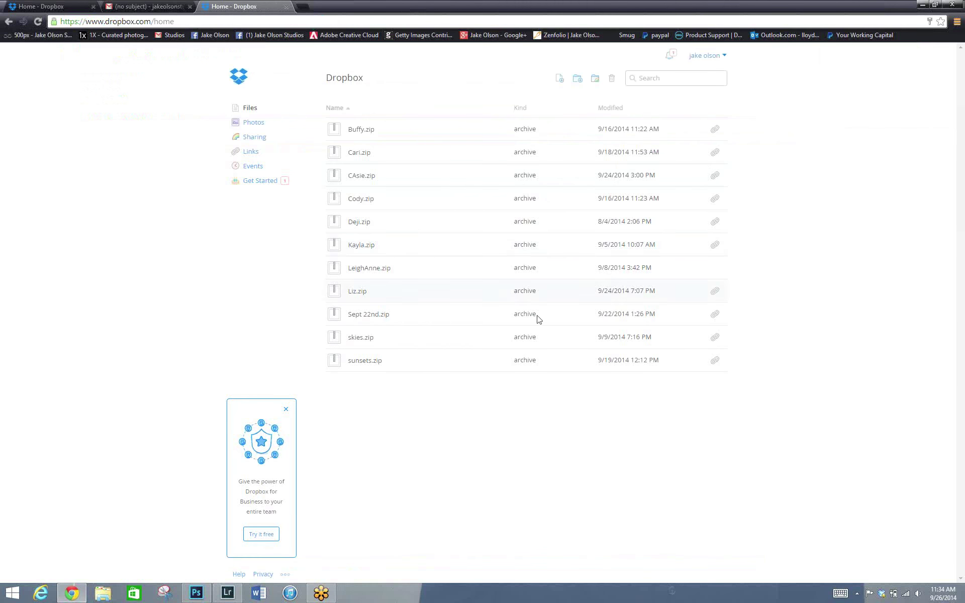
Open sharing for Deji.zip and add a suggested Gmail contact as the recipient.
click(715, 222)
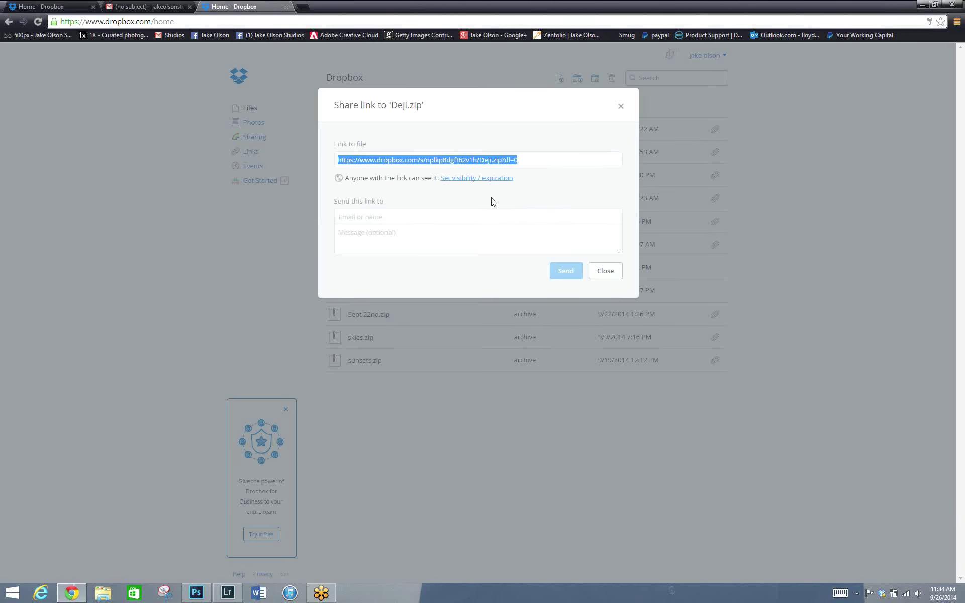
click(452, 216)
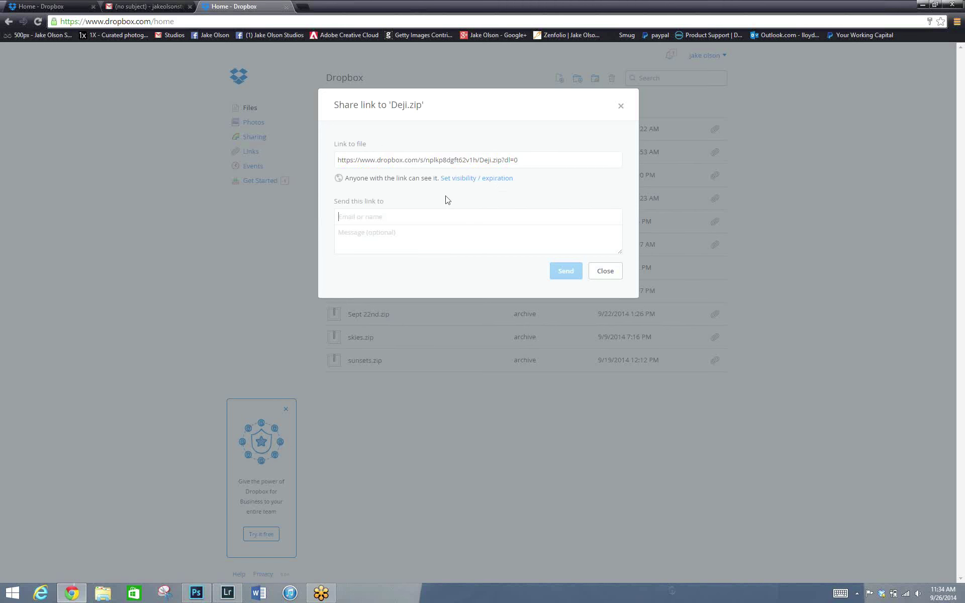
text(ha)
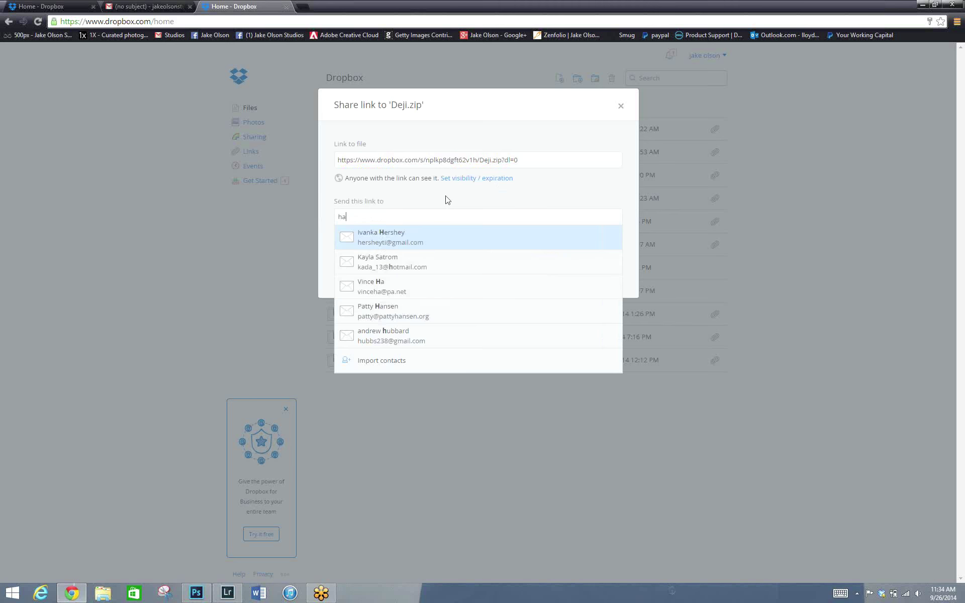
text(nt)
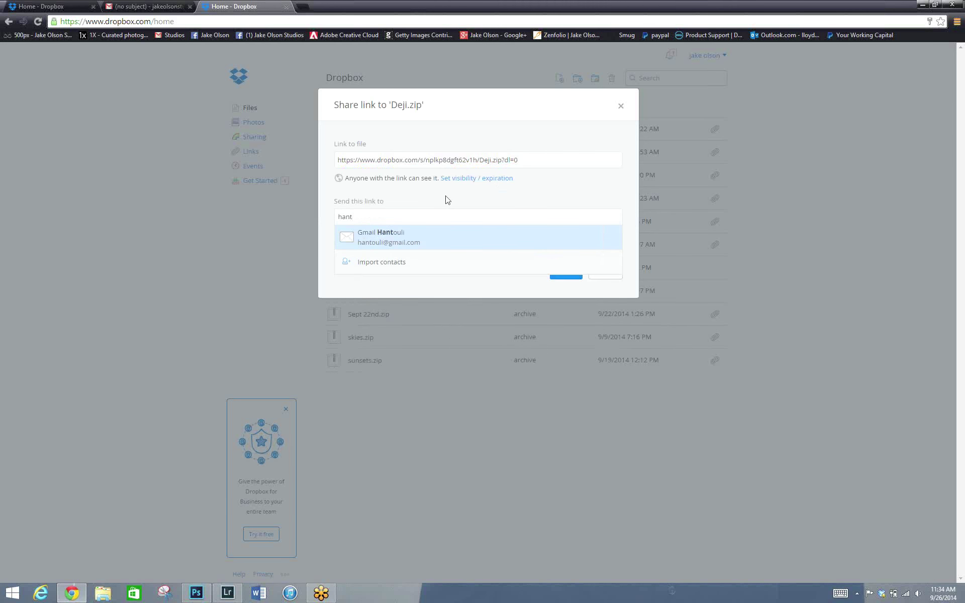
click(430, 237)
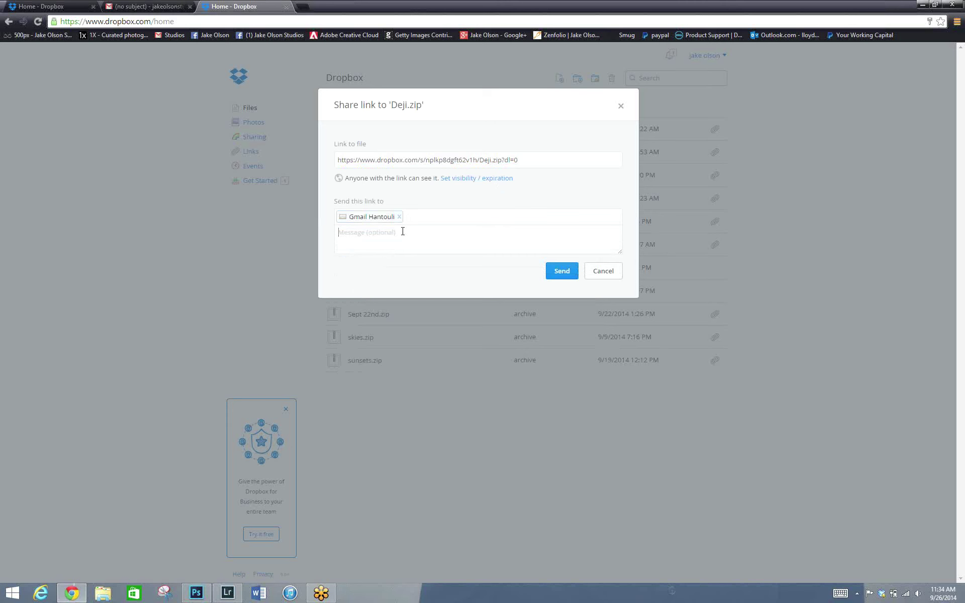
Add the message 'Video', send the share link, and return to Photoshop.
click(402, 231)
text(Video)
click(559, 272)
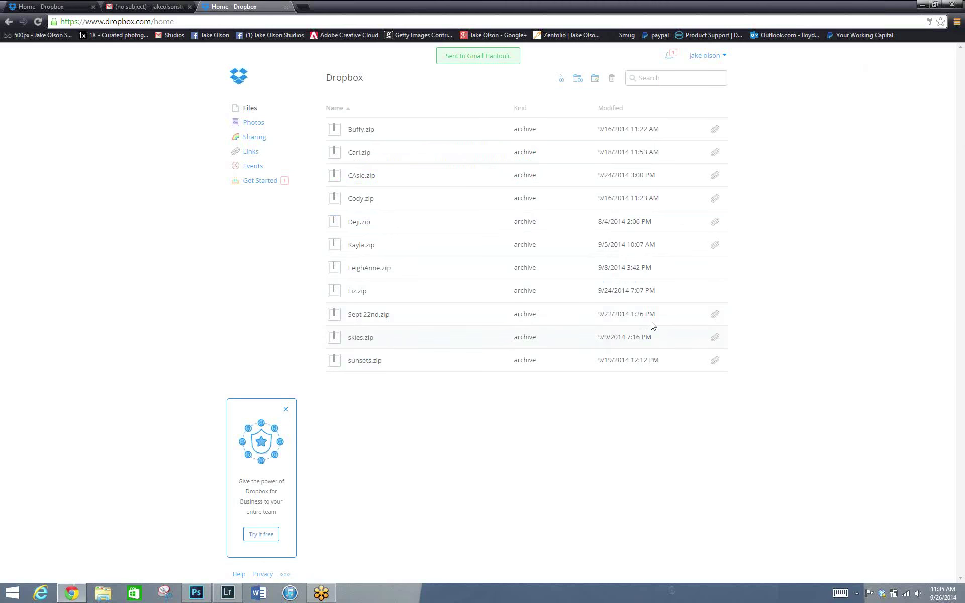
click(196, 594)
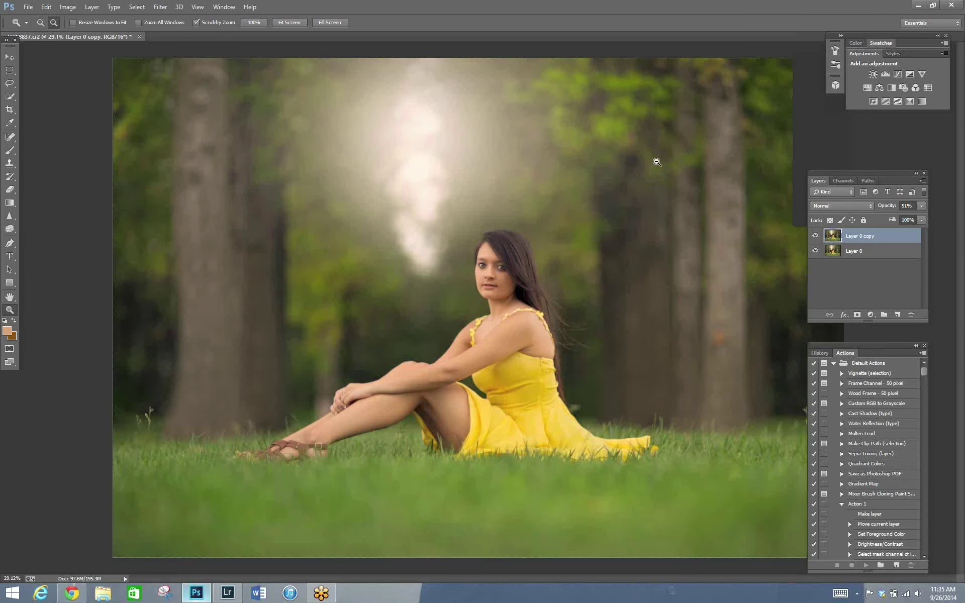
Close Photoshop without saving the portrait, then minimize Chrome and Lightroom to reveal the desktop.
click(952, 4)
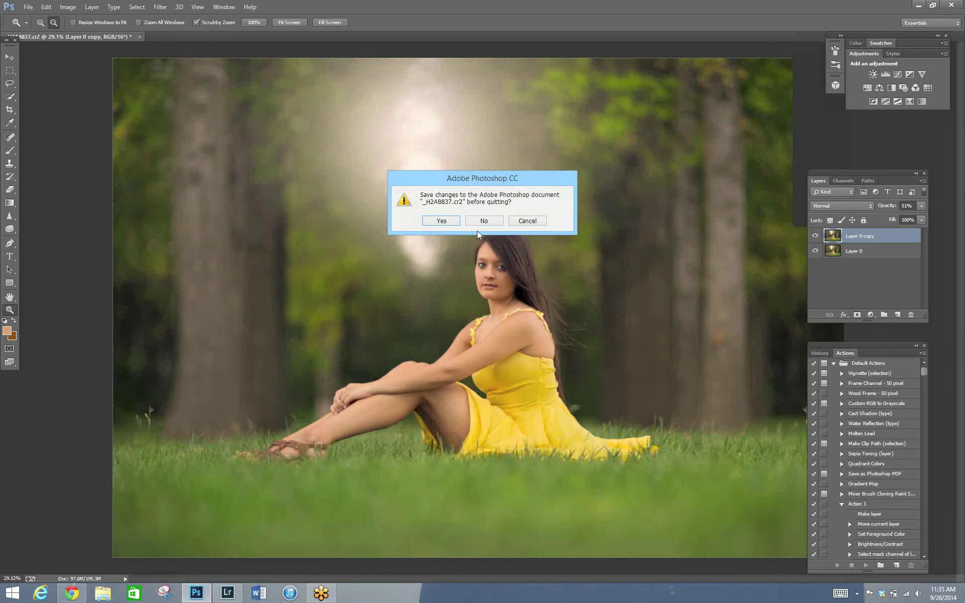
click(482, 222)
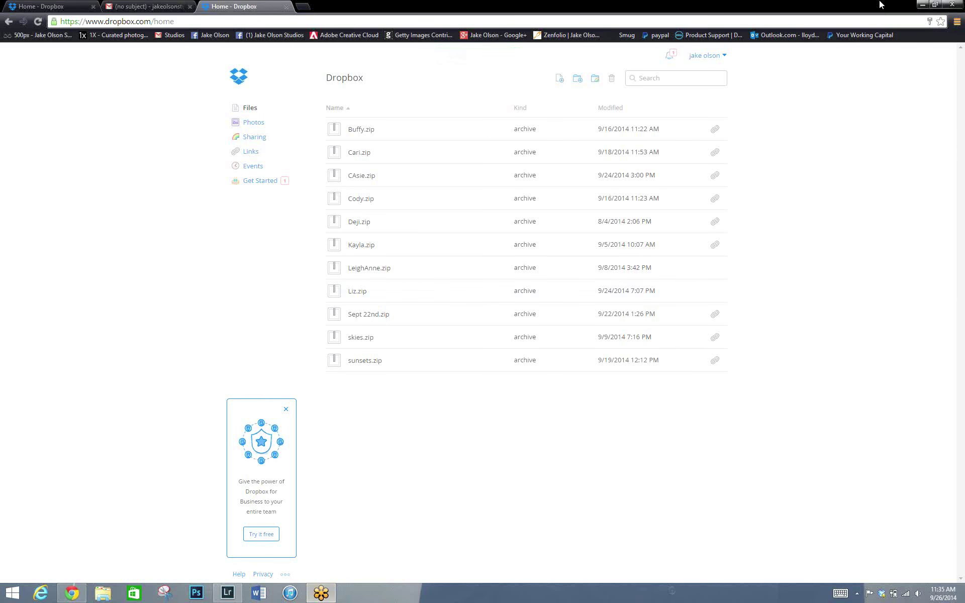
click(923, 5)
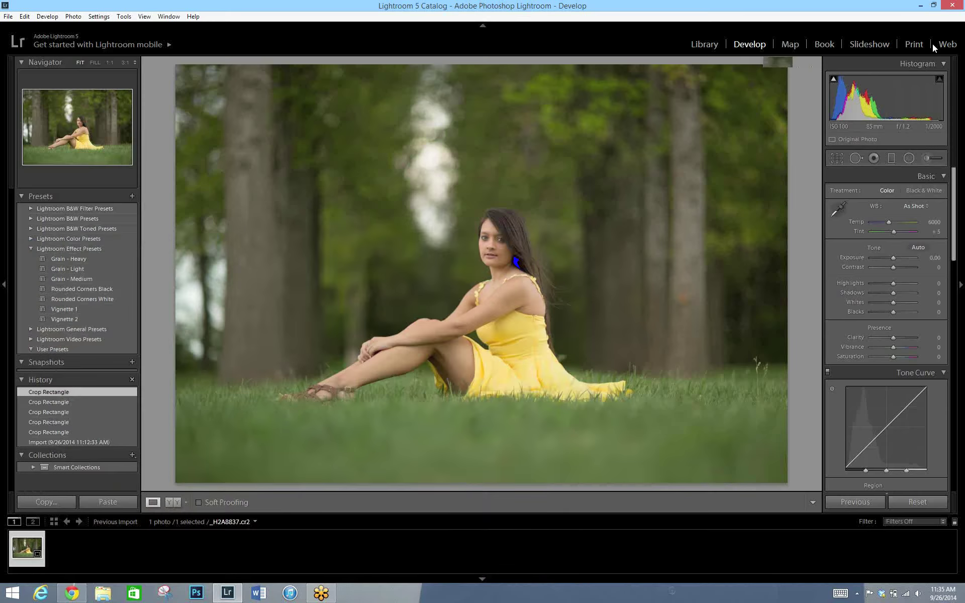
click(920, 6)
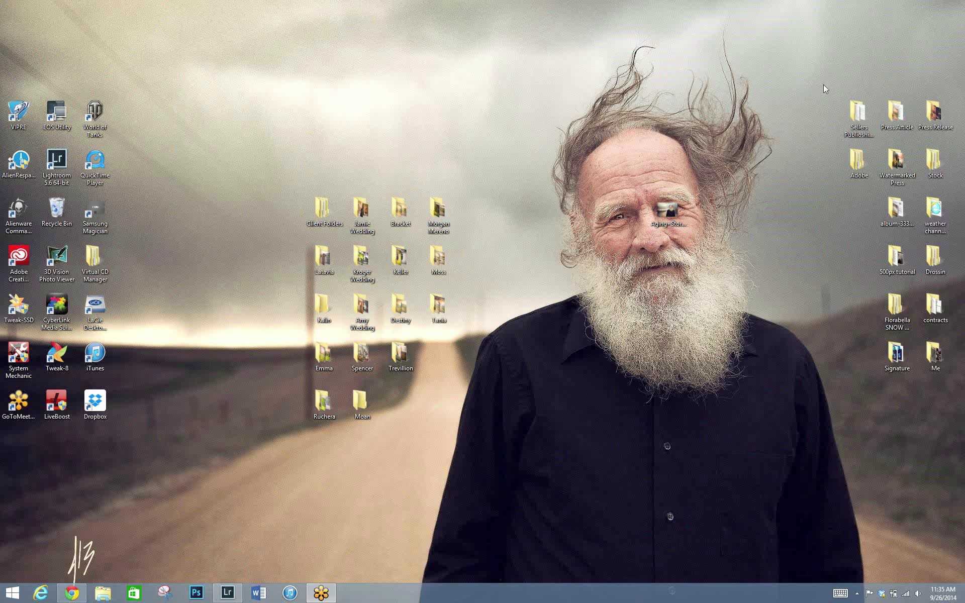